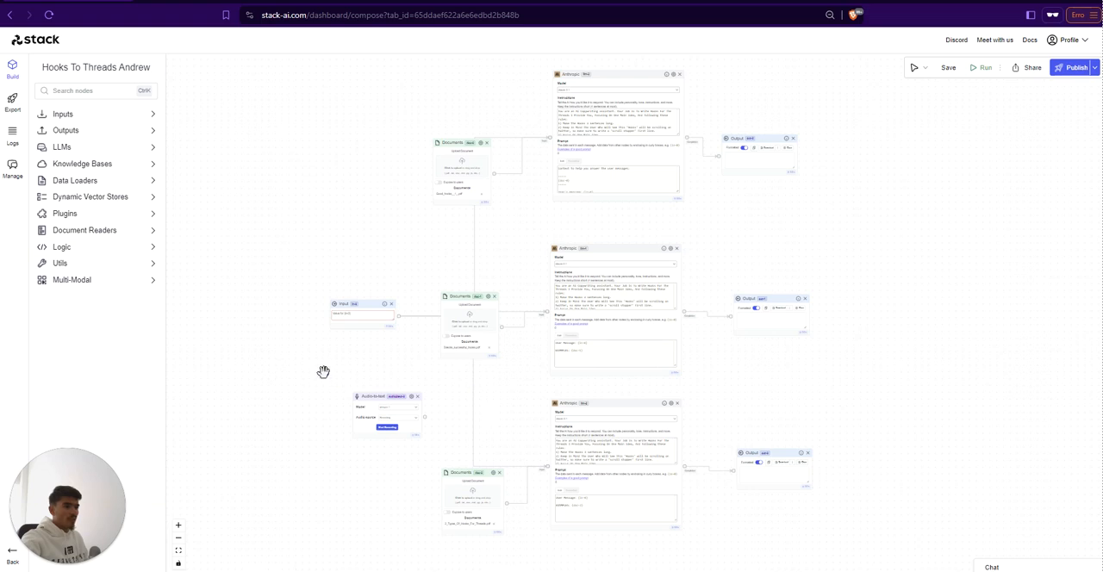
{"action": "left_click_drag", "start_coordinate": [305, 364], "coordinate": [300, 362]}
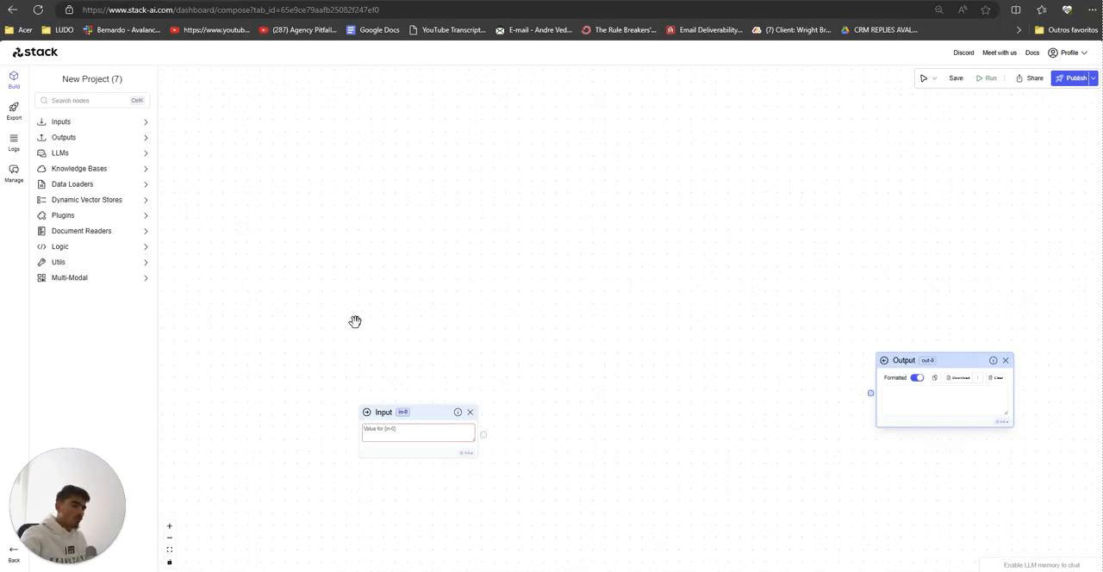
Step: Add a Sticky Note from the Utils nodes to the empty canvas area above the Input and Output nodes
{"action": "left_click", "coordinate": [114, 235]}
{"action": "left_click", "coordinate": [114, 236]}
{"action": "left_click", "coordinate": [106, 251]}
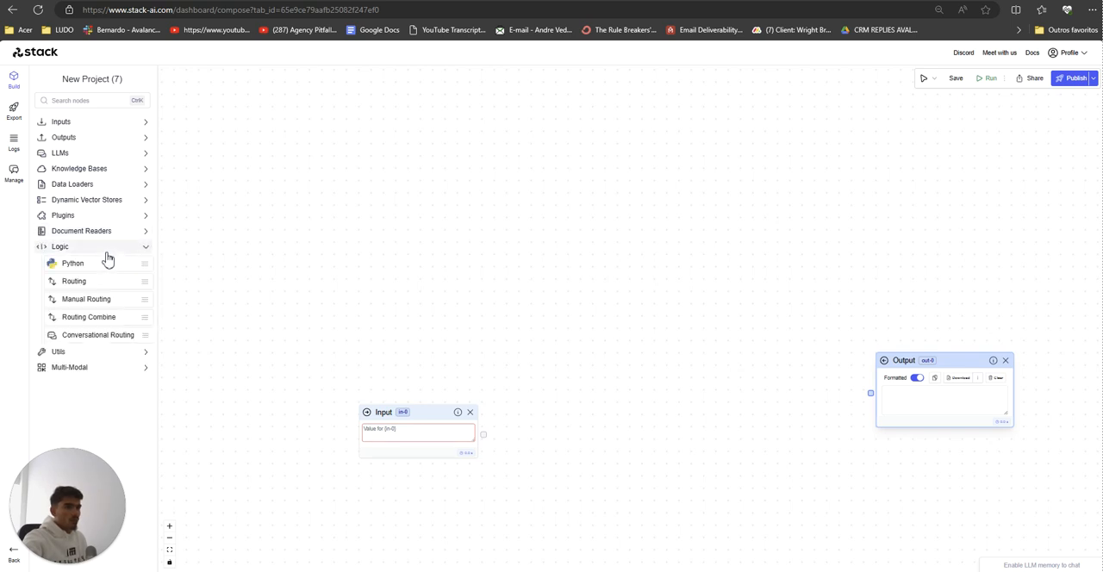
{"action": "left_click", "coordinate": [106, 250]}
{"action": "left_click", "coordinate": [90, 262]}
{"action": "left_click_drag", "start_coordinate": [94, 297], "coordinate": [500, 226]}
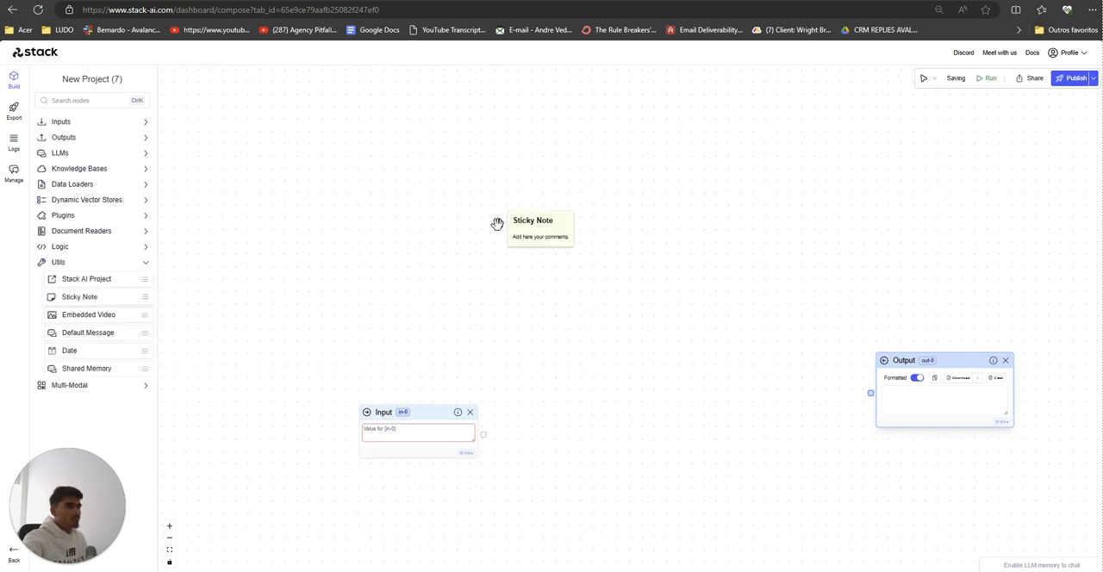
Step: Replace the sticky note's placeholder text with "Automates the creation of hooks."
{"action": "double_click", "coordinate": [533, 237]}
{"action": "triple_click", "coordinate": [534, 228]}
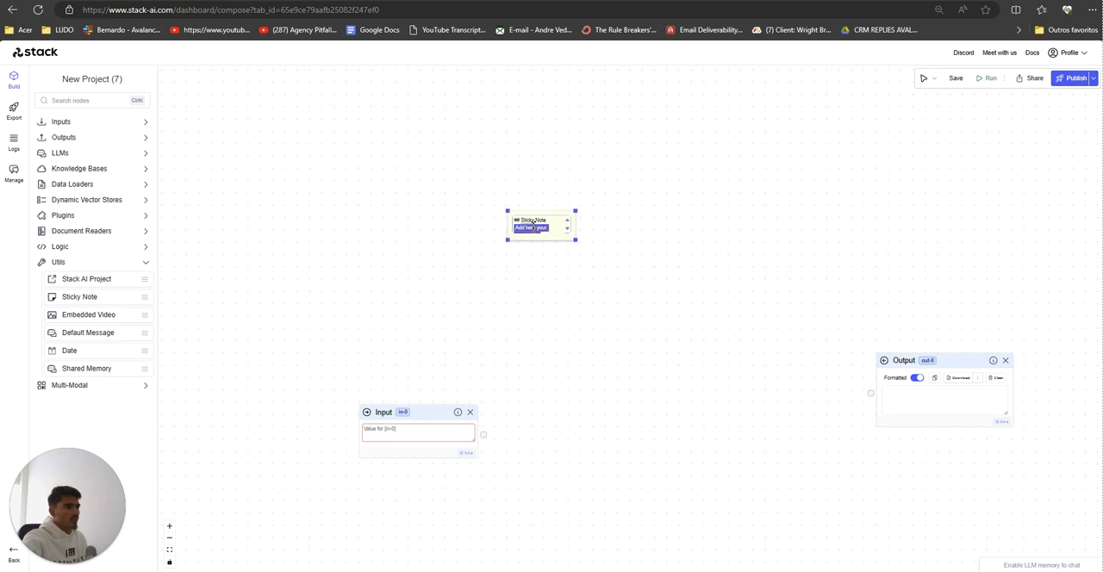
{"action": "key", "text": "BackSpace"}
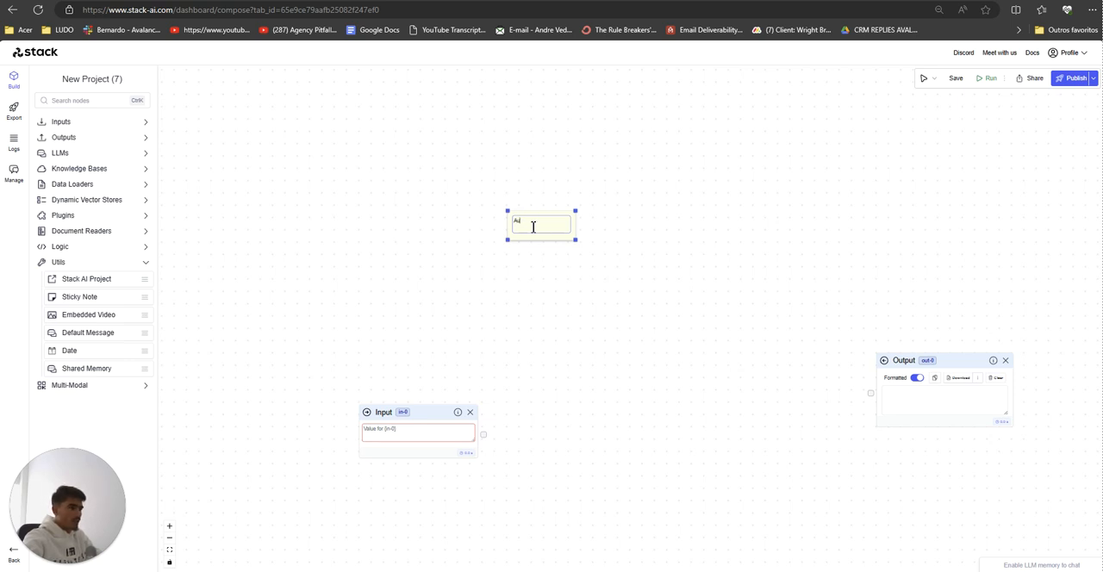
{"action": "key", "text": "BackSpace"}
{"action": "key", "text": "BackSpace"}
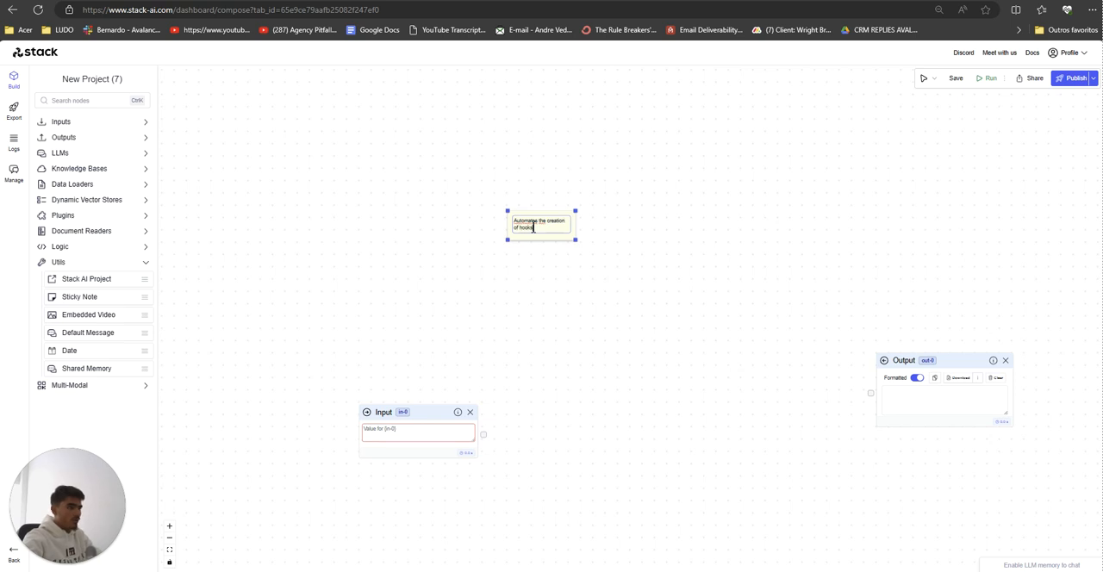
{"action": "key", "text": "Return"}
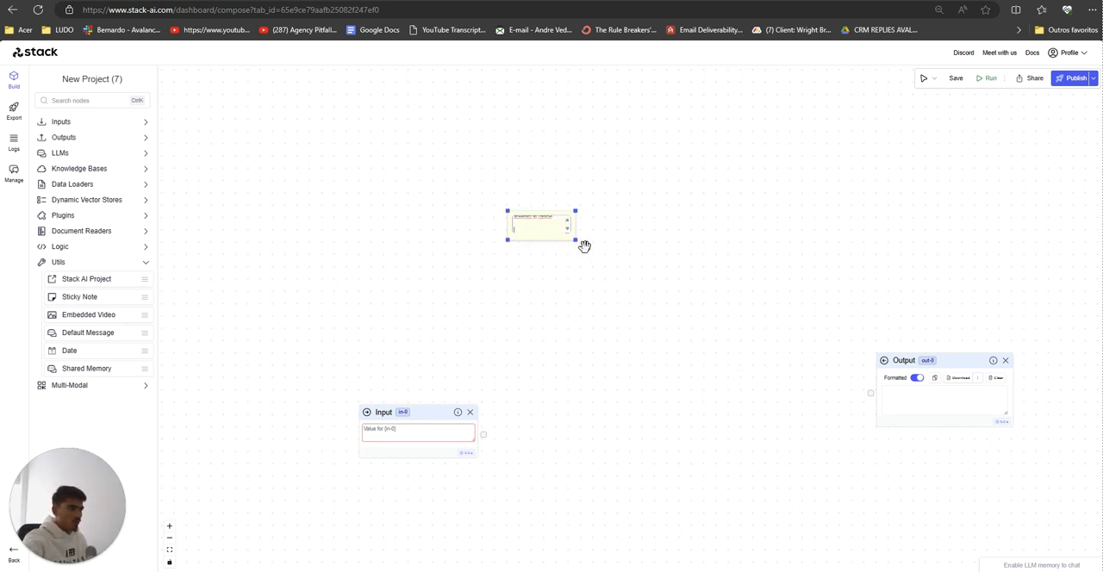
Step: Enlarge the sticky note to more than twice its size and shift it slightly up, away from the Input node
{"action": "left_click_drag", "start_coordinate": [575, 239], "coordinate": [671, 300]}
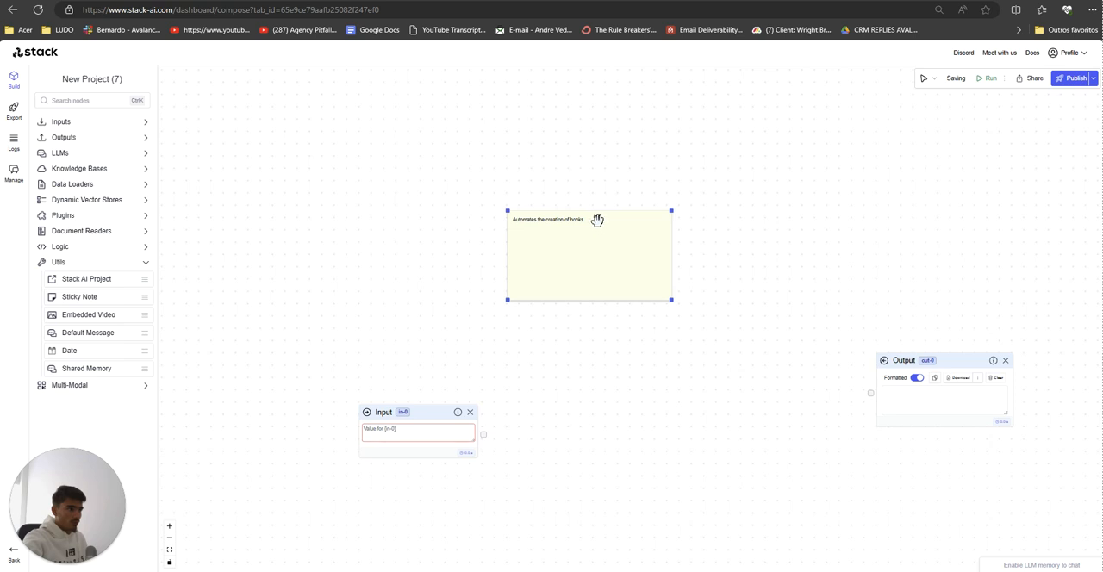
{"action": "left_click_drag", "start_coordinate": [559, 220], "coordinate": [521, 214]}
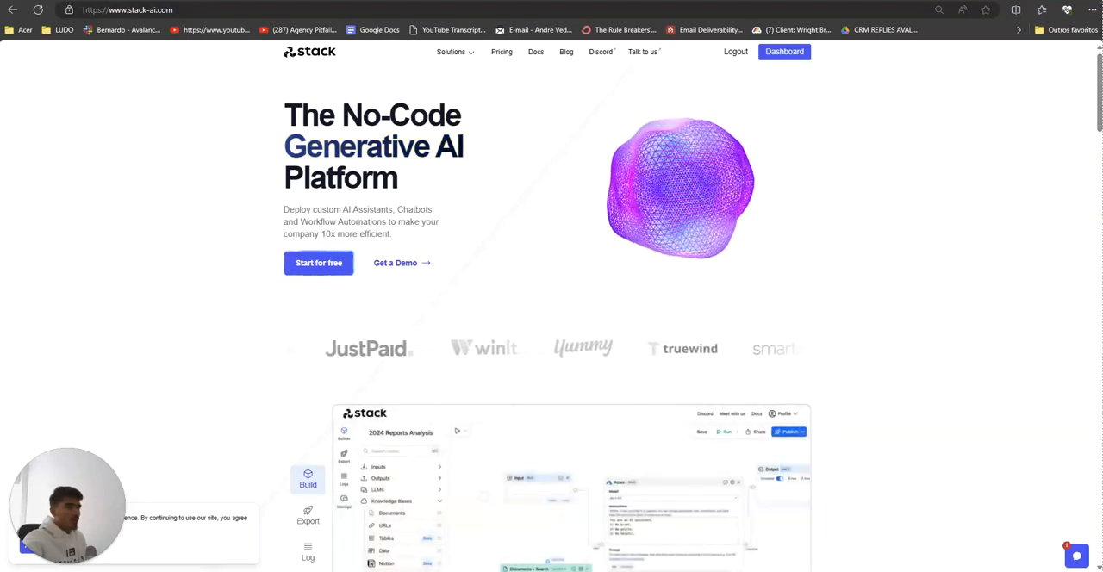
Step: Switch to the browser window with the Hooks To Threads Andrew project and open the Campgain project from its dashboard
{"action": "left_click_drag", "start_coordinate": [935, 1], "coordinate": [926, 22]}
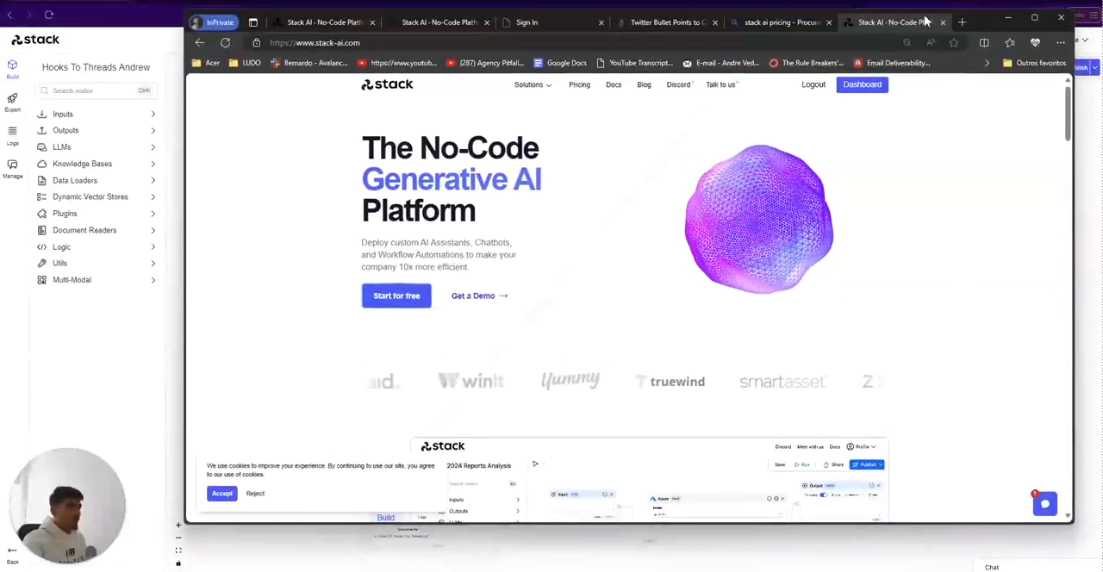
{"action": "left_click", "coordinate": [180, 394]}
{"action": "scroll", "coordinate": [428, 362], "scroll_direction": "down", "scroll_amount": 3}
{"action": "scroll", "coordinate": [697, 387], "scroll_direction": "up", "scroll_amount": 2}
{"action": "left_click_drag", "start_coordinate": [714, 387], "coordinate": [766, 412]}
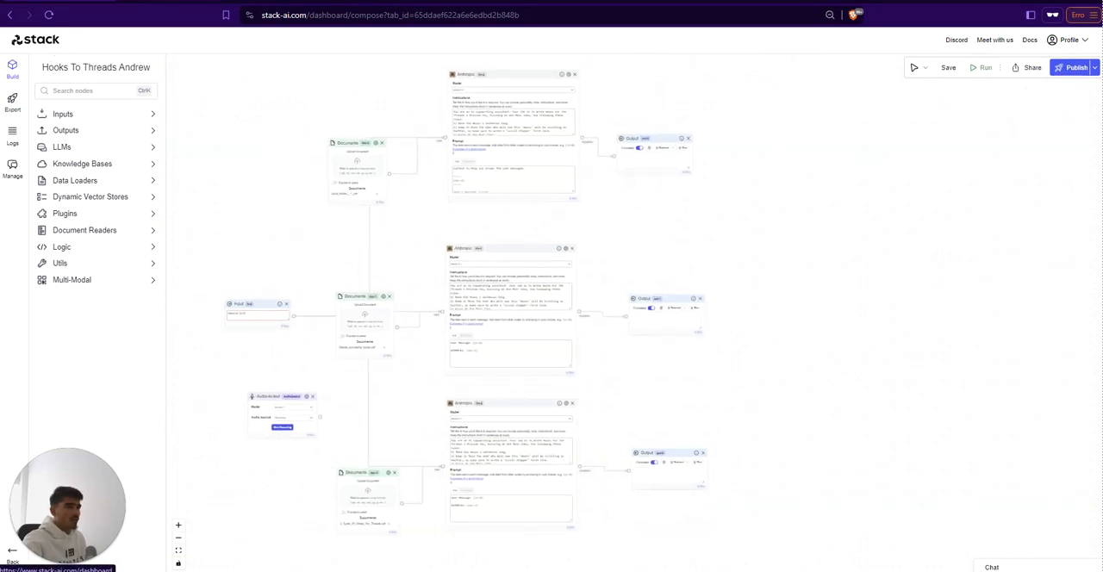
{"action": "left_click", "coordinate": [53, 40]}
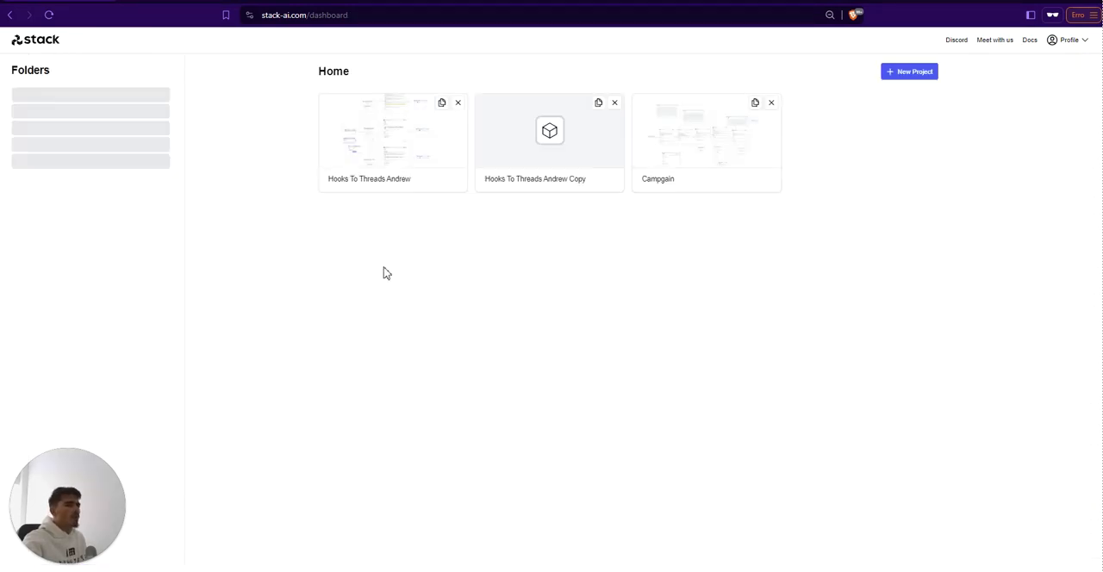
{"action": "left_click", "coordinate": [729, 146]}
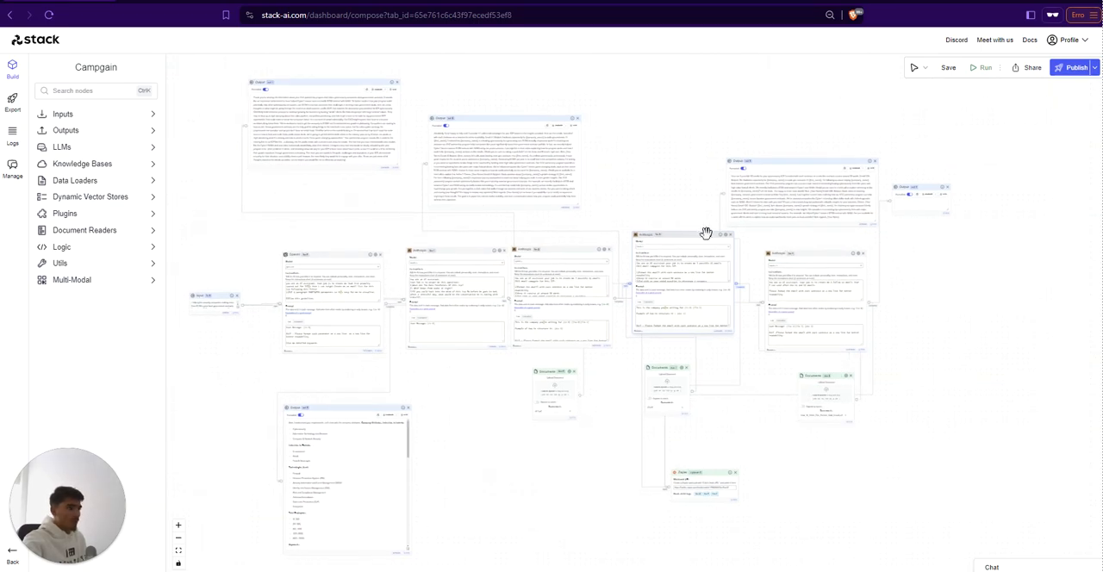
Step: Switch back to the browser window with the Stack AI homepage, maximize it and open the Pricing page
{"action": "key", "text": "alt+Tab"}
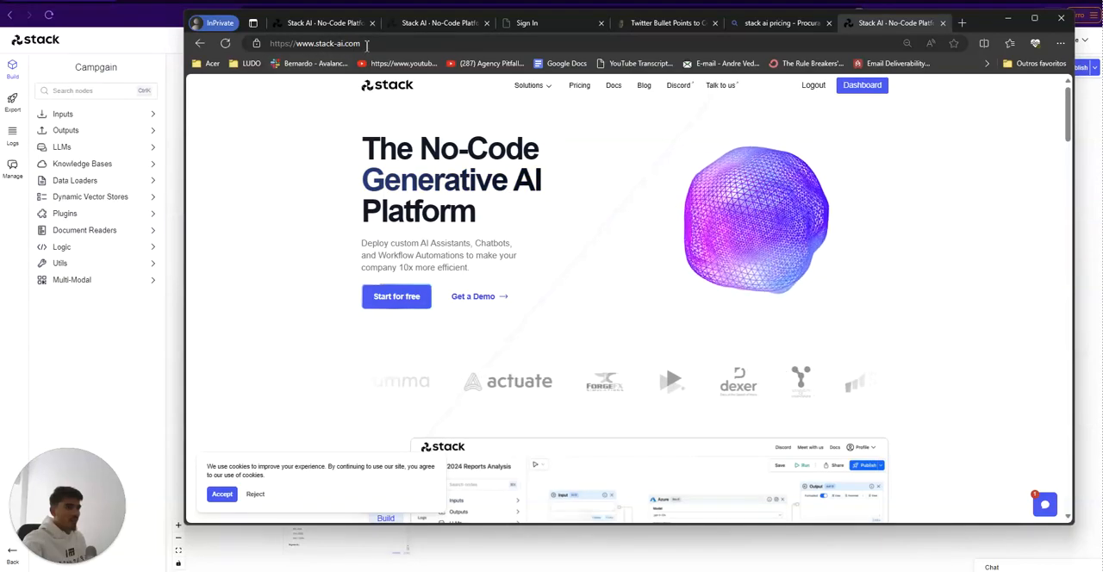
{"action": "left_click_drag", "start_coordinate": [981, 24], "coordinate": [961, 32]}
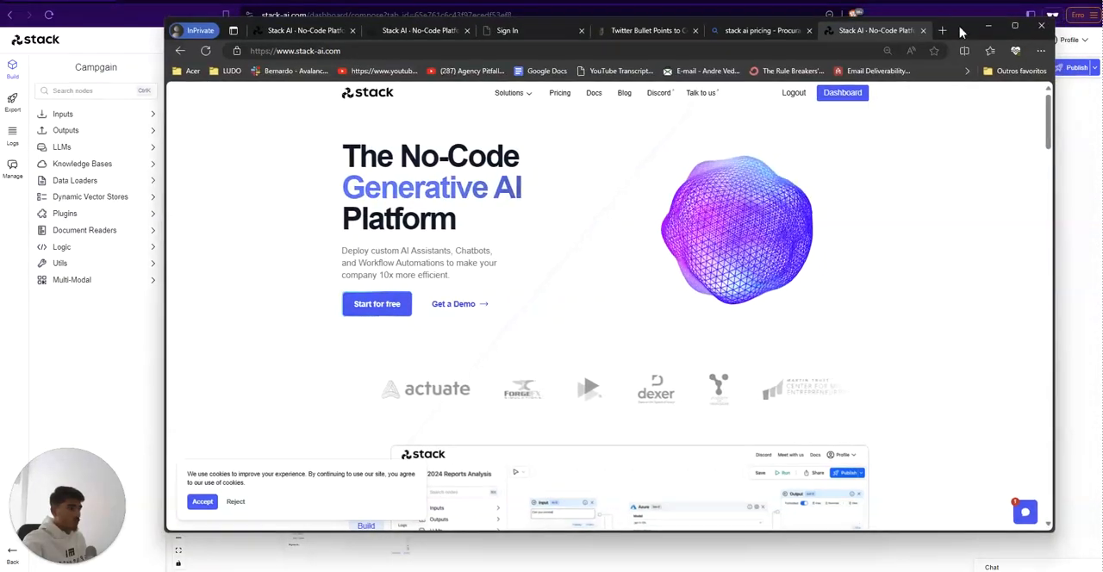
{"action": "left_click", "coordinate": [1016, 28]}
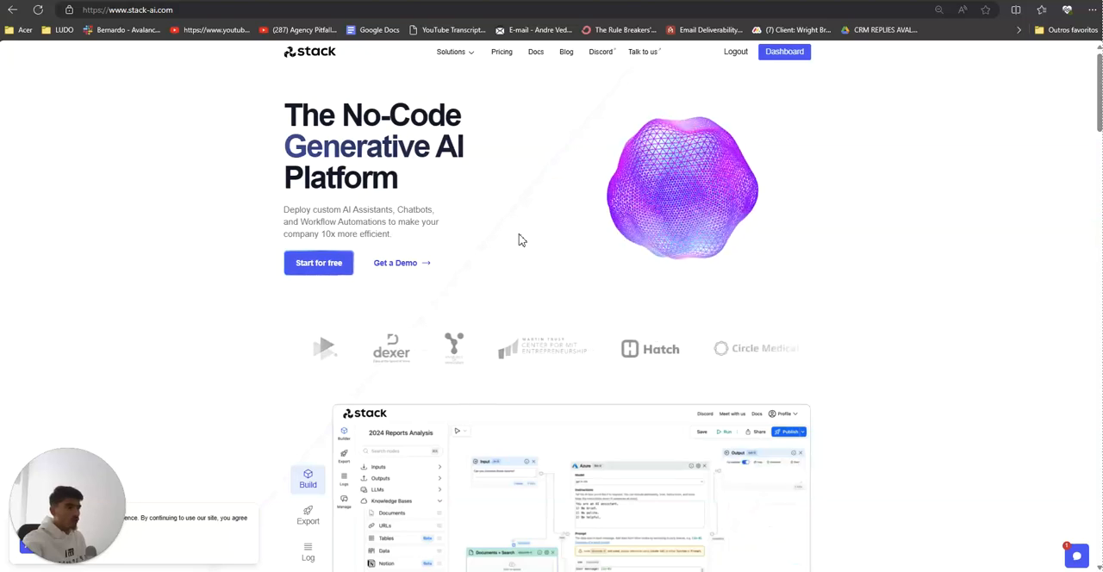
{"action": "left_click", "coordinate": [501, 52]}
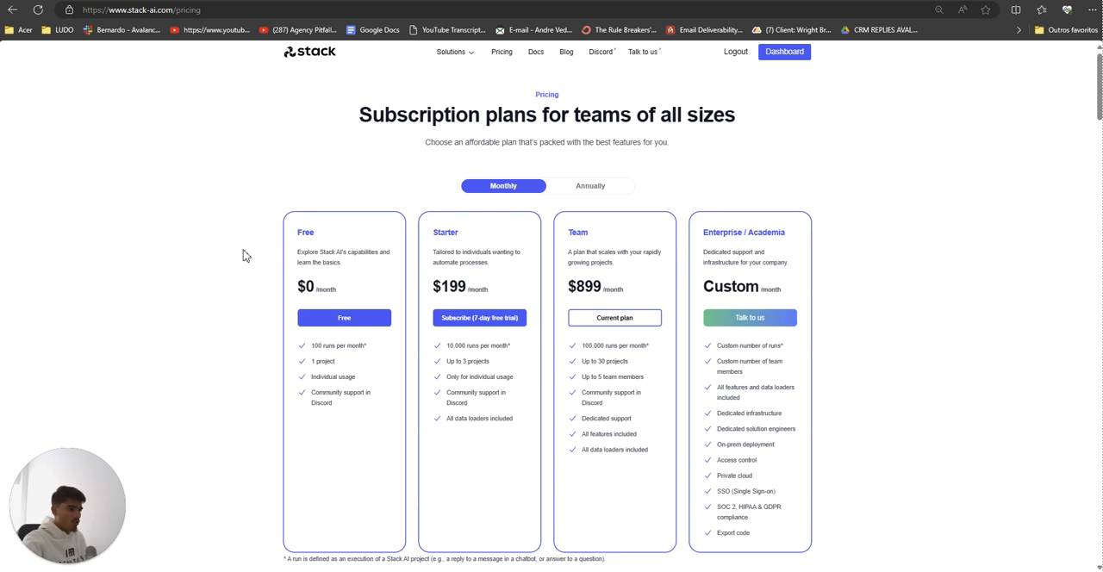
Step: Compare the Free, Starter and Team subscription plans, including whether data loaders are included in the Starter plan
{"action": "left_click_drag", "start_coordinate": [293, 227], "coordinate": [610, 233]}
{"action": "left_click", "coordinate": [610, 238]}
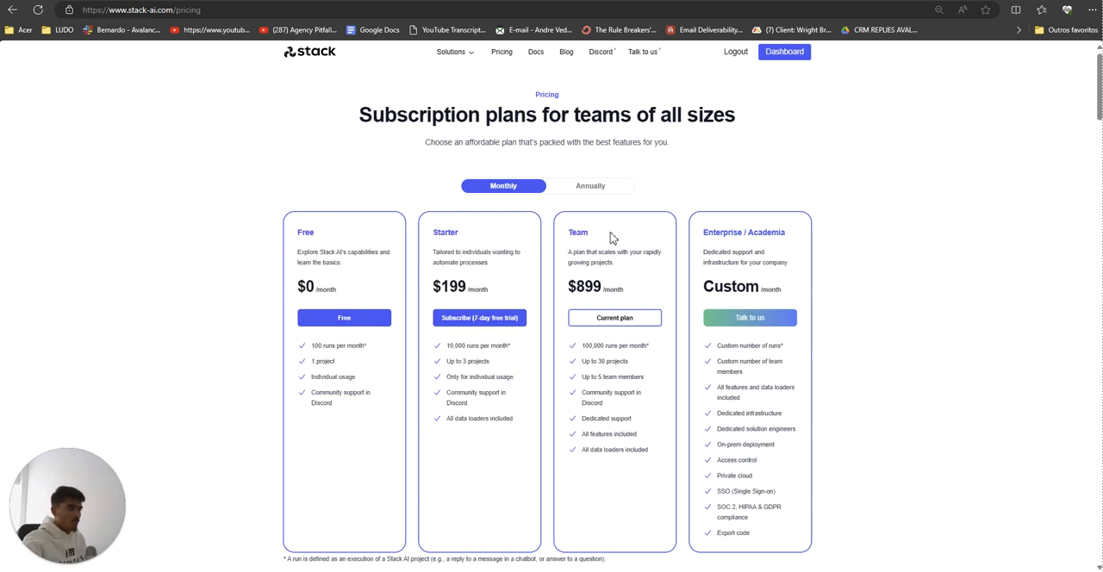
{"action": "mouse_move", "coordinate": [304, 235]}
{"action": "left_mouse_down"}
{"action": "mouse_move", "coordinate": [325, 234]}
{"action": "mouse_move", "coordinate": [306, 235]}
{"action": "left_mouse_up"}
{"action": "double_click", "coordinate": [306, 235]}
{"action": "left_click", "coordinate": [582, 235]}
{"action": "double_click", "coordinate": [583, 234]}
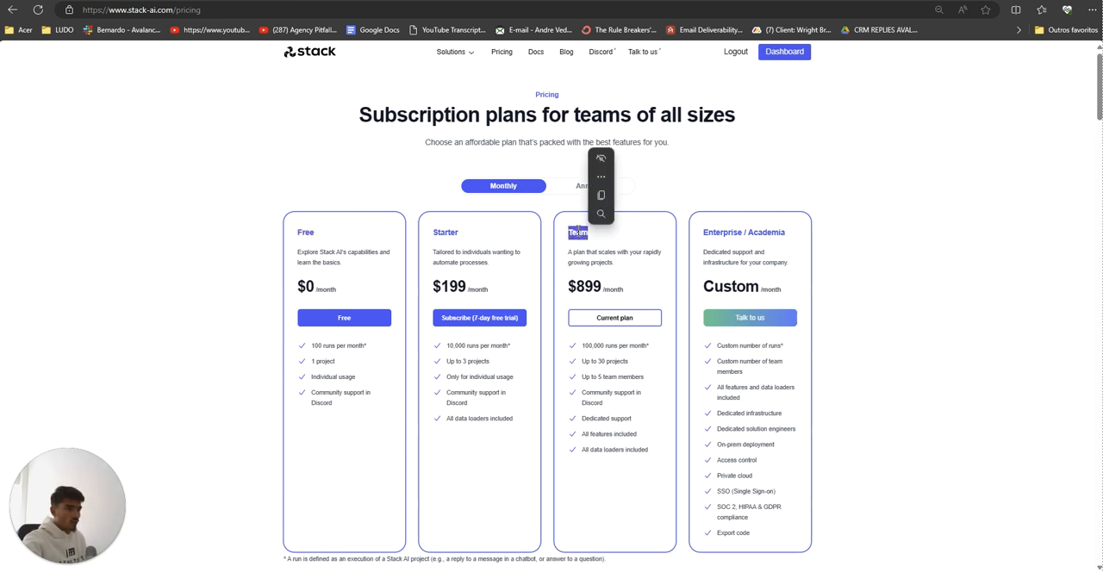
{"action": "left_click", "coordinate": [583, 234]}
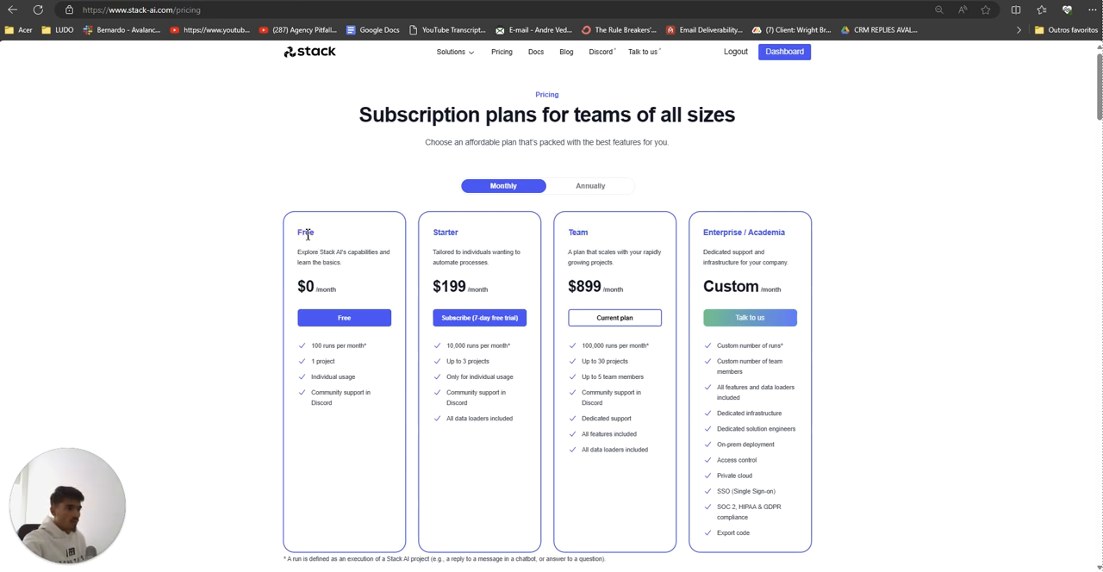
{"action": "left_click_drag", "start_coordinate": [446, 420], "coordinate": [505, 419]}
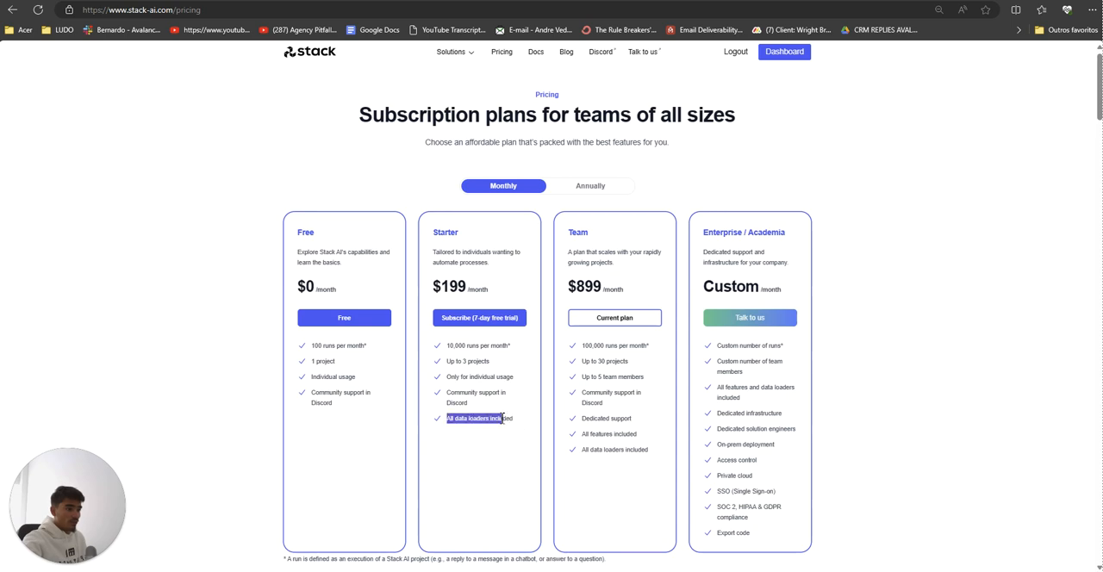
{"action": "left_click", "coordinate": [498, 419]}
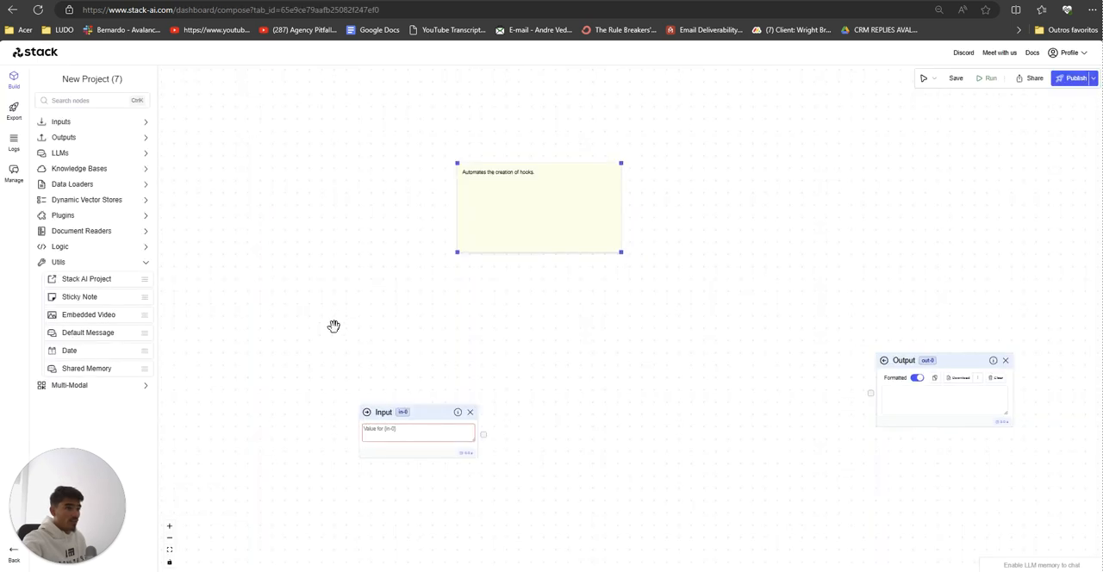
Step: Return to the New Project (7) canvas and add Documents, URL and YouTube data loader nodes
{"action": "left_click", "coordinate": [86, 184]}
{"action": "left_click", "coordinate": [86, 201]}
{"action": "left_click_drag", "start_coordinate": [69, 219], "coordinate": [412, 312]}
{"action": "left_click_drag", "start_coordinate": [78, 290], "coordinate": [310, 300]}
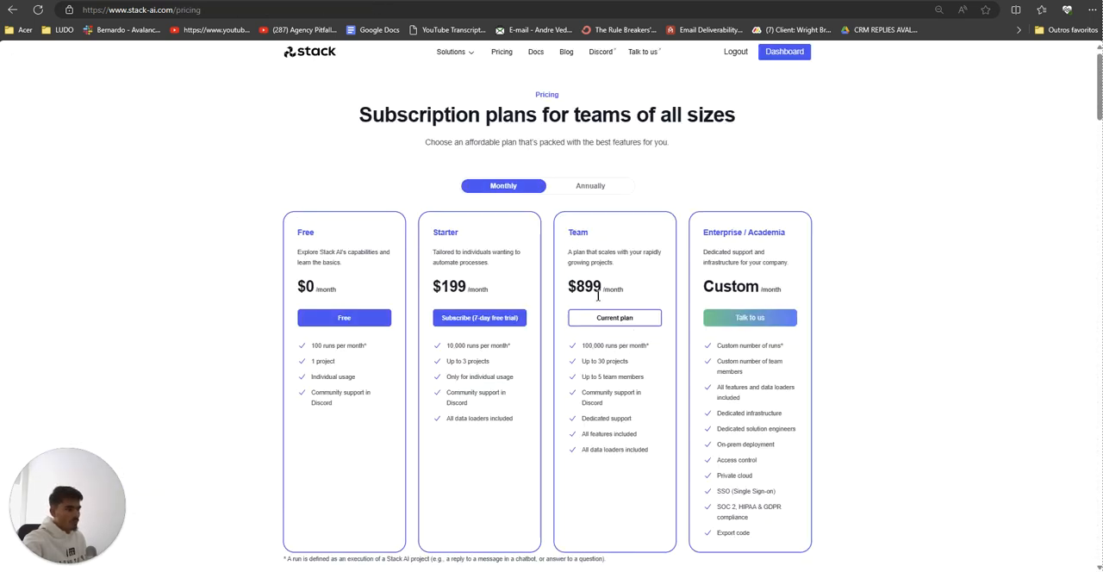
Step: Review the Team plan's price and features on the Pricing page and compare its project limit with the Starter plan's
{"action": "left_click_drag", "start_coordinate": [598, 296], "coordinate": [587, 294]}
{"action": "left_click", "coordinate": [591, 359]}
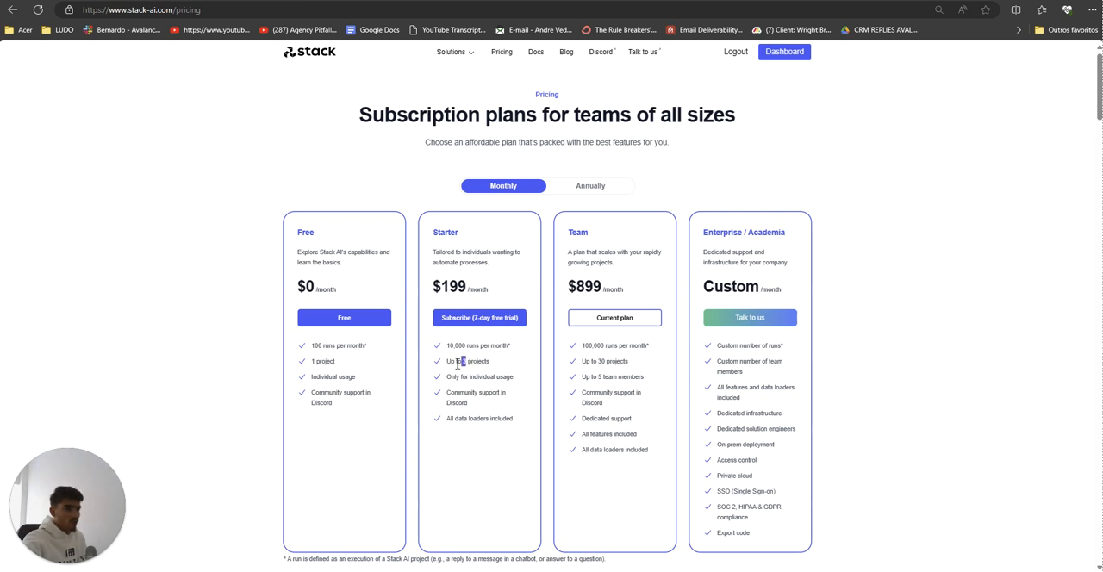
{"action": "left_click", "coordinate": [460, 370]}
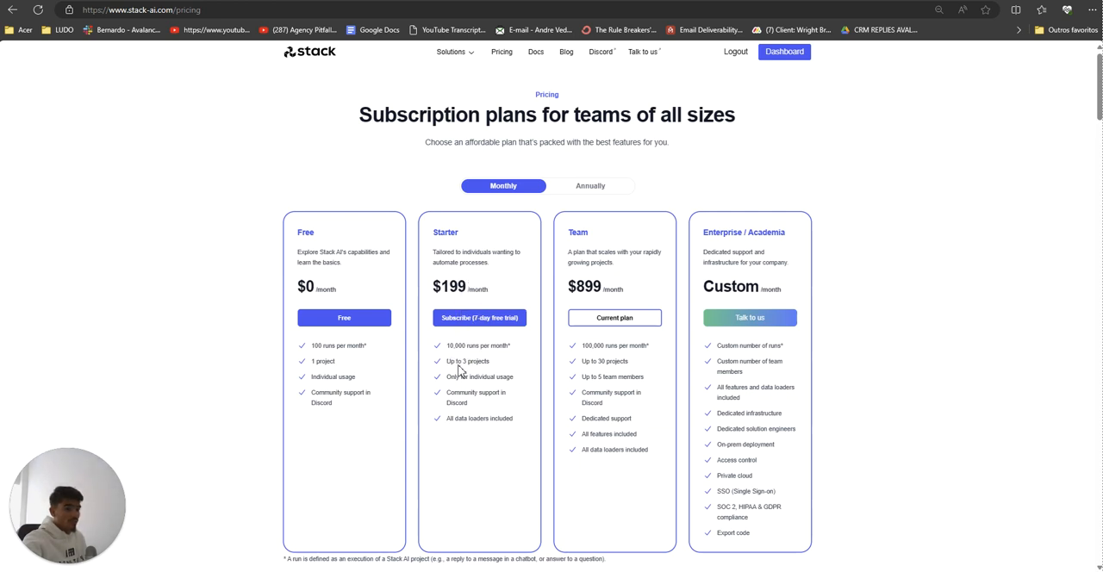
{"action": "left_click", "coordinate": [606, 362]}
{"action": "double_click", "coordinate": [601, 363]}
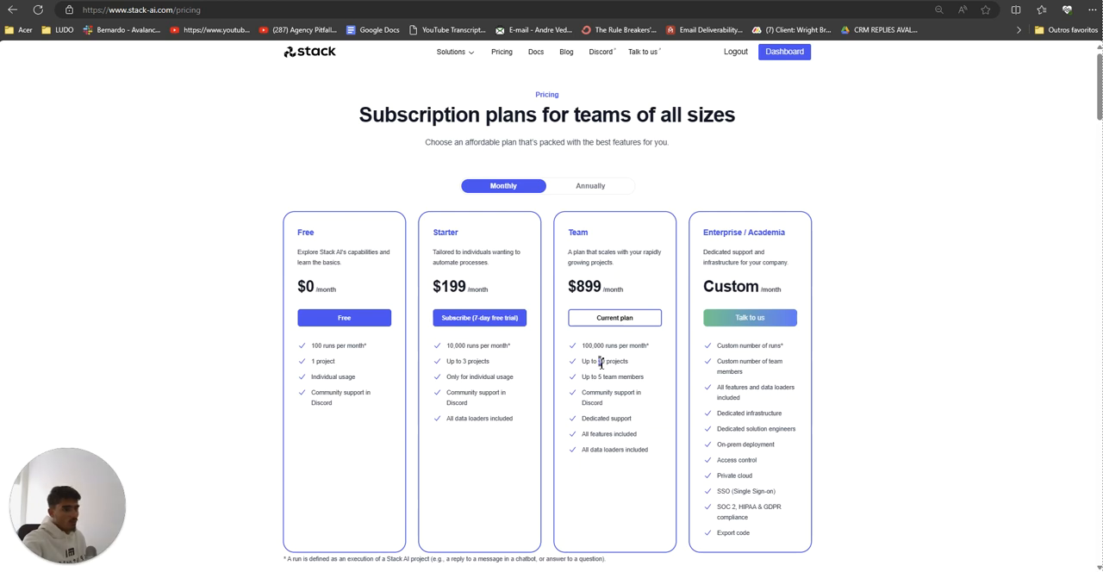
{"action": "left_click", "coordinate": [601, 364]}
{"action": "left_click_drag", "start_coordinate": [599, 252], "coordinate": [592, 402]}
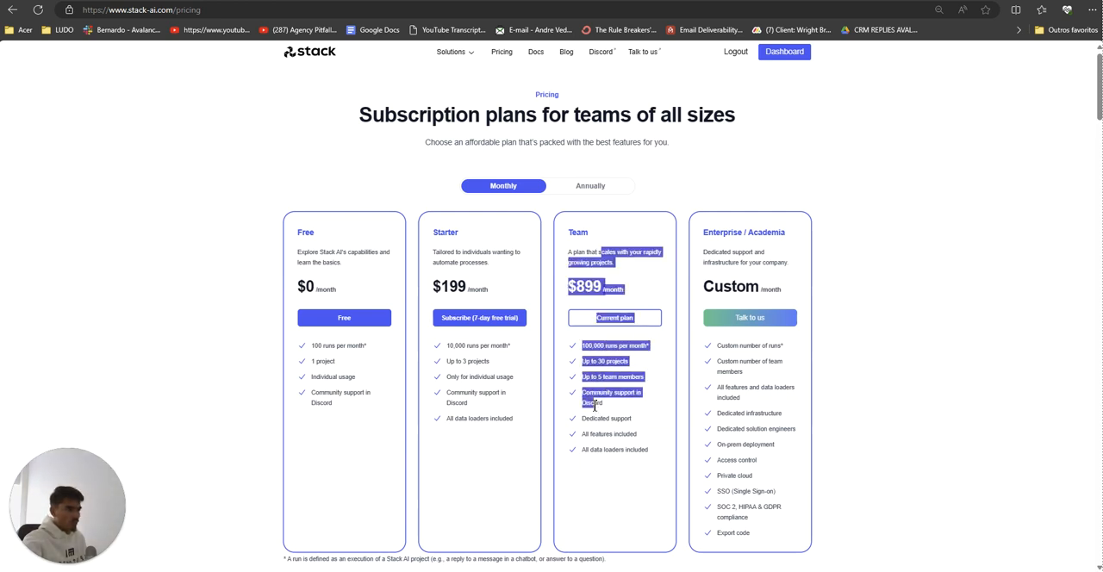
{"action": "left_click", "coordinate": [593, 399]}
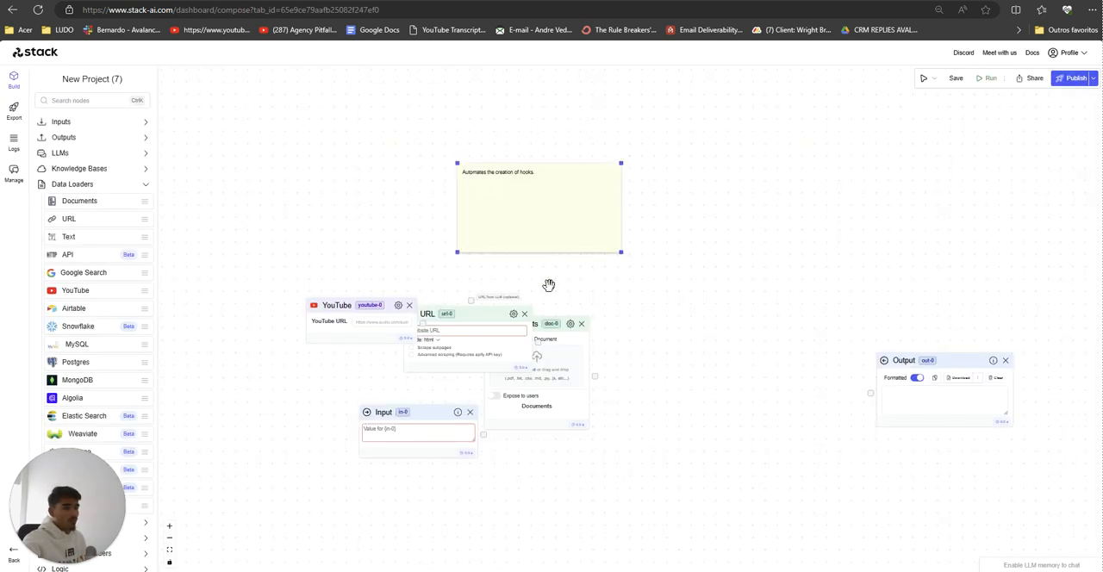
Step: Return to the project canvas and delete the YouTube, URL and Documents nodes
{"action": "scroll", "coordinate": [595, 414], "scroll_direction": "down", "scroll_amount": 5}
{"action": "scroll", "coordinate": [456, 401], "scroll_direction": "up", "scroll_amount": 5}
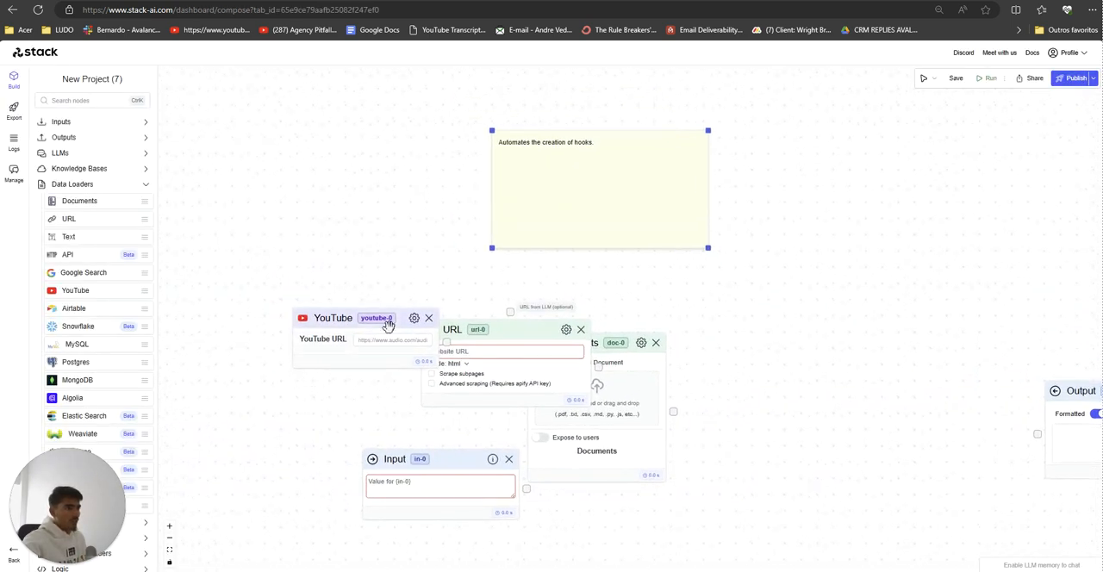
{"action": "left_click_drag", "start_coordinate": [387, 320], "coordinate": [288, 273]}
{"action": "scroll", "coordinate": [330, 261], "scroll_direction": "down", "scroll_amount": 5}
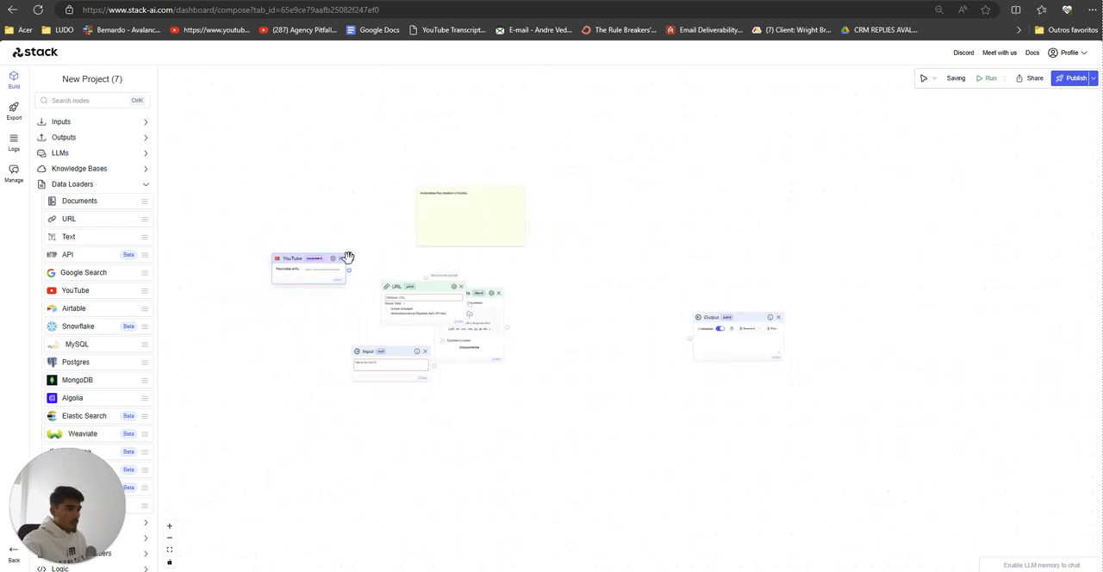
{"action": "left_click", "coordinate": [340, 259]}
{"action": "left_click", "coordinate": [462, 288]}
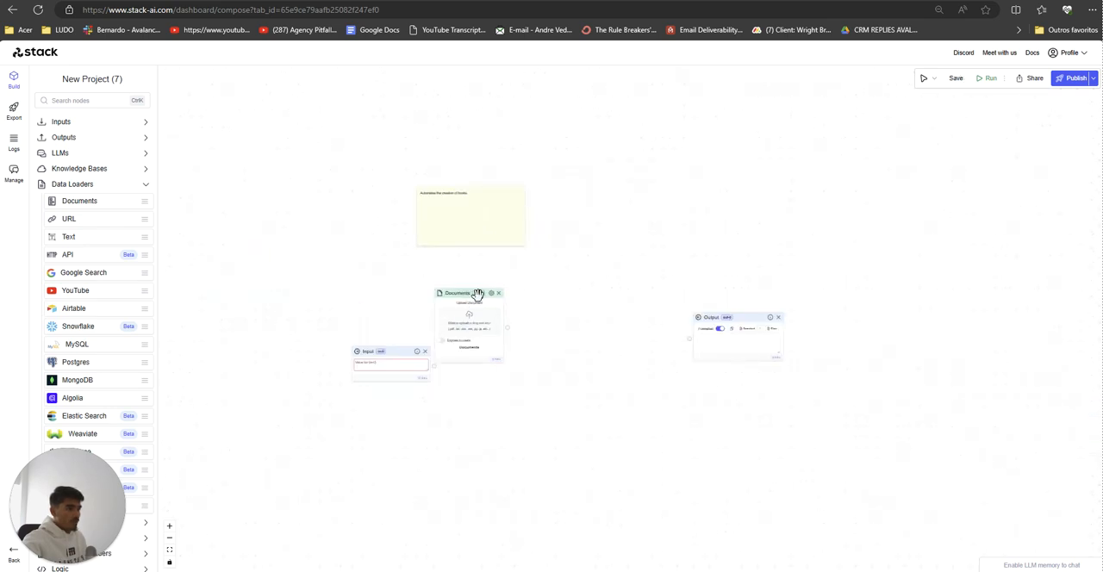
{"action": "left_click", "coordinate": [499, 293]}
Step: Move the Input node away from the canvas center and the sticky note to the upper right, clear of the workflow area
{"action": "left_click_drag", "start_coordinate": [412, 352], "coordinate": [336, 256]}
{"action": "left_click_drag", "start_coordinate": [488, 193], "coordinate": [677, 149]}
{"action": "scroll", "coordinate": [603, 286], "scroll_direction": "up", "scroll_amount": 5}
{"action": "left_click_drag", "start_coordinate": [598, 292], "coordinate": [645, 383]}
{"action": "scroll", "coordinate": [512, 447], "scroll_direction": "down", "scroll_amount": 4}
{"action": "scroll", "coordinate": [552, 422], "scroll_direction": "up", "scroll_amount": 3}
{"action": "scroll", "coordinate": [551, 411], "scroll_direction": "down", "scroll_amount": 2}
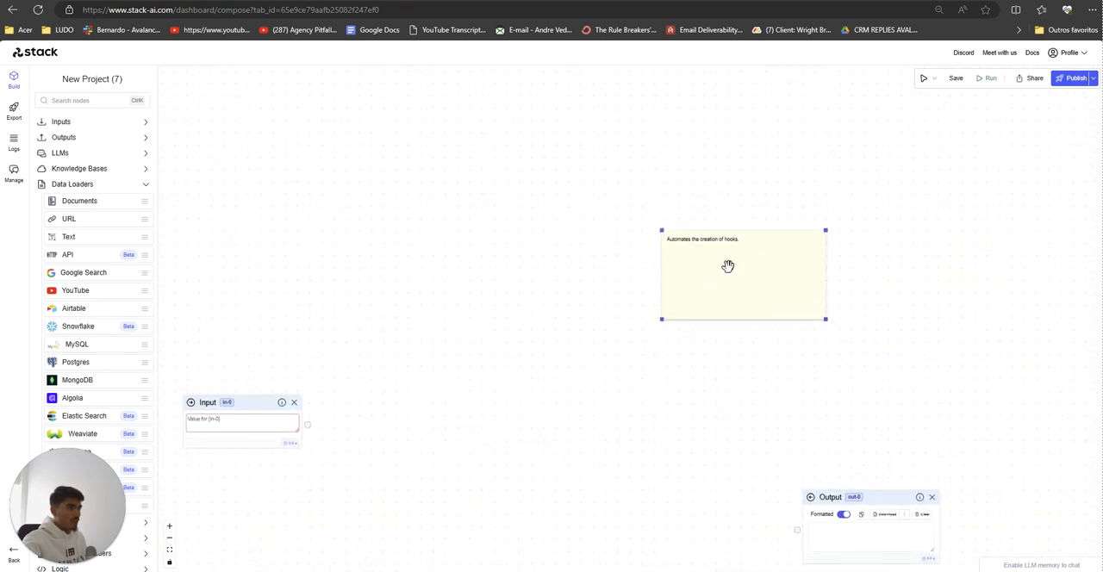
{"action": "left_click_drag", "start_coordinate": [738, 237], "coordinate": [844, 102]}
{"action": "left_click_drag", "start_coordinate": [652, 371], "coordinate": [729, 351]}
Step: Reposition the Input and Output nodes at roughly the same height, with a wide gap between them
{"action": "left_click_drag", "start_coordinate": [296, 385], "coordinate": [283, 391]}
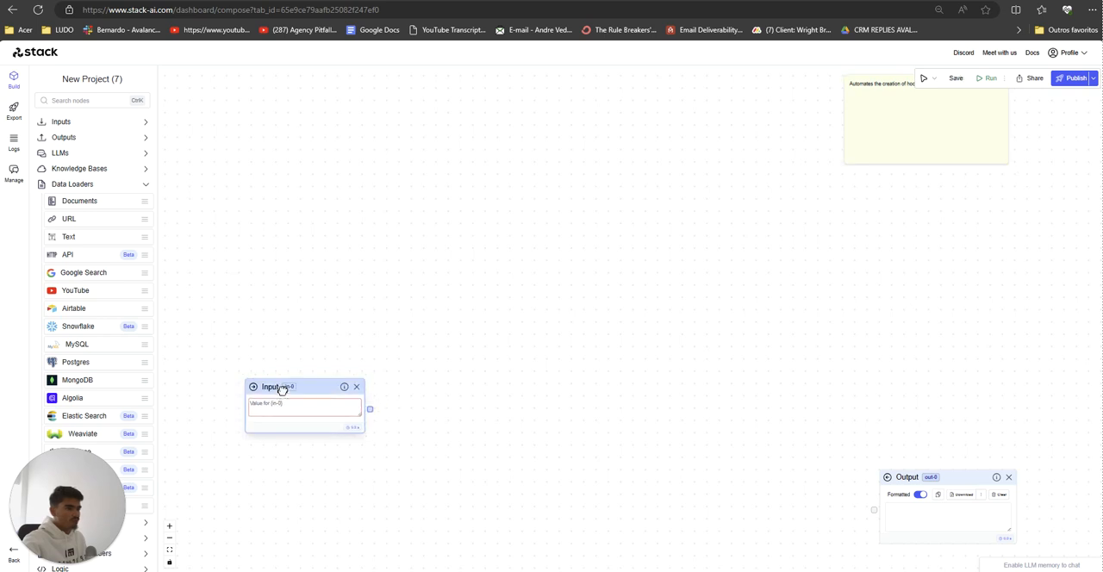
{"action": "left_click_drag", "start_coordinate": [638, 438], "coordinate": [638, 406]}
{"action": "left_click_drag", "start_coordinate": [974, 450], "coordinate": [930, 332]}
{"action": "left_click_drag", "start_coordinate": [335, 359], "coordinate": [342, 321]}
{"action": "left_click_drag", "start_coordinate": [370, 364], "coordinate": [377, 369]}
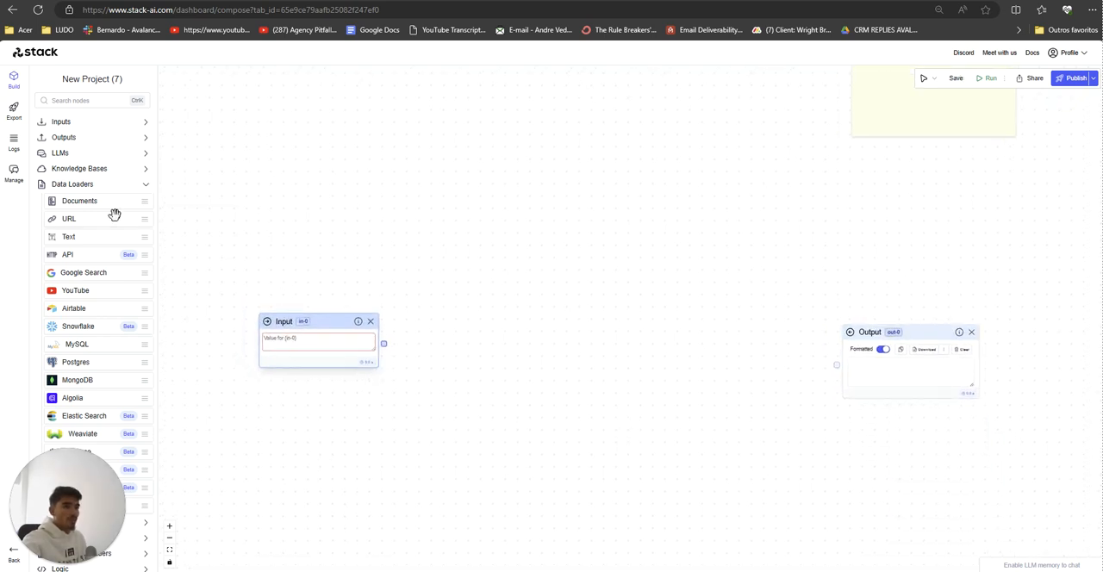
Step: Add an OpenAI node and an Anthropic node to the canvas, between the Input and Output nodes
{"action": "left_click", "coordinate": [86, 155]}
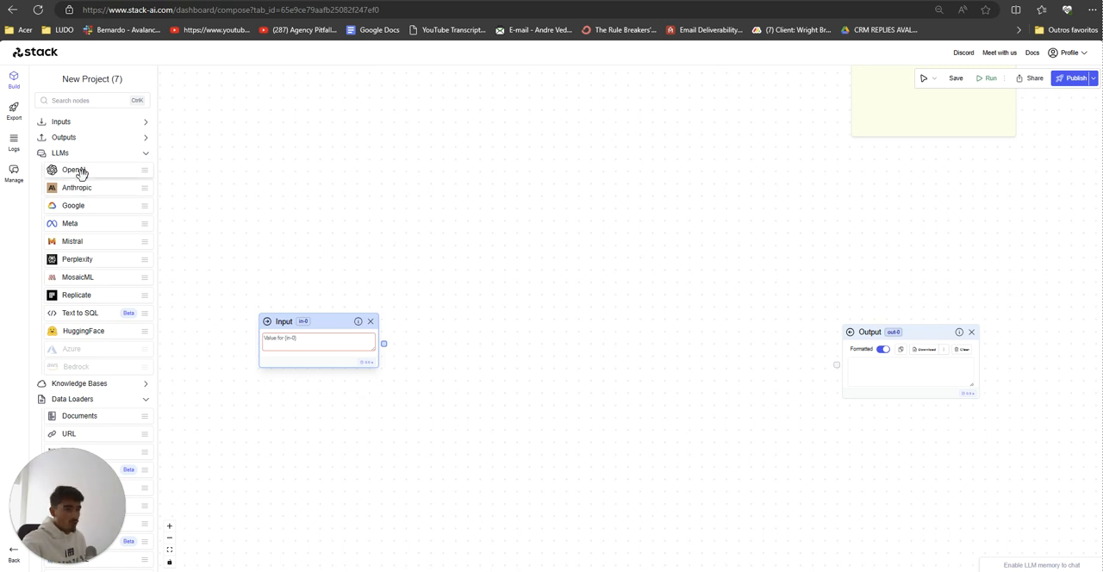
{"action": "left_click", "coordinate": [77, 172]}
{"action": "left_click_drag", "start_coordinate": [76, 187], "coordinate": [362, 134]}
{"action": "left_click_drag", "start_coordinate": [571, 191], "coordinate": [719, 137]}
{"action": "left_click_drag", "start_coordinate": [409, 138], "coordinate": [431, 148]}
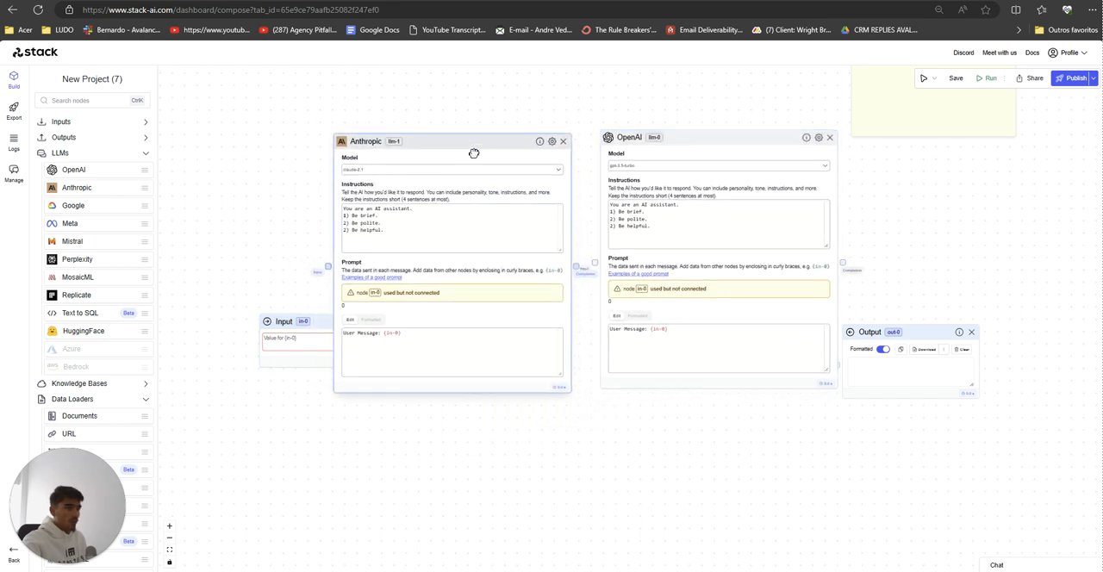
Step: Move the Input node clear of the Anthropic node and align the Anthropic and OpenAI nodes side by side
{"action": "left_click_drag", "start_coordinate": [284, 323], "coordinate": [229, 326]}
{"action": "left_click_drag", "start_coordinate": [428, 148], "coordinate": [430, 152]}
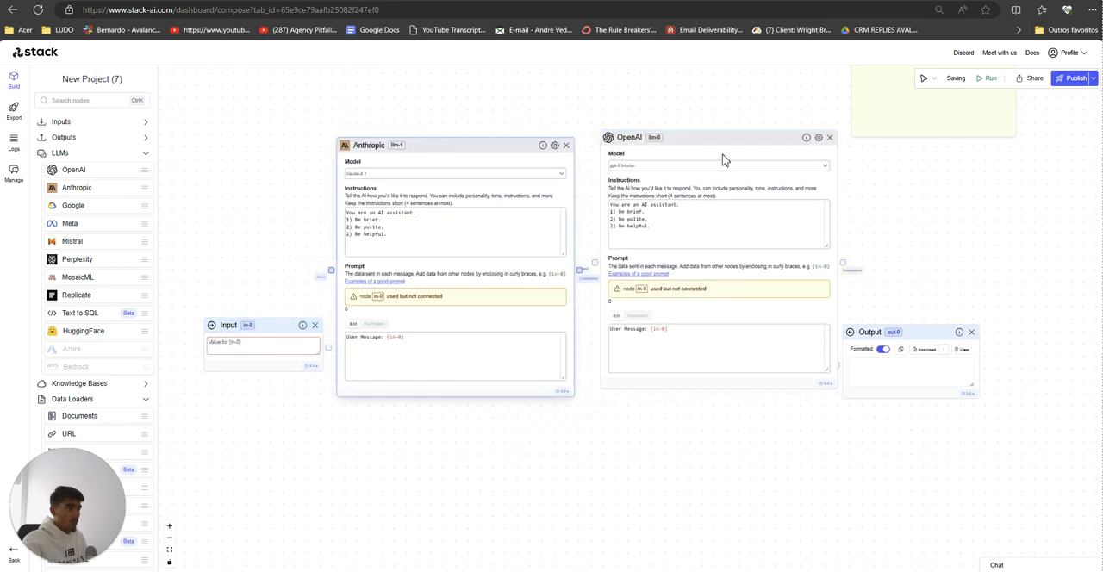
{"action": "left_click_drag", "start_coordinate": [696, 144], "coordinate": [696, 154]}
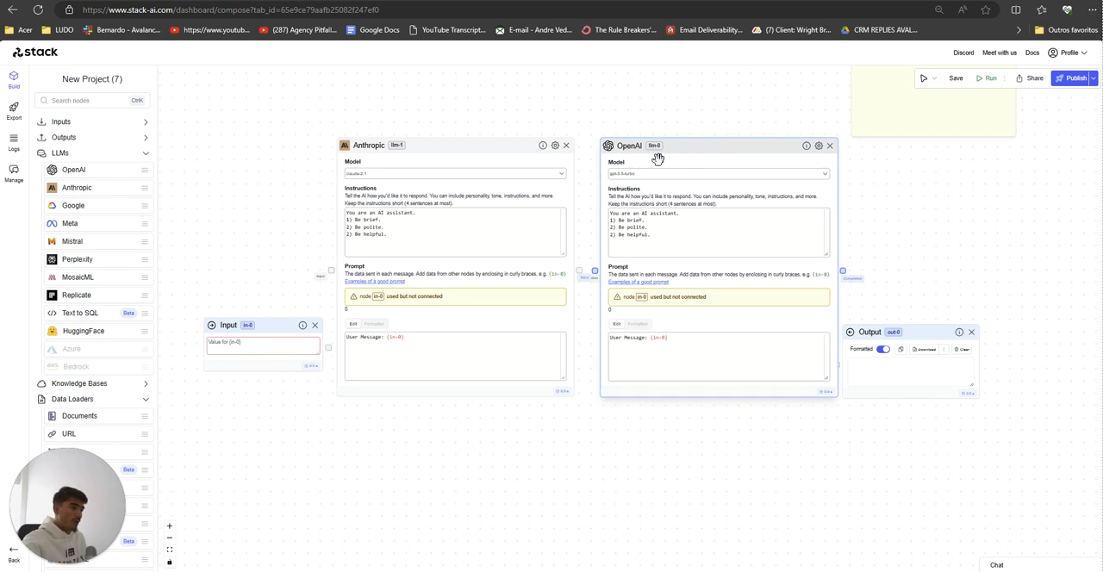
{"action": "left_click", "coordinate": [655, 175]}
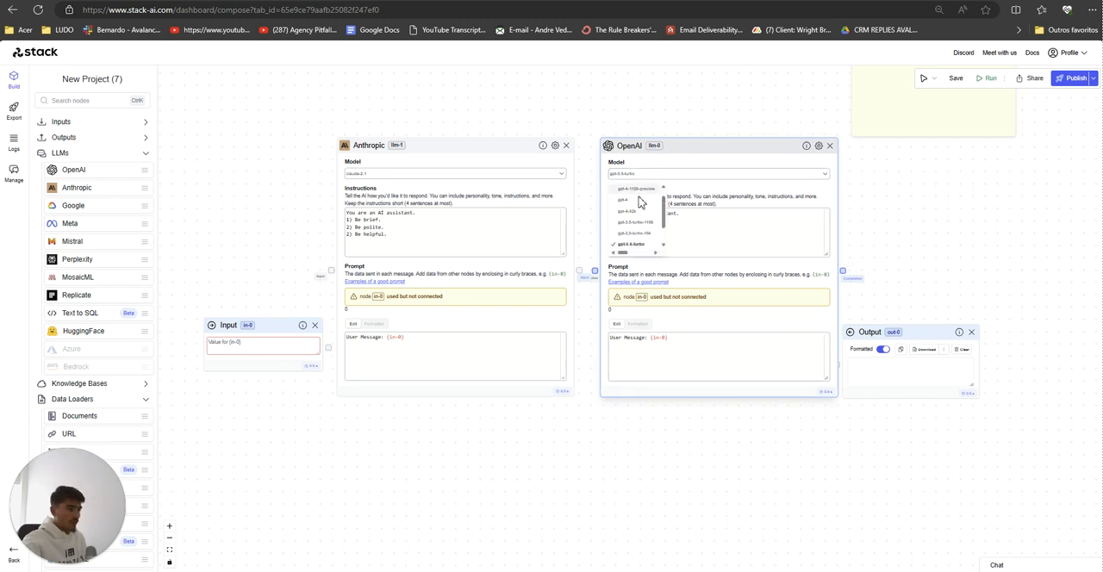
{"action": "left_click", "coordinate": [692, 144]}
{"action": "left_click", "coordinate": [562, 402]}
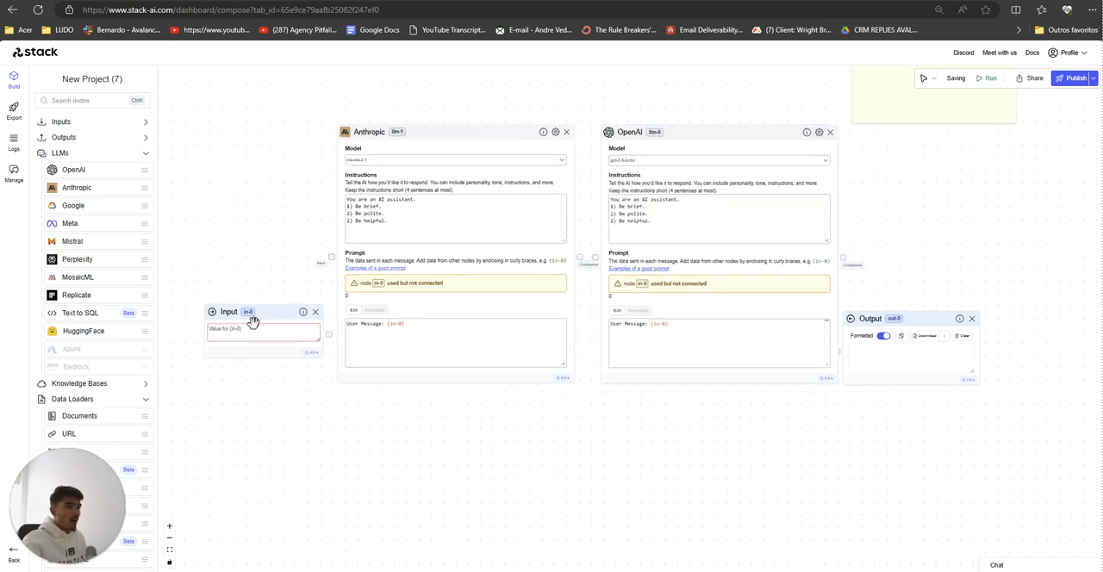
Step: Set the Anthropic node's model to claude-3 and the OpenAI node's model to gpt-4-32k
{"action": "left_click_drag", "start_coordinate": [251, 320], "coordinate": [236, 251]}
{"action": "left_click_drag", "start_coordinate": [551, 153], "coordinate": [547, 167]}
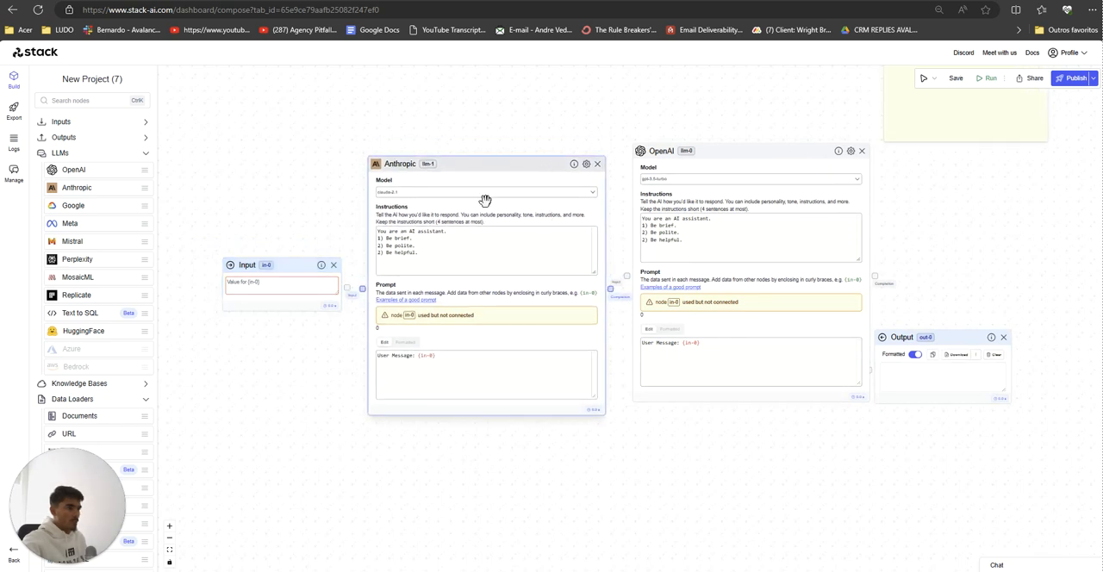
{"action": "left_click", "coordinate": [502, 193]}
{"action": "left_click", "coordinate": [720, 182]}
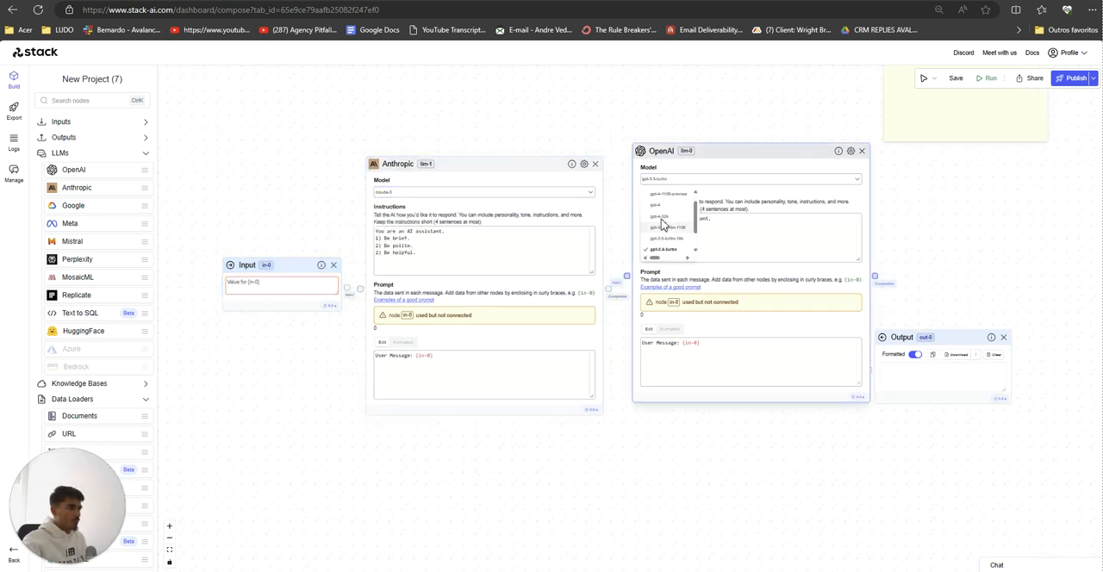
{"action": "left_click", "coordinate": [662, 220]}
{"action": "mouse_move", "coordinate": [687, 152]}
{"action": "left_mouse_down"}
{"action": "mouse_move", "coordinate": [690, 170]}
{"action": "mouse_move", "coordinate": [675, 161]}
{"action": "left_mouse_up"}
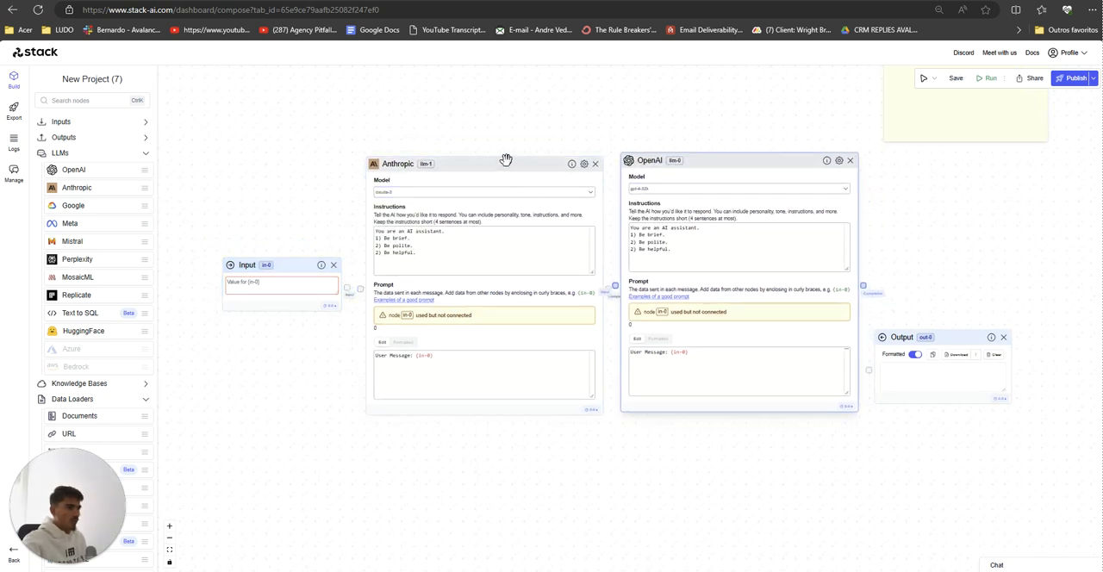
{"action": "left_click_drag", "start_coordinate": [505, 161], "coordinate": [493, 148]}
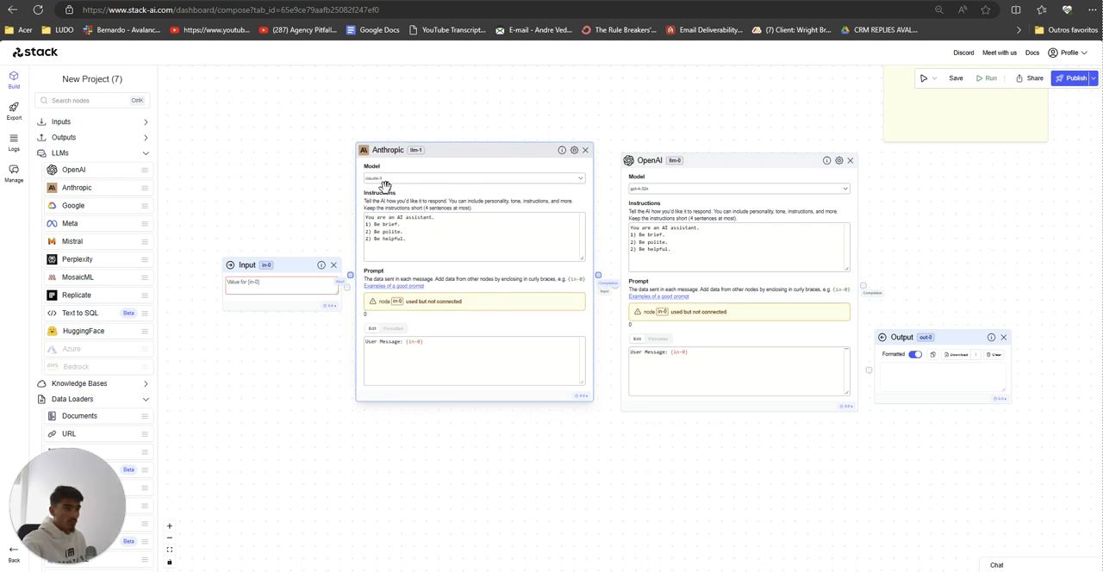
{"action": "left_click", "coordinate": [577, 180]}
{"action": "left_click", "coordinate": [643, 190]}
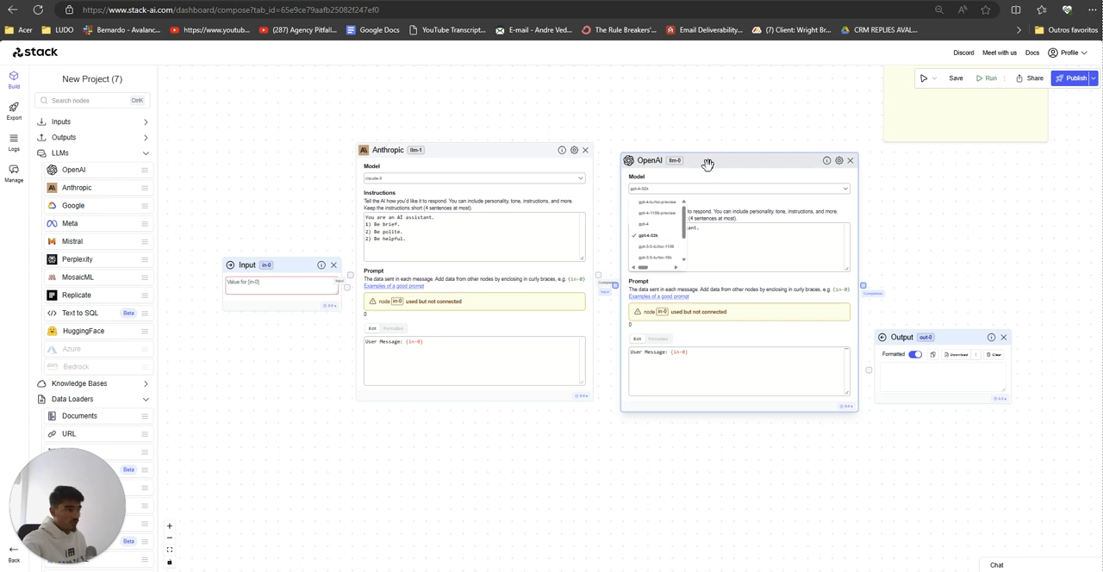
Step: Place the OpenAI node below the Anthropic node and move the Input node farther away from both
{"action": "left_click_drag", "start_coordinate": [707, 165], "coordinate": [453, 415]}
{"action": "left_click_drag", "start_coordinate": [466, 138], "coordinate": [560, 75]}
{"action": "scroll", "coordinate": [716, 414], "scroll_direction": "down", "scroll_amount": 3}
{"action": "left_click_drag", "start_coordinate": [550, 374], "coordinate": [651, 354]}
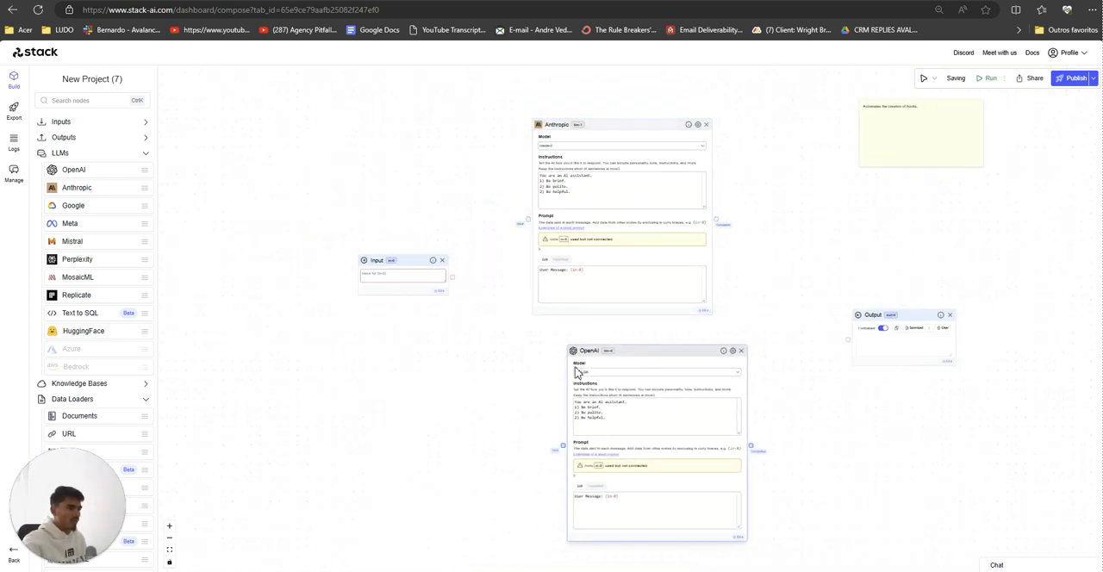
{"action": "scroll", "coordinate": [500, 378], "scroll_direction": "up", "scroll_amount": 1}
{"action": "left_click_drag", "start_coordinate": [492, 379], "coordinate": [462, 397]}
{"action": "left_click_drag", "start_coordinate": [327, 268], "coordinate": [283, 277]}
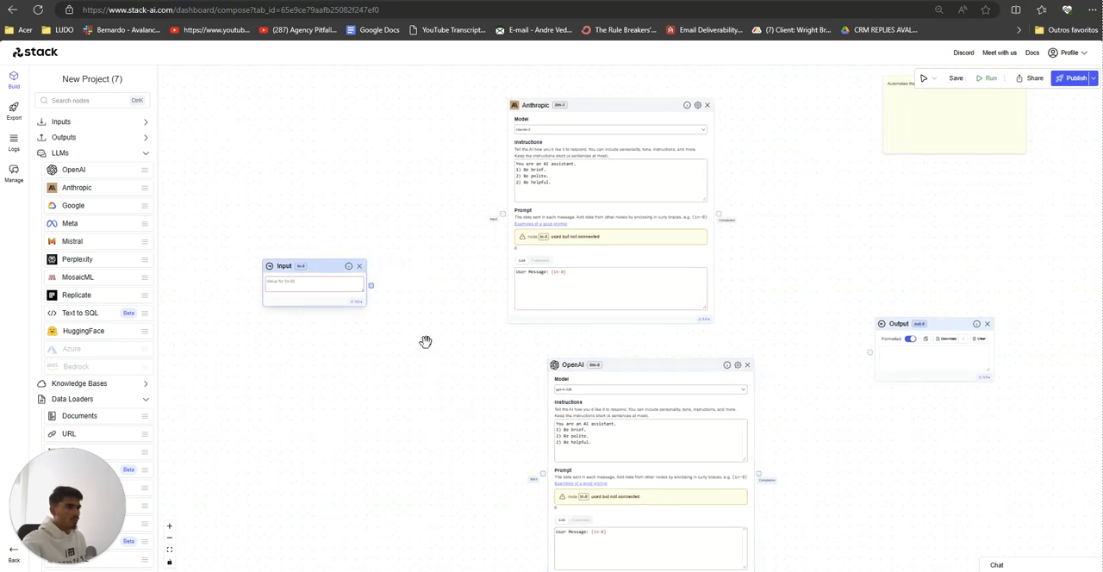
Step: Move the Output node closer to the LLM nodes, at roughly the Input node's height
{"action": "scroll", "coordinate": [428, 360], "scroll_direction": "down", "scroll_amount": 1}
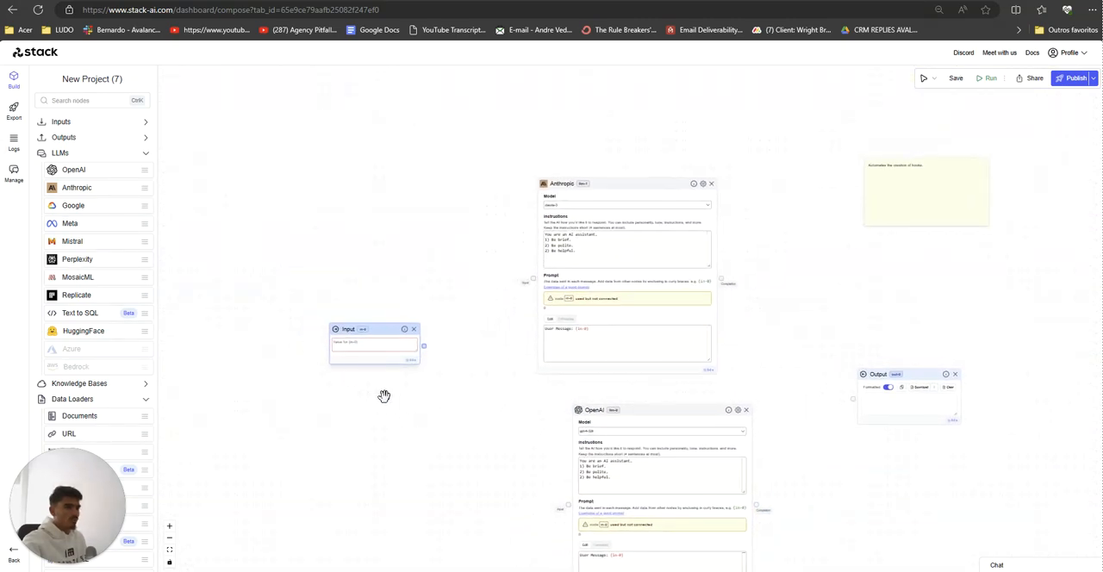
{"action": "scroll", "coordinate": [370, 379], "scroll_direction": "up", "scroll_amount": 3}
{"action": "left_click", "coordinate": [332, 303]}
{"action": "scroll", "coordinate": [463, 424], "scroll_direction": "down", "scroll_amount": 3}
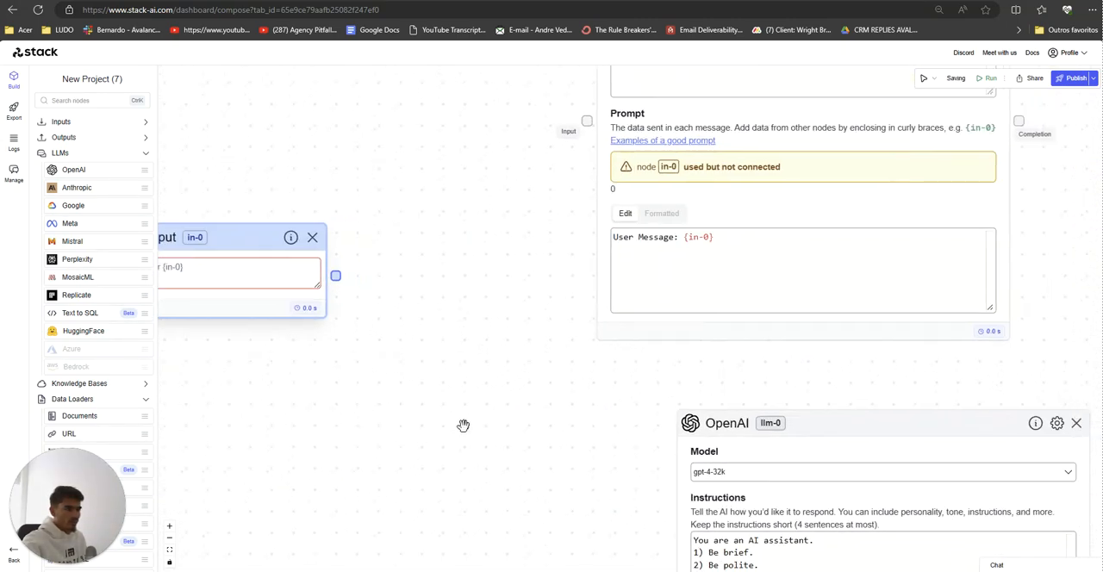
{"action": "left_click_drag", "start_coordinate": [991, 365], "coordinate": [894, 263]}
{"action": "scroll", "coordinate": [826, 335], "scroll_direction": "down", "scroll_amount": 3}
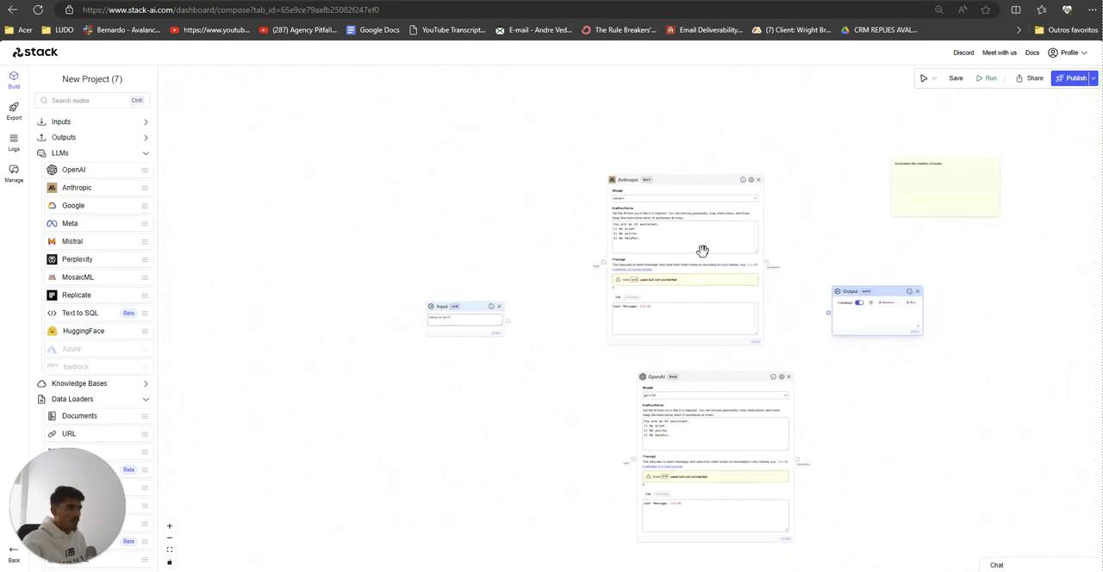
Step: Stack the Anthropic and OpenAI nodes in one column between the Input and Output nodes
{"action": "left_click_drag", "start_coordinate": [663, 176], "coordinate": [638, 154]}
{"action": "left_click_drag", "start_coordinate": [685, 377], "coordinate": [621, 369]}
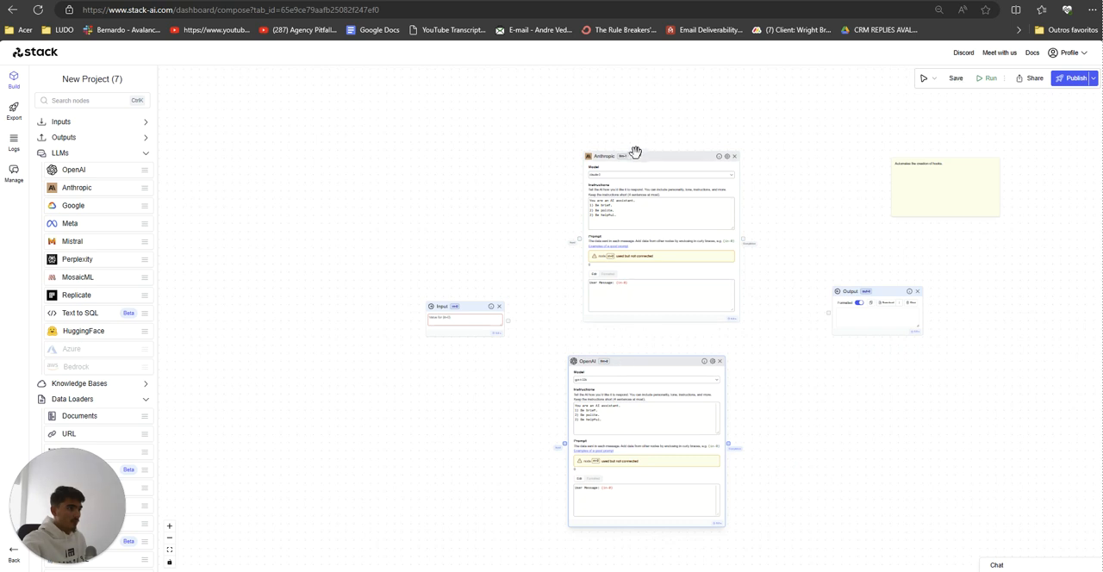
{"action": "left_click_drag", "start_coordinate": [636, 151], "coordinate": [602, 147]}
{"action": "mouse_move", "coordinate": [713, 370]}
{"action": "left_mouse_down"}
{"action": "mouse_move", "coordinate": [731, 377]}
{"action": "mouse_move", "coordinate": [694, 368]}
{"action": "left_mouse_up"}
{"action": "left_click_drag", "start_coordinate": [474, 402], "coordinate": [466, 407]}
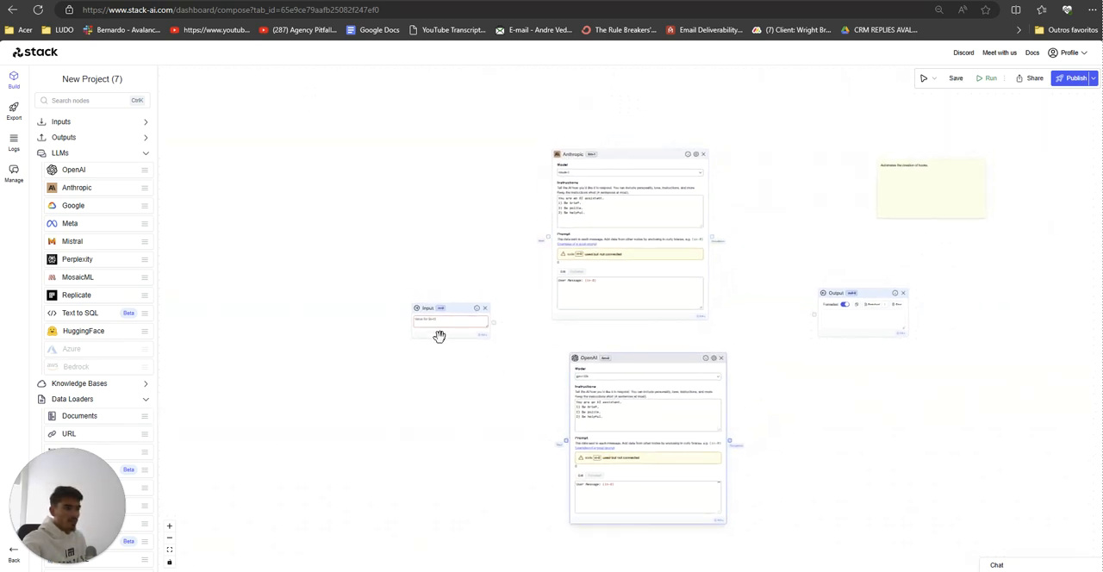
{"action": "left_click_drag", "start_coordinate": [615, 361], "coordinate": [608, 358]}
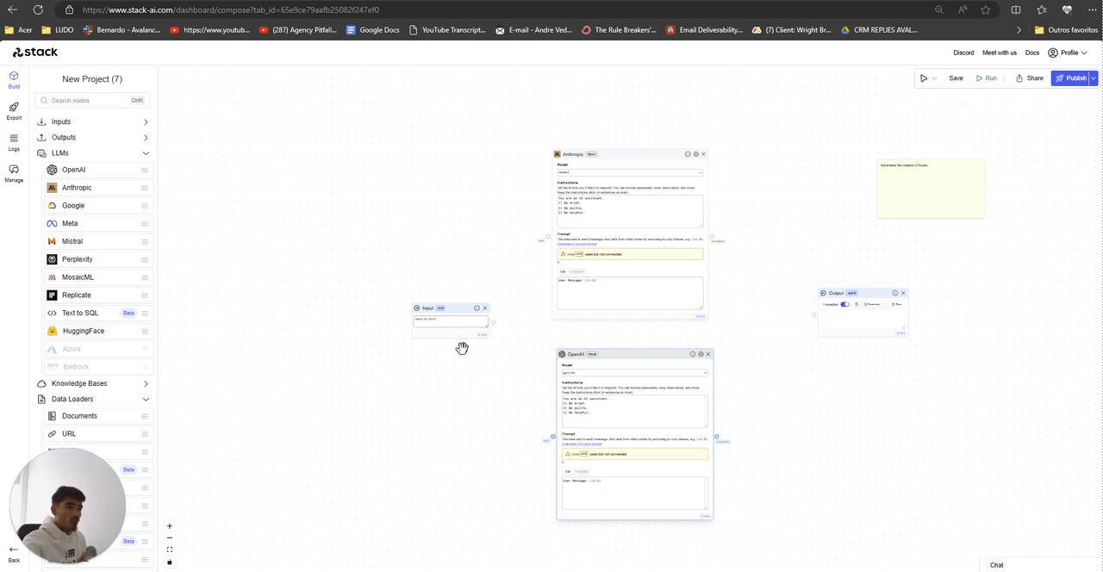
Step: Switch to the Campgain project in the Brave window and examine how its LLM, Documents and Output nodes are chained
{"action": "mouse_move", "coordinate": [591, 570]}
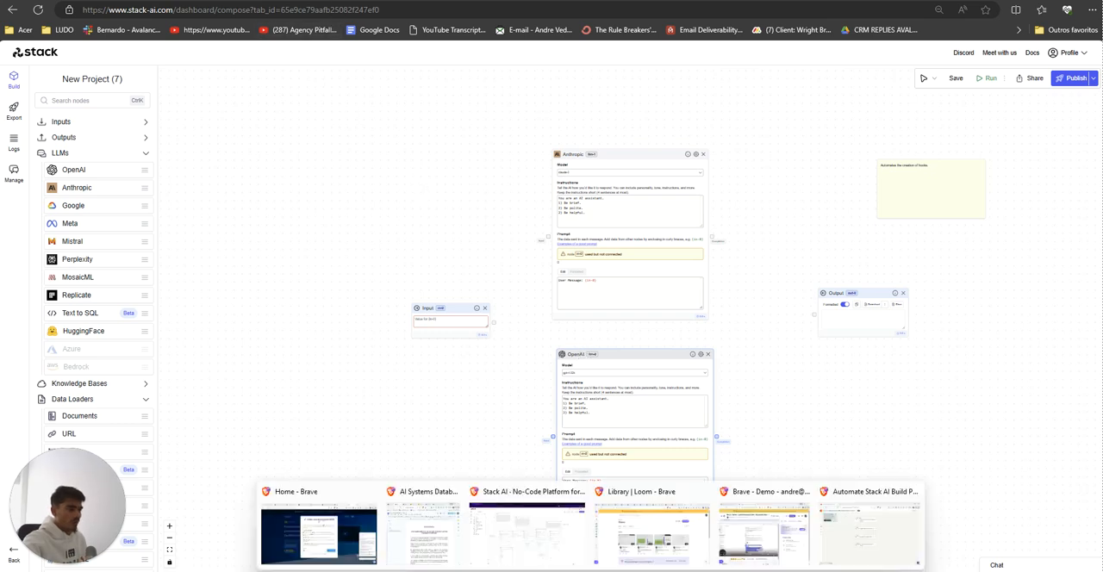
{"action": "left_click", "coordinate": [503, 556]}
{"action": "scroll", "coordinate": [534, 480], "scroll_direction": "left", "scroll_amount": 3}
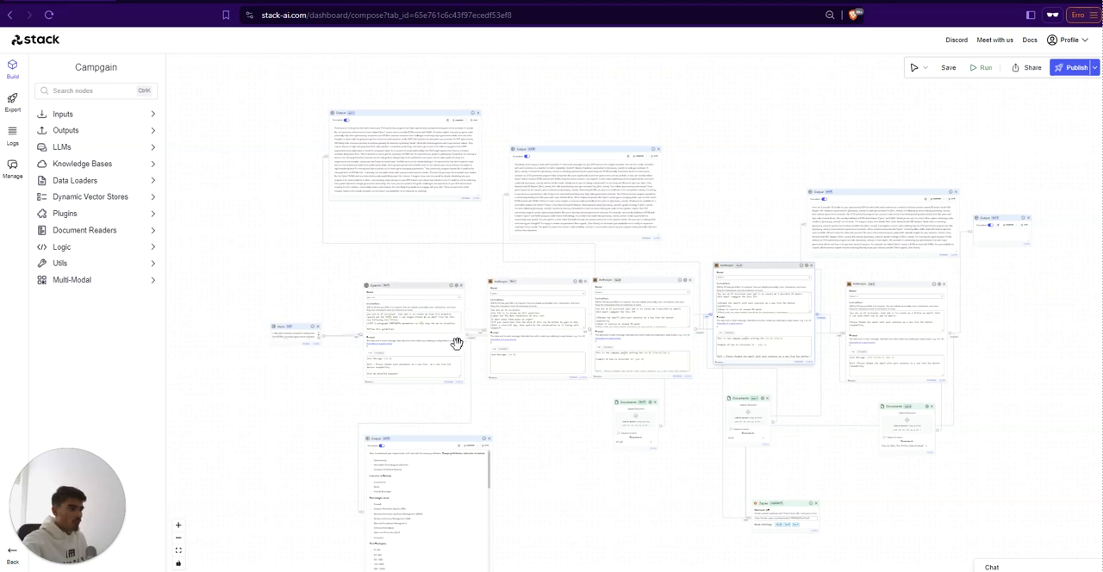
{"action": "scroll", "coordinate": [642, 484], "scroll_direction": "up", "scroll_amount": 2}
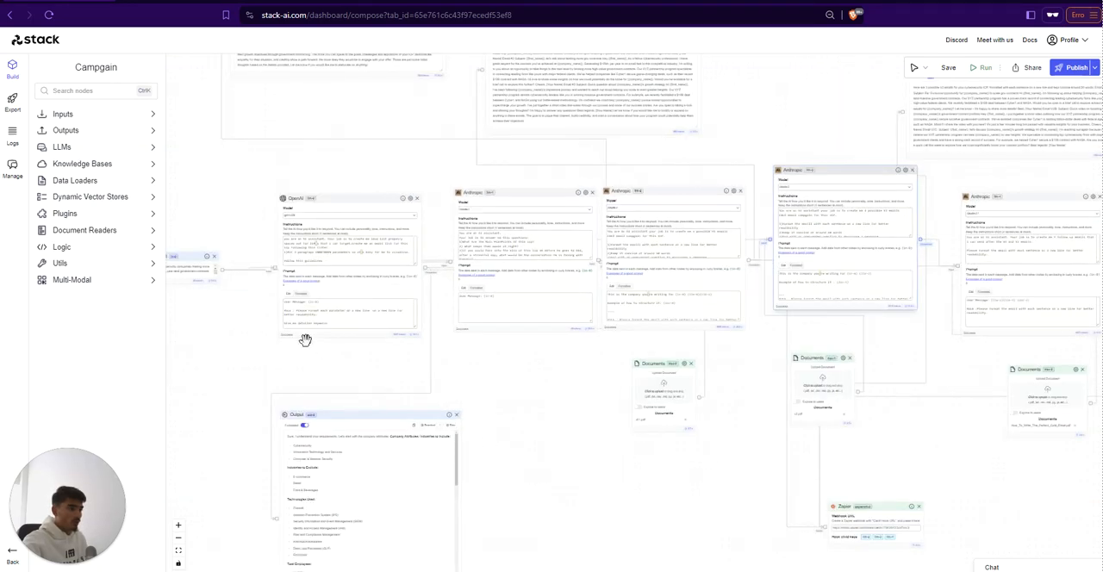
{"action": "scroll", "coordinate": [672, 517], "scroll_direction": "up", "scroll_amount": 2}
{"action": "scroll", "coordinate": [523, 507], "scroll_direction": "up", "scroll_amount": 2}
{"action": "scroll", "coordinate": [862, 387], "scroll_direction": "down", "scroll_amount": 1}
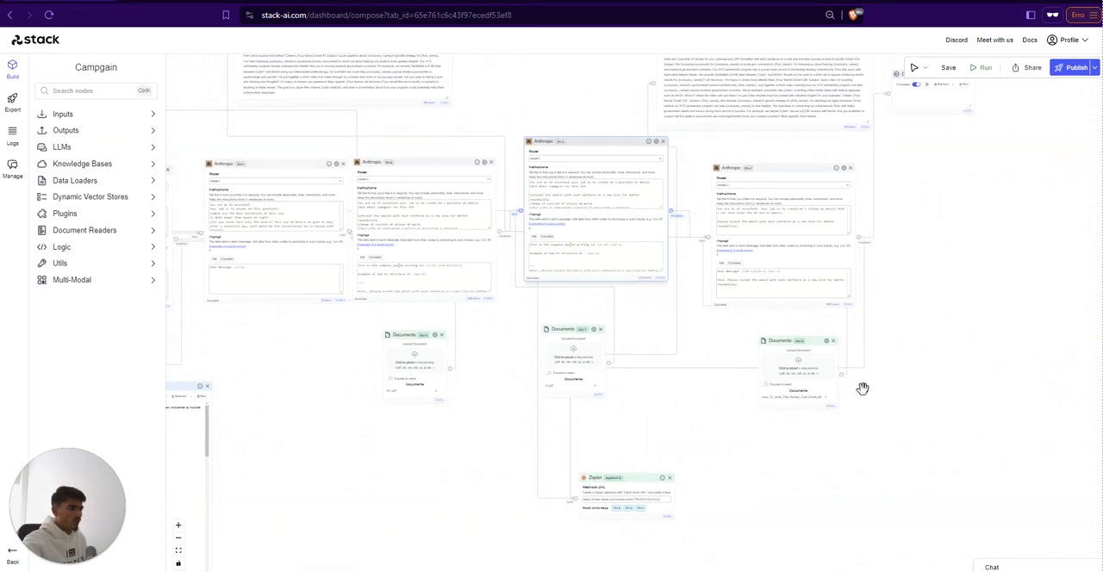
{"action": "scroll", "coordinate": [488, 480], "scroll_direction": "down", "scroll_amount": 2}
{"action": "scroll", "coordinate": [581, 495], "scroll_direction": "down", "scroll_amount": 2}
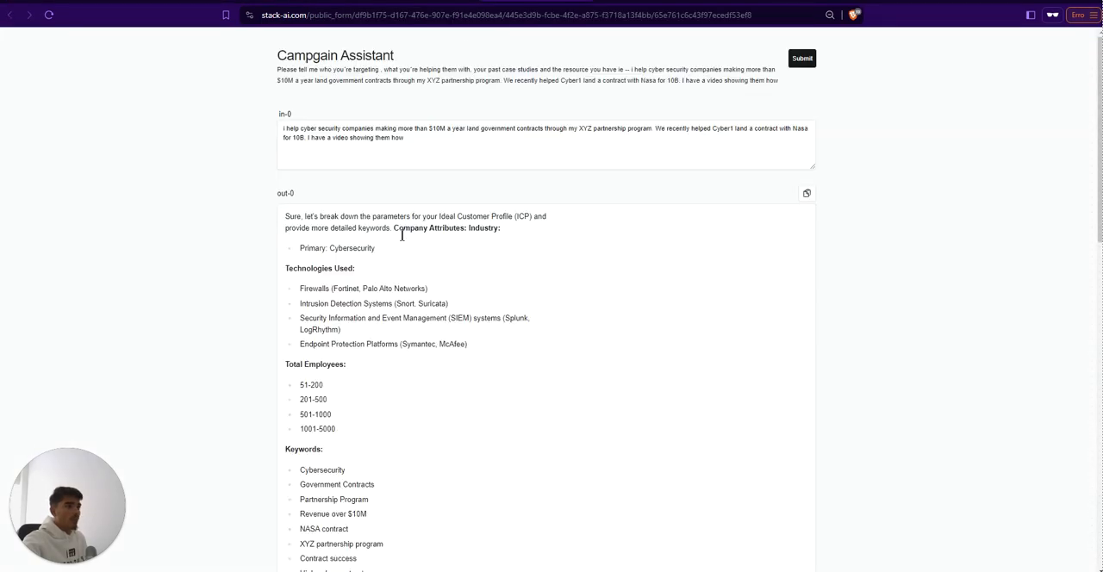
Step: Review the input and generated outputs on the published Campgain Assistant form
{"action": "scroll", "coordinate": [369, 328], "scroll_direction": "down", "scroll_amount": 10}
{"action": "scroll", "coordinate": [369, 328], "scroll_direction": "up", "scroll_amount": 6}
{"action": "scroll", "coordinate": [368, 328], "scroll_direction": "down", "scroll_amount": 3}
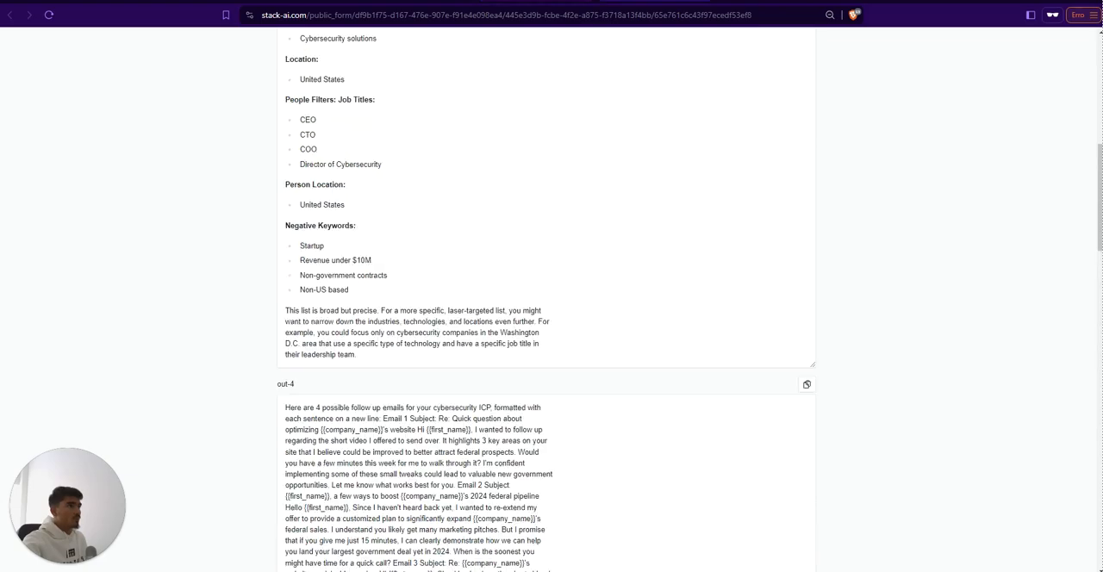
{"action": "scroll", "coordinate": [284, 487], "scroll_direction": "down", "scroll_amount": 10}
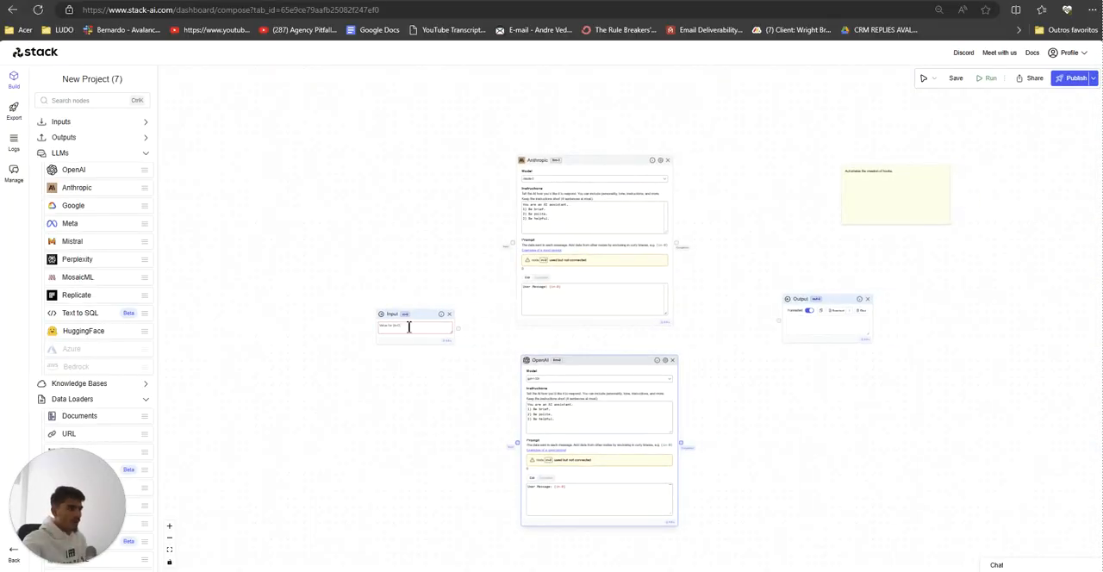
Step: In New Project (7), reposition the Input and LLM nodes and connect Input to the Anthropic node's input
{"action": "left_click_drag", "start_coordinate": [408, 325], "coordinate": [342, 272]}
{"action": "left_click_drag", "start_coordinate": [616, 363], "coordinate": [598, 363]}
{"action": "left_click_drag", "start_coordinate": [576, 163], "coordinate": [555, 165]}
{"action": "left_click_drag", "start_coordinate": [393, 280], "coordinate": [488, 246]}
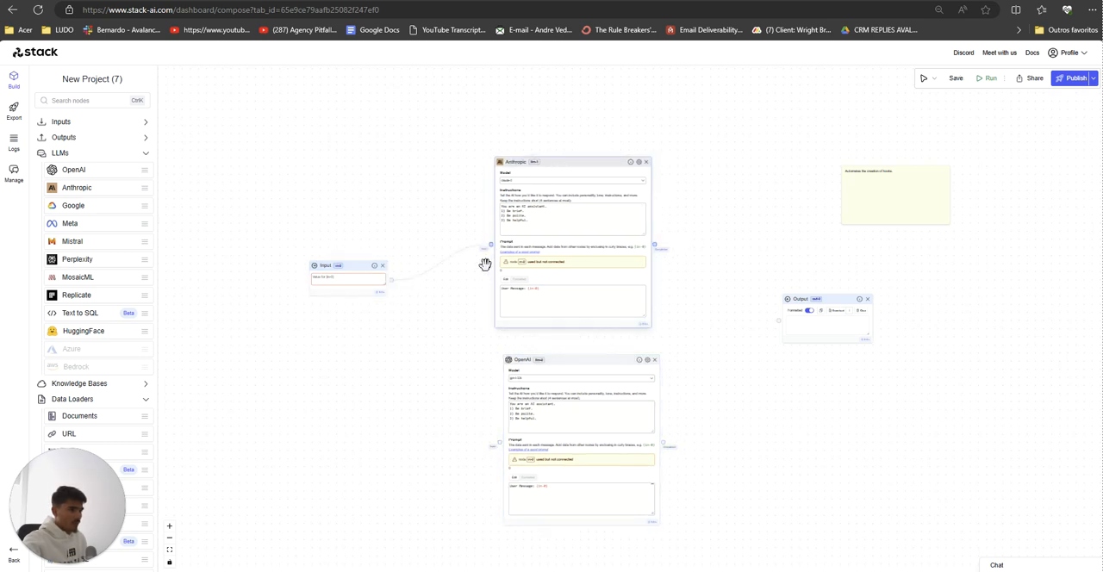
Step: Line up the OpenAI node directly beneath the Anthropic node and connect Input to the OpenAI node's input
{"action": "scroll", "coordinate": [456, 387], "scroll_direction": "up", "scroll_amount": 3}
{"action": "left_click_drag", "start_coordinate": [328, 235], "coordinate": [335, 249]}
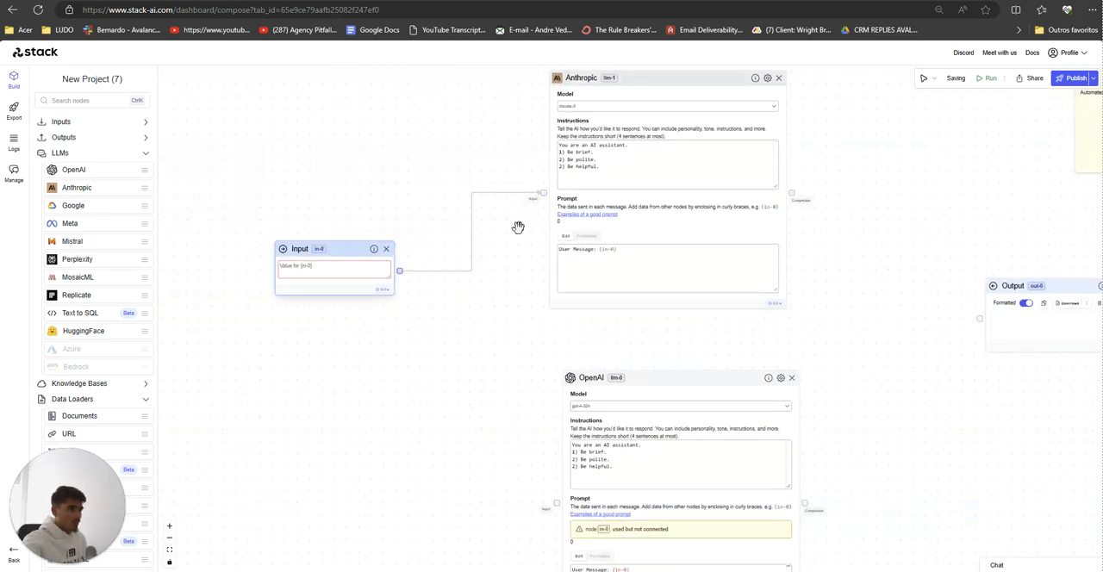
{"action": "left_click_drag", "start_coordinate": [524, 402], "coordinate": [508, 373]}
{"action": "left_click_drag", "start_coordinate": [579, 355], "coordinate": [566, 319]}
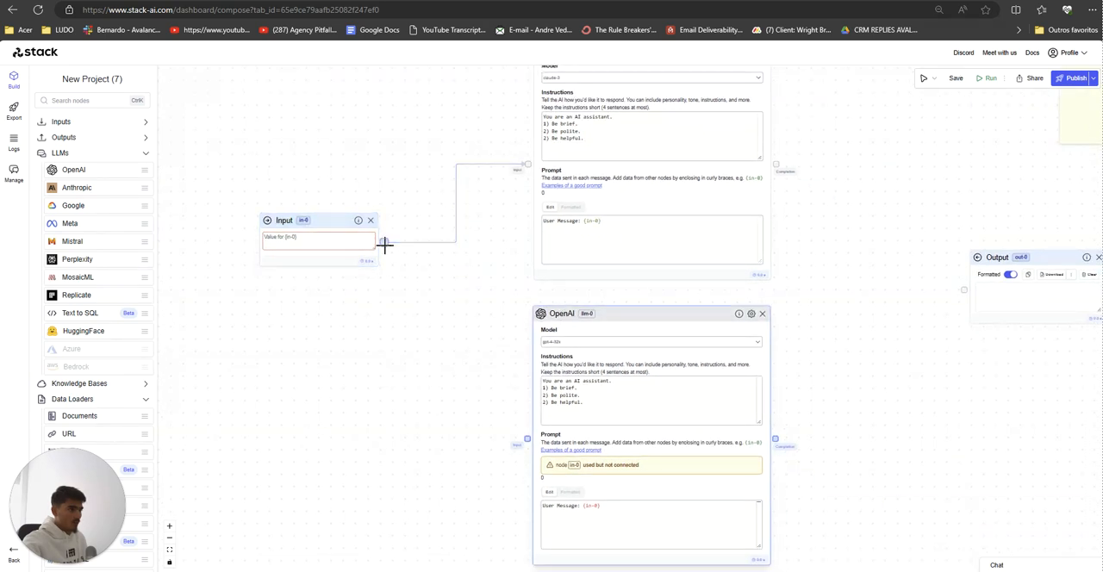
{"action": "left_click_drag", "start_coordinate": [384, 243], "coordinate": [527, 440]}
Step: Move the Output node beside the Anthropic node and connect the Anthropic completion to it
{"action": "scroll", "coordinate": [480, 360], "scroll_direction": "right", "scroll_amount": 2}
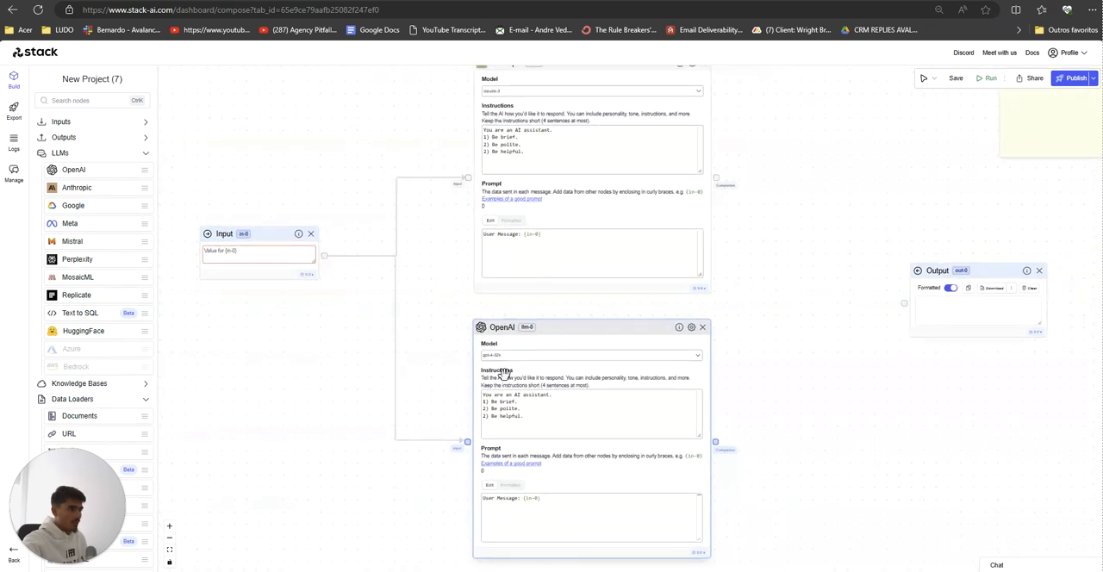
{"action": "left_click_drag", "start_coordinate": [932, 276], "coordinate": [846, 143]}
{"action": "left_click_drag", "start_coordinate": [715, 179], "coordinate": [826, 190]}
{"action": "left_click_drag", "start_coordinate": [859, 158], "coordinate": [851, 138]}
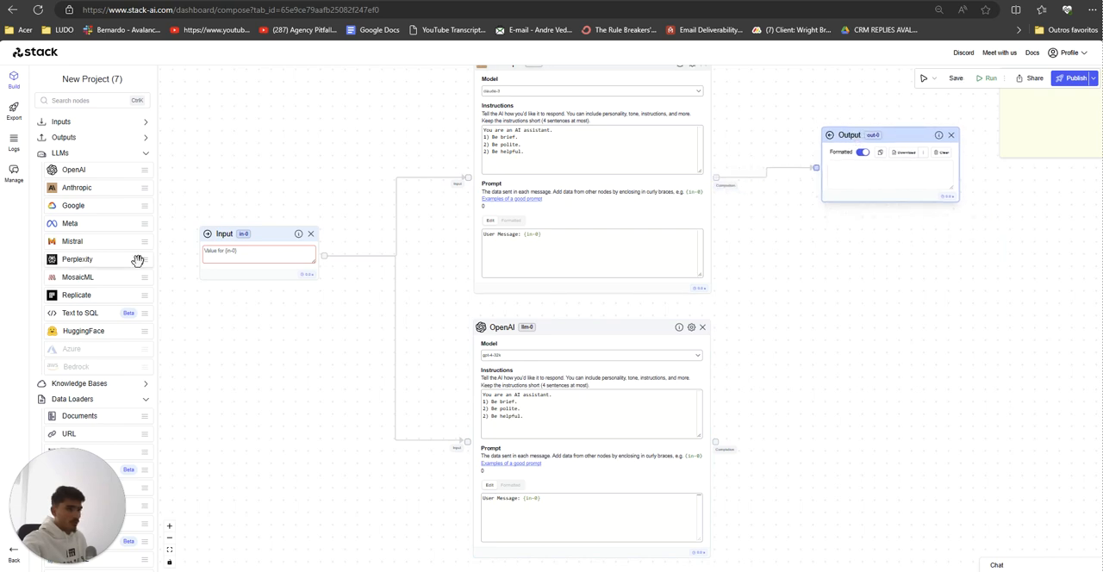
Step: Add a second Output node beside the OpenAI node and connect the OpenAI completion to it
{"action": "left_click", "coordinate": [93, 140]}
{"action": "left_click_drag", "start_coordinate": [92, 153], "coordinate": [853, 393]}
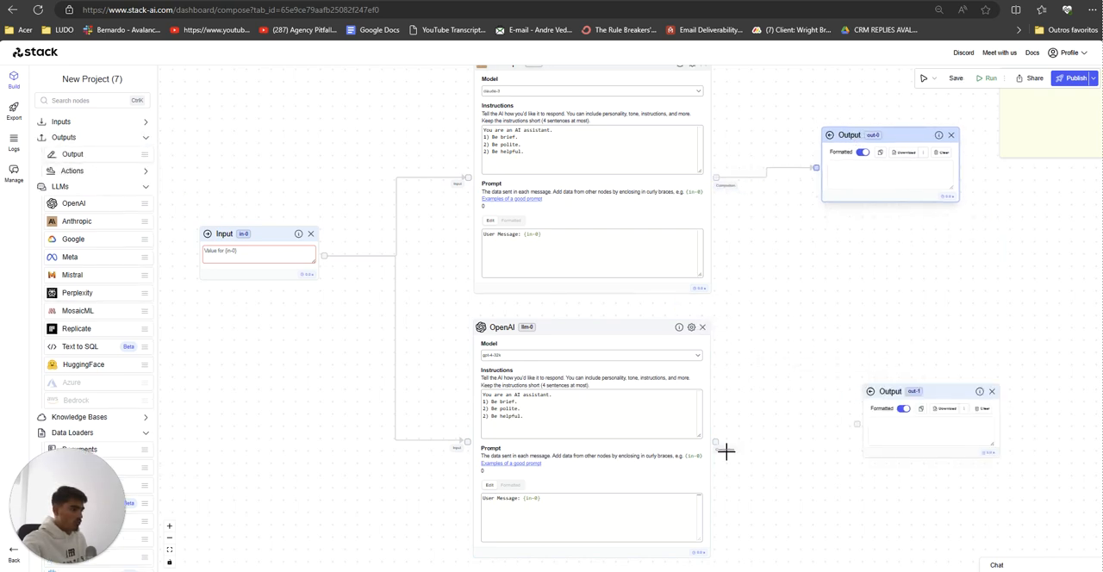
{"action": "left_click_drag", "start_coordinate": [715, 442], "coordinate": [858, 426]}
{"action": "left_click_drag", "start_coordinate": [908, 400], "coordinate": [912, 408]}
{"action": "scroll", "coordinate": [343, 414], "scroll_direction": "down", "scroll_amount": 1}
{"action": "left_click_drag", "start_coordinate": [343, 413], "coordinate": [393, 423]}
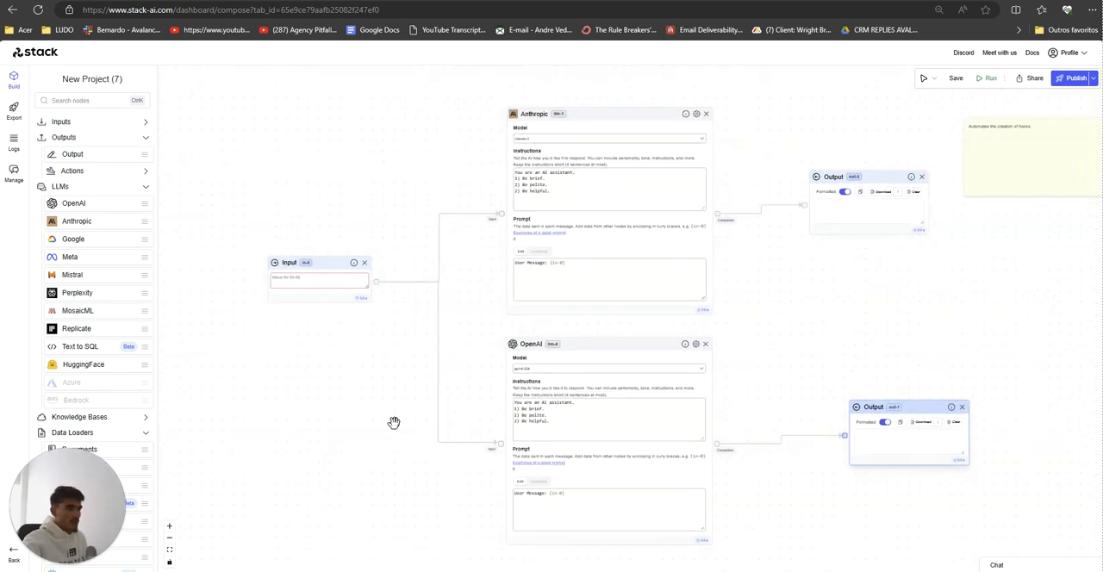
{"action": "left_click_drag", "start_coordinate": [311, 284], "coordinate": [280, 273]}
Step: Examine the instructions, prompt and model fields of the Anthropic and OpenAI nodes
{"action": "mouse_move", "coordinate": [563, 192]}
{"action": "left_mouse_down"}
{"action": "mouse_move", "coordinate": [512, 159]}
{"action": "mouse_move", "coordinate": [564, 196]}
{"action": "left_mouse_up"}
{"action": "left_click_drag", "start_coordinate": [566, 270], "coordinate": [514, 259]}
{"action": "left_click", "coordinate": [562, 499]}
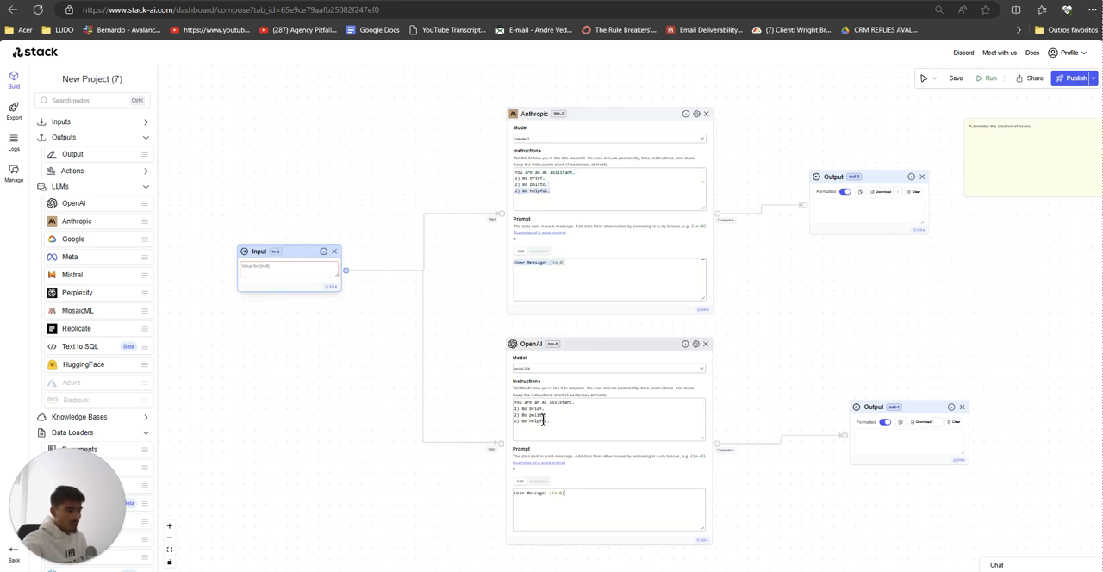
{"action": "left_click", "coordinate": [543, 142]}
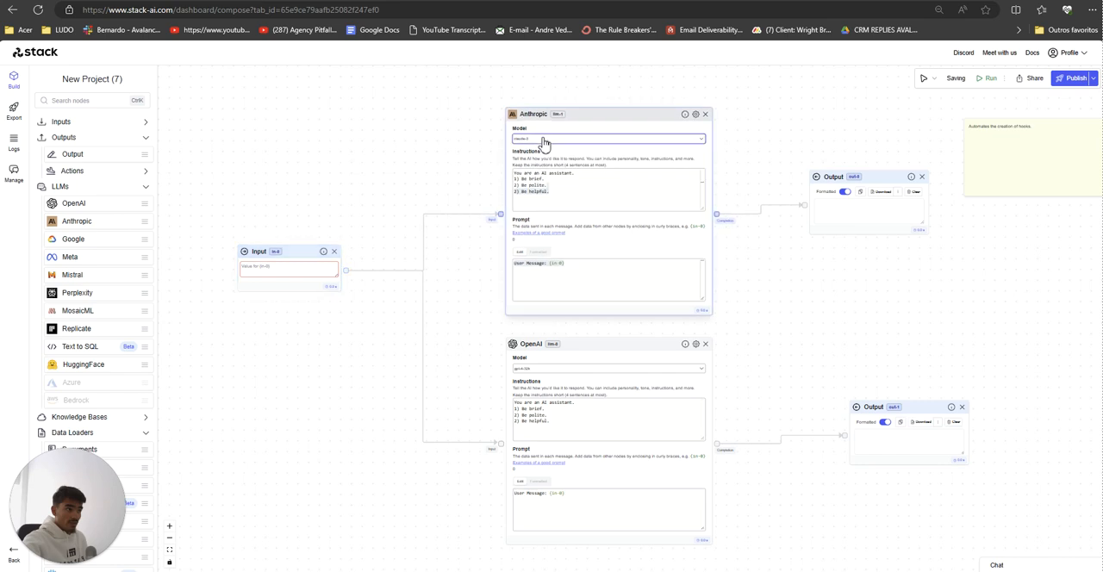
Step: Shift the Anthropic and OpenAI nodes slightly closer to the Input node, keeping them aligned one above the other
{"action": "left_click_drag", "start_coordinate": [530, 118], "coordinate": [523, 117]}
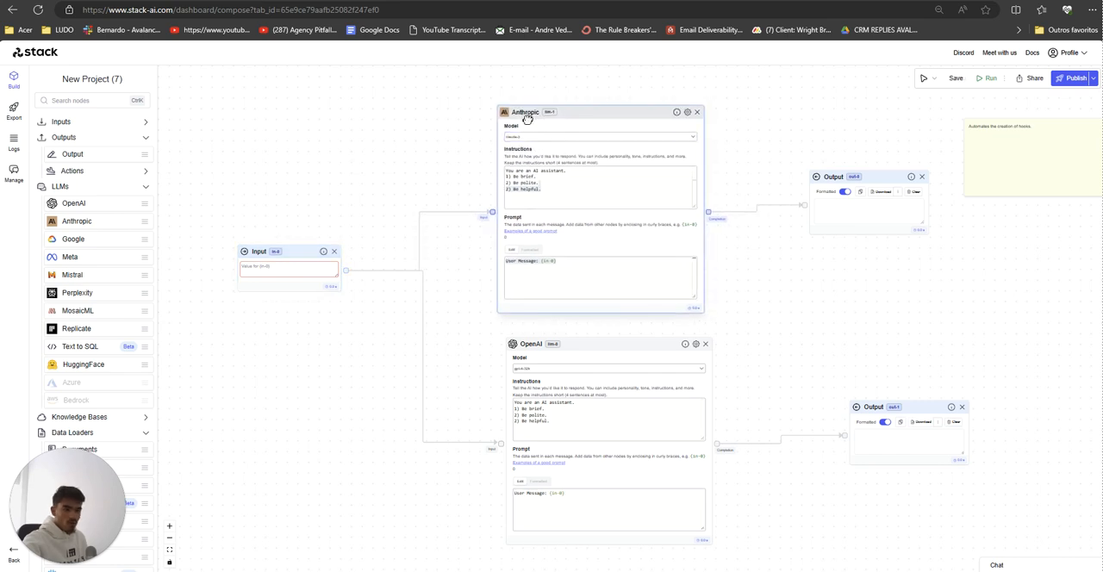
{"action": "left_click_drag", "start_coordinate": [554, 347], "coordinate": [543, 348]}
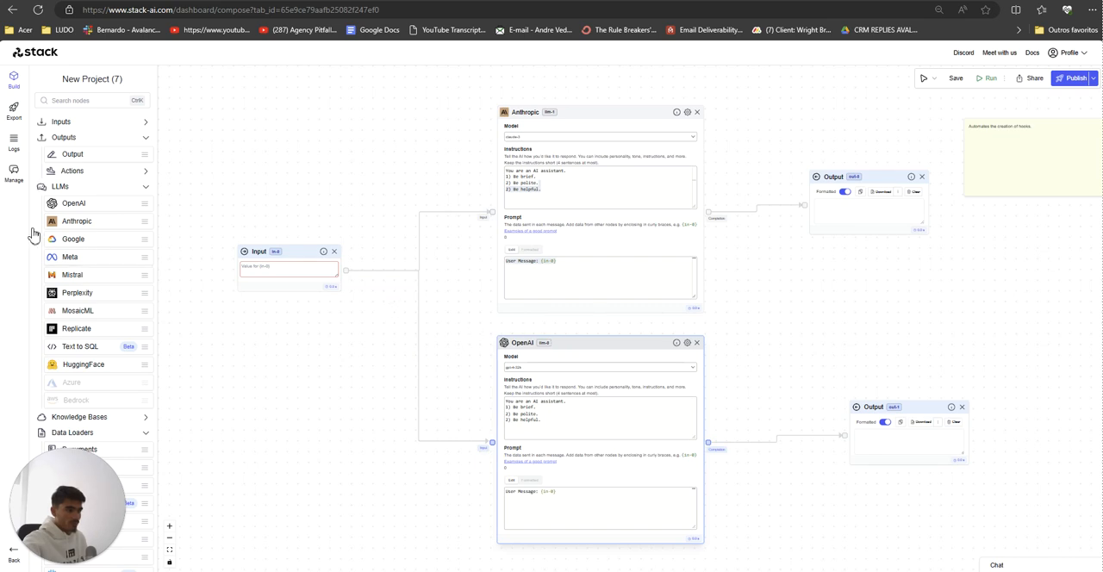
Step: Switch to Notepad, read the stack ai notes on testing for database and model, and check the Anthropic node's model options
{"action": "key", "text": "alt+Tab"}
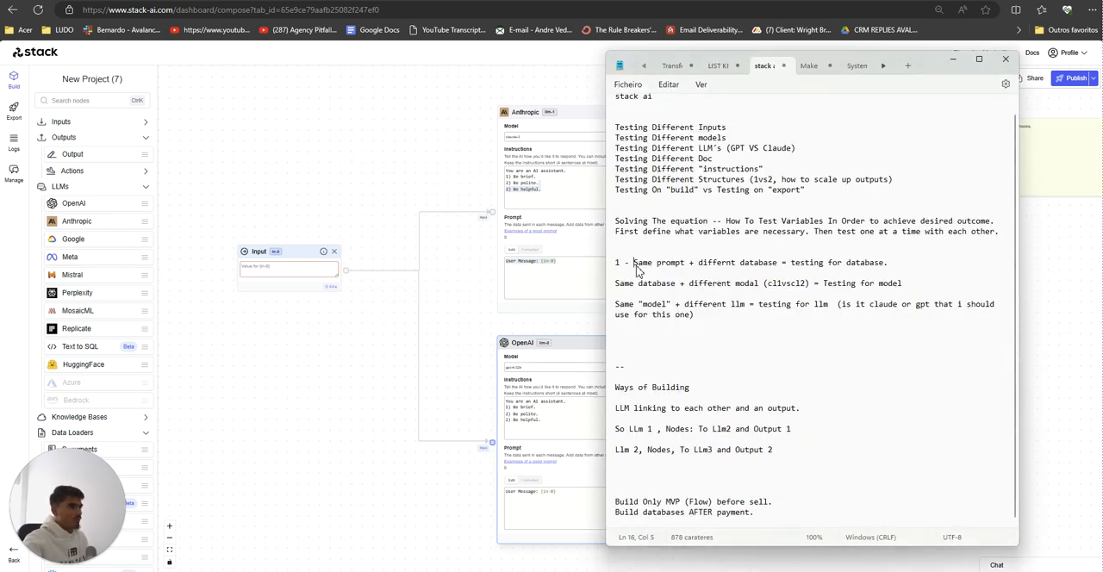
{"action": "left_click_drag", "start_coordinate": [634, 264], "coordinate": [777, 270]}
{"action": "left_click", "coordinate": [780, 265]}
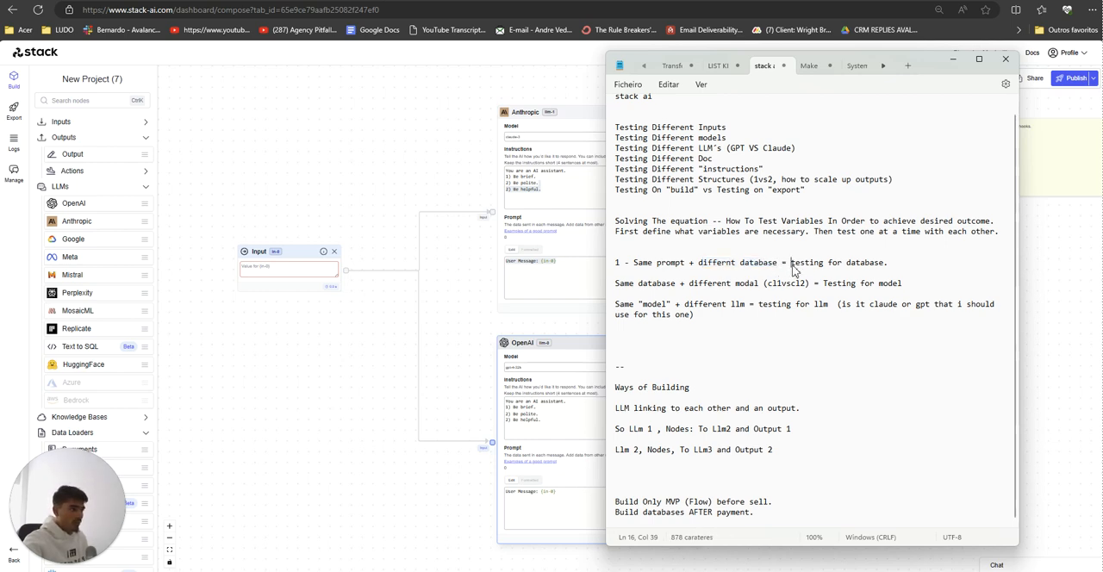
{"action": "left_click_drag", "start_coordinate": [791, 263], "coordinate": [887, 264]}
{"action": "left_click", "coordinate": [887, 265]}
{"action": "left_click_drag", "start_coordinate": [615, 283], "coordinate": [763, 283]}
{"action": "left_click", "coordinate": [677, 286]}
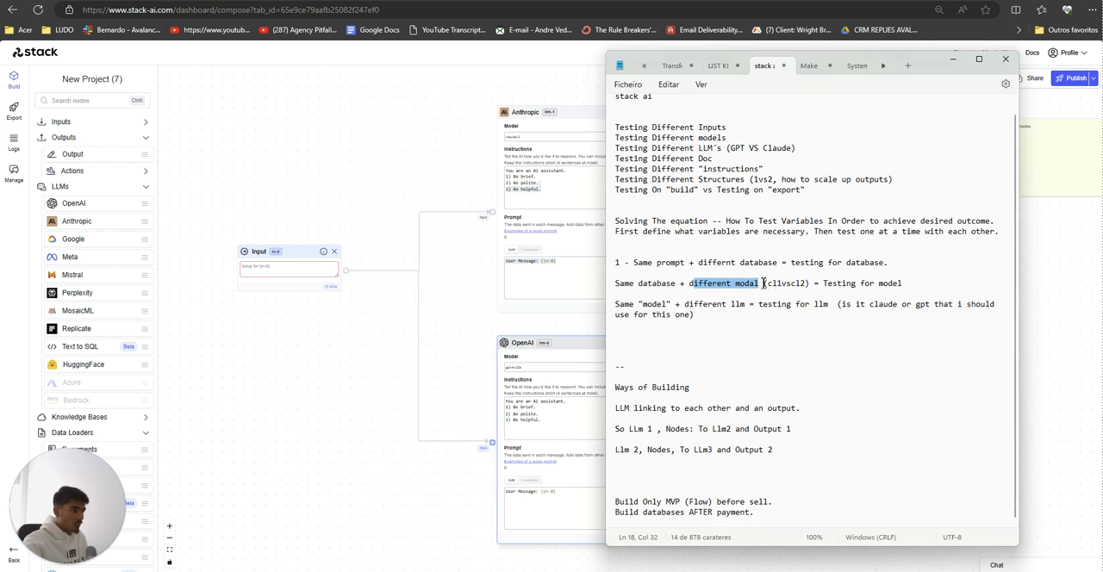
{"action": "left_click", "coordinate": [530, 140]}
{"action": "left_click", "coordinate": [530, 138]}
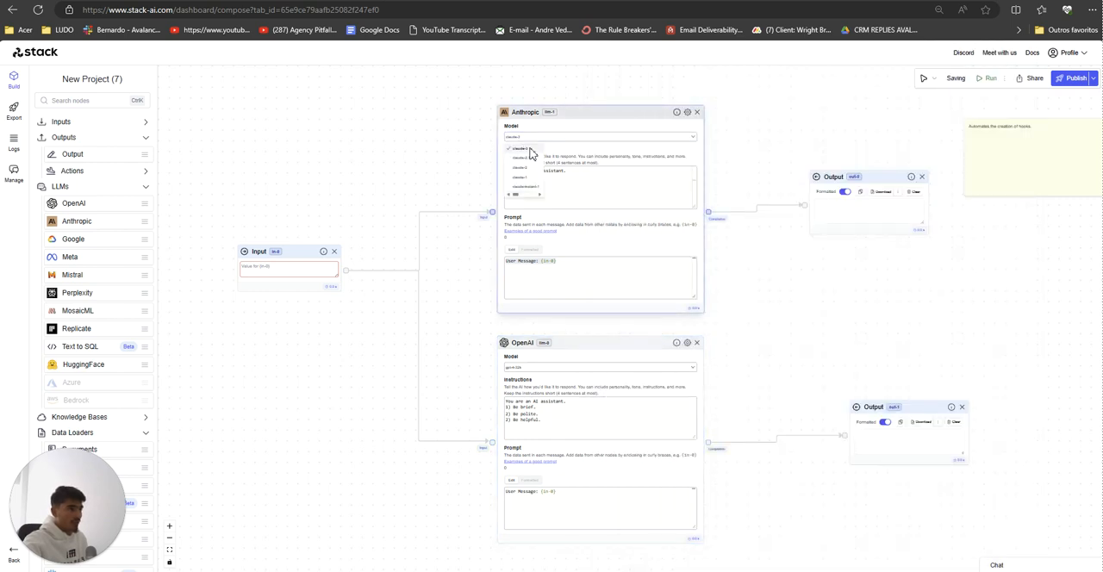
Step: Read the Notepad notes on testing for model and llm, comparing them with the Anthropic and OpenAI nodes in Stack AI
{"action": "key", "text": "alt+Tab"}
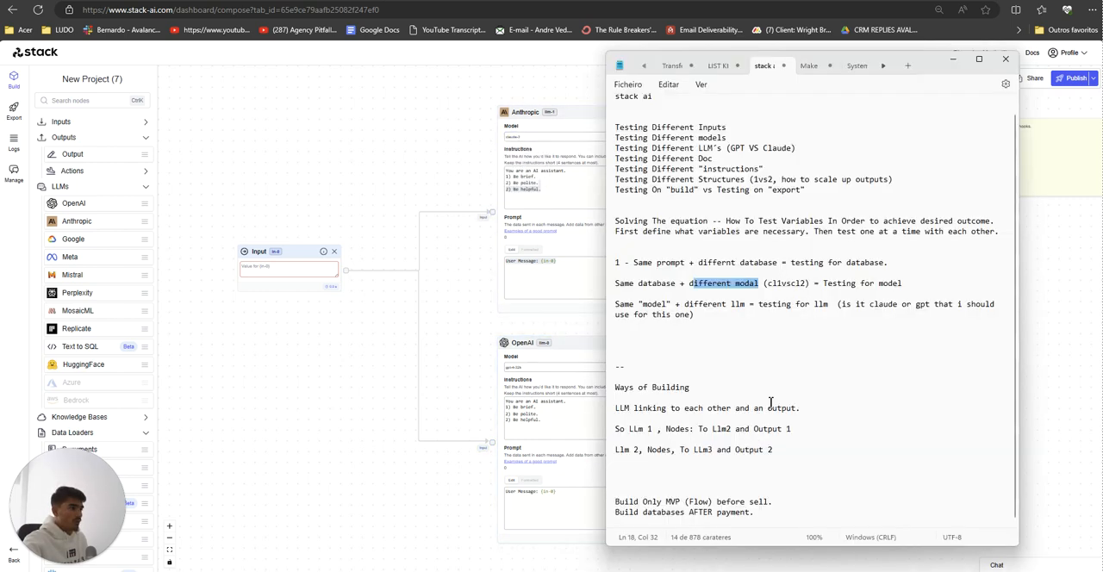
{"action": "double_click", "coordinate": [837, 284]}
{"action": "left_click", "coordinate": [905, 285]}
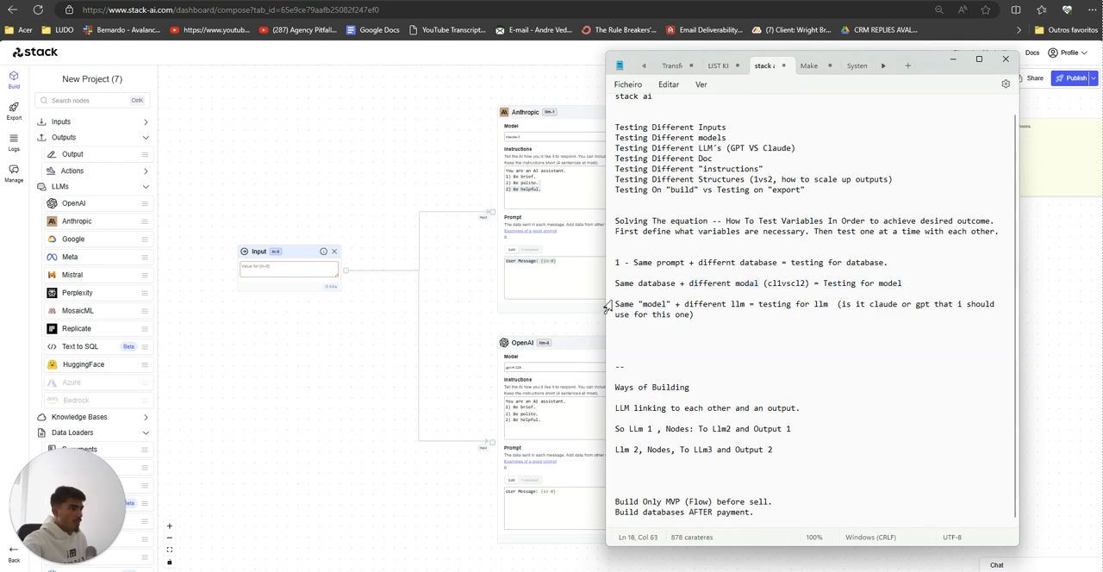
{"action": "left_click_drag", "start_coordinate": [617, 306], "coordinate": [618, 314]}
{"action": "left_click", "coordinate": [660, 311]}
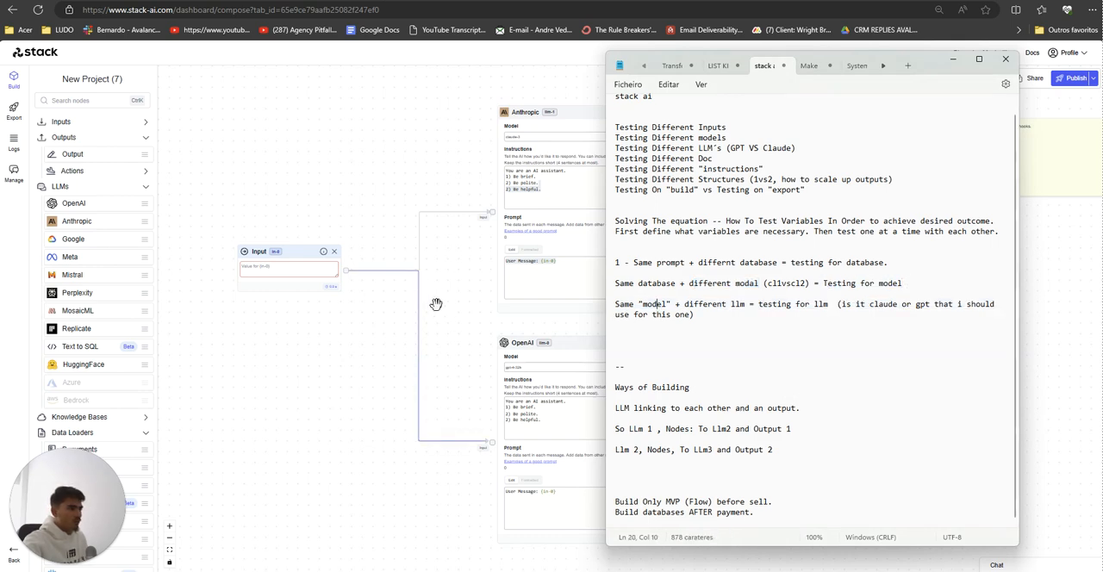
{"action": "left_click", "coordinate": [436, 305]}
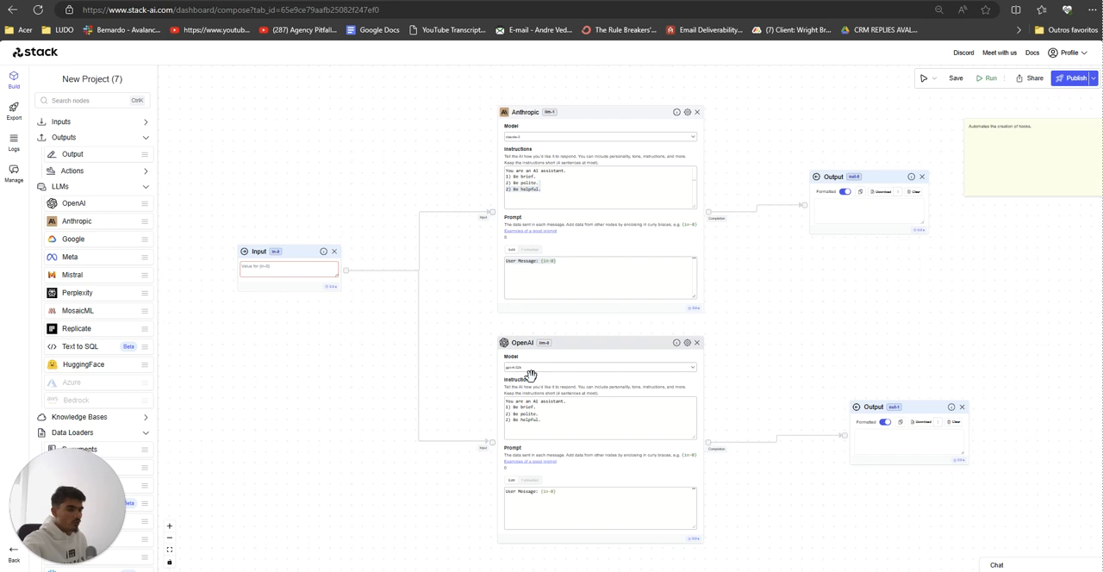
{"action": "key", "text": "alt+Tab"}
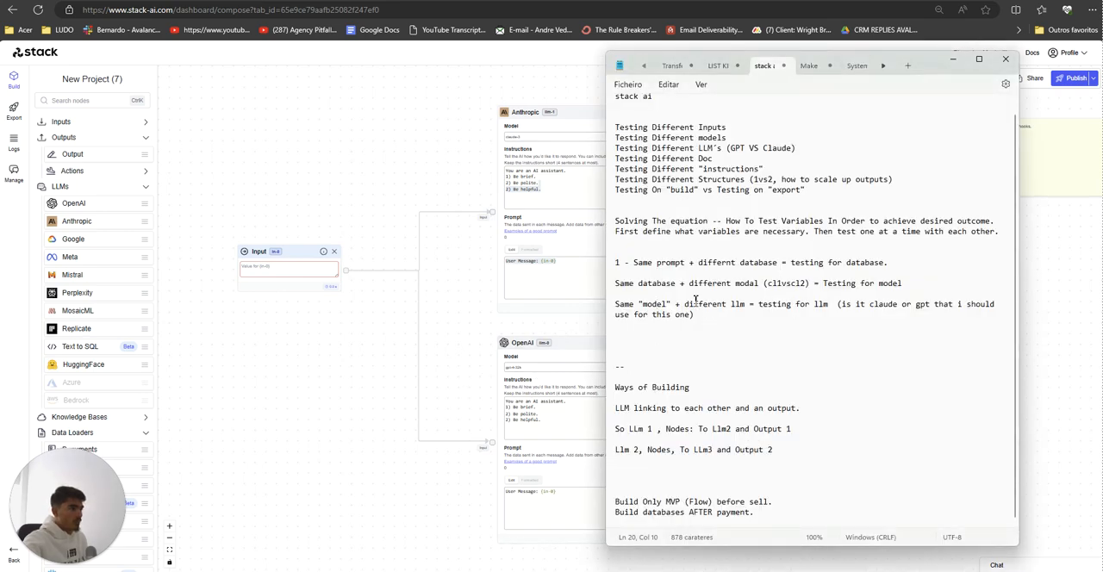
{"action": "left_click", "coordinate": [552, 310]}
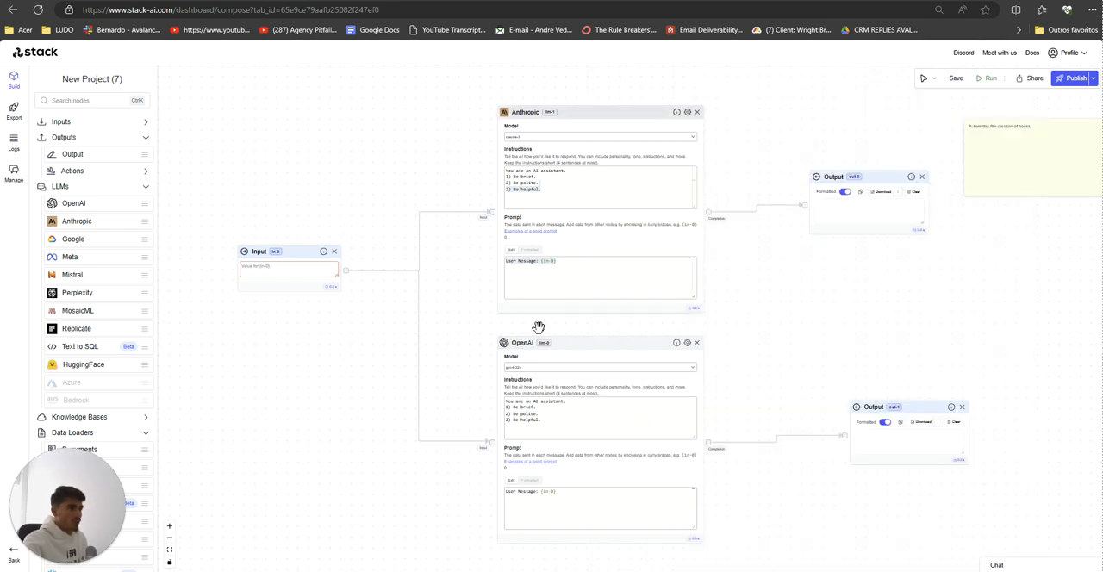
{"action": "key", "text": "alt+Tab"}
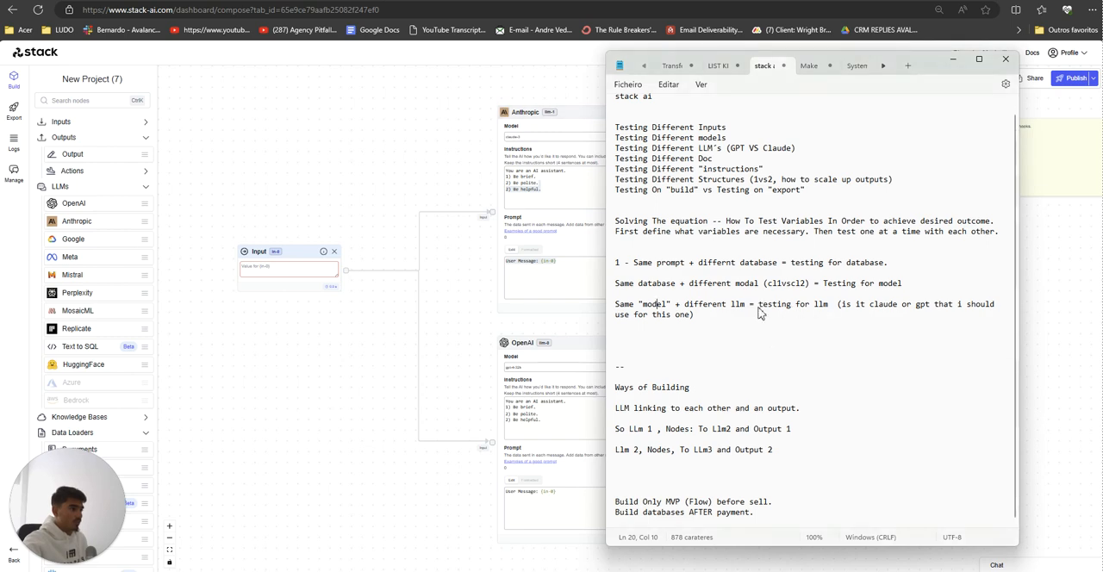
{"action": "left_click_drag", "start_coordinate": [759, 314], "coordinate": [882, 306]}
{"action": "left_click", "coordinate": [820, 308]}
{"action": "left_click", "coordinate": [871, 304]}
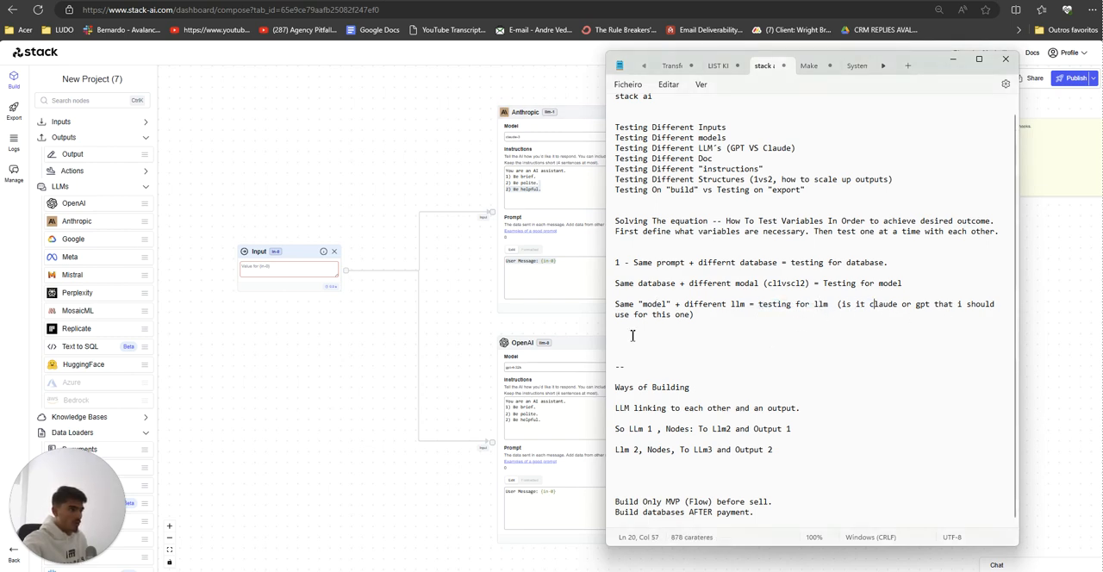
{"action": "left_click", "coordinate": [431, 334]}
Step: Replace the Anthropic instructions with "You are an AI assistant. Your job is to create hooks for the input that i provide you with."
{"action": "scroll", "coordinate": [413, 336], "scroll_direction": "up", "scroll_amount": 3}
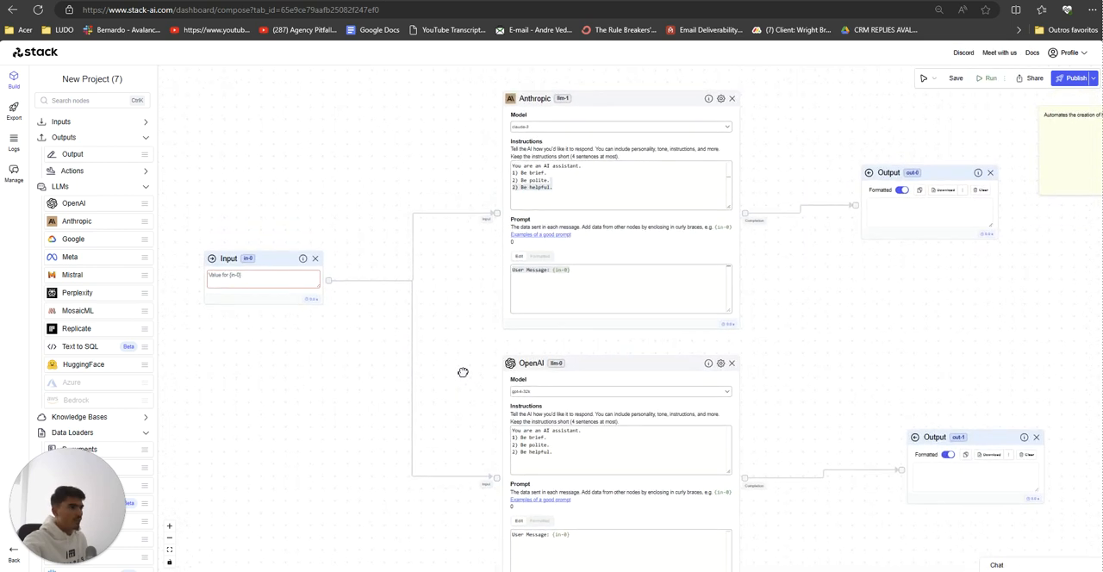
{"action": "scroll", "coordinate": [463, 365], "scroll_direction": "up", "scroll_amount": 1}
{"action": "scroll", "coordinate": [462, 364], "scroll_direction": "down", "scroll_amount": 3}
{"action": "left_click_drag", "start_coordinate": [461, 363], "coordinate": [450, 366]}
{"action": "scroll", "coordinate": [455, 331], "scroll_direction": "up", "scroll_amount": 2}
{"action": "left_click", "coordinate": [536, 231]}
{"action": "left_click_drag", "start_coordinate": [550, 231], "coordinate": [503, 204]}
{"action": "left_click", "coordinate": [557, 233]}
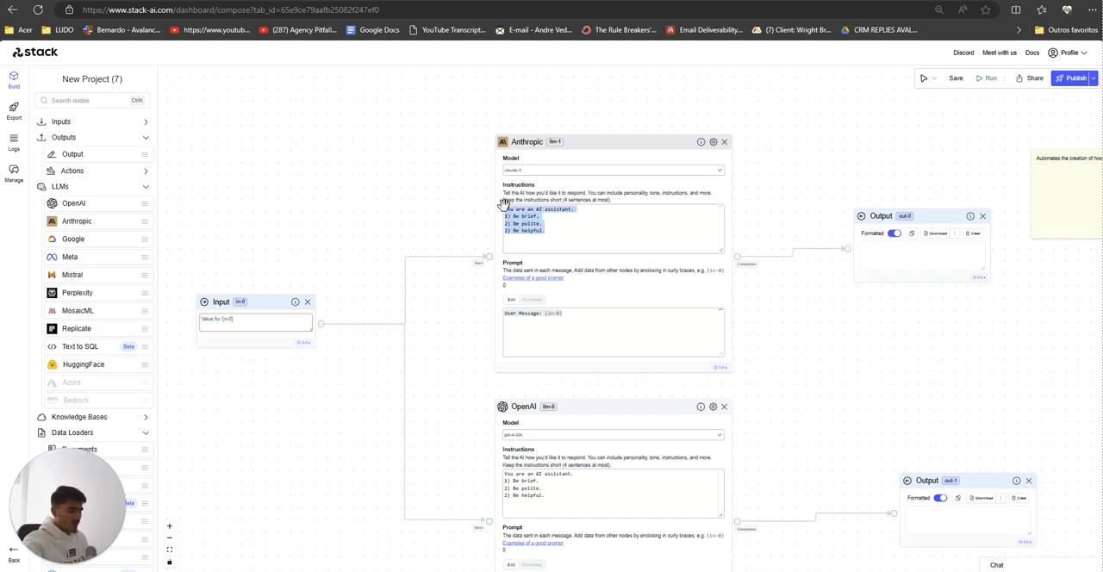
{"action": "key", "text": "BackSpace"}
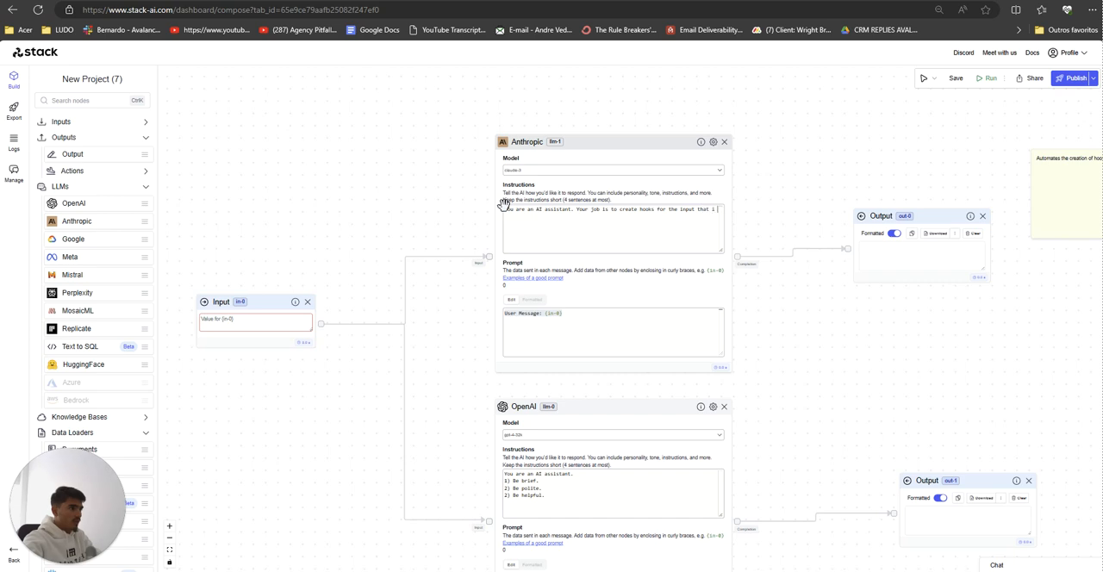
{"action": "type", "text": "provide you"}
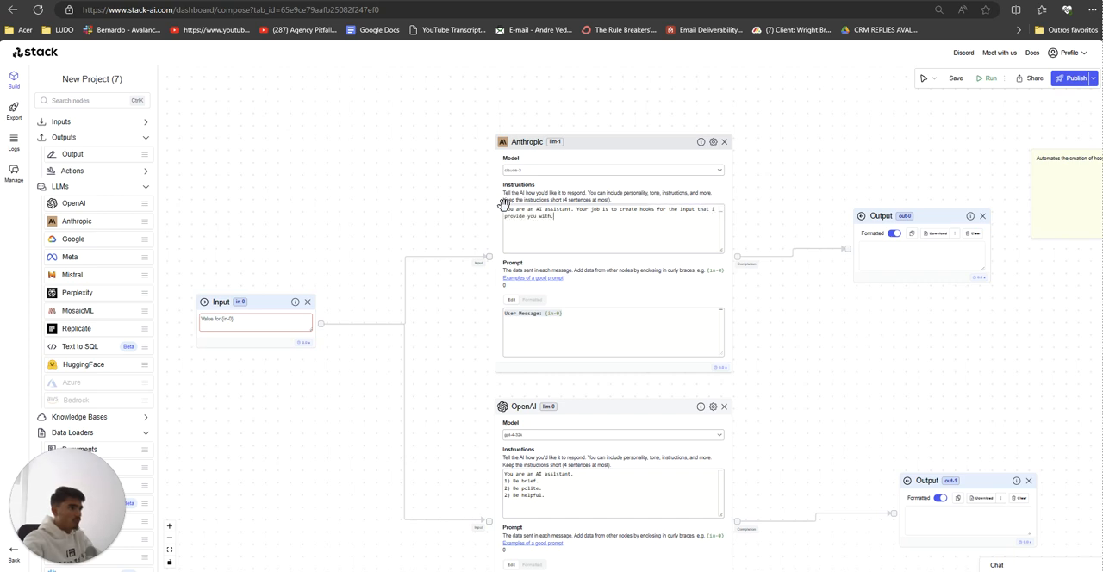
{"action": "type", "text": " with."}
Step: Add three rules to the Anthropic instructions: "1)the hook must be a scroll stopper. 2)The hook must be concise and short. 3)The hook must create intrigue."
{"action": "key", "text": "Return"}
{"action": "key", "text": "Return"}
{"action": "type", "text": "1)Th"}
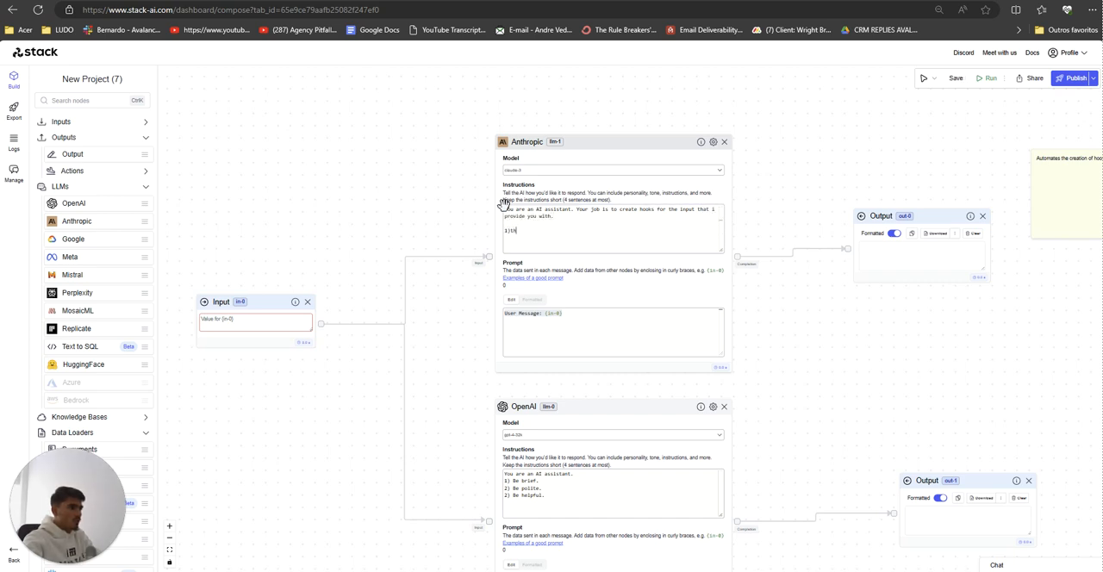
{"action": "type", "text": "e hook must be a scroll sto"}
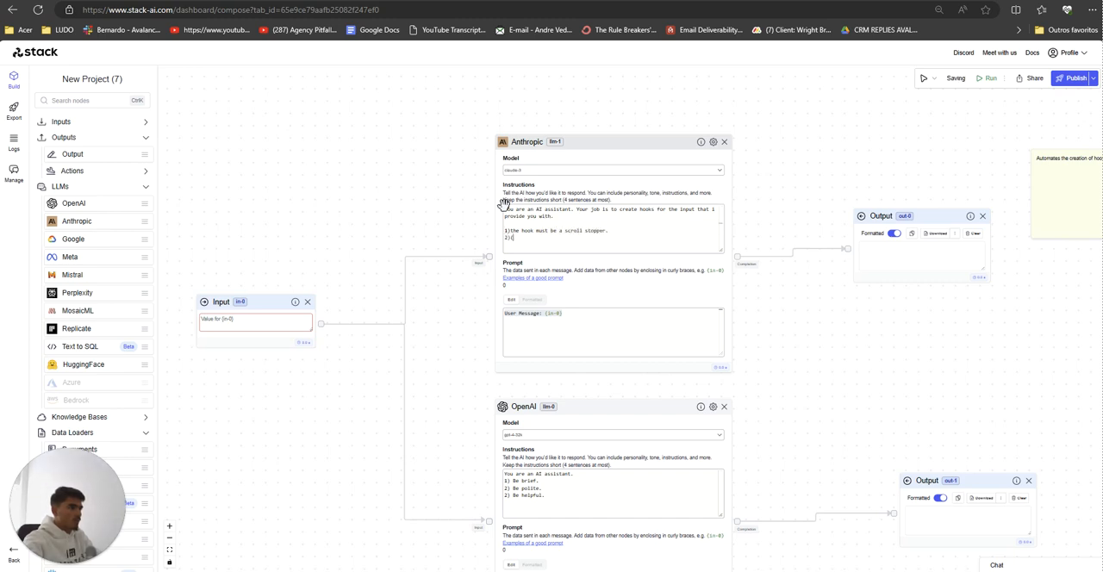
{"action": "type", "text": "pper."}
{"action": "key", "text": "Return"}
{"action": "type", "text": "2)The hoo"}
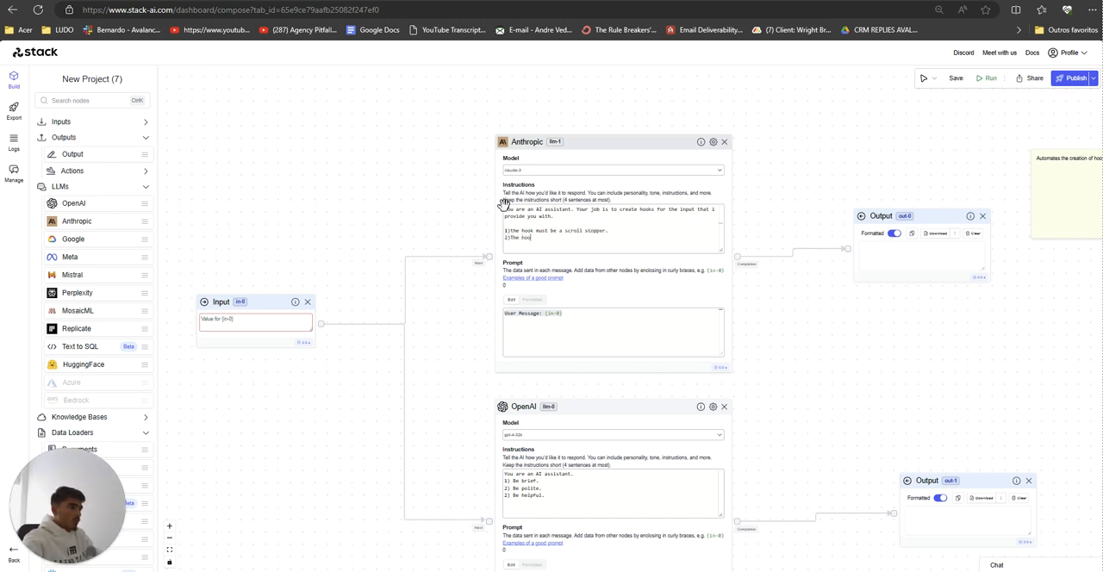
{"action": "type", "text": "k must be concise and"}
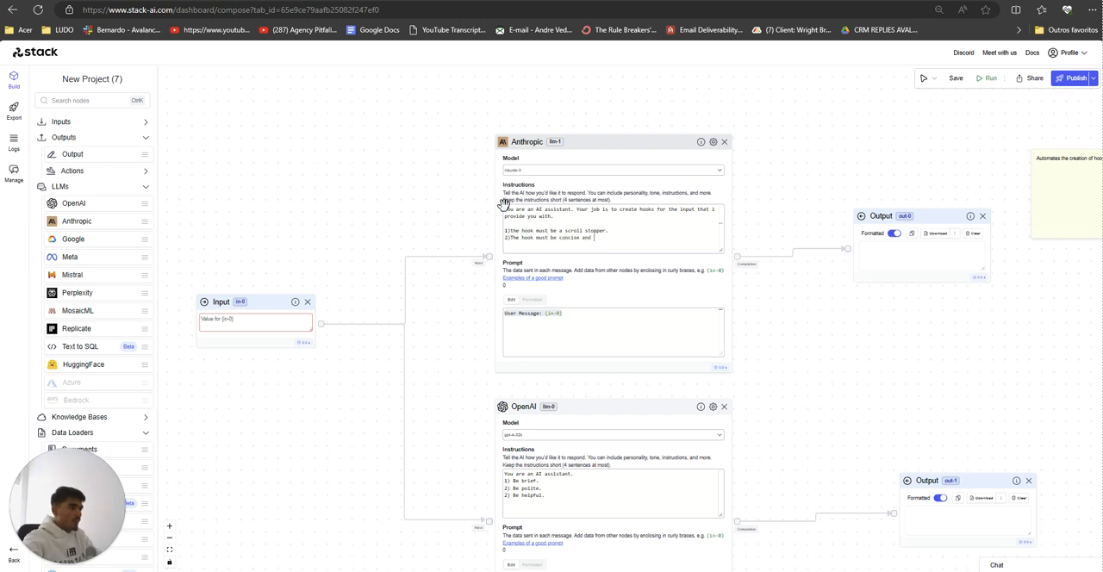
{"action": "type", "text": " short."}
{"action": "key", "text": "Return"}
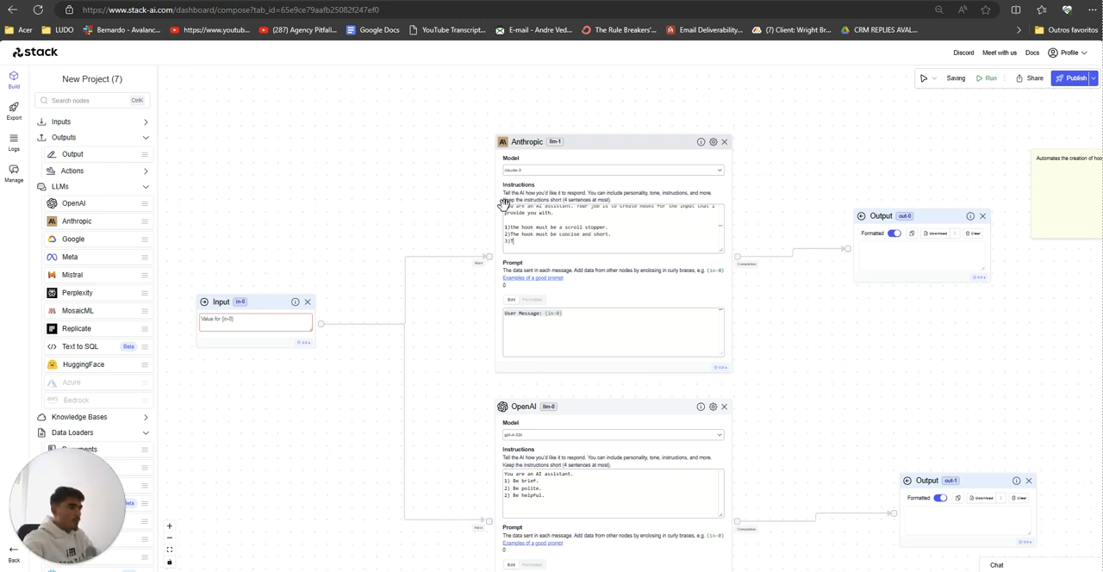
{"action": "type", "text": "3)The hook must create intrigue."}
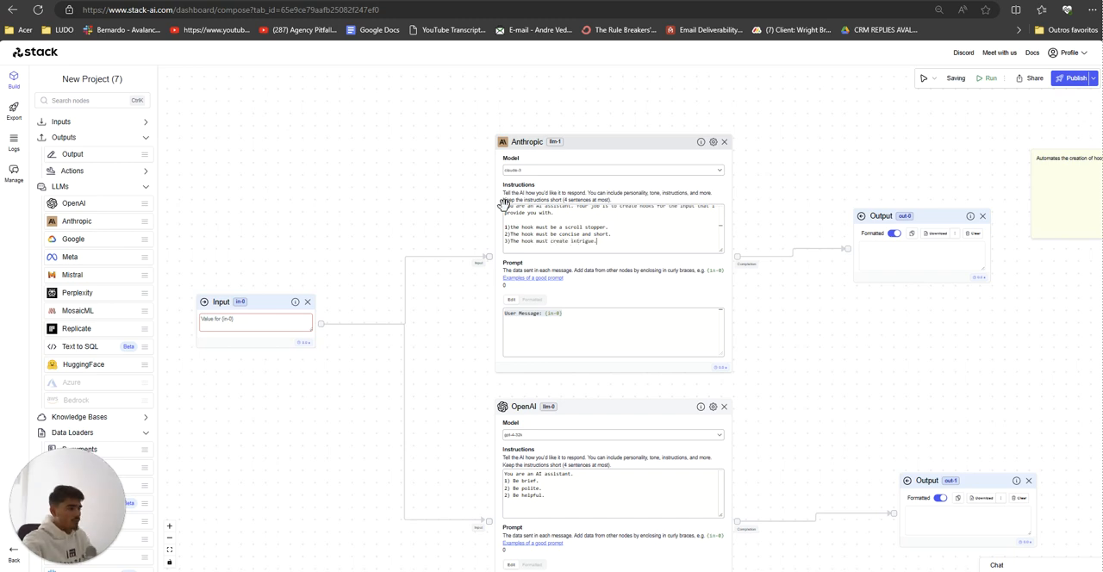
Step: Copy the full Anthropic instructions and replace the OpenAI node's instructions with them
{"action": "left_click_drag", "start_coordinate": [611, 241], "coordinate": [421, 173]}
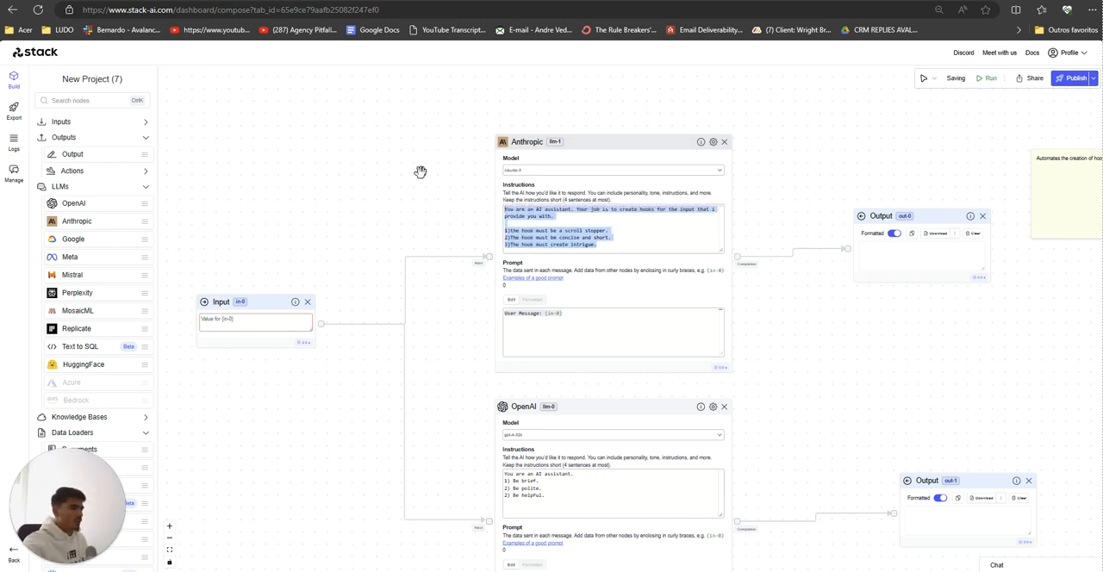
{"action": "left_click", "coordinate": [580, 510]}
{"action": "key", "text": "ctrl+a"}
{"action": "type", "text": "You are an AI assistant. Your job is to create hooks for the input that i provide you with.  1)The hook must be a scroll stopper. 2)The hook must be concise and short. 3)The hook must create intrigue."}
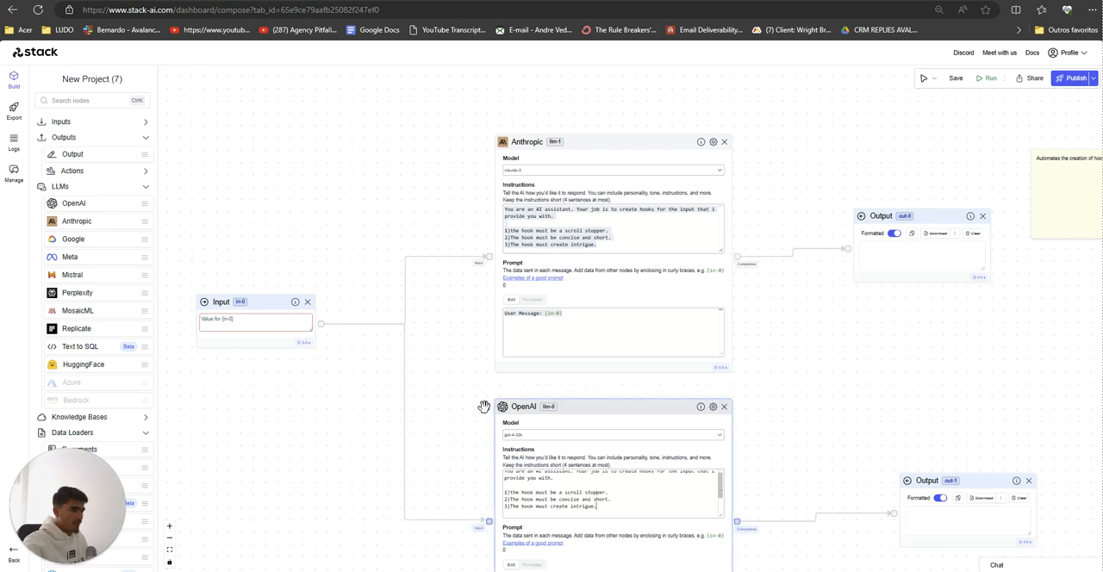
Step: Open the examples of a good prompt from the OpenAI node and copy the Good Prompt text
{"action": "scroll", "coordinate": [465, 388], "scroll_direction": "down", "scroll_amount": 2}
{"action": "scroll", "coordinate": [456, 337], "scroll_direction": "up", "scroll_amount": 2}
{"action": "left_click_drag", "start_coordinate": [465, 388], "coordinate": [448, 182]}
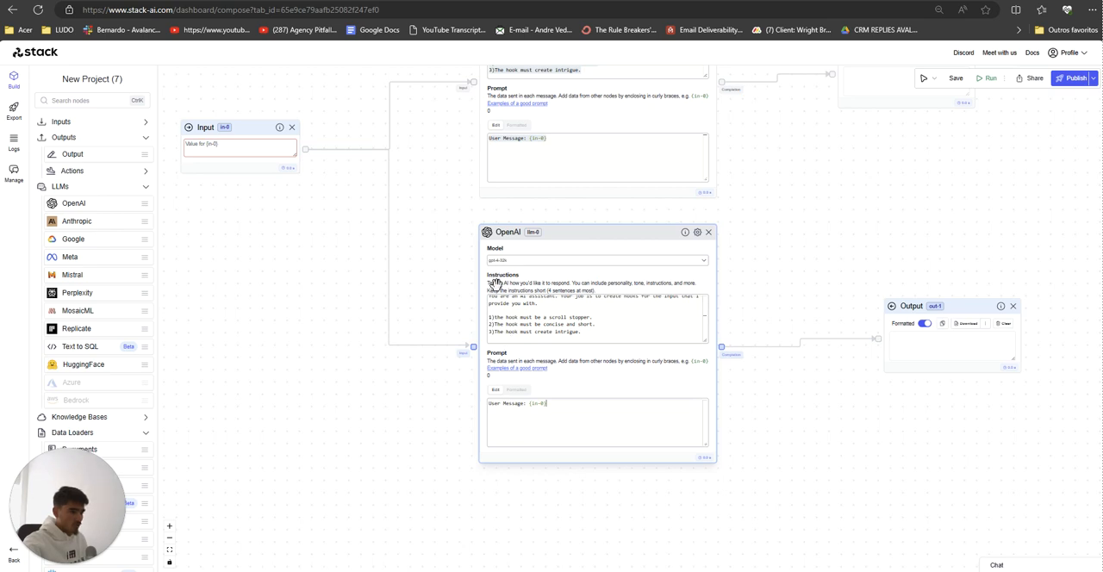
{"action": "scroll", "coordinate": [557, 309], "scroll_direction": "up", "scroll_amount": 1}
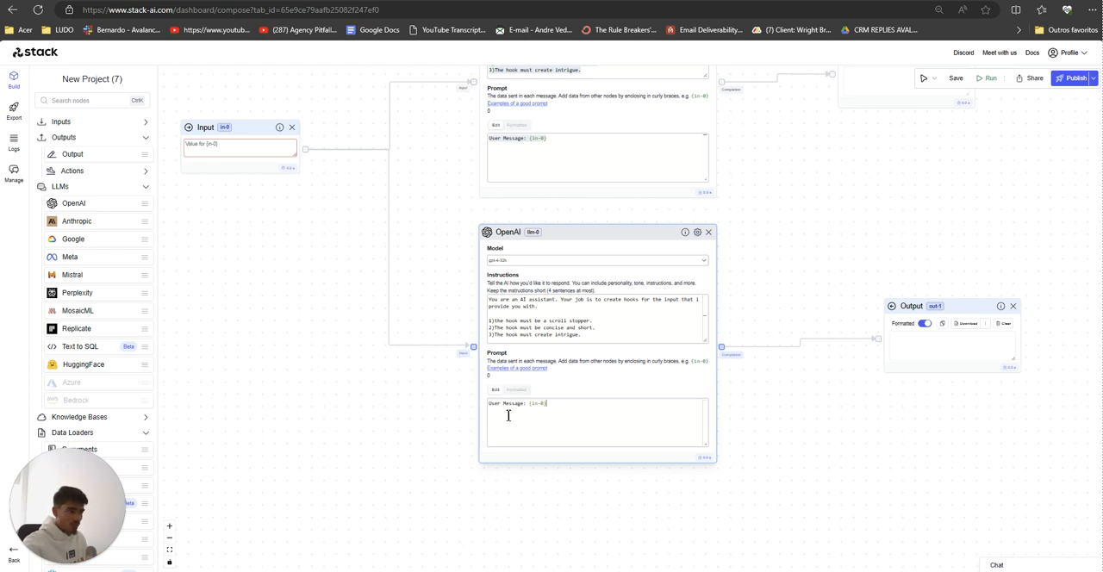
{"action": "left_click", "coordinate": [517, 368]}
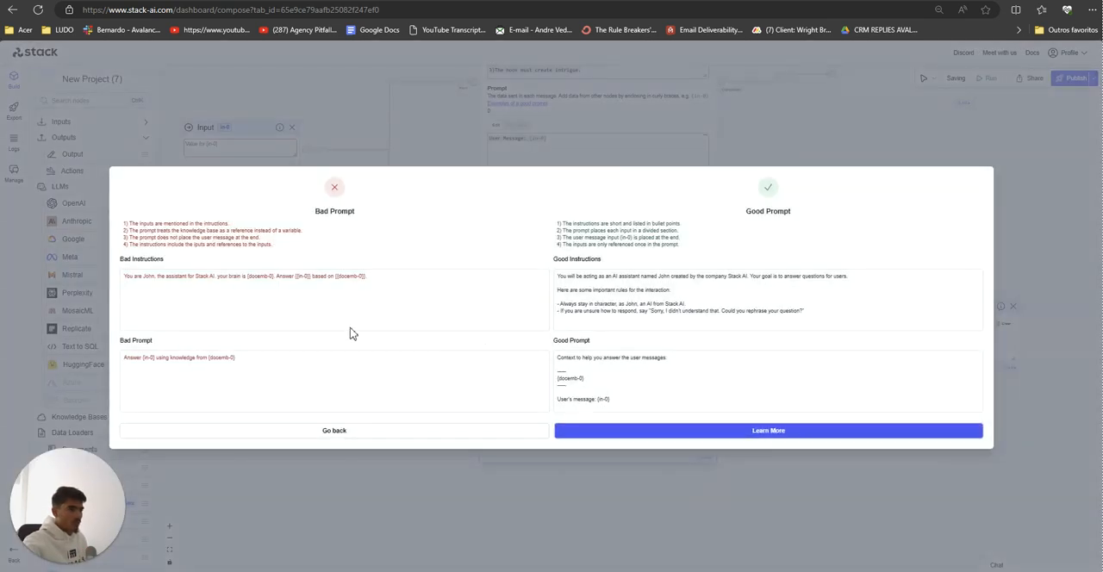
{"action": "left_click_drag", "start_coordinate": [646, 412], "coordinate": [561, 354]}
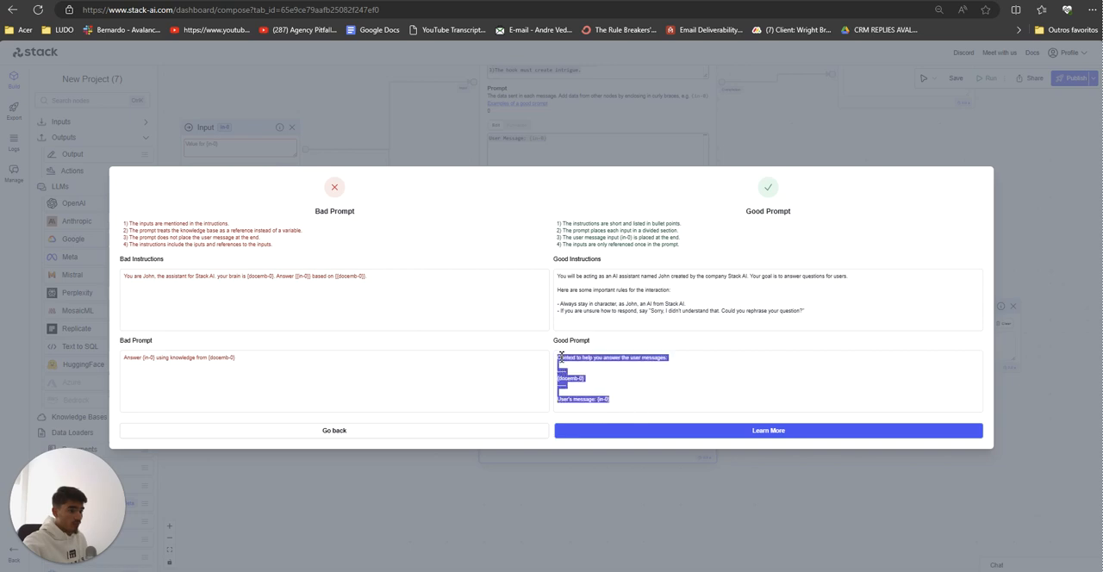
Step: Close the examples and replace the prompts of the OpenAI and Anthropic nodes with the copied Good Prompt text
{"action": "left_click", "coordinate": [539, 485]}
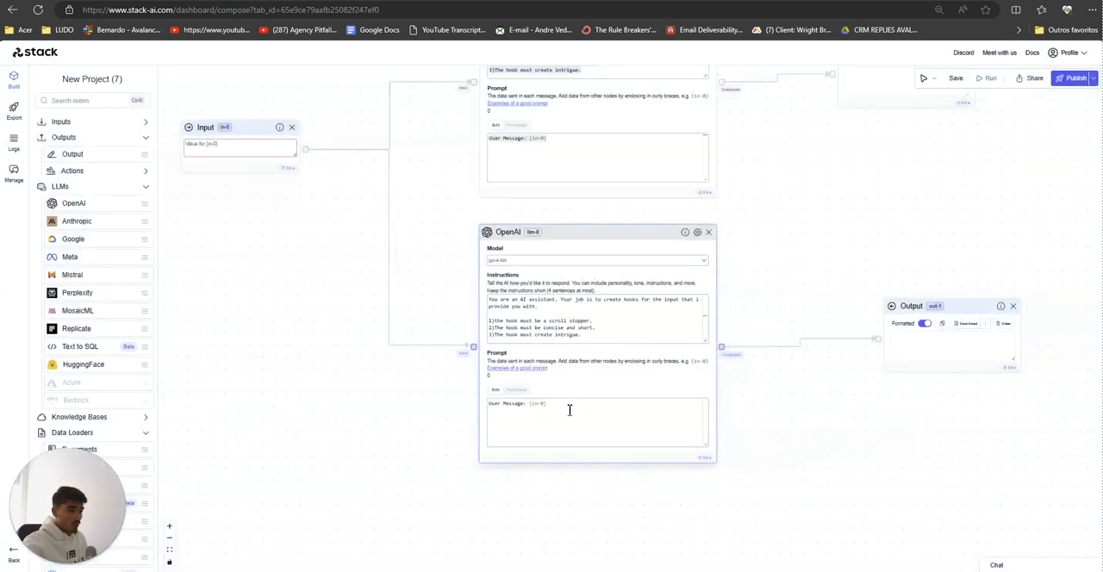
{"action": "left_click_drag", "start_coordinate": [569, 410], "coordinate": [400, 342]}
{"action": "type", "text": "Context to help you answer the user messages:  ----- {docemb-0} -----  User's message: {in-0}"}
{"action": "left_click_drag", "start_coordinate": [422, 425], "coordinate": [420, 448]}
{"action": "left_click", "coordinate": [561, 183]}
{"action": "key", "text": "ctrl+a"}
{"action": "type", "text": "----- {docemb-0} -----  User's message: {in-0}"}
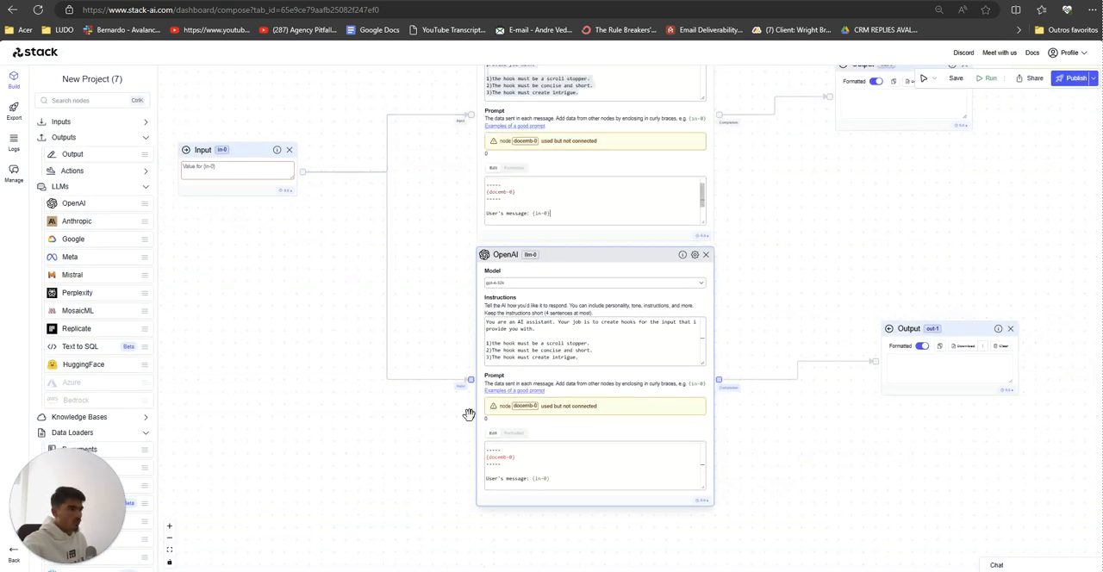
Step: Remove the {docemb-0} reference from the prompts of the OpenAI and Anthropic nodes
{"action": "left_click_drag", "start_coordinate": [526, 463], "coordinate": [487, 457]}
{"action": "key", "text": "BackSpace"}
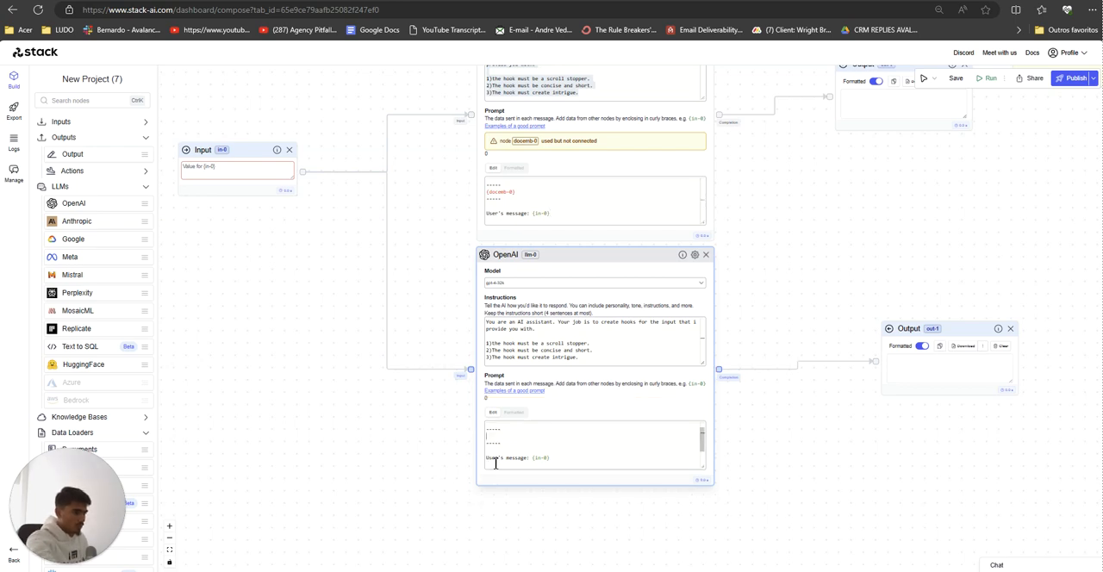
{"action": "left_click_drag", "start_coordinate": [527, 191], "coordinate": [485, 192]}
{"action": "key", "text": "BackSpace"}
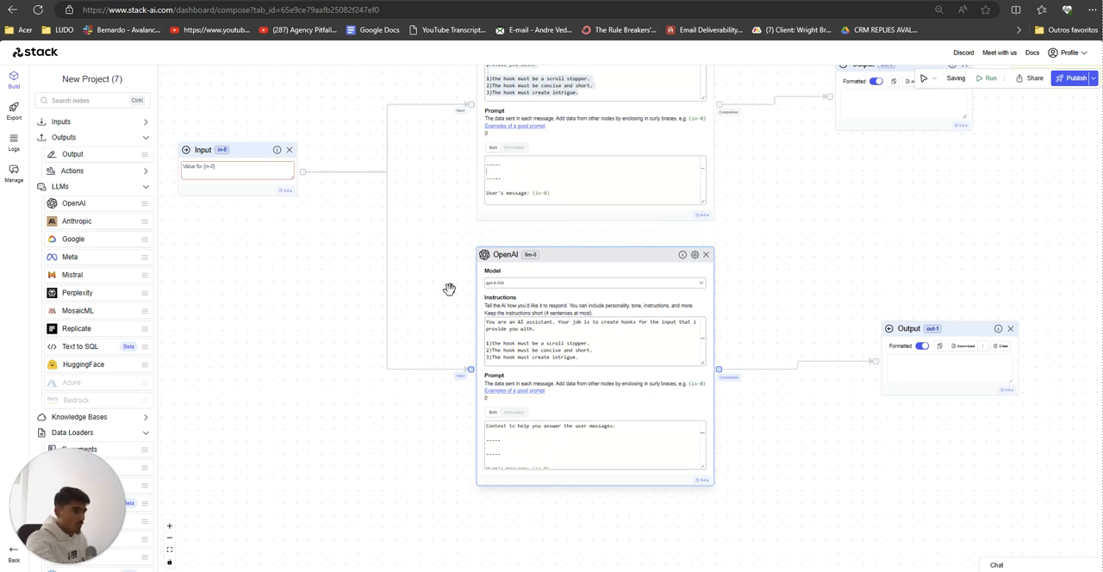
{"action": "scroll", "coordinate": [450, 284], "scroll_direction": "down", "scroll_amount": 2}
{"action": "left_click_drag", "start_coordinate": [450, 284], "coordinate": [448, 308]}
{"action": "scroll", "coordinate": [417, 312], "scroll_direction": "up", "scroll_amount": 2}
{"action": "left_click_drag", "start_coordinate": [440, 310], "coordinate": [424, 334]}
{"action": "scroll", "coordinate": [422, 310], "scroll_direction": "down", "scroll_amount": 2}
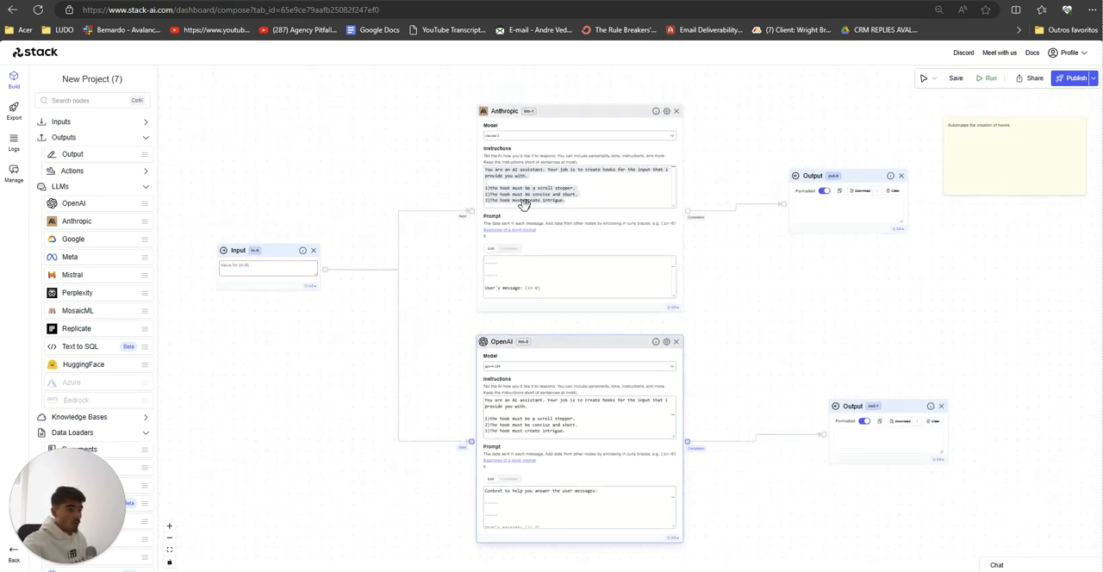
Step: Nudge the Anthropic and OpenAI nodes slightly to the right, keeping them stacked one above the other
{"action": "mouse_move", "coordinate": [511, 115]}
{"action": "left_mouse_down"}
{"action": "mouse_move", "coordinate": [500, 115]}
{"action": "mouse_move", "coordinate": [516, 118]}
{"action": "left_mouse_up"}
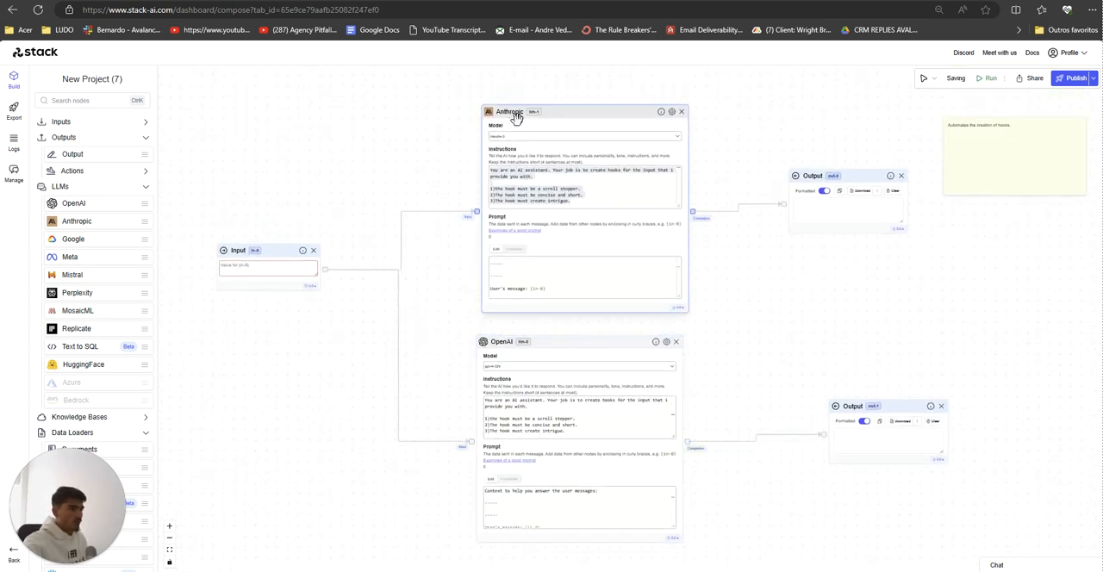
{"action": "left_click_drag", "start_coordinate": [547, 344], "coordinate": [553, 347]}
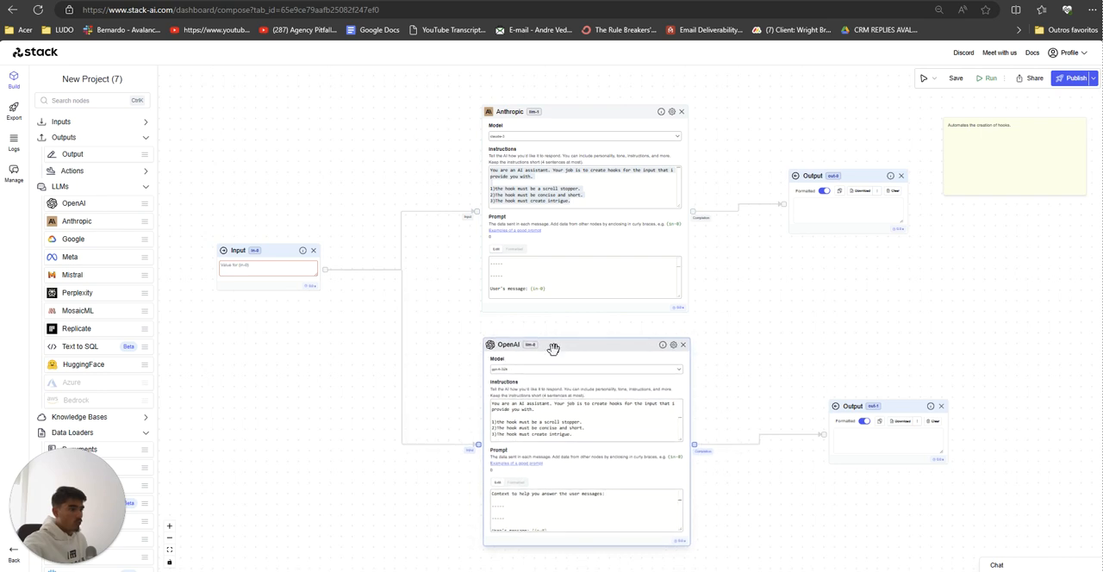
{"action": "left_click_drag", "start_coordinate": [518, 112], "coordinate": [525, 111]}
{"action": "left_click_drag", "start_coordinate": [527, 346], "coordinate": [525, 346]}
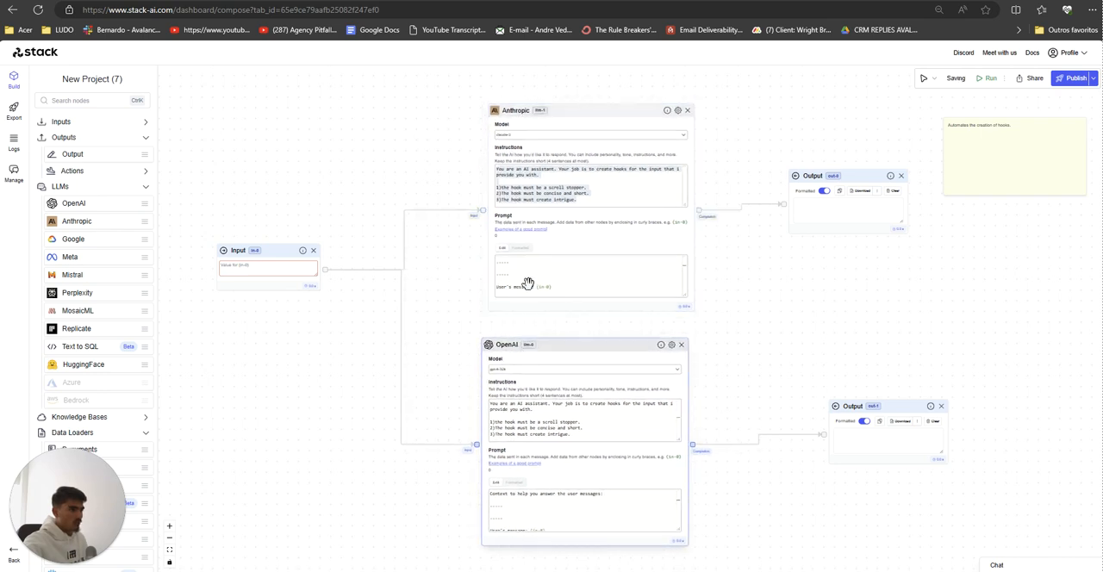
{"action": "left_click", "coordinate": [525, 187]}
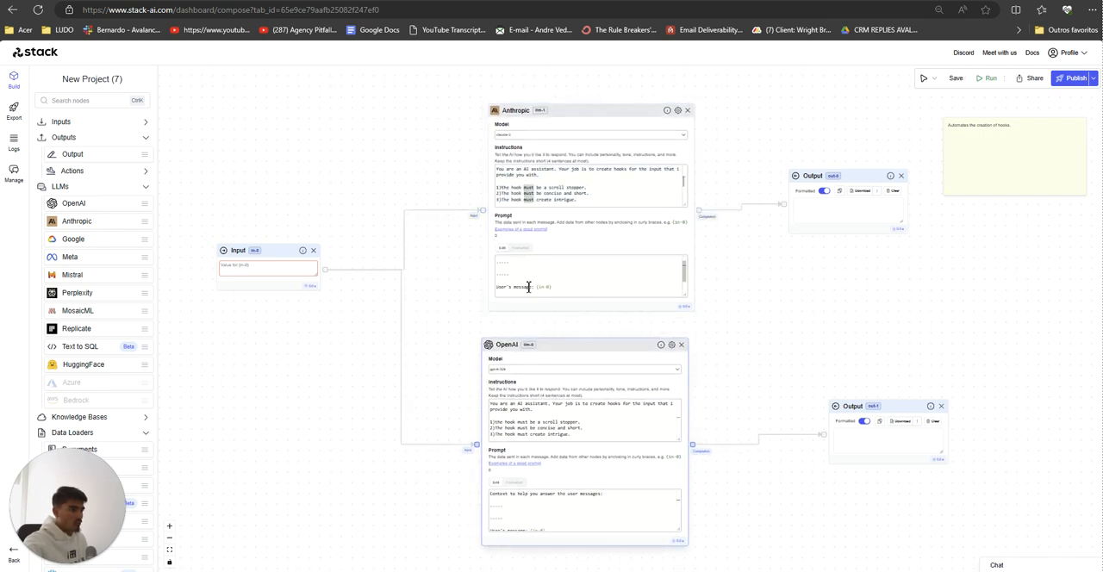
Step: Fill the Input node with "Im doing a post about the top 5 mistakes I see AI automation agencies making" and shift it slightly away from the LLM nodes
{"action": "left_click", "coordinate": [292, 272]}
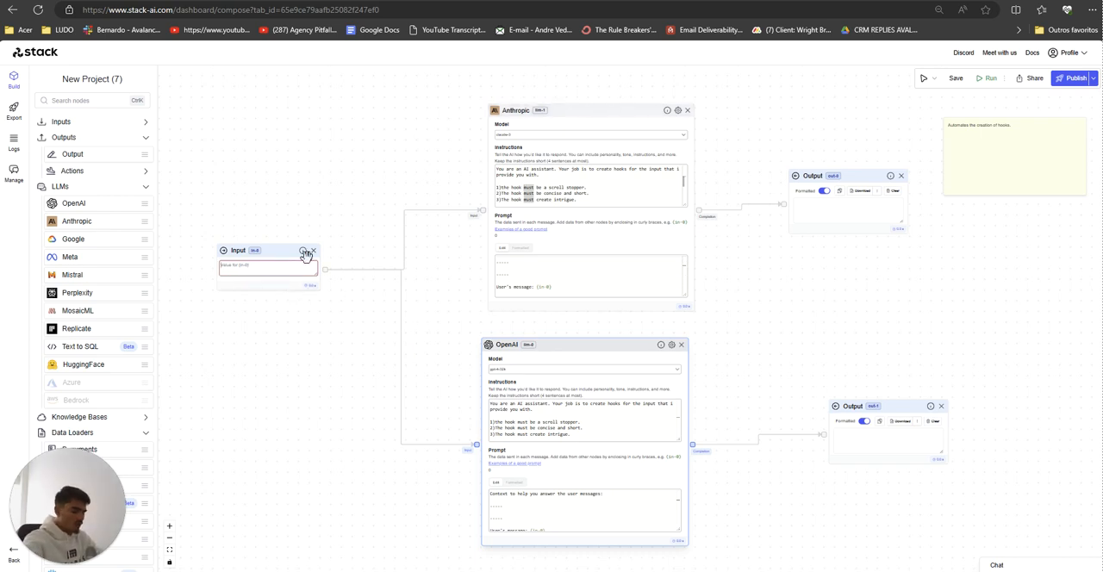
{"action": "type", "text": "im doing a post"}
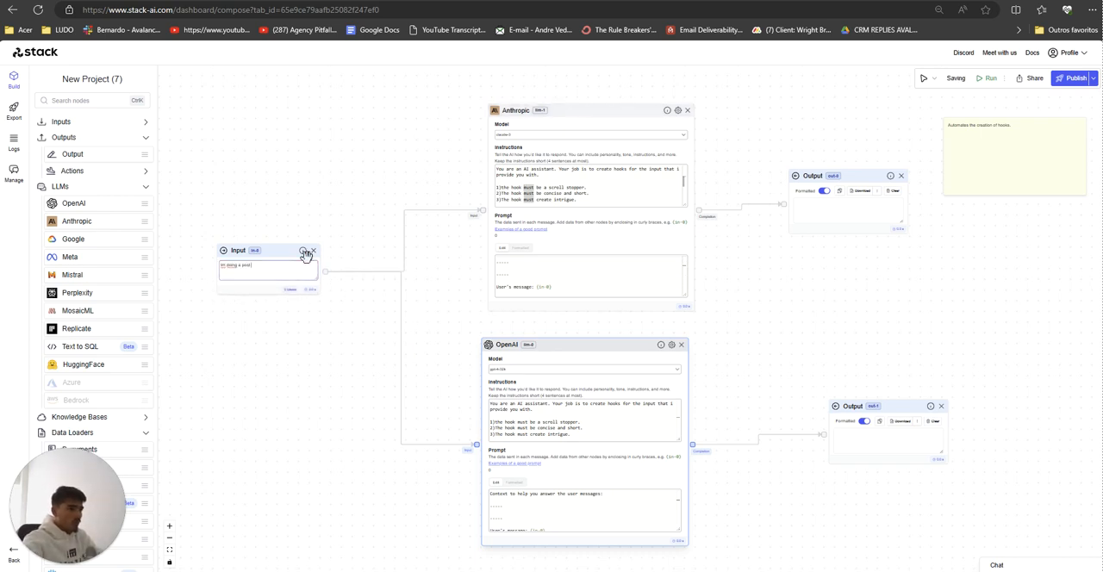
{"action": "type", "text": " about the top 5 m"}
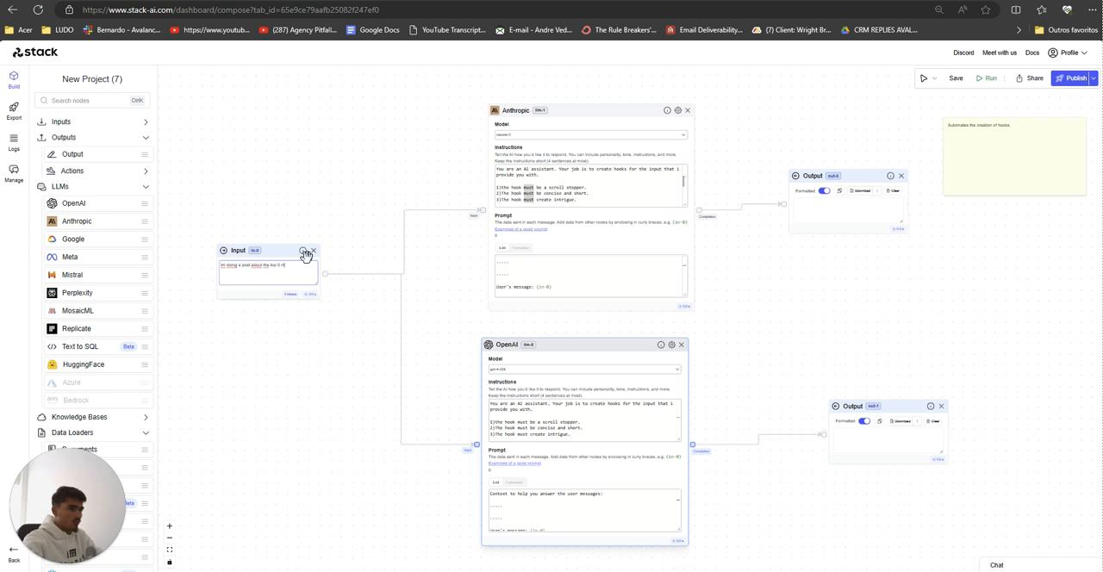
{"action": "type", "text": "istakes i see AI"}
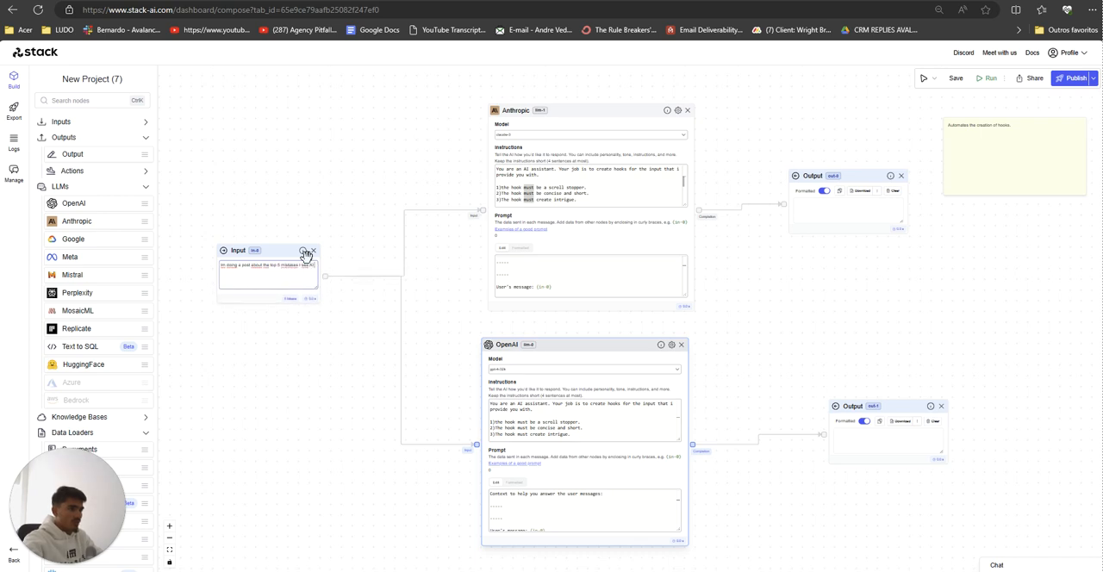
{"action": "type", "text": " automation agencies ma"}
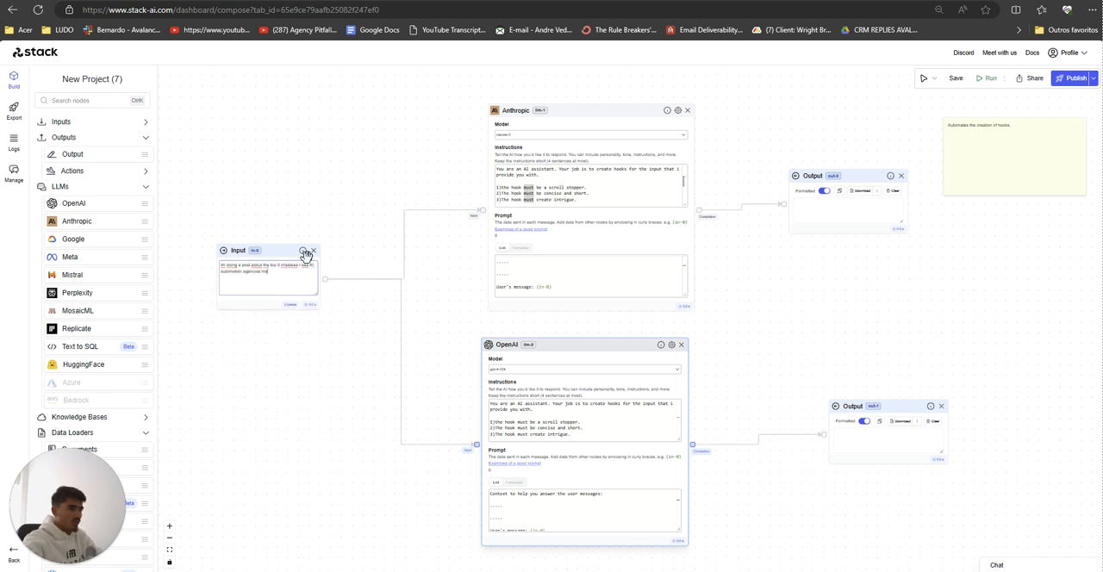
{"action": "type", "text": "king"}
{"action": "left_click", "coordinate": [279, 273]}
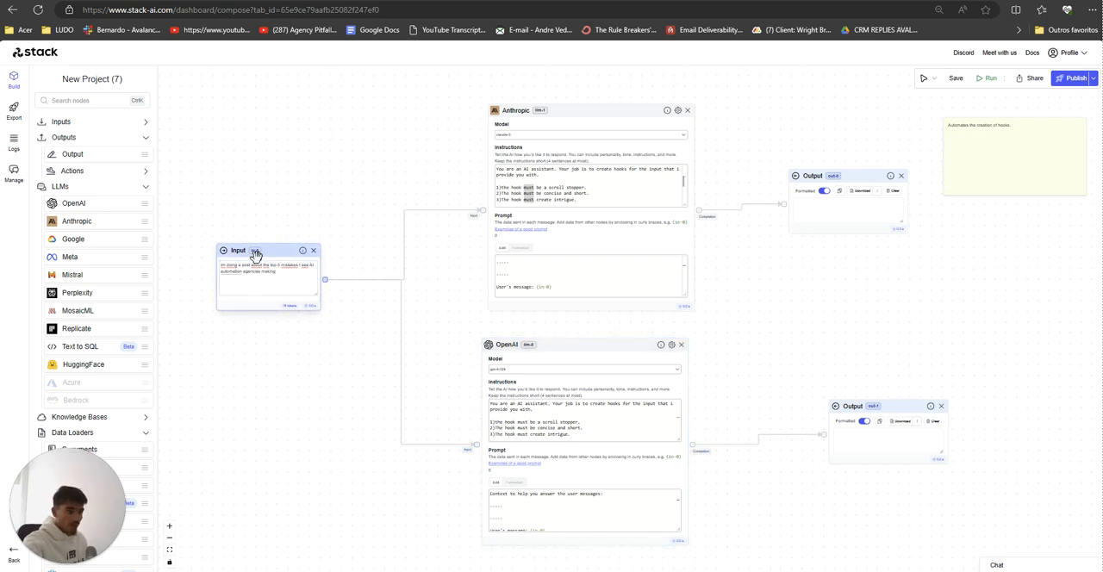
{"action": "left_click_drag", "start_coordinate": [255, 254], "coordinate": [244, 264]}
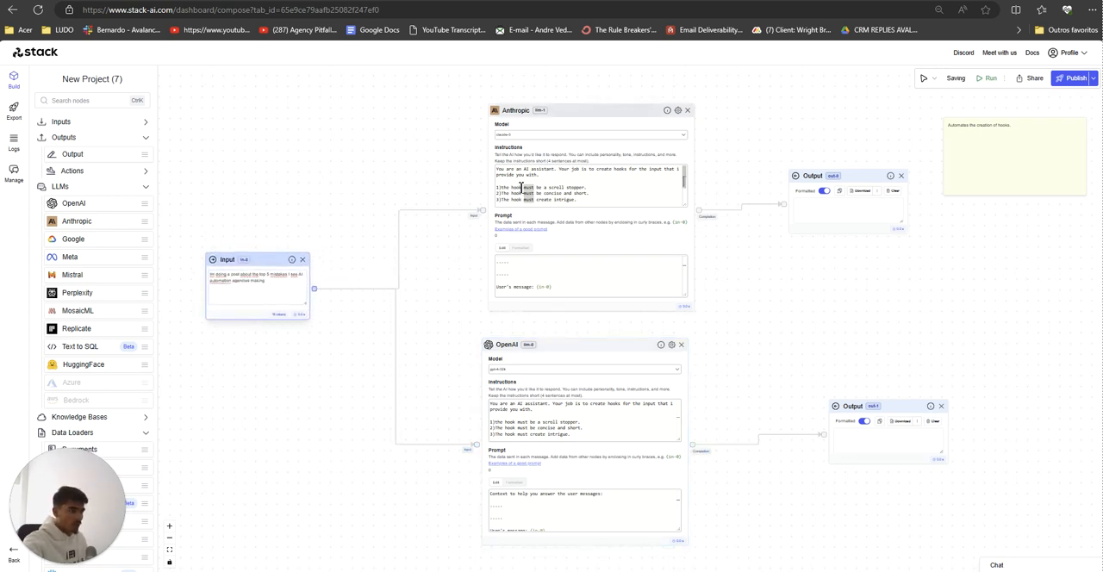
Step: Move the OpenAI node's Output closer to it, run the workflow, and view both Outputs
{"action": "left_click_drag", "start_coordinate": [889, 439], "coordinate": [858, 446]}
{"action": "left_click", "coordinate": [988, 84]}
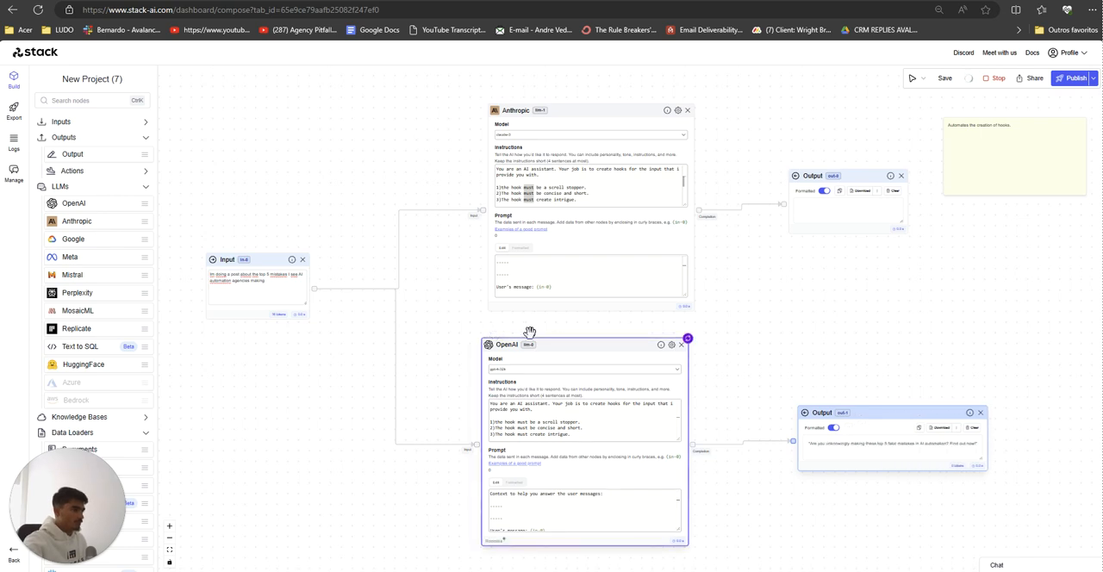
{"action": "left_click_drag", "start_coordinate": [760, 320], "coordinate": [681, 309]}
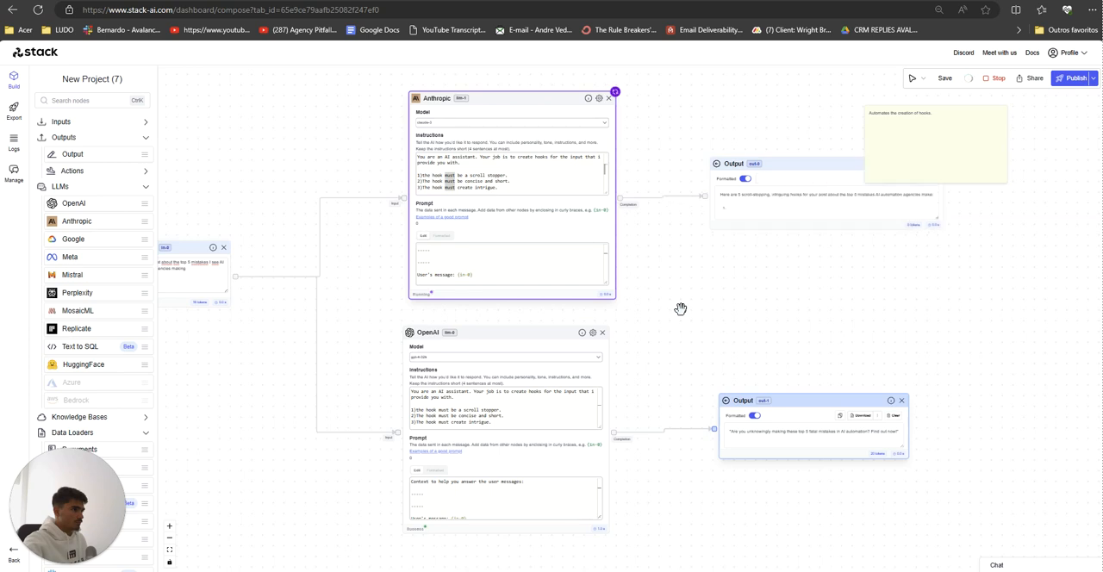
{"action": "left_click_drag", "start_coordinate": [710, 312], "coordinate": [672, 314]}
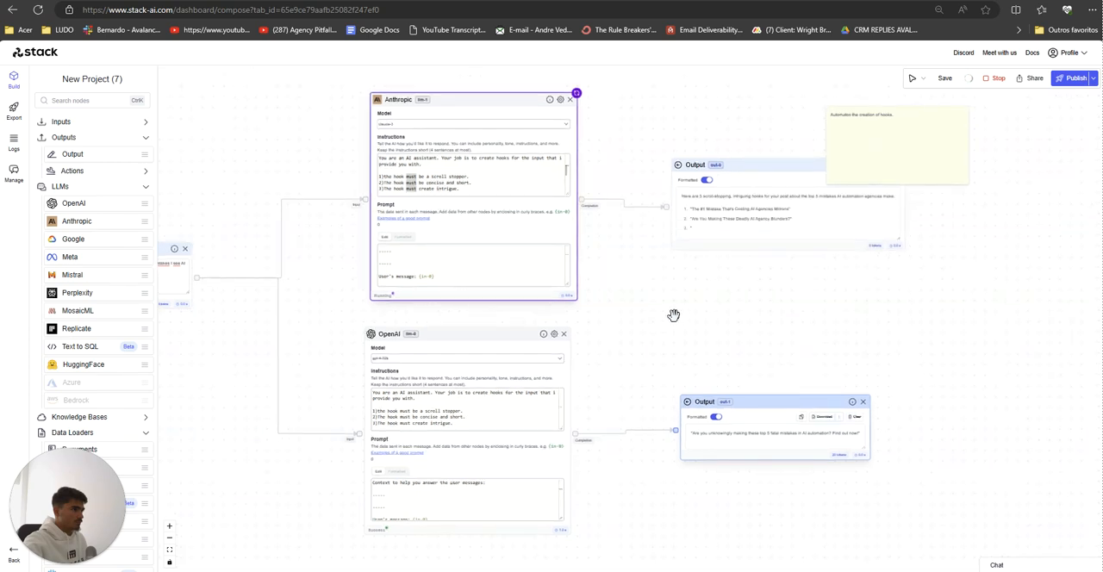
Step: Stop the run and add the line "4)Make it a 3 sentence hook" at the end of the Anthropic node's instructions
{"action": "scroll", "coordinate": [479, 189], "scroll_direction": "down", "scroll_amount": 2}
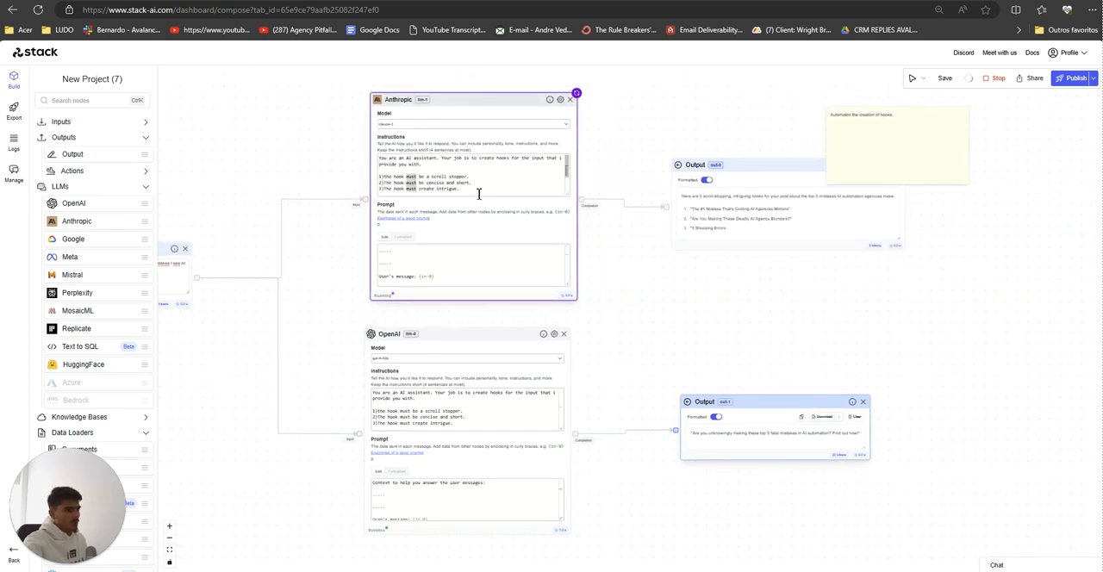
{"action": "key", "text": "BackSpace"}
{"action": "key", "text": "BackSpace"}
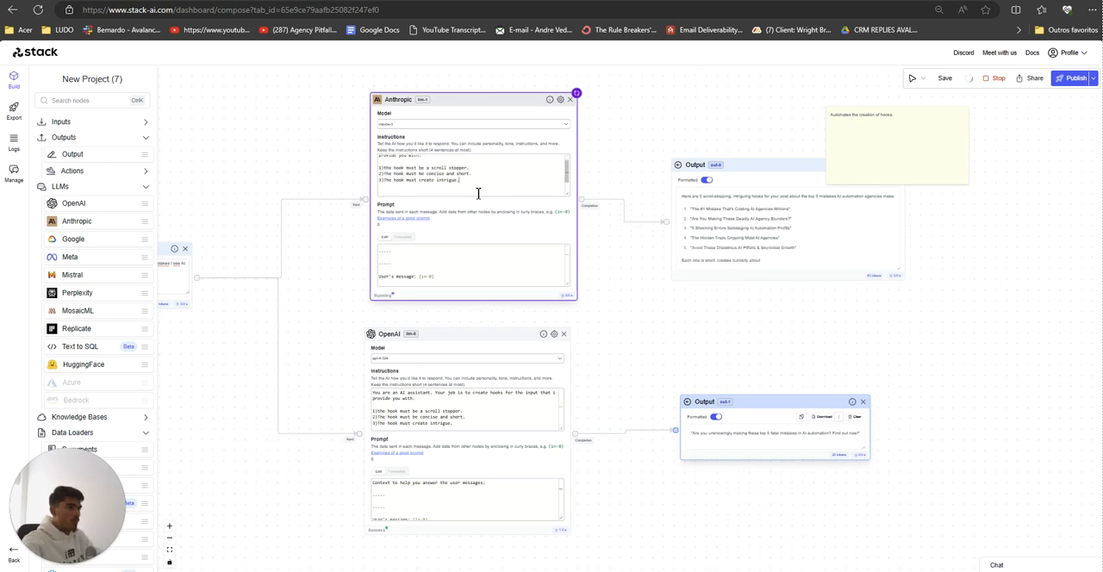
{"action": "left_click", "coordinate": [1000, 80]}
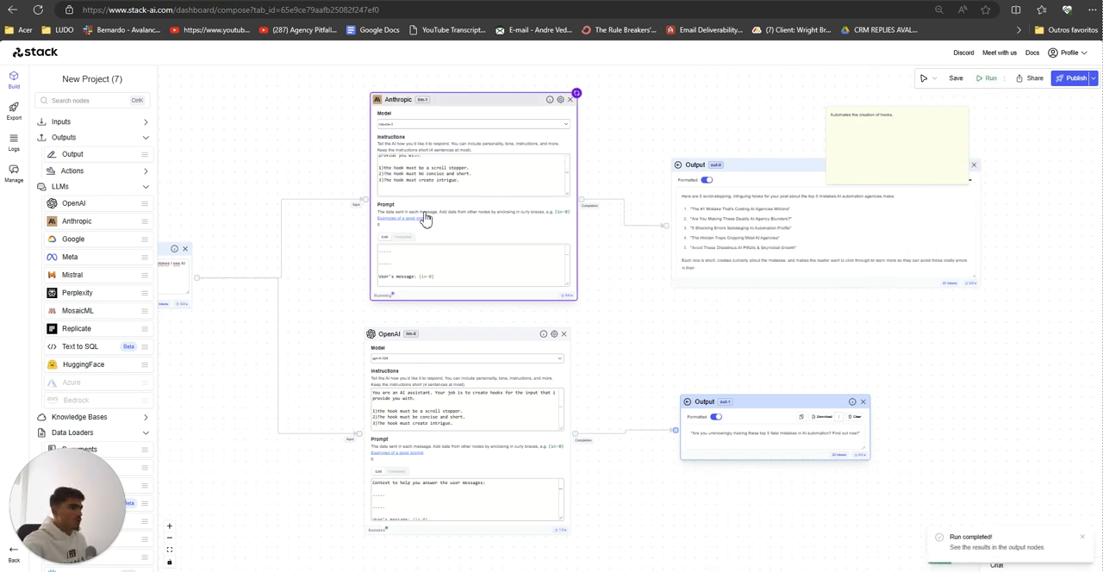
{"action": "left_click", "coordinate": [423, 187]}
{"action": "type", "text": "4"}
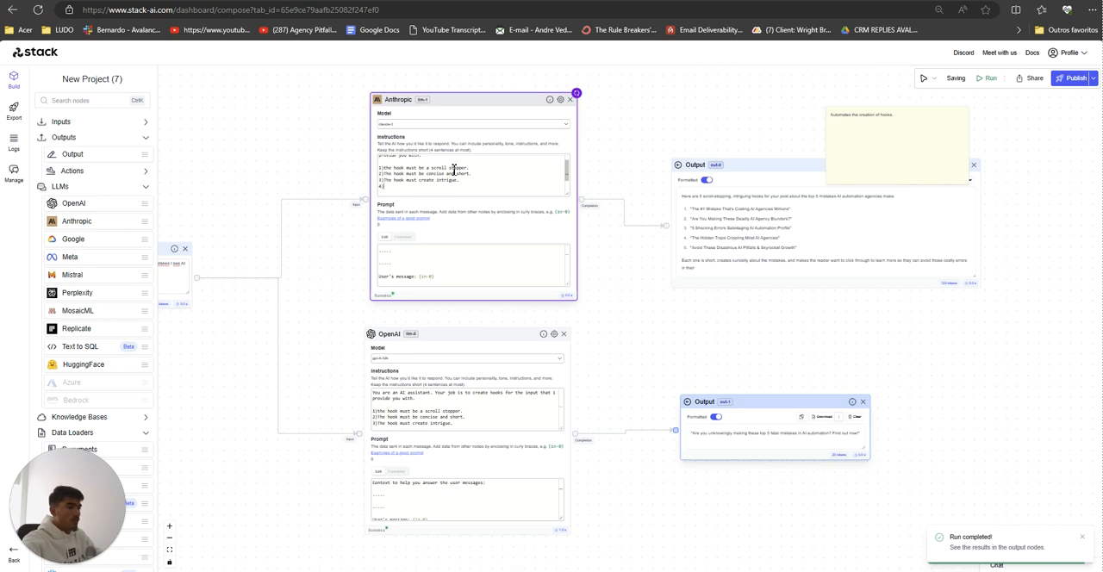
{"action": "type", "text": ")Make"}
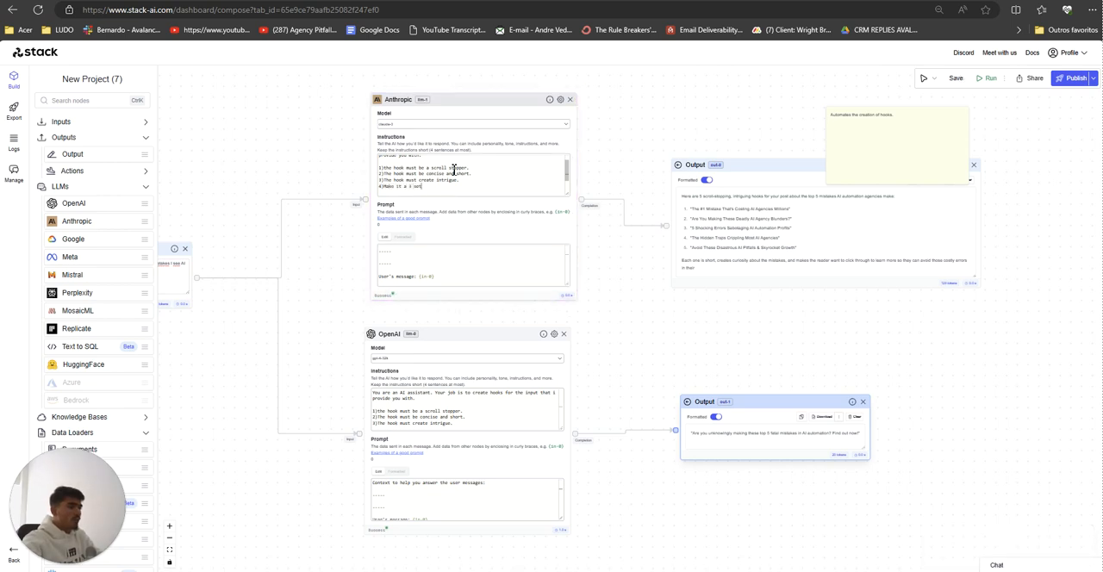
{"action": "type", "text": " it a 3 sentence hoo"}
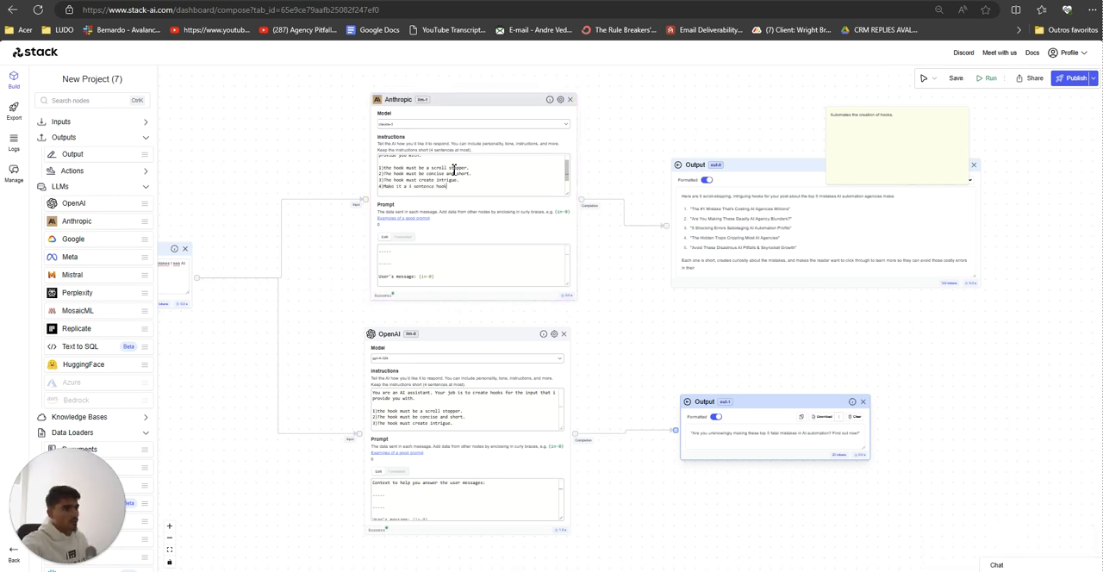
{"action": "type", "text": "k"}
Step: Copy the "4)Make it a 3 sentence hook" line from the Anthropic instructions to the end of the OpenAI node's instructions
{"action": "left_click_drag", "start_coordinate": [446, 186], "coordinate": [378, 186]}
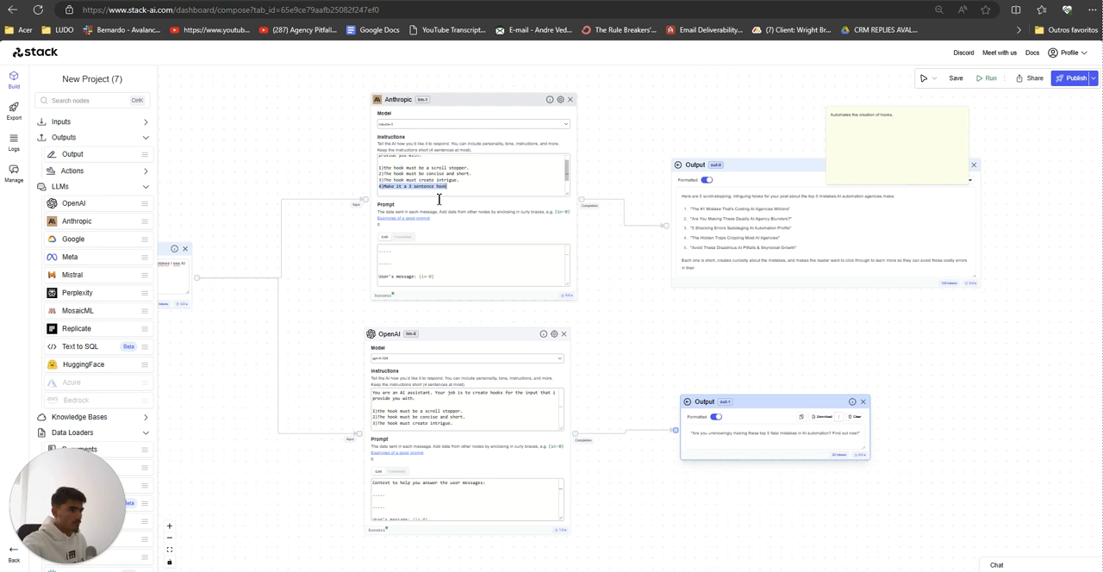
{"action": "key", "text": "ctrl+c"}
{"action": "left_click", "coordinate": [451, 423]}
{"action": "key", "text": "Return"}
{"action": "key", "text": "ctrl+v"}
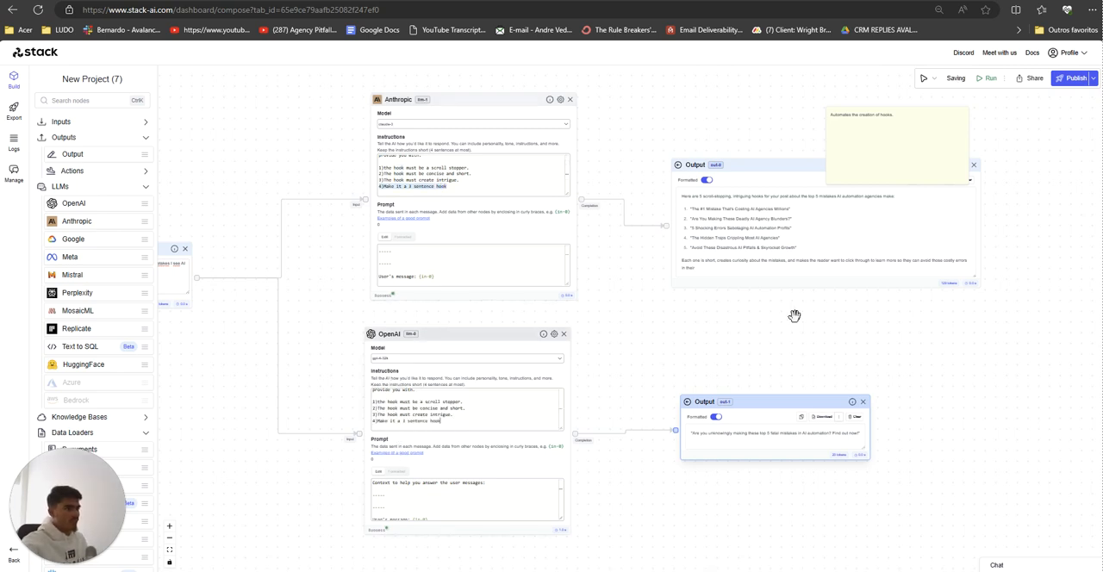
Step: Run the workflow again and compare the hooks in the Anthropic and OpenAI Outputs
{"action": "left_click", "coordinate": [988, 78]}
{"action": "left_click_drag", "start_coordinate": [867, 116], "coordinate": [938, 100]}
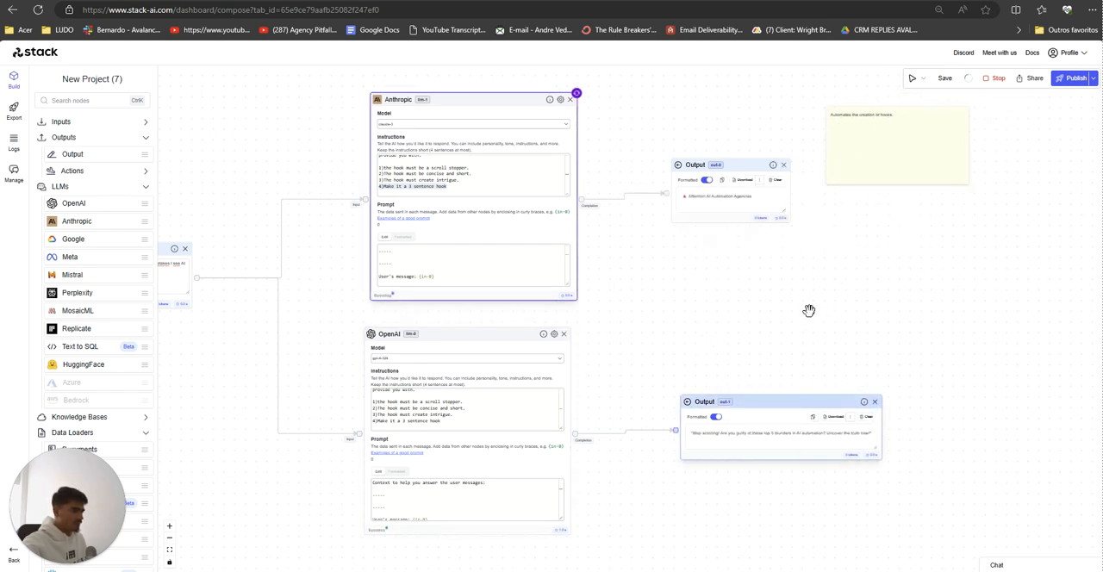
{"action": "left_click_drag", "start_coordinate": [806, 310], "coordinate": [776, 312]}
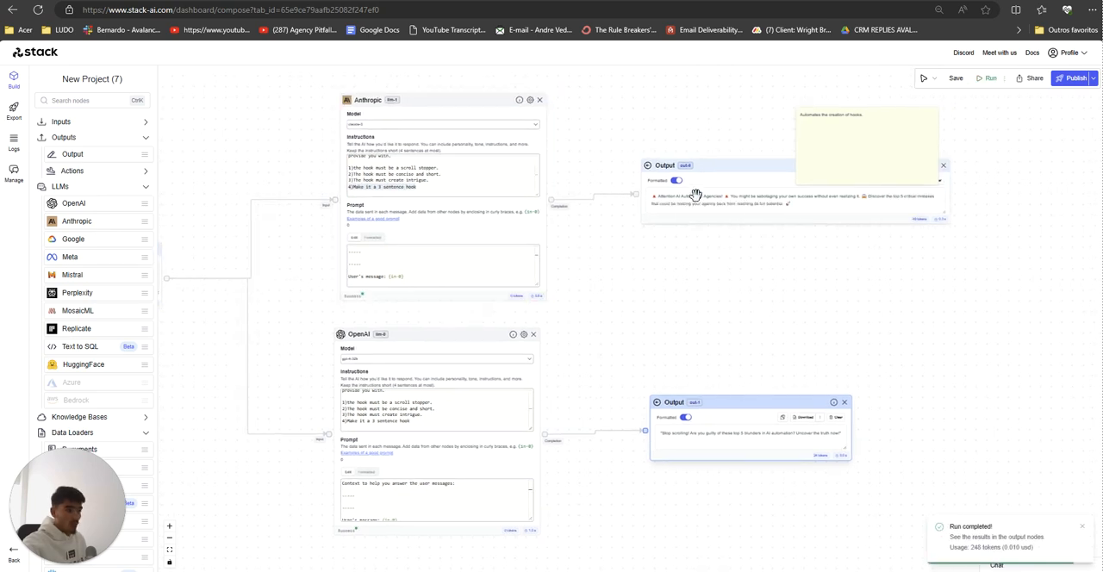
{"action": "left_click_drag", "start_coordinate": [574, 276], "coordinate": [682, 290]}
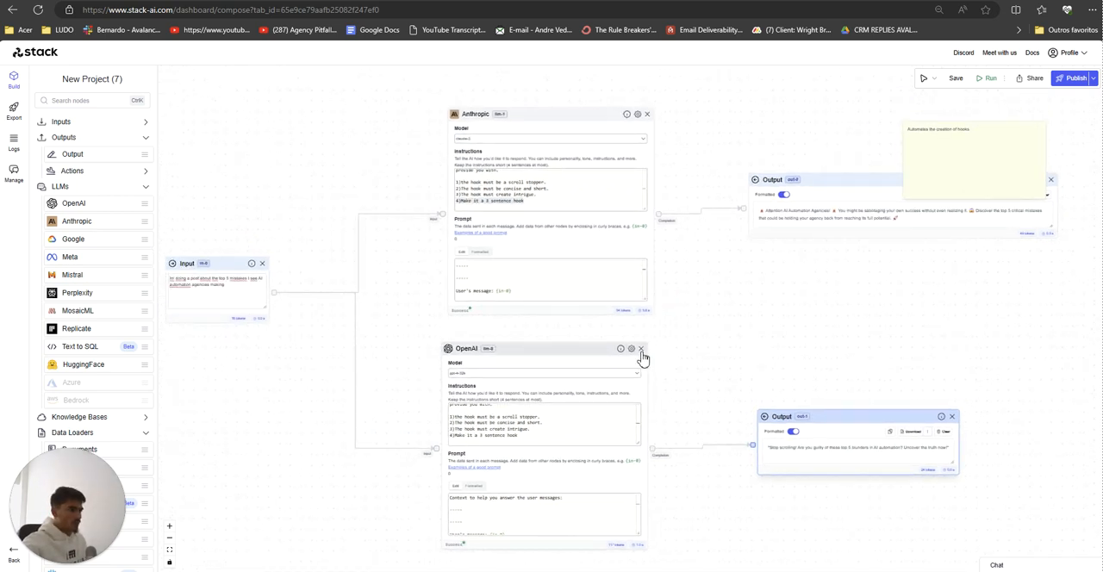
Step: Delete the OpenAI node and its Output, and line up the Anthropic node and its Output with the Input node
{"action": "left_click", "coordinate": [641, 349]}
{"action": "left_click", "coordinate": [952, 417]}
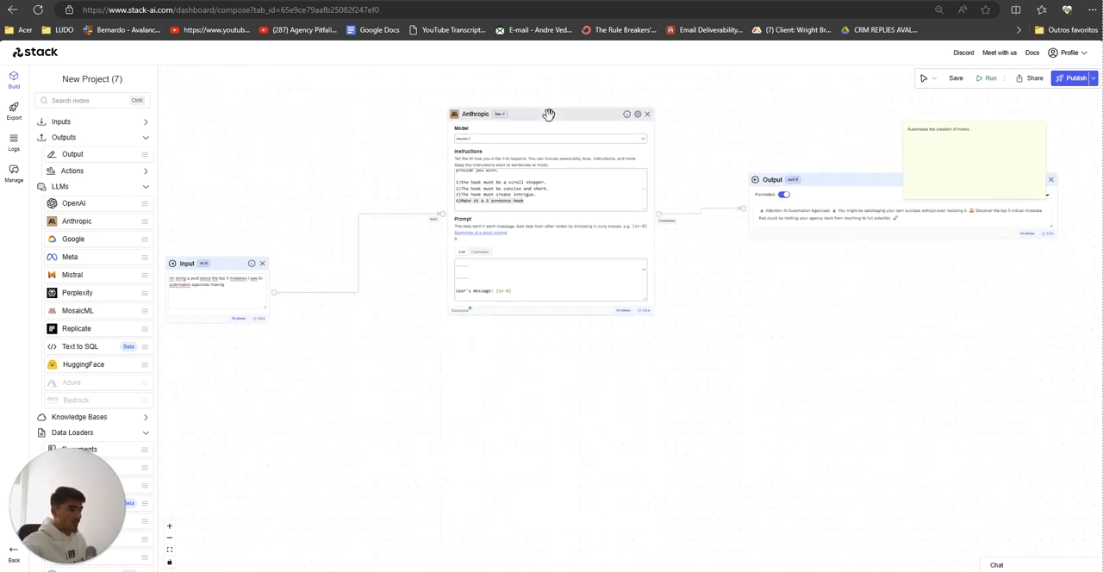
{"action": "left_click_drag", "start_coordinate": [548, 118], "coordinate": [541, 197]}
{"action": "left_click_drag", "start_coordinate": [799, 180], "coordinate": [810, 269]}
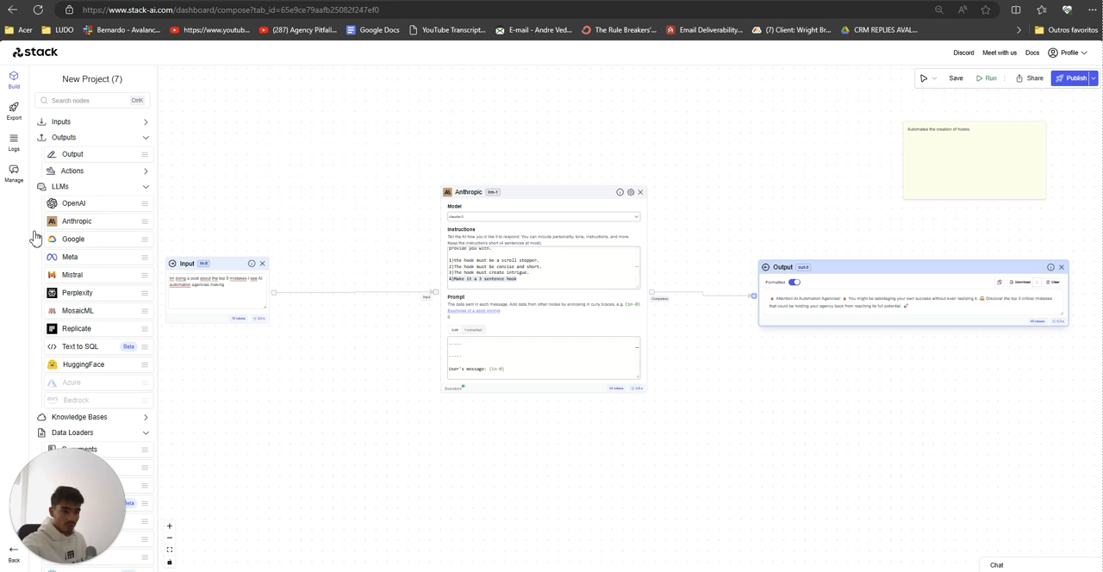
Step: Add a Documents data loader node to the workflow, placed below the Anthropic node
{"action": "scroll", "coordinate": [35, 238], "scroll_direction": "down", "scroll_amount": 3}
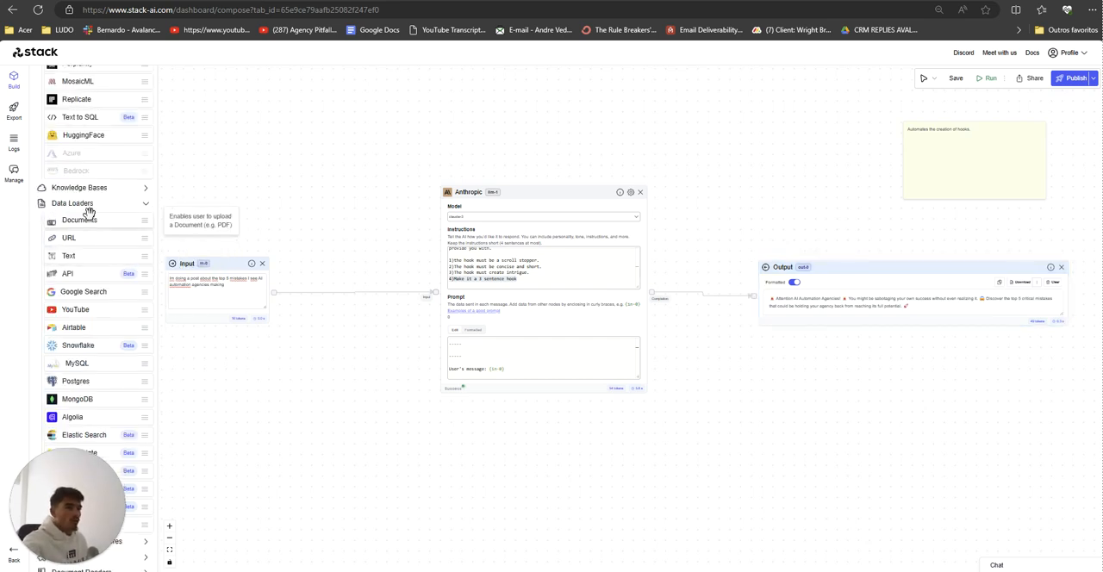
{"action": "left_click_drag", "start_coordinate": [89, 220], "coordinate": [528, 455]}
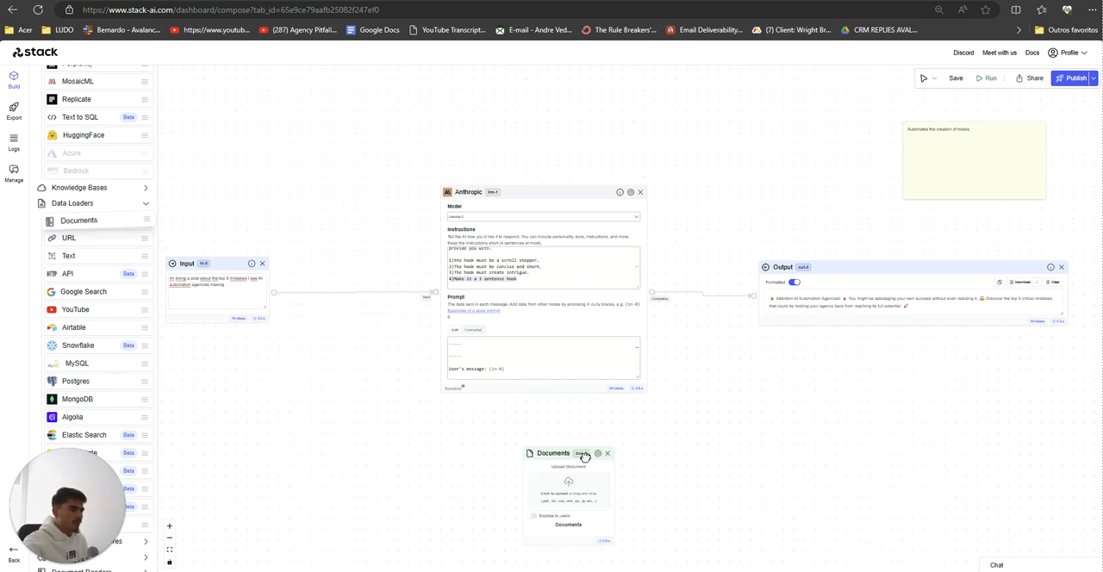
{"action": "scroll", "coordinate": [453, 428], "scroll_direction": "down", "scroll_amount": 2}
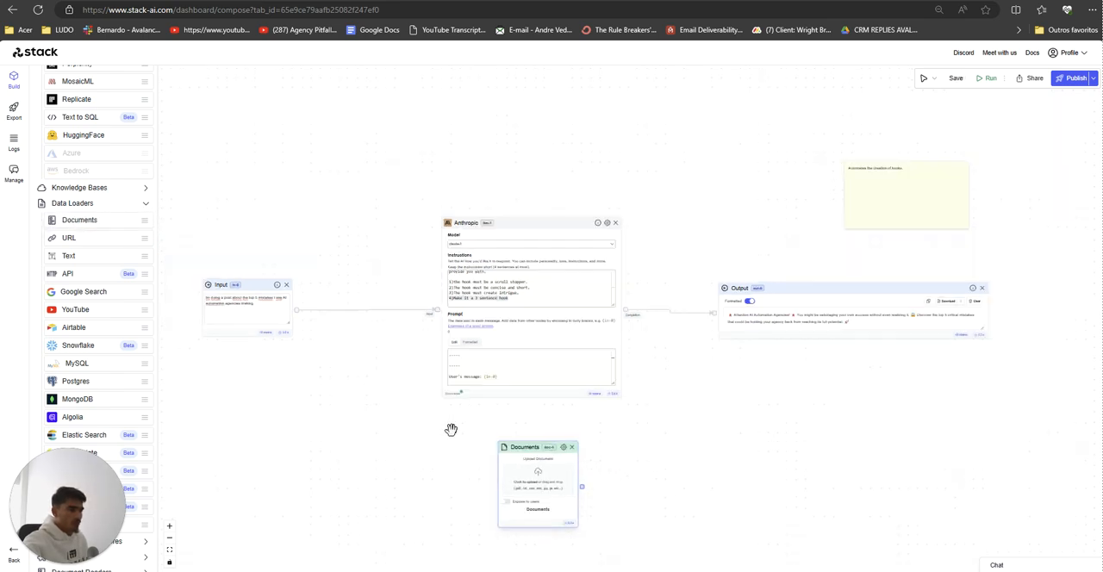
{"action": "left_click_drag", "start_coordinate": [453, 429], "coordinate": [510, 399]}
{"action": "left_click_drag", "start_coordinate": [584, 419], "coordinate": [567, 422]}
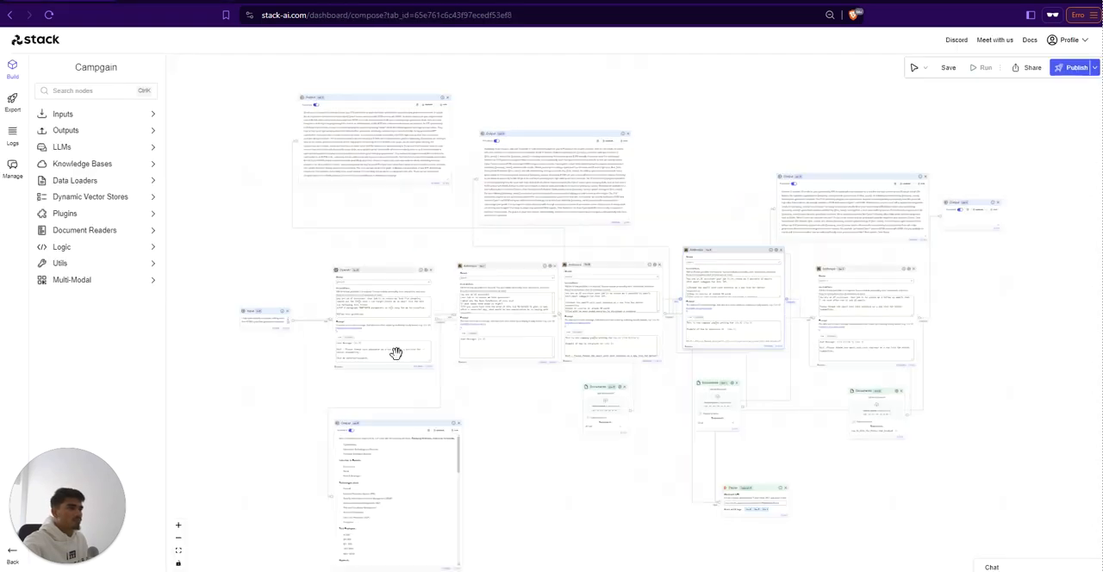
Step: Switch to the Campgain project and examine how its Documents nodes feed the Anthropic nodes, moving one Documents node slightly lower
{"action": "scroll", "coordinate": [394, 352], "scroll_direction": "up", "scroll_amount": 3}
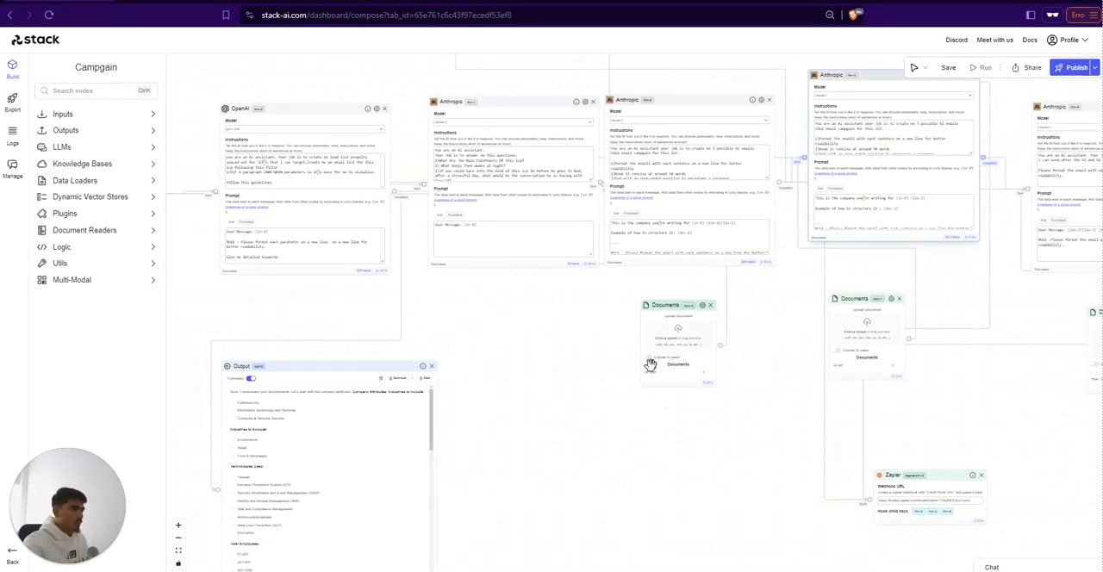
{"action": "left_click_drag", "start_coordinate": [687, 293], "coordinate": [682, 314]}
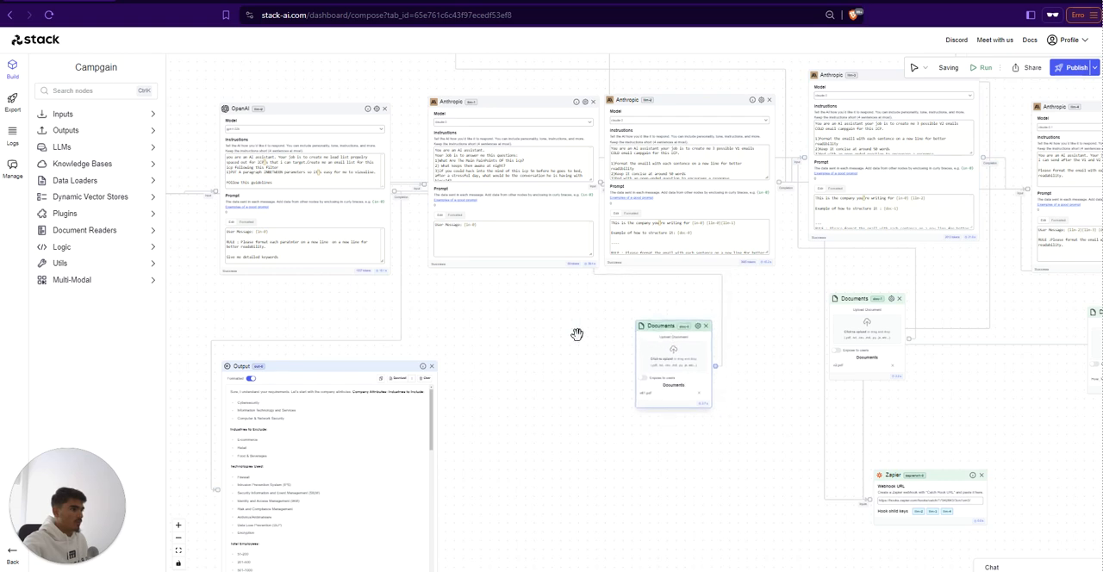
{"action": "scroll", "coordinate": [554, 496], "scroll_direction": "up", "scroll_amount": 5}
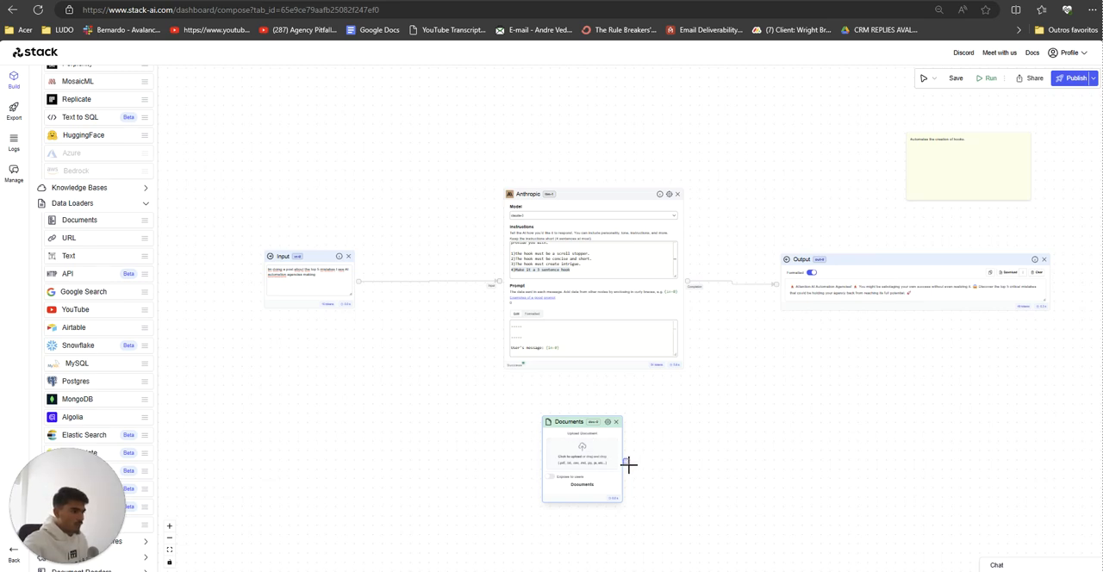
Step: Return to New Project (7) and connect the Documents node to the Anthropic node's input
{"action": "left_click_drag", "start_coordinate": [629, 466], "coordinate": [500, 287]}
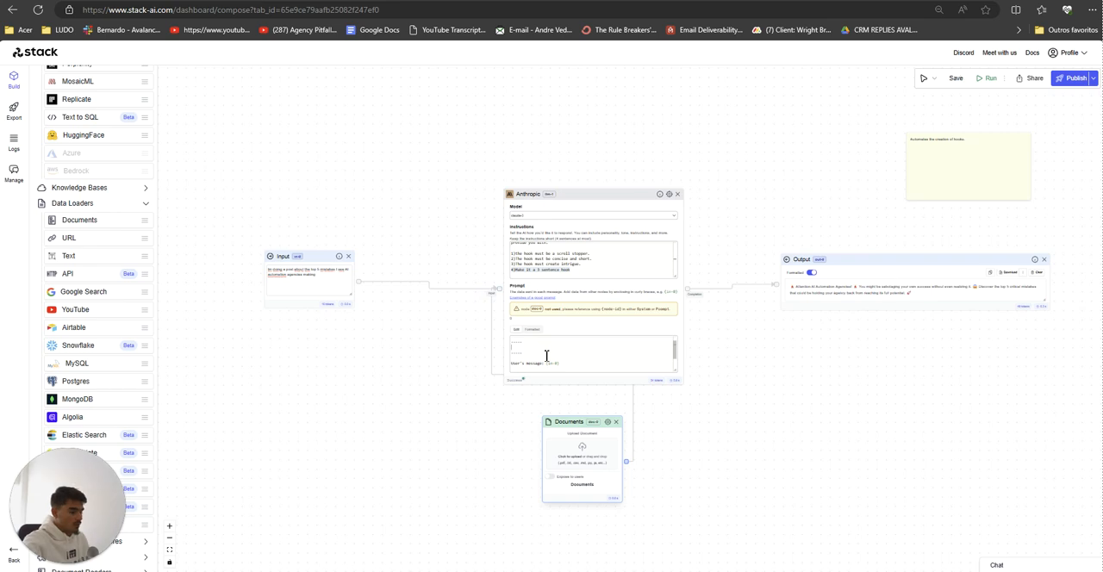
Step: Insert the {doc-0} reference between the context separator lines in the Anthropic node's prompt
{"action": "type", "text": "{doc-0}"}
{"action": "key", "text": "Return"}
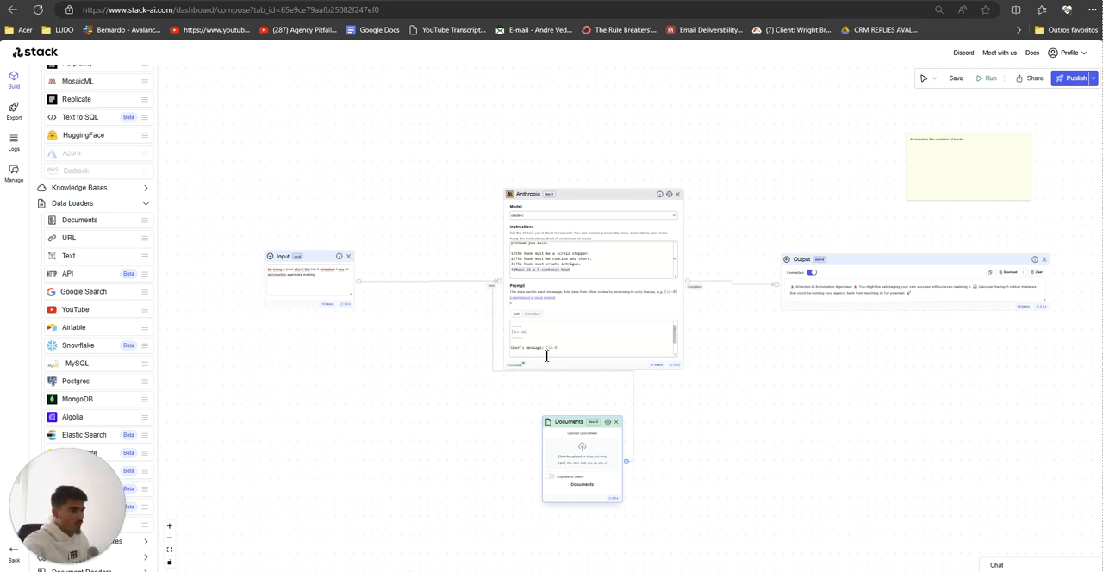
{"action": "scroll", "coordinate": [543, 349], "scroll_direction": "up", "scroll_amount": 1}
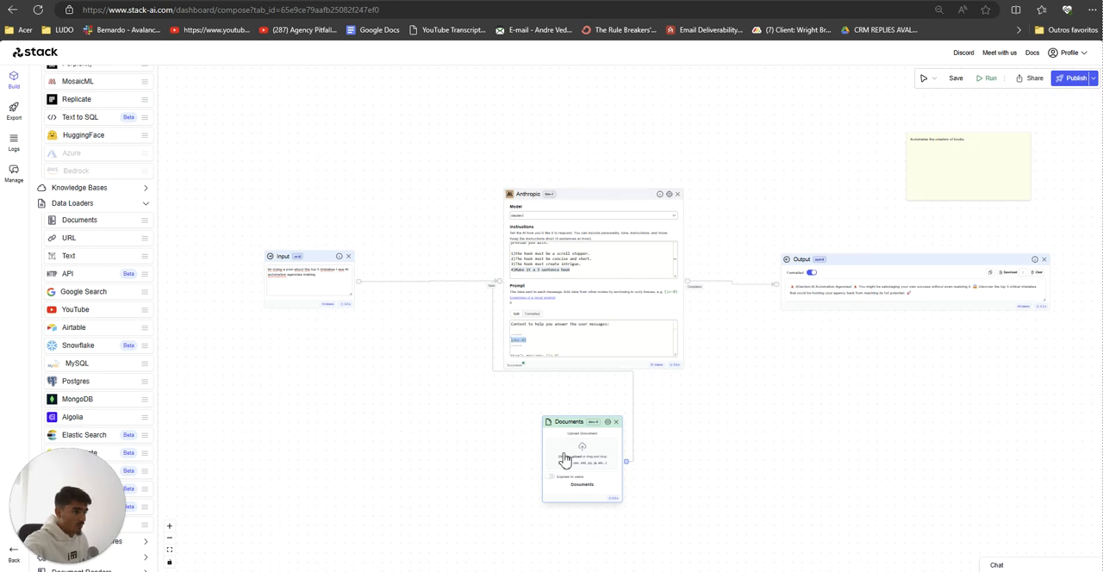
{"action": "scroll", "coordinate": [564, 337], "scroll_direction": "down", "scroll_amount": 1}
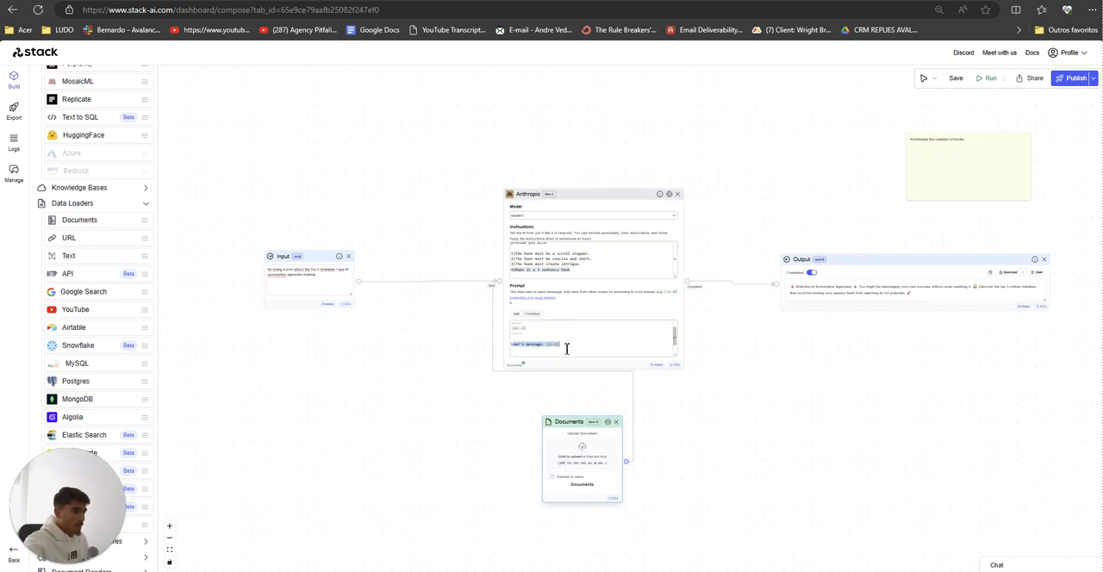
{"action": "left_click_drag", "start_coordinate": [307, 254], "coordinate": [318, 258]}
{"action": "scroll", "coordinate": [410, 379], "scroll_direction": "up", "scroll_amount": 1}
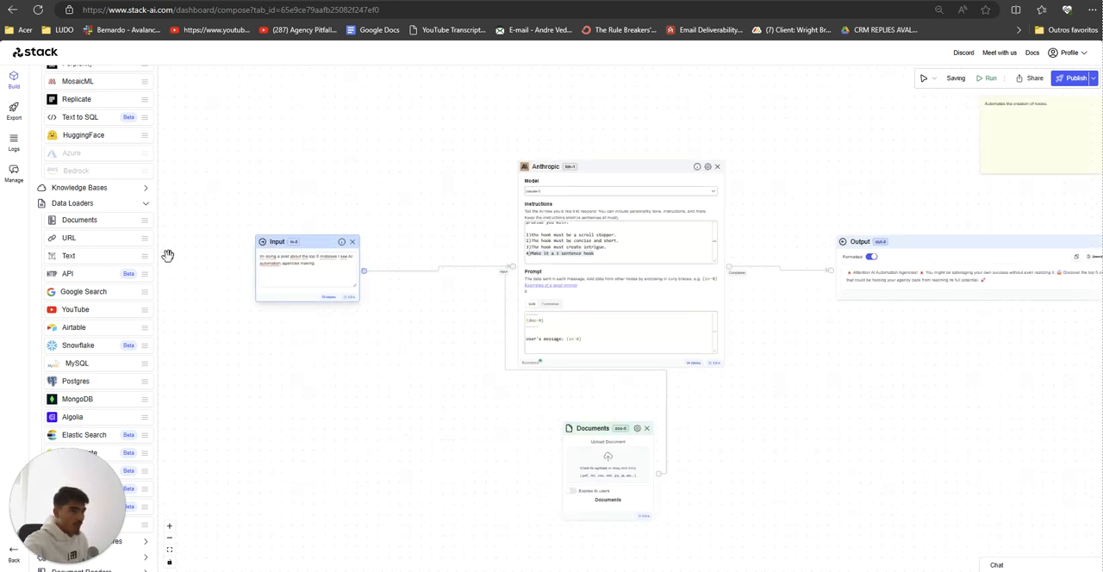
Step: Add a Documents knowledge base node below the Anthropic node, beside the Documents data loader, and delete it
{"action": "left_click", "coordinate": [109, 191]}
{"action": "left_click_drag", "start_coordinate": [89, 208], "coordinate": [470, 431]}
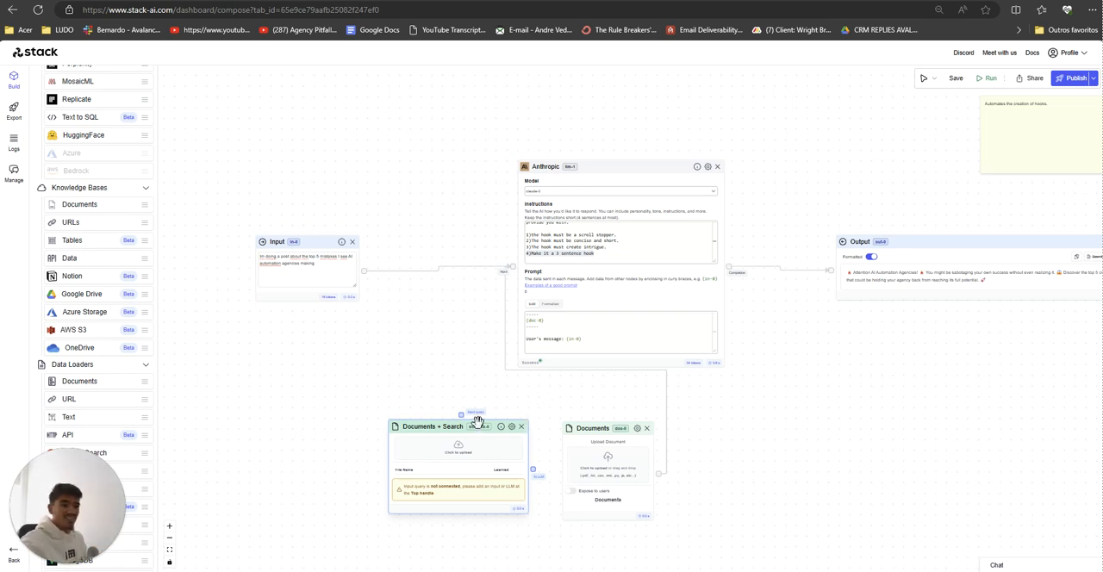
{"action": "left_click", "coordinate": [522, 426]}
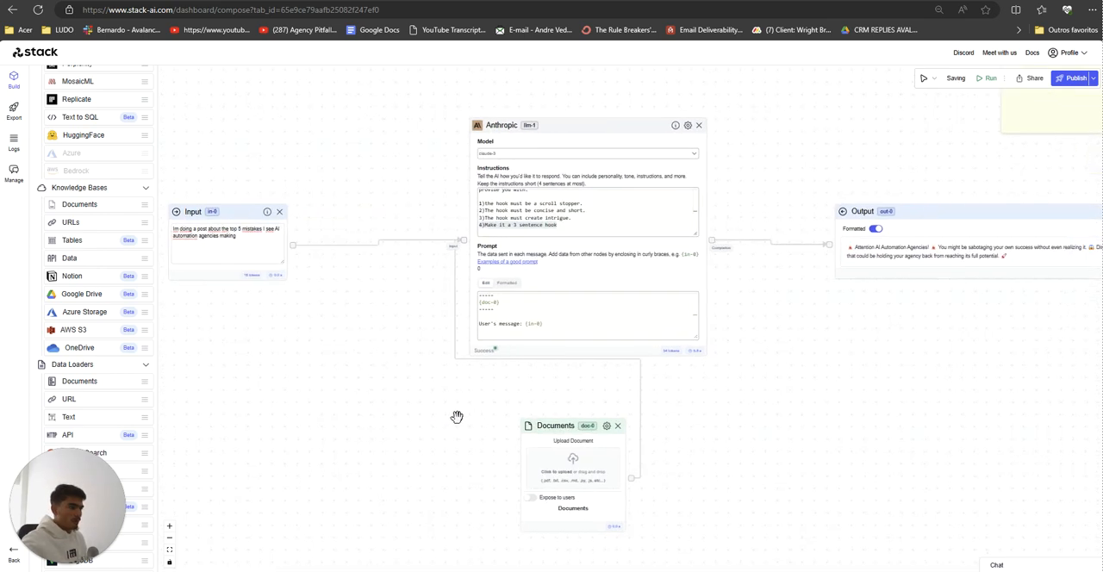
Step: Reposition the Documents data loader node beneath the Anthropic node and redo its connection to the Anthropic input
{"action": "left_click_drag", "start_coordinate": [596, 476], "coordinate": [578, 440]}
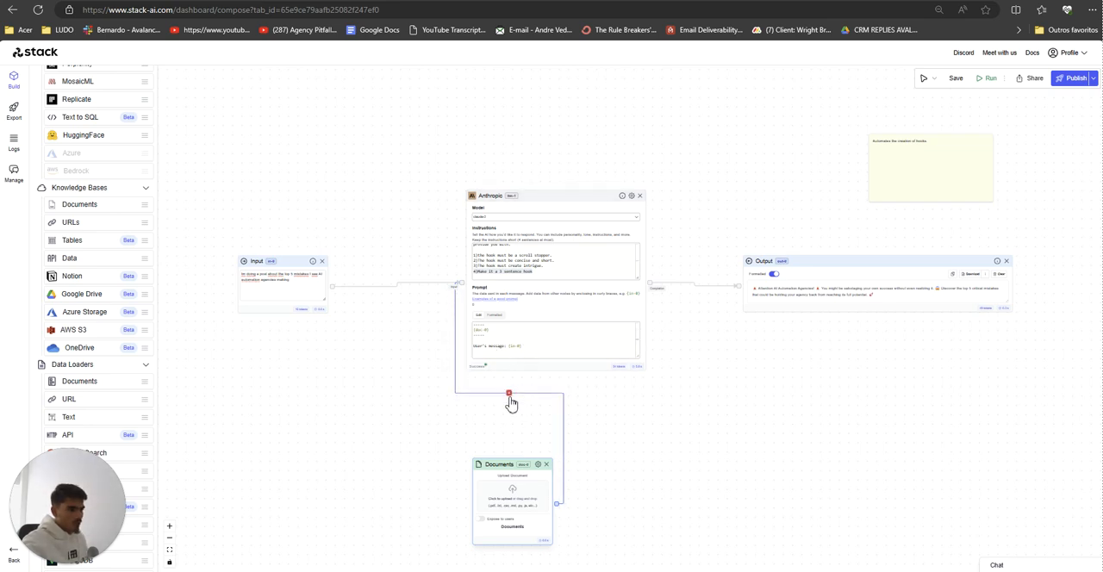
{"action": "left_click", "coordinate": [510, 393]}
{"action": "scroll", "coordinate": [487, 413], "scroll_direction": "up", "scroll_amount": 5}
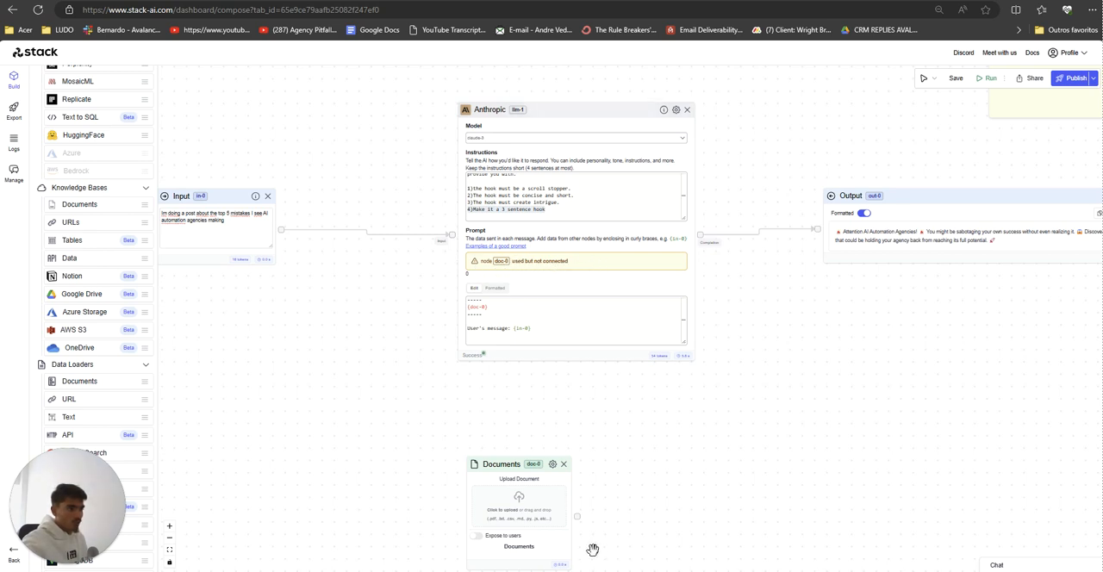
{"action": "left_click_drag", "start_coordinate": [579, 517], "coordinate": [451, 235]}
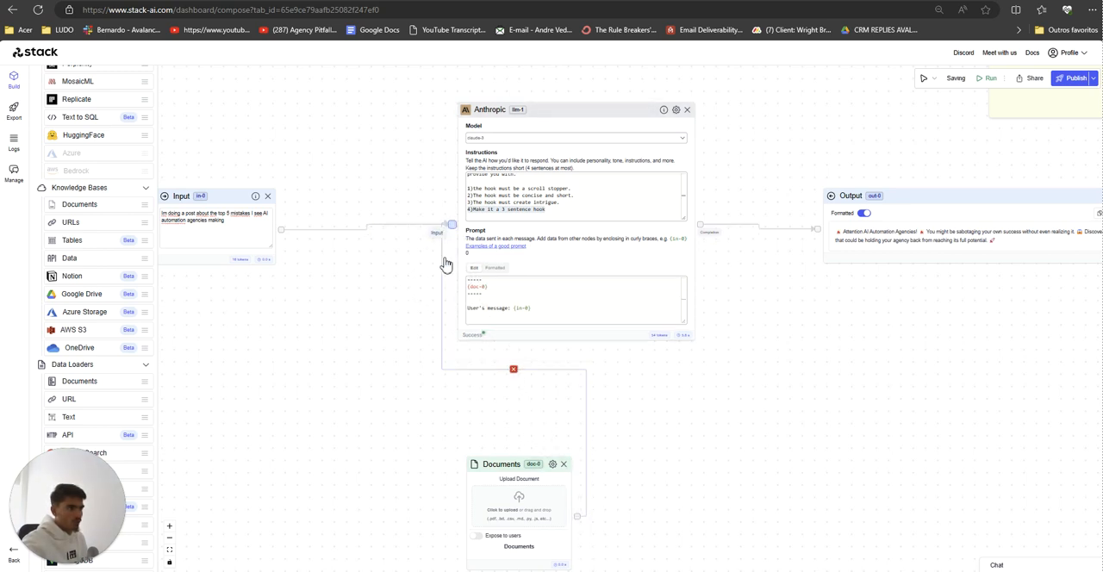
{"action": "scroll", "coordinate": [369, 375], "scroll_direction": "down", "scroll_amount": 2}
{"action": "left_click_drag", "start_coordinate": [380, 392], "coordinate": [369, 374]}
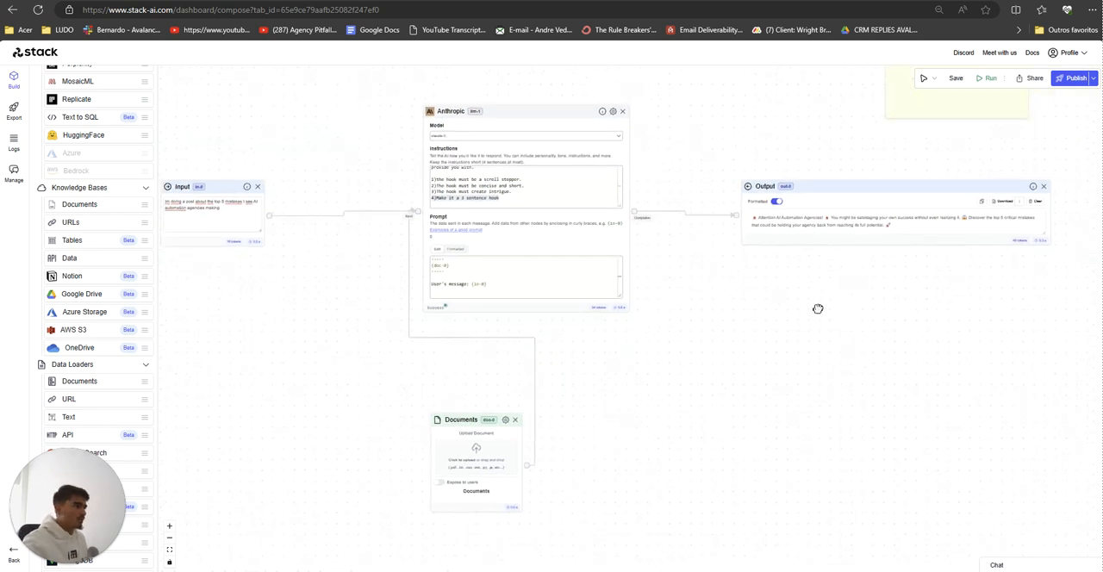
Step: Move the sticky note beside the Documents node and add a "Databases:" list: "1- Examples" and "2- How to actullay write a hook."
{"action": "left_click_drag", "start_coordinate": [818, 309], "coordinate": [719, 357]}
{"action": "left_click_drag", "start_coordinate": [815, 94], "coordinate": [548, 405]}
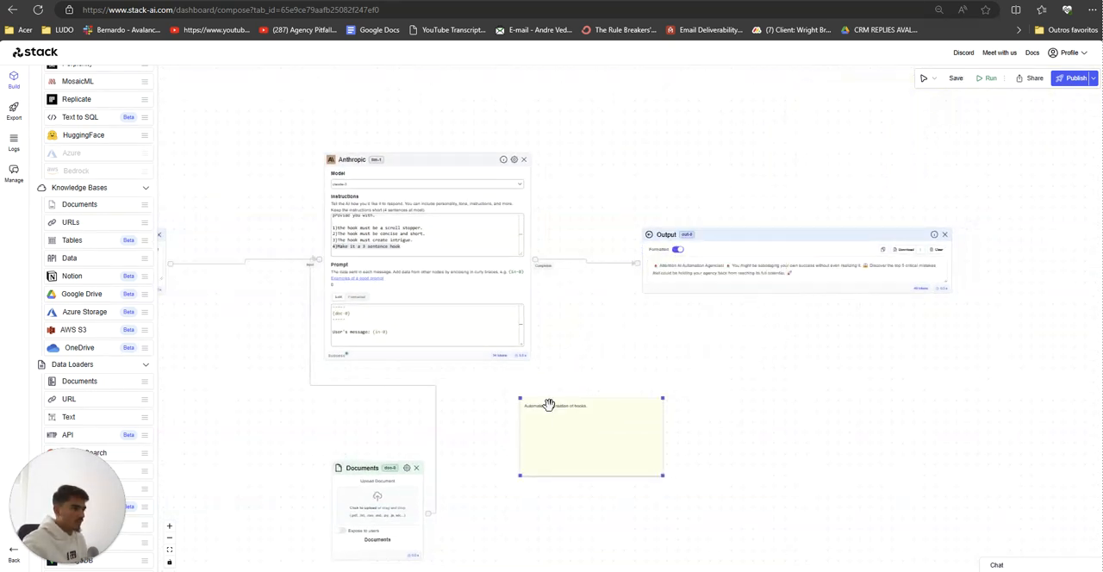
{"action": "scroll", "coordinate": [483, 434], "scroll_direction": "up", "scroll_amount": 4}
{"action": "left_click_drag", "start_coordinate": [482, 436], "coordinate": [522, 365]}
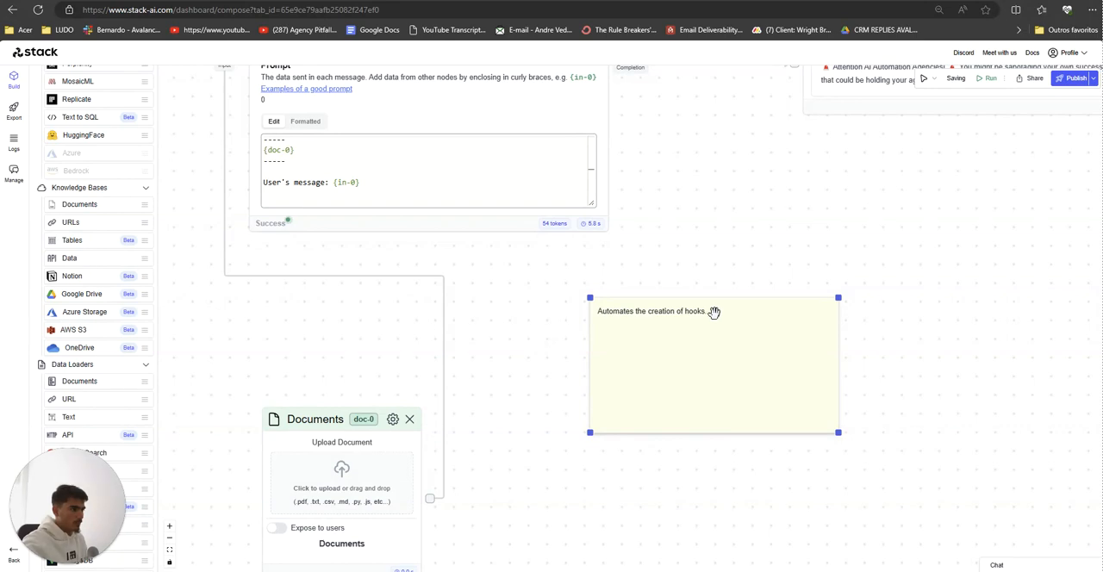
{"action": "double_click", "coordinate": [714, 312]}
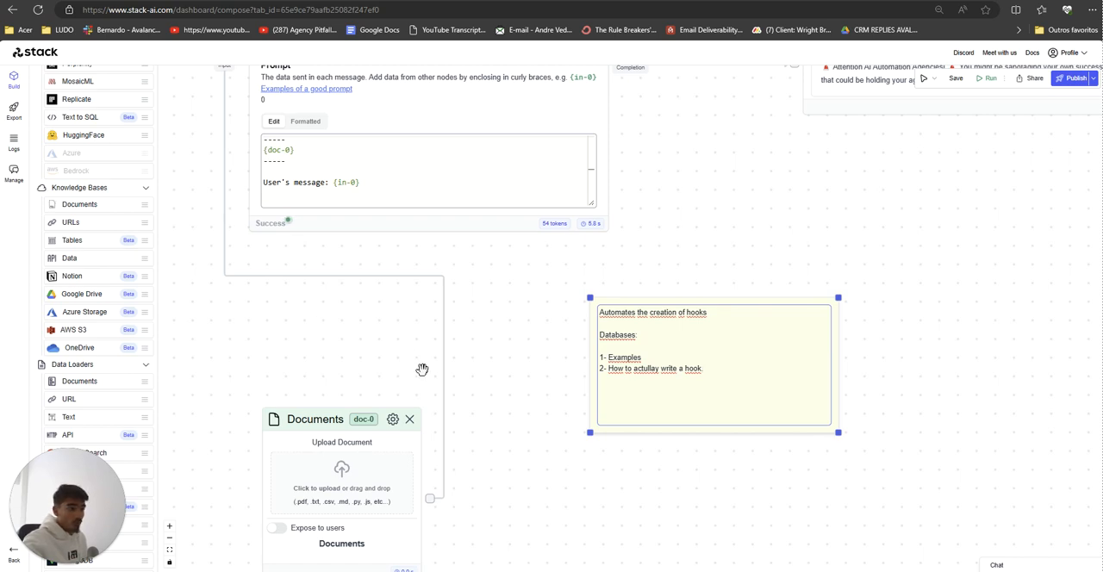
{"action": "scroll", "coordinate": [424, 369], "scroll_direction": "down", "scroll_amount": 1}
Step: Switch to the Types Of Hooks For Threads PDF and examine its hook structures and examples across all pages
{"action": "key", "text": "alt+Tab"}
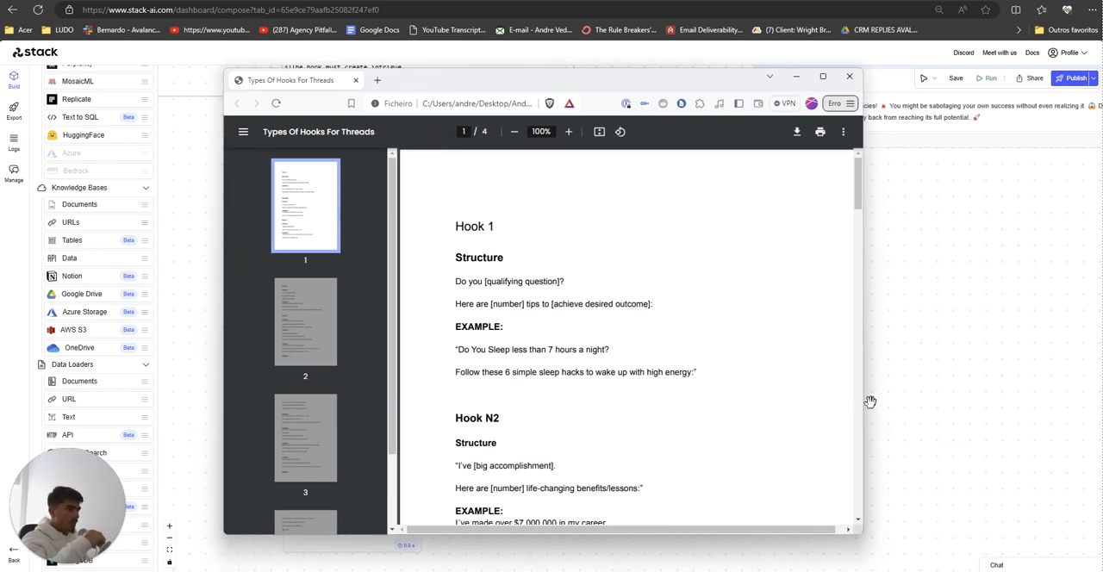
{"action": "left_click_drag", "start_coordinate": [866, 401], "coordinate": [969, 397]}
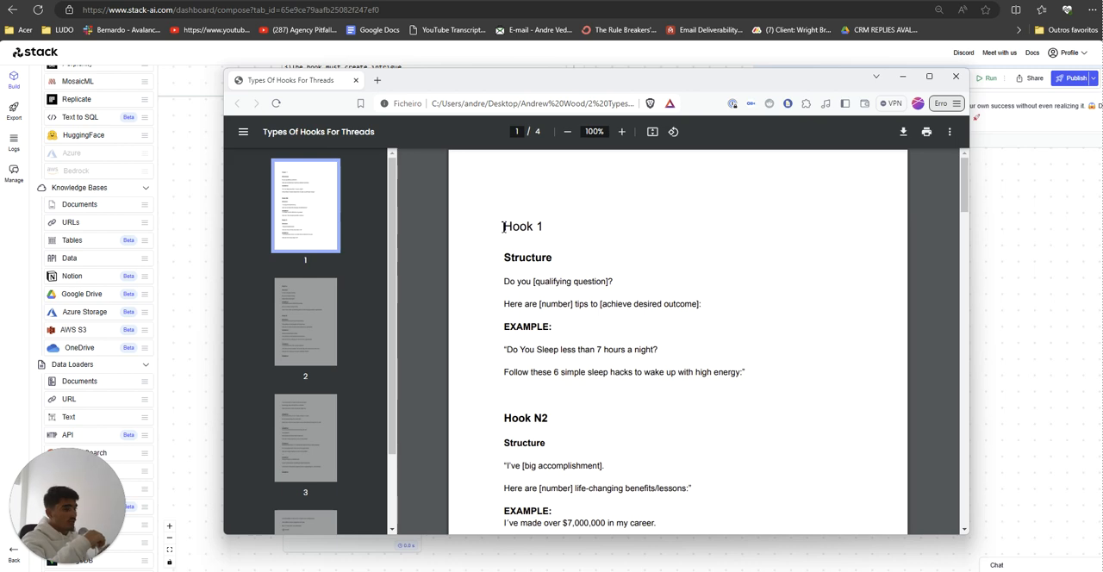
{"action": "left_click_drag", "start_coordinate": [505, 258], "coordinate": [581, 261]}
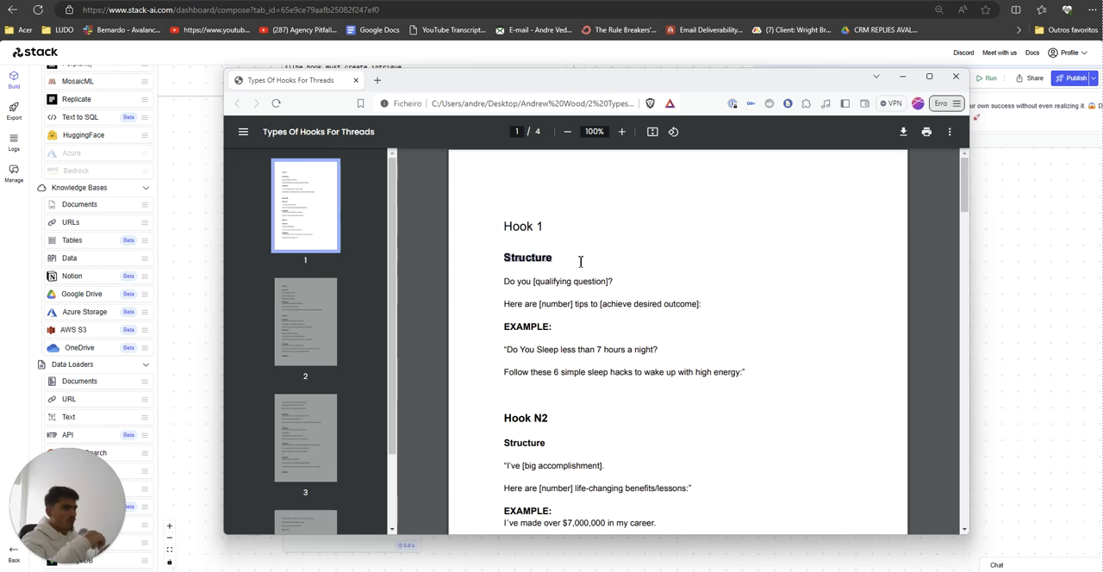
{"action": "left_click", "coordinate": [498, 340]}
{"action": "scroll", "coordinate": [529, 238], "scroll_direction": "down", "scroll_amount": 10}
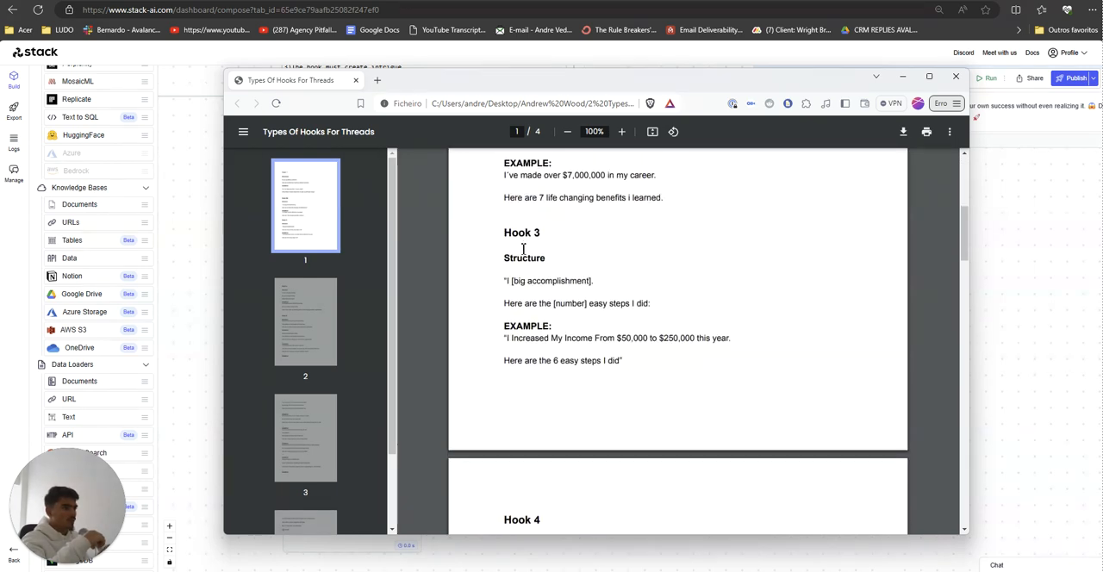
{"action": "scroll", "coordinate": [524, 259], "scroll_direction": "down", "scroll_amount": 12}
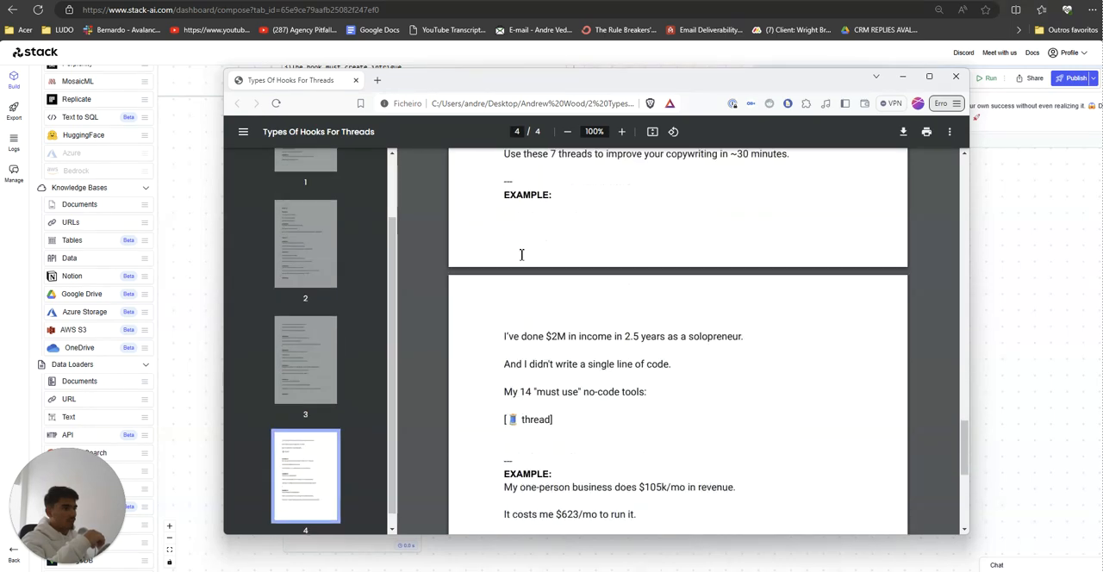
{"action": "scroll", "coordinate": [548, 373], "scroll_direction": "up", "scroll_amount": 12}
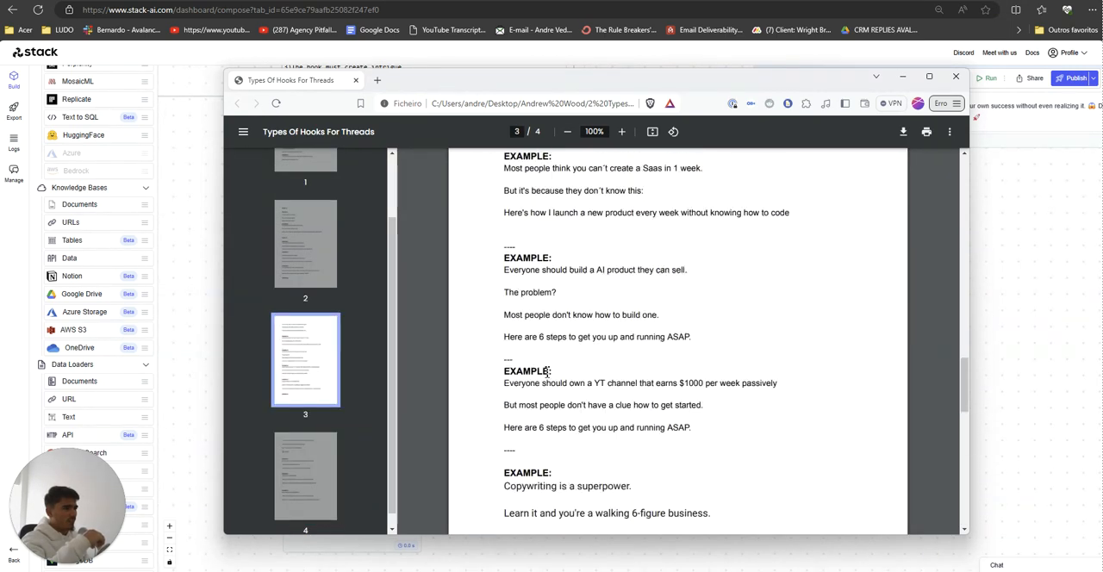
{"action": "scroll", "coordinate": [546, 373], "scroll_direction": "up", "scroll_amount": 6}
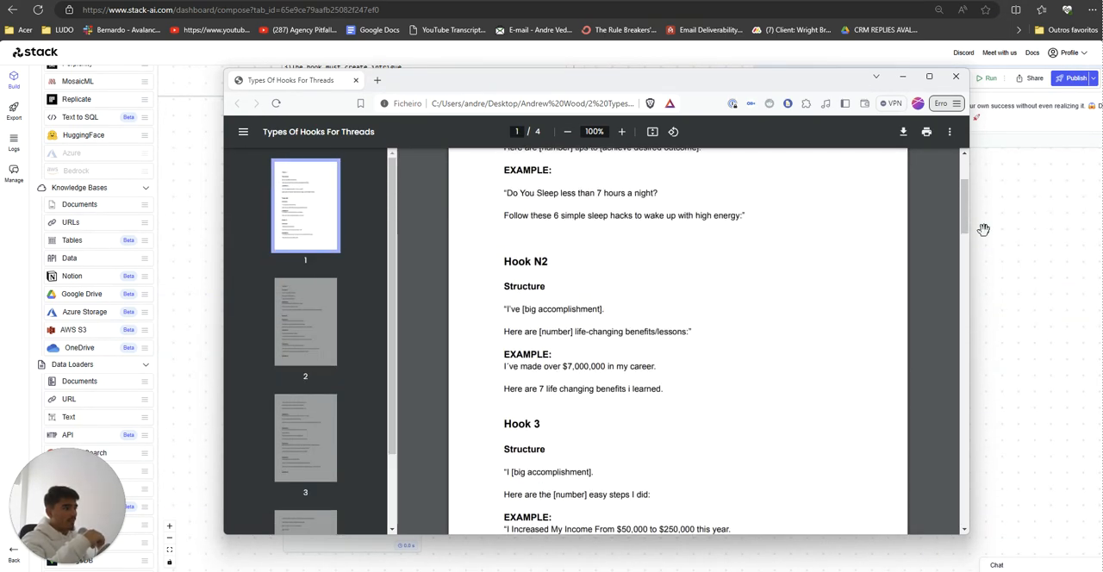
{"action": "left_click_drag", "start_coordinate": [962, 221], "coordinate": [812, 94]}
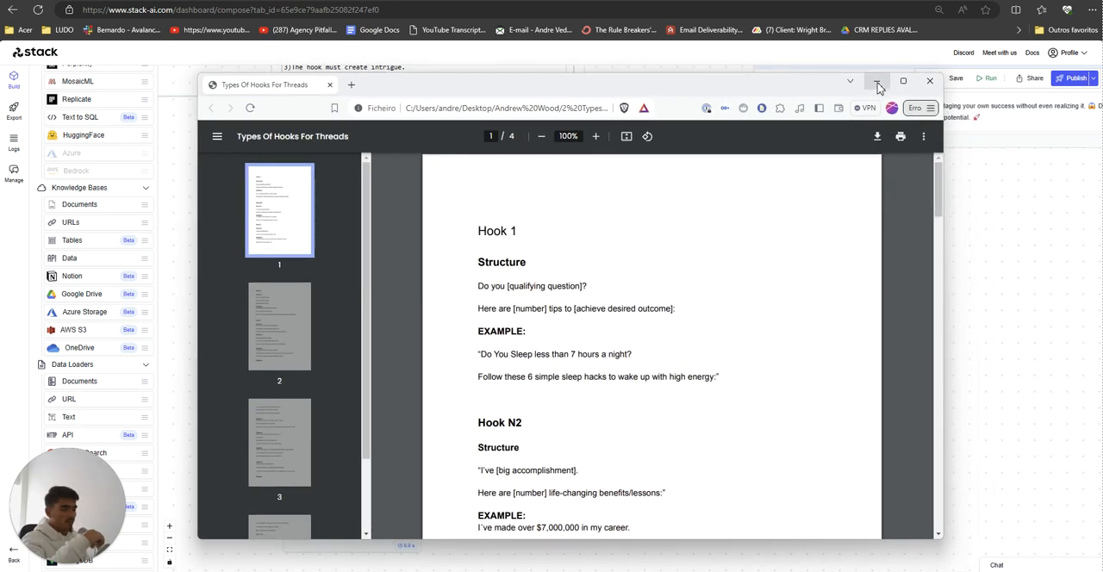
{"action": "left_click", "coordinate": [877, 82]}
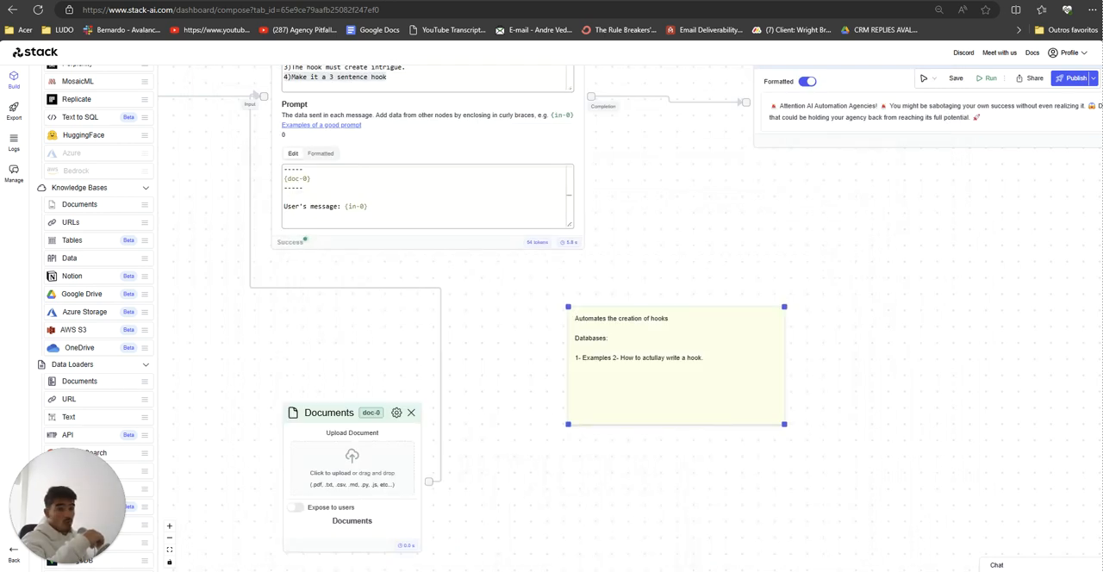
Step: Switch to the Brave browser, search the web for a YouTube transcript tool and open youtubetranscript.com
{"action": "left_click_drag", "start_coordinate": [483, 250], "coordinate": [411, 44]}
{"action": "left_click", "coordinate": [897, 160]}
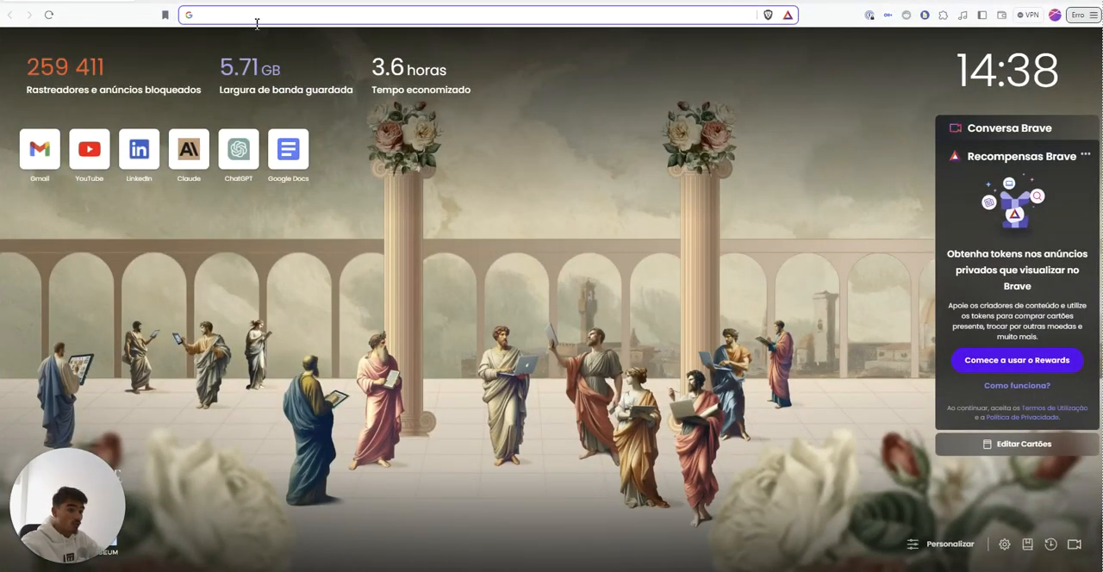
{"action": "type", "text": "youtube"}
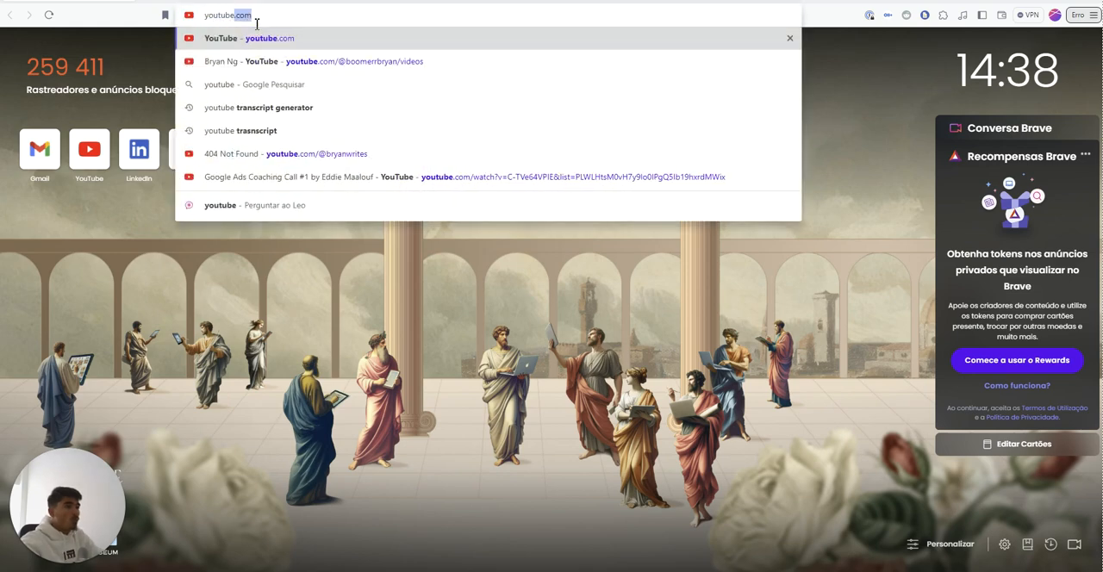
{"action": "type", "text": " trasnc fipt"}
{"action": "key", "text": "Return"}
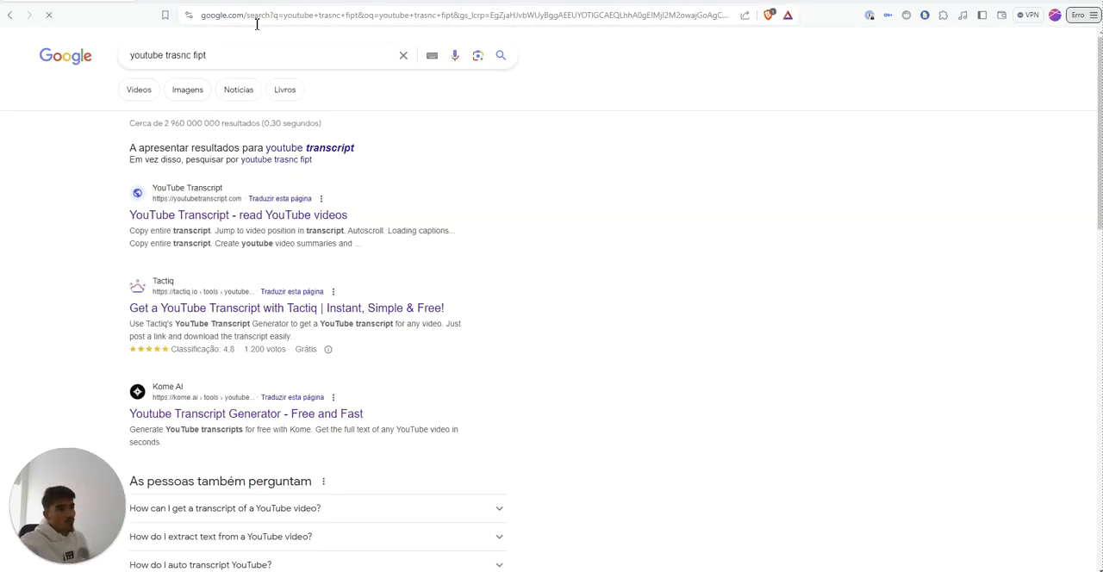
{"action": "left_click", "coordinate": [238, 215]}
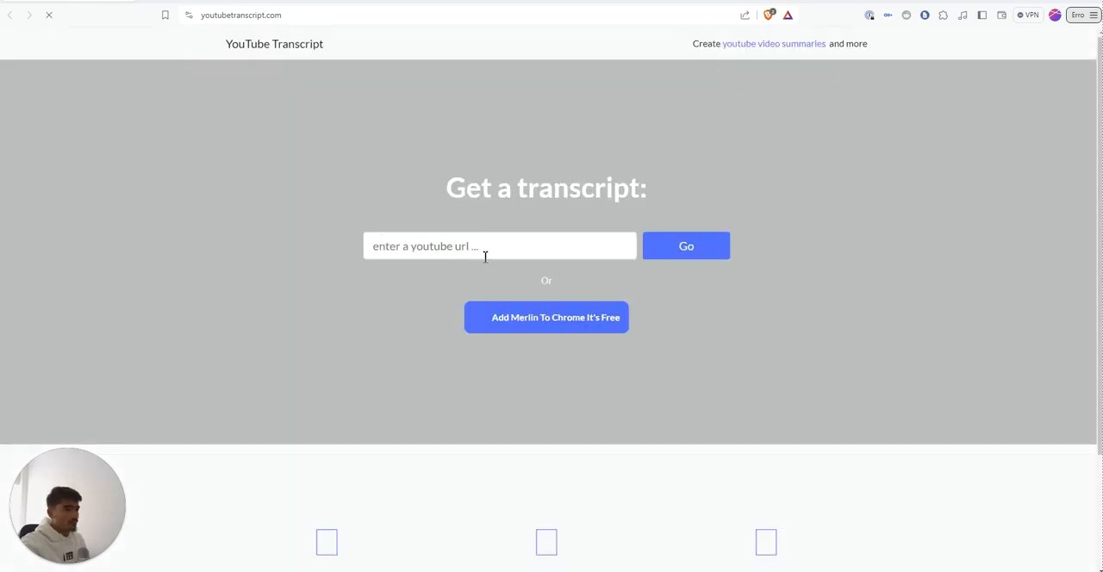
Step: Get the transcript of the video "You are 24 hours away from $10,000 (Here's how)" from its copied URL and copy it entirely
{"action": "left_click", "coordinate": [456, 246]}
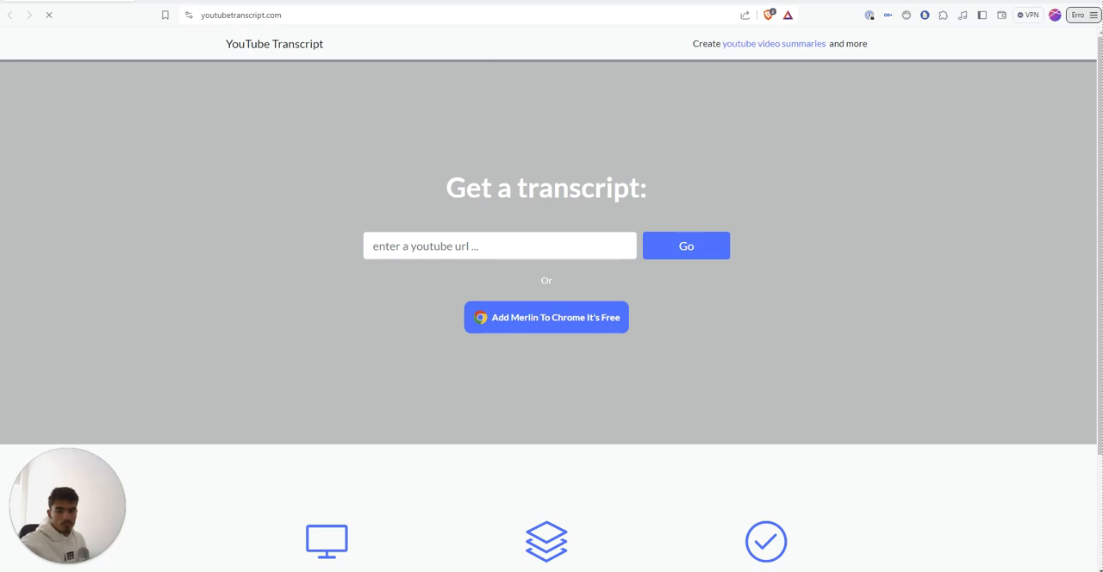
{"action": "type", "text": "https://www.youtube.com/watch?v=eZWoYgLnjaM"}
{"action": "key", "text": "Return"}
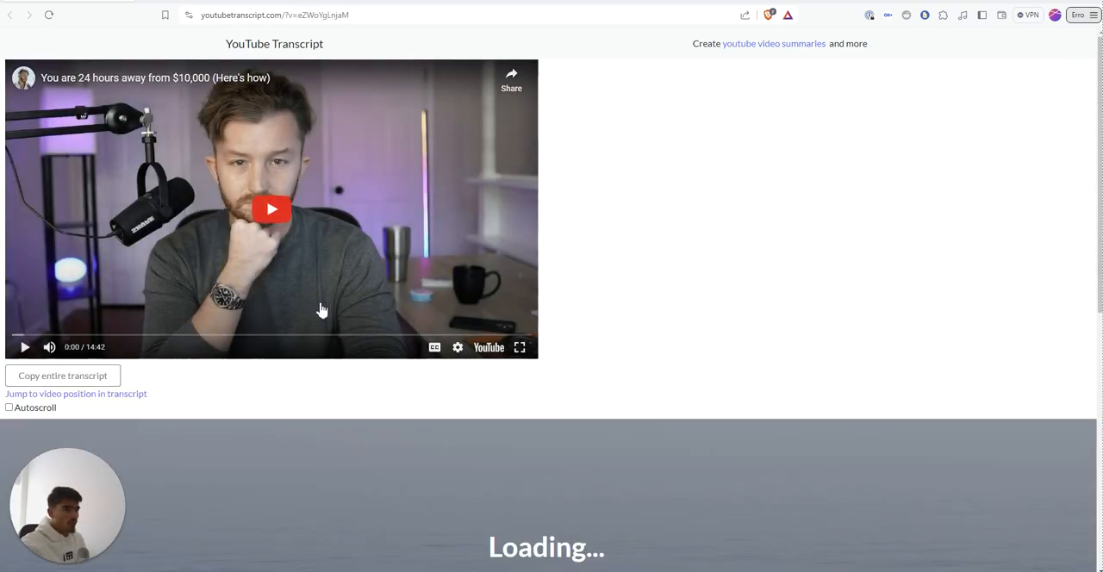
{"action": "scroll", "coordinate": [172, 504], "scroll_direction": "down", "scroll_amount": 2}
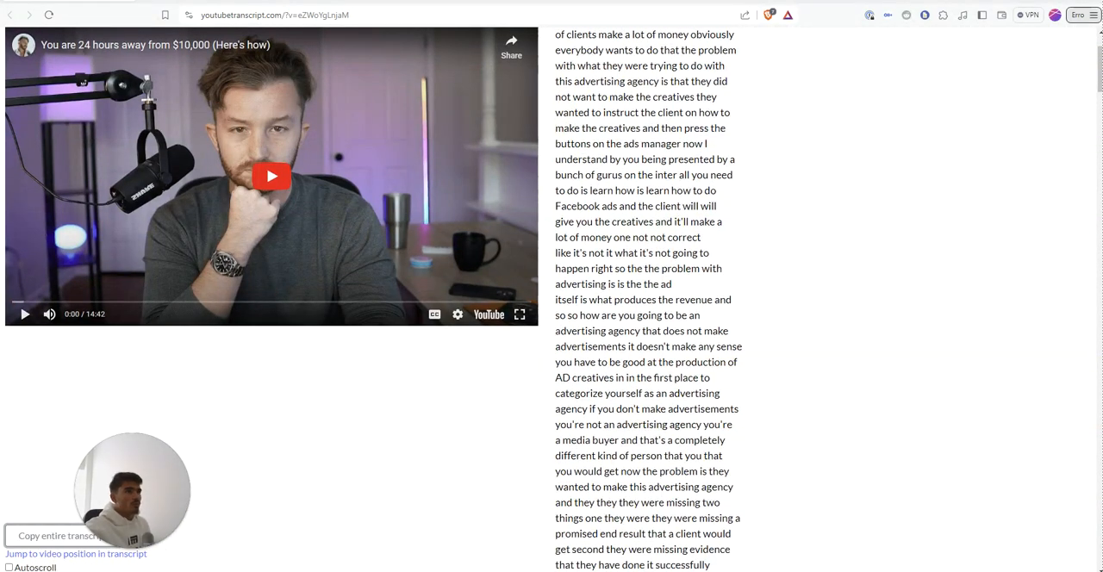
Step: Open Google Docs in a new browser tab and create a blank document
{"action": "key", "text": "ctrl+t"}
{"action": "type", "text": "do"}
{"action": "key", "text": "Return"}
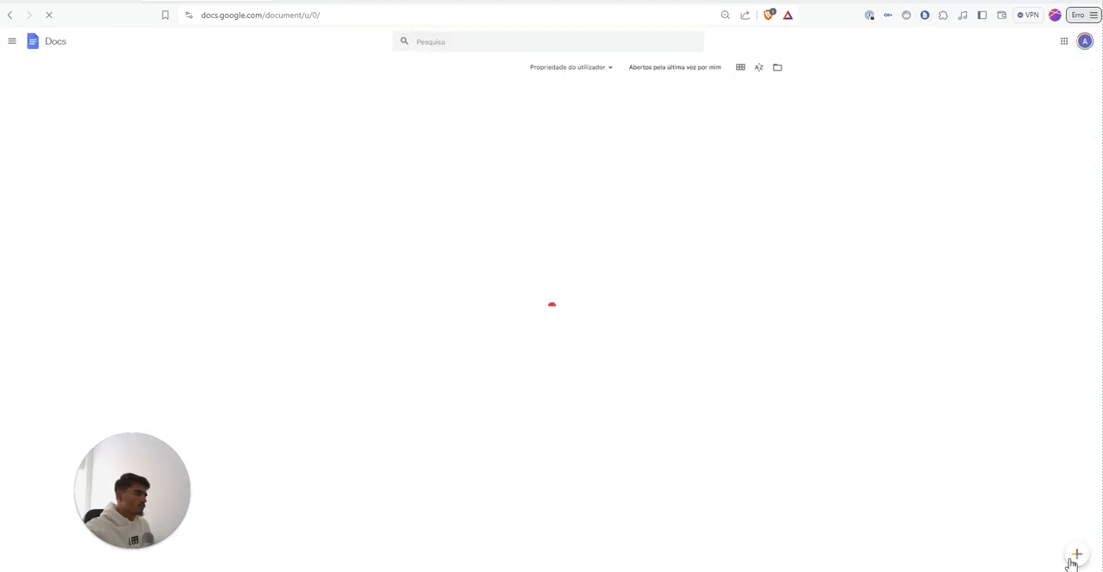
{"action": "left_click", "coordinate": [1074, 558]}
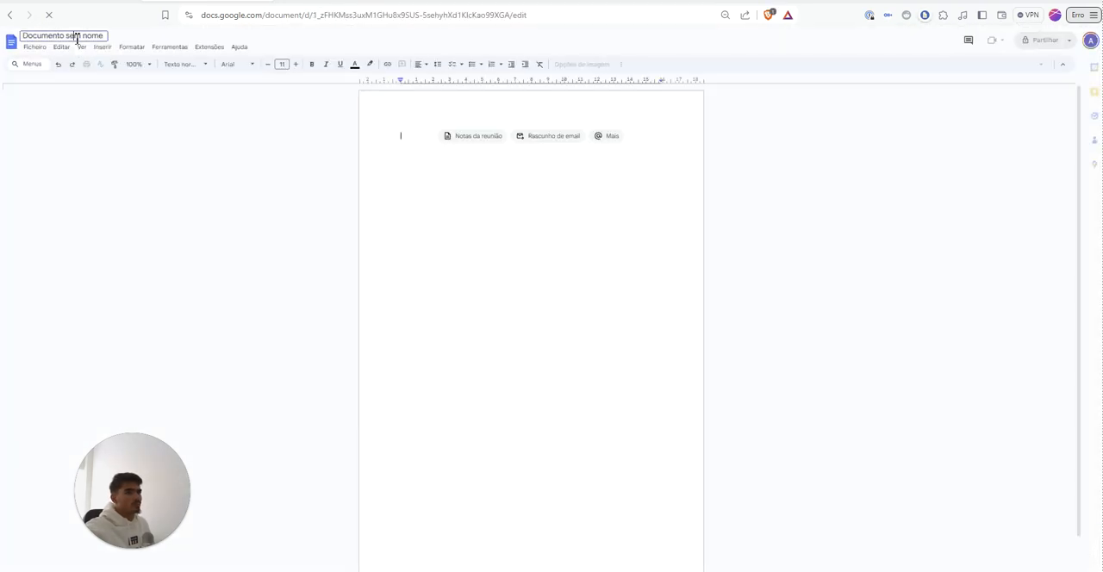
Step: Write "Example 1" at the start of the document and paste the video transcript after a page break
{"action": "type", "text": "E"}
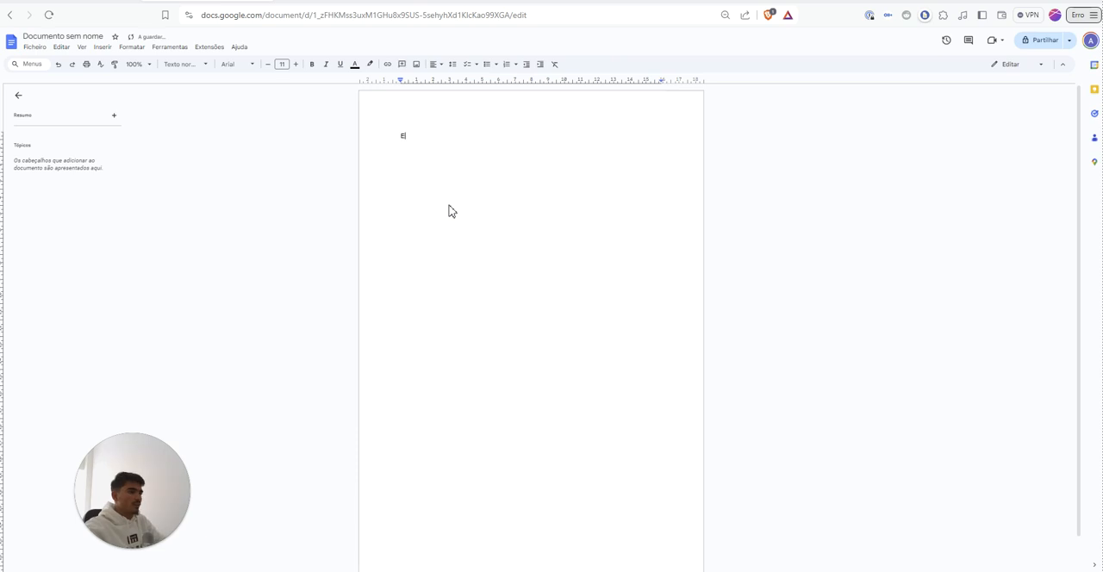
{"action": "type", "text": "xample 1"}
{"action": "key", "text": "ctrl+Return"}
{"action": "key", "text": "ctrl+v"}
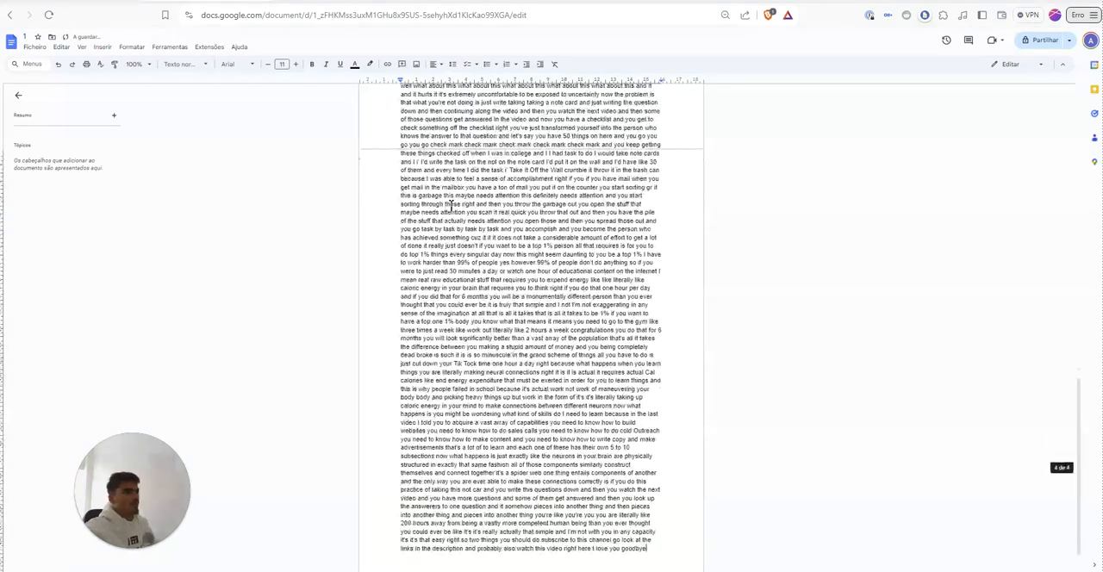
{"action": "key", "text": "ctrl+z"}
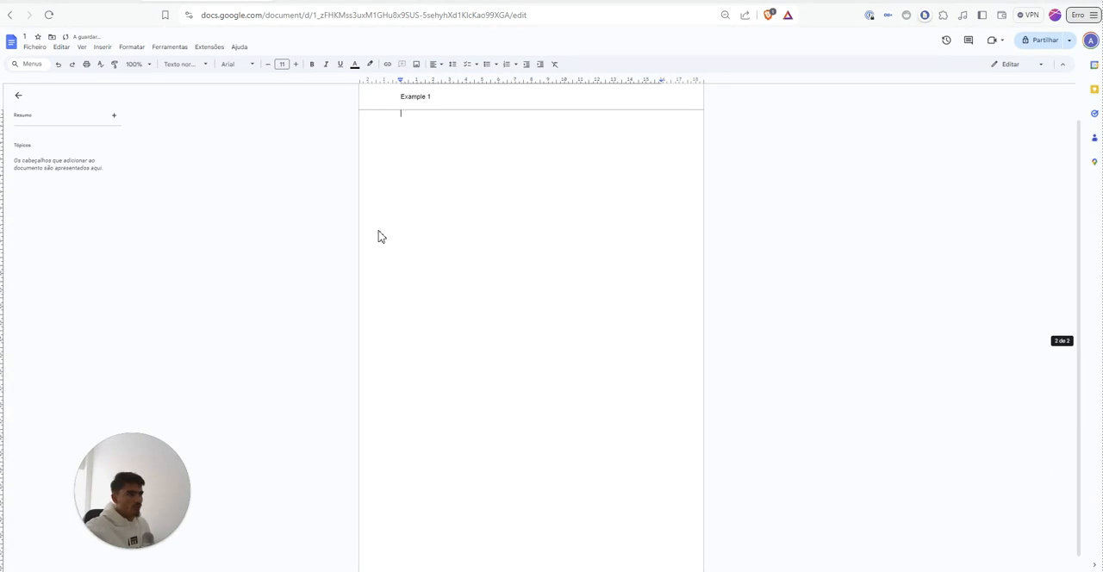
{"action": "key", "text": "ctrl+v"}
{"action": "scroll", "coordinate": [441, 245], "scroll_direction": "up", "scroll_amount": 10}
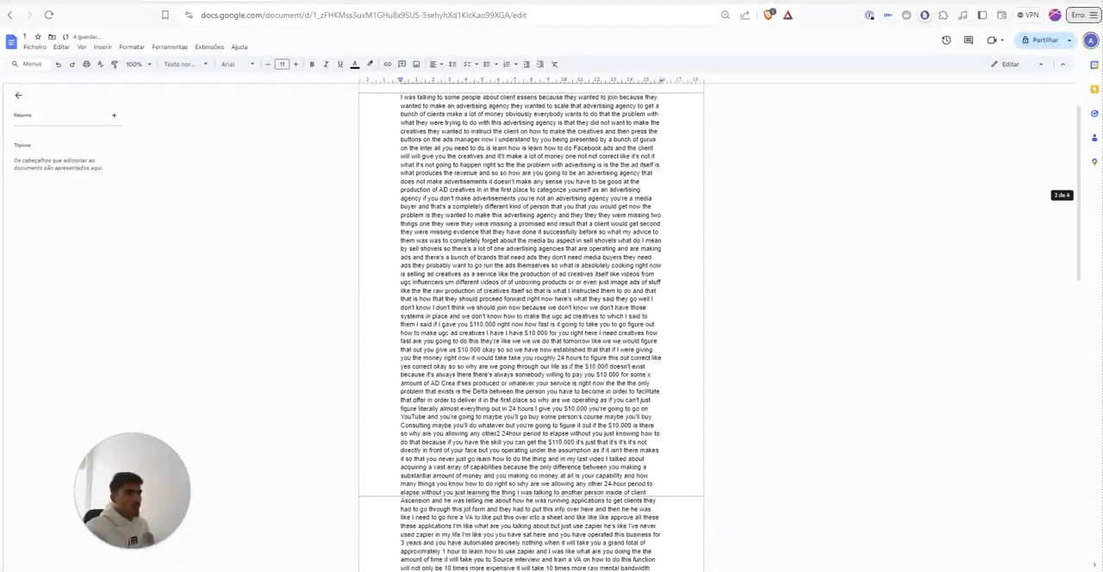
Step: Open ChatGPT with the GPT-4 model in a new browser tab
{"action": "key", "text": "ctrl+t"}
{"action": "type", "text": "gpt"}
{"action": "key", "text": "Down"}
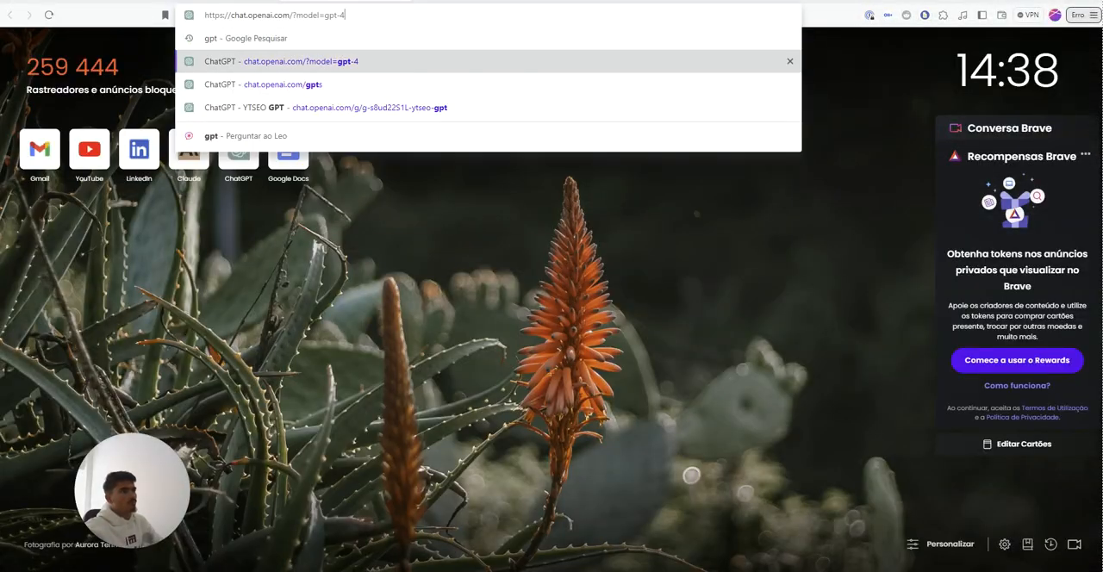
{"action": "key", "text": "Return"}
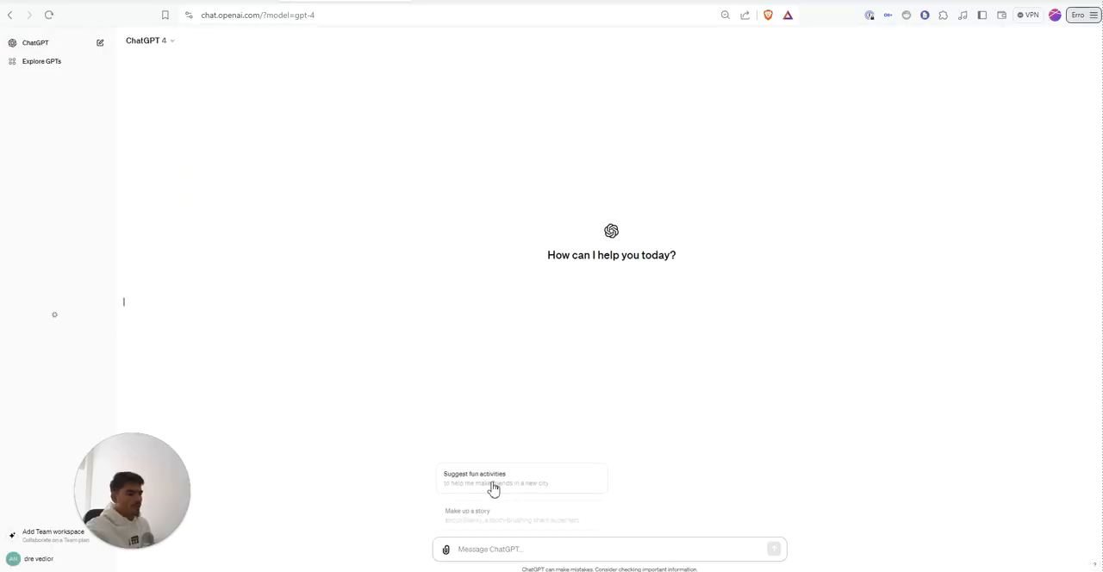
Step: Send ChatGPT the copied video transcript followed by the request "Can u format this correclty?"
{"action": "key", "text": "ctrl+v"}
{"action": "key", "text": "shift+Return"}
{"action": "key", "text": "shift+Return"}
{"action": "type", "text": "Can u for"}
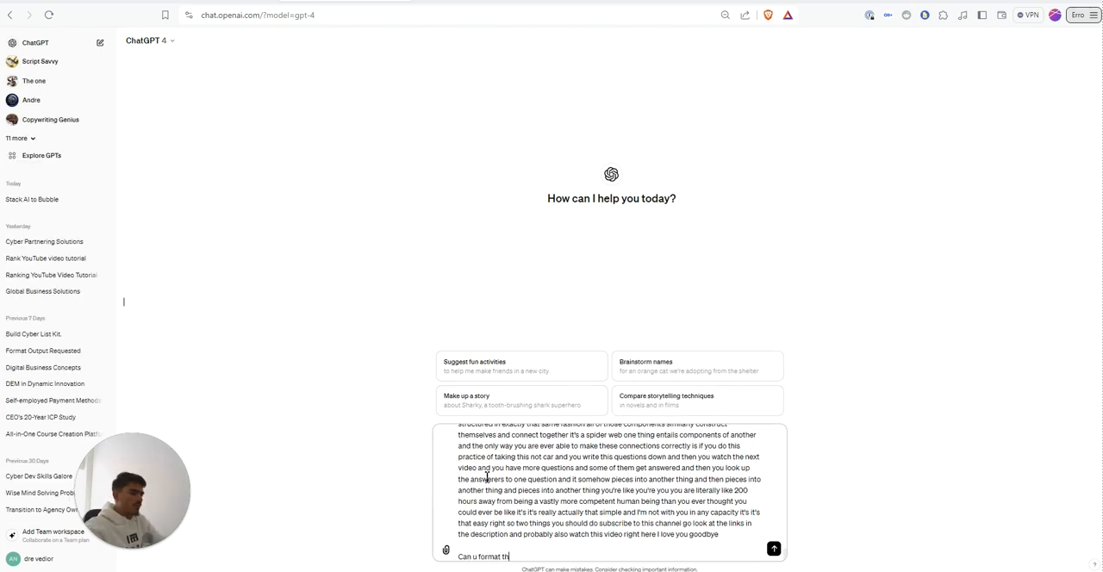
{"action": "key", "text": "Return"}
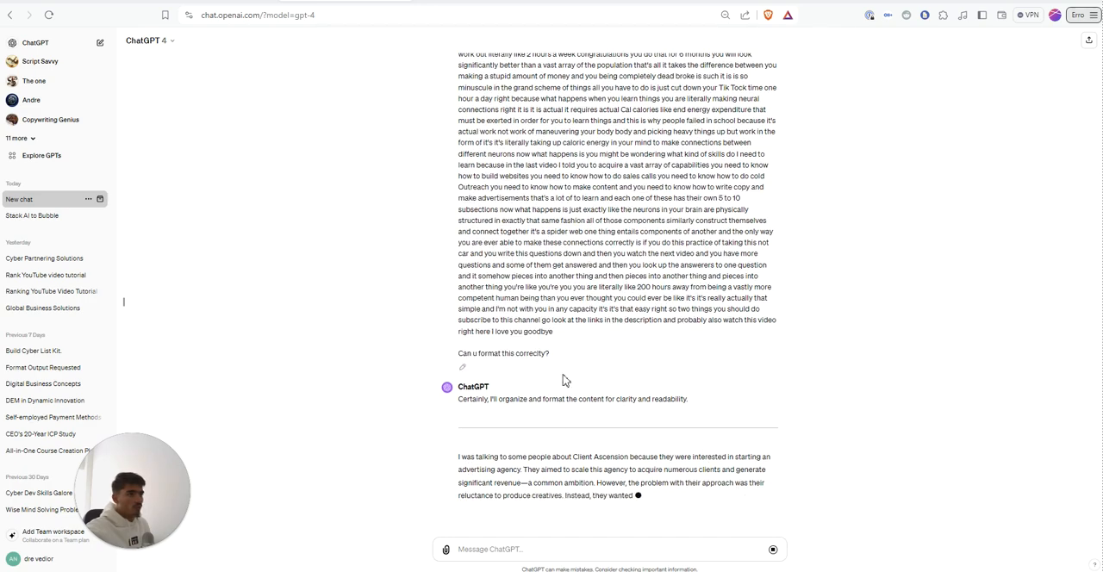
Step: Look over the Types Of Hooks For Threads PDF, the Google Docs transcript and ChatGPT's formatting of the transcript
{"action": "key", "text": "ctrl+Tab"}
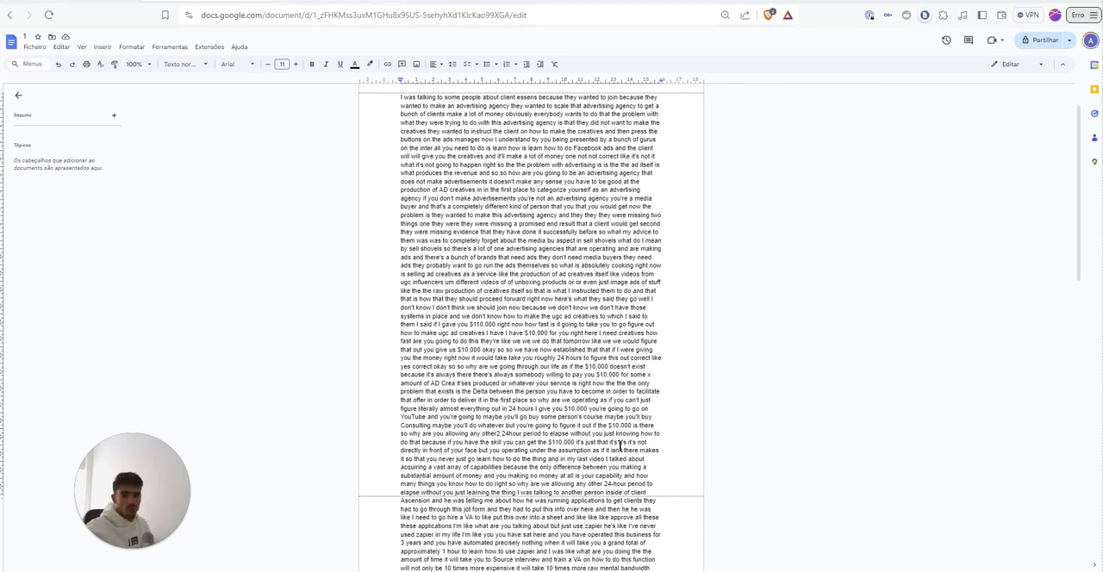
{"action": "key", "text": "alt+Tab"}
{"action": "scroll", "coordinate": [574, 362], "scroll_direction": "down", "scroll_amount": 15}
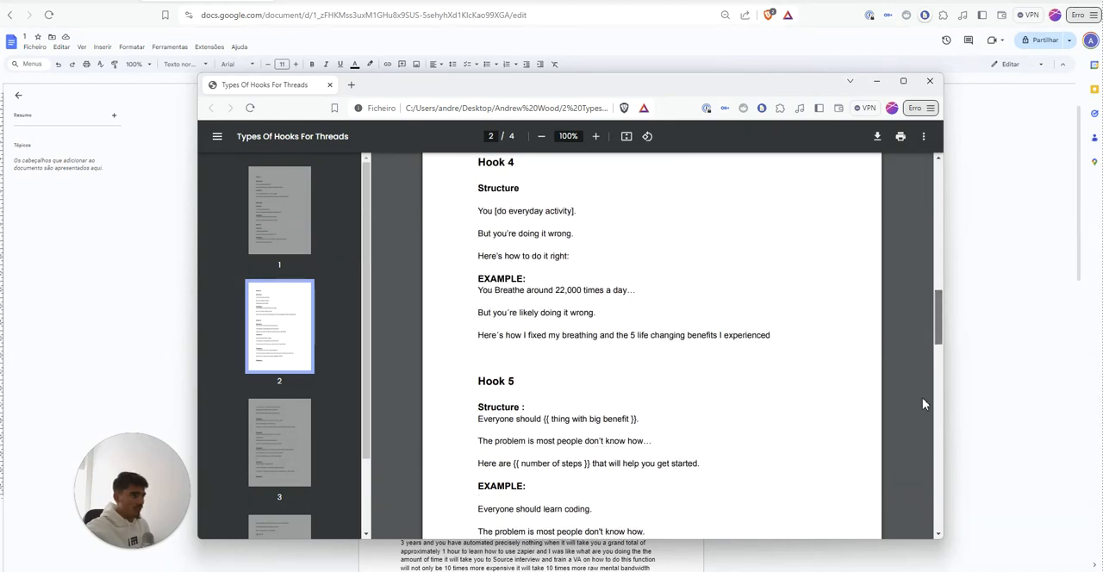
{"action": "key", "text": "Home"}
{"action": "left_click", "coordinate": [876, 81]}
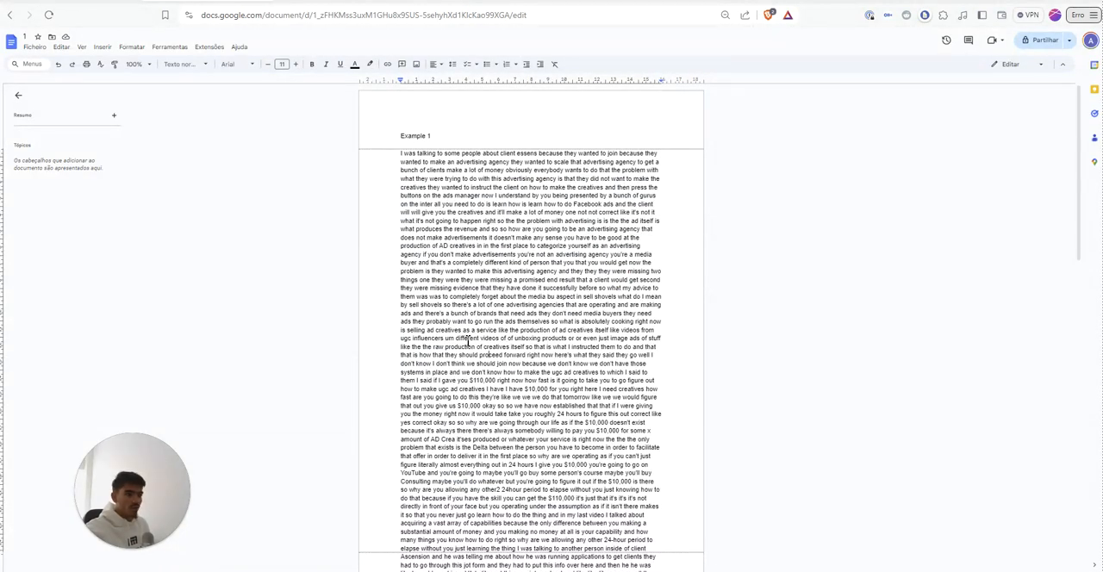
{"action": "left_click", "coordinate": [317, 2]}
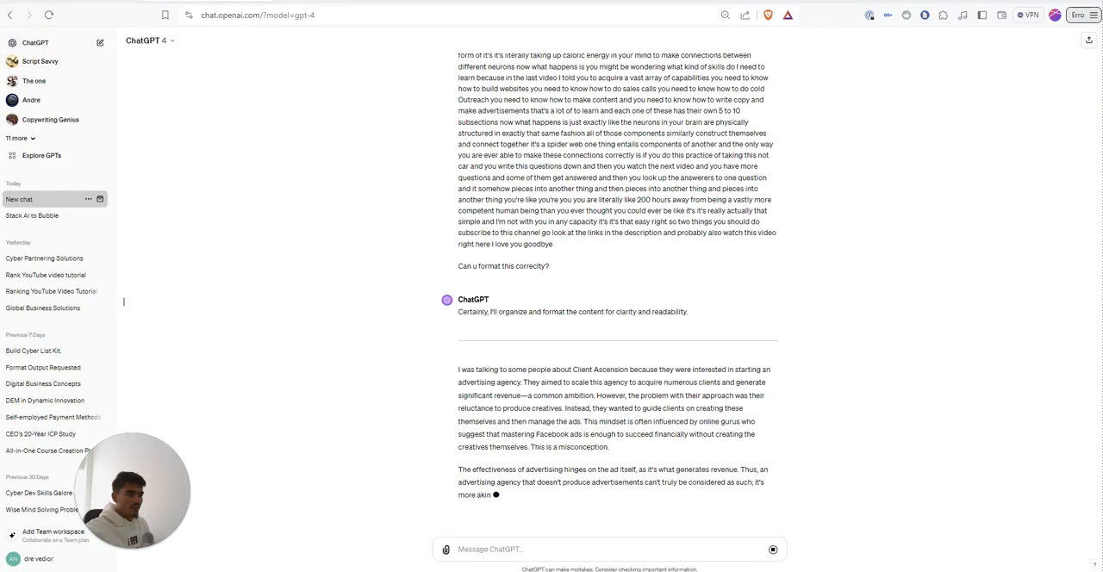
{"action": "left_click", "coordinate": [206, 2]}
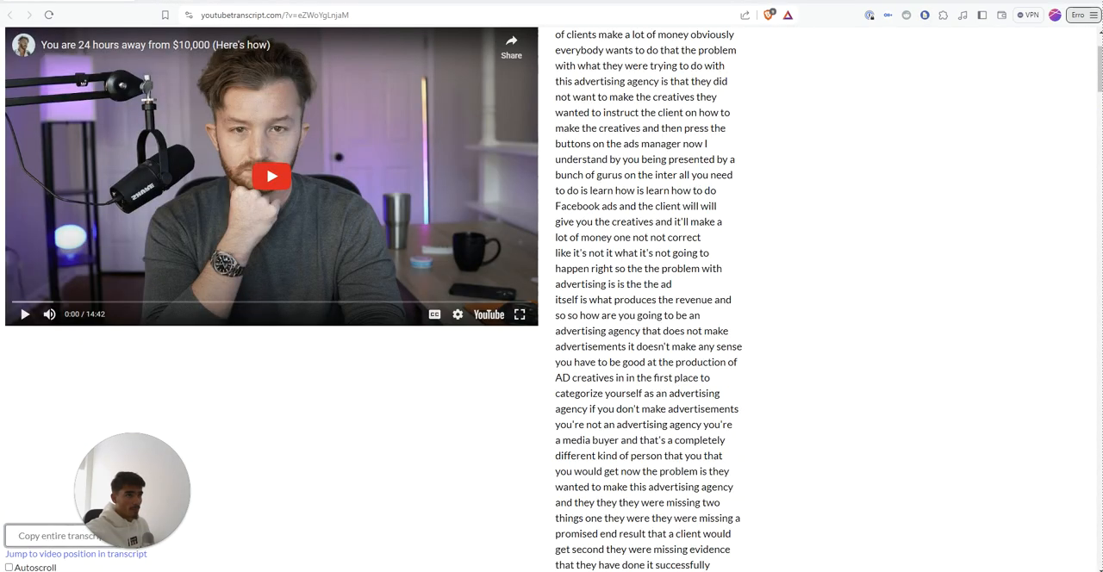
Step: Switch to the Stack AI workflow and move the Documents node closer beneath the Anthropic node
{"action": "key", "text": "alt+Tab"}
{"action": "scroll", "coordinate": [534, 376], "scroll_direction": "down", "scroll_amount": 6}
{"action": "left_click_drag", "start_coordinate": [515, 374], "coordinate": [551, 388]}
{"action": "scroll", "coordinate": [551, 389], "scroll_direction": "up", "scroll_amount": 4}
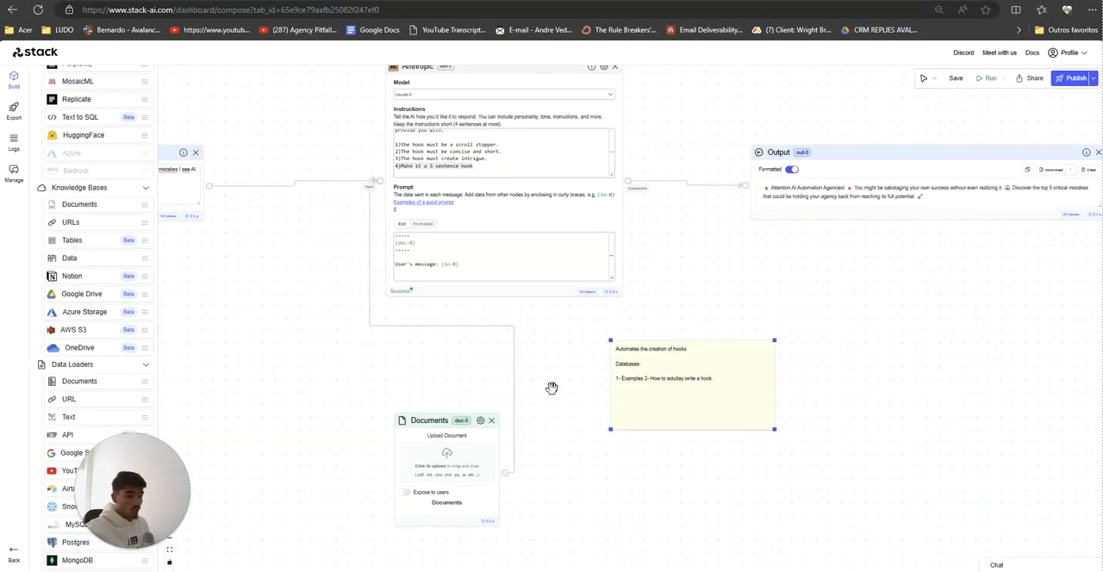
{"action": "left_click_drag", "start_coordinate": [423, 433], "coordinate": [510, 423]}
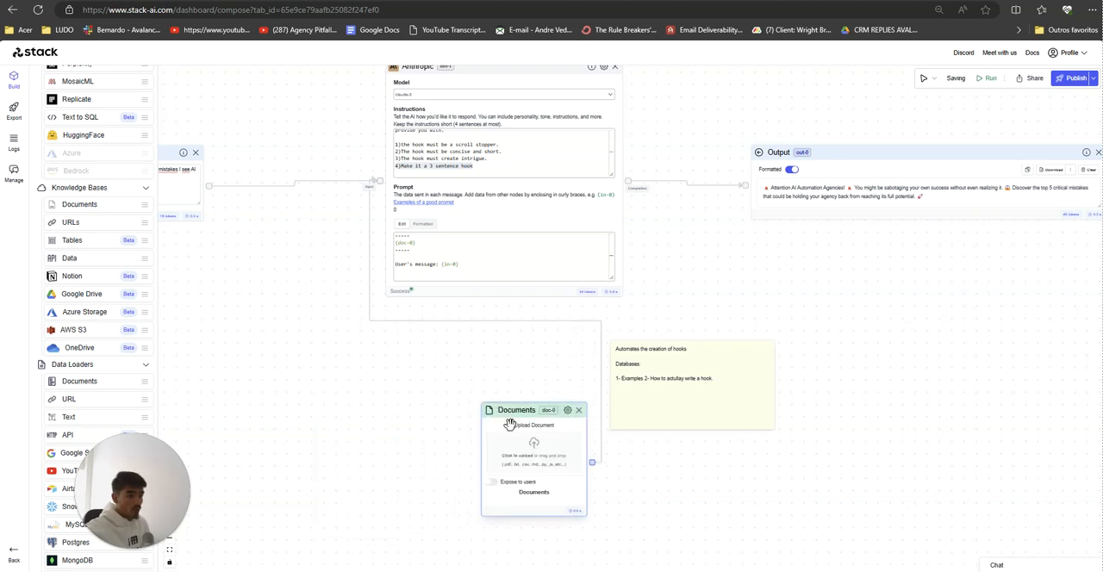
{"action": "left_click_drag", "start_coordinate": [448, 445], "coordinate": [409, 438]}
{"action": "left_click_drag", "start_coordinate": [483, 402], "coordinate": [427, 418]}
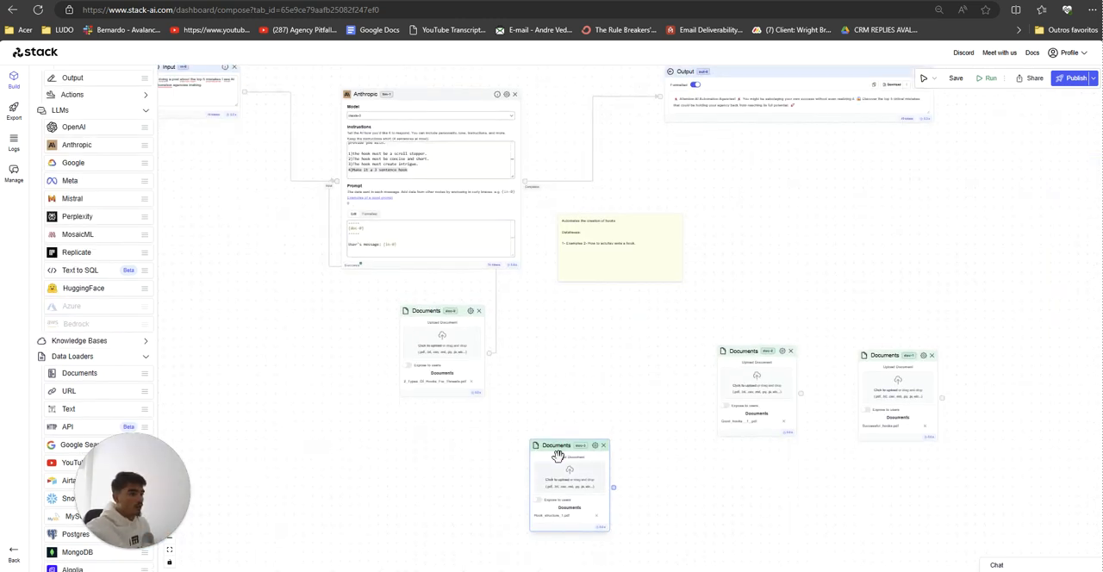
Step: Line up the four Documents nodes in an evenly spaced row below the Anthropic node
{"action": "left_click_drag", "start_coordinate": [557, 456], "coordinate": [579, 319]}
{"action": "left_click_drag", "start_coordinate": [748, 352], "coordinate": [700, 312]}
{"action": "left_click_drag", "start_coordinate": [903, 360], "coordinate": [837, 312]}
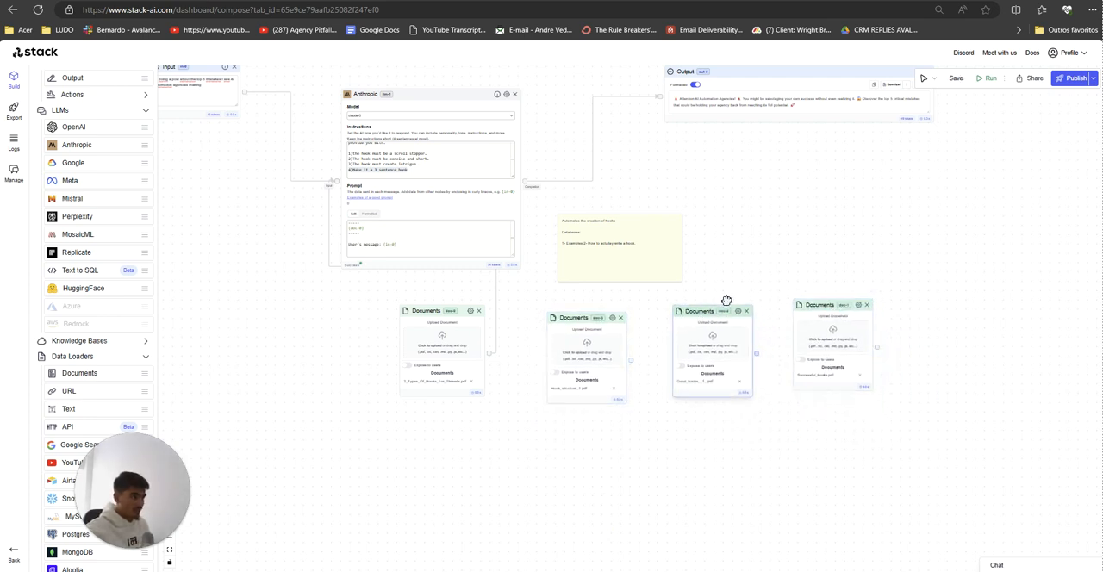
{"action": "left_click_drag", "start_coordinate": [727, 300], "coordinate": [732, 299]}
{"action": "left_click_drag", "start_coordinate": [572, 322], "coordinate": [528, 320]}
{"action": "left_click_drag", "start_coordinate": [726, 313], "coordinate": [653, 313]}
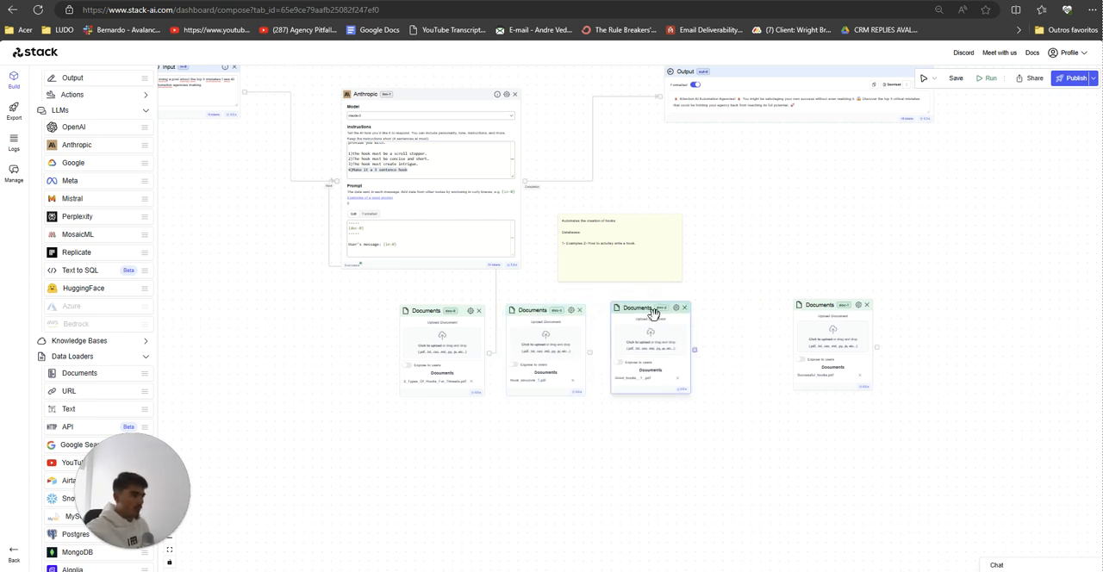
{"action": "left_click_drag", "start_coordinate": [804, 309], "coordinate": [728, 307]}
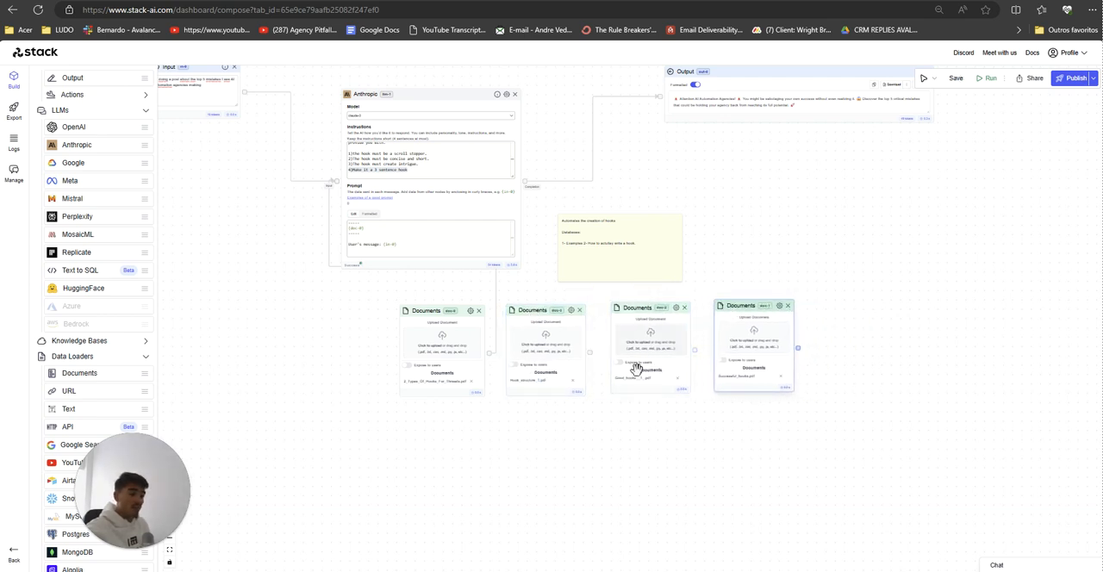
{"action": "scroll", "coordinate": [638, 379], "scroll_direction": "up", "scroll_amount": 3}
{"action": "scroll", "coordinate": [658, 458], "scroll_direction": "up", "scroll_amount": 2}
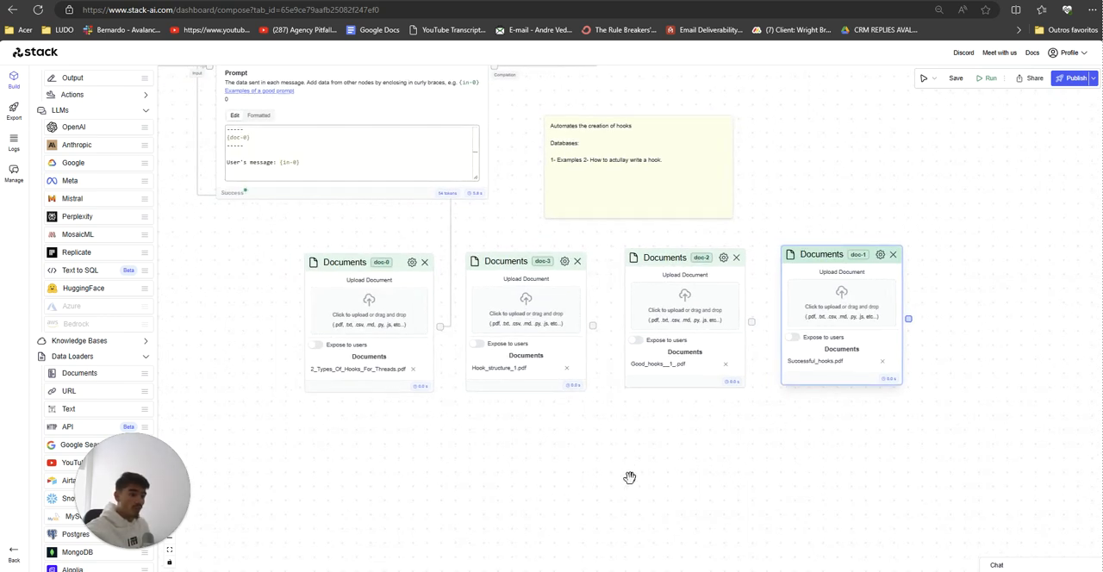
Step: In the Stack AI text notes, complete the line ending in "same llm + different database" with "= testing for database."
{"action": "left_click", "coordinate": [672, 570]}
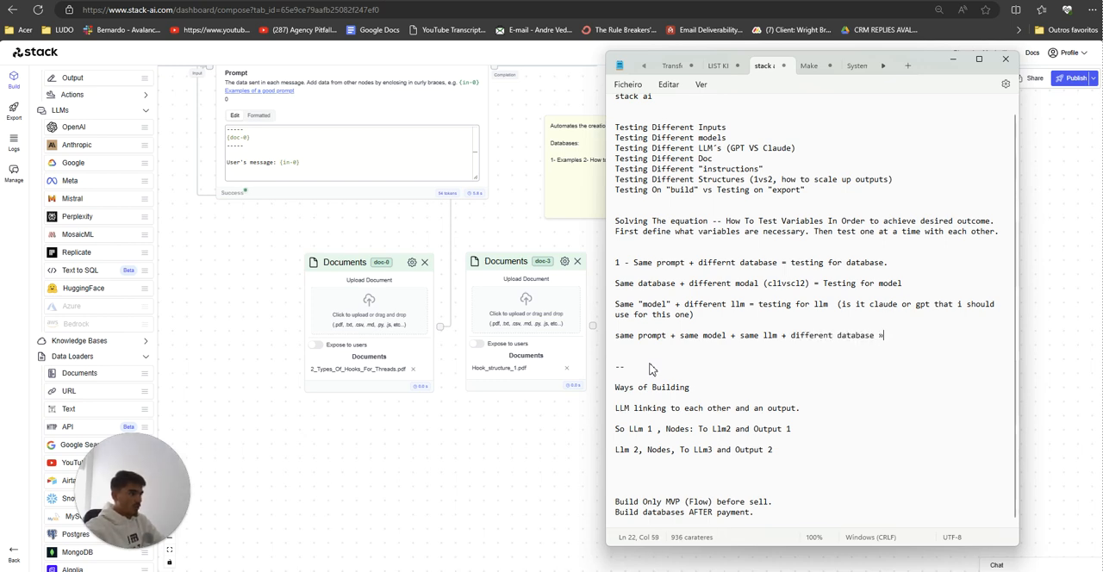
{"action": "left_click_drag", "start_coordinate": [877, 270], "coordinate": [784, 270]}
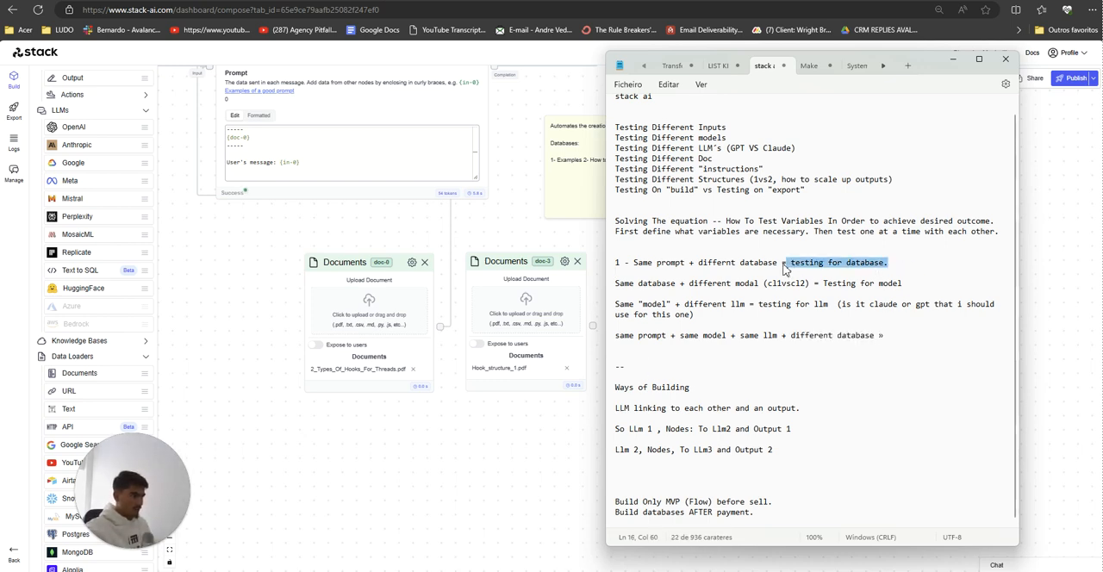
{"action": "double_click", "coordinate": [881, 335]}
{"action": "type", "text": "= testing for database."}
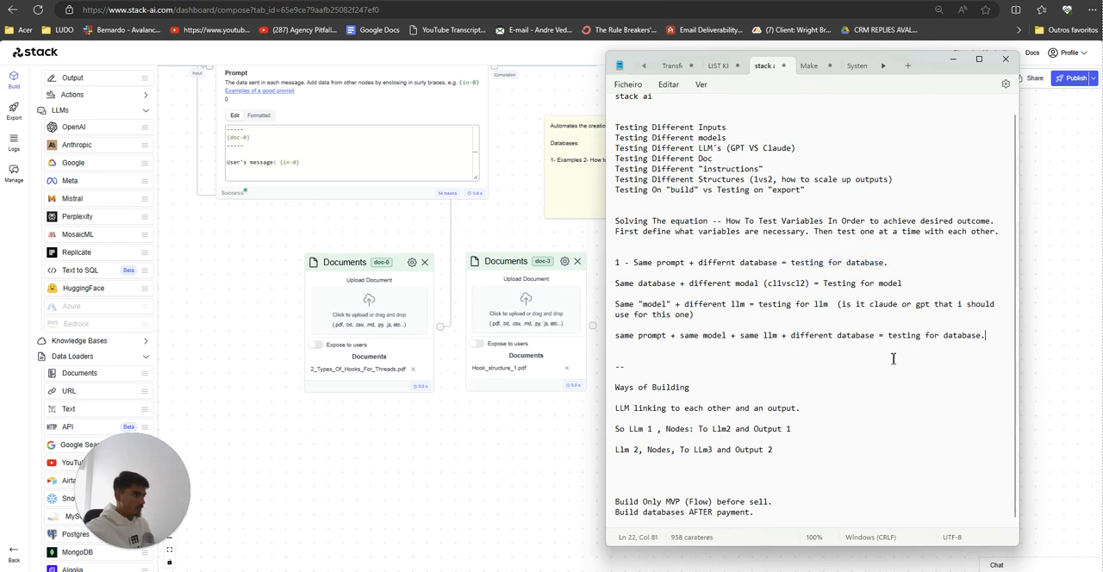
Step: Return to the workflow, spread out the Input, Anthropic and Output nodes, and place the 2_Types_Of_Hooks_For_Threads.pdf Documents node below the Input node
{"action": "left_click", "coordinate": [452, 455]}
{"action": "scroll", "coordinate": [453, 456], "scroll_direction": "up", "scroll_amount": 2}
{"action": "scroll", "coordinate": [459, 472], "scroll_direction": "down", "scroll_amount": 3}
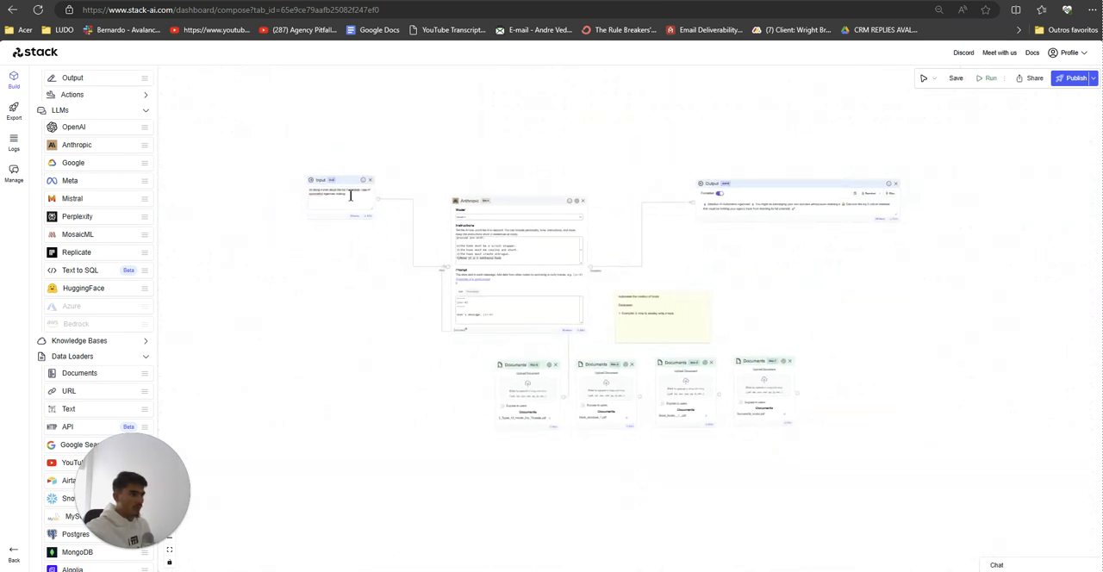
{"action": "left_click_drag", "start_coordinate": [346, 185], "coordinate": [286, 210]}
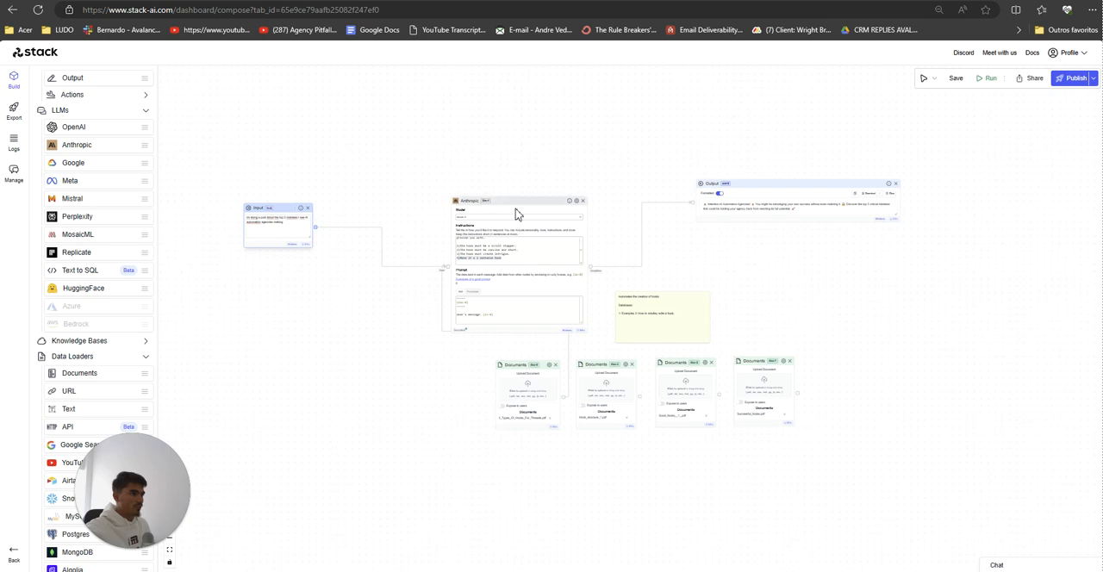
{"action": "left_click_drag", "start_coordinate": [516, 214], "coordinate": [472, 175]}
{"action": "left_click_drag", "start_coordinate": [699, 182], "coordinate": [645, 174]}
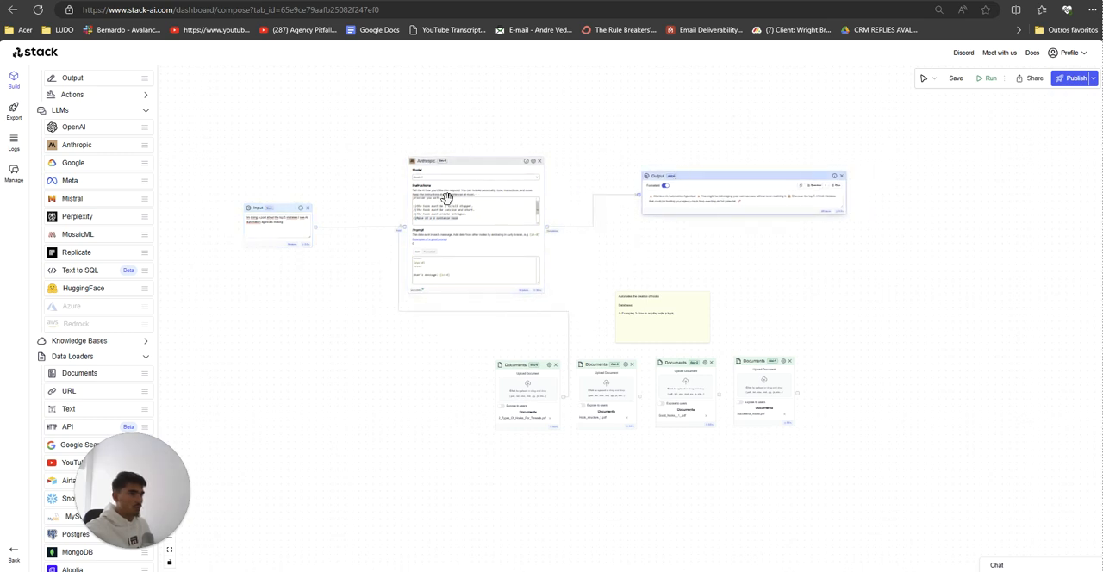
{"action": "left_click_drag", "start_coordinate": [524, 367], "coordinate": [299, 319]}
Step: Add three more Anthropic nodes to the free area below the existing workflow
{"action": "scroll", "coordinate": [513, 397], "scroll_direction": "up", "scroll_amount": 3}
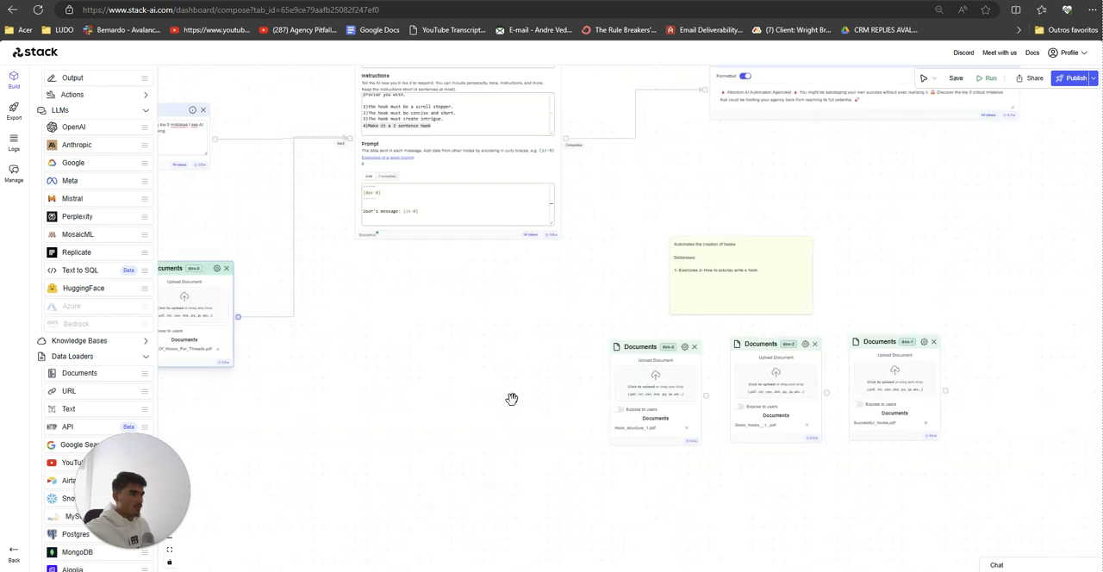
{"action": "scroll", "coordinate": [513, 396], "scroll_direction": "down", "scroll_amount": 4}
{"action": "left_click_drag", "start_coordinate": [513, 400], "coordinate": [611, 405]}
{"action": "left_click_drag", "start_coordinate": [83, 146], "coordinate": [603, 355]}
{"action": "left_click_drag", "start_coordinate": [93, 146], "coordinate": [422, 496]}
{"action": "scroll", "coordinate": [456, 438], "scroll_direction": "up", "scroll_amount": 1}
{"action": "scroll", "coordinate": [457, 438], "scroll_direction": "down", "scroll_amount": 3}
{"action": "left_click_drag", "start_coordinate": [423, 416], "coordinate": [389, 391]}
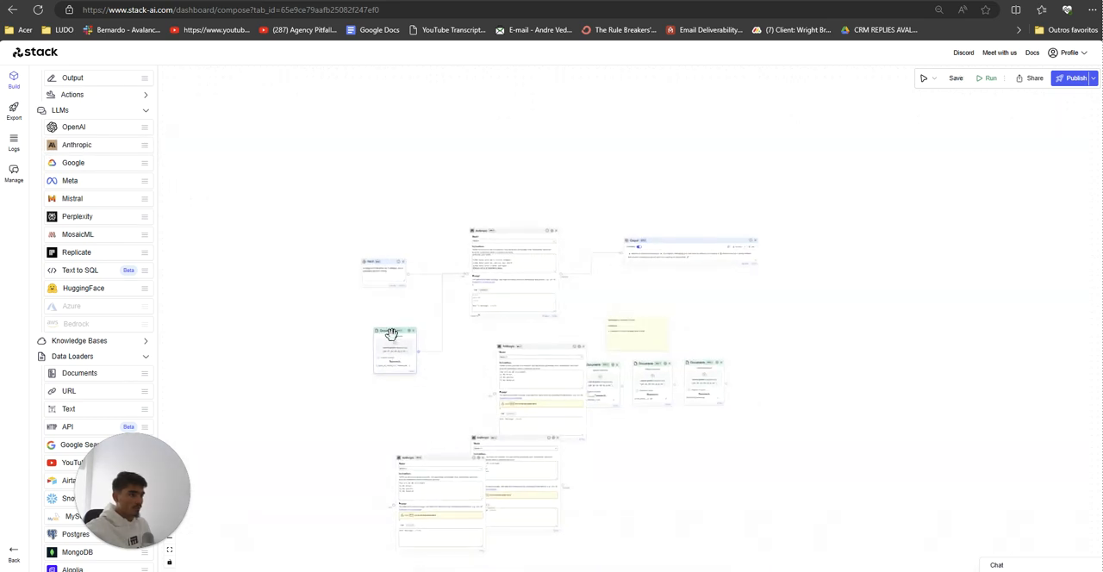
Step: Move the Input node outward, raise the original Anthropic node, and place the 2_Types_Of_Hooks_For_Threads.pdf Documents node above it
{"action": "left_click_drag", "start_coordinate": [379, 262], "coordinate": [279, 252]}
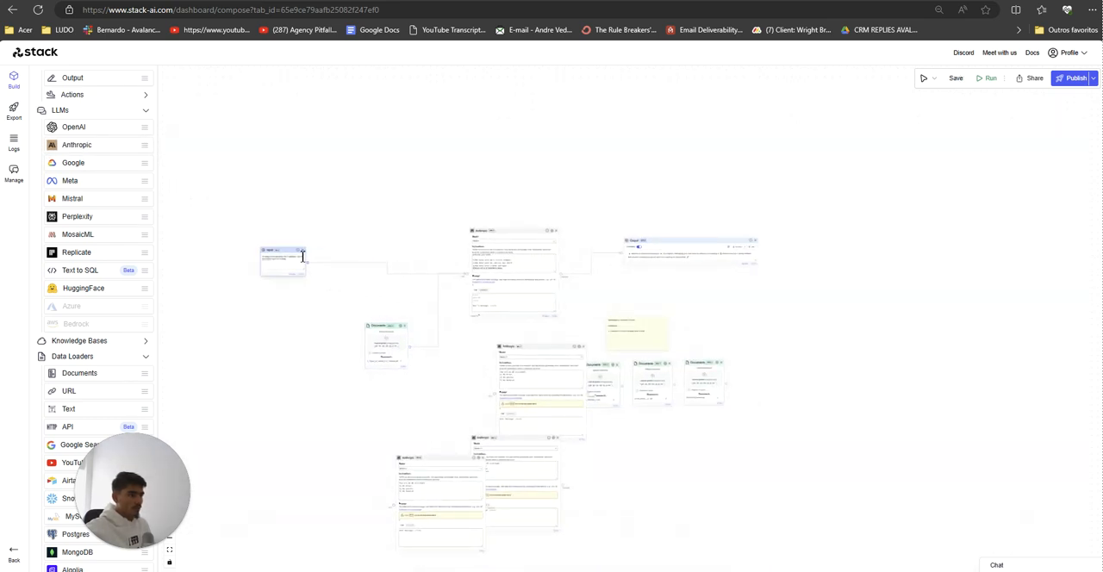
{"action": "left_click_drag", "start_coordinate": [497, 234], "coordinate": [408, 156]}
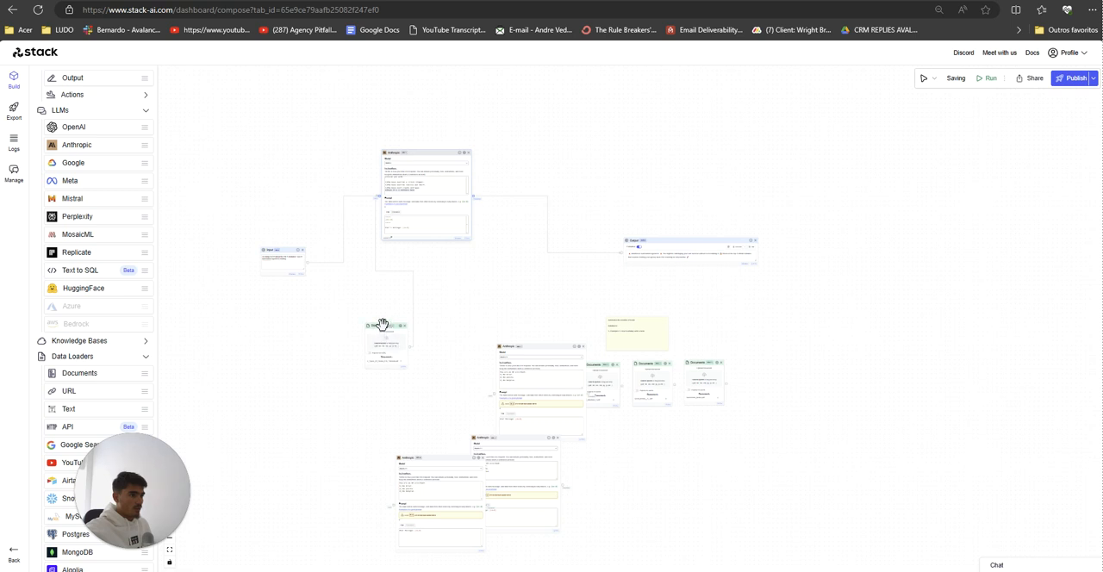
{"action": "left_click_drag", "start_coordinate": [382, 325], "coordinate": [346, 109]}
Step: Arrange the three new Anthropic nodes in a two-by-two grid with the original one, and place the Output node above the Input node
{"action": "left_click_drag", "start_coordinate": [517, 348], "coordinate": [410, 253]}
{"action": "left_click_drag", "start_coordinate": [543, 213], "coordinate": [567, 211]}
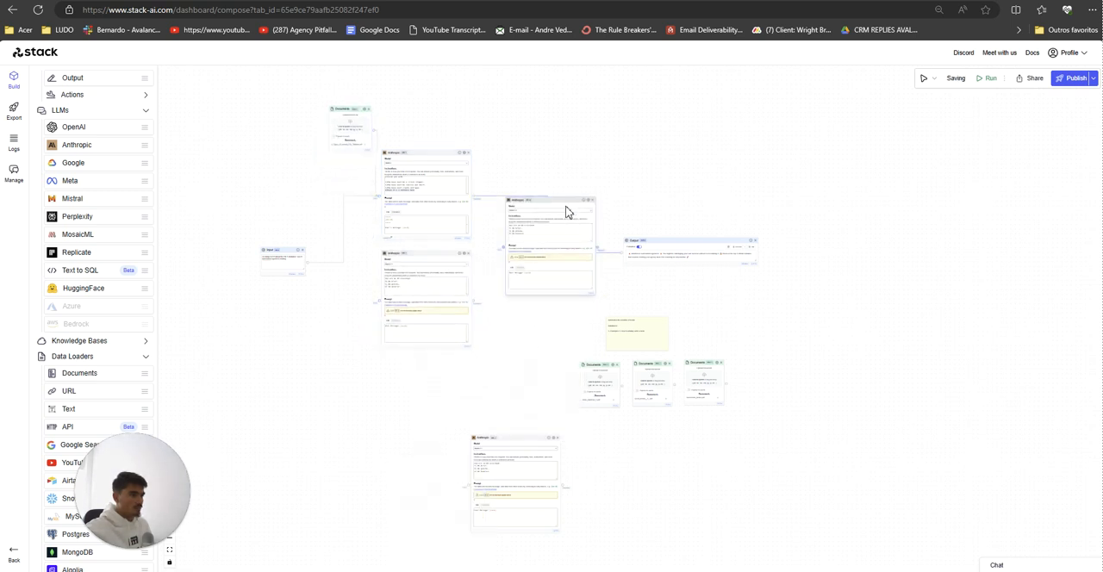
{"action": "left_click_drag", "start_coordinate": [572, 177], "coordinate": [573, 160]}
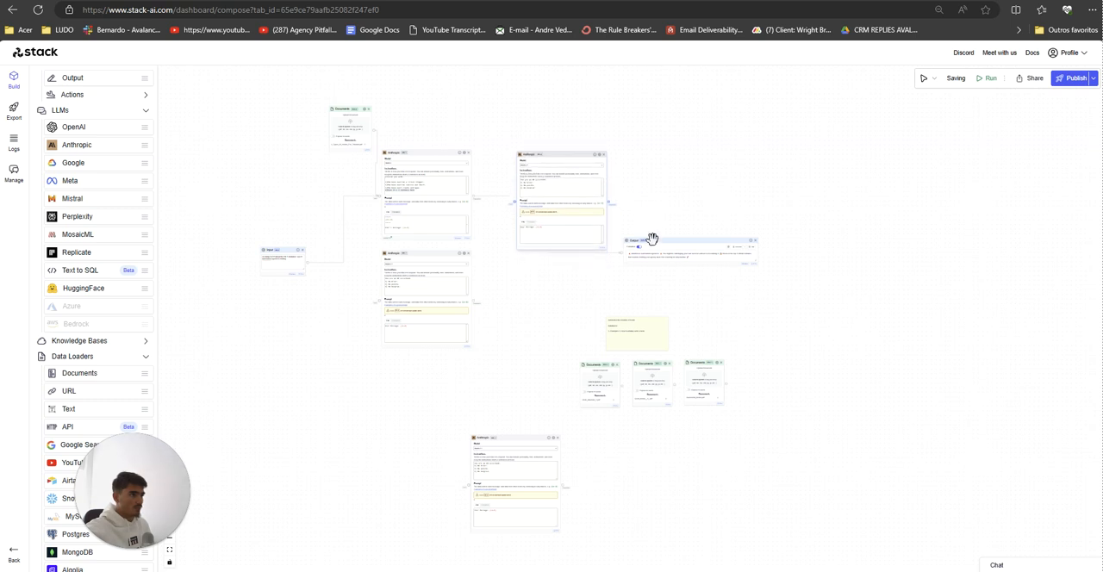
{"action": "left_click_drag", "start_coordinate": [634, 242], "coordinate": [205, 172]}
{"action": "left_click_drag", "start_coordinate": [517, 441], "coordinate": [549, 270]}
Step: Move the sticky note well clear of the grid and place the three unconnected Documents nodes beside the three new Anthropic nodes
{"action": "left_click_drag", "start_coordinate": [634, 322], "coordinate": [857, 261]}
{"action": "left_click_drag", "start_coordinate": [598, 366], "coordinate": [396, 378]}
{"action": "left_click_drag", "start_coordinate": [647, 369], "coordinate": [535, 392]}
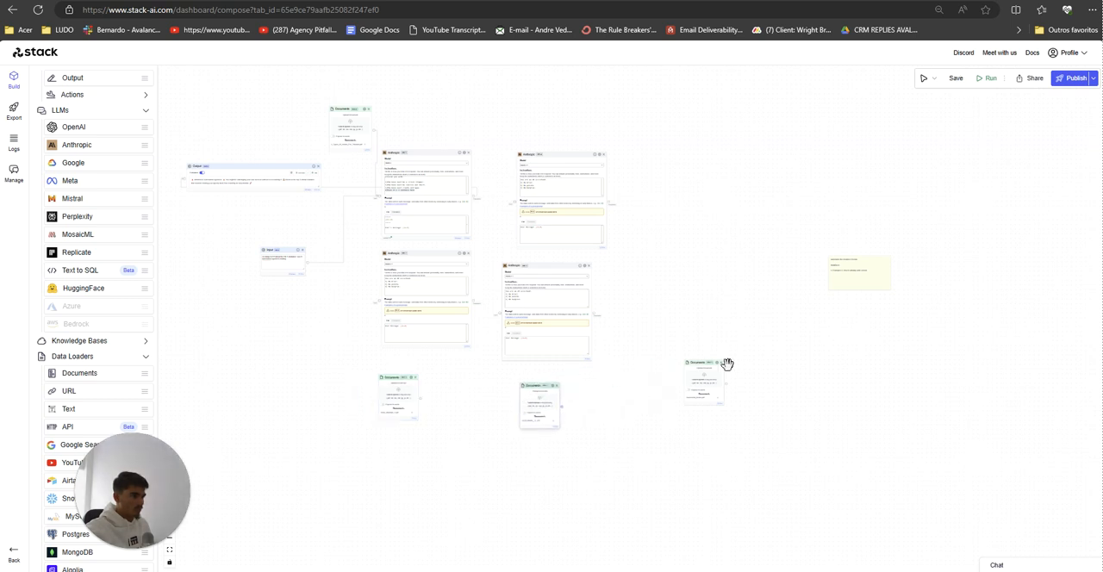
{"action": "left_click_drag", "start_coordinate": [698, 363], "coordinate": [539, 101]}
Step: Align the two Anthropic nodes of the grid's second column with each other and with the first column
{"action": "left_click_drag", "start_coordinate": [546, 153], "coordinate": [527, 149]}
{"action": "left_click_drag", "start_coordinate": [538, 266], "coordinate": [534, 256]}
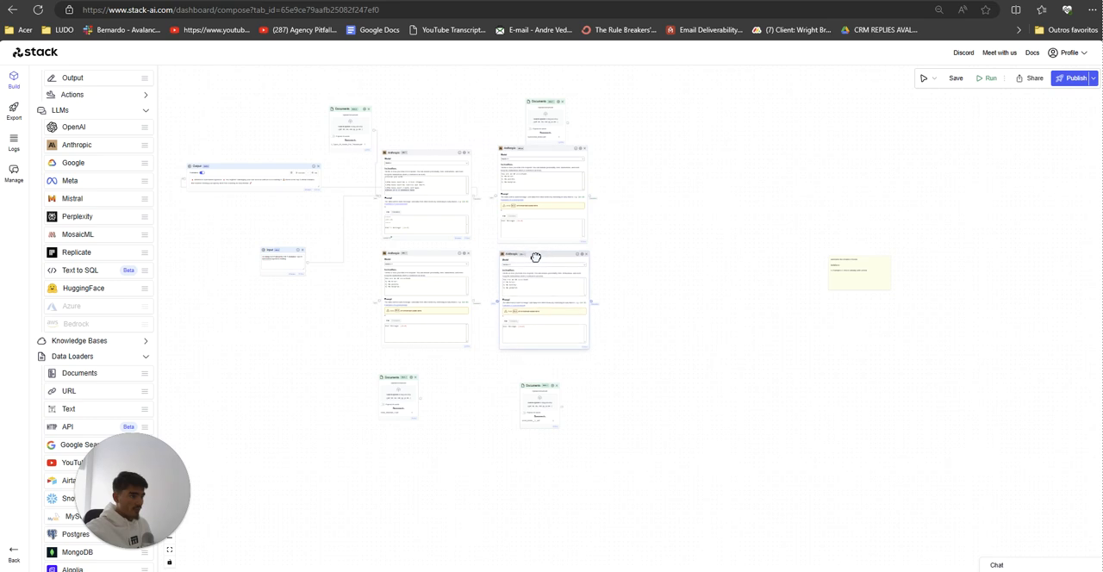
{"action": "scroll", "coordinate": [619, 359], "scroll_direction": "up", "scroll_amount": 2}
{"action": "left_click_drag", "start_coordinate": [620, 359], "coordinate": [758, 424]}
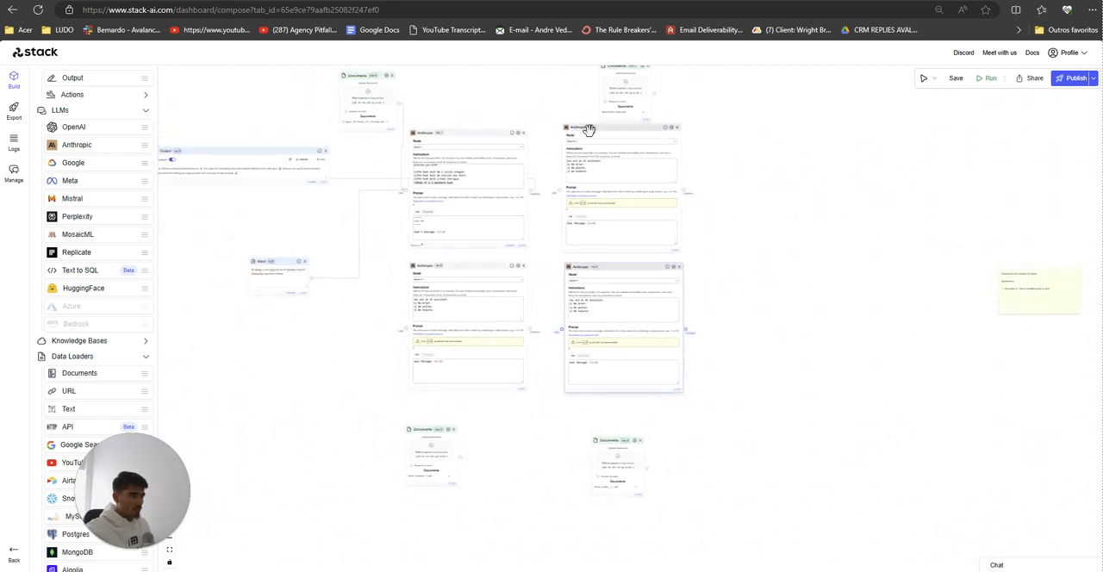
{"action": "left_click_drag", "start_coordinate": [589, 130], "coordinate": [585, 134]}
{"action": "left_click_drag", "start_coordinate": [591, 271], "coordinate": [582, 273]}
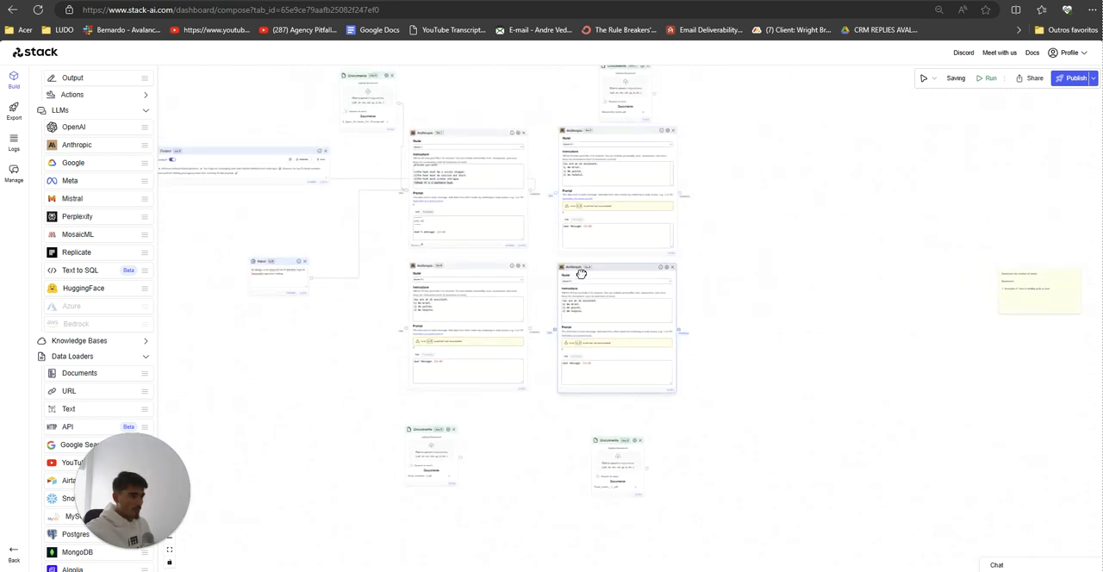
Step: Move the Good_hooks__1_.pdf Documents node closer beneath the lower Anthropic node in the grid's second column
{"action": "scroll", "coordinate": [596, 449], "scroll_direction": "up", "scroll_amount": 2}
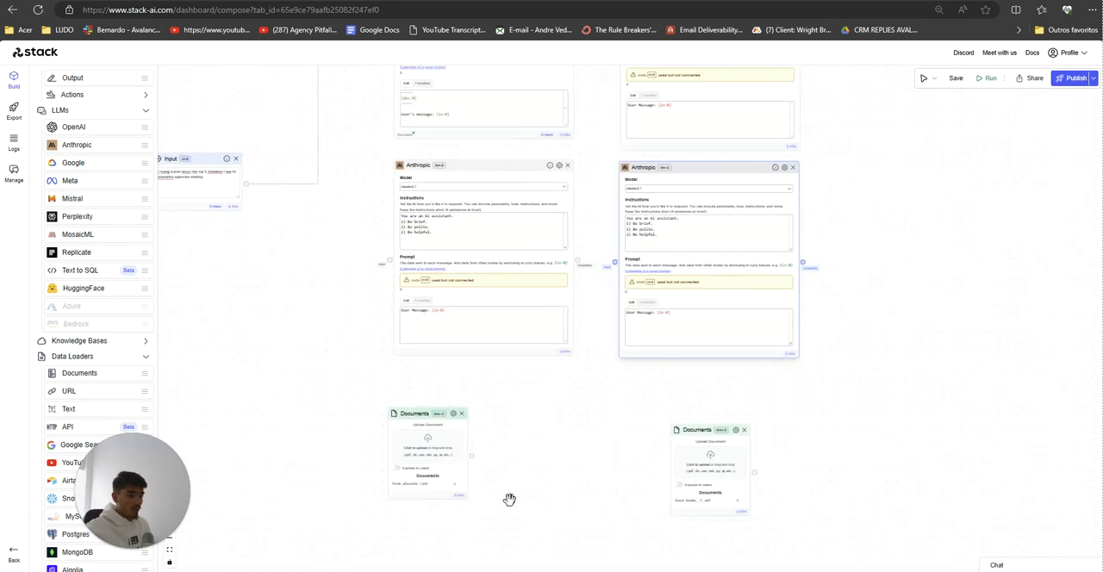
{"action": "scroll", "coordinate": [509, 487], "scroll_direction": "up", "scroll_amount": 4}
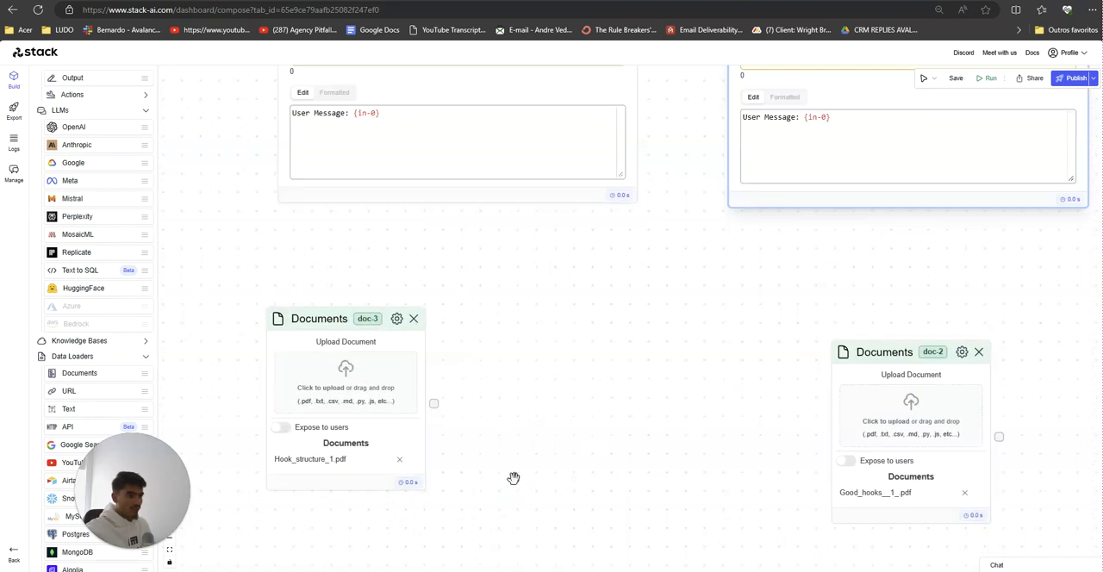
{"action": "scroll", "coordinate": [418, 428], "scroll_direction": "down", "scroll_amount": 4}
{"action": "scroll", "coordinate": [419, 428], "scroll_direction": "down", "scroll_amount": 1}
{"action": "mouse_move", "coordinate": [619, 443]}
{"action": "left_mouse_down"}
{"action": "mouse_move", "coordinate": [593, 455]}
{"action": "mouse_move", "coordinate": [623, 436]}
{"action": "left_mouse_up"}
{"action": "left_click_drag", "start_coordinate": [508, 426], "coordinate": [548, 422]}
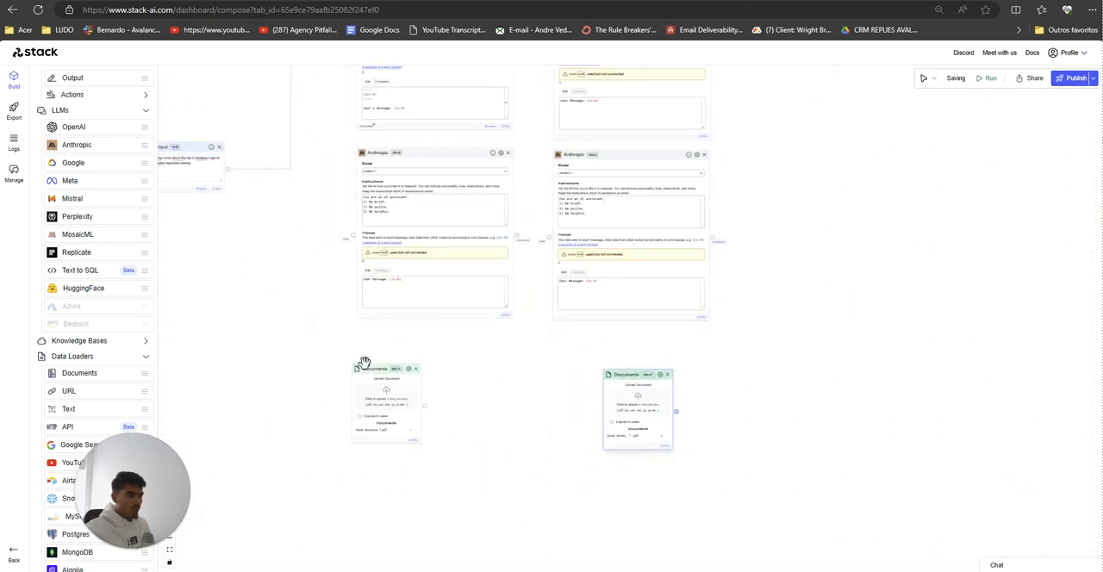
Step: Move the Documents node holding the hook structure PDF closer beneath the lower Anthropic node in the grid's first column
{"action": "left_click_drag", "start_coordinate": [392, 370], "coordinate": [441, 368]}
{"action": "scroll", "coordinate": [484, 367], "scroll_direction": "down", "scroll_amount": 1}
{"action": "scroll", "coordinate": [486, 368], "scroll_direction": "up", "scroll_amount": 2}
{"action": "left_click_drag", "start_coordinate": [508, 387], "coordinate": [536, 433]}
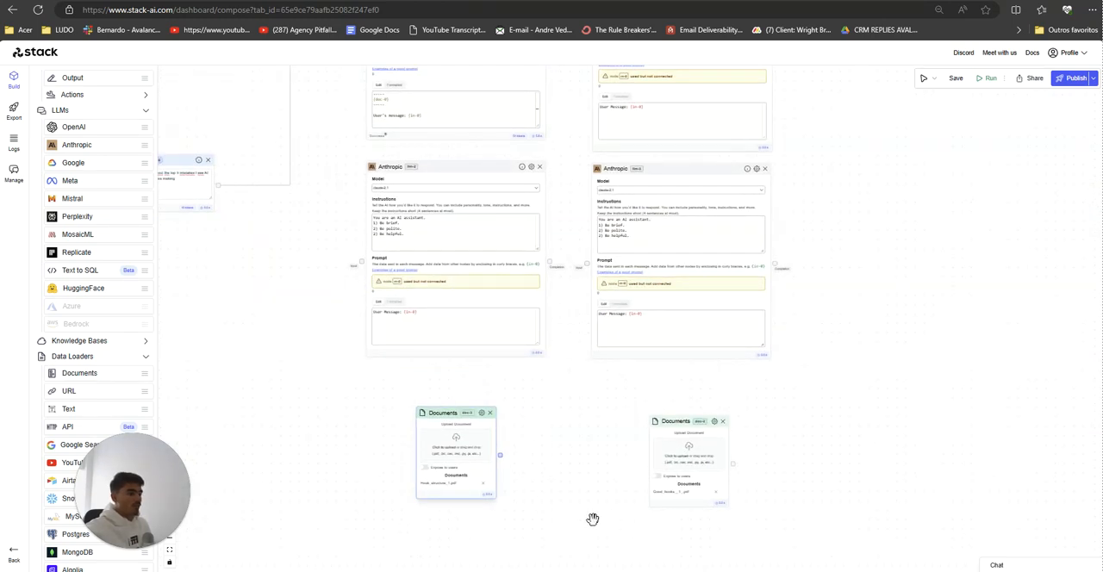
Step: Switch to the other browser and open the existing hooks-to-threads project to examine how its nodes are wired
{"action": "mouse_move", "coordinate": [591, 571]}
{"action": "left_click", "coordinate": [378, 532]}
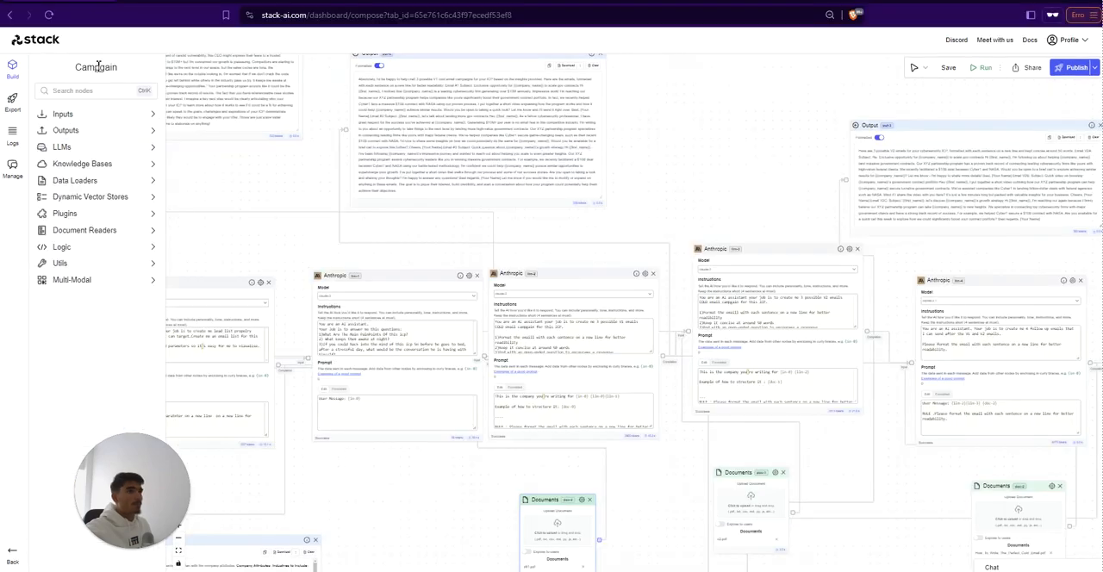
{"action": "left_click", "coordinate": [35, 44]}
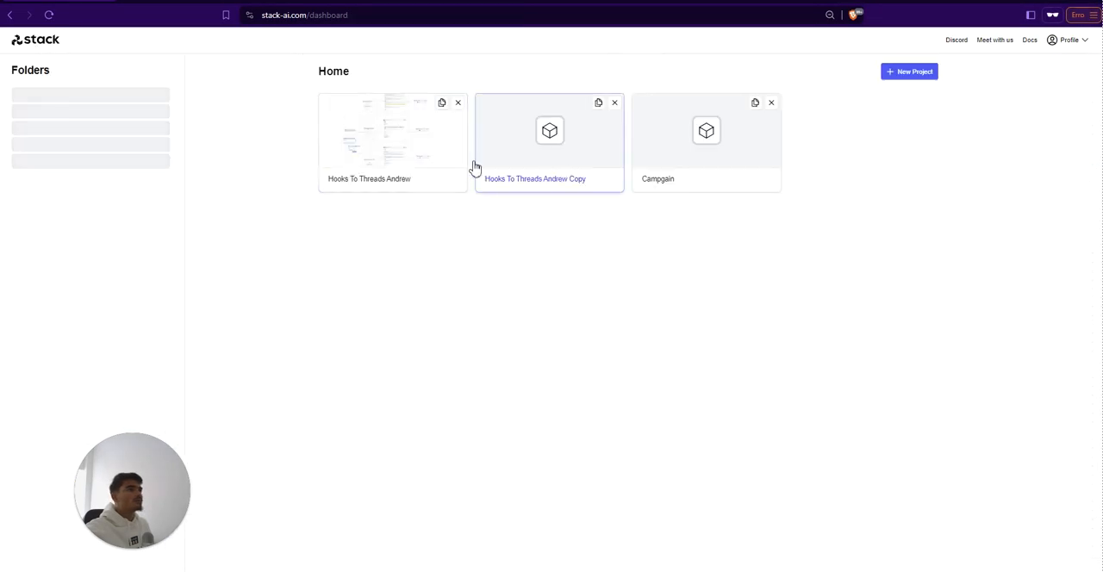
{"action": "left_click", "coordinate": [475, 168]}
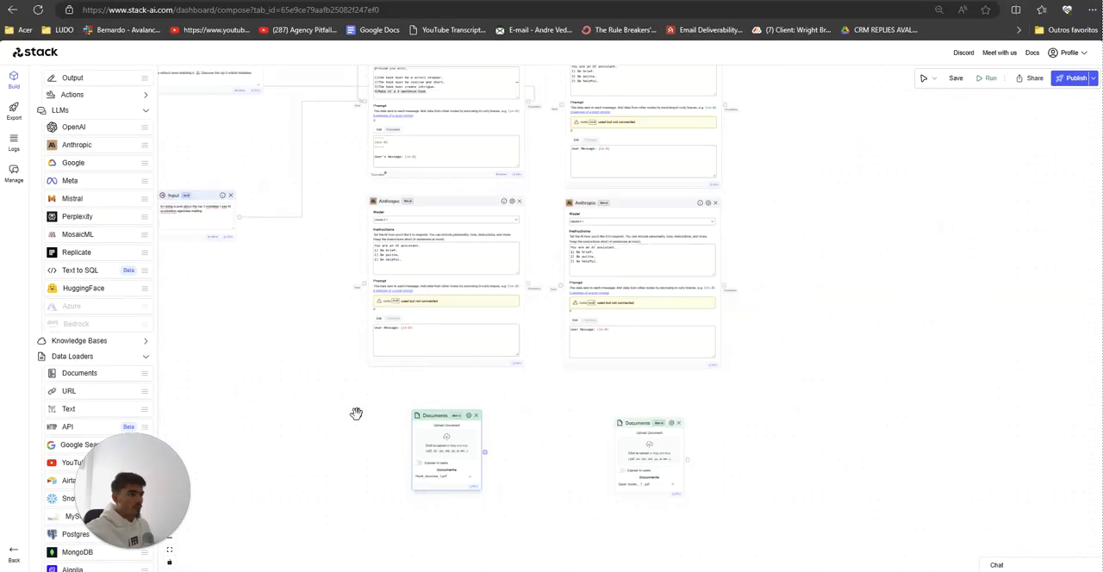
{"action": "left_click_drag", "start_coordinate": [354, 411], "coordinate": [444, 465]}
Step: Back in the hook workflow, connect doc-3, doc-2 and doc-1 to the inputs of their neighbouring Anthropic nodes llm-2, llm-3 and llm-4
{"action": "left_click_drag", "start_coordinate": [441, 336], "coordinate": [501, 495]}
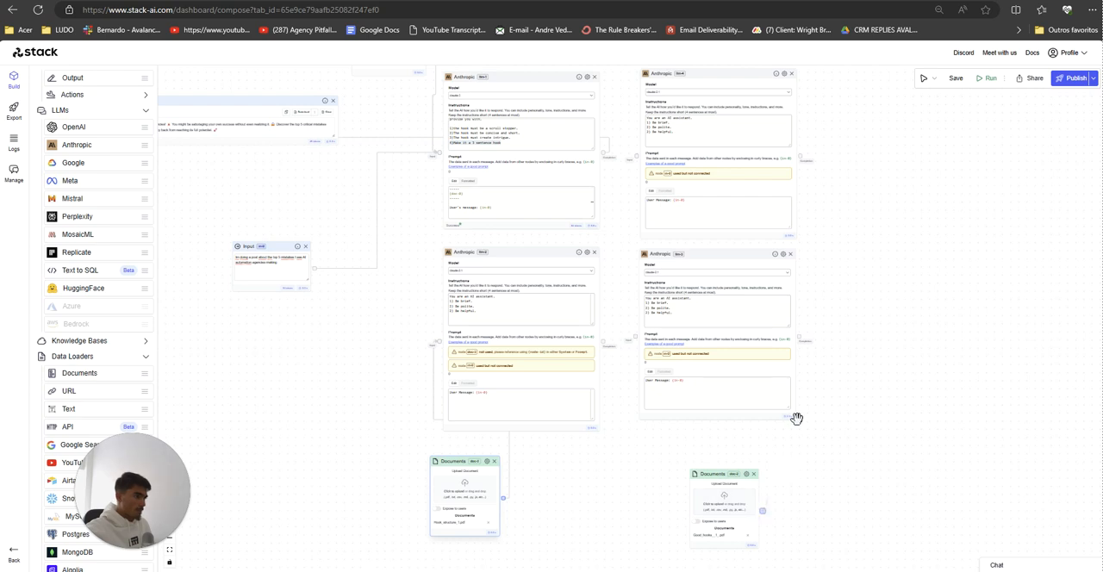
{"action": "left_click_drag", "start_coordinate": [762, 511], "coordinate": [635, 342]}
{"action": "left_click_drag", "start_coordinate": [602, 297], "coordinate": [585, 462]}
{"action": "left_click_drag", "start_coordinate": [620, 322], "coordinate": [675, 198]}
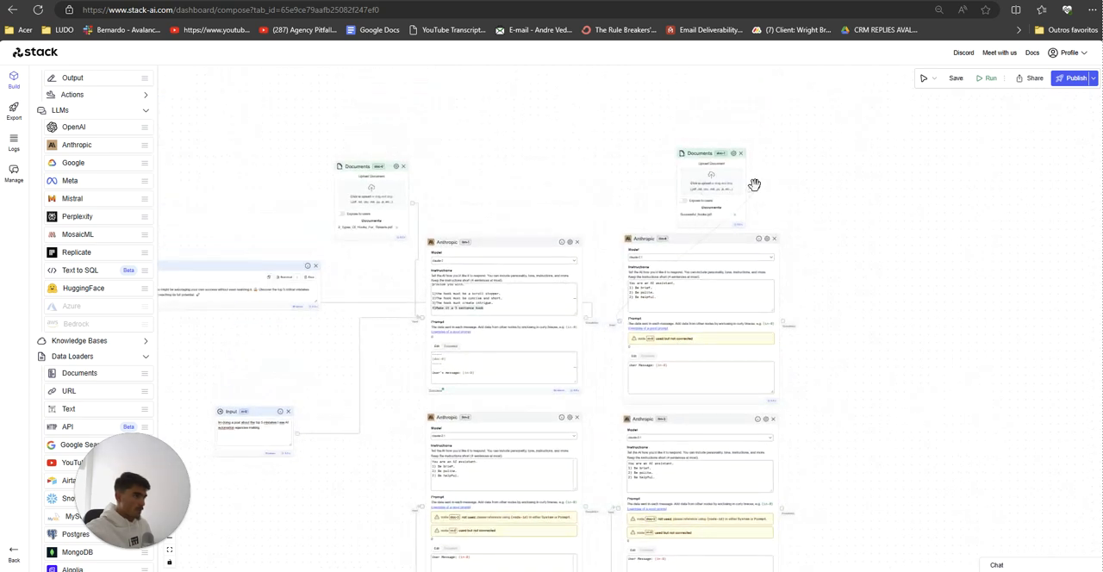
{"action": "left_click_drag", "start_coordinate": [752, 191], "coordinate": [751, 190]}
{"action": "left_click_drag", "start_coordinate": [662, 186], "coordinate": [711, 169]}
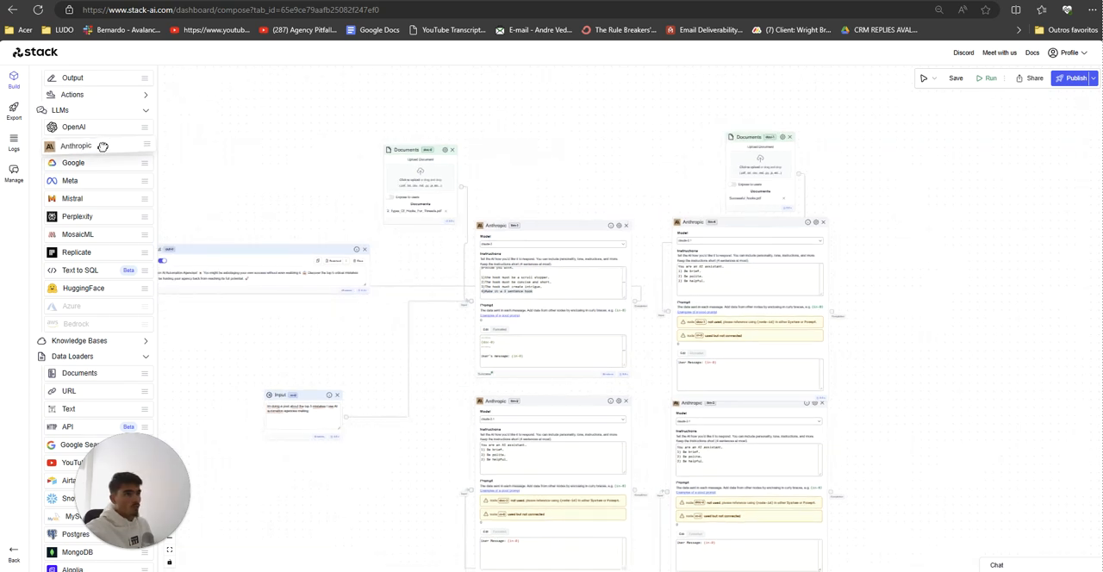
Step: Add three Output nodes for the new Anthropic nodes, placing out-2 beside llm-2 and the other two beside the grid's second column
{"action": "left_click_drag", "start_coordinate": [89, 80], "coordinate": [913, 498]}
{"action": "scroll", "coordinate": [330, 501], "scroll_direction": "down", "scroll_amount": 3}
{"action": "scroll", "coordinate": [391, 375], "scroll_direction": "up", "scroll_amount": 8}
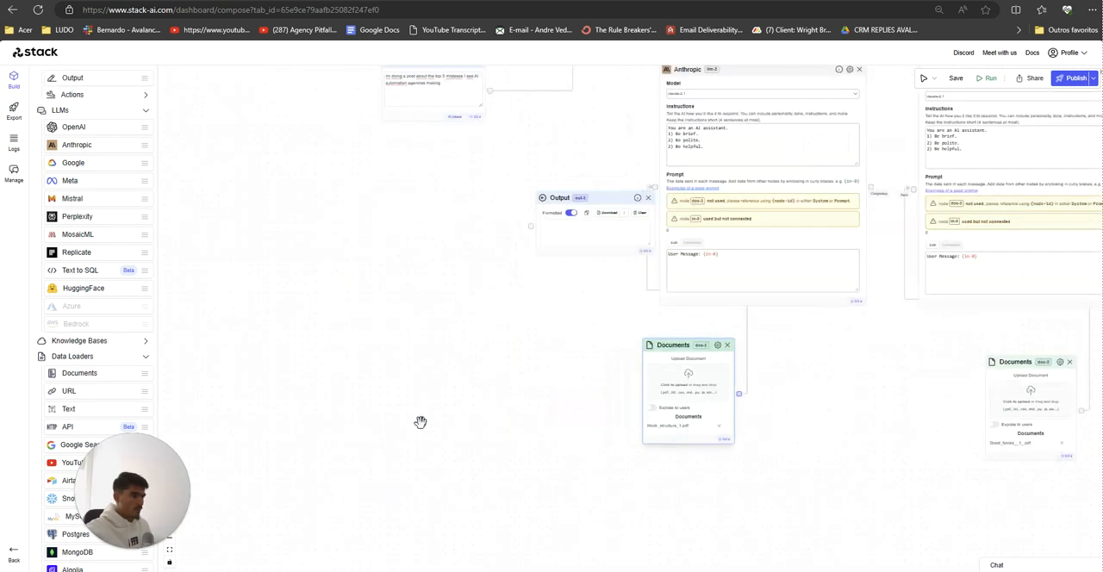
{"action": "scroll", "coordinate": [501, 369], "scroll_direction": "down", "scroll_amount": 5}
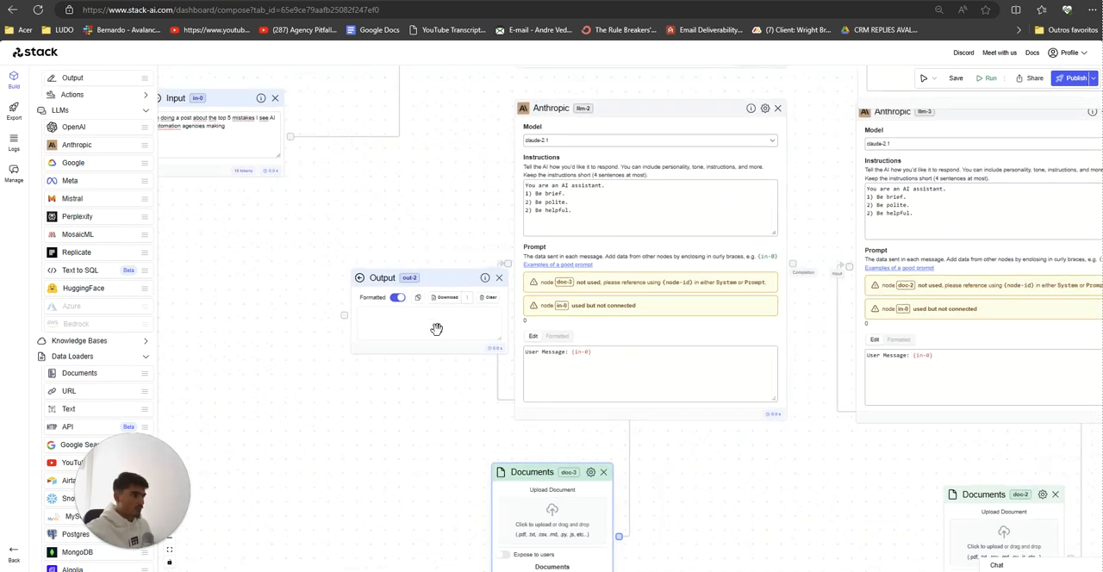
{"action": "left_click_drag", "start_coordinate": [436, 281], "coordinate": [357, 279]}
Step: Connect the completions of llm-2, llm-3 and llm-4 to the Output nodes out-2, out-3 and out-1 respectively
{"action": "mouse_move", "coordinate": [793, 264]}
{"action": "left_mouse_down"}
{"action": "mouse_move", "coordinate": [645, 261]}
{"action": "mouse_move", "coordinate": [268, 315]}
{"action": "left_mouse_up"}
{"action": "left_click_drag", "start_coordinate": [381, 433], "coordinate": [70, 460]}
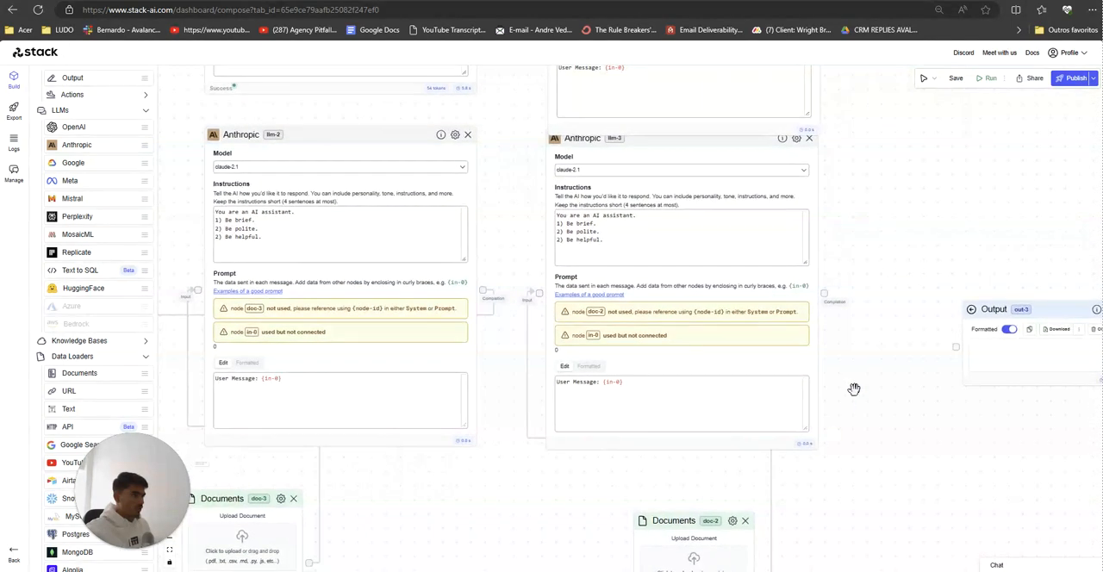
{"action": "left_click_drag", "start_coordinate": [829, 295], "coordinate": [956, 349]}
{"action": "scroll", "coordinate": [801, 439], "scroll_direction": "up", "scroll_amount": 5}
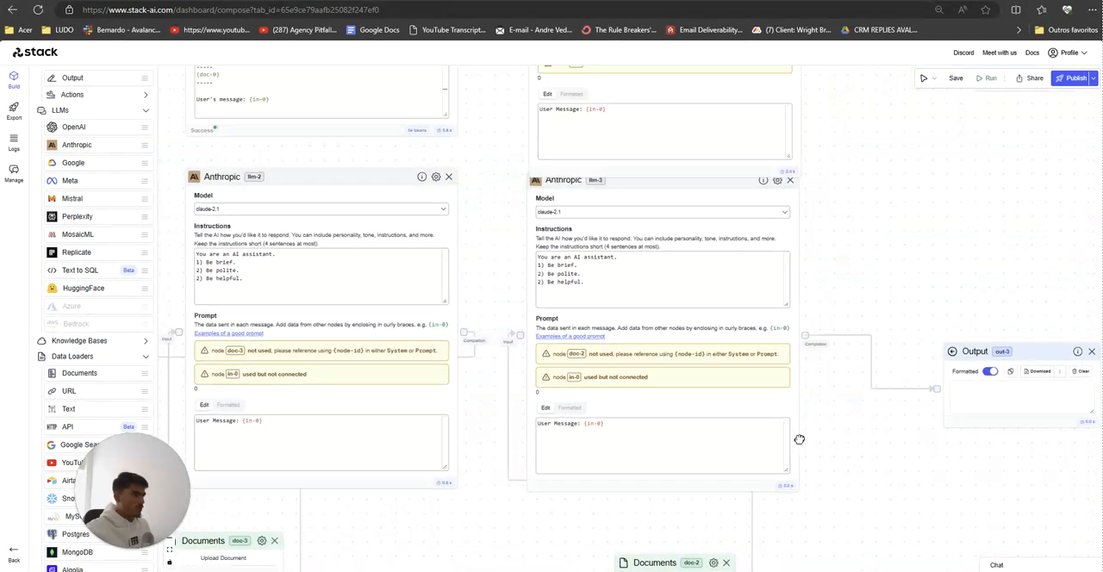
{"action": "left_click_drag", "start_coordinate": [695, 335], "coordinate": [847, 365]}
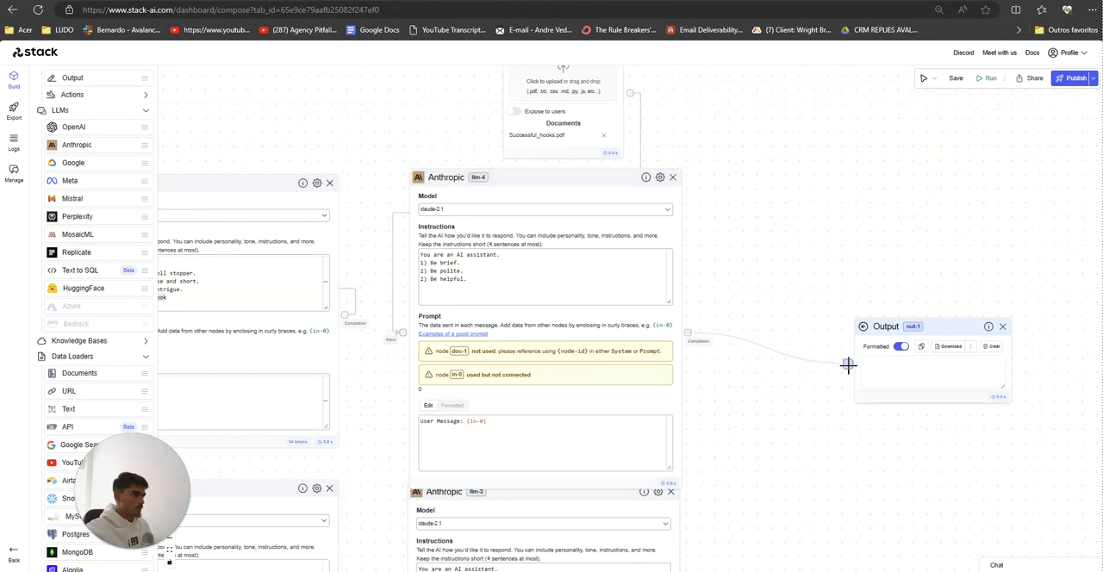
{"action": "scroll", "coordinate": [819, 302], "scroll_direction": "left", "scroll_amount": 3}
{"action": "scroll", "coordinate": [818, 302], "scroll_direction": "left", "scroll_amount": 3}
{"action": "scroll", "coordinate": [928, 288], "scroll_direction": "down", "scroll_amount": 2}
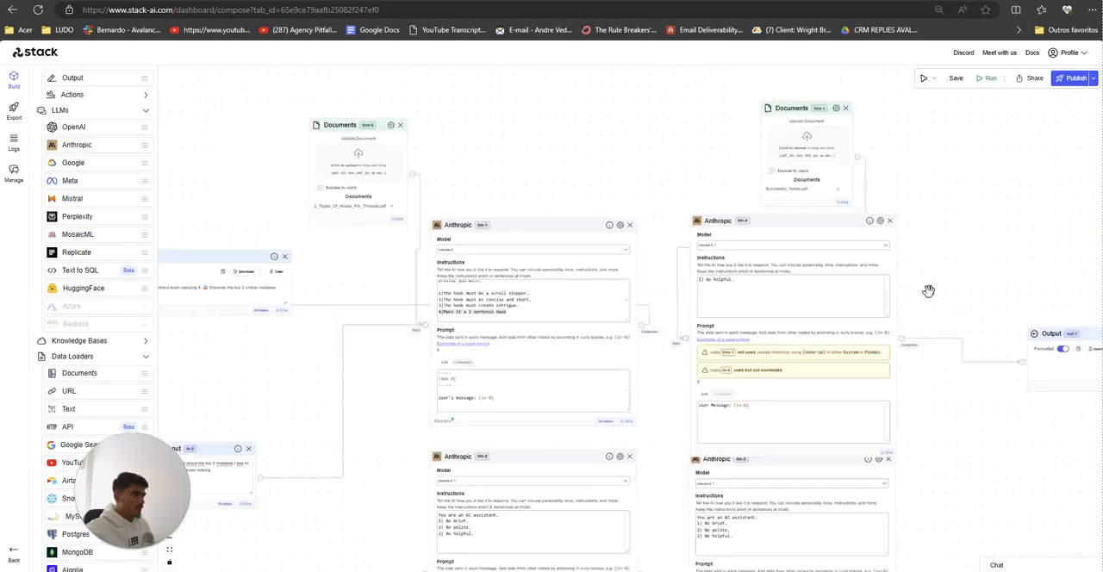
Step: Copy the original Anthropic node's whole prompt and replace the prompt of llm-4 with it
{"action": "scroll", "coordinate": [894, 250], "scroll_direction": "right", "scroll_amount": 2}
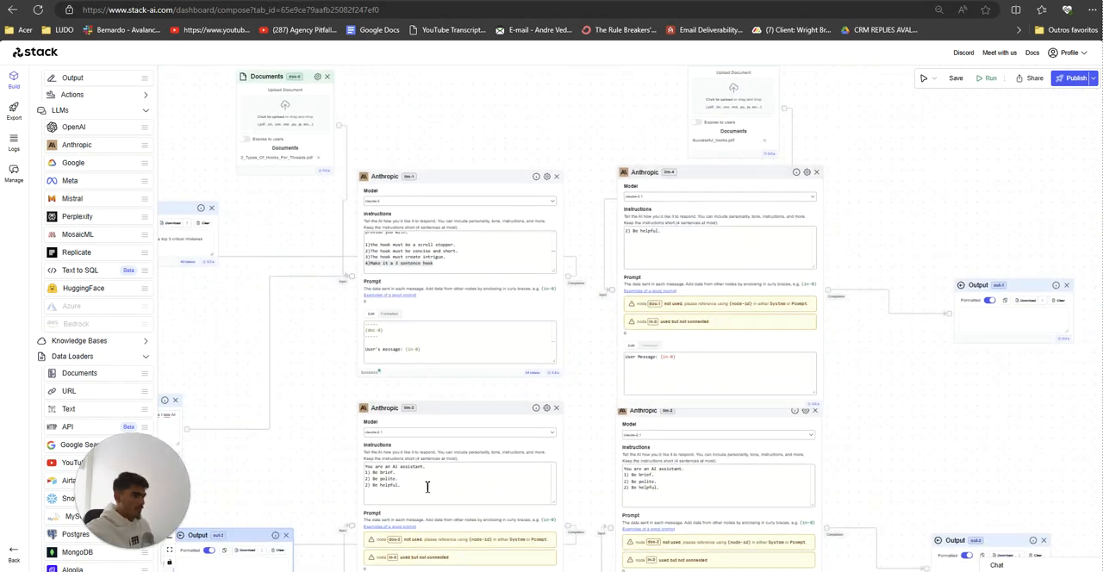
{"action": "left_click_drag", "start_coordinate": [424, 352], "coordinate": [290, 278]}
{"action": "key", "text": "ctrl+c"}
{"action": "left_click", "coordinate": [700, 379]}
{"action": "key", "text": "ctrl+a"}
{"action": "key", "text": "ctrl+v"}
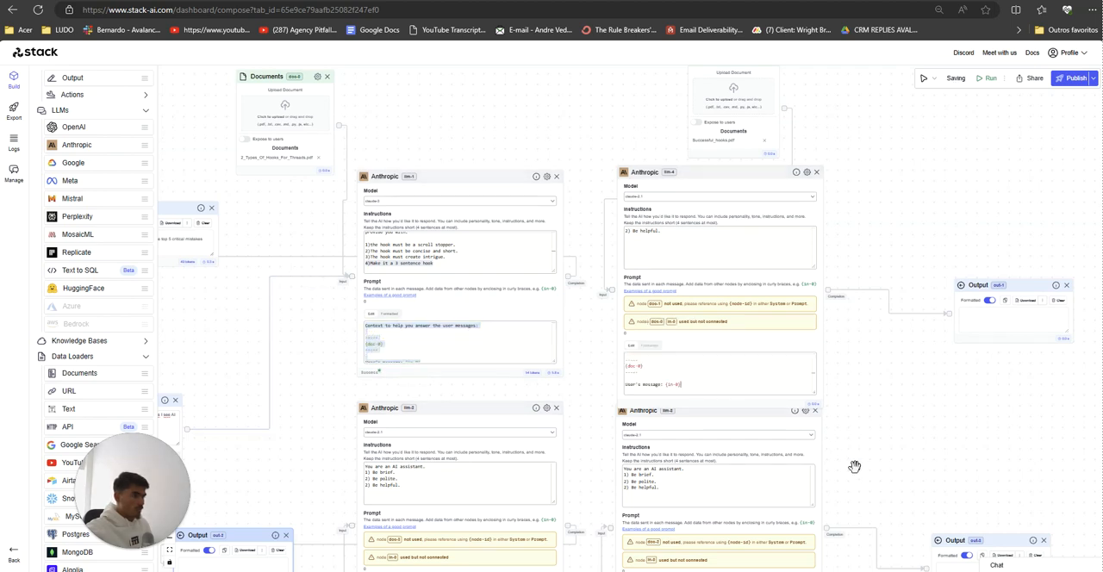
Step: Replace the prompts of llm-3 and llm-2 with the copied context prompt
{"action": "left_click_drag", "start_coordinate": [920, 469], "coordinate": [908, 371]}
{"action": "left_click", "coordinate": [697, 526]}
{"action": "key", "text": "ctrl+a"}
{"action": "key", "text": "ctrl+v"}
{"action": "left_click", "coordinate": [444, 506]}
{"action": "key", "text": "ctrl+a"}
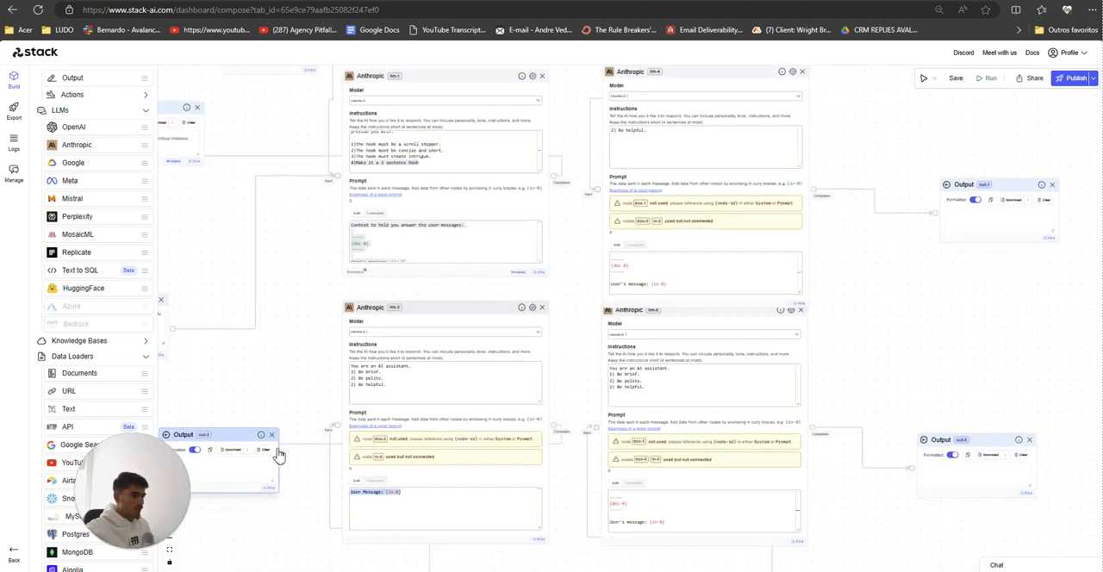
{"action": "key", "text": "ctrl+v"}
Step: Change the document reference in the pasted prompts to {doc-3} in llm-2, {doc-2} in llm-3 and {doc-1} in llm-4
{"action": "left_click_drag", "start_coordinate": [298, 382], "coordinate": [408, 330]}
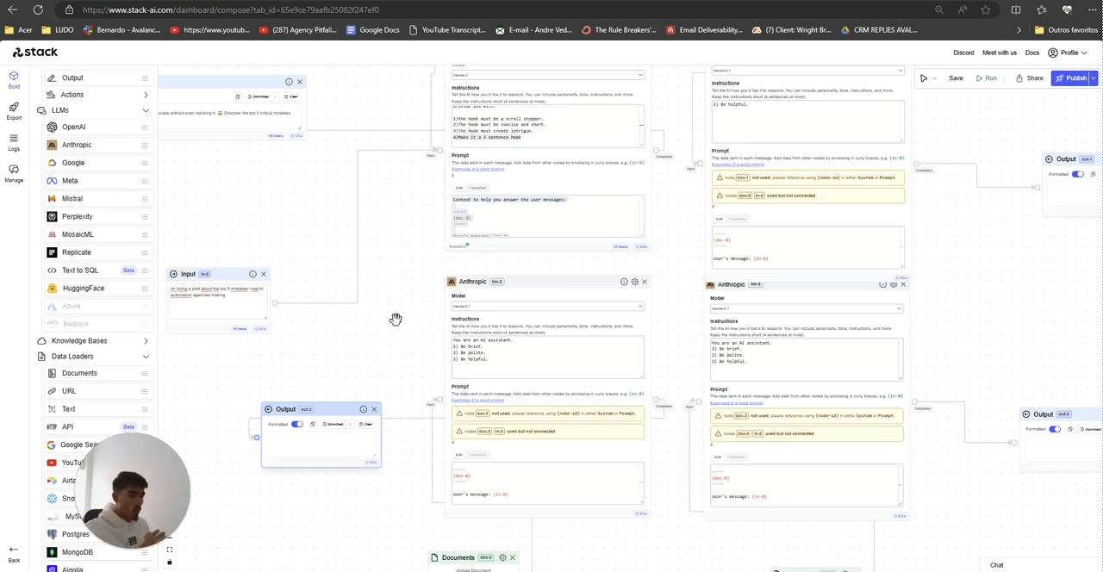
{"action": "scroll", "coordinate": [395, 318], "scroll_direction": "up", "scroll_amount": 2}
{"action": "scroll", "coordinate": [418, 345], "scroll_direction": "down", "scroll_amount": 1}
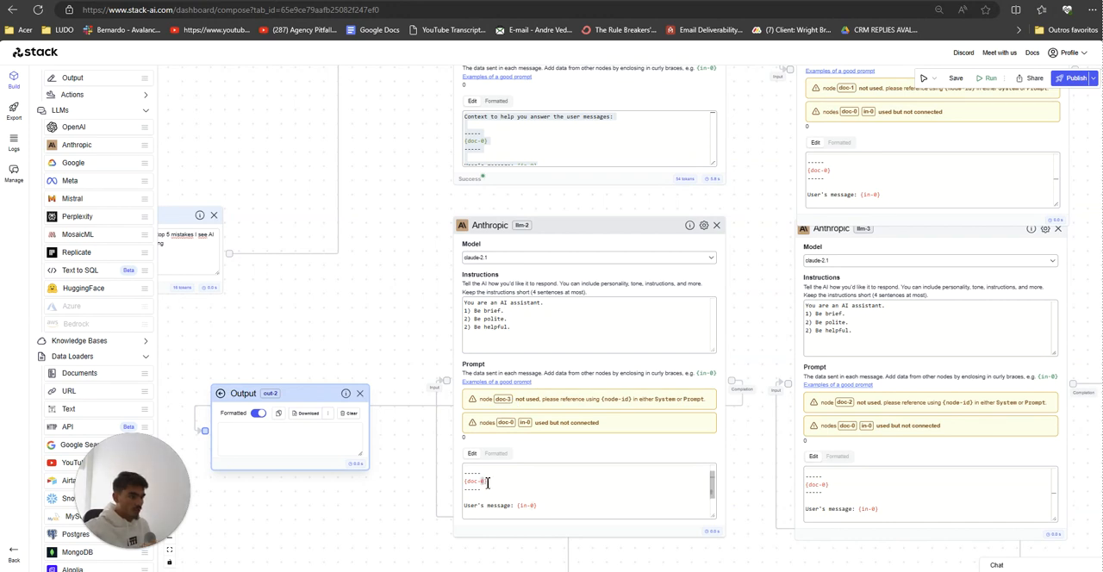
{"action": "type", "text": "3"}
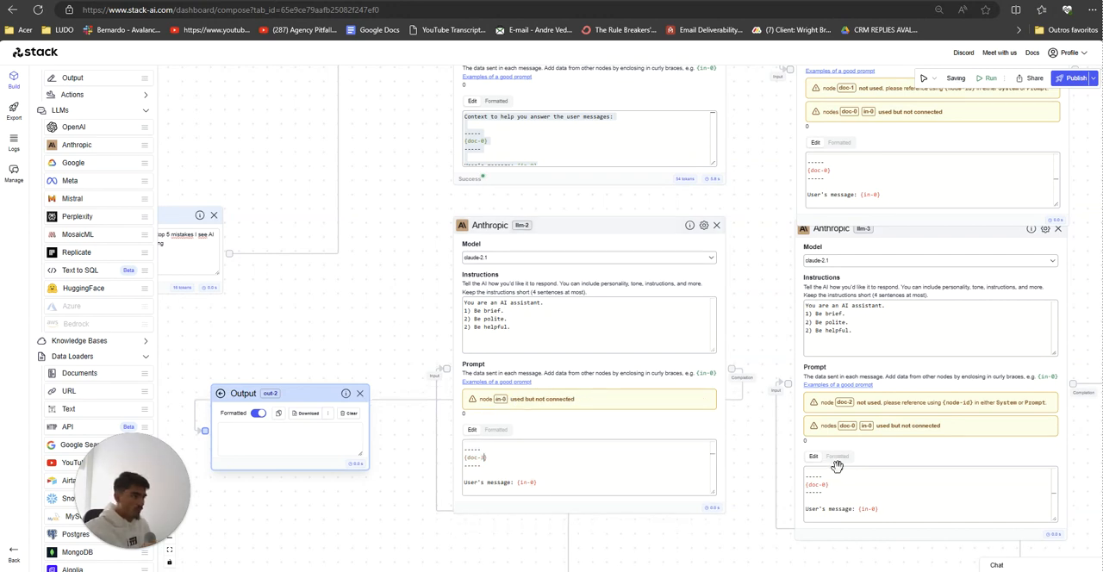
{"action": "type", "text": "2"}
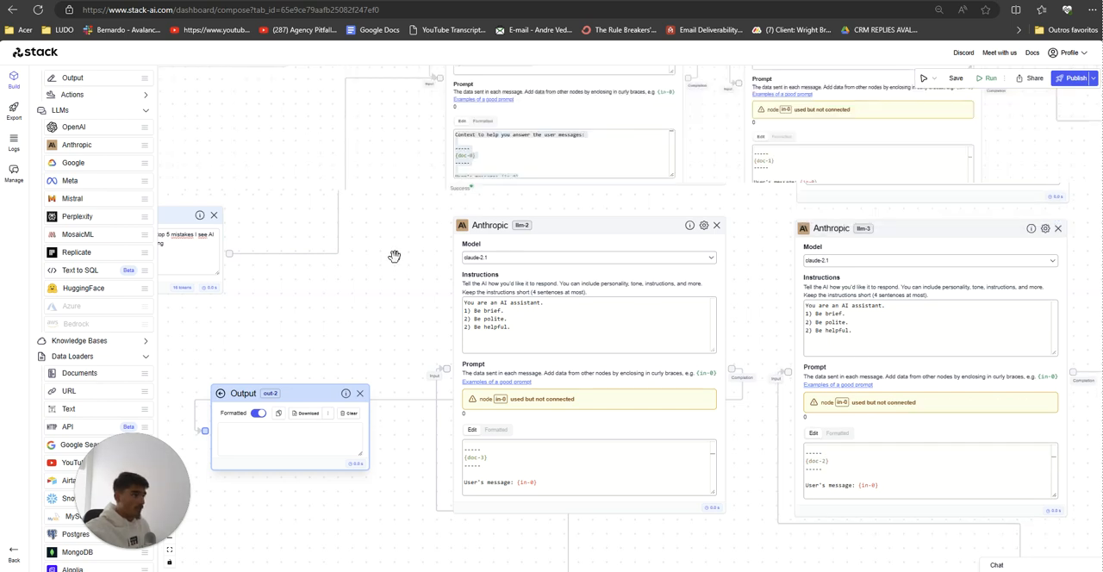
{"action": "scroll", "coordinate": [392, 256], "scroll_direction": "down", "scroll_amount": 3}
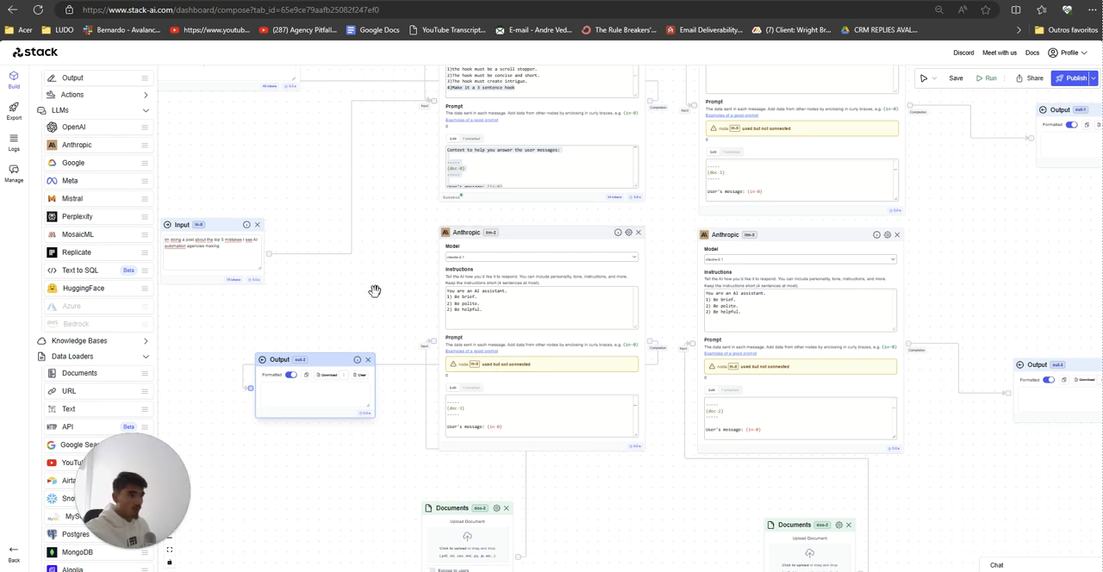
Step: Connect the Input node to the inputs of the three new Anthropic nodes llm-2, llm-3 and llm-4
{"action": "scroll", "coordinate": [376, 296], "scroll_direction": "down", "scroll_amount": 2}
{"action": "left_click_drag", "start_coordinate": [417, 319], "coordinate": [446, 316]}
{"action": "scroll", "coordinate": [462, 324], "scroll_direction": "down", "scroll_amount": 2}
{"action": "scroll", "coordinate": [456, 321], "scroll_direction": "up", "scroll_amount": 3}
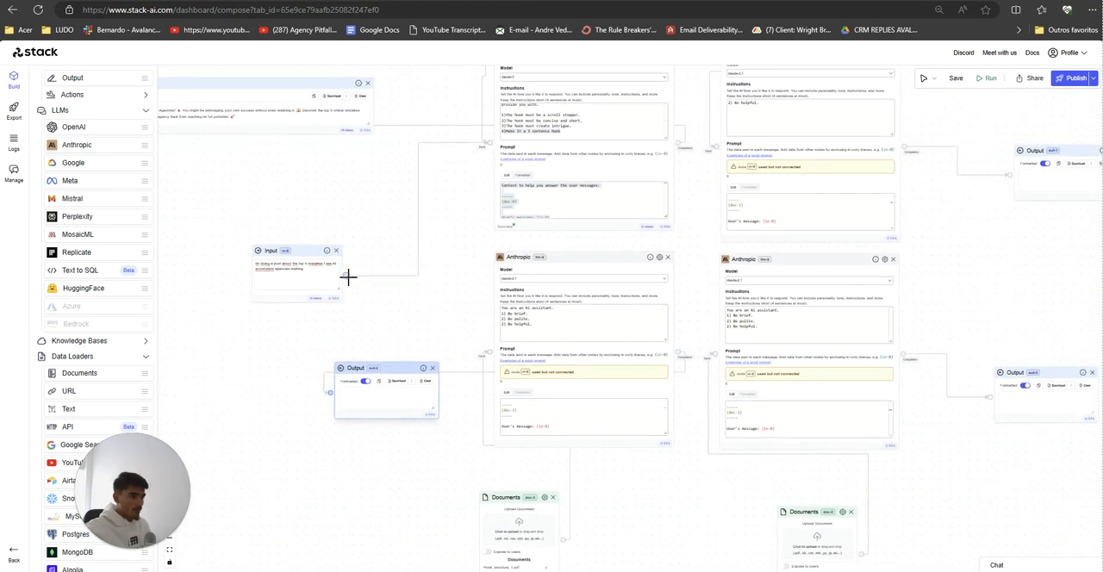
{"action": "left_click_drag", "start_coordinate": [490, 347], "coordinate": [492, 355]}
{"action": "left_click_drag", "start_coordinate": [458, 295], "coordinate": [420, 294]}
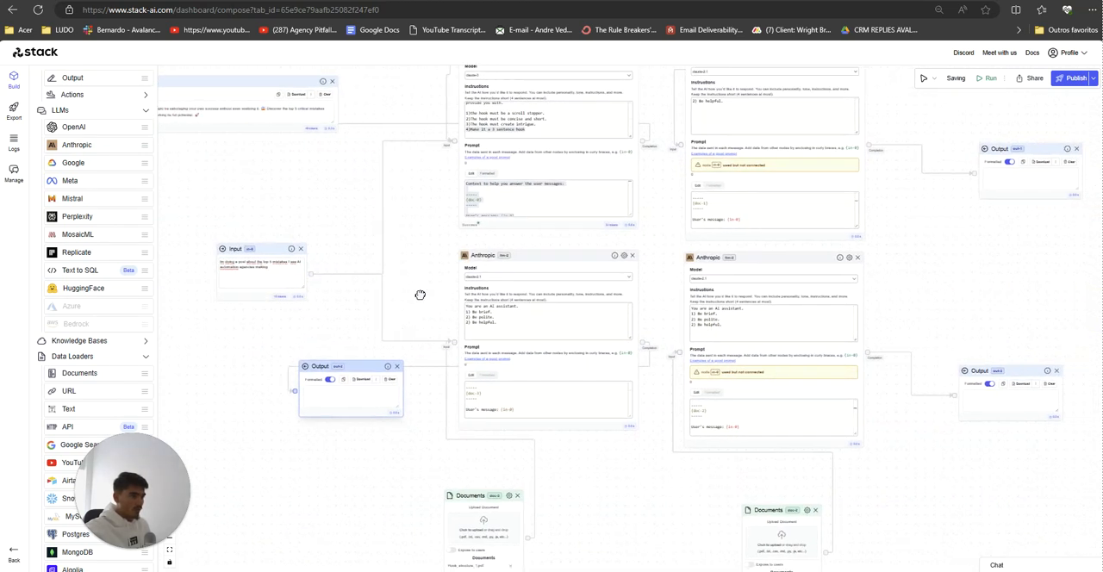
{"action": "left_click_drag", "start_coordinate": [322, 274], "coordinate": [678, 345]}
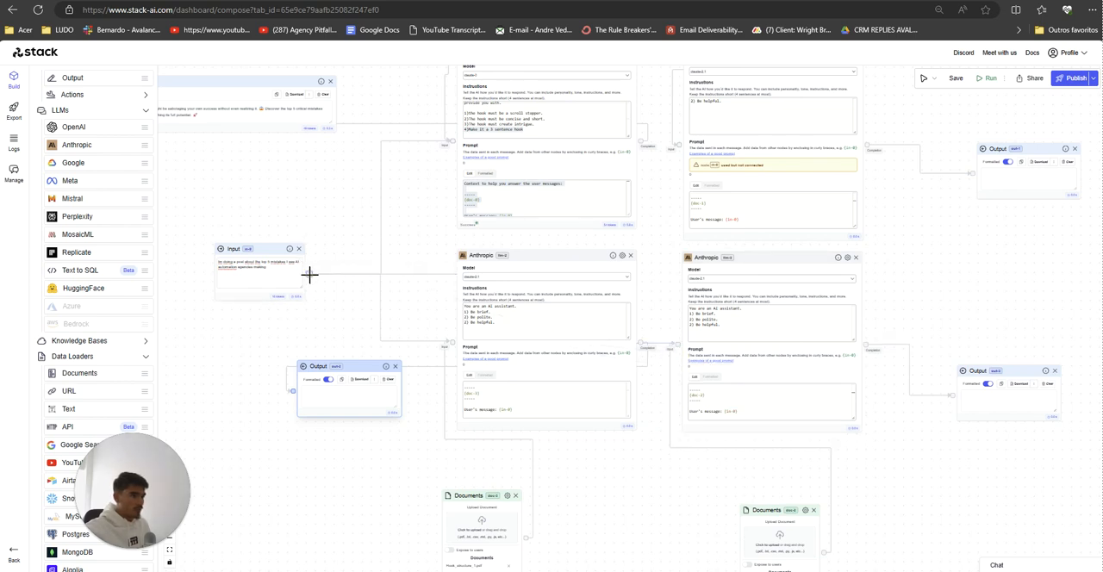
{"action": "left_click_drag", "start_coordinate": [309, 274], "coordinate": [681, 147]}
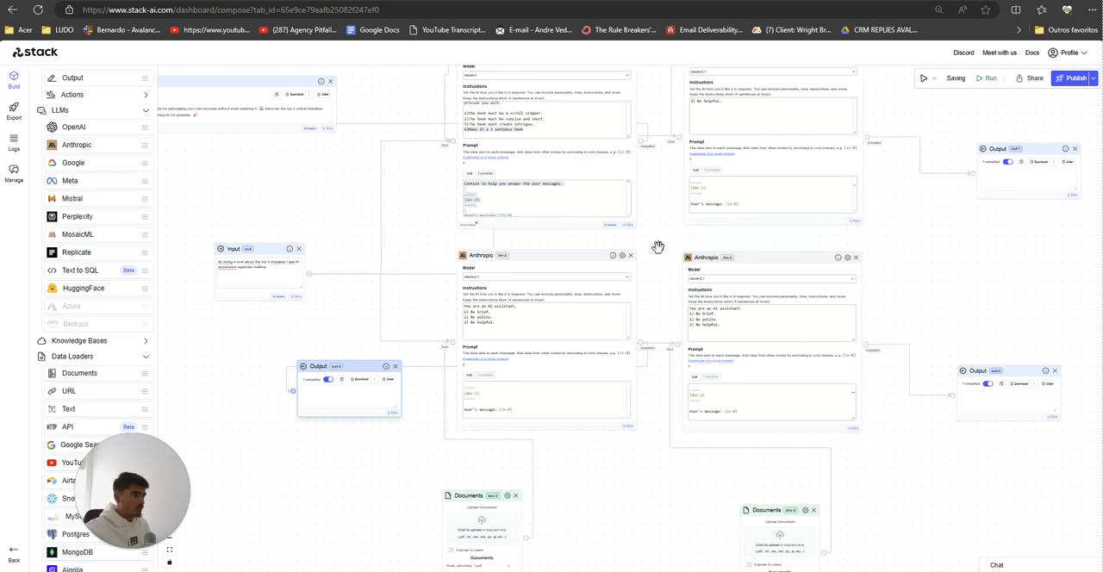
Step: In the doc-0 Documents node's settings, set the chunk length to 3800 and increase the chunk overlap
{"action": "scroll", "coordinate": [573, 295], "scroll_direction": "up", "scroll_amount": 3}
{"action": "left_click_drag", "start_coordinate": [605, 264], "coordinate": [689, 442]}
{"action": "scroll", "coordinate": [601, 355], "scroll_direction": "up", "scroll_amount": 1}
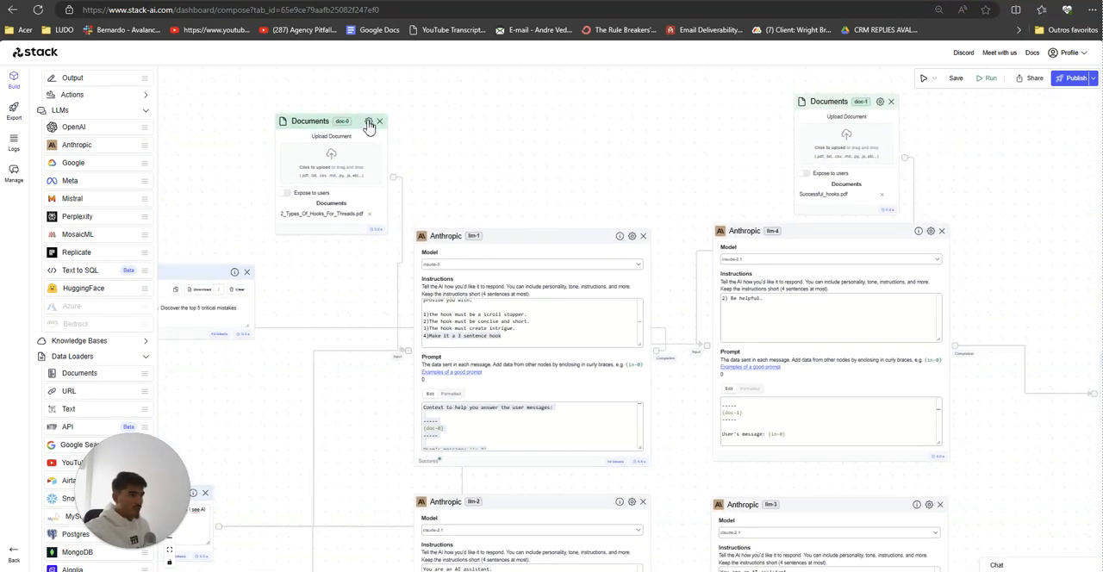
{"action": "left_click", "coordinate": [369, 125]}
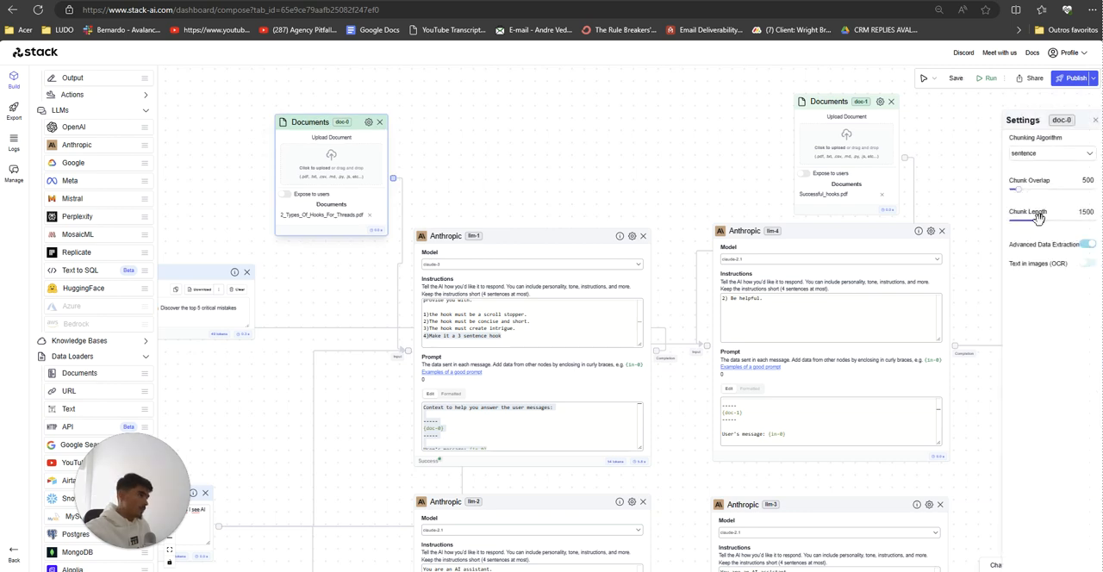
{"action": "left_click_drag", "start_coordinate": [1039, 218], "coordinate": [1081, 222]}
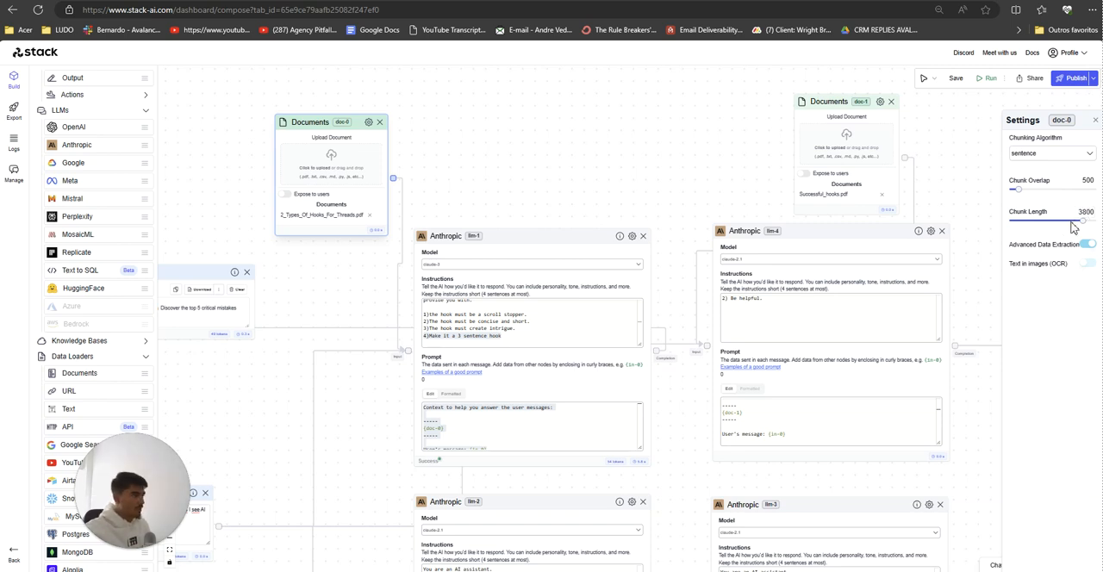
{"action": "left_click_drag", "start_coordinate": [1093, 223], "coordinate": [1084, 221]}
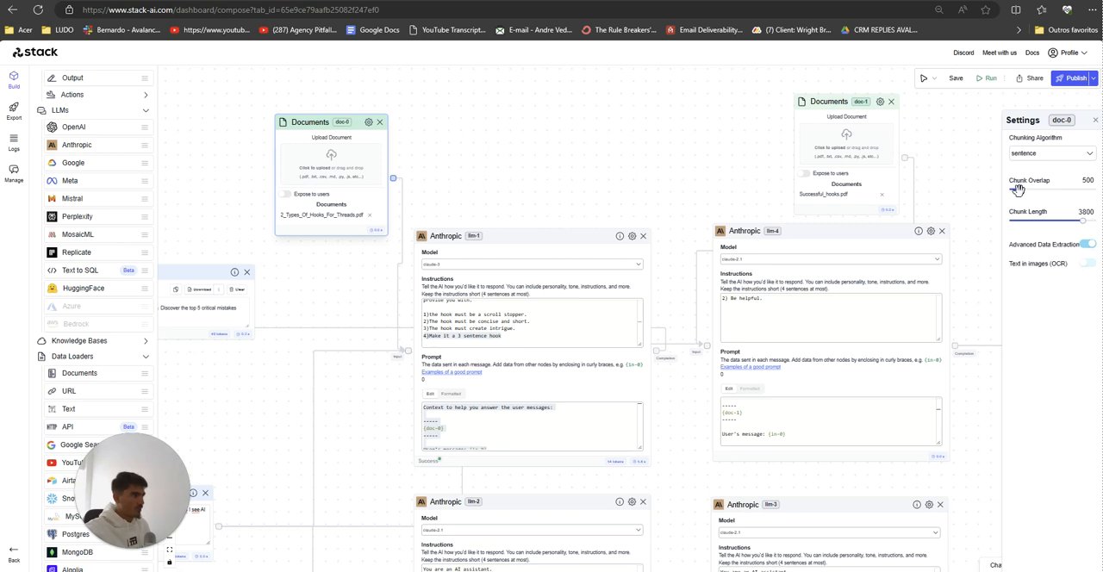
{"action": "left_click_drag", "start_coordinate": [1018, 189], "coordinate": [1048, 200]}
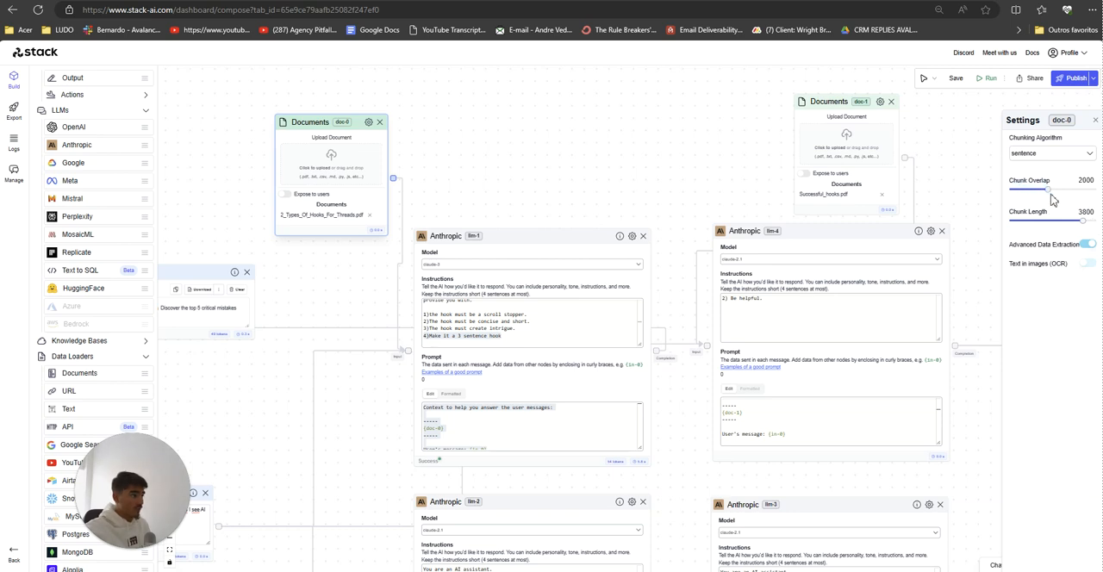
Step: Set the doc-1 Documents node's chunk length to 3500 and its chunk overlap to 2200
{"action": "left_click", "coordinate": [880, 102]}
{"action": "left_click", "coordinate": [862, 102]}
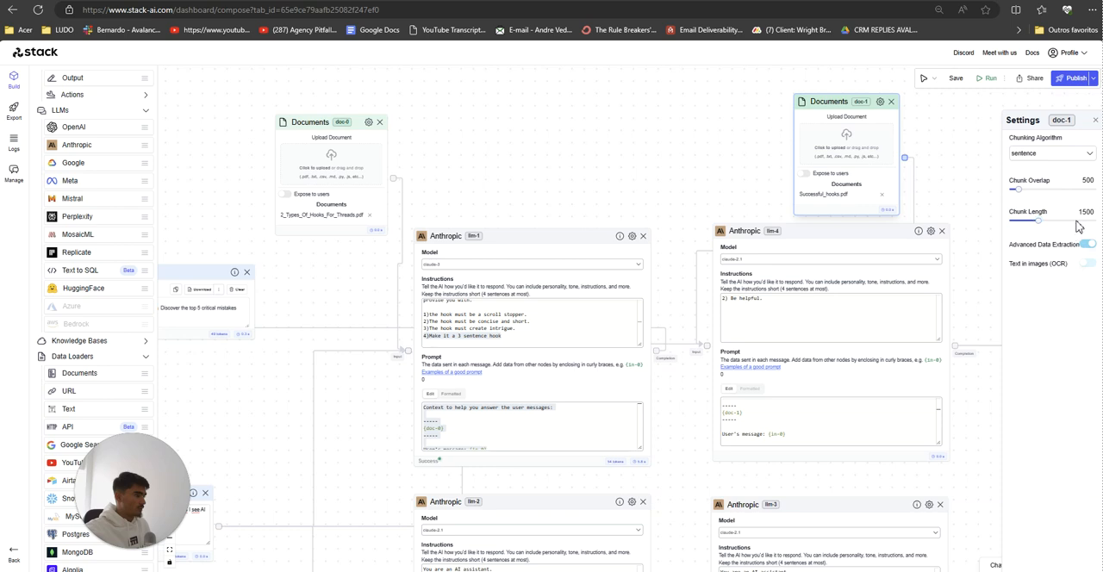
{"action": "left_click_drag", "start_coordinate": [1040, 222], "coordinate": [1077, 221]}
{"action": "left_click_drag", "start_coordinate": [1022, 196], "coordinate": [1051, 191]}
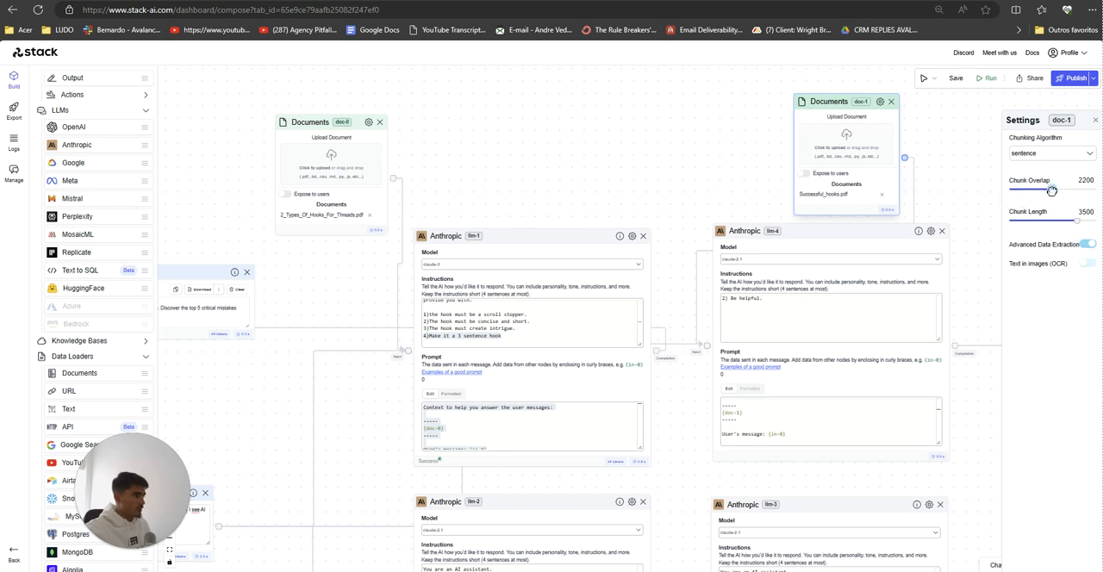
{"action": "left_click", "coordinate": [965, 183]}
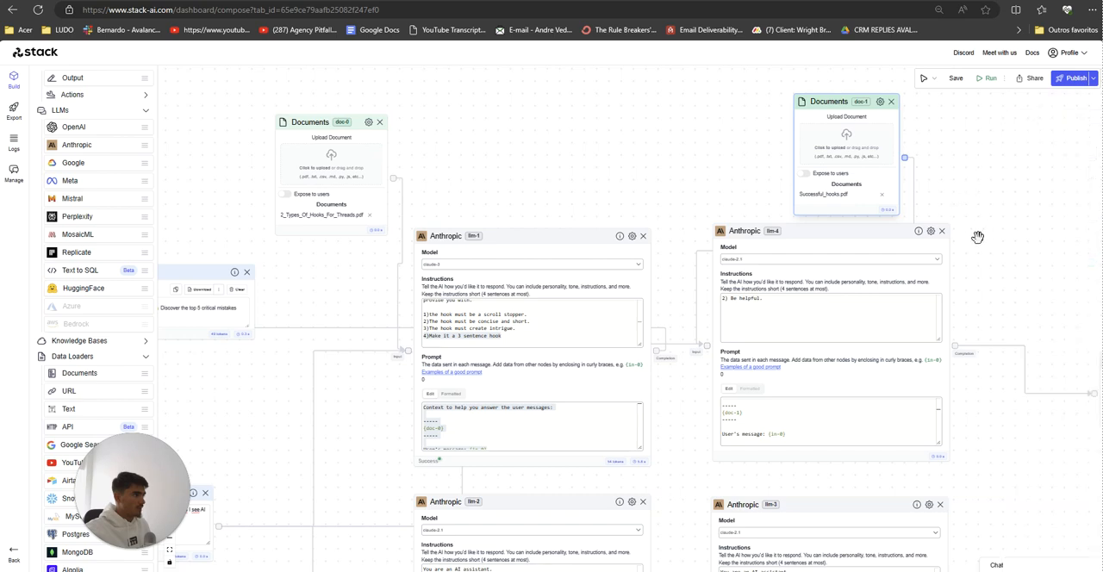
Step: In the doc-2 Documents node's settings, set the chunk length to 3600 and increase the chunk overlap
{"action": "left_click_drag", "start_coordinate": [977, 237], "coordinate": [943, 79]}
{"action": "left_click_drag", "start_coordinate": [978, 402], "coordinate": [810, 226]}
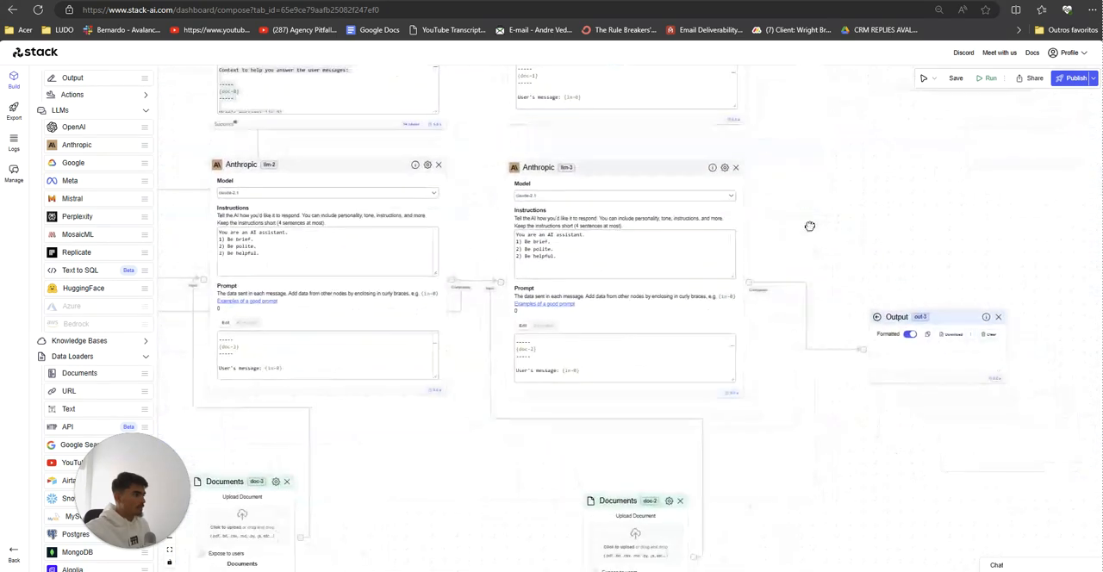
{"action": "left_click", "coordinate": [669, 501]}
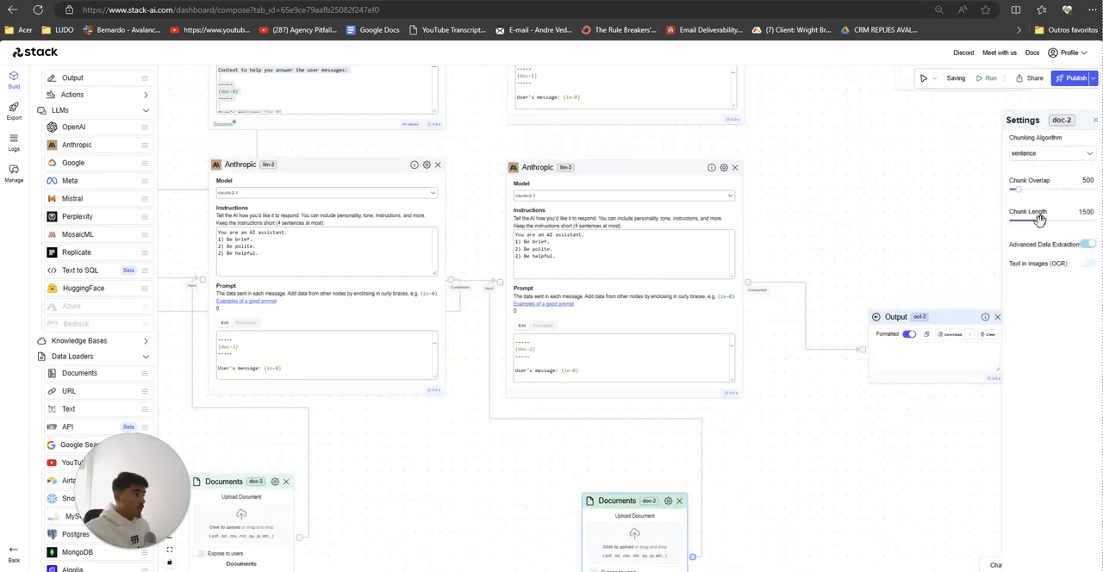
{"action": "left_click_drag", "start_coordinate": [1040, 220], "coordinate": [1061, 222]}
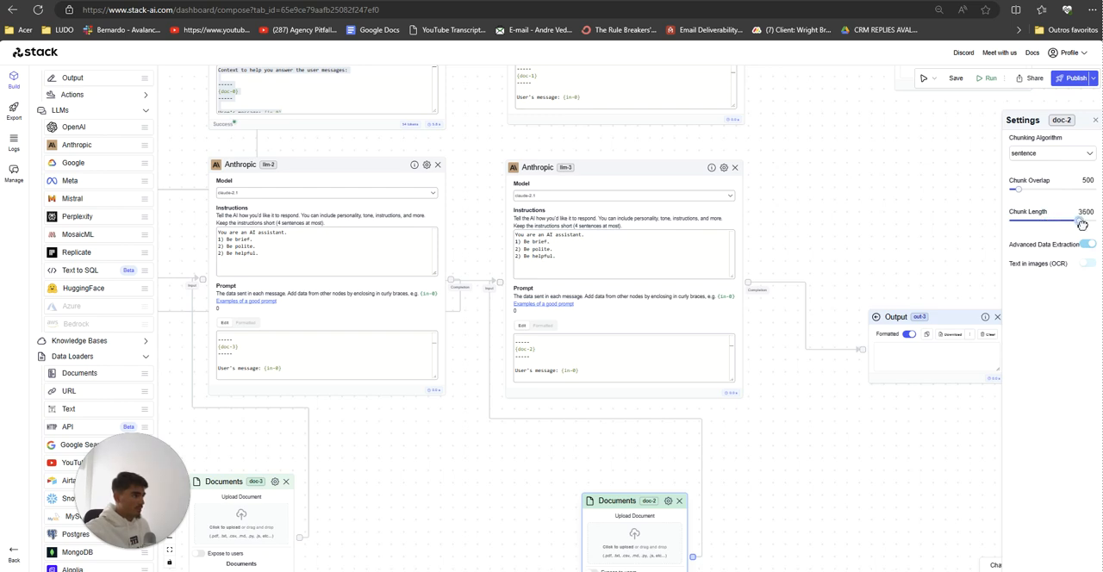
{"action": "left_click_drag", "start_coordinate": [1018, 189], "coordinate": [1069, 191]}
Step: Set the doc-3 Documents node's chunk length to 3700 and its chunk overlap to 2100
{"action": "left_click_drag", "start_coordinate": [812, 444], "coordinate": [1058, 355]}
{"action": "left_click", "coordinate": [520, 393]}
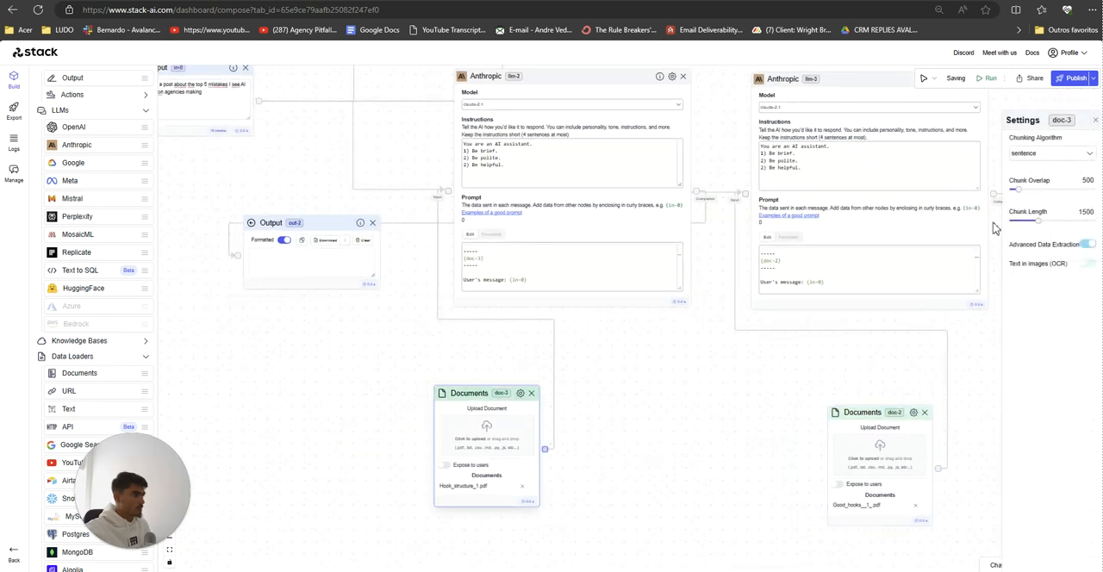
{"action": "left_click_drag", "start_coordinate": [1053, 223], "coordinate": [1076, 230]}
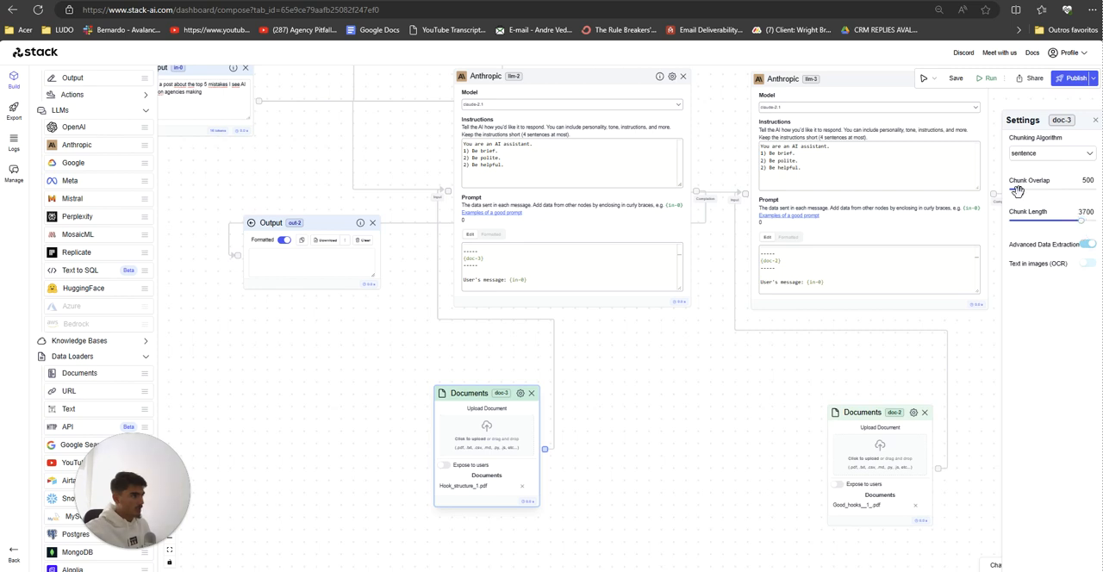
{"action": "left_click_drag", "start_coordinate": [1017, 191], "coordinate": [1051, 201]}
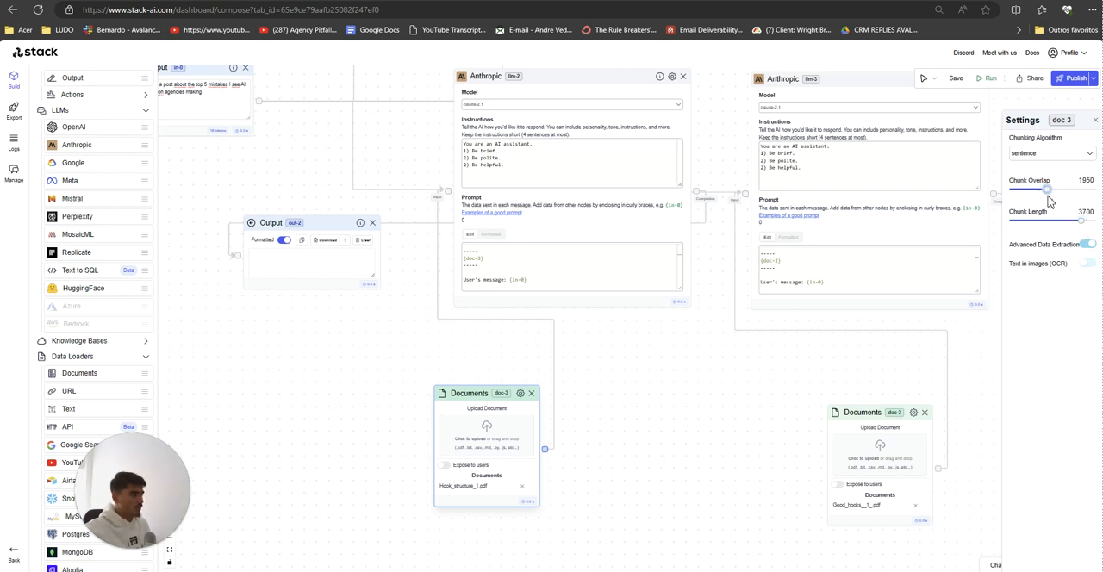
{"action": "left_click", "coordinate": [767, 393]}
Step: Move the doc-3 Documents node slightly closer to the llm-2 node and review its chunk settings
{"action": "scroll", "coordinate": [722, 381], "scroll_direction": "down", "scroll_amount": 1}
{"action": "left_click_drag", "start_coordinate": [711, 373], "coordinate": [694, 509]}
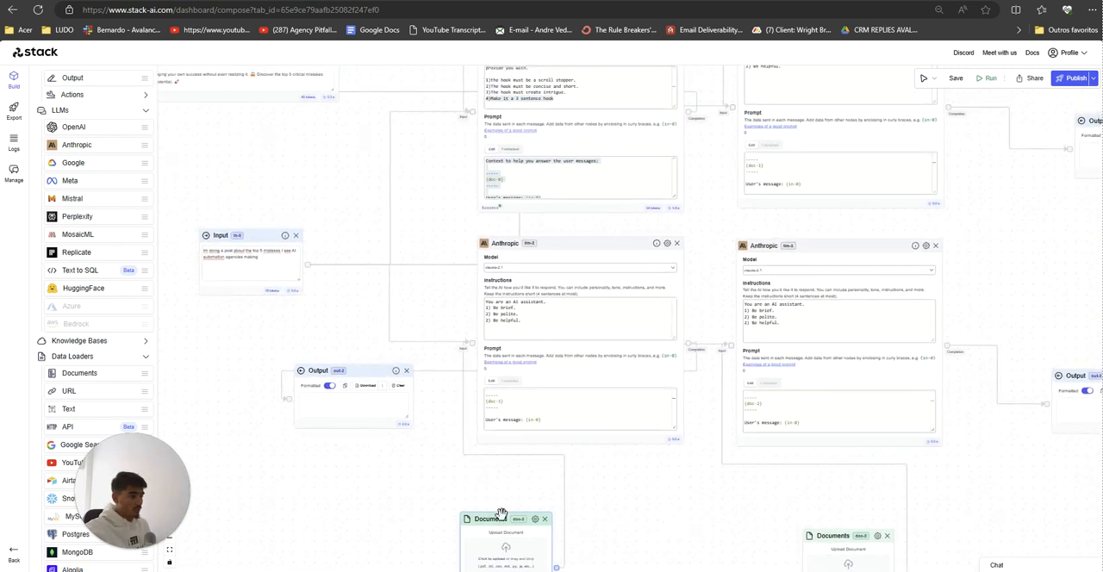
{"action": "left_click_drag", "start_coordinate": [502, 513], "coordinate": [493, 500]}
{"action": "left_click", "coordinate": [531, 493]}
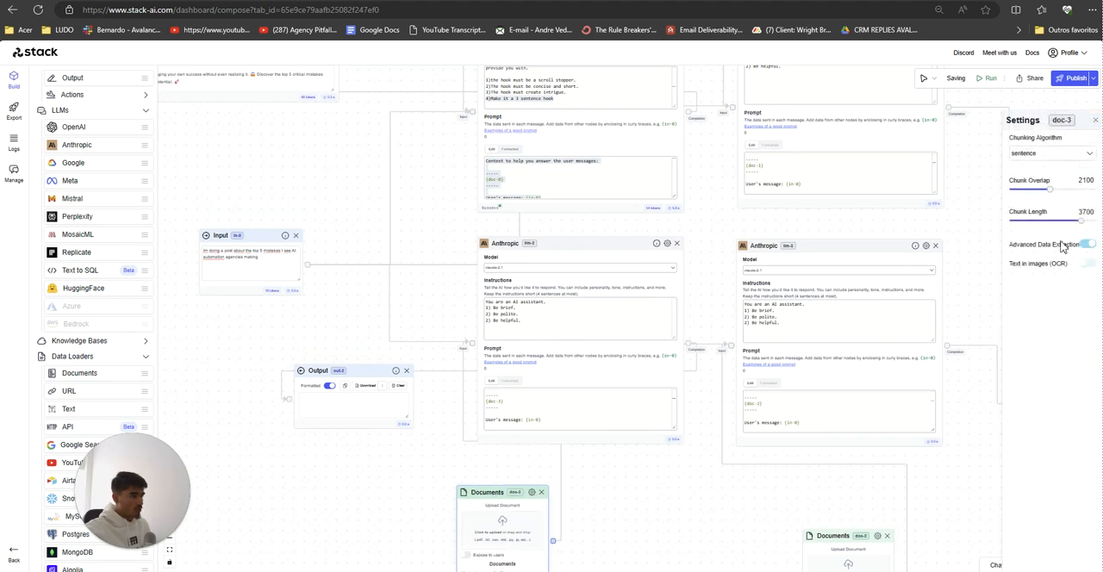
{"action": "left_click", "coordinate": [626, 490]}
Step: Move the Input node slightly upward on the canvas
{"action": "scroll", "coordinate": [632, 485], "scroll_direction": "up", "scroll_amount": 2}
{"action": "scroll", "coordinate": [684, 365], "scroll_direction": "up", "scroll_amount": 2}
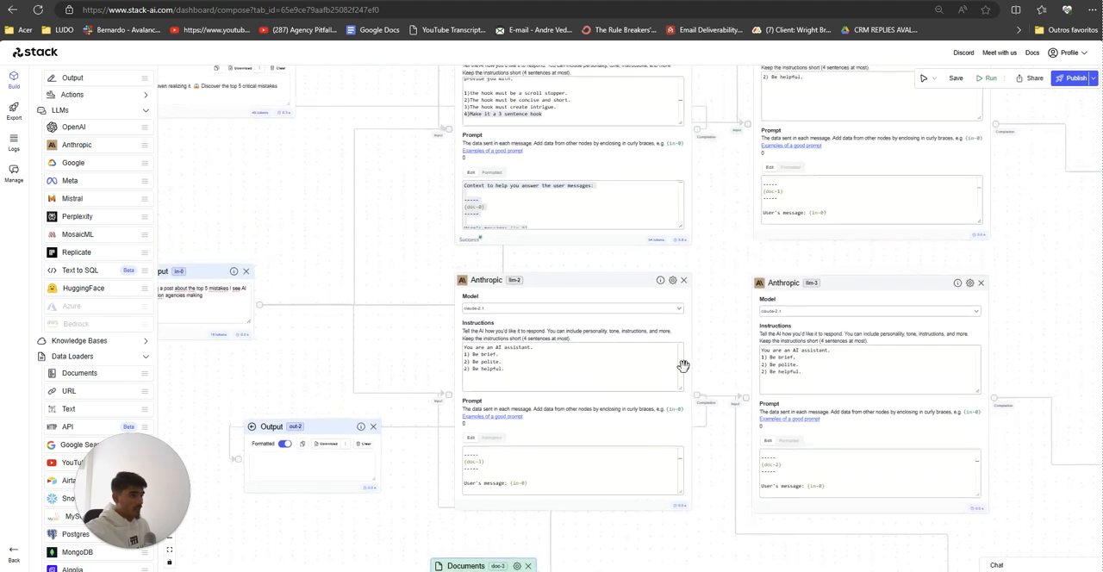
{"action": "scroll", "coordinate": [714, 355], "scroll_direction": "up", "scroll_amount": 2}
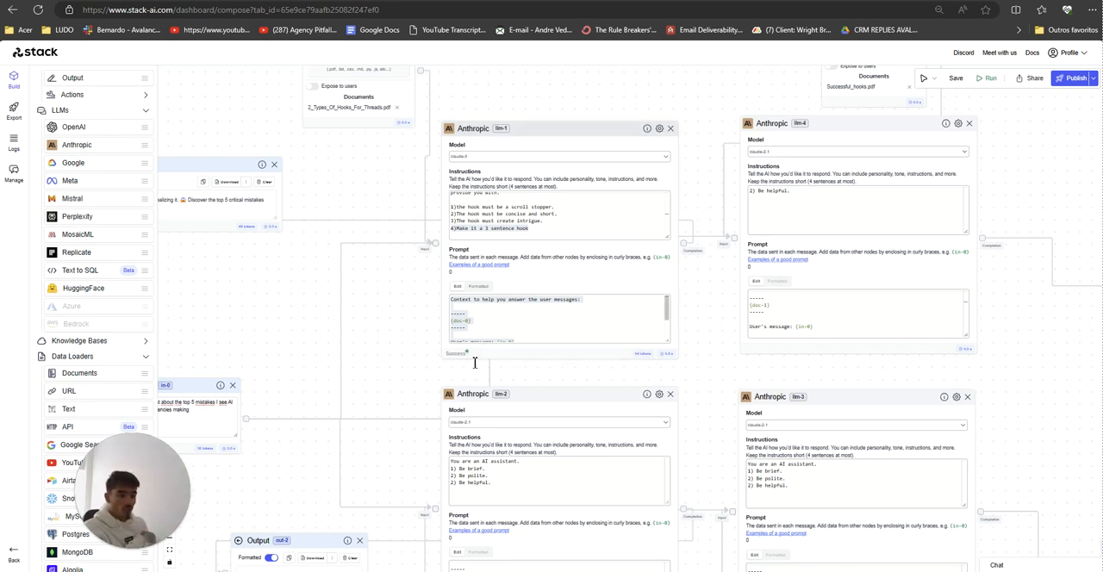
{"action": "scroll", "coordinate": [390, 389], "scroll_direction": "up", "scroll_amount": 1}
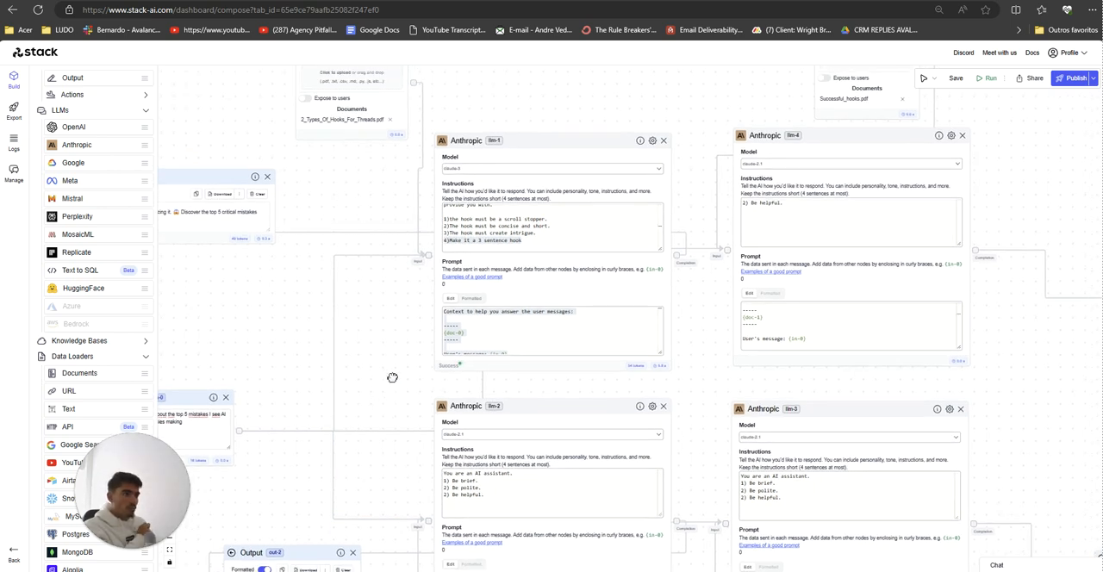
{"action": "left_click_drag", "start_coordinate": [392, 377], "coordinate": [457, 382]}
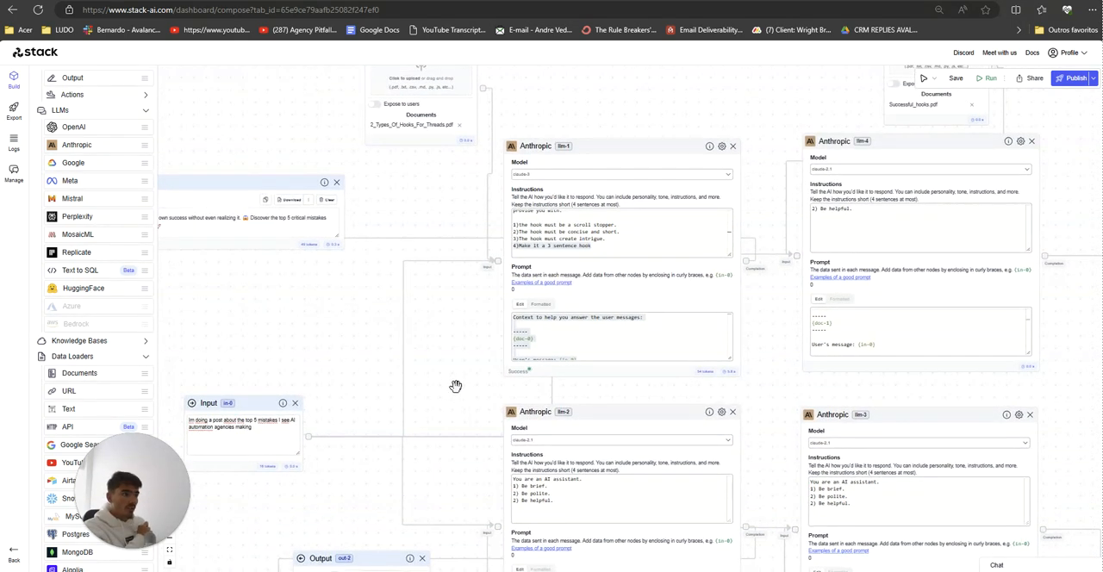
{"action": "scroll", "coordinate": [465, 384], "scroll_direction": "down", "scroll_amount": 1}
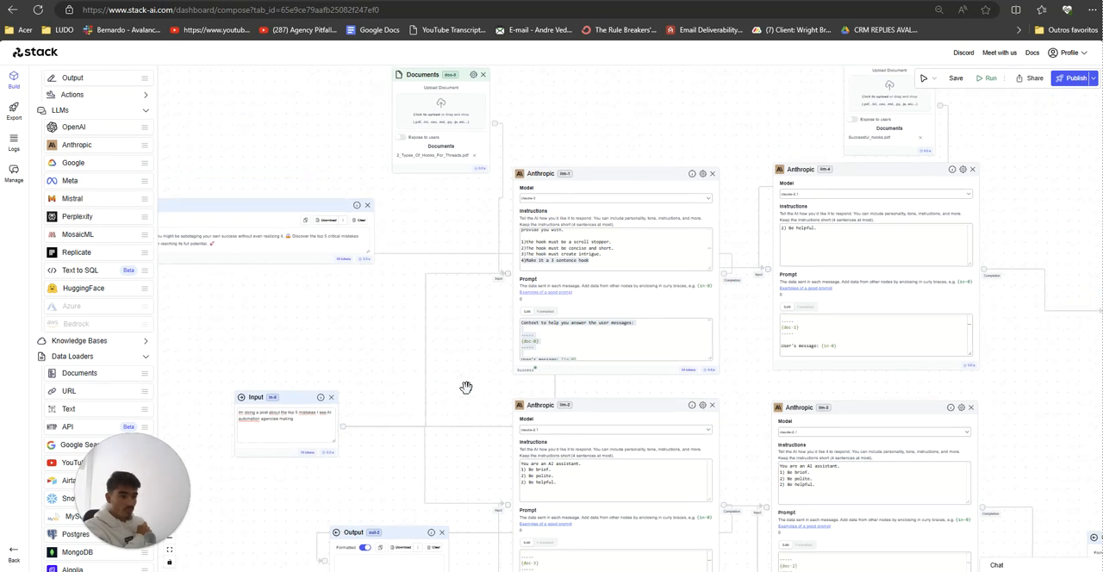
{"action": "left_click_drag", "start_coordinate": [293, 401], "coordinate": [291, 391]}
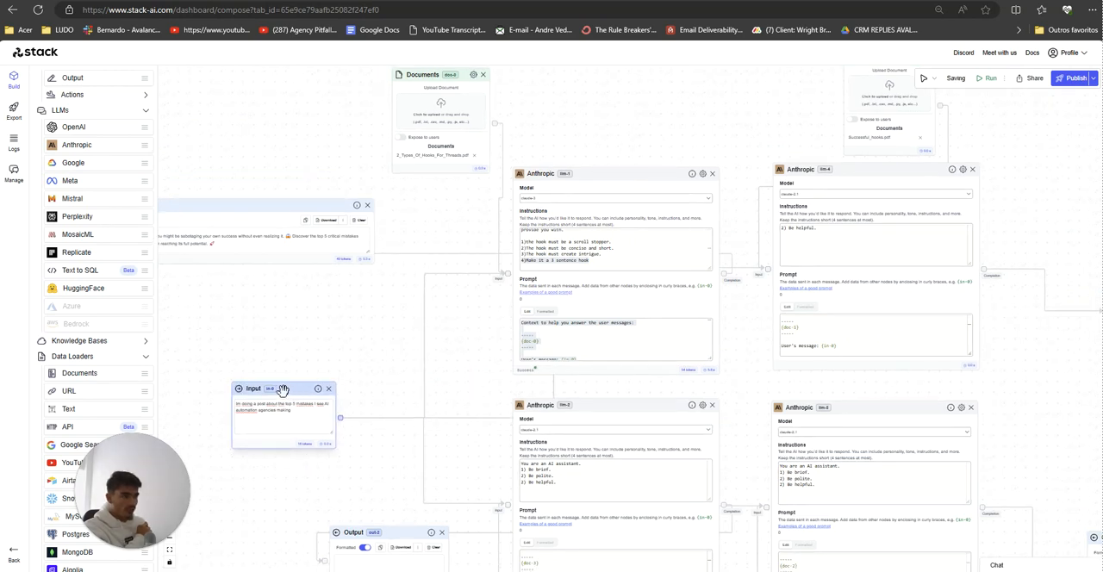
{"action": "left_click_drag", "start_coordinate": [478, 357], "coordinate": [487, 371]}
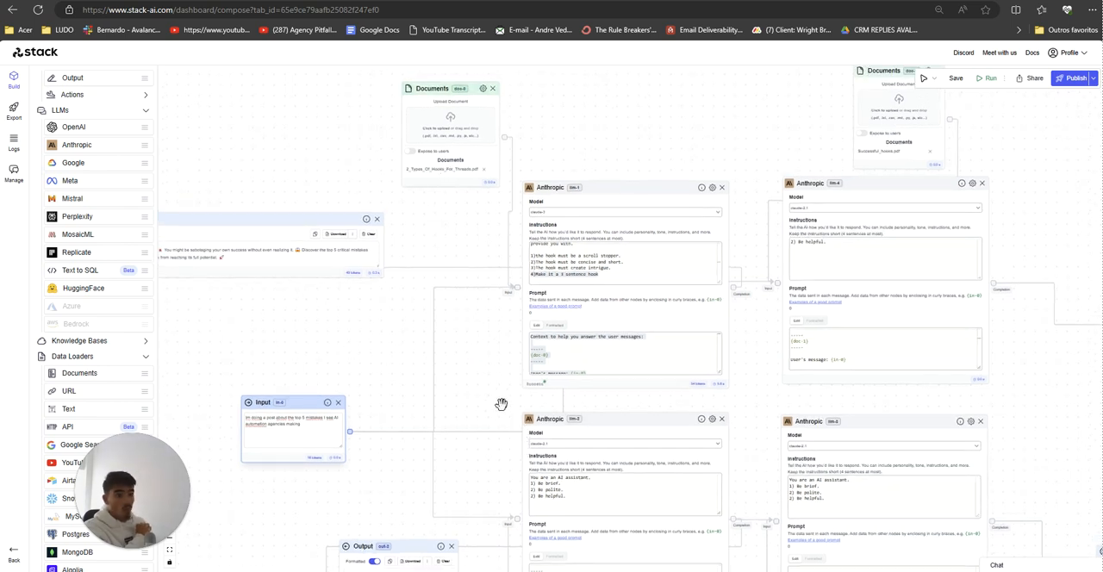
Step: Turn off memory in the settings of the Anthropic nodes llm-1 and llm-4
{"action": "scroll", "coordinate": [492, 381], "scroll_direction": "up", "scroll_amount": 2}
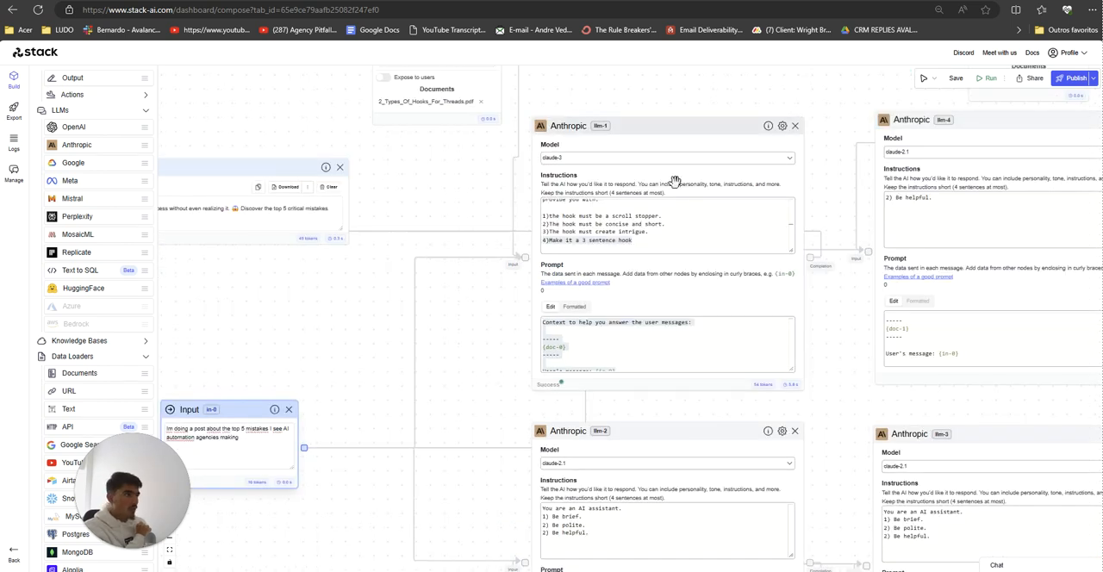
{"action": "left_click", "coordinate": [783, 127]}
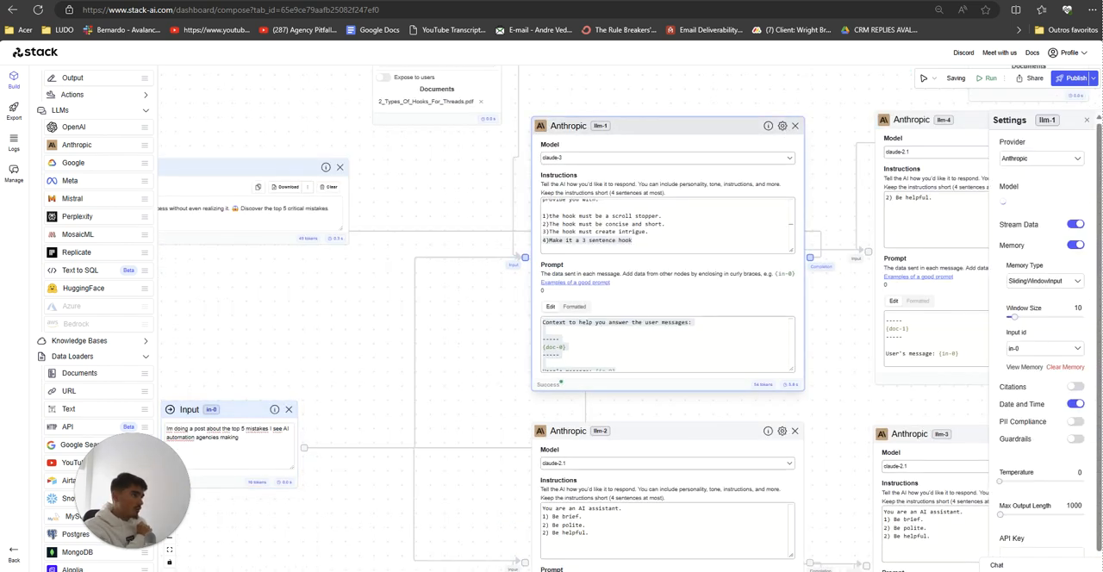
{"action": "left_click", "coordinate": [1076, 252]}
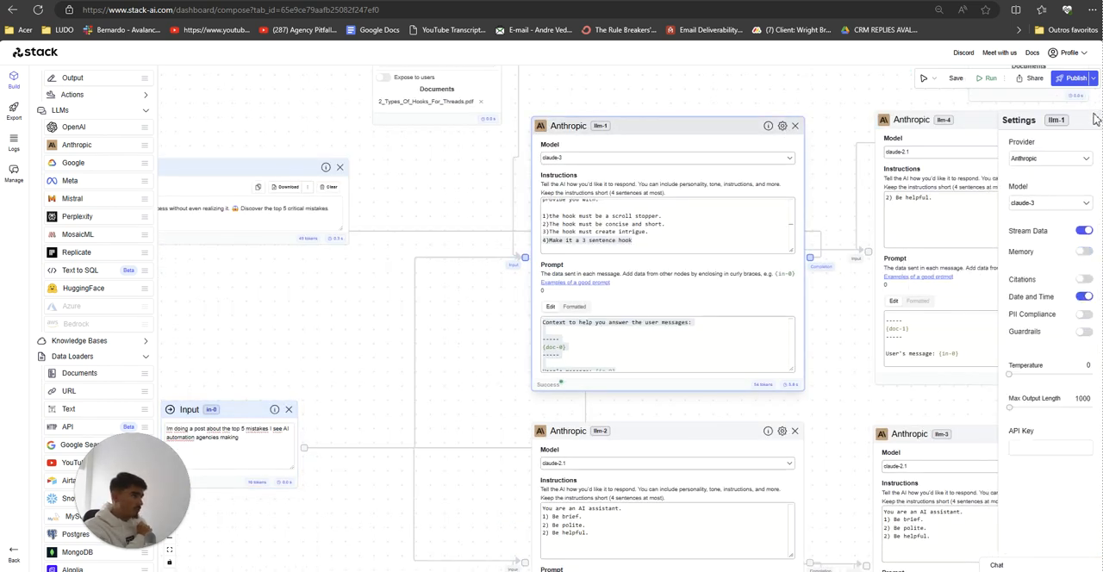
{"action": "left_click_drag", "start_coordinate": [846, 411], "coordinate": [609, 433]}
{"action": "left_click", "coordinate": [890, 145]}
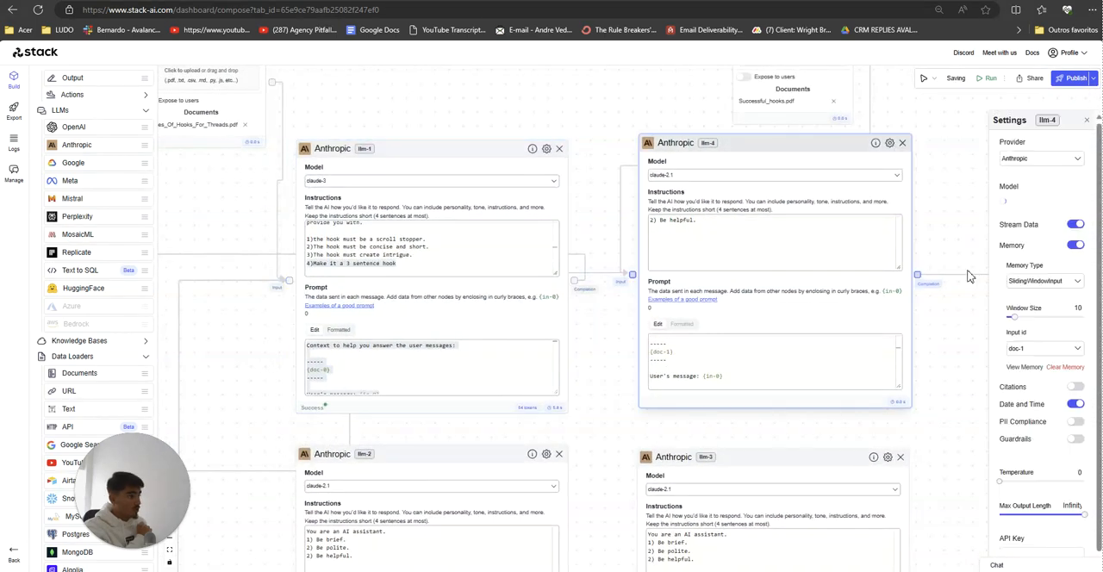
{"action": "left_click", "coordinate": [1074, 250]}
Step: Turn off memory in the settings of the Anthropic nodes llm-3 and llm-2
{"action": "left_click_drag", "start_coordinate": [602, 357], "coordinate": [624, 221]}
{"action": "left_click", "coordinate": [908, 319]}
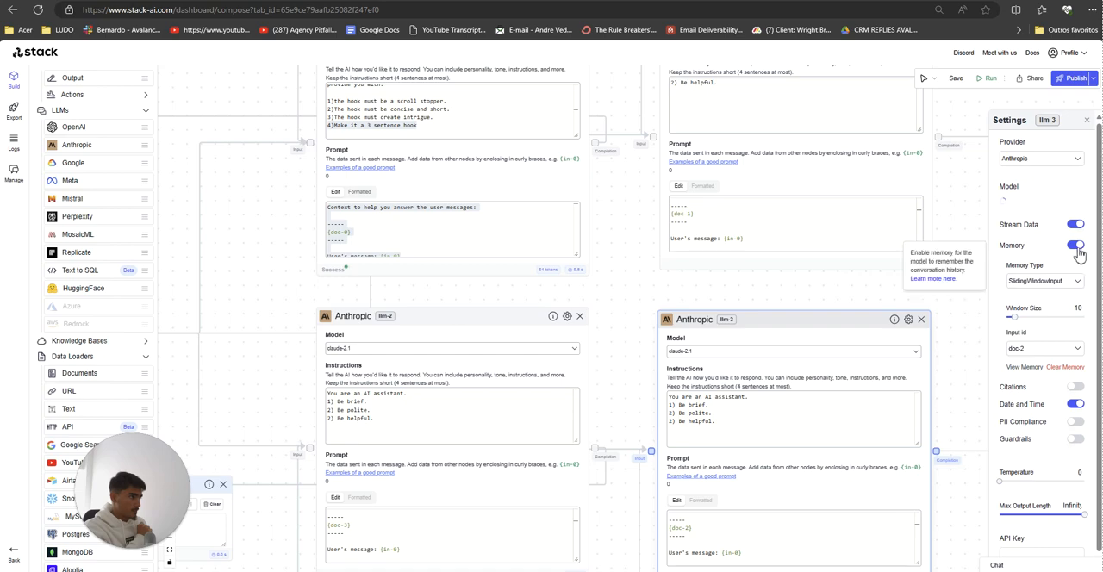
{"action": "left_click", "coordinate": [1075, 249]}
{"action": "left_click", "coordinate": [624, 284]}
{"action": "left_click", "coordinate": [619, 282]}
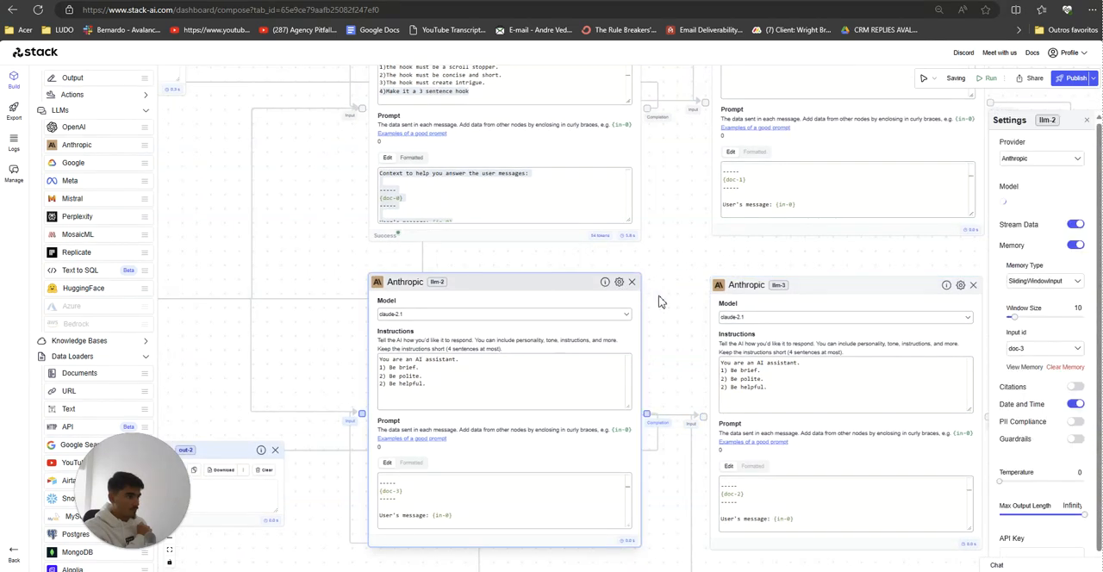
{"action": "left_click", "coordinate": [1074, 249]}
{"action": "left_click", "coordinate": [664, 266]}
Step: Run the whole workflow with the existing input about the top 5 mistakes of AI automation agencies
{"action": "scroll", "coordinate": [662, 276], "scroll_direction": "down", "scroll_amount": 5}
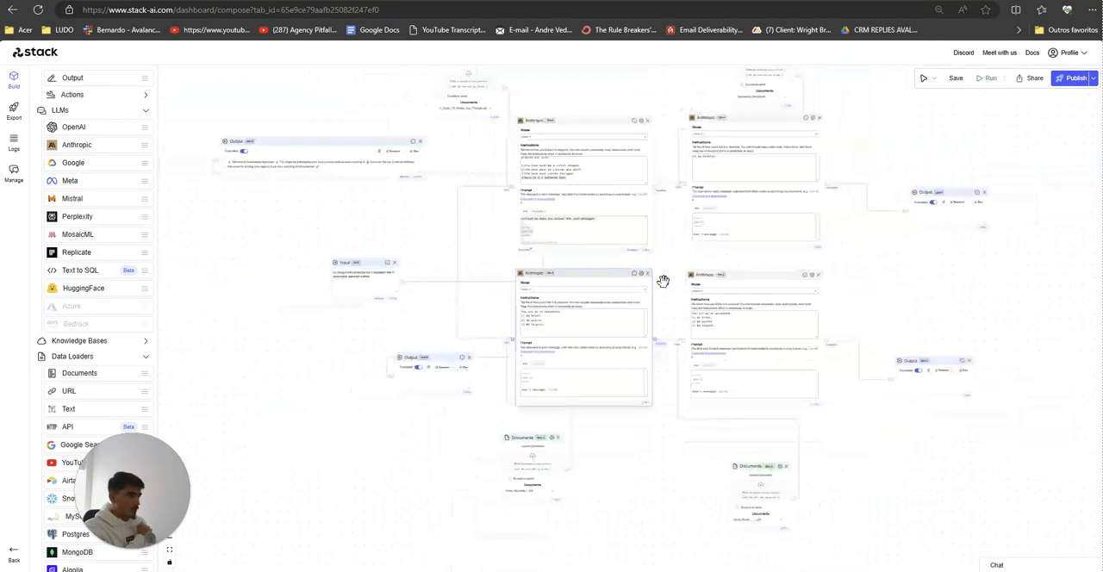
{"action": "scroll", "coordinate": [877, 289], "scroll_direction": "down", "scroll_amount": 2}
{"action": "scroll", "coordinate": [877, 289], "scroll_direction": "up", "scroll_amount": 5}
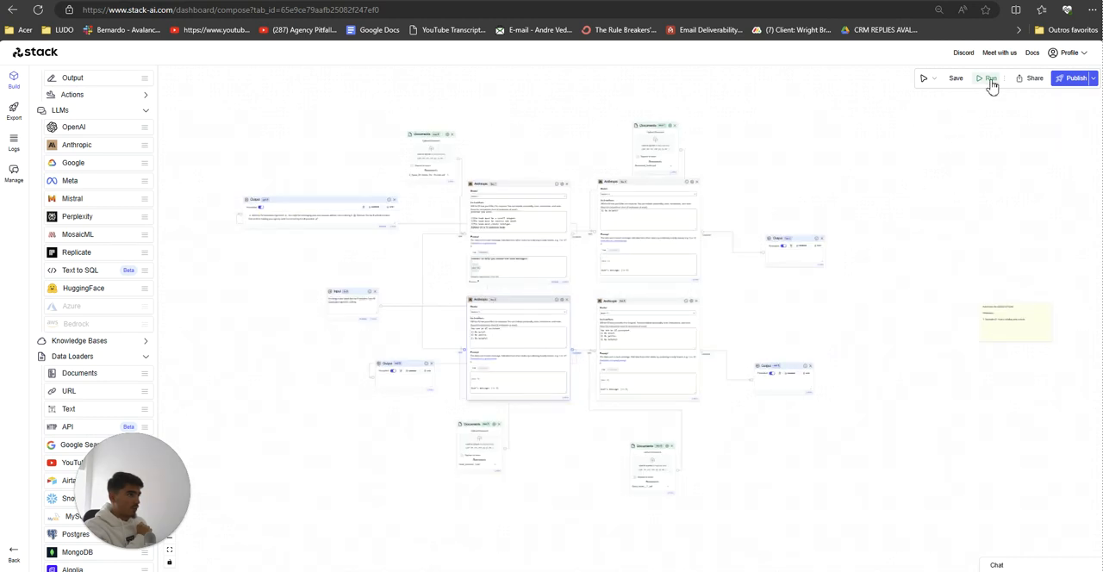
{"action": "left_click", "coordinate": [991, 79]}
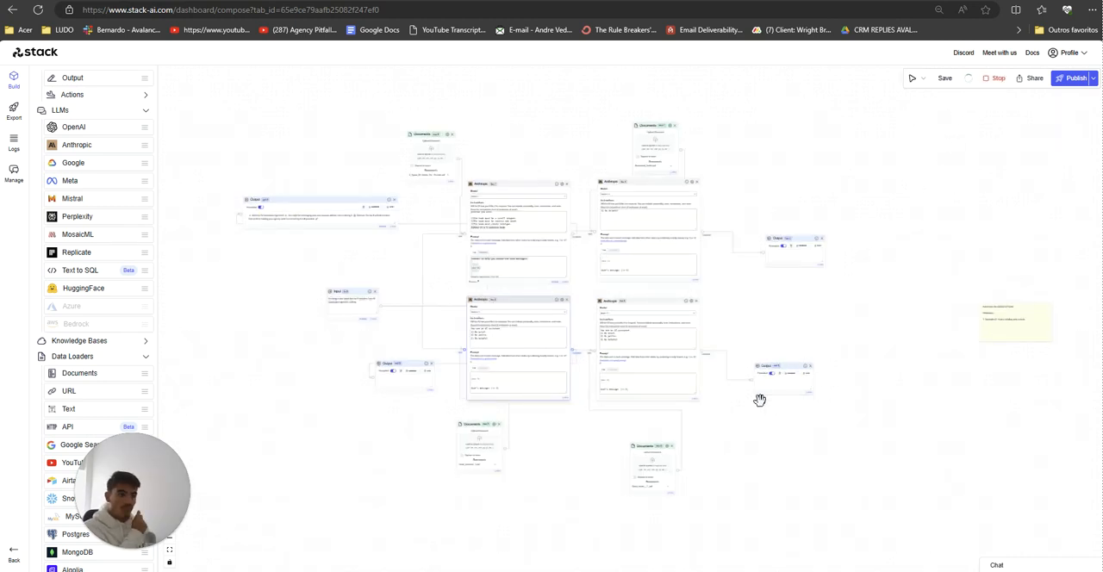
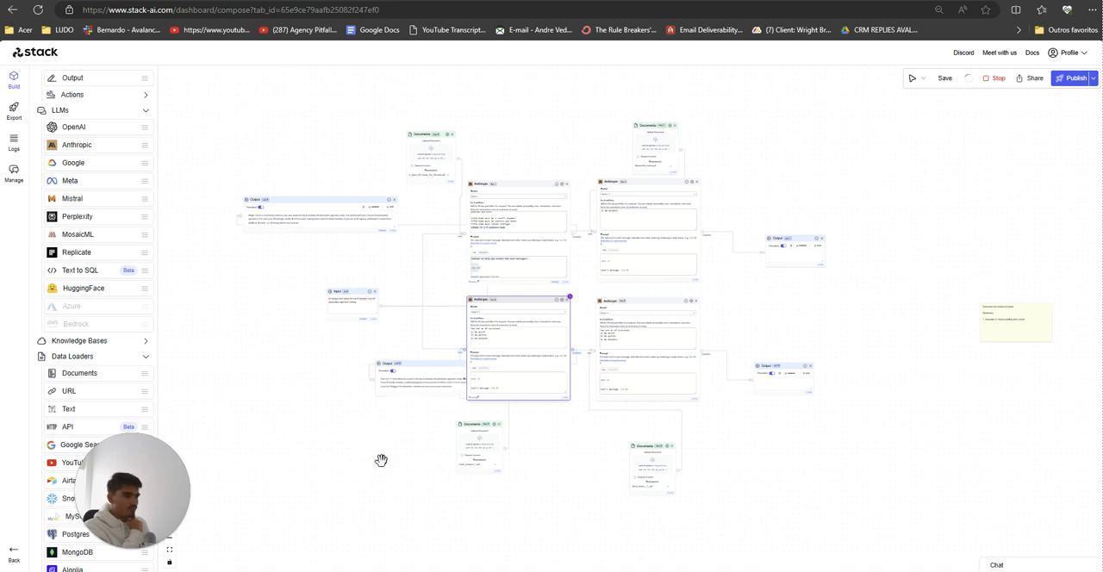
{"action": "scroll", "coordinate": [381, 460], "scroll_direction": "up", "scroll_amount": 2}
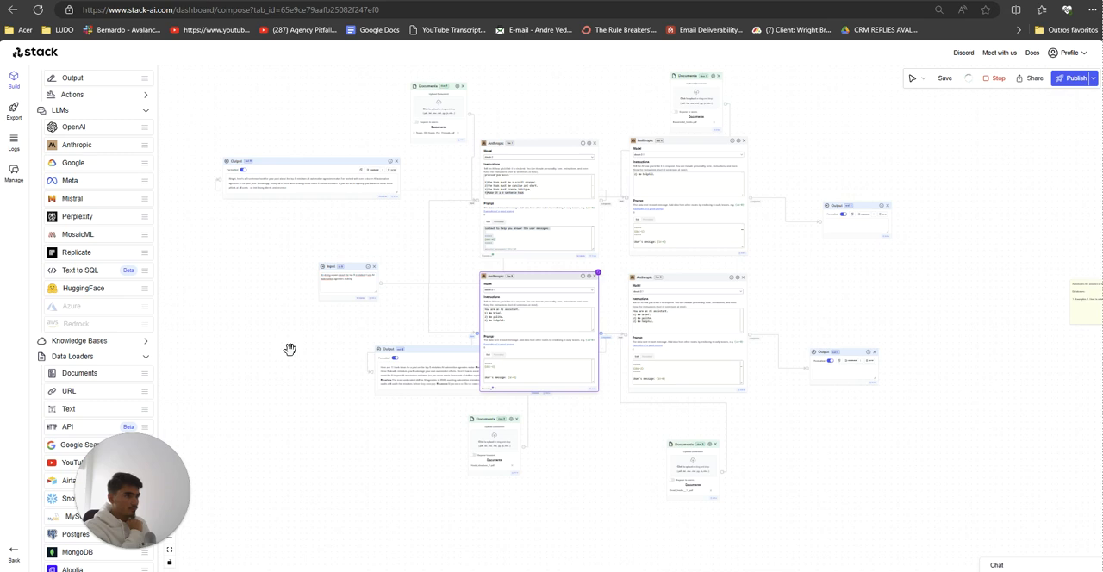
{"action": "mouse_move", "coordinate": [393, 350]}
{"action": "left_mouse_down"}
{"action": "mouse_move", "coordinate": [309, 371]}
{"action": "mouse_move", "coordinate": [393, 352]}
{"action": "left_mouse_up"}
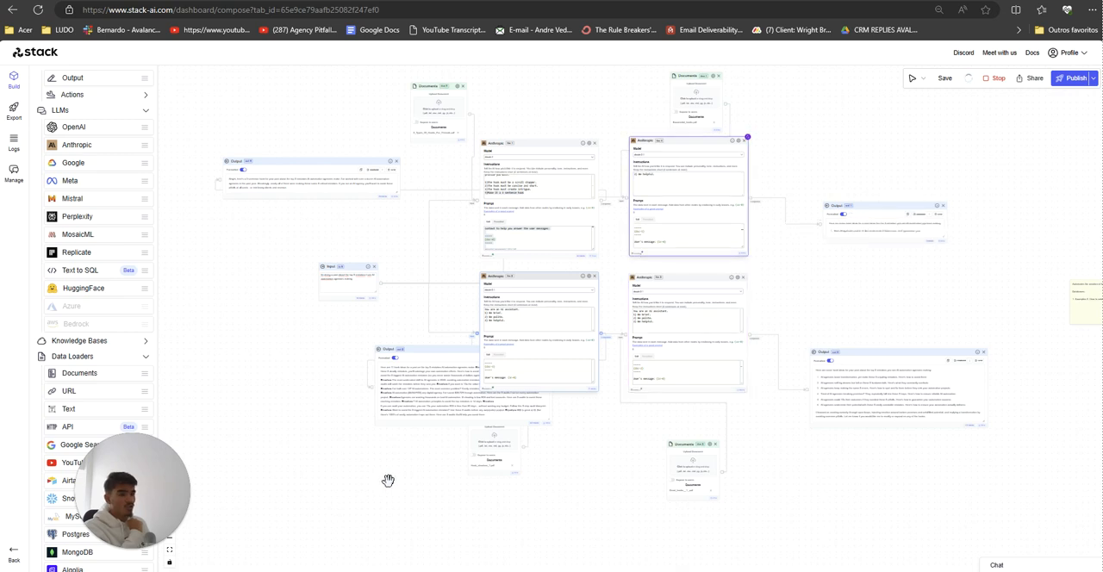
{"action": "key", "text": "super"}
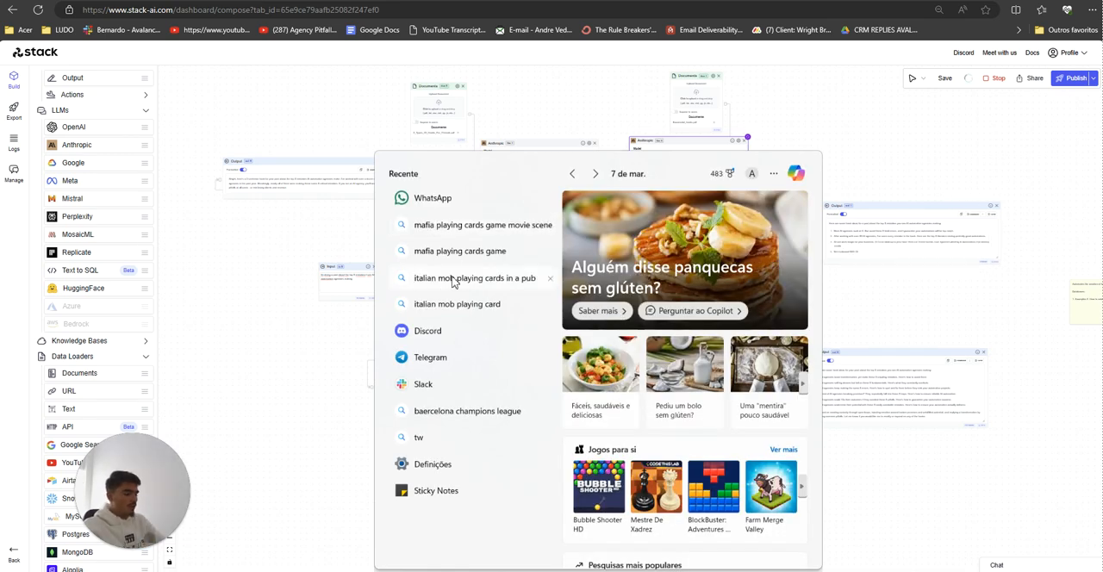
{"action": "type", "text": "paint"}
{"action": "left_click", "coordinate": [424, 289]}
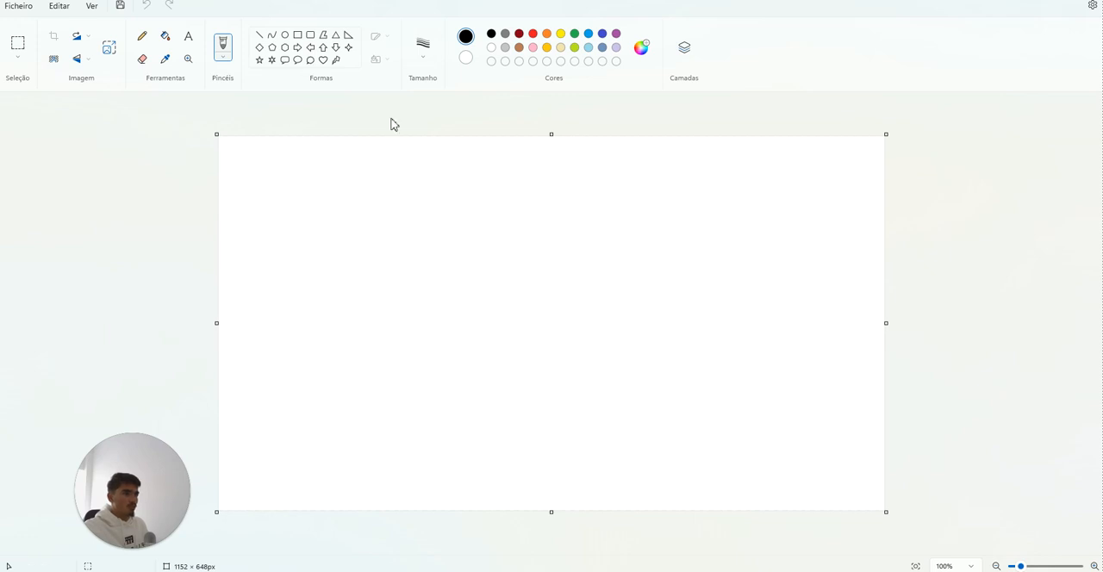
{"action": "mouse_move", "coordinate": [783, 1]}
{"action": "left_mouse_down"}
{"action": "mouse_move", "coordinate": [934, 3]}
{"action": "mouse_move", "coordinate": [835, 66]}
{"action": "left_mouse_up"}
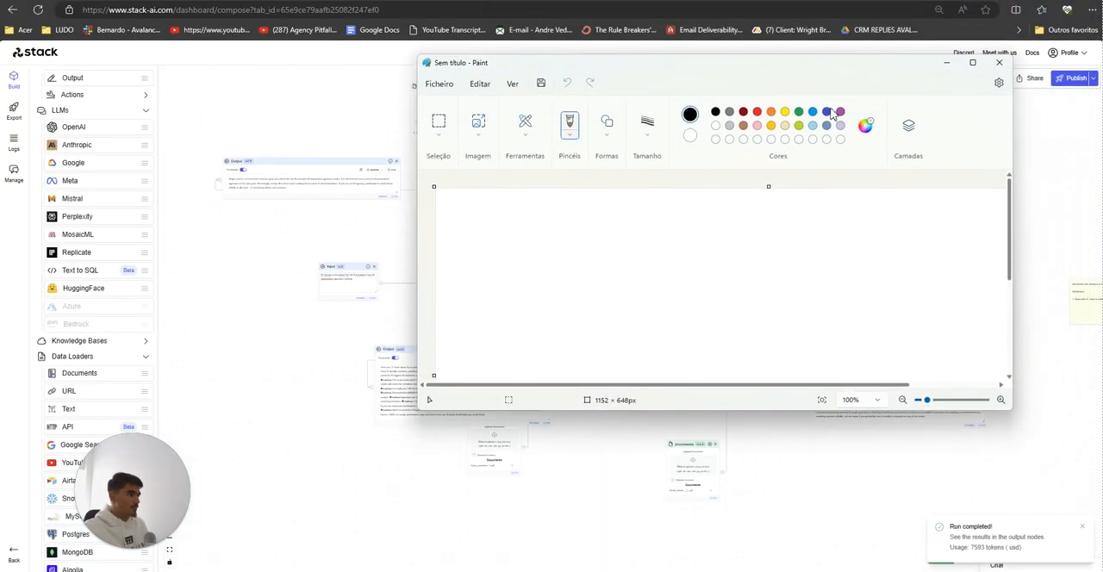
{"action": "left_click", "coordinate": [834, 469]}
Step: Examine the hook generated in the Output node out-0 against the input about the top 5 mistakes
{"action": "scroll", "coordinate": [834, 469], "scroll_direction": "up", "scroll_amount": 10}
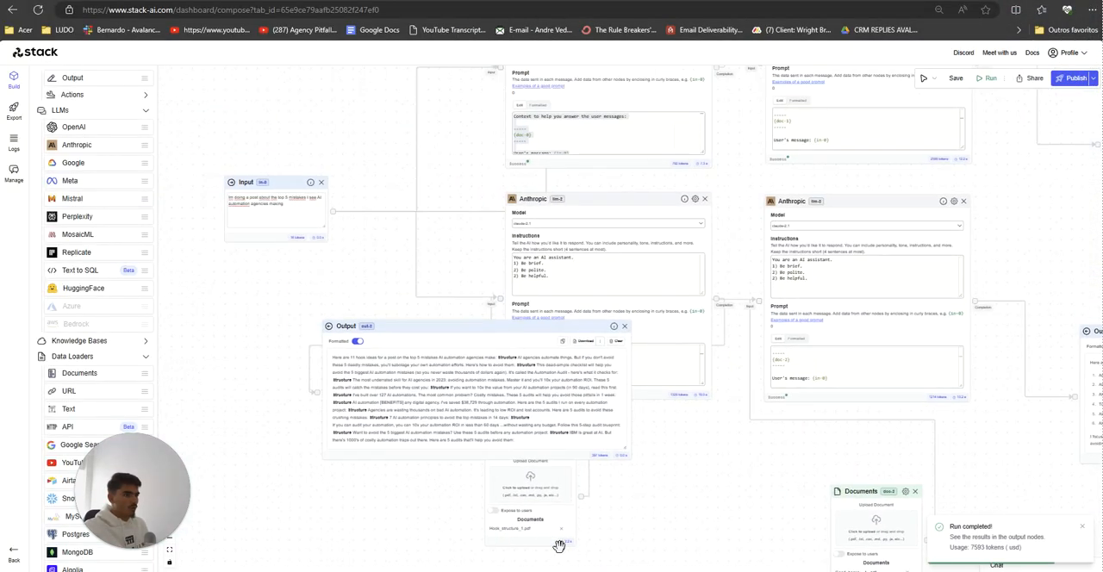
{"action": "scroll", "coordinate": [378, 470], "scroll_direction": "up", "scroll_amount": 10}
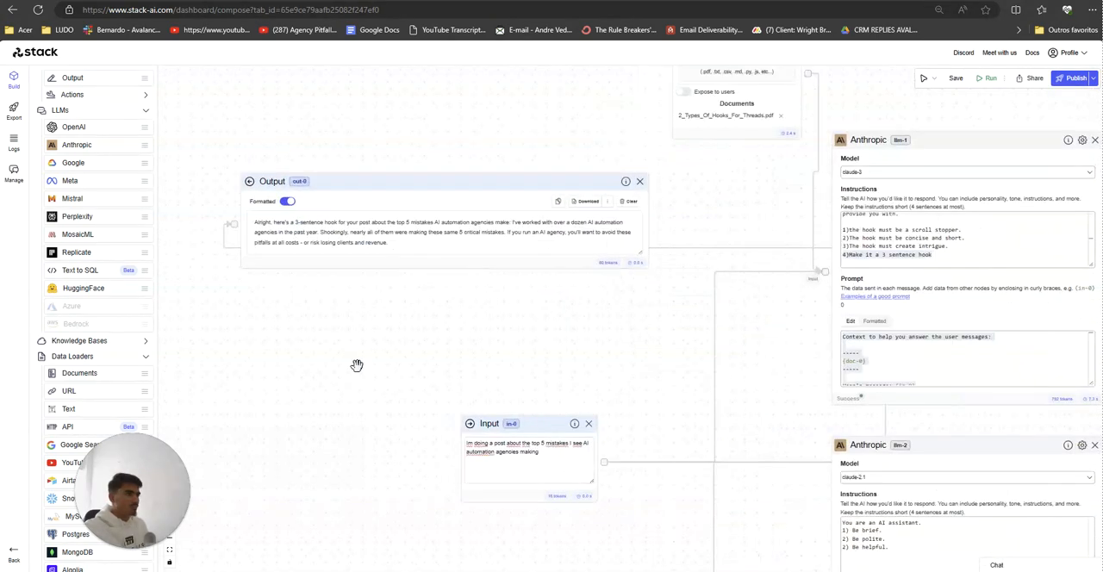
{"action": "scroll", "coordinate": [439, 372], "scroll_direction": "up", "scroll_amount": 5}
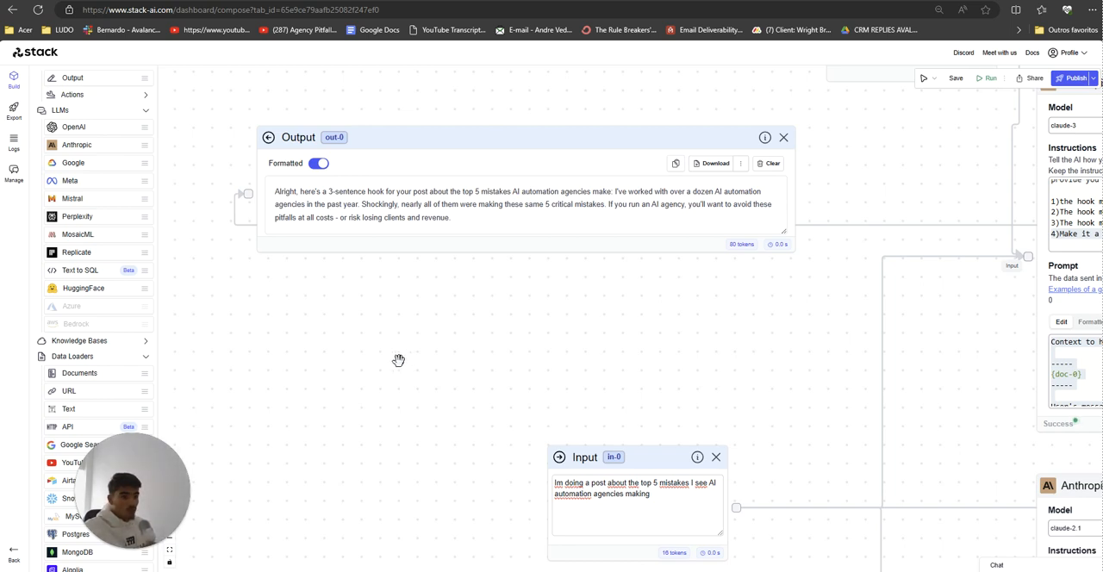
{"action": "scroll", "coordinate": [397, 361], "scroll_direction": "down", "scroll_amount": 2}
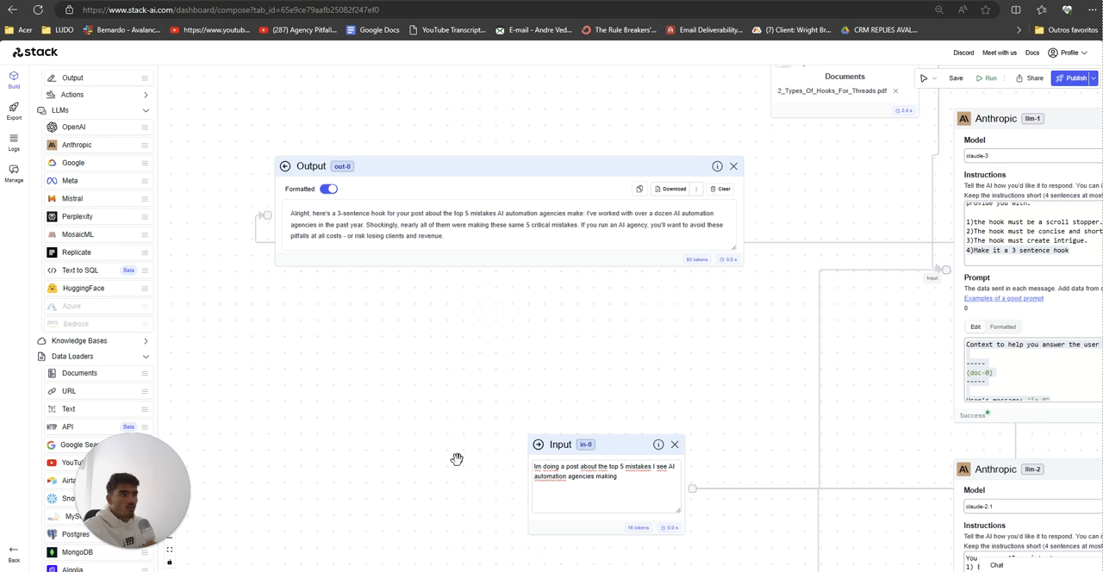
{"action": "scroll", "coordinate": [448, 409], "scroll_direction": "down", "scroll_amount": 1}
{"action": "scroll", "coordinate": [418, 379], "scroll_direction": "down", "scroll_amount": 1}
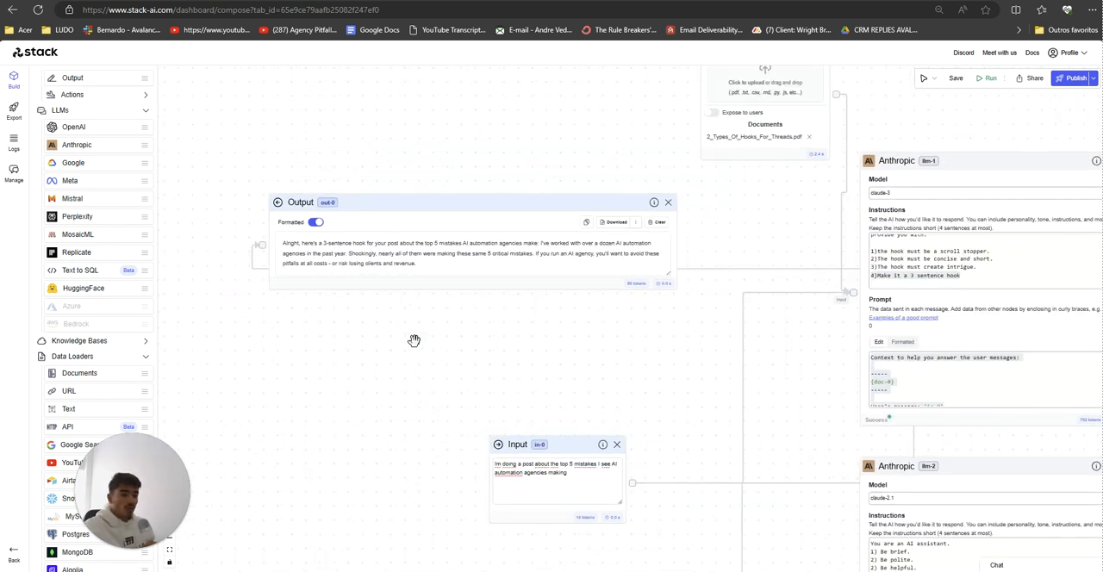
{"action": "scroll", "coordinate": [414, 340], "scroll_direction": "up", "scroll_amount": 1}
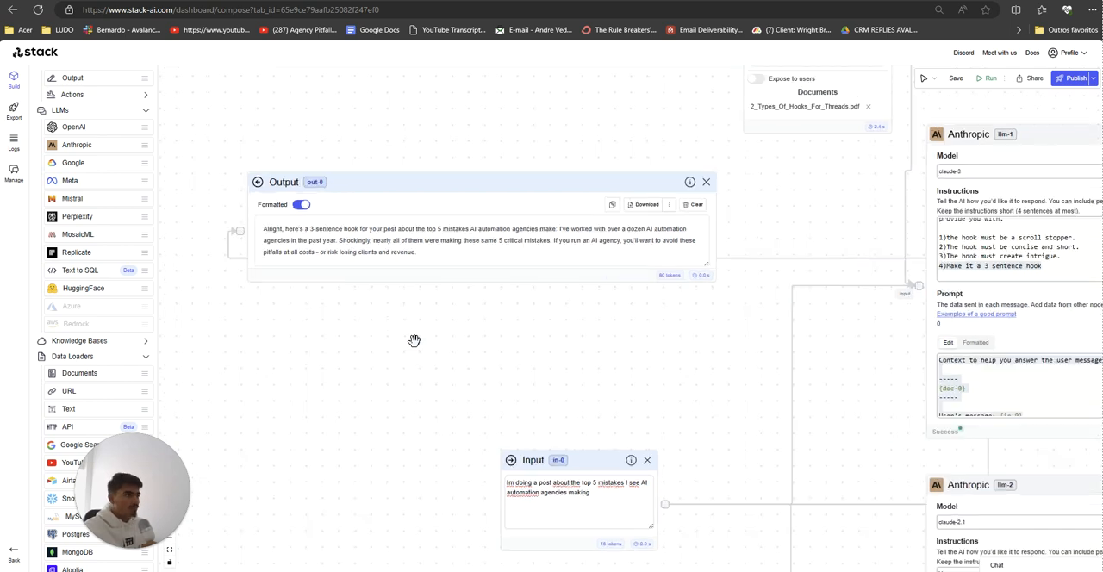
{"action": "scroll", "coordinate": [389, 352], "scroll_direction": "up", "scroll_amount": 1}
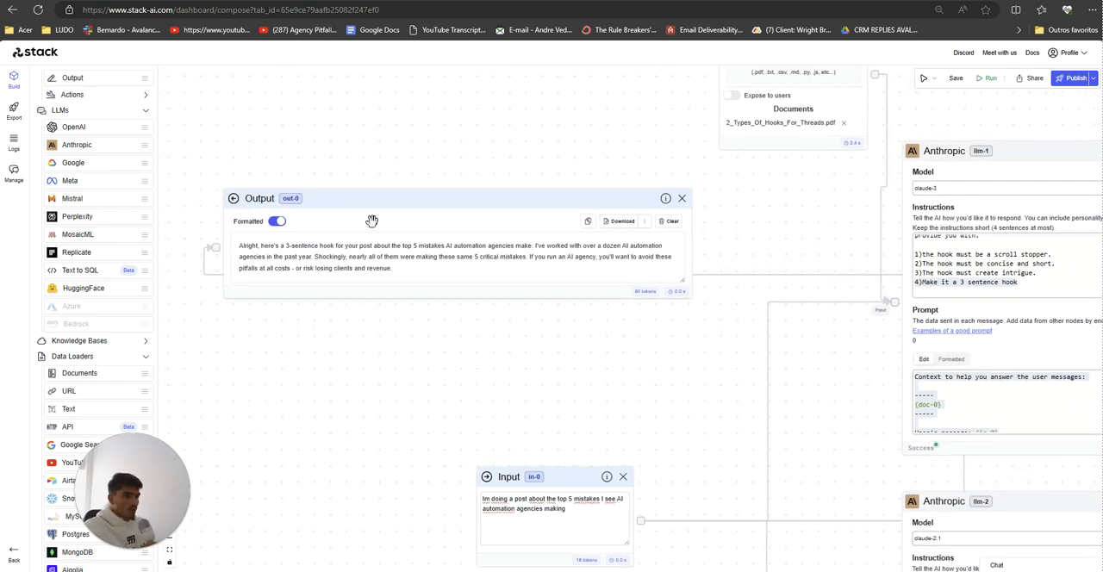
Step: Nudge the Output node out-0 down, read the hooks in out-2 and move that node left, clear of the Anthropic node llm-2
{"action": "left_click_drag", "start_coordinate": [371, 219], "coordinate": [374, 227]}
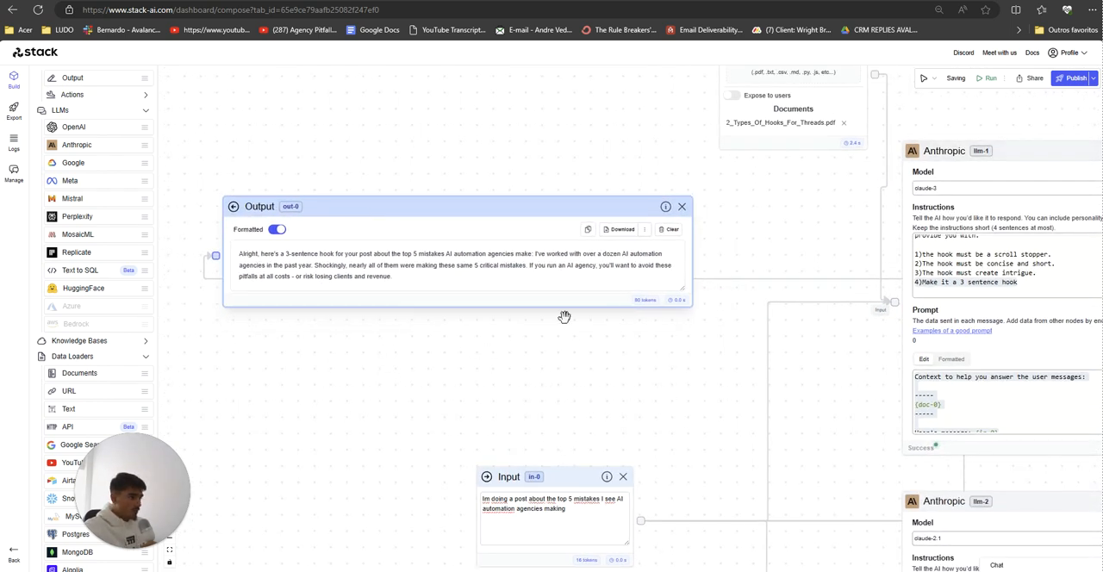
{"action": "left_click_drag", "start_coordinate": [555, 392], "coordinate": [603, 112]}
{"action": "left_click_drag", "start_coordinate": [535, 466], "coordinate": [278, 315]}
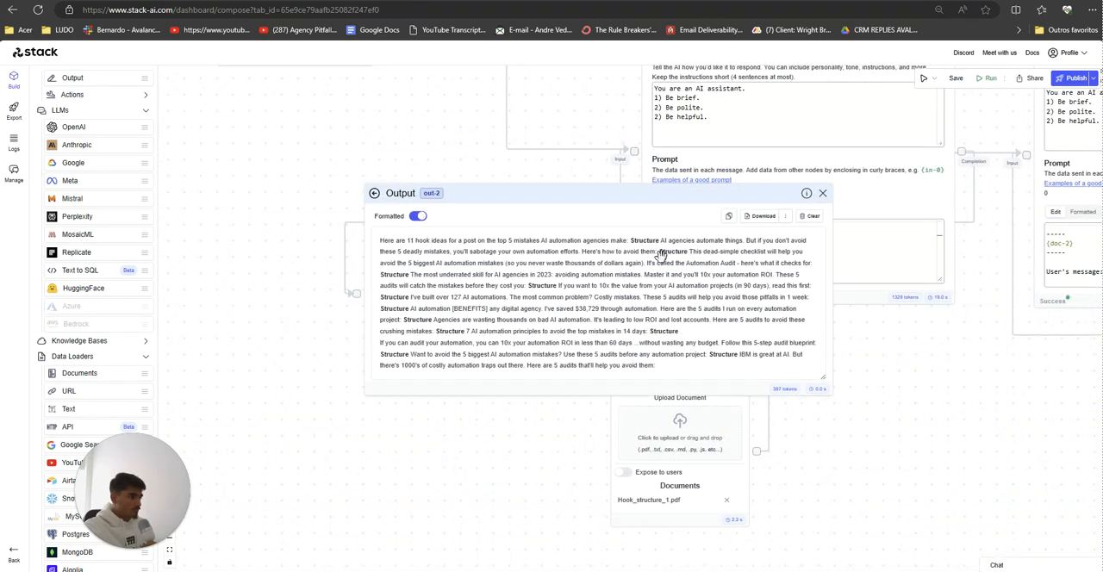
{"action": "left_click_drag", "start_coordinate": [468, 438], "coordinate": [447, 440]}
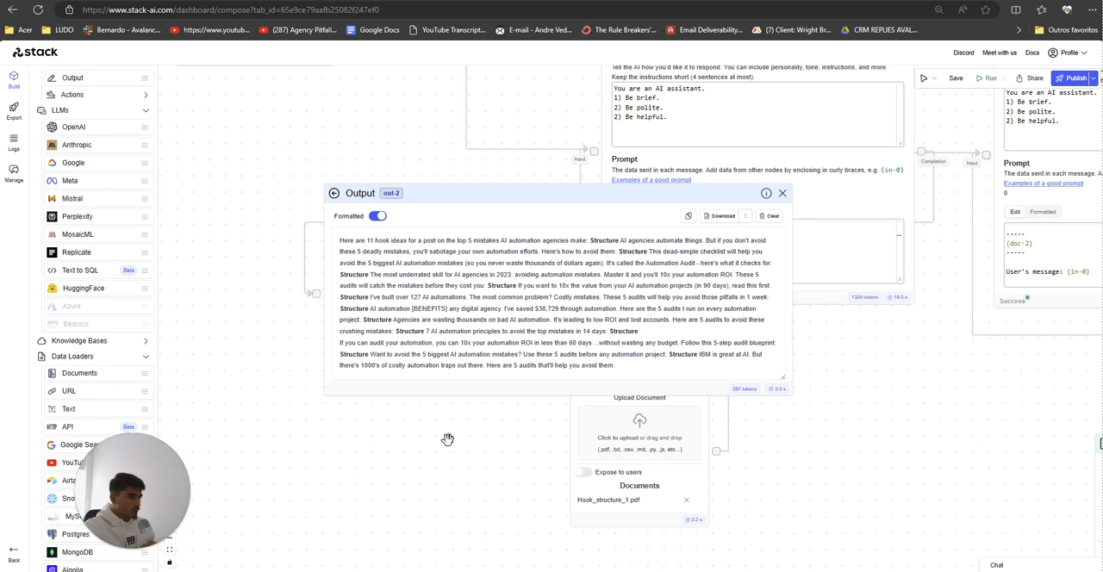
{"action": "left_click_drag", "start_coordinate": [391, 196], "coordinate": [199, 203]}
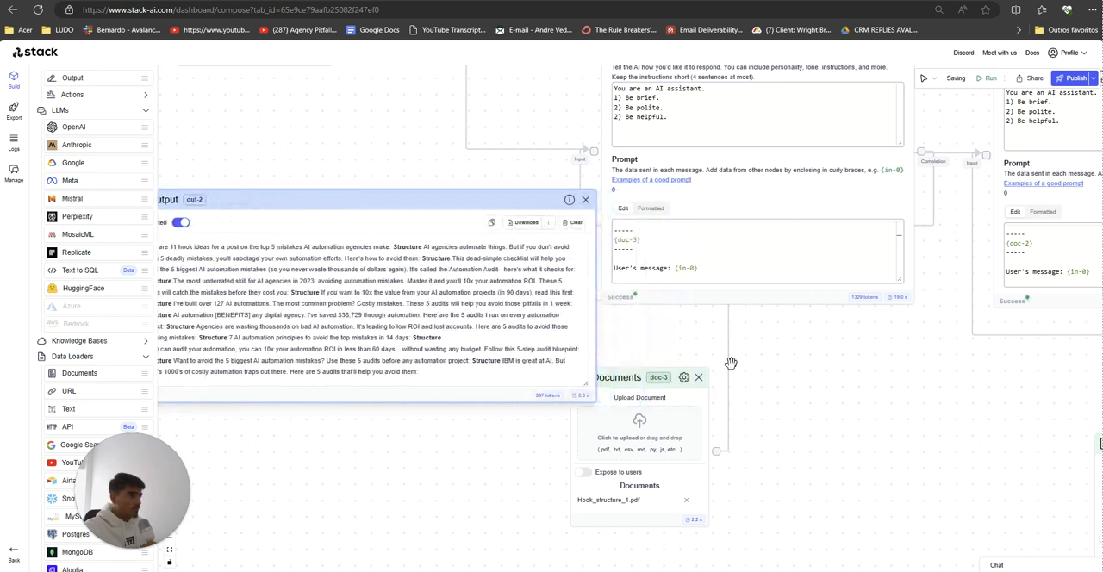
Step: Read the hooks in the Output node out-3 and delete its branch: out-3, the Anthropic node llm-3 and the Documents node doc-2
{"action": "left_click_drag", "start_coordinate": [731, 364], "coordinate": [291, 346]}
{"action": "left_click_drag", "start_coordinate": [779, 420], "coordinate": [787, 383]}
{"action": "left_click_drag", "start_coordinate": [924, 349], "coordinate": [378, 378]}
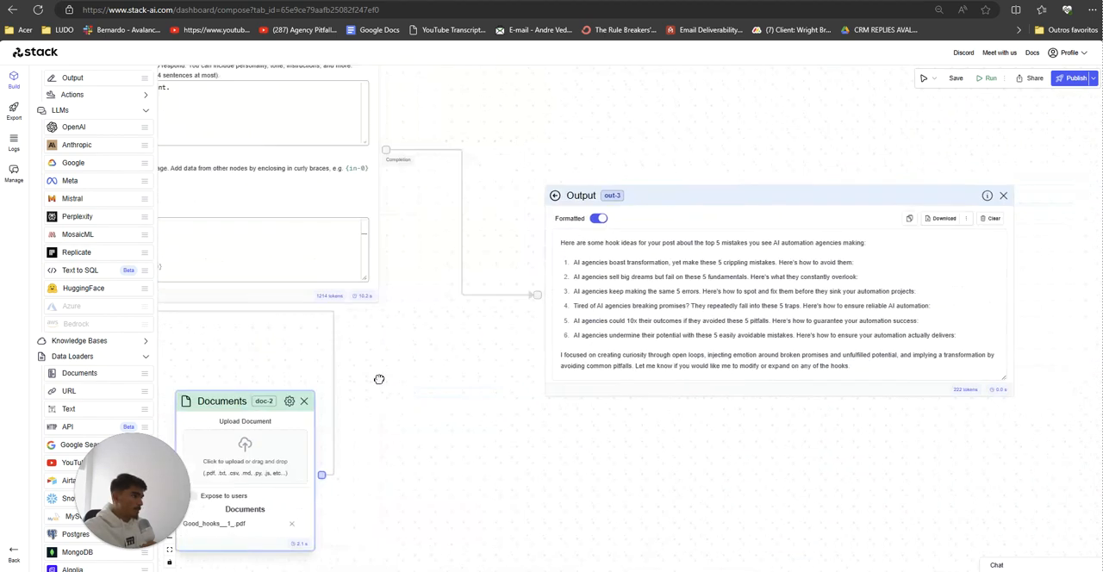
{"action": "left_click_drag", "start_coordinate": [538, 440], "coordinate": [487, 440]}
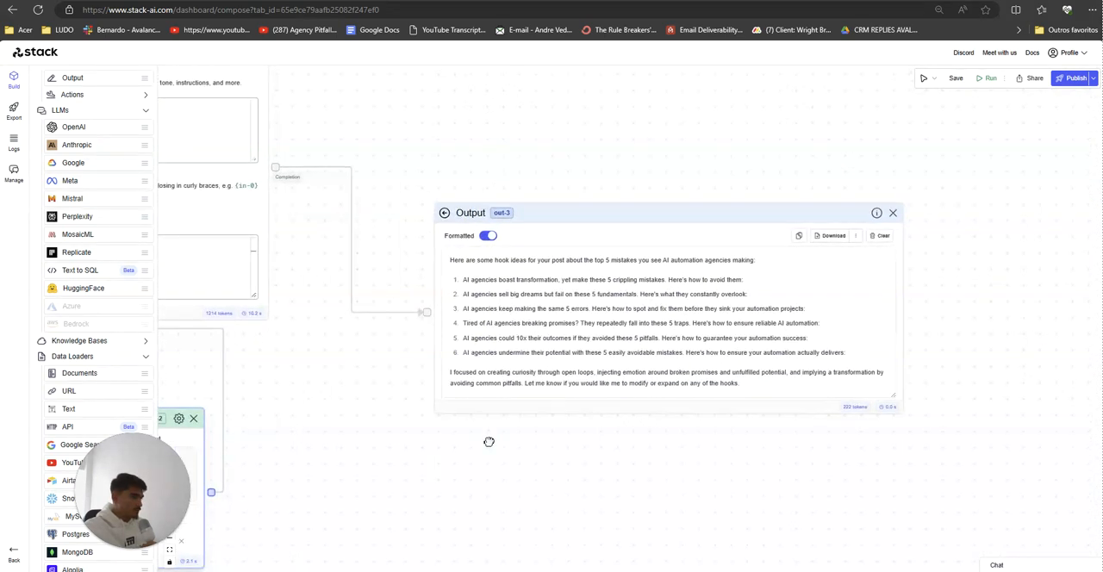
{"action": "left_click", "coordinate": [893, 213]}
{"action": "left_click_drag", "start_coordinate": [587, 204], "coordinate": [810, 438]}
{"action": "left_click", "coordinate": [483, 249]}
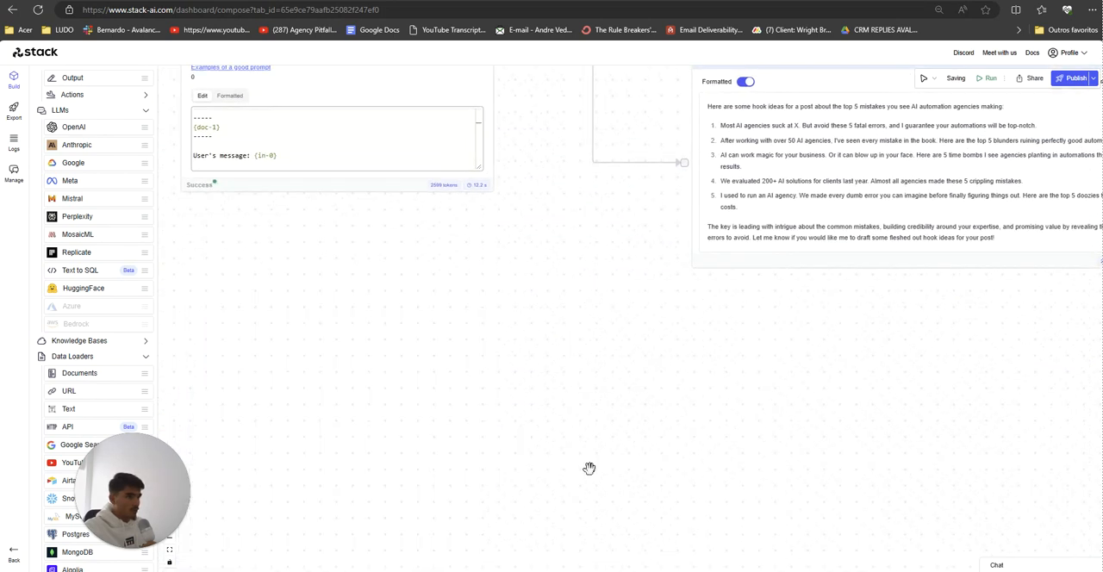
{"action": "left_click_drag", "start_coordinate": [589, 468], "coordinate": [684, 236]}
{"action": "left_click", "coordinate": [511, 419]}
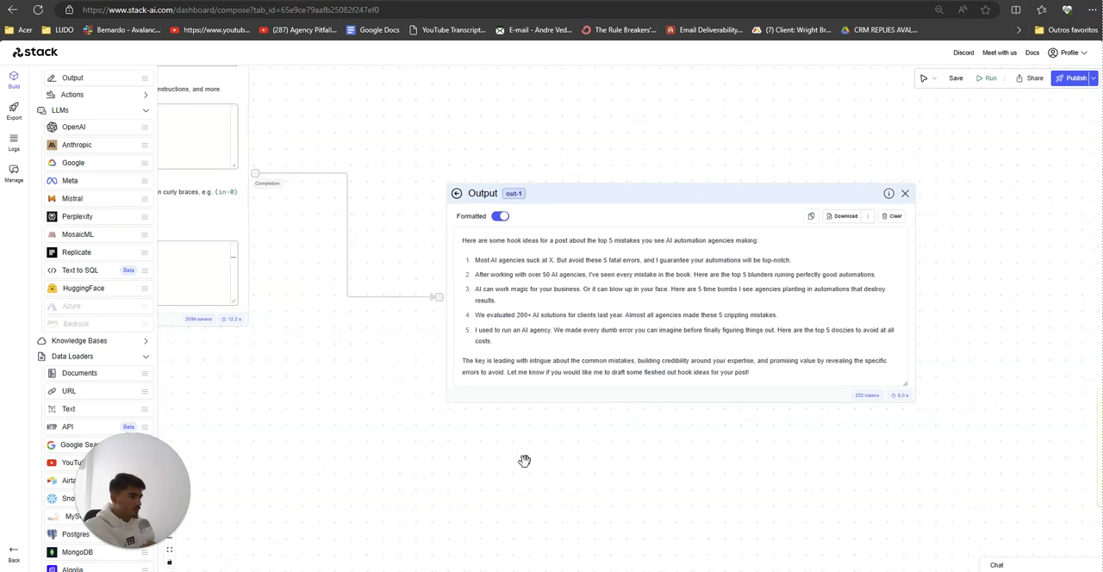
Step: Delete the Output node out-1 together with its Anthropic node llm-4 and Documents node doc-1
{"action": "left_click", "coordinate": [905, 193]}
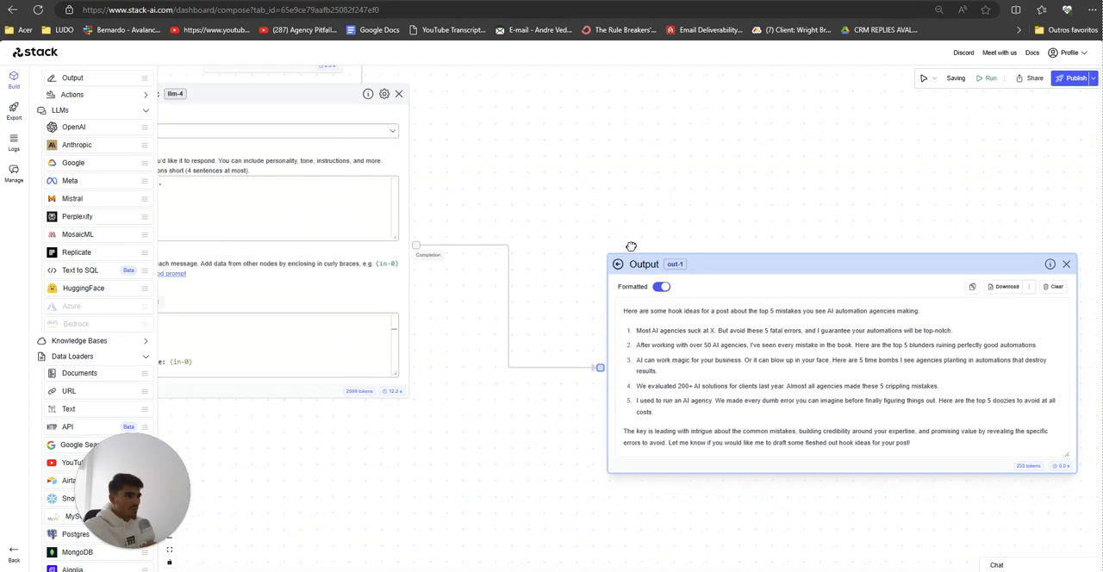
{"action": "left_click", "coordinate": [1080, 273]}
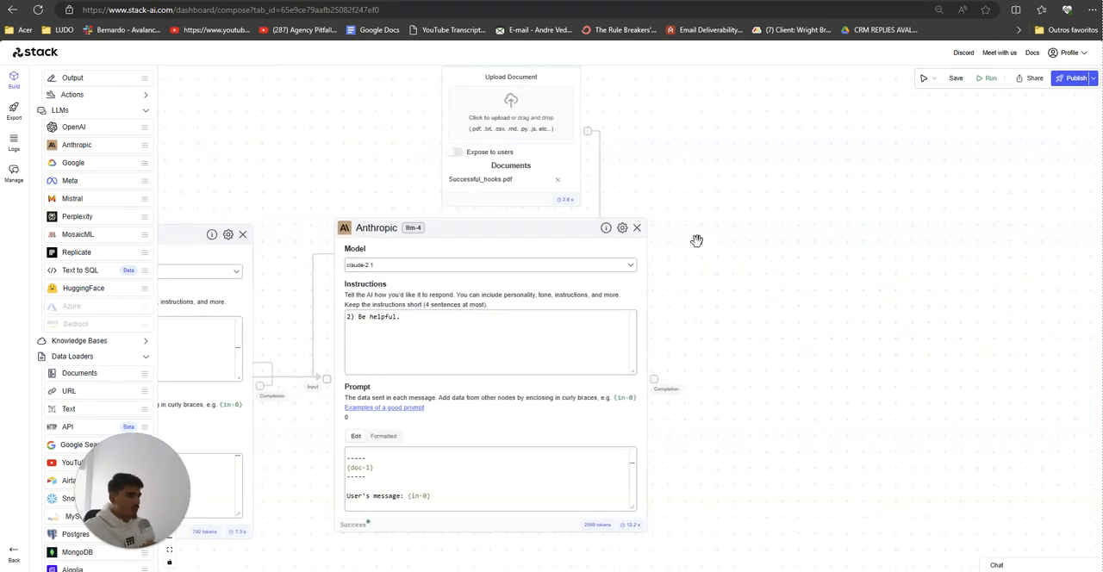
{"action": "left_click", "coordinate": [638, 229]}
{"action": "left_click", "coordinate": [614, 180]}
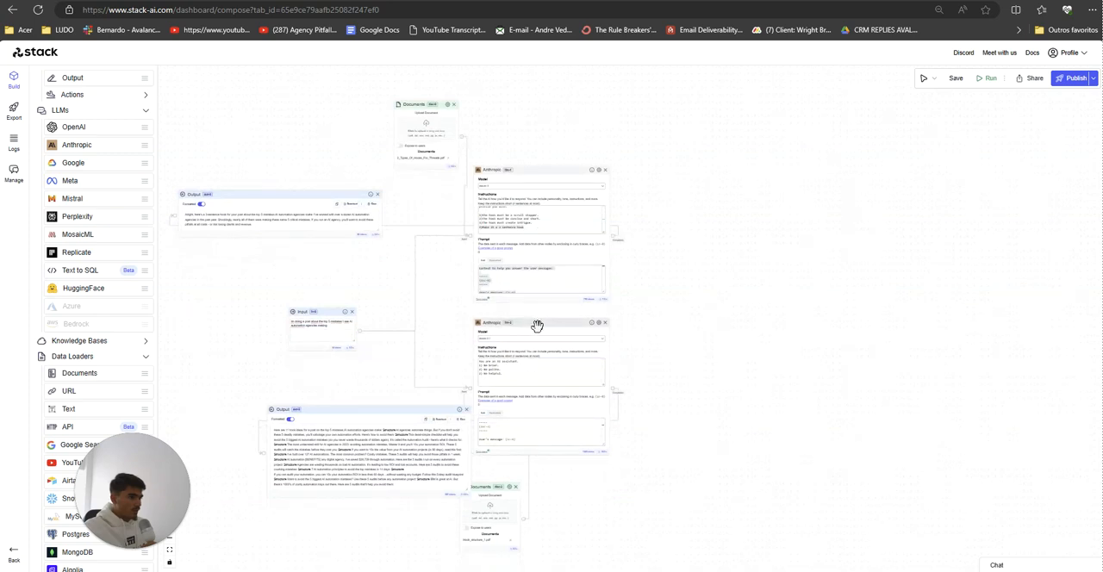
Step: Move the Anthropic node llm-2 to the right of llm-1, with out-2 on its right and the Documents node doc-3 below it
{"action": "left_click_drag", "start_coordinate": [537, 322], "coordinate": [765, 181]}
{"action": "left_click_drag", "start_coordinate": [320, 413], "coordinate": [980, 216]}
{"action": "left_click_drag", "start_coordinate": [503, 493], "coordinate": [775, 369]}
{"action": "left_click_drag", "start_coordinate": [423, 103], "coordinate": [558, 92]}
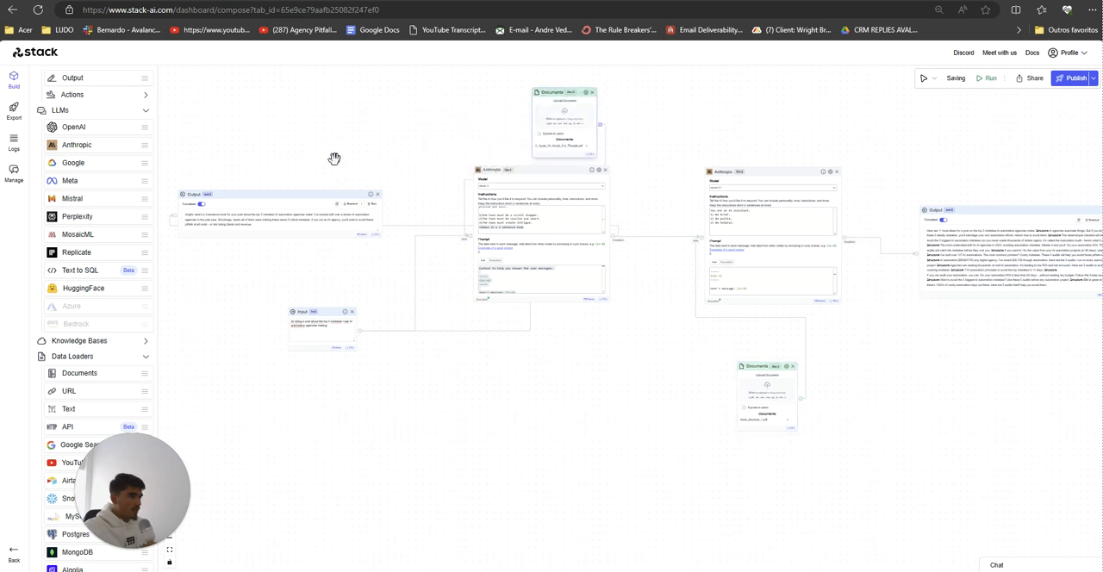
Step: Place the Documents node doc-0 below llm-1 and bring llm-1 and llm-2 roughly level with each other
{"action": "left_click_drag", "start_coordinate": [340, 197], "coordinate": [414, 147]}
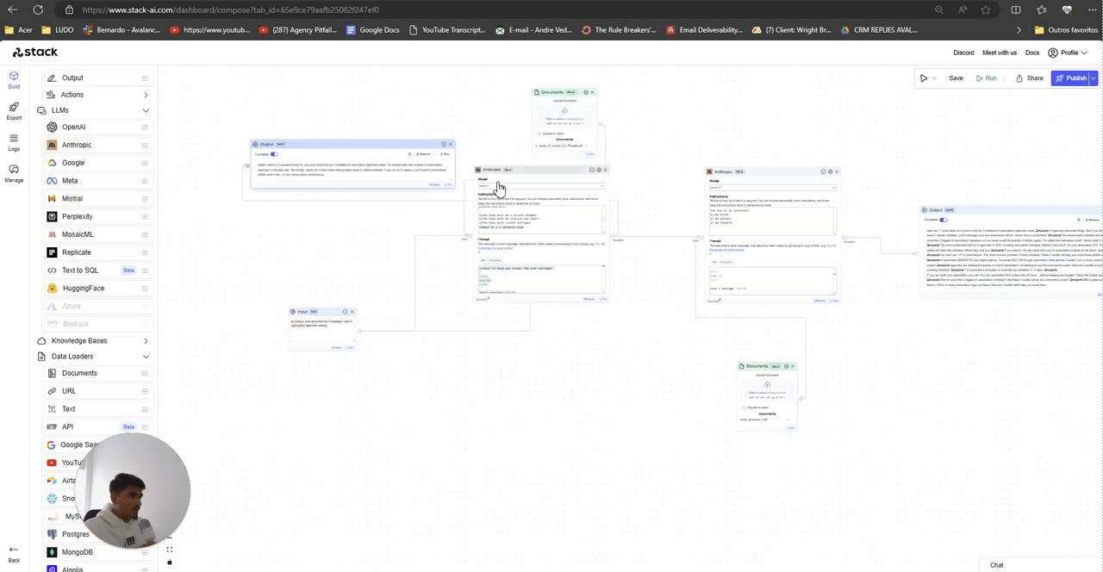
{"action": "left_click_drag", "start_coordinate": [511, 188], "coordinate": [514, 217]}
{"action": "left_click_drag", "start_coordinate": [561, 94], "coordinate": [484, 399]}
{"action": "left_click_drag", "start_coordinate": [754, 177], "coordinate": [724, 195]}
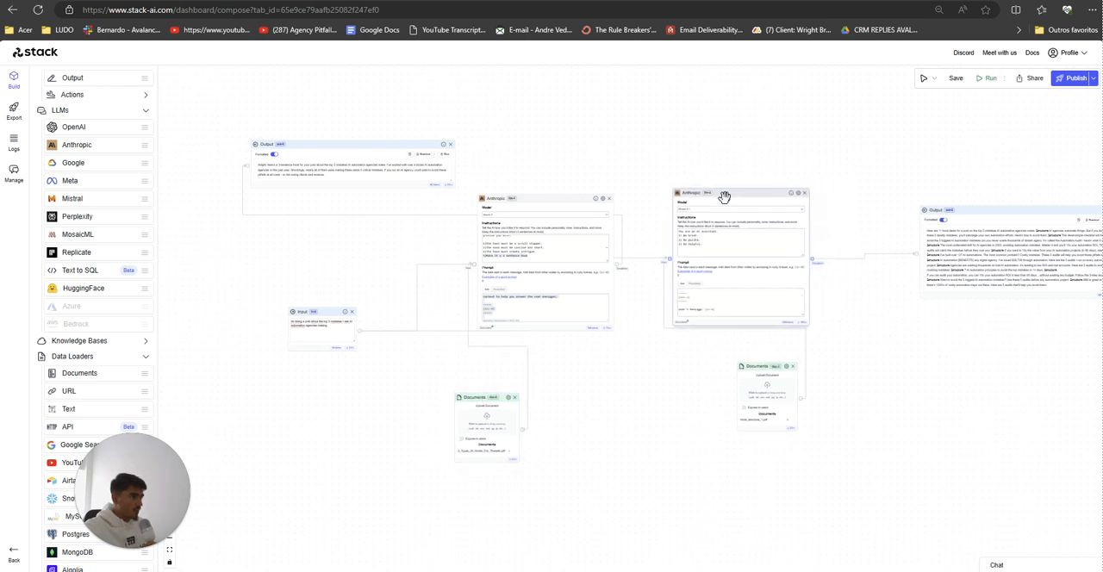
Step: Place the Output node out-2 above llm-2 and out-0 above llm-1, shifting llm-1 slightly left
{"action": "left_click_drag", "start_coordinate": [1019, 214], "coordinate": [755, 97]}
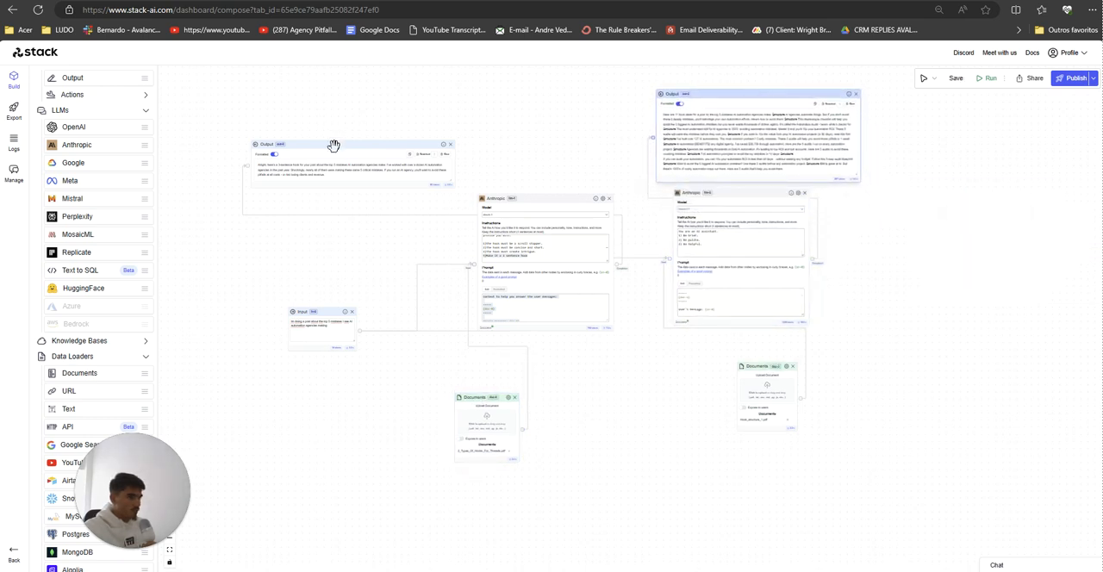
{"action": "left_click_drag", "start_coordinate": [345, 147], "coordinate": [513, 106]}
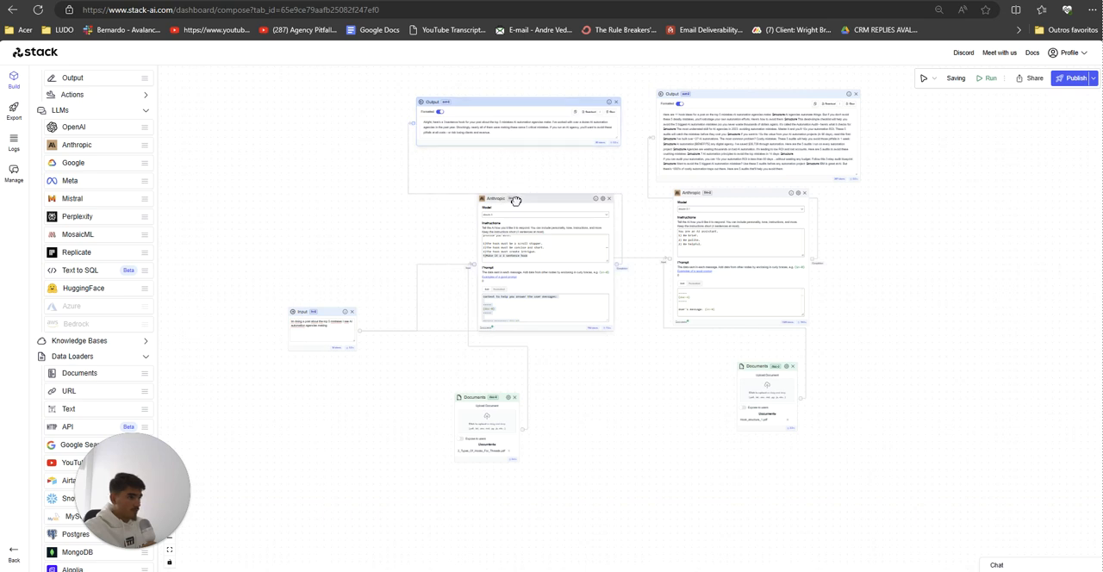
{"action": "left_click_drag", "start_coordinate": [517, 198], "coordinate": [483, 187]}
Step: Move both Documents nodes up closer beneath their Anthropic nodes and place the Input node left of llm-1, level with it
{"action": "left_click_drag", "start_coordinate": [756, 365], "coordinate": [754, 352]}
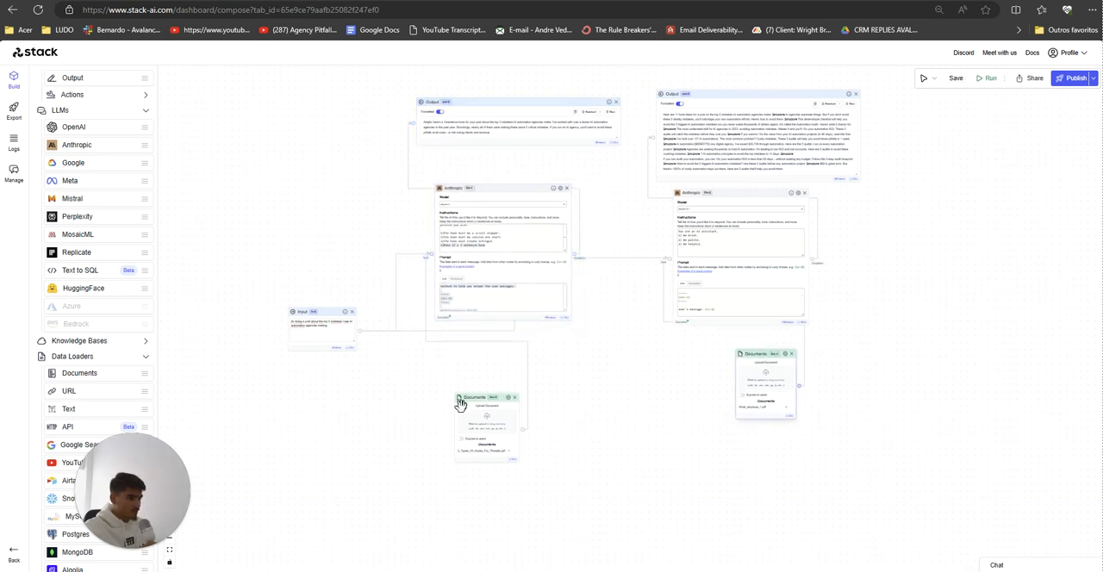
{"action": "left_click_drag", "start_coordinate": [460, 402], "coordinate": [471, 352]}
{"action": "left_click_drag", "start_coordinate": [320, 312], "coordinate": [273, 234]}
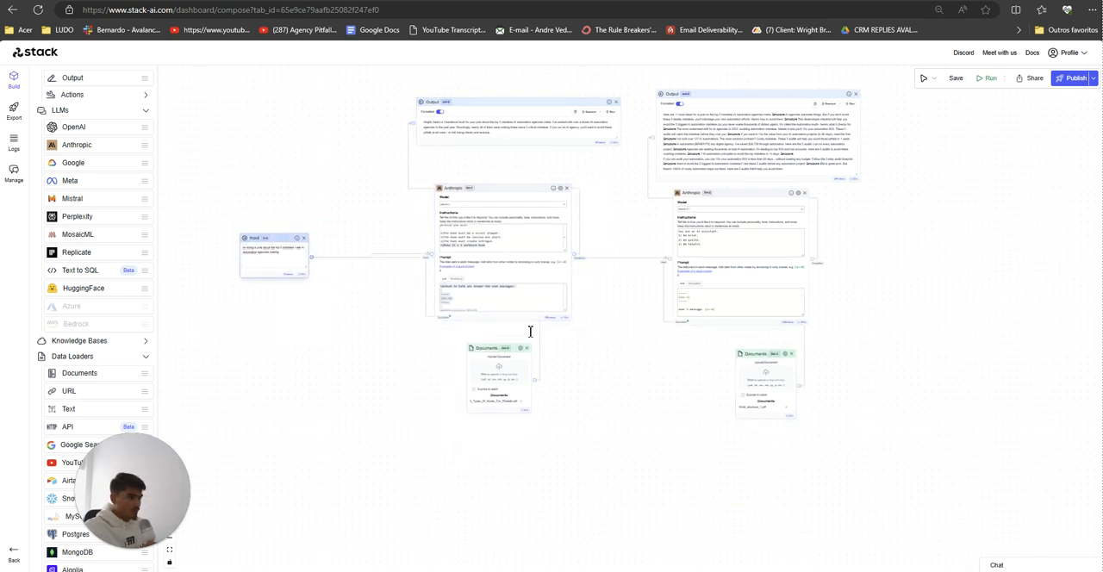
Step: Review the instructions, the prompt and the document reference of the Anthropic node llm-1
{"action": "left_click_drag", "start_coordinate": [686, 442], "coordinate": [698, 476]}
{"action": "scroll", "coordinate": [697, 475], "scroll_direction": "up", "scroll_amount": 2}
{"action": "left_click_drag", "start_coordinate": [646, 403], "coordinate": [679, 445]}
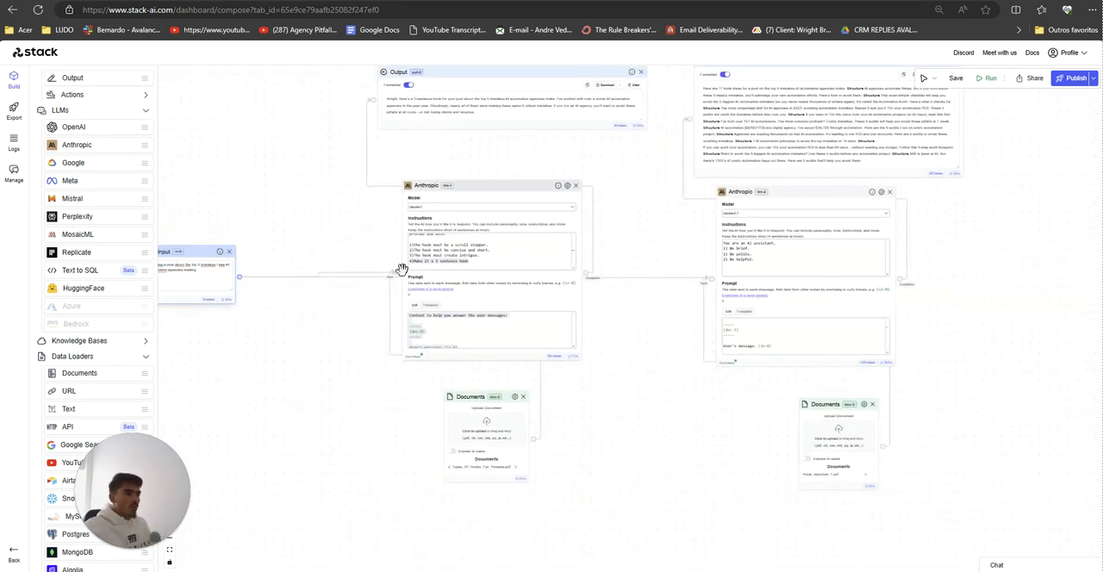
{"action": "double_click", "coordinate": [435, 251]}
{"action": "scroll", "coordinate": [435, 251], "scroll_direction": "up", "scroll_amount": 1}
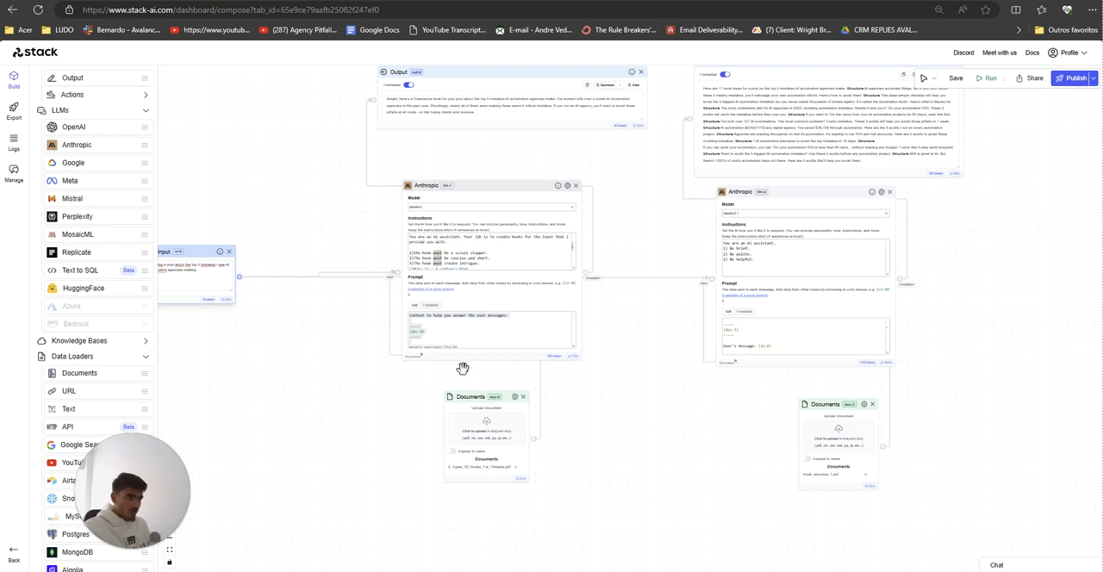
{"action": "left_click", "coordinate": [448, 336]}
{"action": "scroll", "coordinate": [442, 320], "scroll_direction": "down", "scroll_amount": 1}
{"action": "left_click_drag", "start_coordinate": [462, 342], "coordinate": [389, 284]}
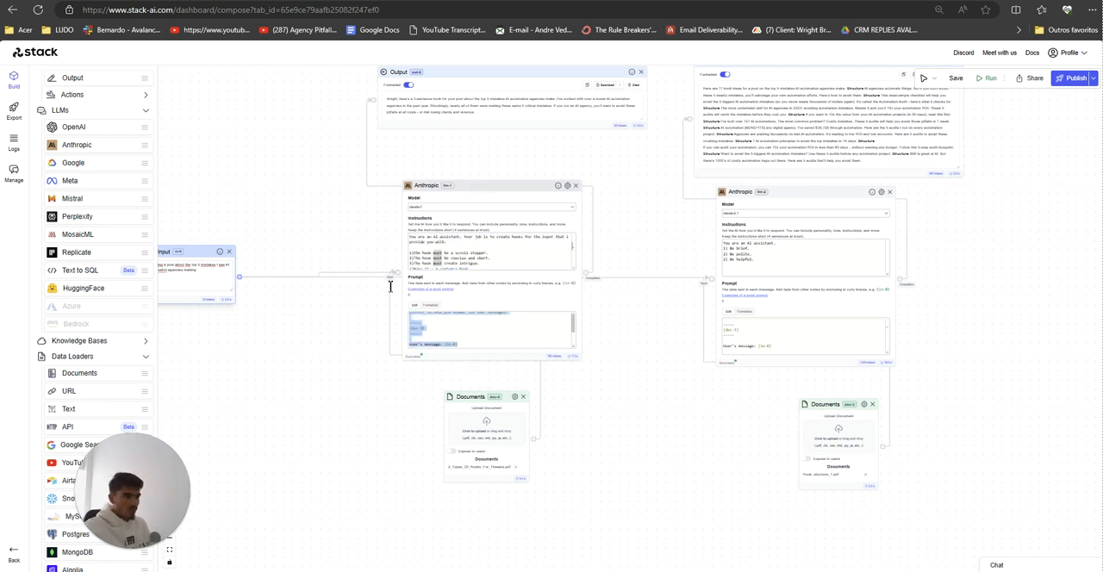
{"action": "left_click", "coordinate": [438, 334]}
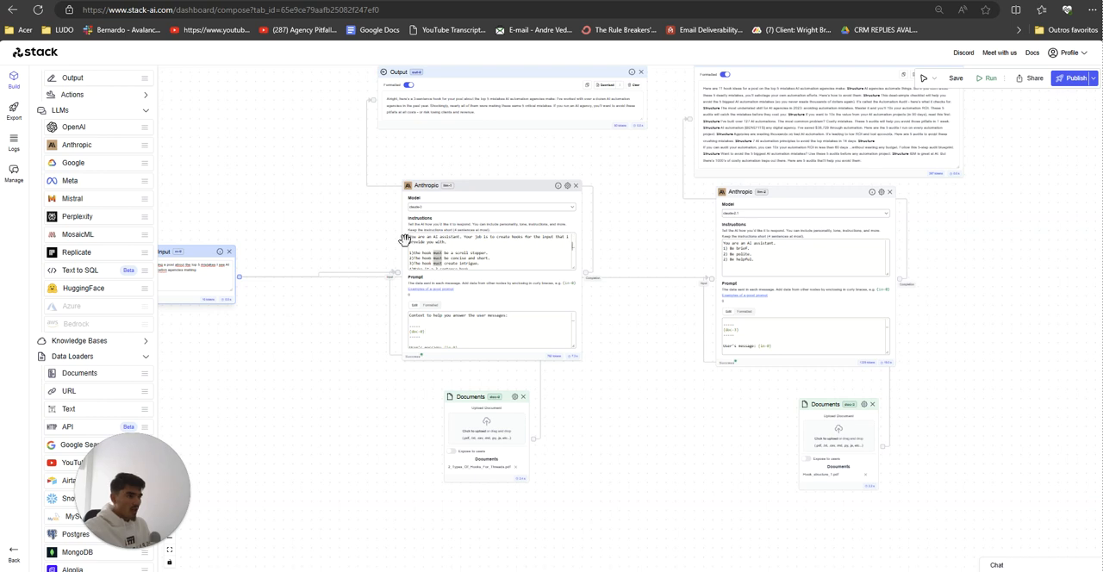
{"action": "left_click_drag", "start_coordinate": [410, 238], "coordinate": [494, 270]}
{"action": "scroll", "coordinate": [496, 269], "scroll_direction": "down", "scroll_amount": 1}
{"action": "left_click", "coordinate": [500, 261]}
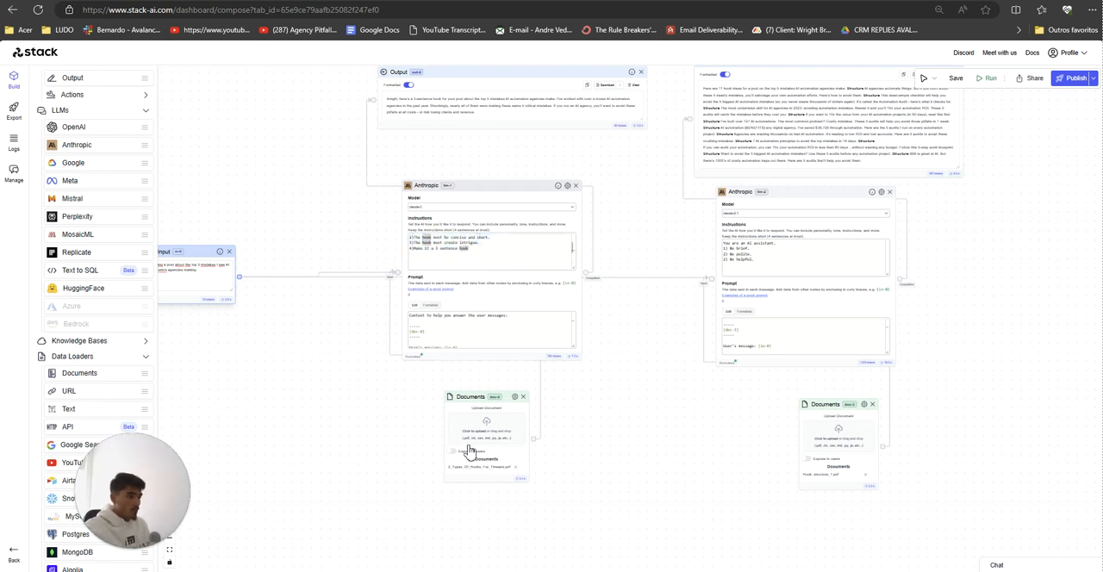
{"action": "left_click_drag", "start_coordinate": [643, 455], "coordinate": [658, 452]}
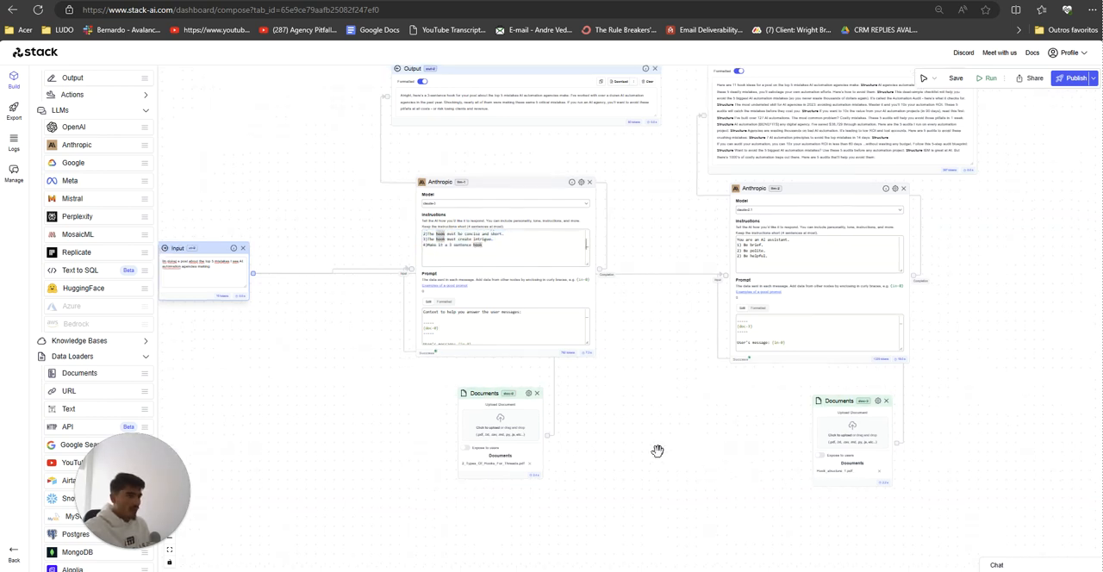
{"action": "left_click_drag", "start_coordinate": [428, 374], "coordinate": [407, 396]}
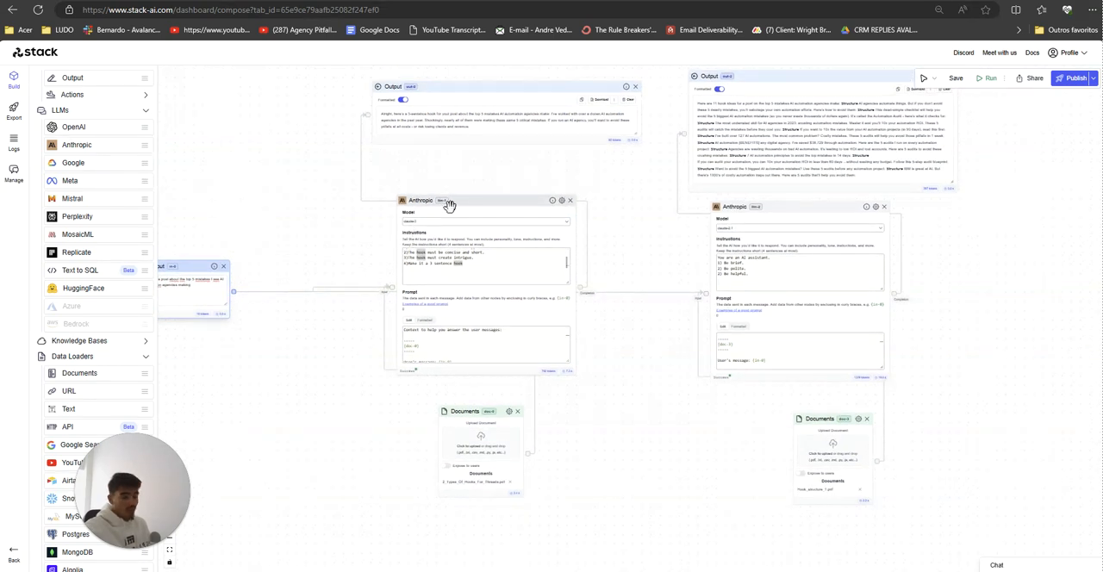
{"action": "left_click_drag", "start_coordinate": [329, 361], "coordinate": [357, 362]}
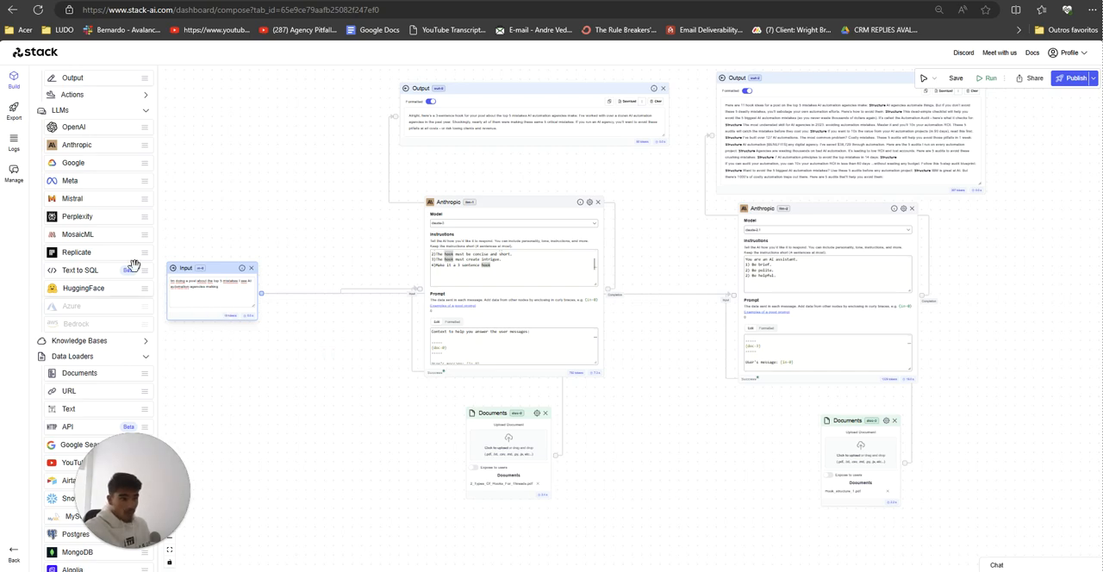
Step: Switch to Paint and ready the Pencil with white as the primary colour and black as the secondary colour
{"action": "key", "text": "alt+Tab"}
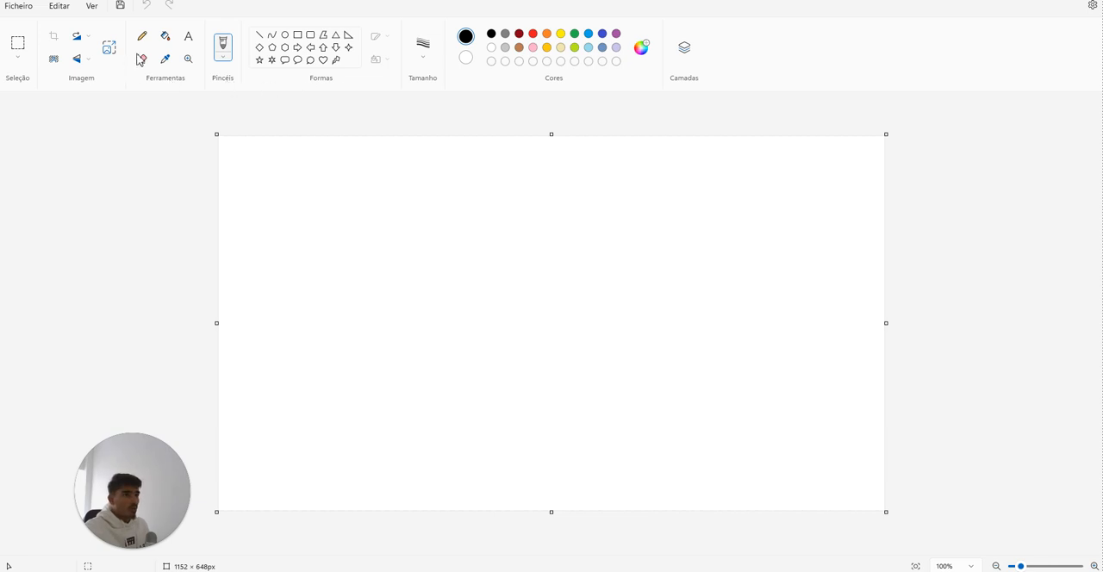
{"action": "left_click", "coordinate": [165, 60]}
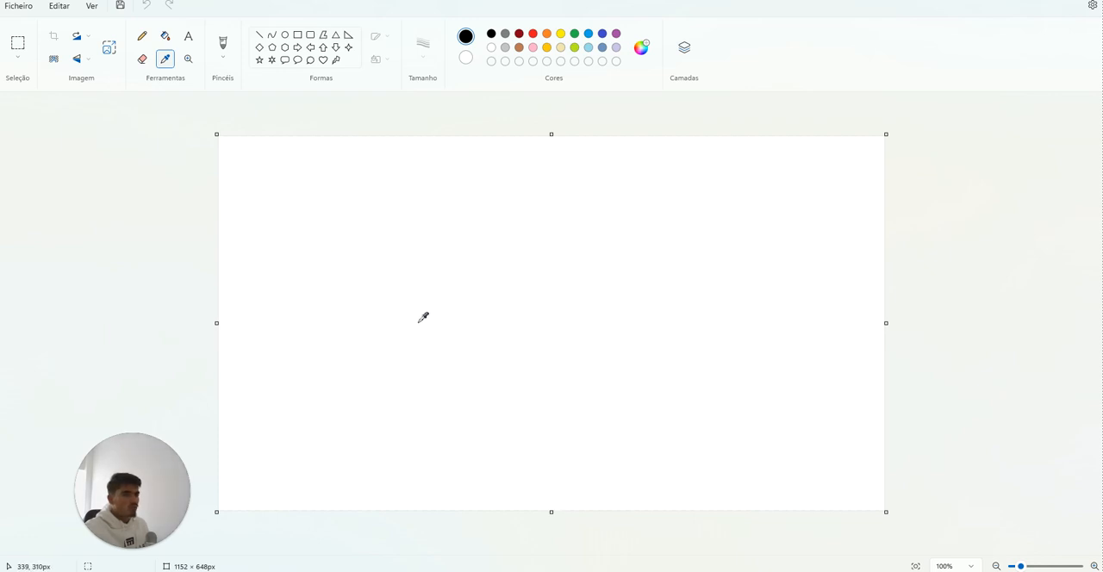
{"action": "left_click", "coordinate": [618, 291]}
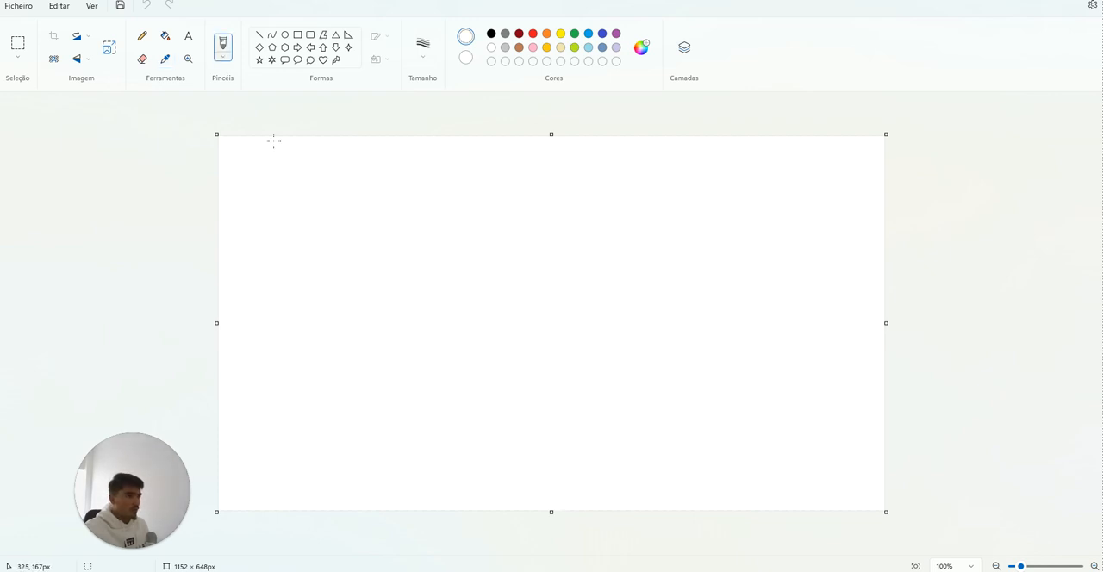
{"action": "left_click", "coordinate": [165, 59]}
{"action": "right_click", "coordinate": [491, 35]}
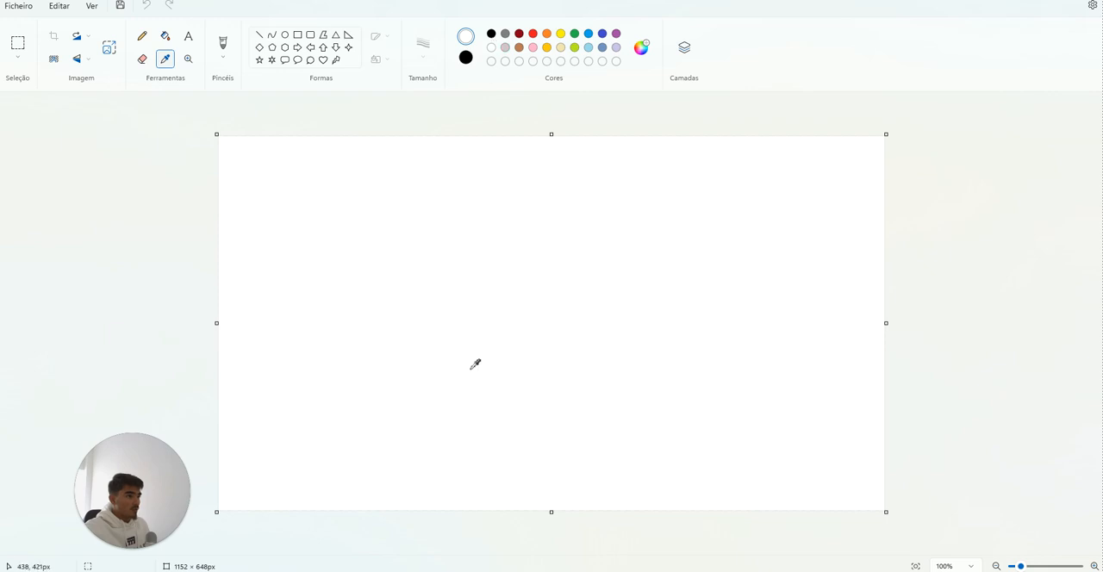
{"action": "left_click", "coordinate": [561, 290]}
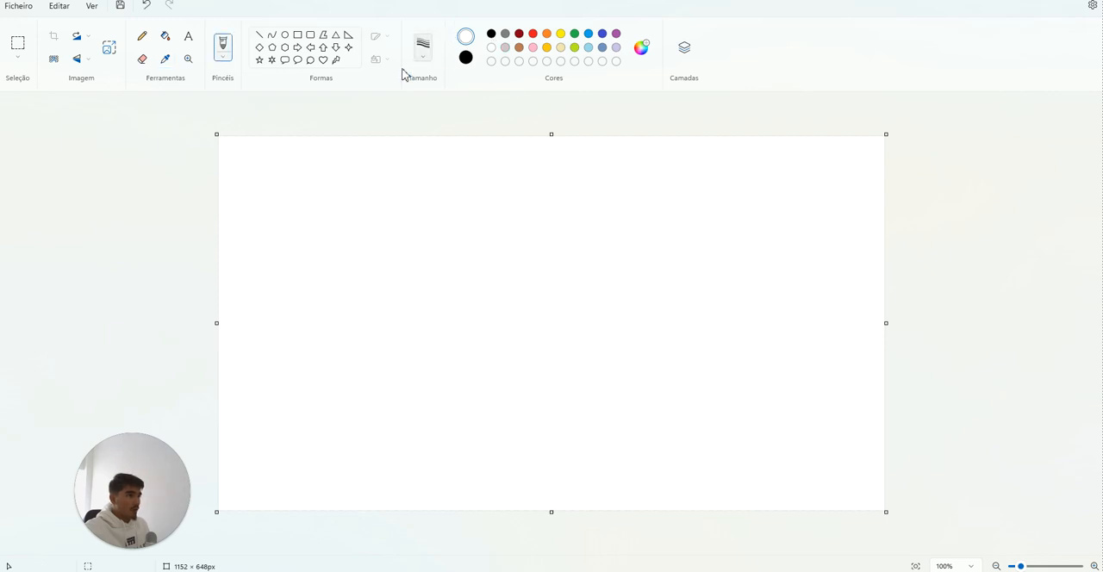
{"action": "left_click", "coordinate": [162, 62]}
{"action": "left_click", "coordinate": [142, 37]}
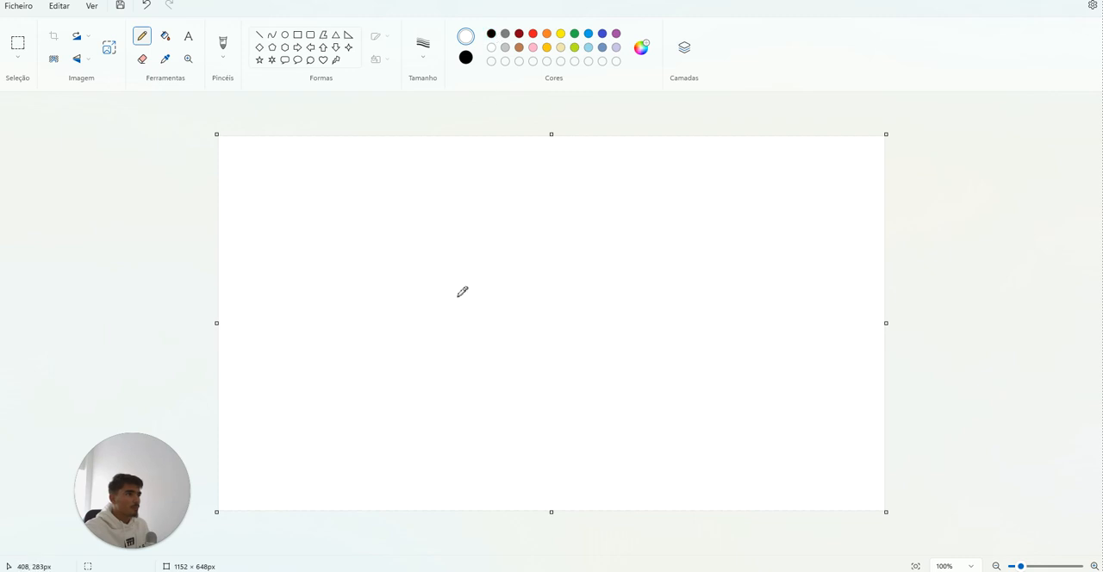
Step: Draw a right-pointing black arrow with a double shaft near the canvas centre, undoing the stray strokes beneath it
{"action": "left_click_drag", "start_coordinate": [498, 290], "coordinate": [557, 288]}
{"action": "left_click_drag", "start_coordinate": [483, 285], "coordinate": [548, 283]}
{"action": "mouse_move", "coordinate": [555, 246]}
{"action": "left_mouse_down"}
{"action": "mouse_move", "coordinate": [592, 276]}
{"action": "mouse_move", "coordinate": [541, 304]}
{"action": "left_mouse_up"}
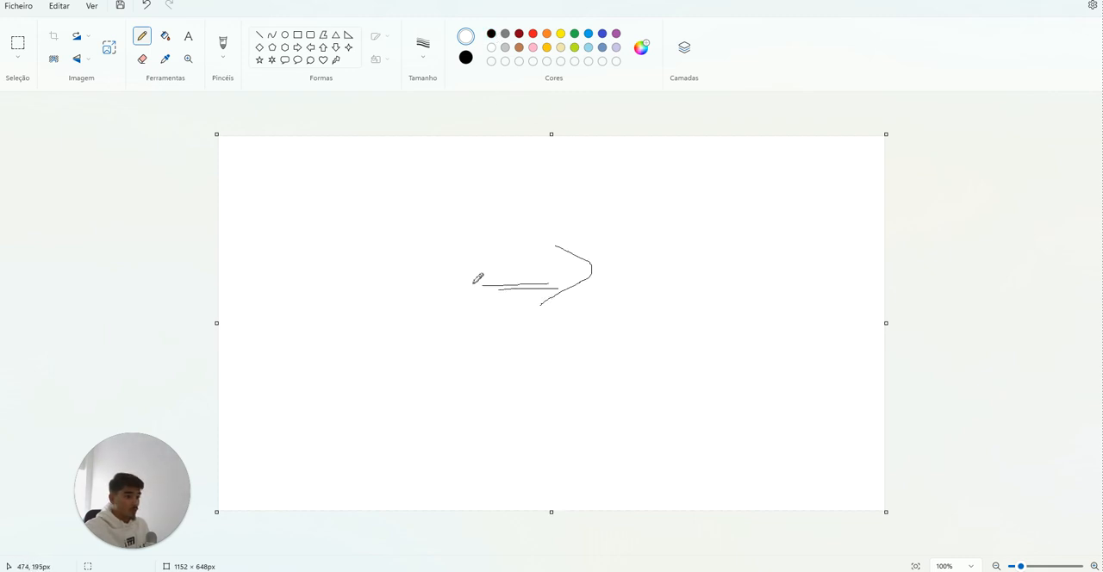
{"action": "mouse_move", "coordinate": [469, 321]}
{"action": "left_mouse_down"}
{"action": "mouse_move", "coordinate": [620, 307]}
{"action": "mouse_move", "coordinate": [523, 314]}
{"action": "left_mouse_up"}
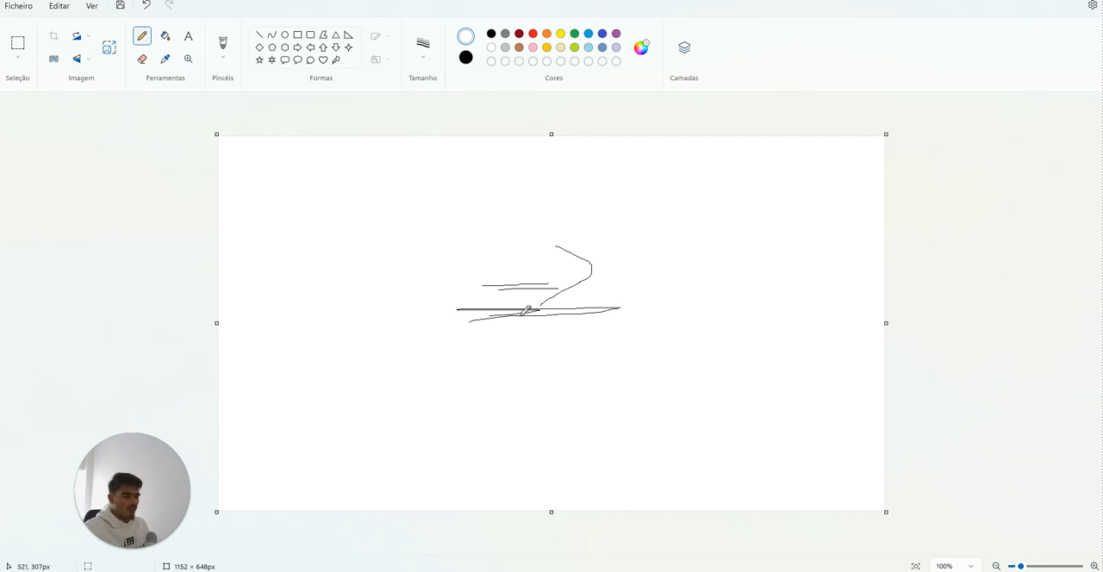
{"action": "key", "text": "ctrl+z"}
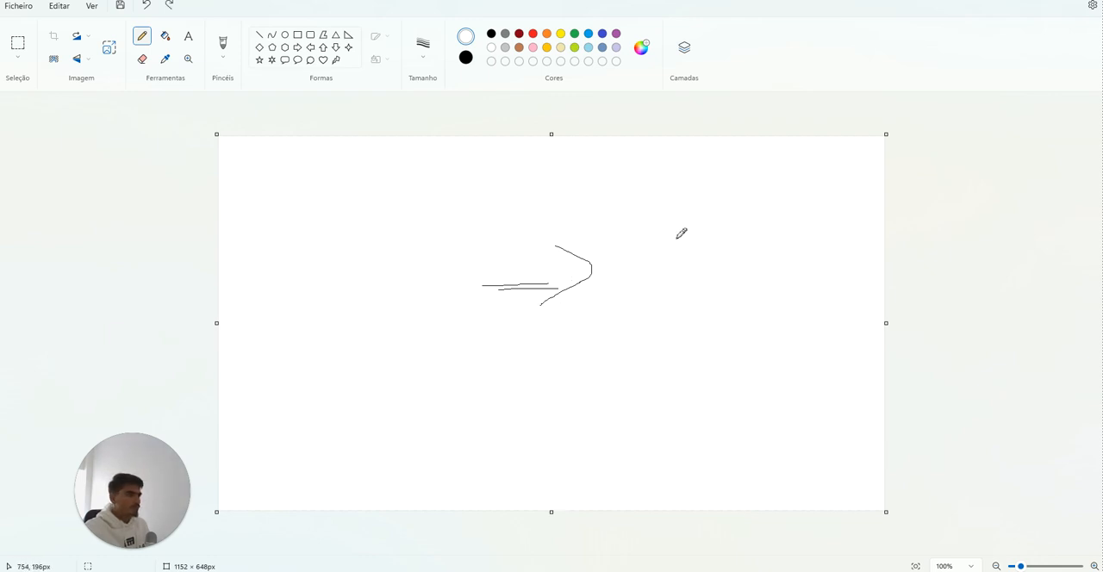
Step: Draw a horizontal line to the right of the arrow and handwrite "OutPut" above it
{"action": "mouse_move", "coordinate": [639, 310]}
{"action": "left_mouse_down"}
{"action": "mouse_move", "coordinate": [760, 305]}
{"action": "mouse_move", "coordinate": [652, 311]}
{"action": "left_mouse_up"}
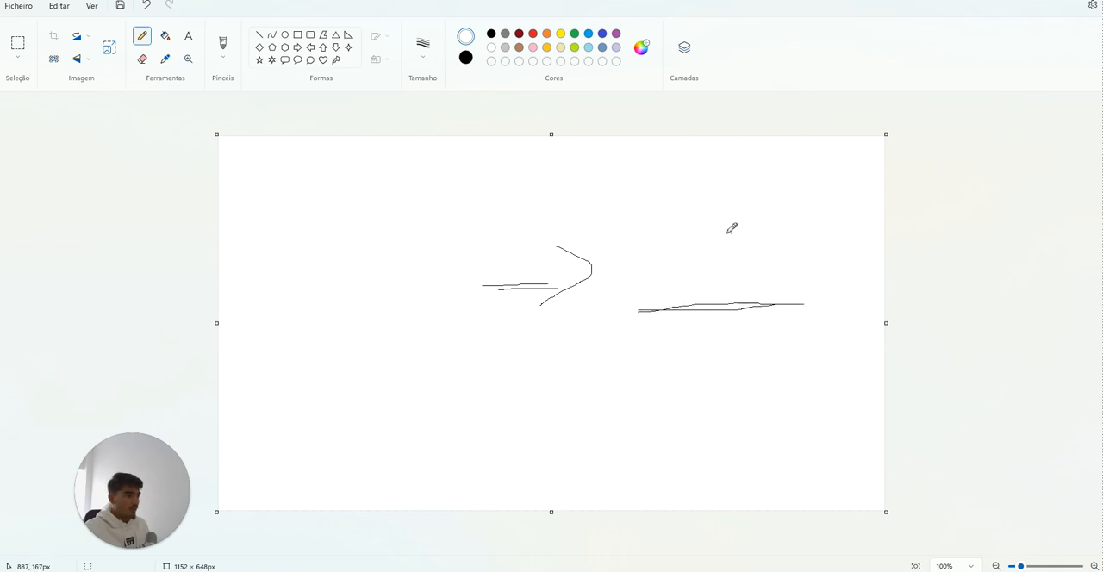
{"action": "mouse_move", "coordinate": [732, 231]}
{"action": "left_mouse_down"}
{"action": "mouse_move", "coordinate": [724, 276]}
{"action": "mouse_move", "coordinate": [732, 232]}
{"action": "mouse_move", "coordinate": [758, 271]}
{"action": "mouse_move", "coordinate": [765, 246]}
{"action": "mouse_move", "coordinate": [773, 269]}
{"action": "mouse_move", "coordinate": [786, 273]}
{"action": "mouse_move", "coordinate": [786, 248]}
{"action": "mouse_move", "coordinate": [806, 272]}
{"action": "mouse_move", "coordinate": [810, 248]}
{"action": "mouse_move", "coordinate": [821, 274]}
{"action": "left_mouse_up"}
{"action": "left_click_drag", "start_coordinate": [811, 256], "coordinate": [833, 256]}
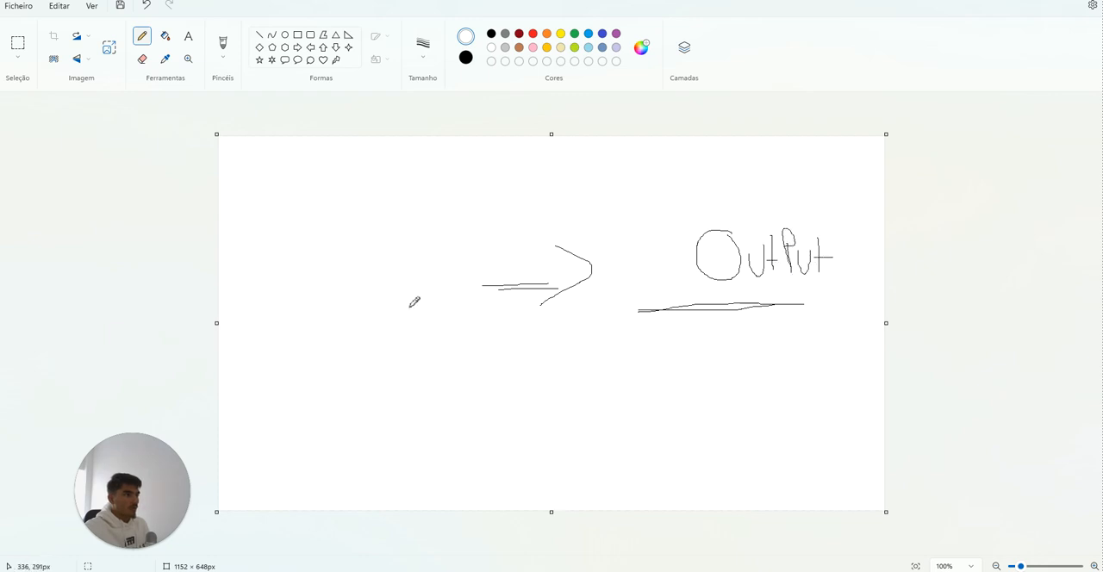
Step: Handwrite "In" to the left of the arrow and thicken the line under "OutPut" with extra strokes
{"action": "mouse_move", "coordinate": [347, 329]}
{"action": "left_mouse_down"}
{"action": "mouse_move", "coordinate": [398, 327]}
{"action": "mouse_move", "coordinate": [391, 308]}
{"action": "left_mouse_up"}
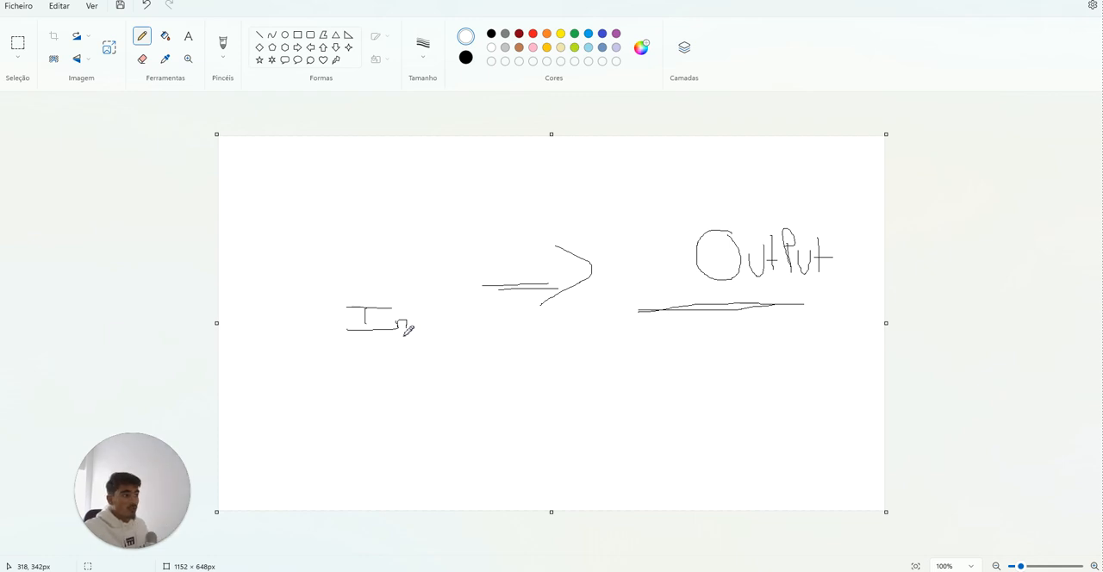
{"action": "mouse_move", "coordinate": [645, 310]}
{"action": "left_mouse_down"}
{"action": "mouse_move", "coordinate": [778, 301]}
{"action": "mouse_move", "coordinate": [733, 300]}
{"action": "left_mouse_up"}
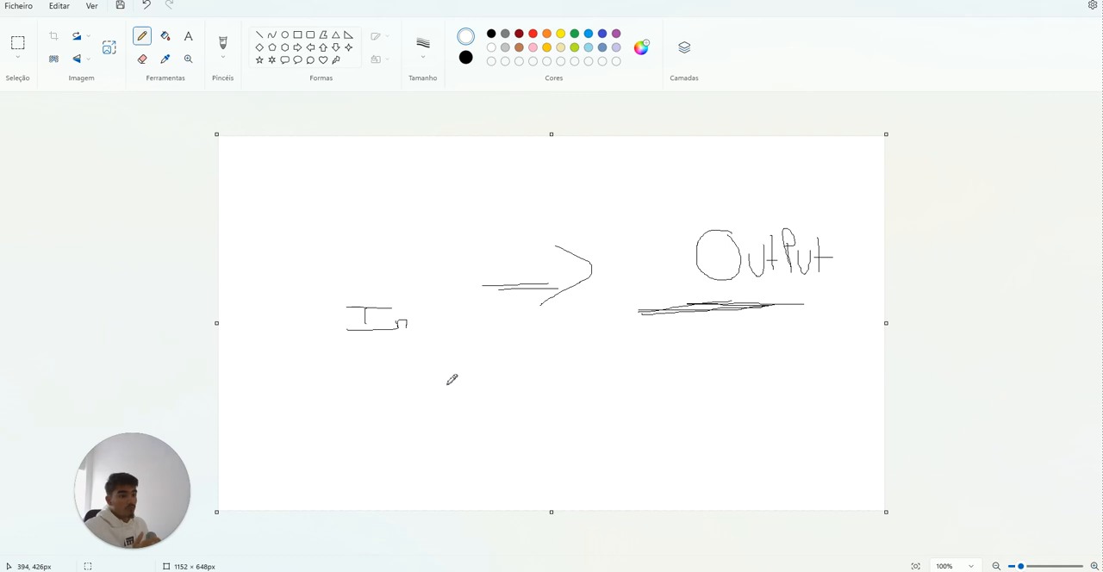
{"action": "mouse_move", "coordinate": [672, 312]}
{"action": "left_mouse_down"}
{"action": "mouse_move", "coordinate": [643, 316]}
{"action": "mouse_move", "coordinate": [751, 314]}
{"action": "left_mouse_up"}
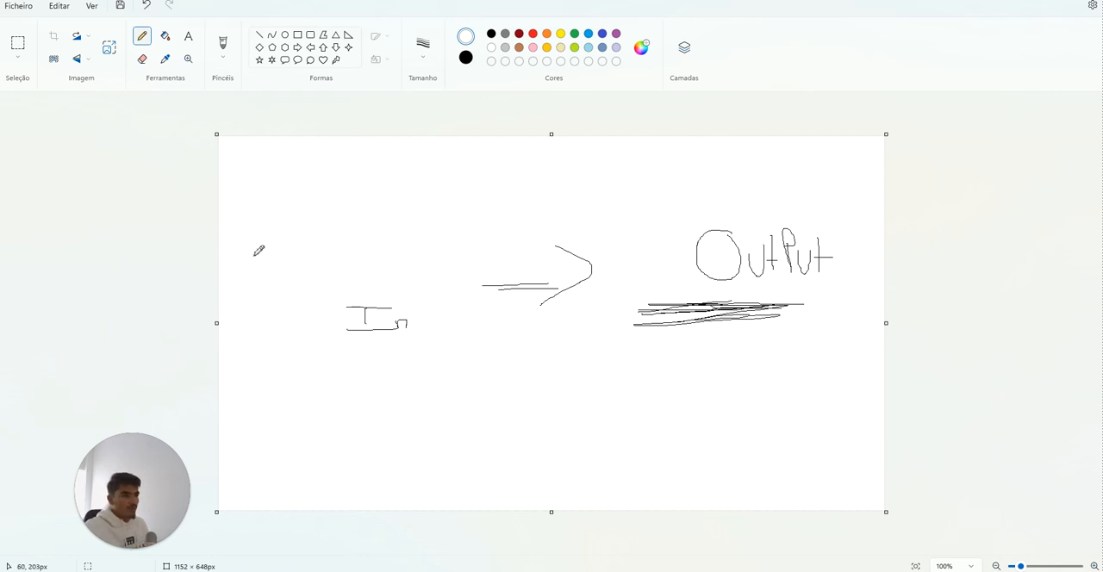
Step: Handwrite the formula "4Mo + H2O + O2" to the left of the arrow, above "In"
{"action": "mouse_move", "coordinate": [236, 252]}
{"action": "left_mouse_down"}
{"action": "mouse_move", "coordinate": [256, 286]}
{"action": "mouse_move", "coordinate": [276, 256]}
{"action": "mouse_move", "coordinate": [274, 302]}
{"action": "mouse_move", "coordinate": [294, 281]}
{"action": "left_mouse_up"}
{"action": "mouse_move", "coordinate": [329, 246]}
{"action": "left_mouse_down"}
{"action": "mouse_move", "coordinate": [319, 302]}
{"action": "mouse_move", "coordinate": [356, 275]}
{"action": "left_mouse_up"}
{"action": "left_click_drag", "start_coordinate": [360, 256], "coordinate": [350, 284]}
{"action": "mouse_move", "coordinate": [372, 244]}
{"action": "left_mouse_down"}
{"action": "mouse_move", "coordinate": [366, 300]}
{"action": "mouse_move", "coordinate": [385, 278]}
{"action": "mouse_move", "coordinate": [392, 301]}
{"action": "left_mouse_up"}
{"action": "mouse_move", "coordinate": [402, 258]}
{"action": "left_mouse_down"}
{"action": "mouse_move", "coordinate": [406, 293]}
{"action": "mouse_move", "coordinate": [432, 275]}
{"action": "mouse_move", "coordinate": [462, 291]}
{"action": "mouse_move", "coordinate": [477, 274]}
{"action": "mouse_move", "coordinate": [470, 310]}
{"action": "left_mouse_up"}
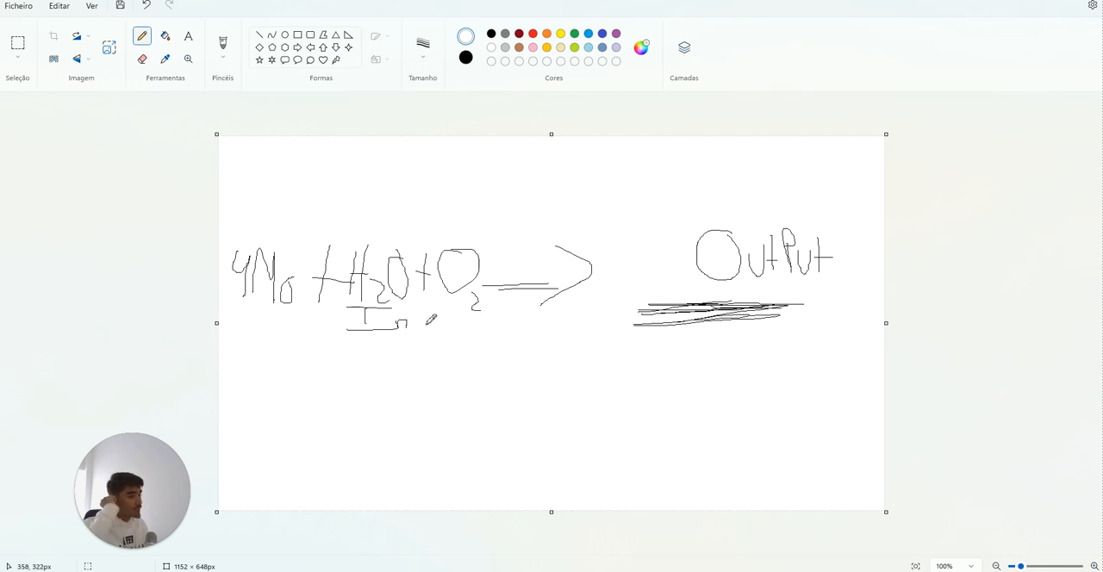
Step: Handwrite the components "4Mo", "H2O" and "O2" separately, spaced across the lower part of the canvas
{"action": "mouse_move", "coordinate": [261, 406]}
{"action": "left_mouse_down"}
{"action": "mouse_move", "coordinate": [278, 452]}
{"action": "mouse_move", "coordinate": [337, 423]}
{"action": "mouse_move", "coordinate": [341, 463]}
{"action": "mouse_move", "coordinate": [367, 442]}
{"action": "left_mouse_up"}
{"action": "mouse_move", "coordinate": [500, 399]}
{"action": "left_mouse_down"}
{"action": "mouse_move", "coordinate": [495, 449]}
{"action": "mouse_move", "coordinate": [521, 429]}
{"action": "mouse_move", "coordinate": [534, 474]}
{"action": "left_mouse_up"}
{"action": "left_click_drag", "start_coordinate": [572, 402], "coordinate": [573, 405]}
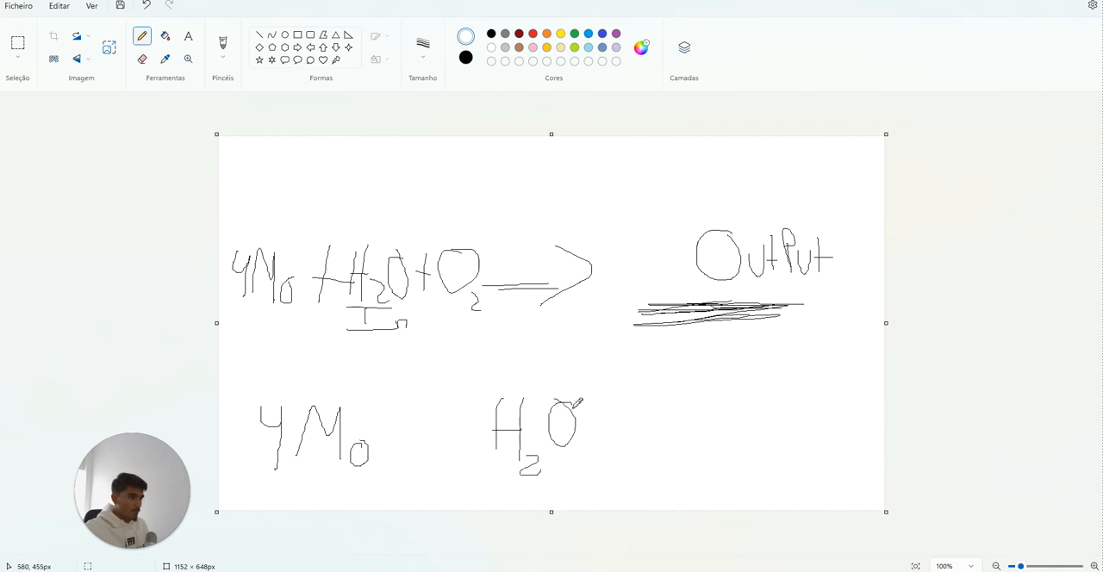
{"action": "mouse_move", "coordinate": [748, 389]}
{"action": "left_mouse_down"}
{"action": "mouse_move", "coordinate": [773, 413]}
{"action": "mouse_move", "coordinate": [748, 390]}
{"action": "left_mouse_up"}
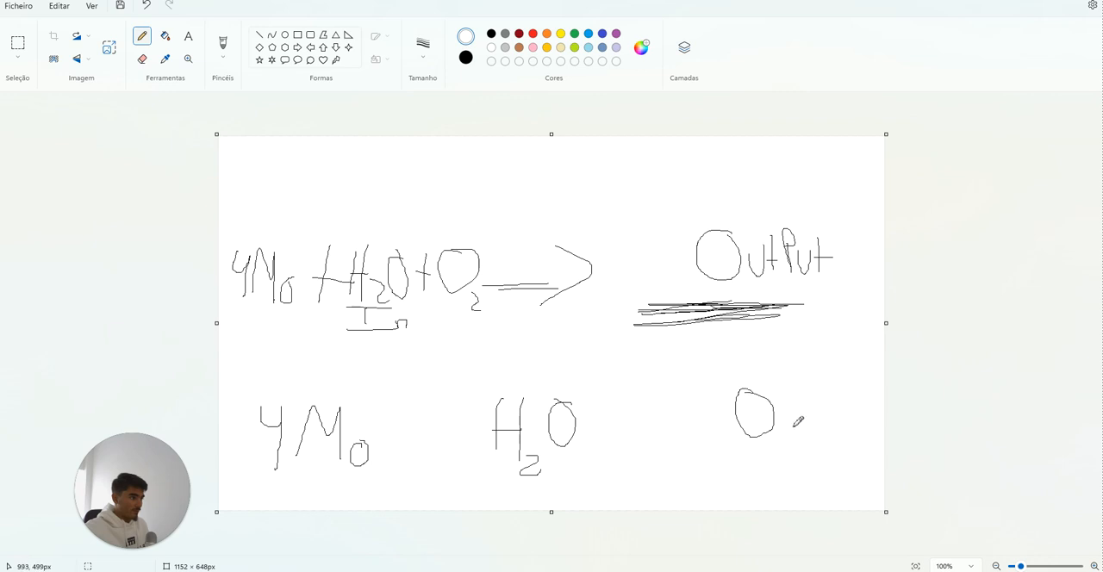
{"action": "left_click_drag", "start_coordinate": [786, 421], "coordinate": [827, 450]}
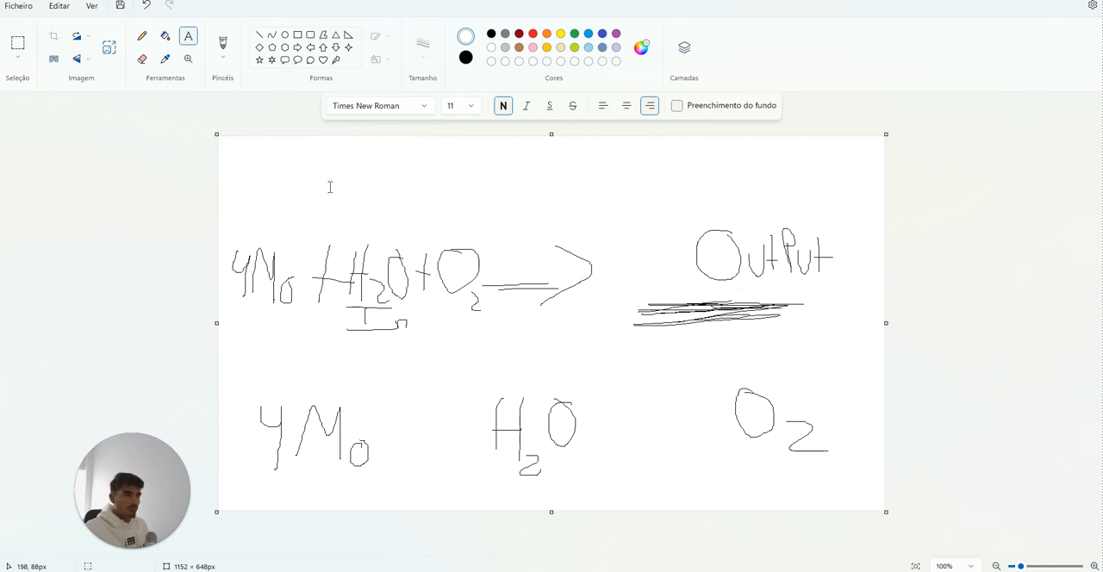
Step: Add the text label "Prompts" in green above the lower "4Mo"
{"action": "left_click_drag", "start_coordinate": [258, 367], "coordinate": [359, 390]}
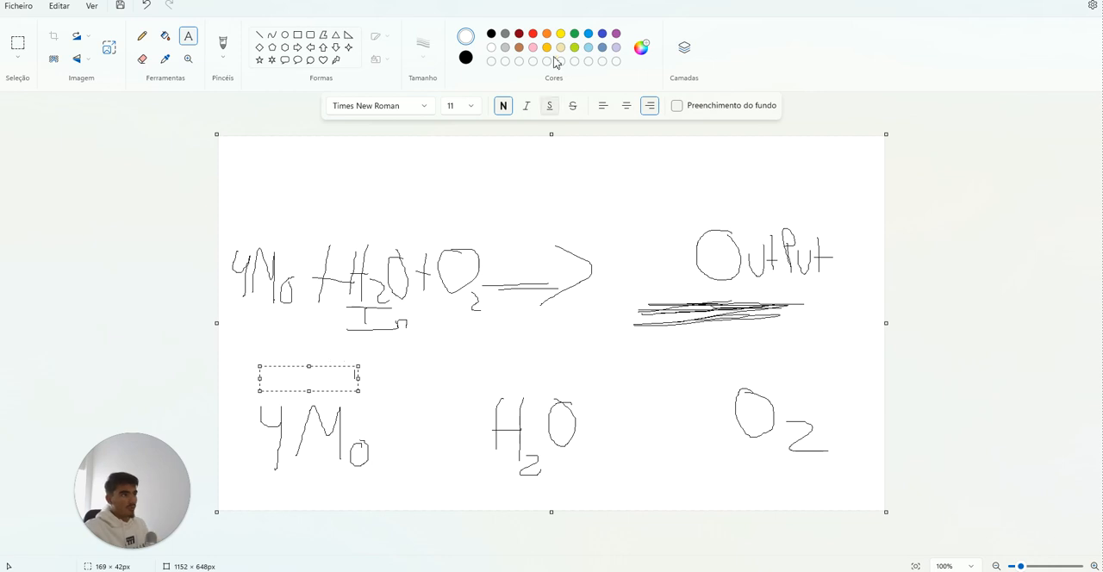
{"action": "double_click", "coordinate": [296, 374]}
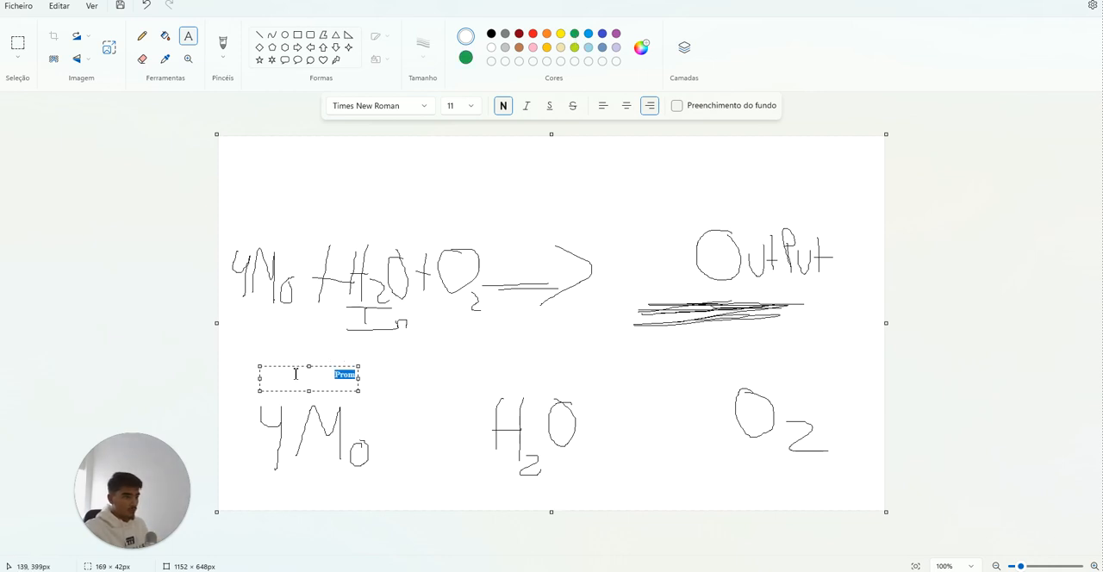
{"action": "key", "text": "BackSpace"}
{"action": "key", "text": "ctrl+z"}
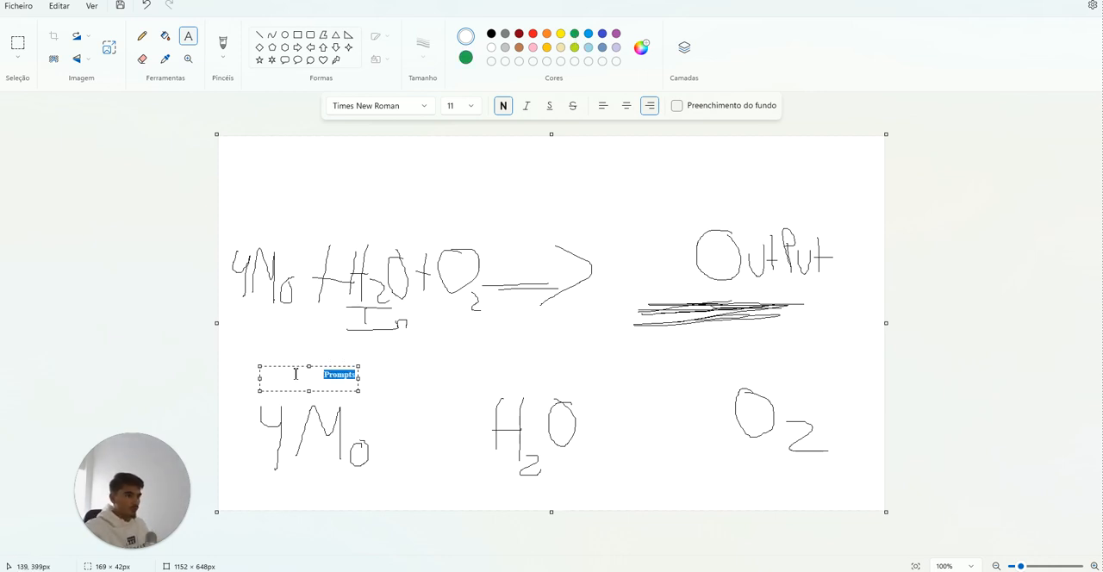
{"action": "left_click", "coordinate": [575, 34]}
{"action": "left_click_drag", "start_coordinate": [360, 377], "coordinate": [356, 377]}
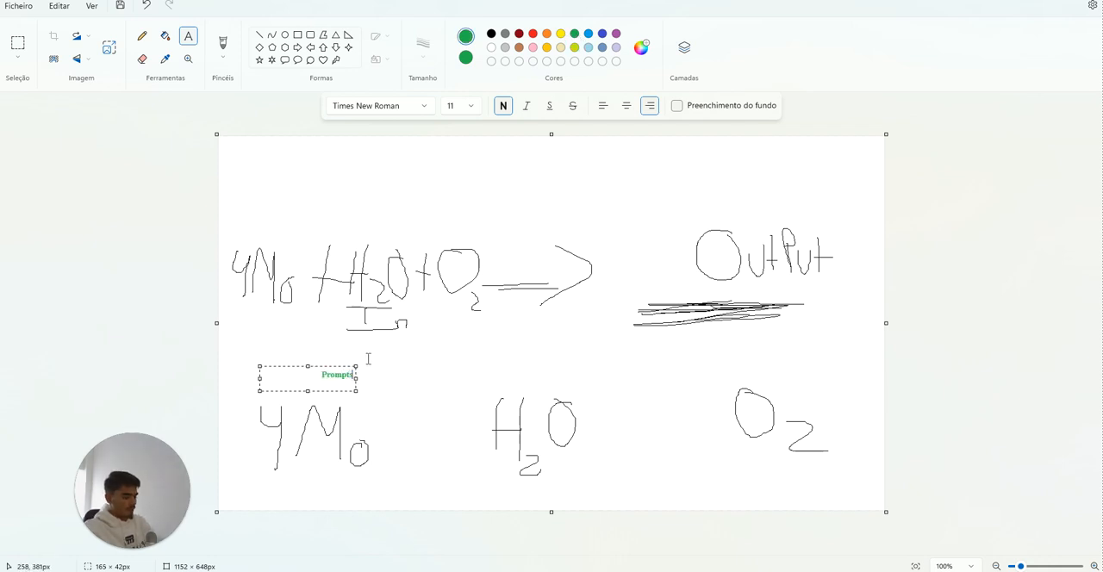
Step: Extend the green label to "Prompts + Instructions", enlarge its text box slightly and place it on the canvas
{"action": "type", "text": "+ Instructions"}
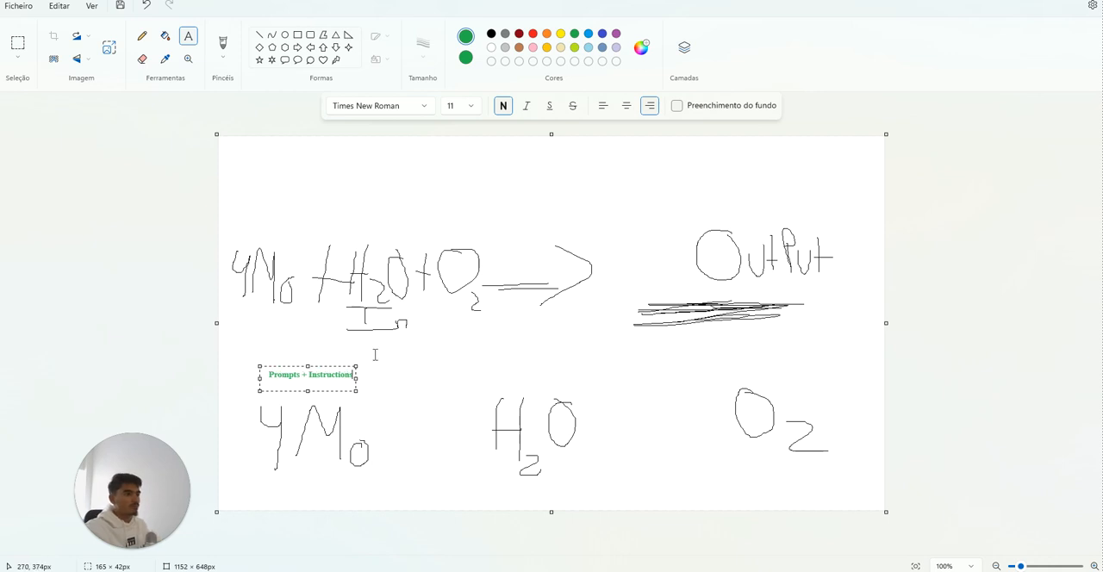
{"action": "left_click_drag", "start_coordinate": [356, 390], "coordinate": [363, 394]}
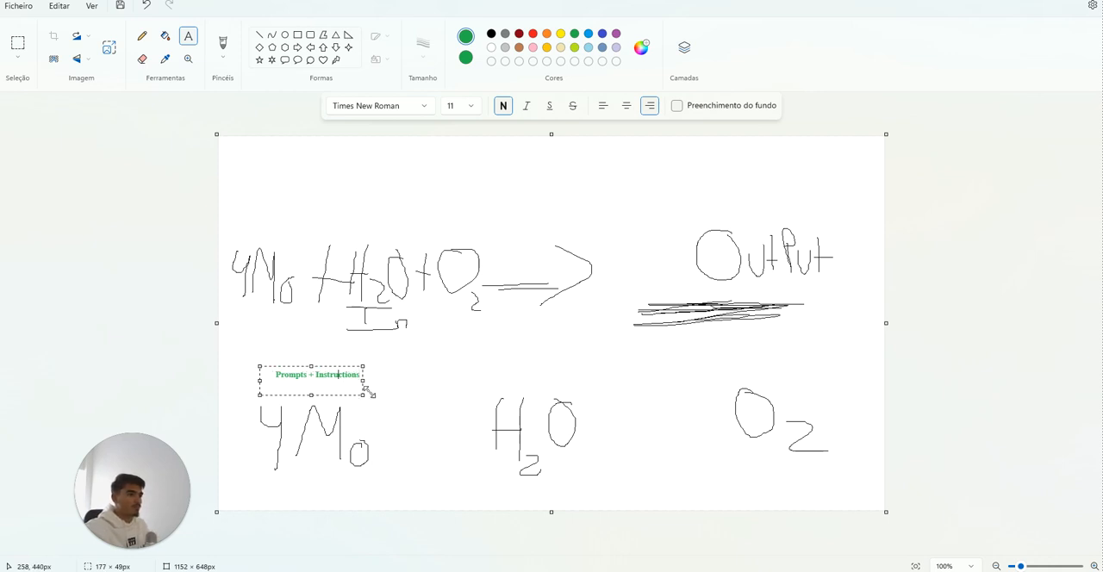
{"action": "triple_click", "coordinate": [354, 378]}
{"action": "left_click", "coordinate": [379, 402]}
{"action": "left_click", "coordinate": [347, 383]}
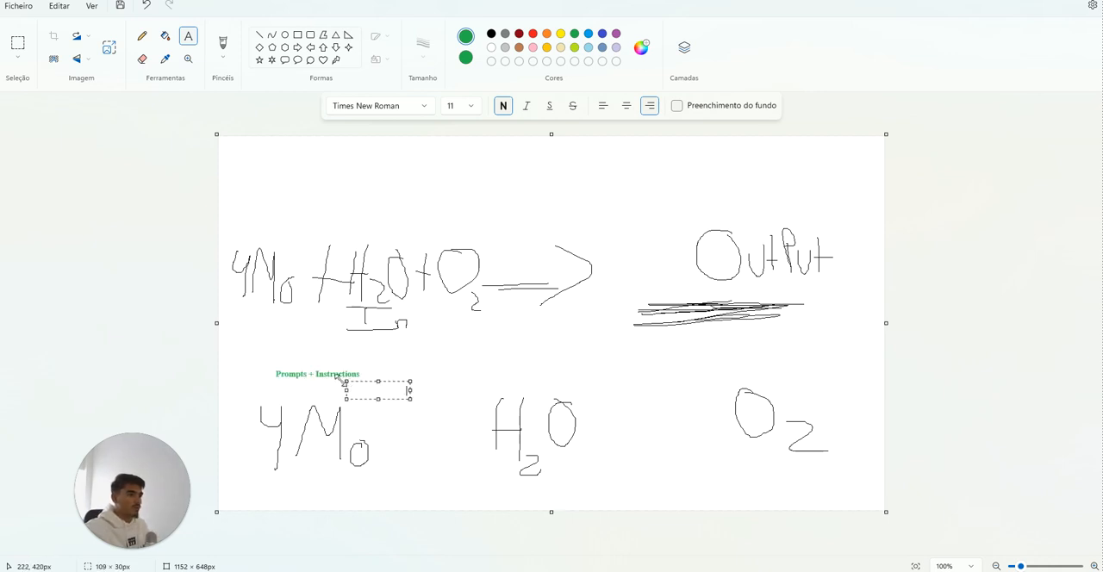
{"action": "left_click", "coordinate": [339, 377]}
Step: Add the green text label "Databases" above the lower "H2O"
{"action": "left_click_drag", "start_coordinate": [480, 350], "coordinate": [575, 376]}
{"action": "type", "text": "Databases"}
{"action": "left_click", "coordinate": [573, 402]}
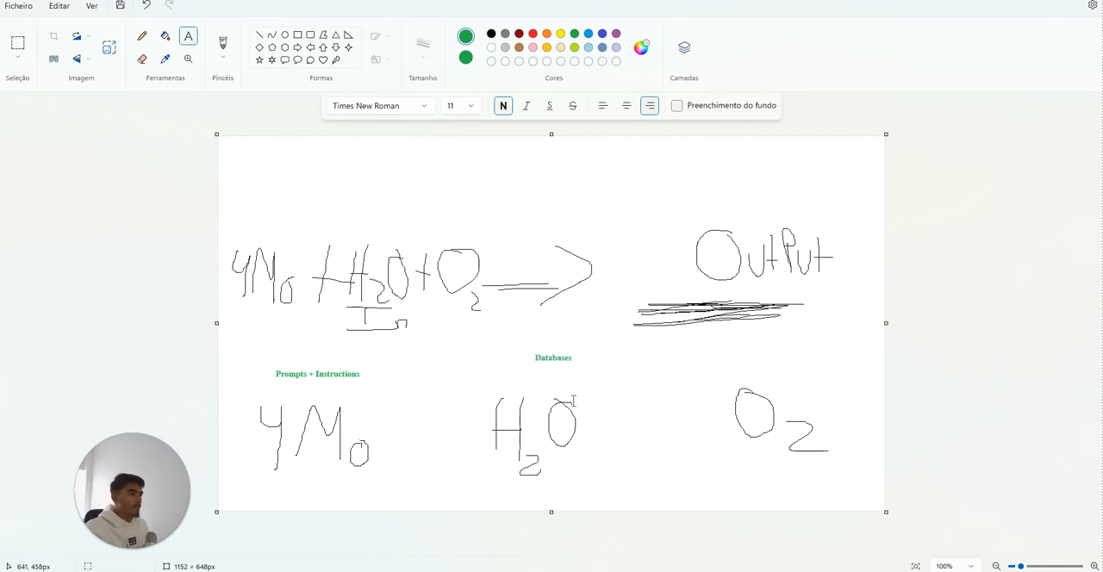
Step: Add the green text label "Rest ( input, detials, structure, memory, flow)" above the lower "O2"
{"action": "left_click_drag", "start_coordinate": [708, 348], "coordinate": [786, 376]}
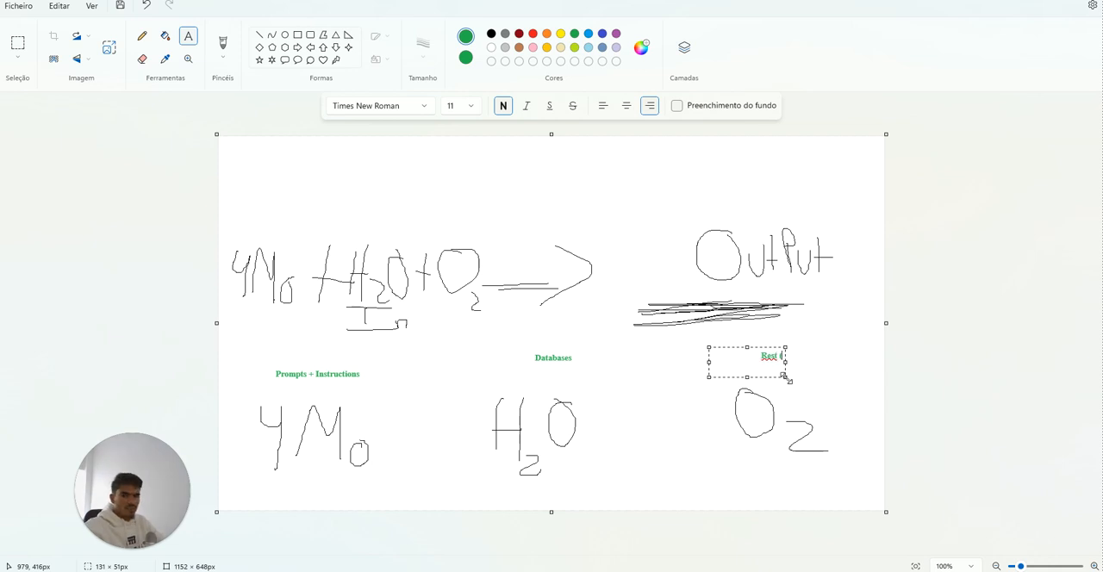
{"action": "type", "text": "Rest ( input, detial"}
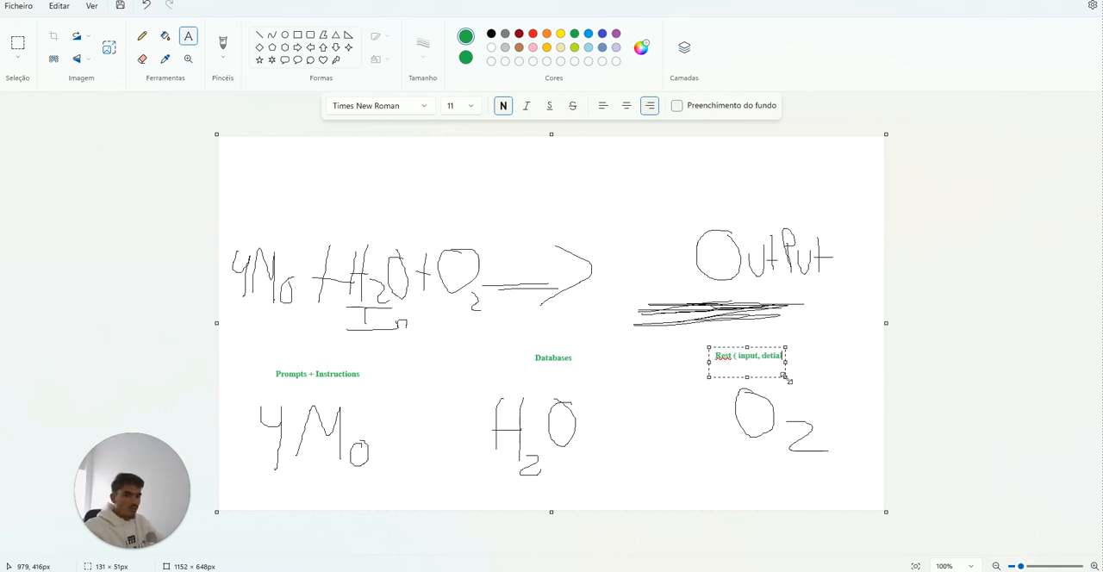
{"action": "type", "text": "s, structure, mem"}
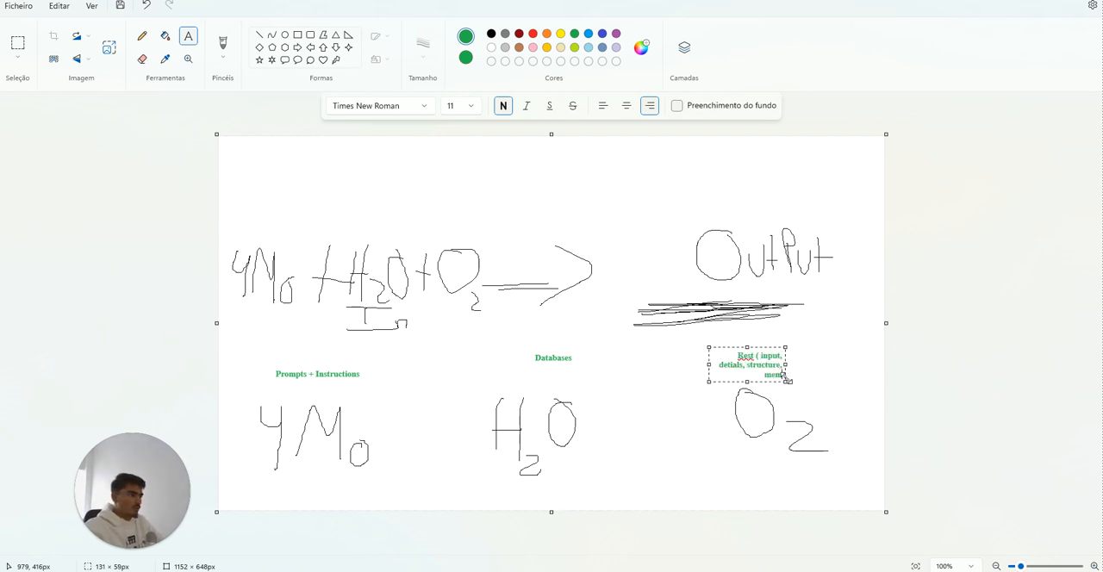
{"action": "type", "text": "ory)"}
{"action": "key", "text": "Left"}
{"action": "type", "text": ", flow"}
{"action": "left_click", "coordinate": [727, 390]}
{"action": "left_click", "coordinate": [754, 371]}
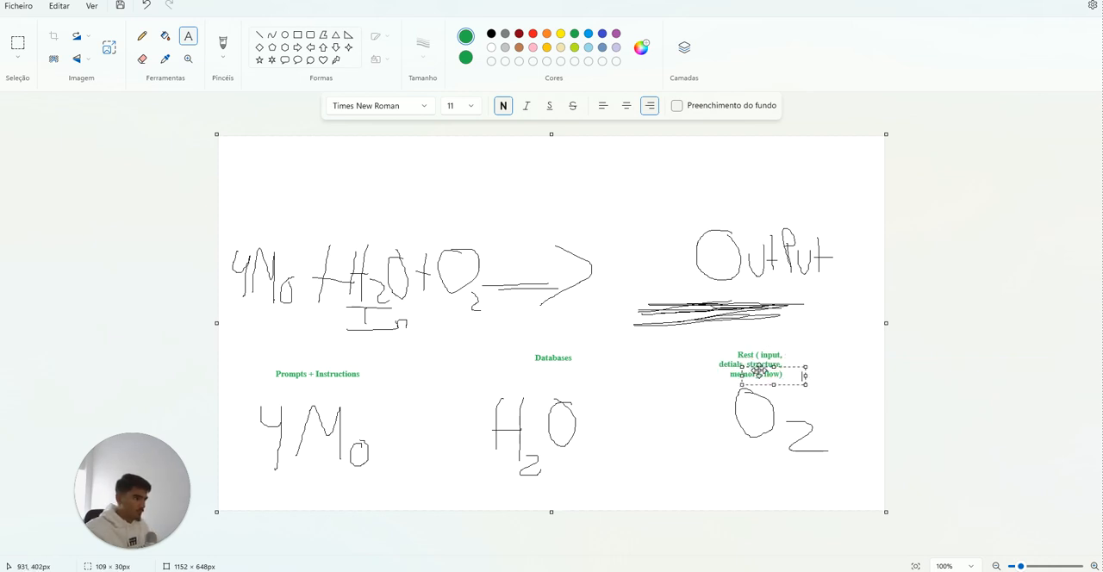
{"action": "left_click", "coordinate": [758, 366]}
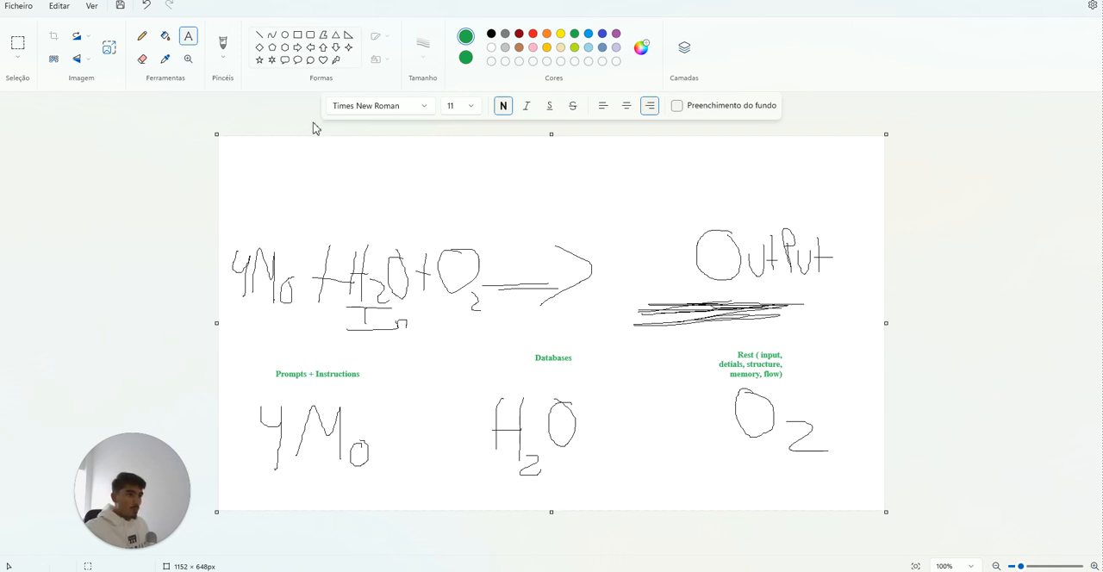
Step: Scribble over the thick line under "OutPut" in green with the Pencil
{"action": "left_click", "coordinate": [143, 37]}
{"action": "mouse_move", "coordinate": [728, 301]}
{"action": "left_mouse_down"}
{"action": "mouse_move", "coordinate": [715, 309]}
{"action": "mouse_move", "coordinate": [736, 318]}
{"action": "left_mouse_up"}
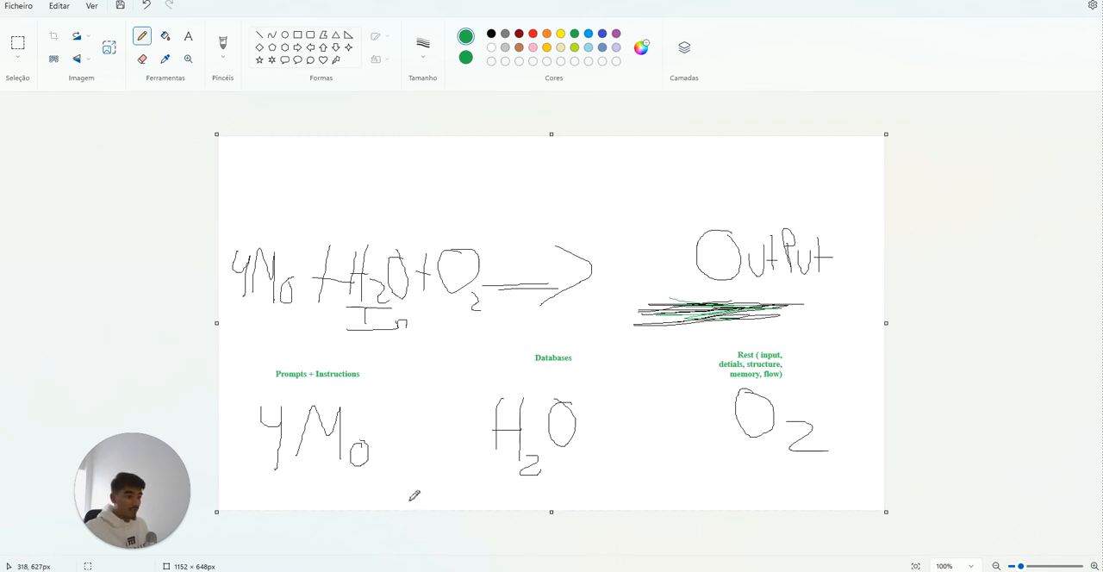
Step: Draw three green arrows below the lower "4Mo", "H2O" and "O2", each pointing up at its formula
{"action": "mouse_move", "coordinate": [422, 497]}
{"action": "left_mouse_down"}
{"action": "mouse_move", "coordinate": [393, 484]}
{"action": "mouse_move", "coordinate": [405, 475]}
{"action": "left_mouse_up"}
{"action": "mouse_move", "coordinate": [598, 489]}
{"action": "left_mouse_down"}
{"action": "mouse_move", "coordinate": [570, 473]}
{"action": "mouse_move", "coordinate": [582, 469]}
{"action": "left_mouse_up"}
{"action": "mouse_move", "coordinate": [808, 498]}
{"action": "left_mouse_down"}
{"action": "mouse_move", "coordinate": [781, 465]}
{"action": "mouse_move", "coordinate": [805, 476]}
{"action": "left_mouse_up"}
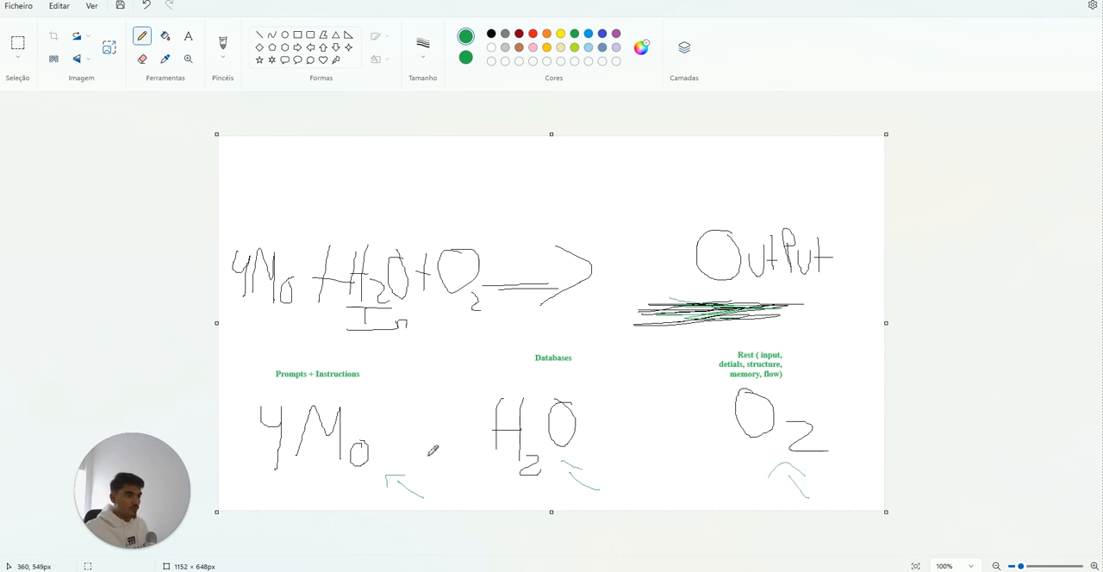
Step: Underline "Prompts" and "Instructions" in green, and handwrite "3Mo" under the lower "4Mo" and "H3O" under the lower "H2O"
{"action": "left_click_drag", "start_coordinate": [273, 386], "coordinate": [357, 379]}
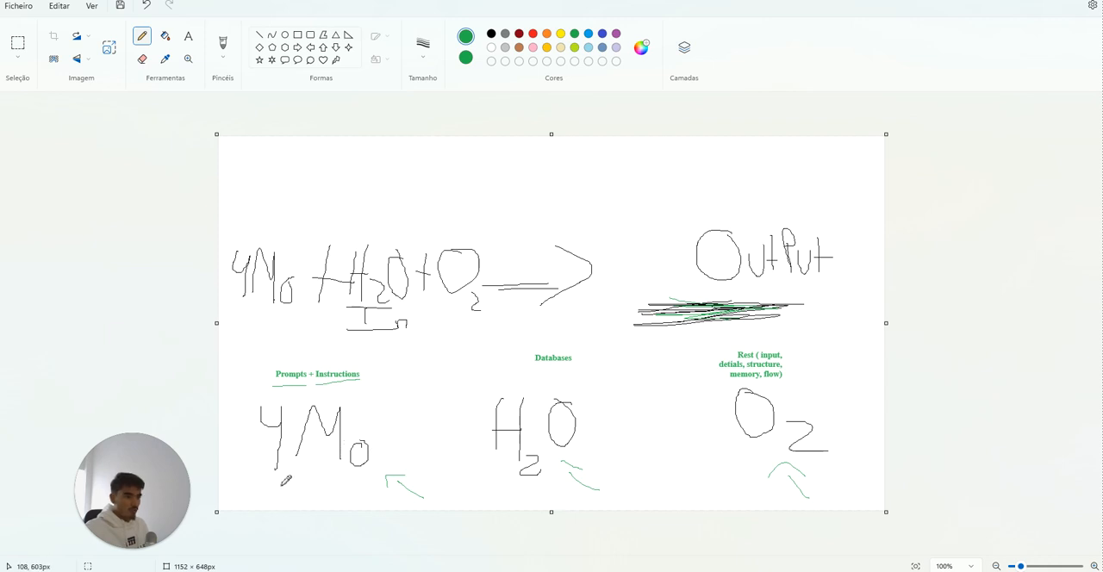
{"action": "mouse_move", "coordinate": [305, 502]}
{"action": "left_mouse_down"}
{"action": "mouse_move", "coordinate": [331, 470]}
{"action": "mouse_move", "coordinate": [330, 500]}
{"action": "mouse_move", "coordinate": [343, 495]}
{"action": "left_mouse_up"}
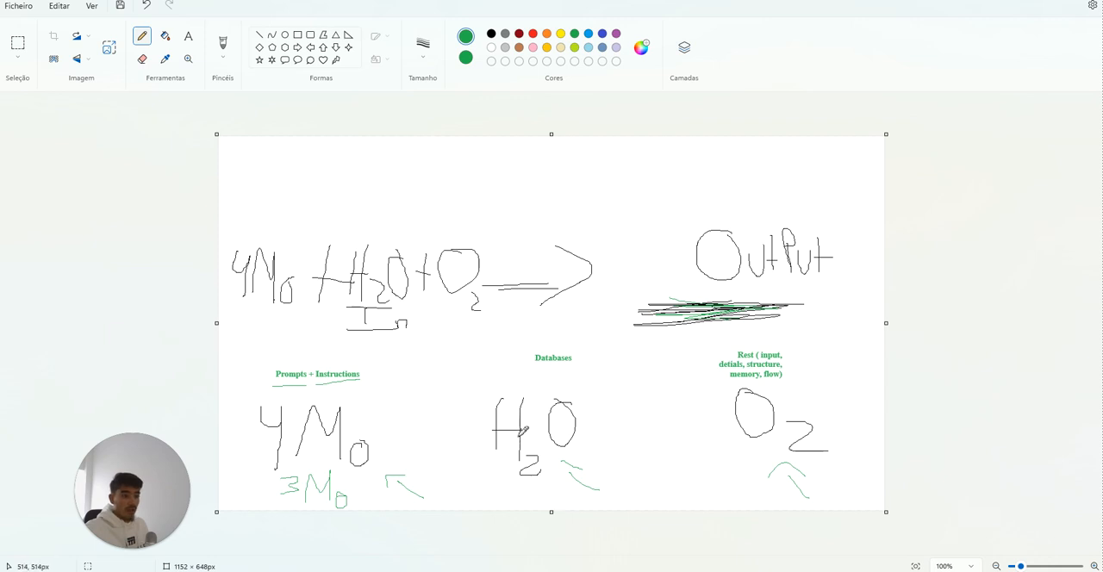
{"action": "mouse_move", "coordinate": [498, 482]}
{"action": "left_mouse_down"}
{"action": "mouse_move", "coordinate": [498, 498]}
{"action": "mouse_move", "coordinate": [522, 492]}
{"action": "mouse_move", "coordinate": [516, 503]}
{"action": "mouse_move", "coordinate": [536, 489]}
{"action": "left_mouse_up"}
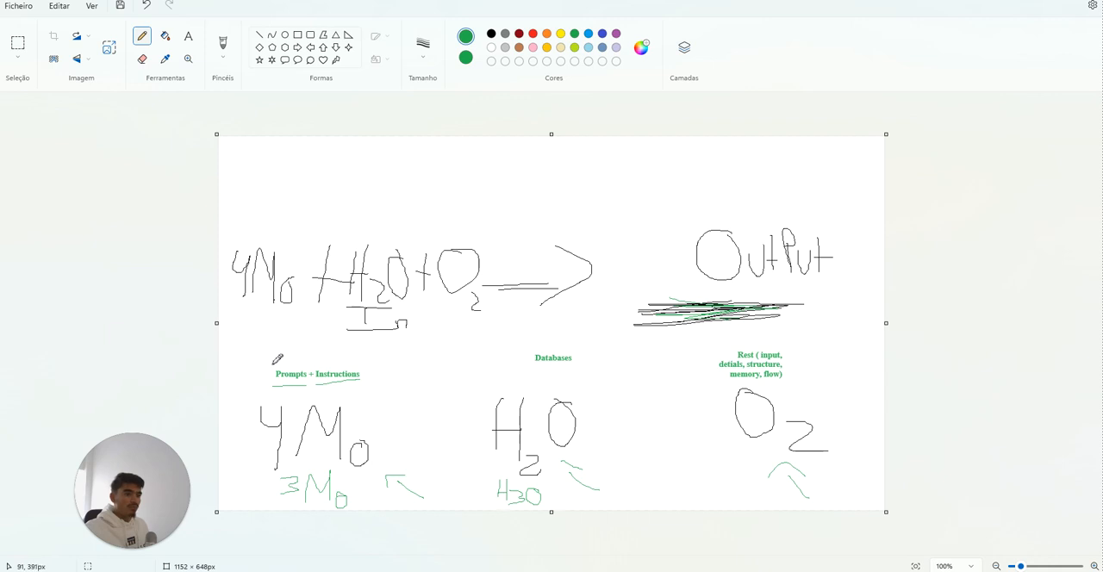
Step: Circle the "Prompts + Instructions", "Databases" and "Rest" labels in green, and add more green strokes under "OutPut"
{"action": "mouse_move", "coordinate": [292, 383]}
{"action": "left_mouse_down"}
{"action": "mouse_move", "coordinate": [266, 374]}
{"action": "mouse_move", "coordinate": [374, 370]}
{"action": "mouse_move", "coordinate": [272, 385]}
{"action": "left_mouse_up"}
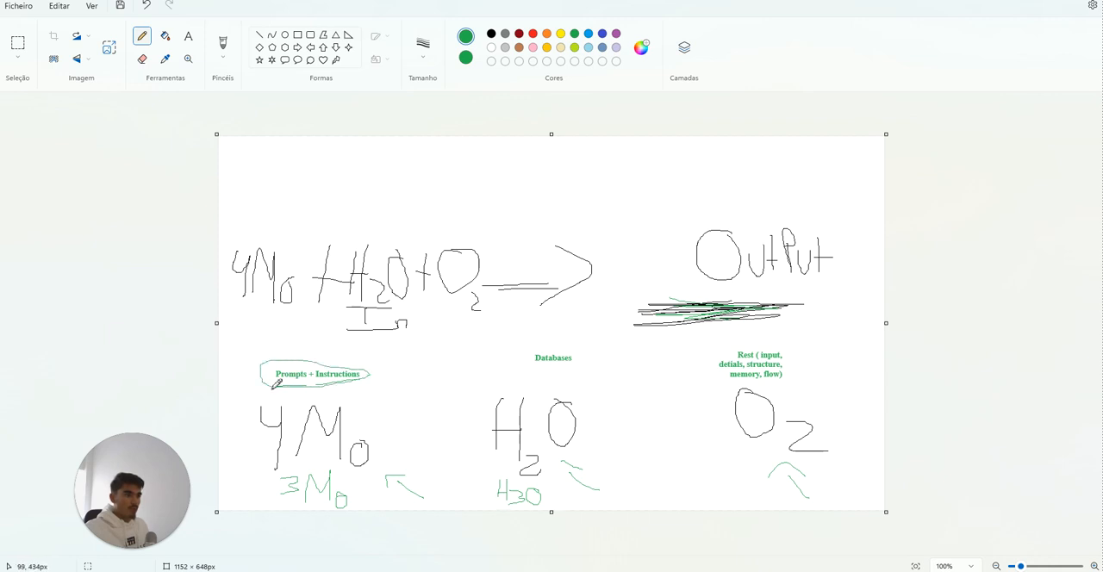
{"action": "mouse_move", "coordinate": [718, 287]}
{"action": "left_mouse_down"}
{"action": "mouse_move", "coordinate": [715, 297]}
{"action": "mouse_move", "coordinate": [776, 292]}
{"action": "mouse_move", "coordinate": [762, 293]}
{"action": "left_mouse_up"}
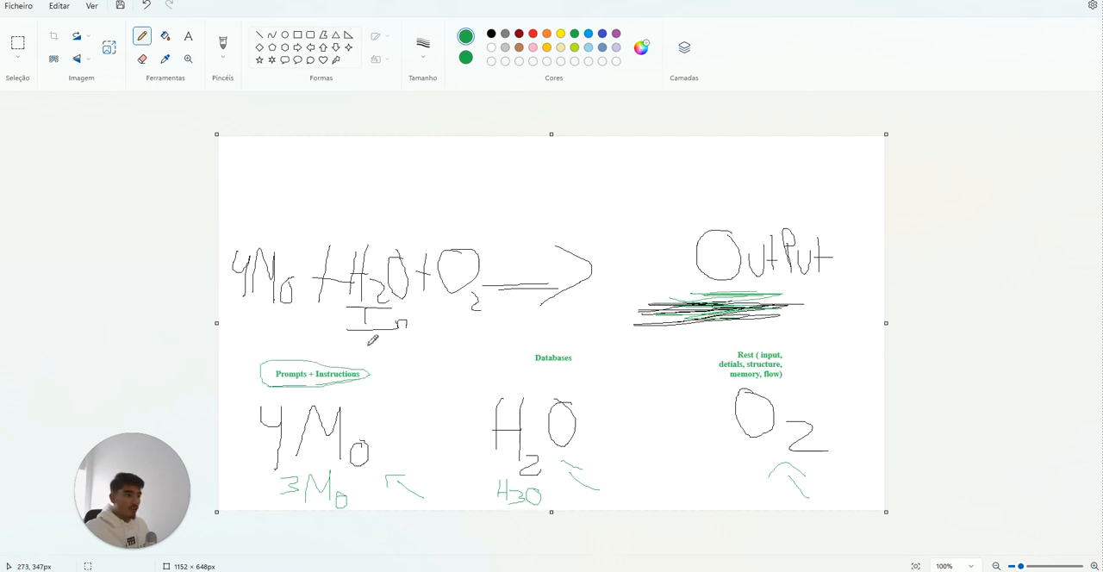
{"action": "mouse_move", "coordinate": [352, 362]}
{"action": "left_mouse_down"}
{"action": "mouse_move", "coordinate": [291, 408]}
{"action": "mouse_move", "coordinate": [310, 359]}
{"action": "mouse_move", "coordinate": [299, 356]}
{"action": "left_mouse_up"}
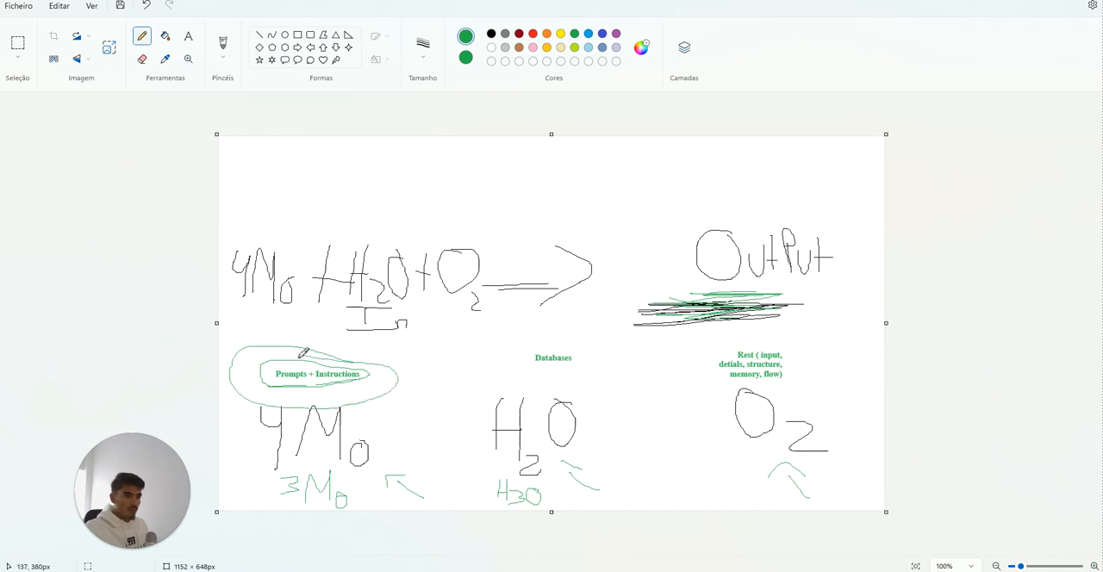
{"action": "mouse_move", "coordinate": [532, 350]}
{"action": "left_mouse_down"}
{"action": "mouse_move", "coordinate": [524, 347]}
{"action": "mouse_move", "coordinate": [603, 347]}
{"action": "mouse_move", "coordinate": [569, 346]}
{"action": "left_mouse_up"}
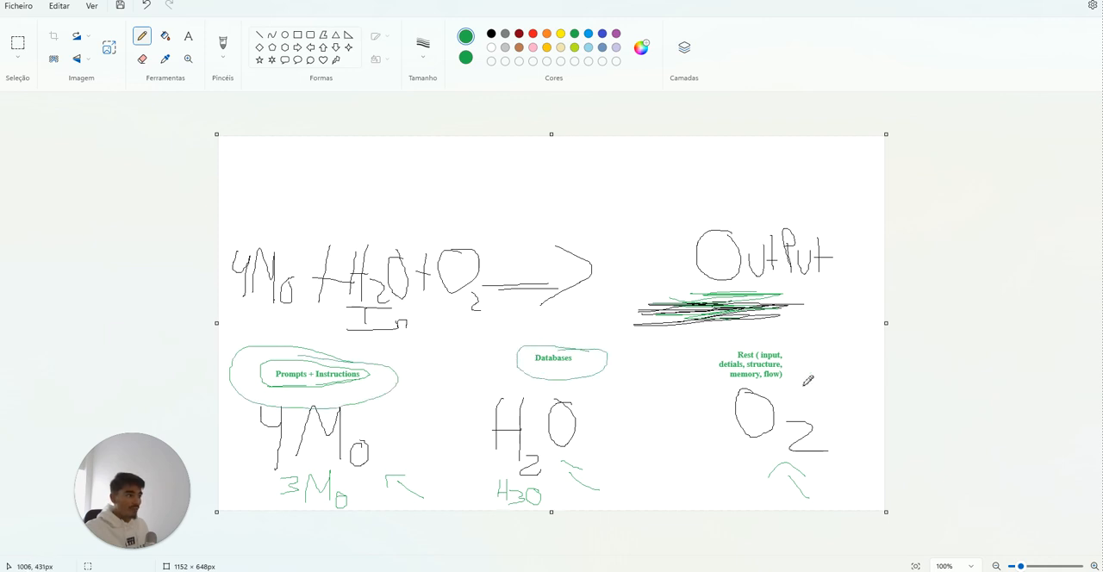
{"action": "mouse_move", "coordinate": [791, 349]}
{"action": "left_mouse_down"}
{"action": "mouse_move", "coordinate": [705, 339]}
{"action": "mouse_move", "coordinate": [834, 373]}
{"action": "mouse_move", "coordinate": [757, 347]}
{"action": "mouse_move", "coordinate": [766, 359]}
{"action": "left_mouse_up"}
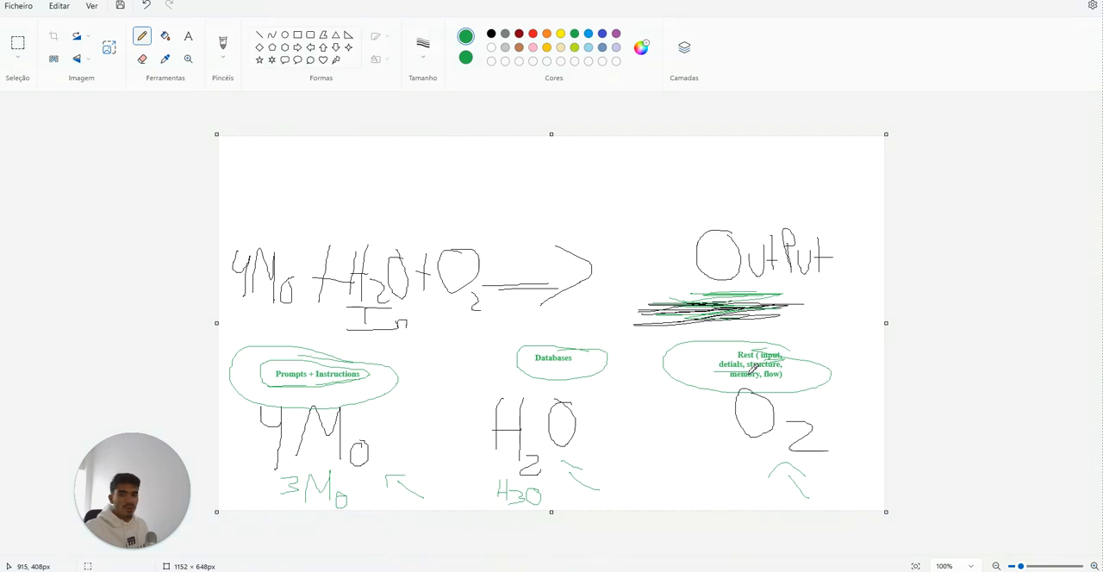
Step: Switch to Stack AI, look at the settings of the llm-1 Anthropic node and the doc-0 Documents node, and return to Paint
{"action": "key", "text": "alt+Tab"}
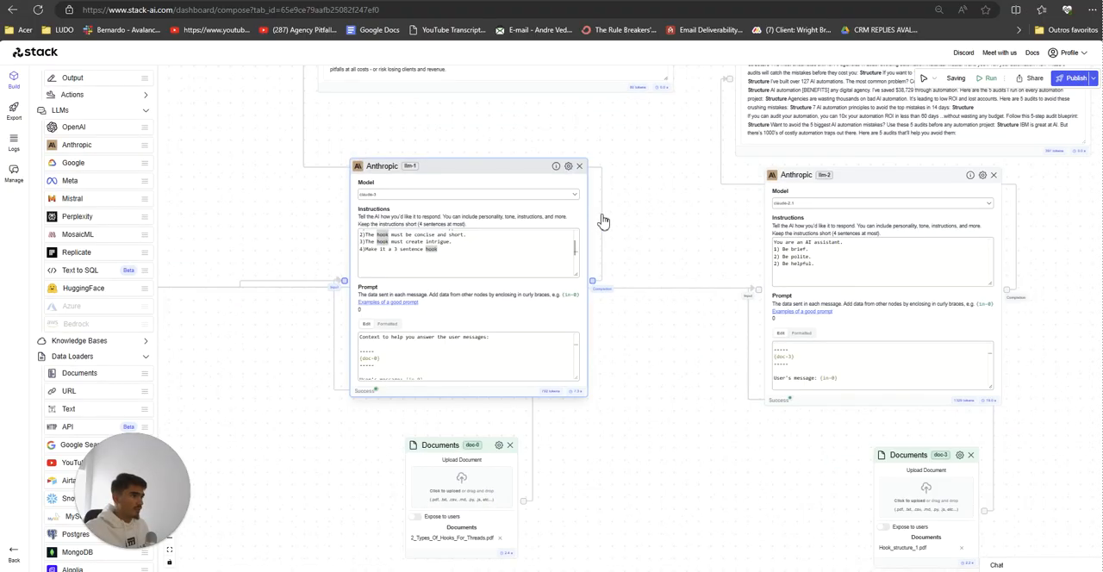
{"action": "scroll", "coordinate": [657, 313], "scroll_direction": "up", "scroll_amount": 2}
{"action": "left_click", "coordinate": [567, 167]}
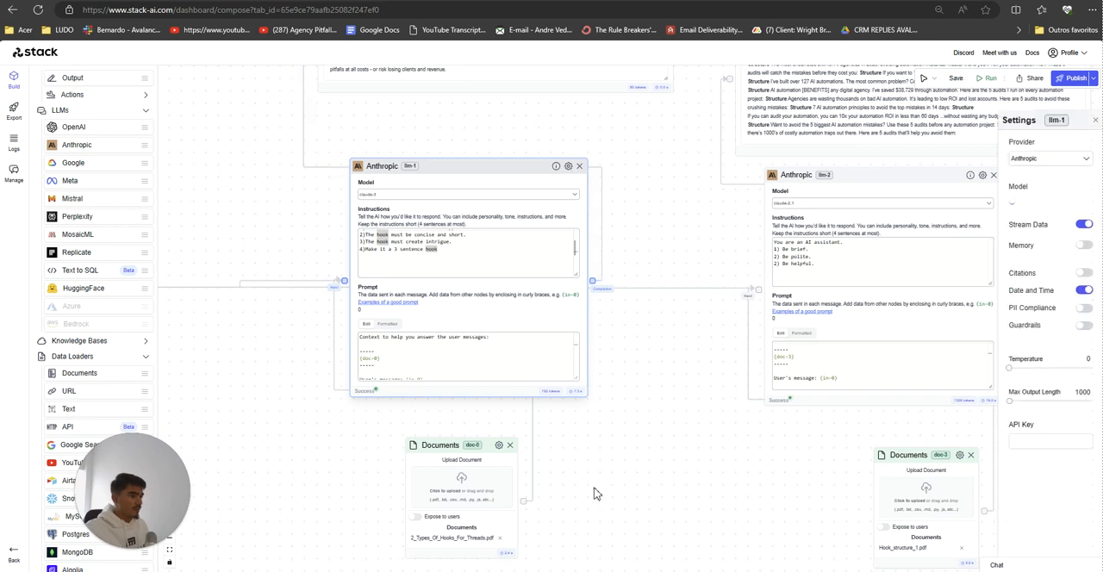
{"action": "left_click", "coordinate": [498, 459]}
{"action": "left_click", "coordinate": [499, 447]}
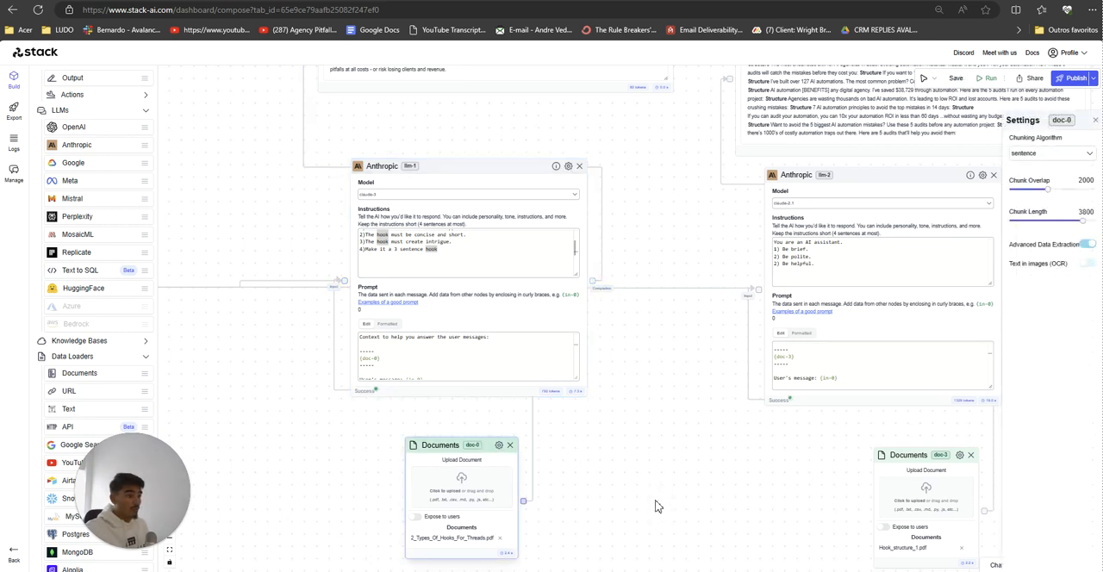
{"action": "left_click", "coordinate": [609, 489]}
{"action": "key", "text": "alt+Tab"}
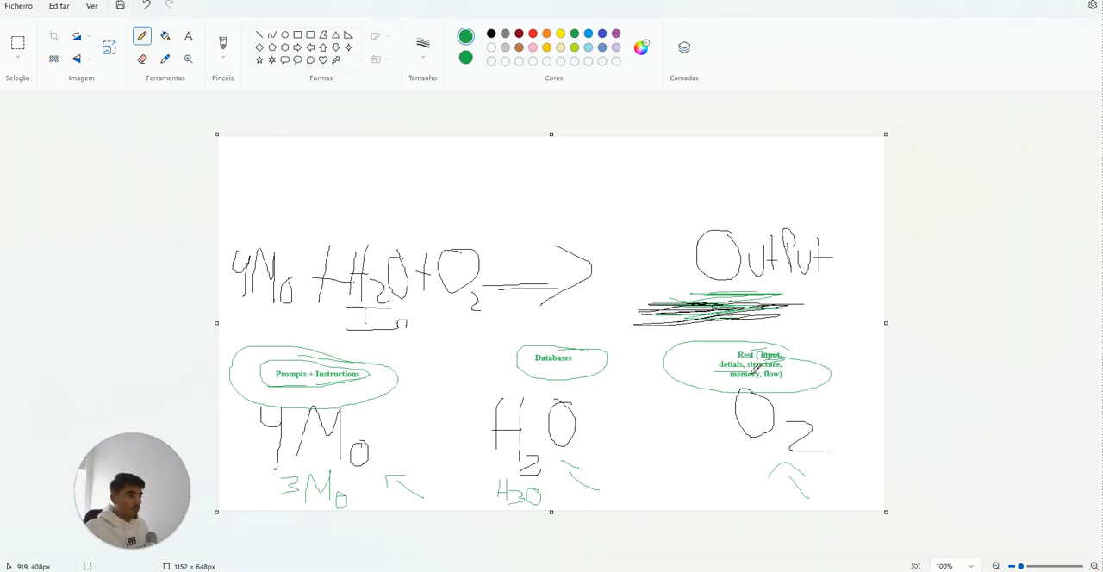
Step: Switch to Stack AI and add two Anthropic nodes side by side in the empty area below the existing workflow
{"action": "key", "text": "alt+Tab"}
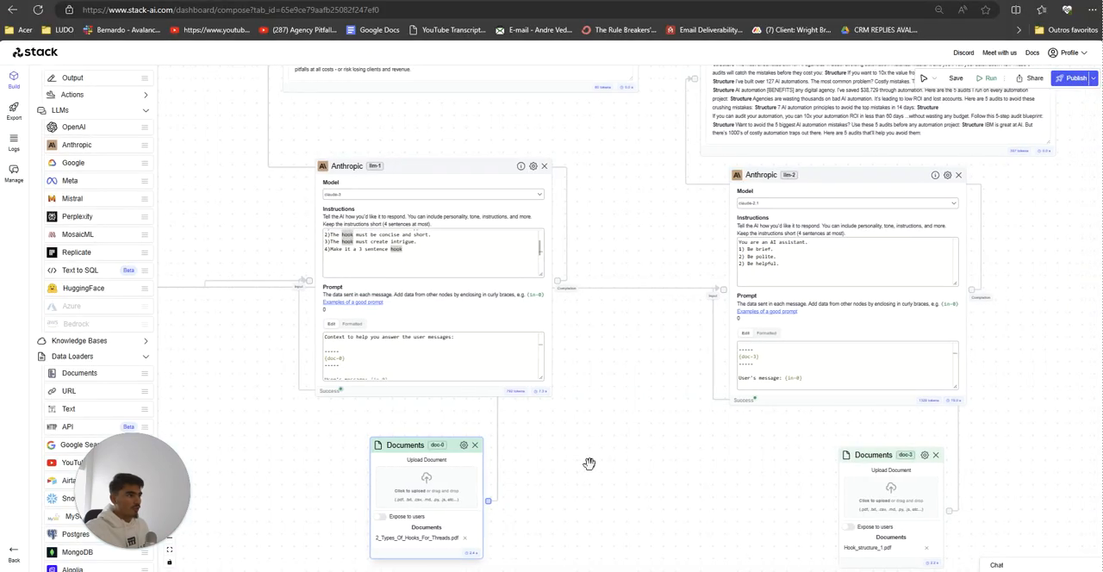
{"action": "scroll", "coordinate": [606, 456], "scroll_direction": "down", "scroll_amount": 3}
{"action": "scroll", "coordinate": [606, 456], "scroll_direction": "down", "scroll_amount": 5}
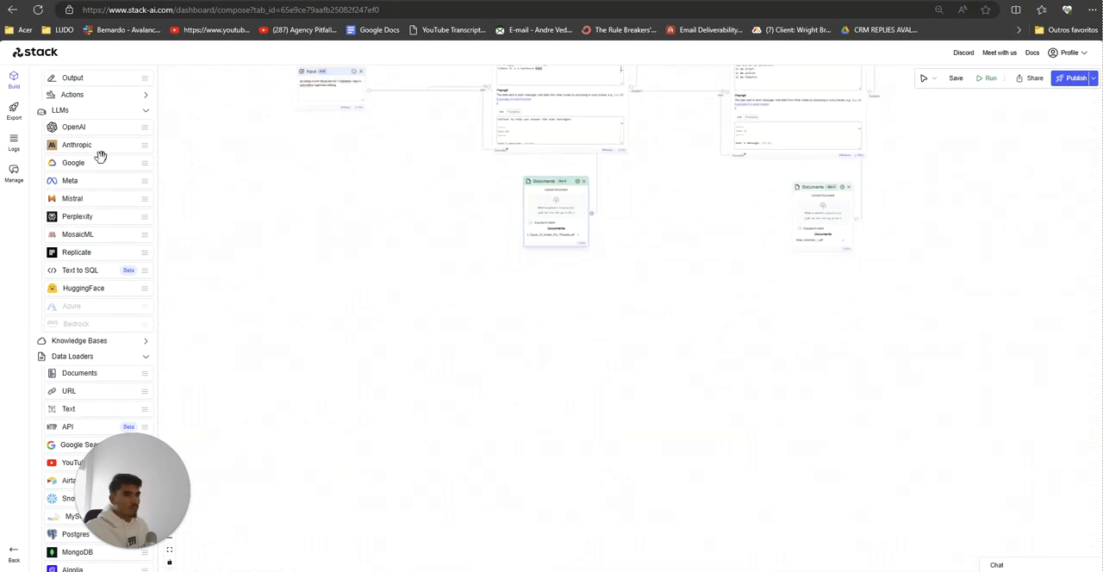
{"action": "left_click_drag", "start_coordinate": [101, 157], "coordinate": [652, 411]}
{"action": "left_click_drag", "start_coordinate": [364, 431], "coordinate": [357, 388]}
{"action": "left_click_drag", "start_coordinate": [719, 373], "coordinate": [736, 334]}
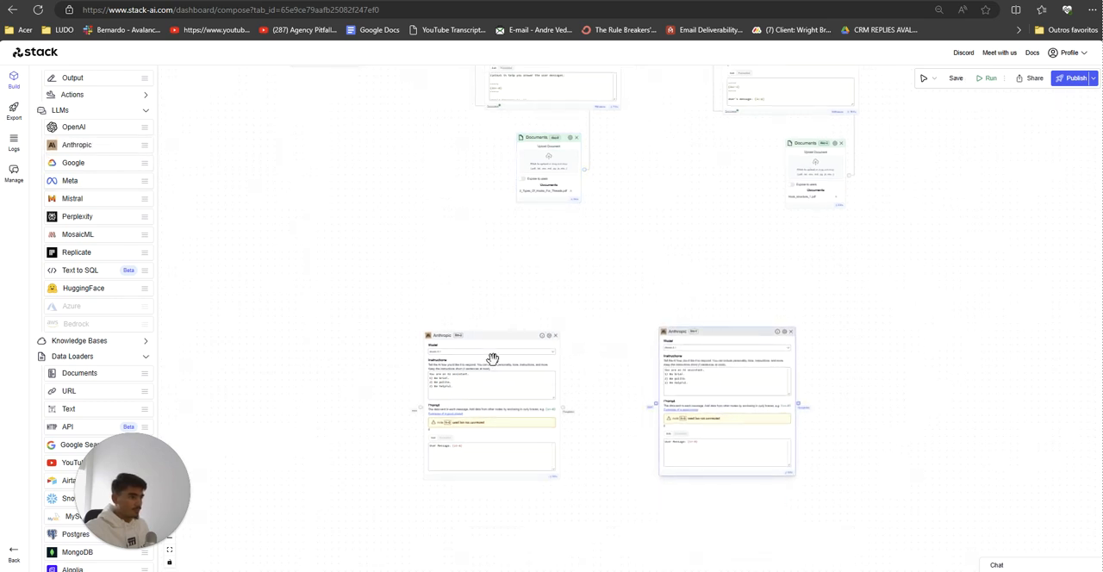
{"action": "left_click_drag", "start_coordinate": [494, 339], "coordinate": [497, 326]}
Step: Add an Input node before the two new Anthropic nodes and an Output node after them
{"action": "scroll", "coordinate": [104, 173], "scroll_direction": "up", "scroll_amount": 3}
{"action": "left_click", "coordinate": [62, 121]}
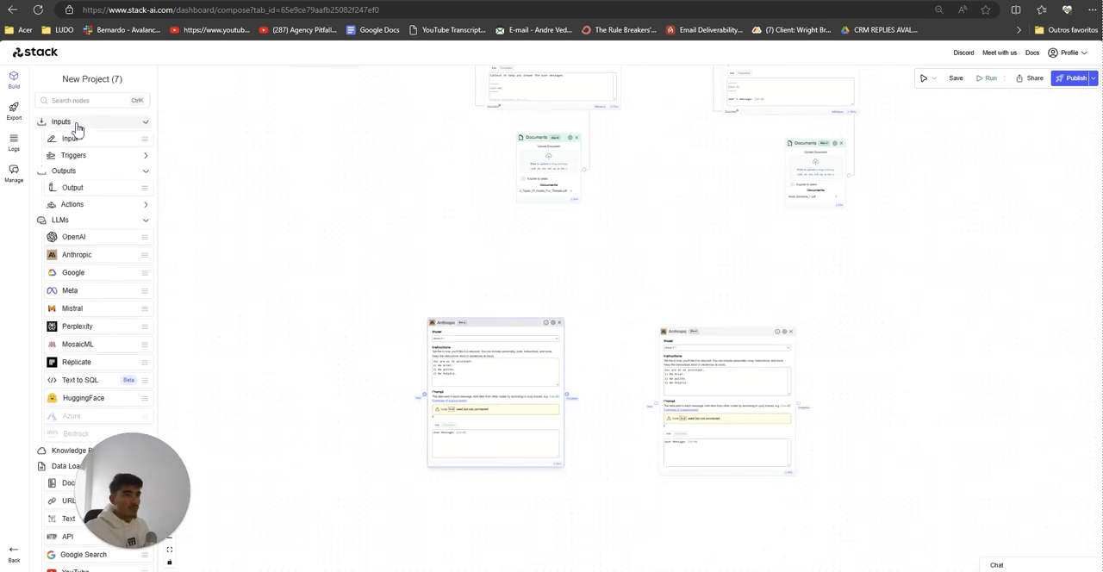
{"action": "left_click_drag", "start_coordinate": [69, 140], "coordinate": [302, 353]}
{"action": "left_click_drag", "start_coordinate": [73, 187], "coordinate": [879, 372]}
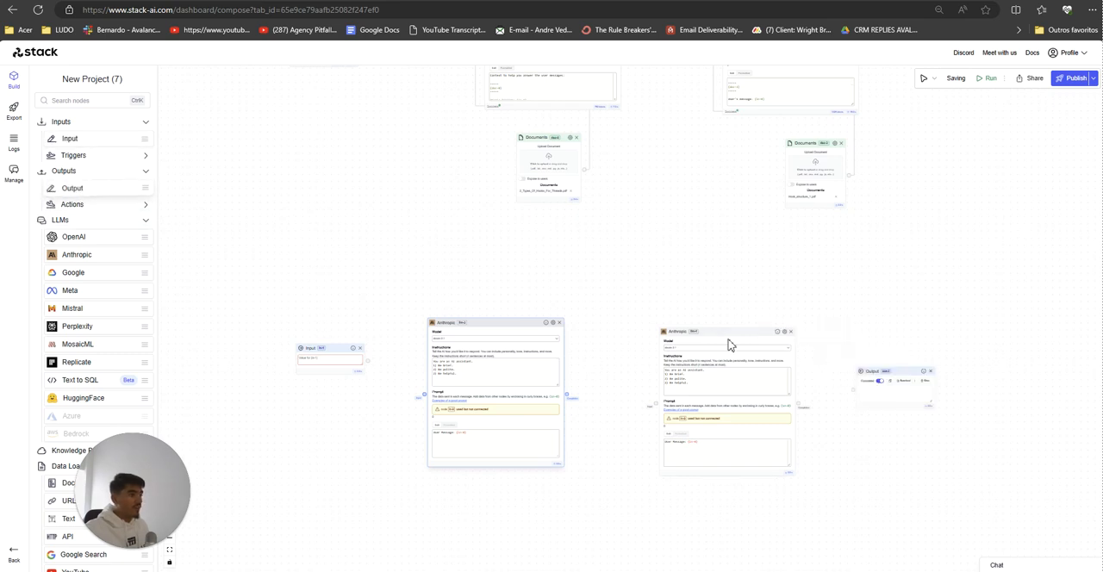
Step: Move the two new Anthropic nodes, the Input node and the Output node closer together in a row
{"action": "left_click_drag", "start_coordinate": [726, 336], "coordinate": [683, 327]}
{"action": "left_click_drag", "start_coordinate": [519, 323], "coordinate": [529, 317]}
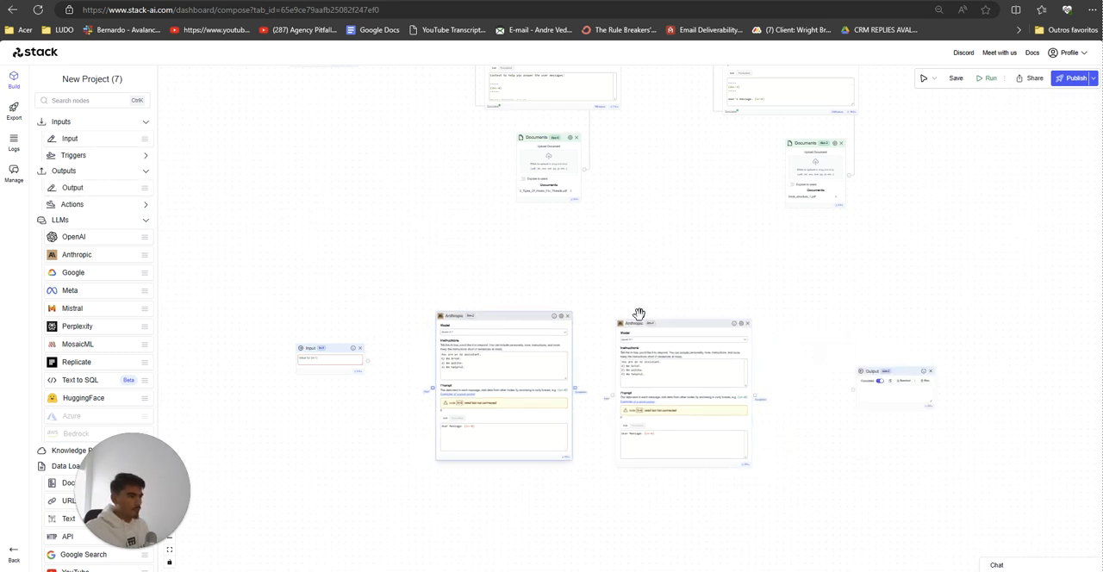
{"action": "left_click_drag", "start_coordinate": [639, 319], "coordinate": [634, 312]}
{"action": "left_click_drag", "start_coordinate": [327, 350], "coordinate": [330, 365]}
{"action": "scroll", "coordinate": [379, 453], "scroll_direction": "up", "scroll_amount": 5}
{"action": "left_click_drag", "start_coordinate": [410, 480], "coordinate": [313, 471]}
{"action": "scroll", "coordinate": [477, 452], "scroll_direction": "down", "scroll_amount": 1}
{"action": "scroll", "coordinate": [477, 453], "scroll_direction": "down", "scroll_amount": 1}
{"action": "left_click_drag", "start_coordinate": [908, 446], "coordinate": [782, 419]}
{"action": "left_click_drag", "start_coordinate": [946, 311], "coordinate": [838, 316]}
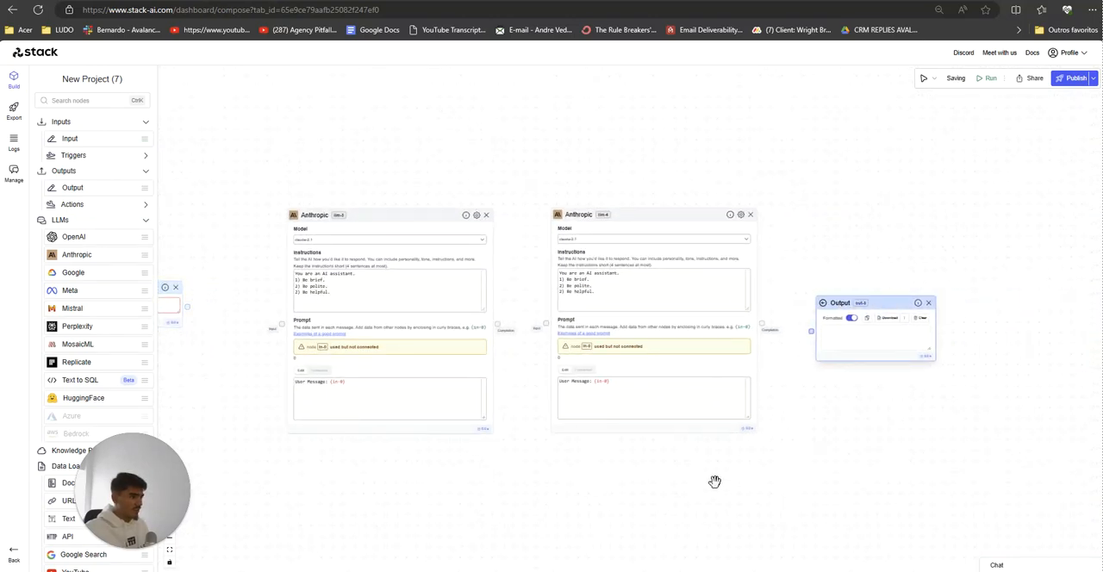
Step: Connect the new Input node to the first new Anthropic node and adjust the spacing between the nodes
{"action": "scroll", "coordinate": [676, 500], "scroll_direction": "down", "scroll_amount": 3}
{"action": "left_click_drag", "start_coordinate": [534, 518], "coordinate": [628, 479]}
{"action": "scroll", "coordinate": [581, 460], "scroll_direction": "up", "scroll_amount": 1}
{"action": "scroll", "coordinate": [566, 457], "scroll_direction": "up", "scroll_amount": 1}
{"action": "left_click", "coordinate": [650, 228]}
{"action": "left_click_drag", "start_coordinate": [476, 394], "coordinate": [537, 399]}
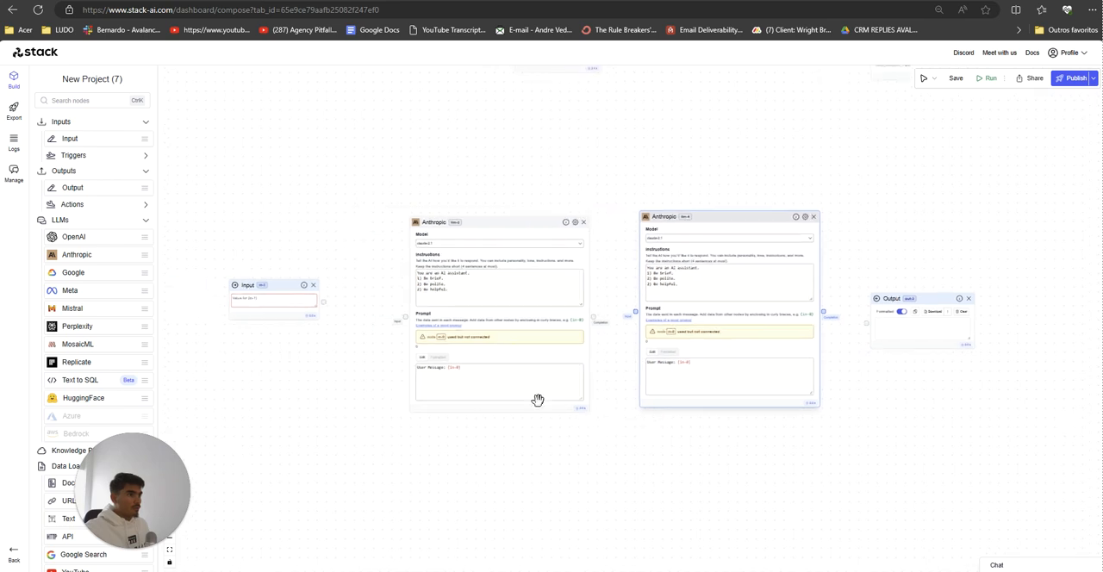
{"action": "left_click_drag", "start_coordinate": [458, 226], "coordinate": [438, 223]}
{"action": "left_click_drag", "start_coordinate": [323, 302], "coordinate": [387, 317]}
{"action": "left_click_drag", "start_coordinate": [285, 285], "coordinate": [272, 294]}
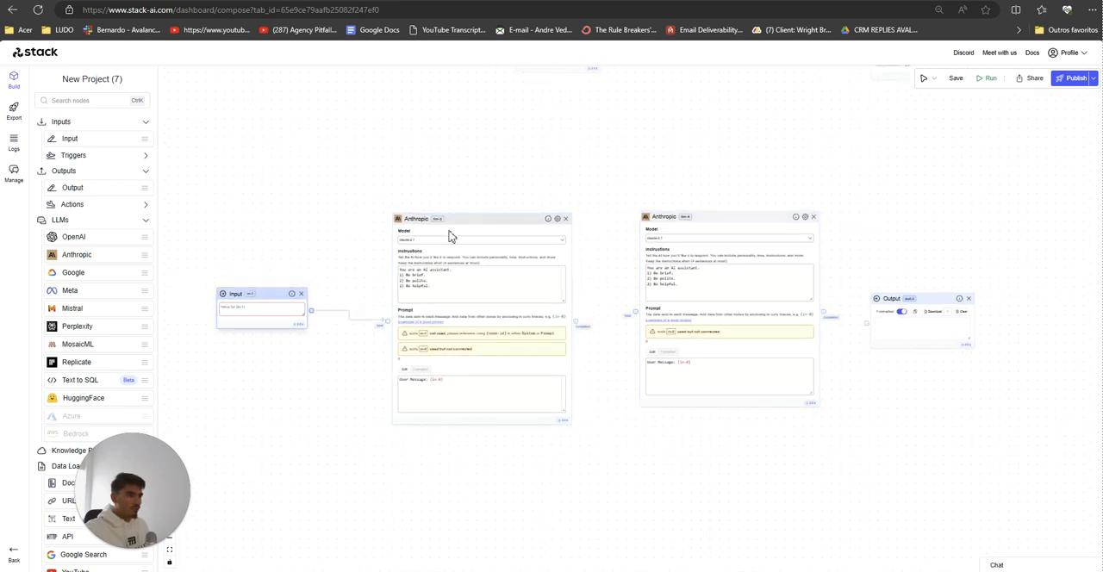
{"action": "left_click_drag", "start_coordinate": [451, 222], "coordinate": [433, 223]}
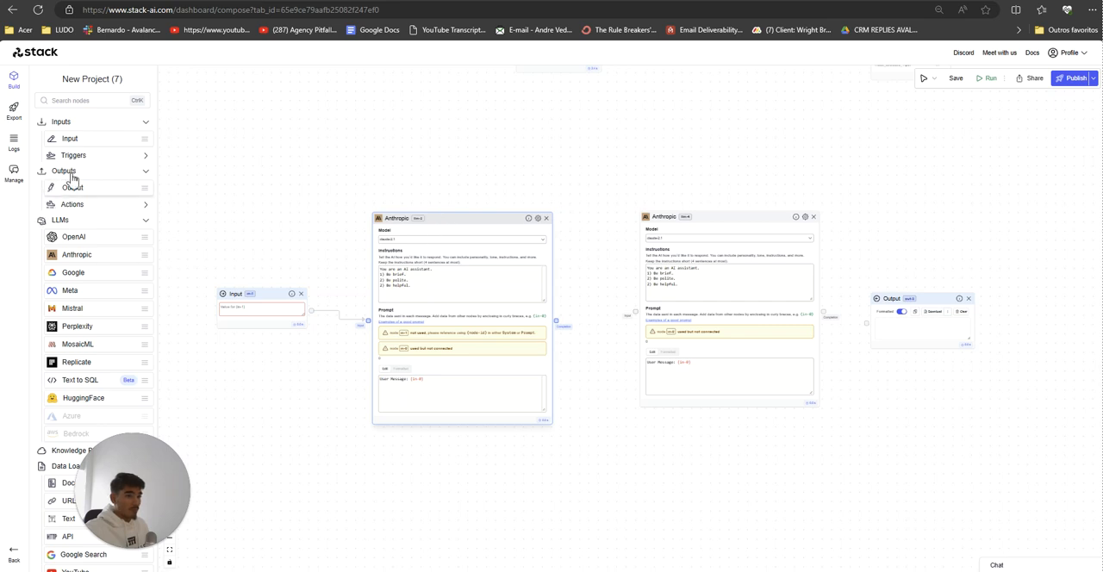
Step: Add an Output node above the first new Anthropic node, connect it to that node's completion, and shift the three nodes down
{"action": "left_click_drag", "start_coordinate": [87, 191], "coordinate": [426, 182]}
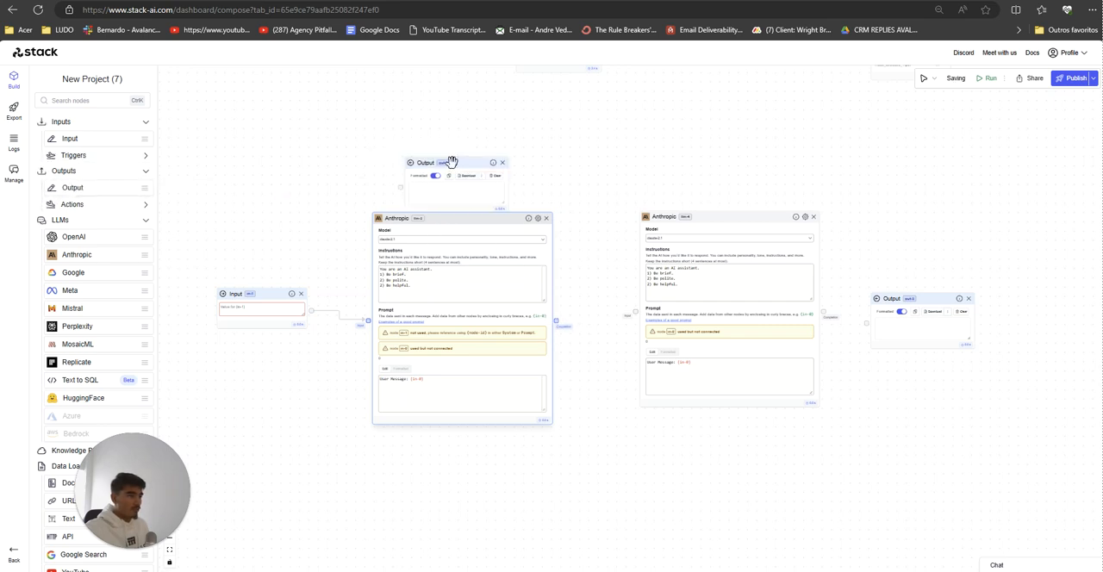
{"action": "left_click_drag", "start_coordinate": [451, 163], "coordinate": [541, 141]}
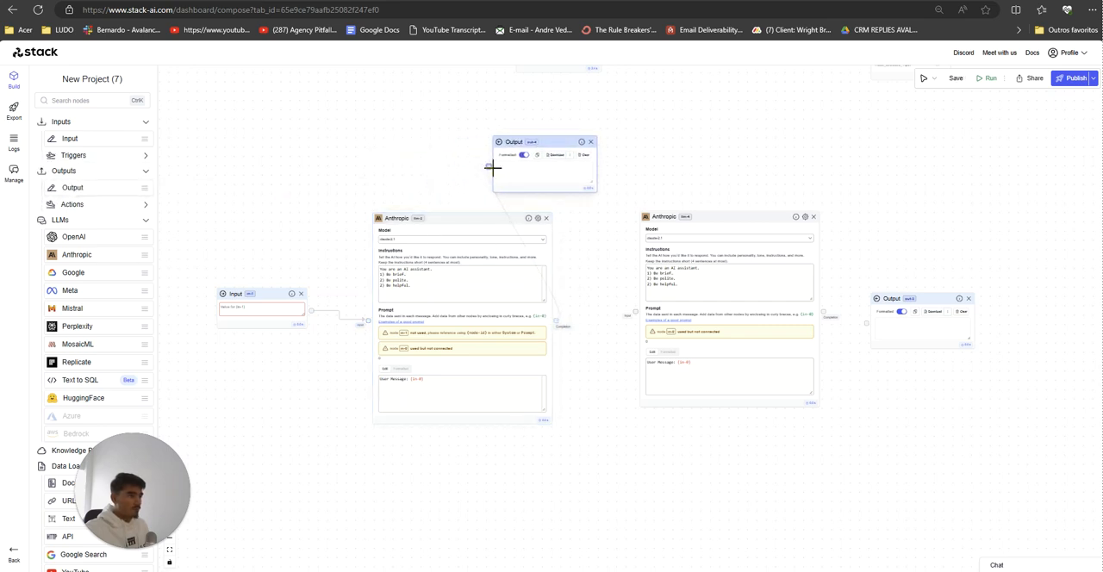
{"action": "left_click_drag", "start_coordinate": [229, 321], "coordinate": [199, 411]}
{"action": "left_click_drag", "start_coordinate": [393, 267], "coordinate": [394, 312]}
{"action": "left_click_drag", "start_coordinate": [520, 145], "coordinate": [506, 224]}
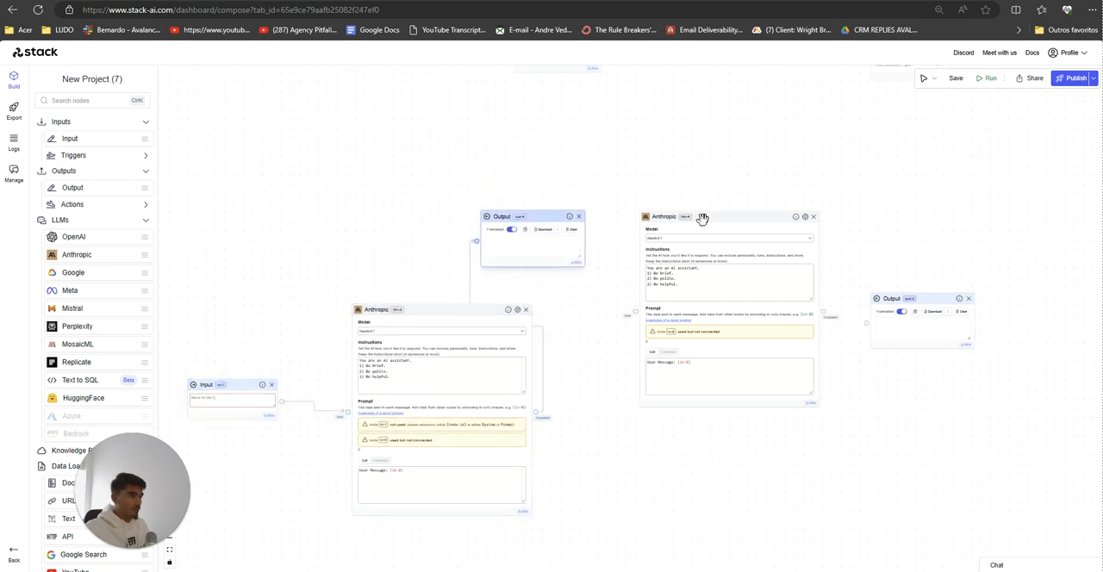
Step: Move the second new Anthropic node away from the first and connect the first node's completion to its input
{"action": "left_click_drag", "start_coordinate": [702, 218], "coordinate": [746, 221]}
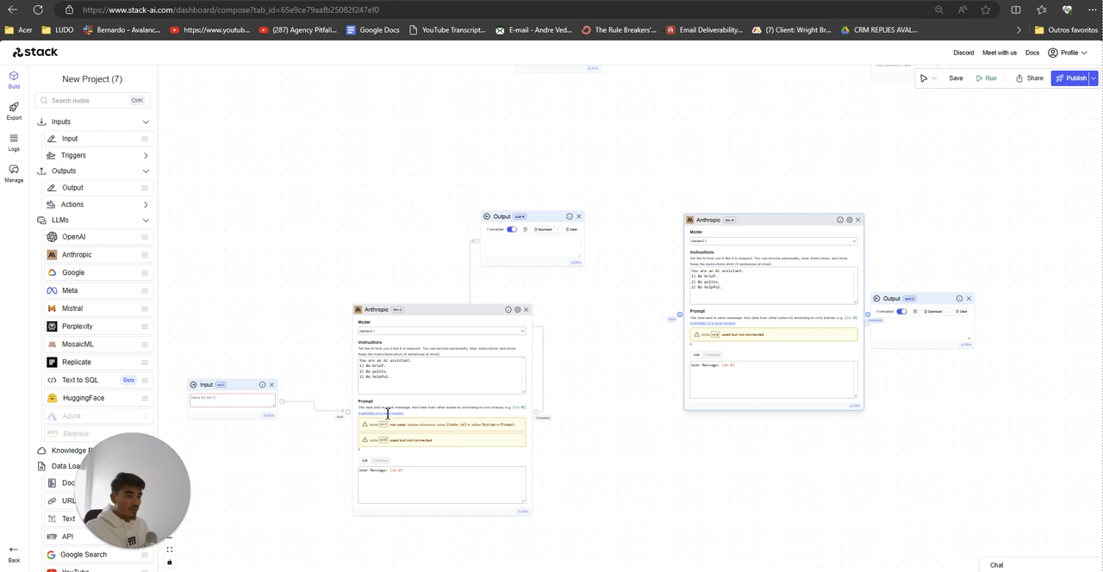
{"action": "left_click", "coordinate": [541, 414]}
{"action": "left_click_drag", "start_coordinate": [540, 414], "coordinate": [680, 316]}
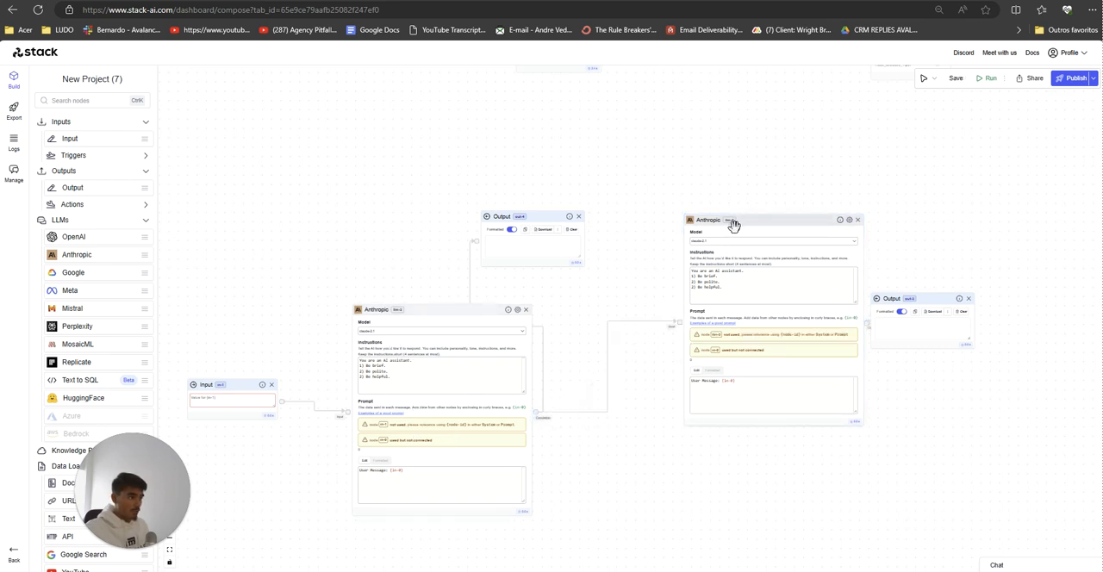
Step: Place the remaining Output node above the second new Anthropic node, linked to its completion, and move that Anthropic node beneath it
{"action": "left_click_drag", "start_coordinate": [731, 221], "coordinate": [738, 385]}
{"action": "left_click_drag", "start_coordinate": [810, 457], "coordinate": [693, 216]}
{"action": "left_click_drag", "start_coordinate": [660, 355], "coordinate": [644, 285]}
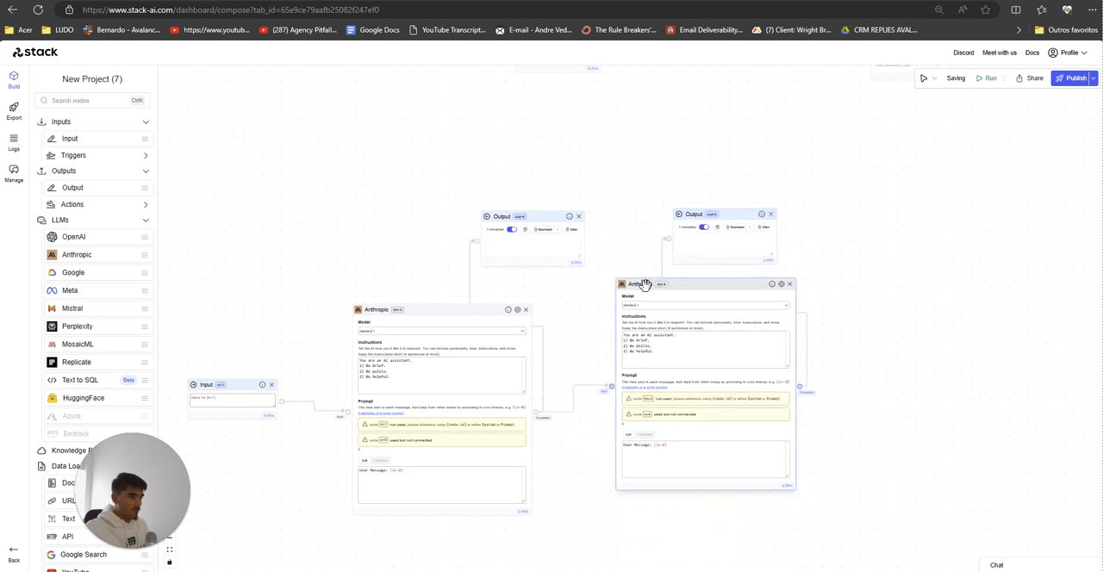
Step: Add an OpenAI node after the second new Anthropic node and connect that Anthropic node's completion to it
{"action": "left_click_drag", "start_coordinate": [77, 235], "coordinate": [871, 337]}
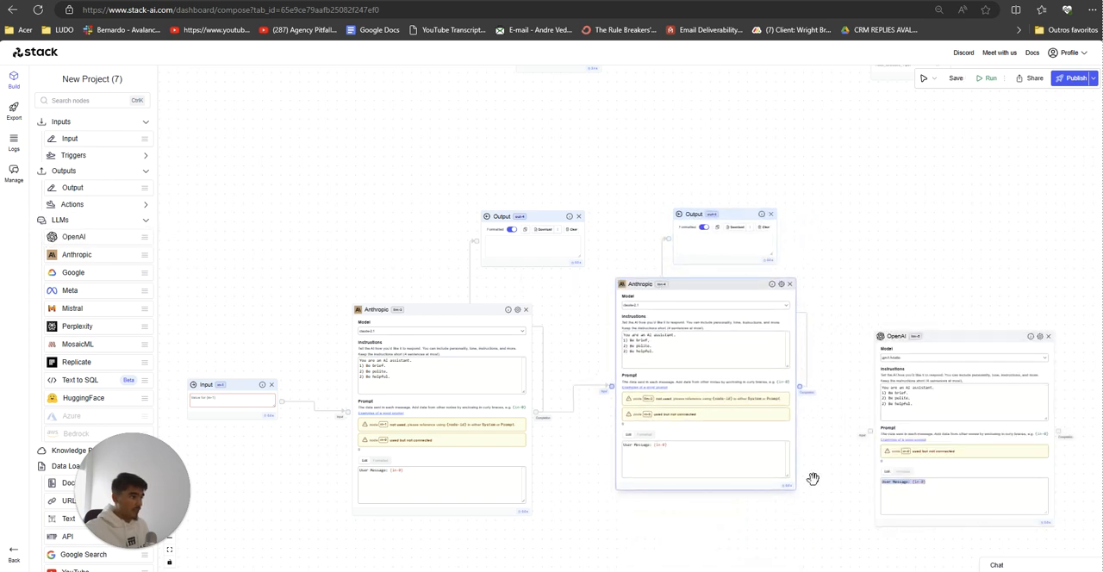
{"action": "left_click_drag", "start_coordinate": [812, 479], "coordinate": [655, 442]}
{"action": "left_click_drag", "start_coordinate": [644, 350], "coordinate": [713, 397]}
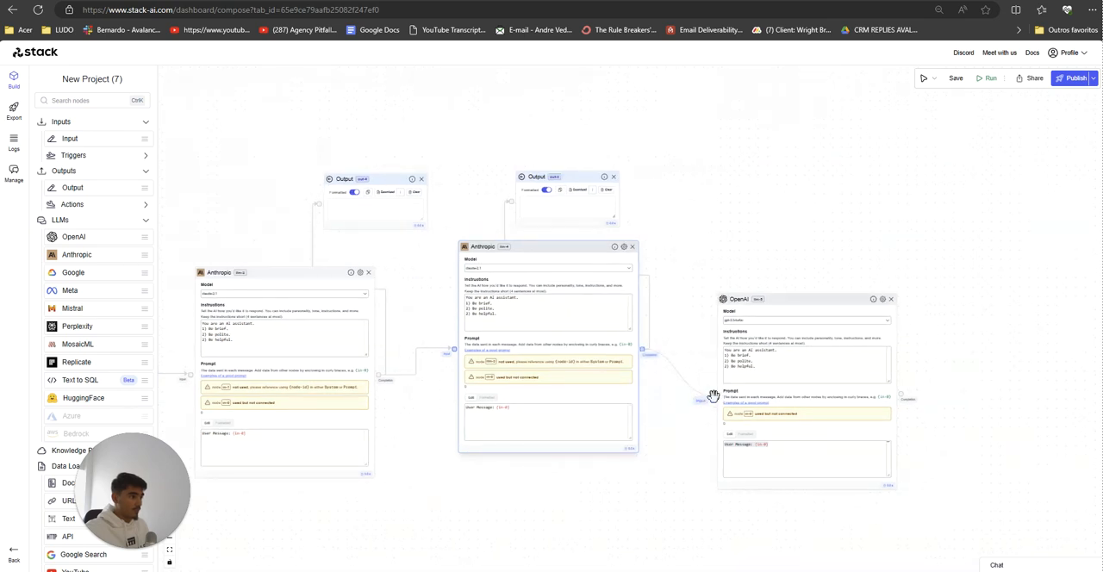
Step: Add an Output node above the OpenAI node, connect the OpenAI completion to it, and reposition the OpenAI and second Anthropic nodes
{"action": "mouse_move", "coordinate": [74, 189]}
{"action": "left_mouse_down"}
{"action": "mouse_move", "coordinate": [81, 202]}
{"action": "mouse_move", "coordinate": [752, 250]}
{"action": "mouse_move", "coordinate": [938, 249]}
{"action": "left_mouse_up"}
{"action": "mouse_move", "coordinate": [902, 402]}
{"action": "left_mouse_down"}
{"action": "mouse_move", "coordinate": [868, 266]}
{"action": "mouse_move", "coordinate": [900, 180]}
{"action": "left_mouse_up"}
{"action": "left_click_drag", "start_coordinate": [808, 315], "coordinate": [844, 283]}
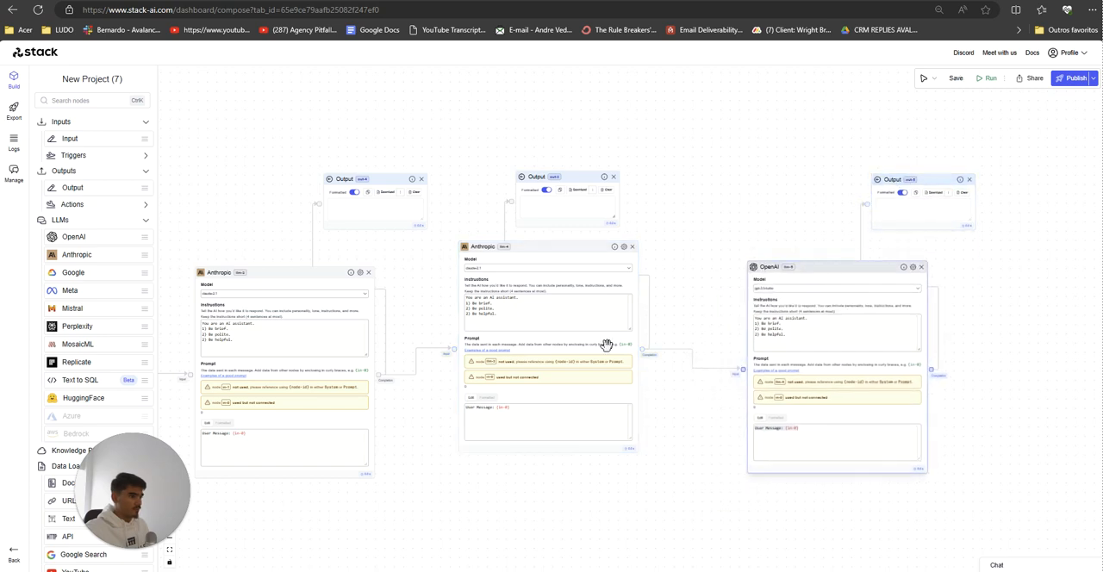
{"action": "left_click_drag", "start_coordinate": [538, 250], "coordinate": [573, 266]}
Step: Look over the new node chain from its Input node, and view the full layout of the "YT VID -» Linkedin Carousel" project
{"action": "mouse_move", "coordinate": [433, 497]}
{"action": "left_mouse_down"}
{"action": "mouse_move", "coordinate": [650, 458]}
{"action": "mouse_move", "coordinate": [439, 494]}
{"action": "left_mouse_up"}
{"action": "left_click", "coordinate": [260, 316]}
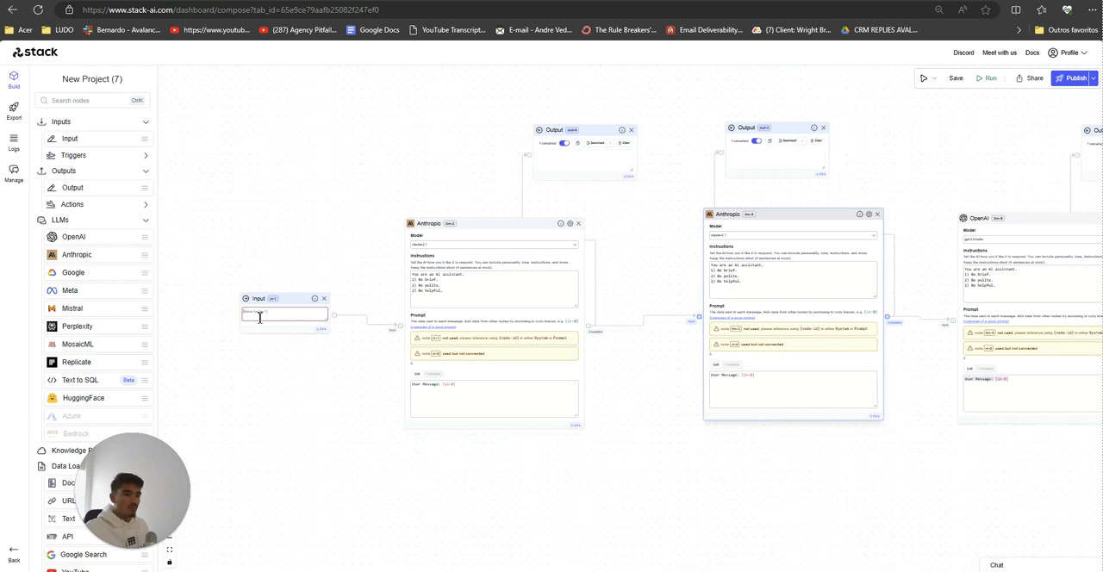
{"action": "left_click_drag", "start_coordinate": [532, 488], "coordinate": [448, 483]}
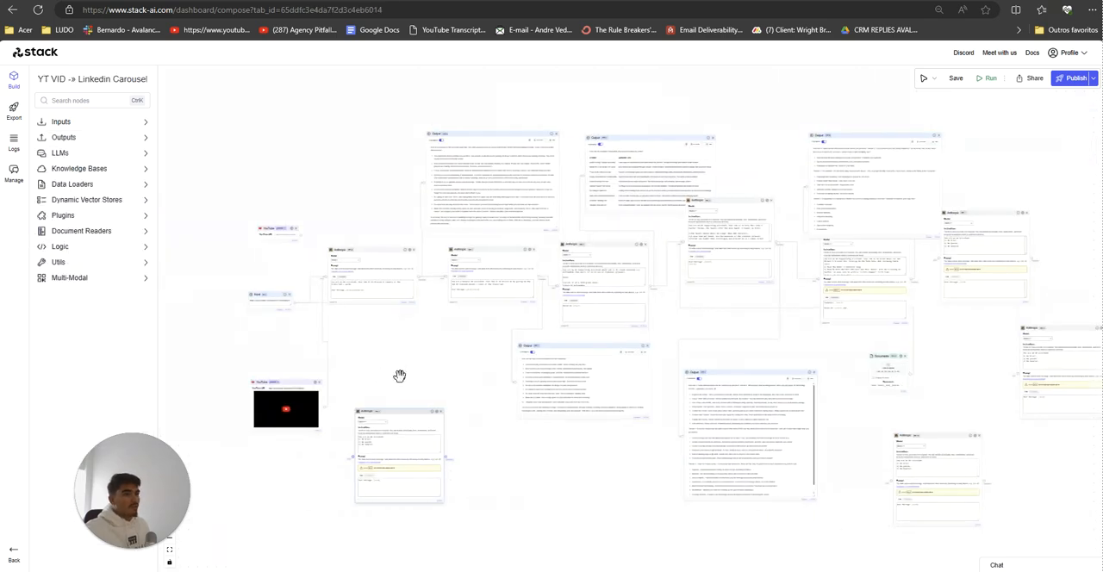
{"action": "scroll", "coordinate": [403, 374], "scroll_direction": "down", "scroll_amount": 5}
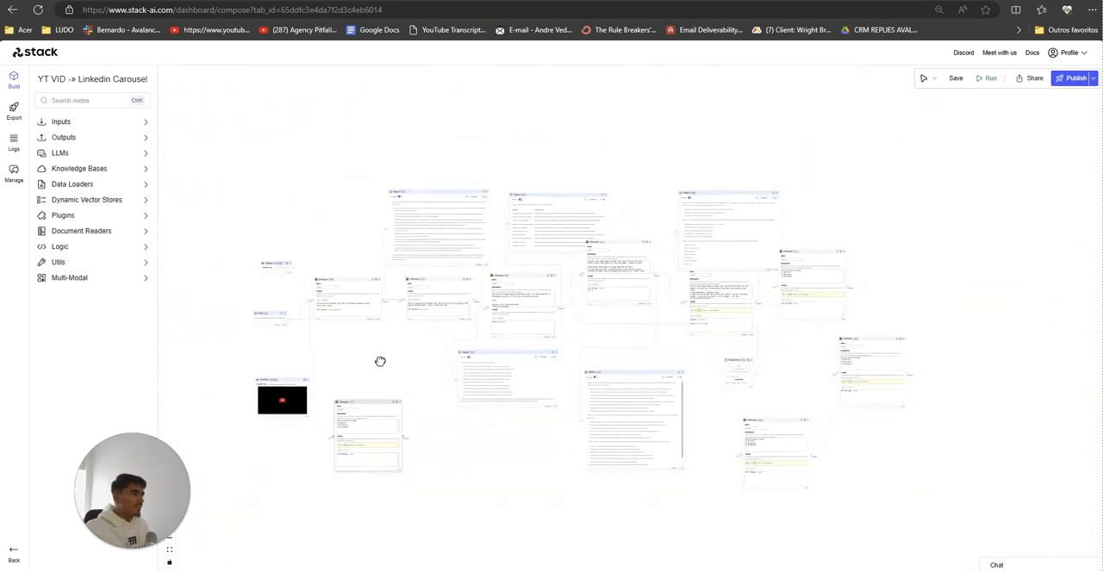
Step: Examine the start of the workflow, from the Input and YouTube nodes to the first Anthropic nodes
{"action": "scroll", "coordinate": [384, 355], "scroll_direction": "up", "scroll_amount": 2}
{"action": "left_click_drag", "start_coordinate": [382, 352], "coordinate": [457, 353]}
{"action": "scroll", "coordinate": [457, 353], "scroll_direction": "up", "scroll_amount": 3}
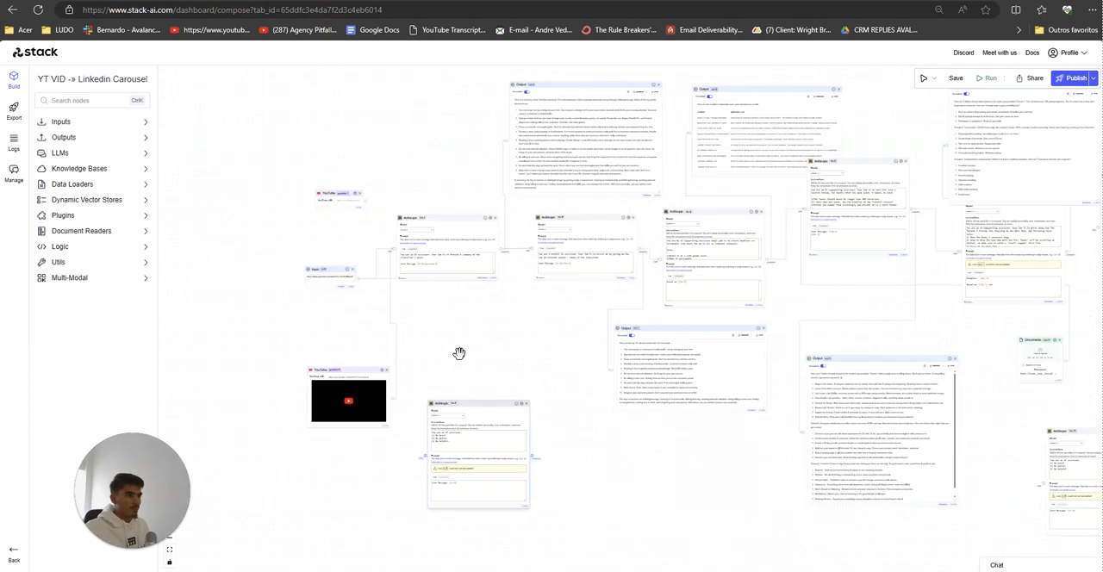
{"action": "left_click_drag", "start_coordinate": [335, 328], "coordinate": [367, 331]}
{"action": "scroll", "coordinate": [366, 331], "scroll_direction": "up", "scroll_amount": 5}
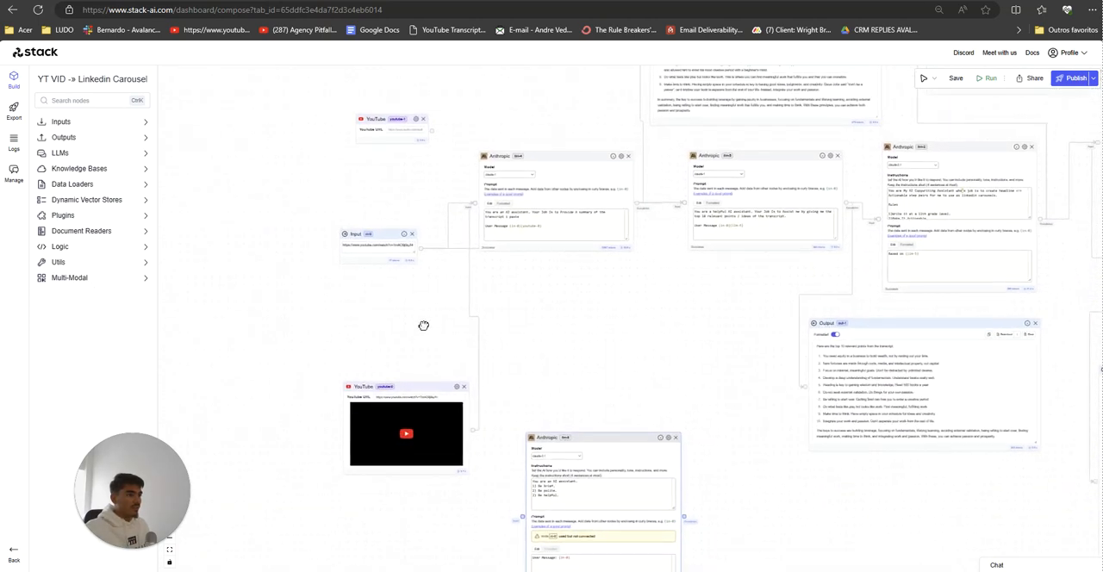
{"action": "scroll", "coordinate": [549, 376], "scroll_direction": "down", "scroll_amount": 6}
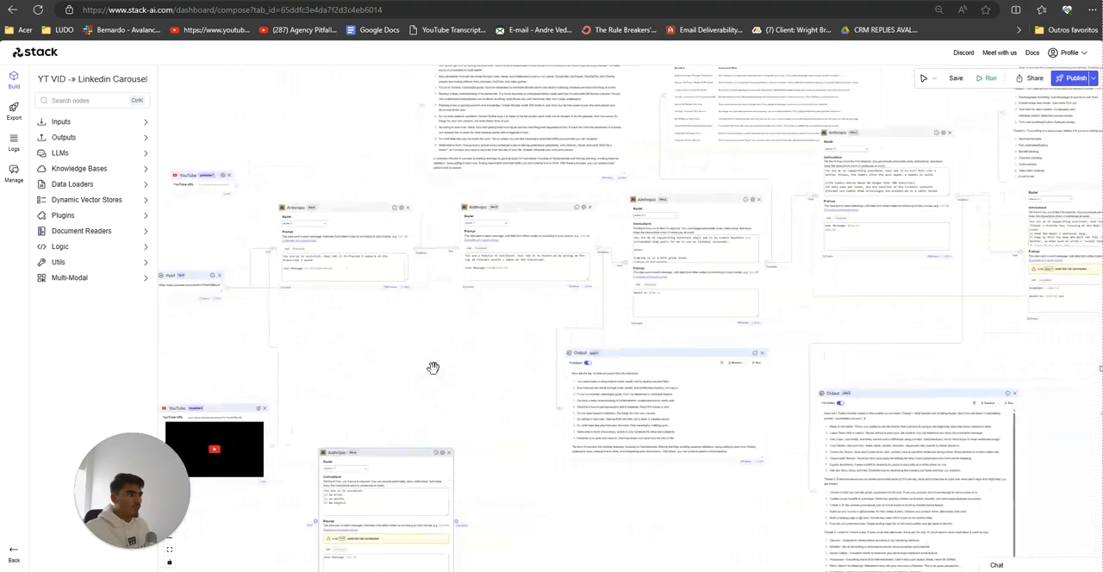
{"action": "scroll", "coordinate": [345, 361], "scroll_direction": "right", "scroll_amount": 3}
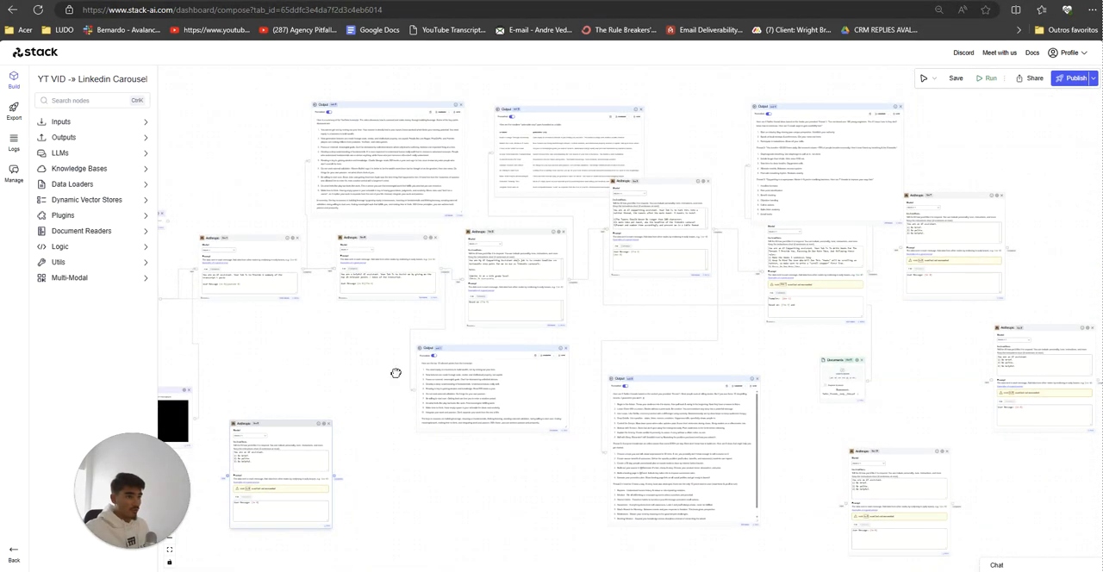
{"action": "scroll", "coordinate": [405, 373], "scroll_direction": "up", "scroll_amount": 5}
{"action": "scroll", "coordinate": [468, 392], "scroll_direction": "up", "scroll_amount": 4}
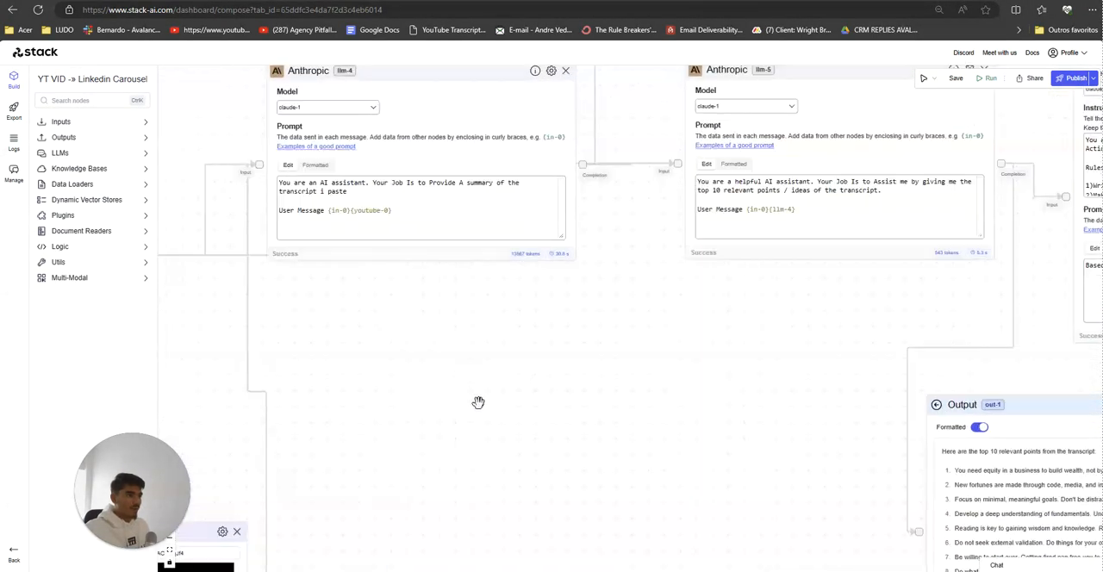
{"action": "scroll", "coordinate": [449, 337], "scroll_direction": "down", "scroll_amount": 5}
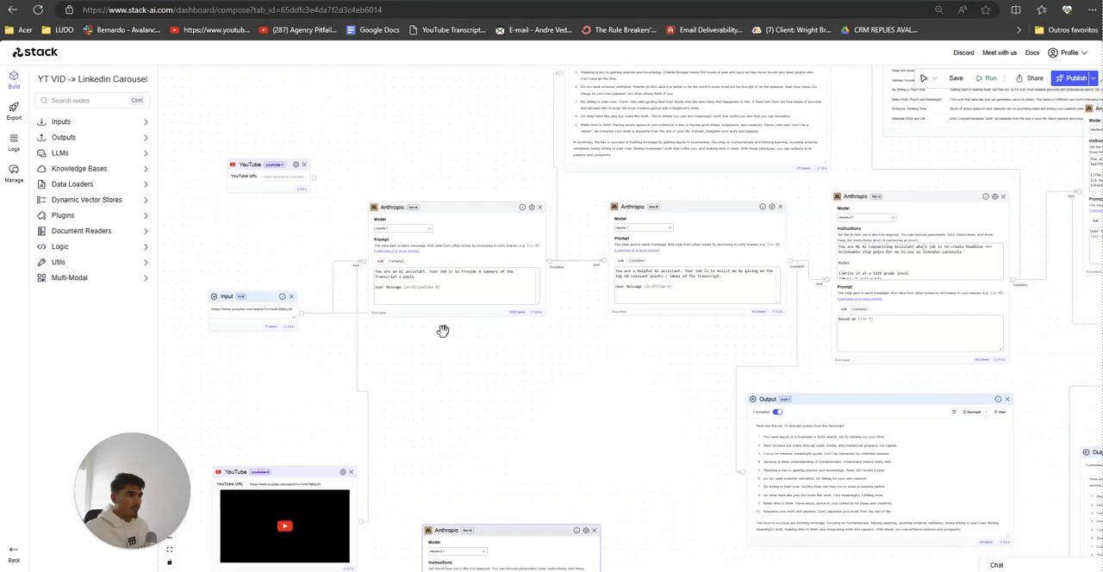
{"action": "scroll", "coordinate": [445, 338], "scroll_direction": "up", "scroll_amount": 5}
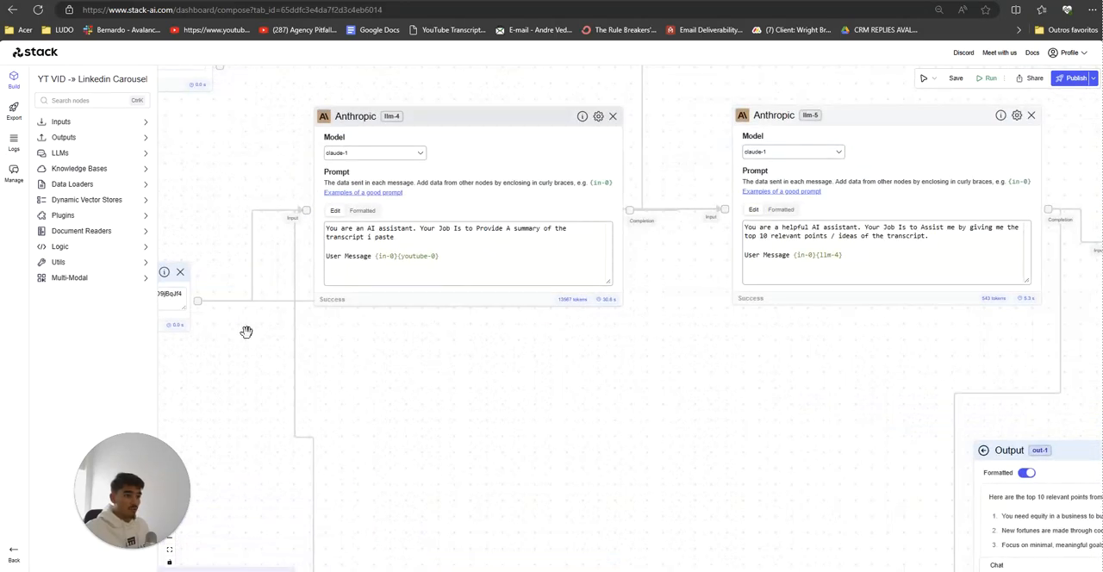
Step: Inspect the Anthropic prompts for the transcript summary and the top 10 relevant points, along with the Output node beneath them
{"action": "left_click_drag", "start_coordinate": [321, 402], "coordinate": [517, 332]}
{"action": "scroll", "coordinate": [554, 408], "scroll_direction": "down", "scroll_amount": 3}
{"action": "left_click_drag", "start_coordinate": [622, 355], "coordinate": [485, 529]}
{"action": "left_click_drag", "start_coordinate": [404, 189], "coordinate": [238, 245]}
{"action": "left_click_drag", "start_coordinate": [317, 251], "coordinate": [276, 156]}
{"action": "left_click_drag", "start_coordinate": [534, 543], "coordinate": [426, 392]}
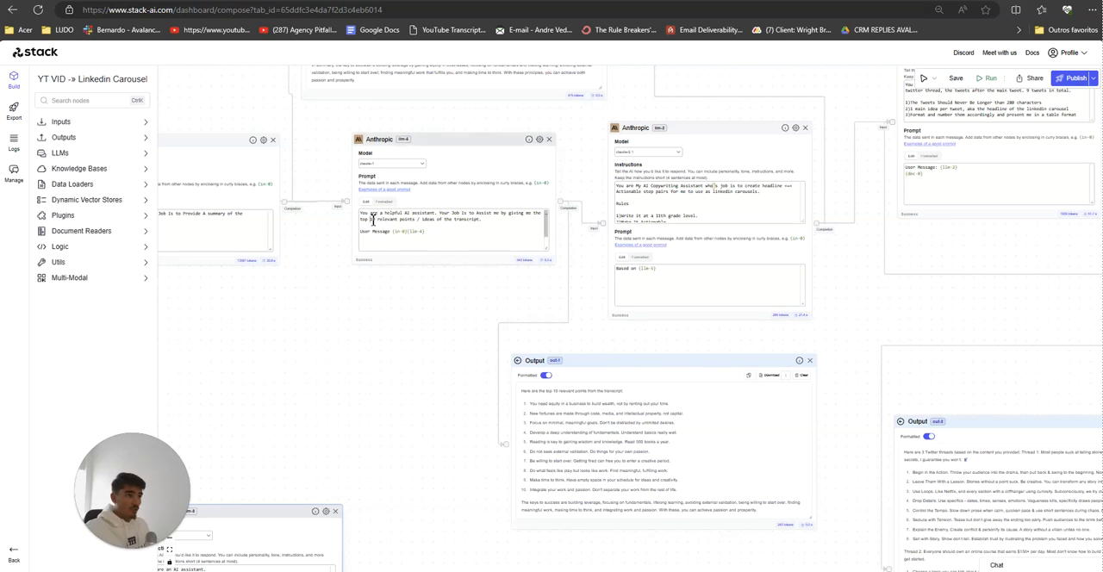
{"action": "left_click_drag", "start_coordinate": [461, 402], "coordinate": [394, 346]}
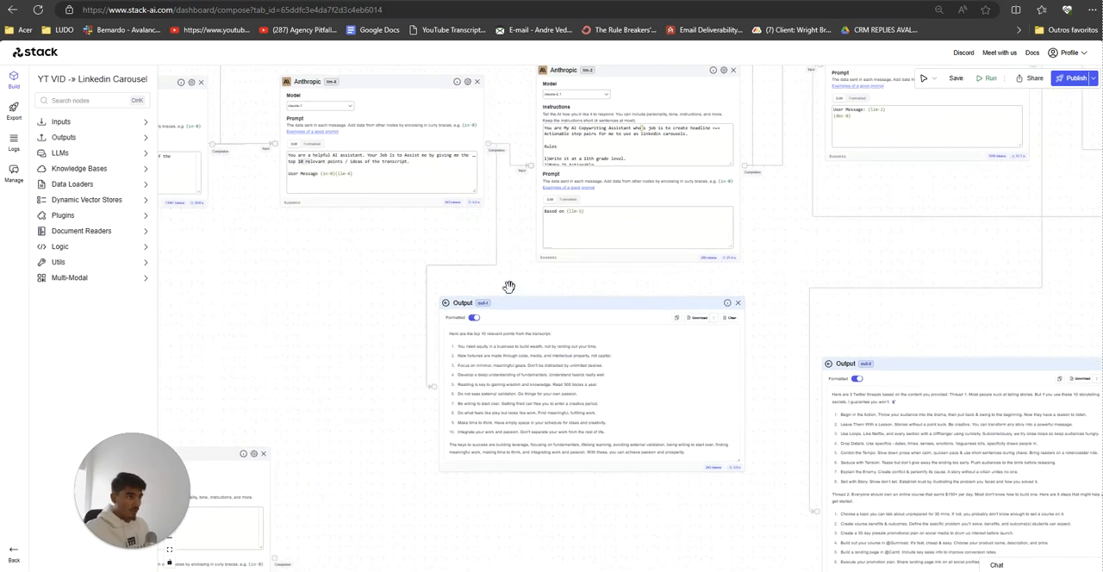
Step: Move the Output node with the headline and actionable step table higher above the chain and read its table
{"action": "left_click_drag", "start_coordinate": [510, 286], "coordinate": [369, 524]}
{"action": "left_click_drag", "start_coordinate": [495, 270], "coordinate": [400, 442]}
{"action": "left_click_drag", "start_coordinate": [469, 200], "coordinate": [472, 128]}
{"action": "left_click_drag", "start_coordinate": [474, 327], "coordinate": [473, 368]}
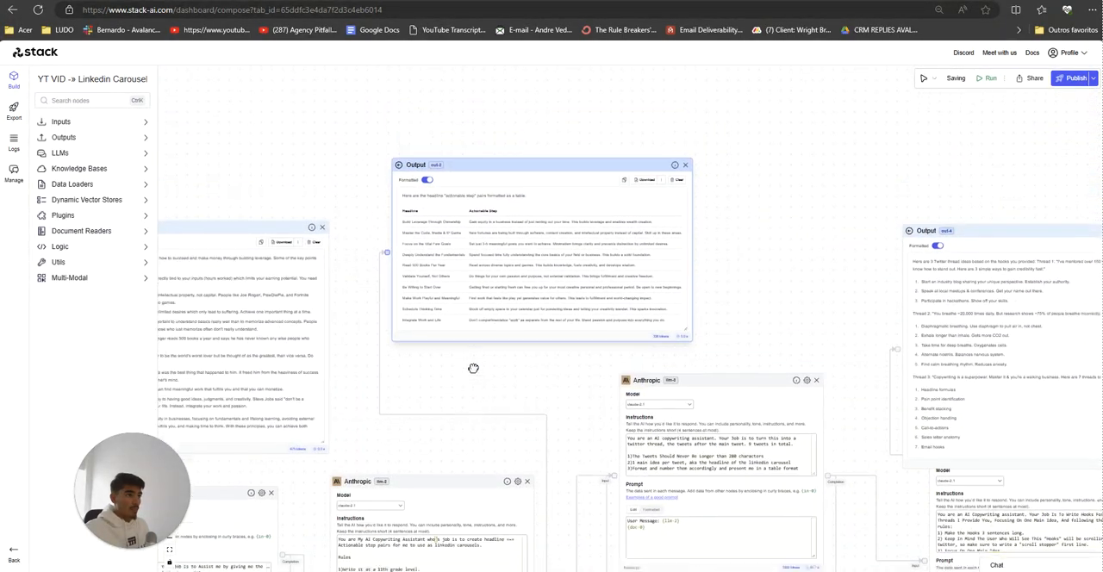
{"action": "scroll", "coordinate": [473, 368], "scroll_direction": "up", "scroll_amount": 3}
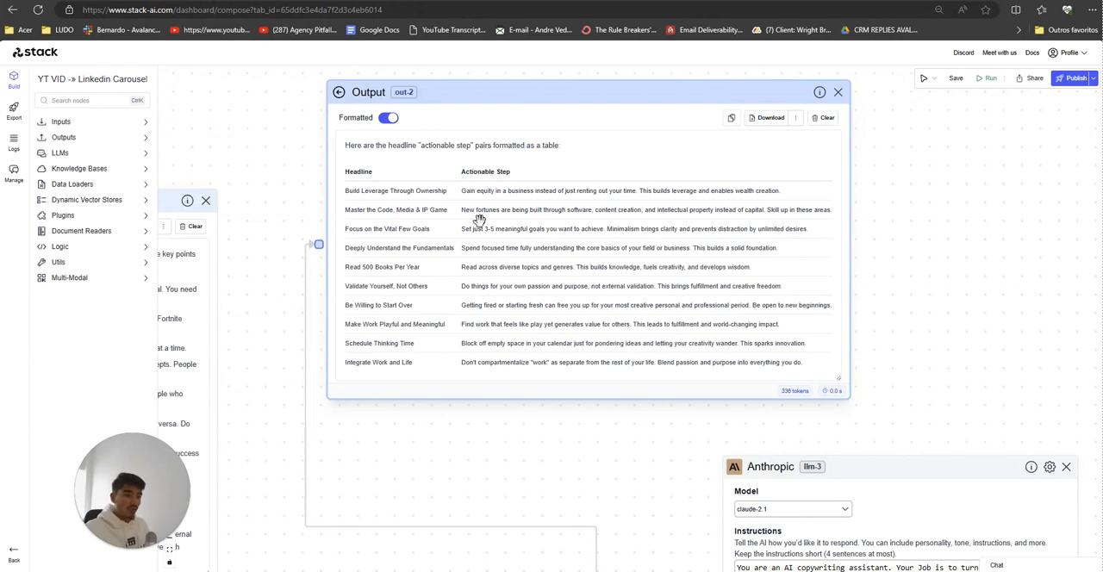
{"action": "scroll", "coordinate": [546, 451], "scroll_direction": "down", "scroll_amount": 8}
Step: Nudge the Twitter thread Anthropic node slightly upward and examine the large Output node with the Twitter threads beneath the chain
{"action": "left_click_drag", "start_coordinate": [547, 451], "coordinate": [412, 225]}
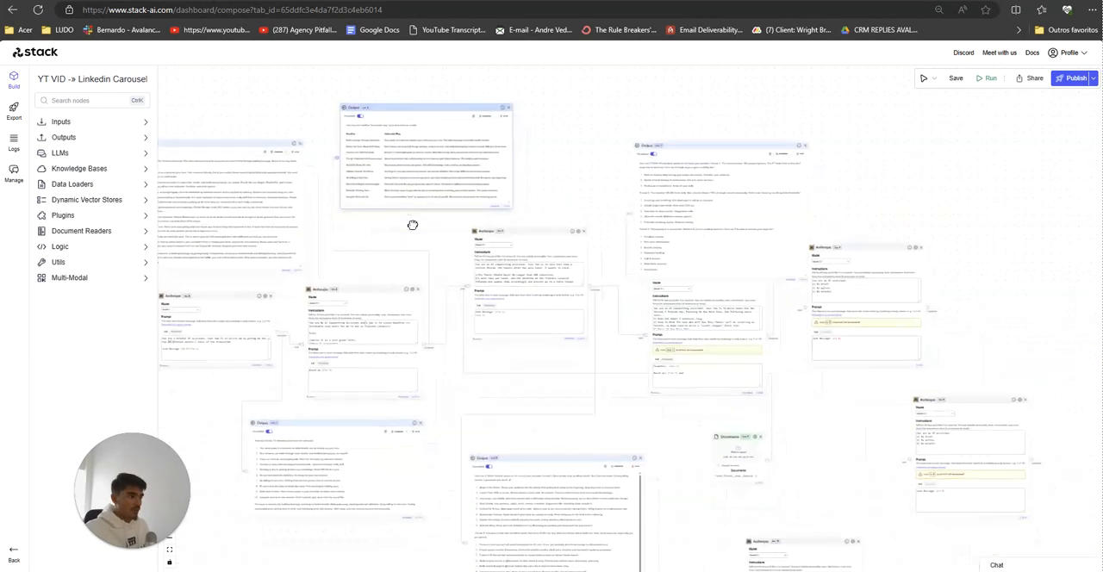
{"action": "mouse_move", "coordinate": [507, 227]}
{"action": "left_mouse_down"}
{"action": "mouse_move", "coordinate": [499, 209]}
{"action": "mouse_move", "coordinate": [508, 213]}
{"action": "left_mouse_up"}
{"action": "scroll", "coordinate": [554, 447], "scroll_direction": "up", "scroll_amount": 2}
{"action": "left_click_drag", "start_coordinate": [554, 446], "coordinate": [581, 229]}
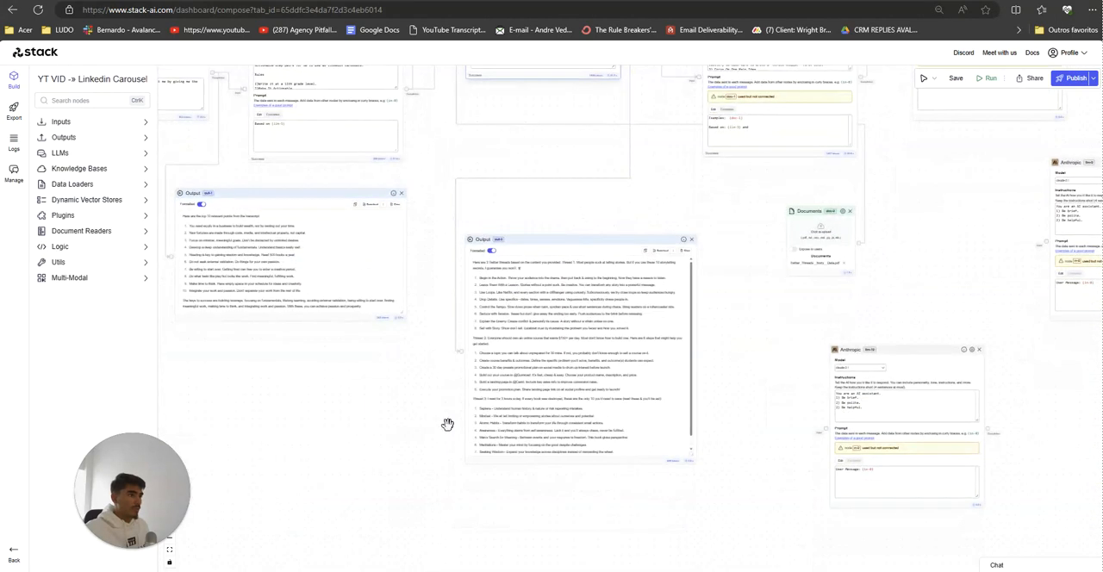
{"action": "scroll", "coordinate": [448, 425], "scroll_direction": "up", "scroll_amount": 1}
{"action": "left_click_drag", "start_coordinate": [392, 418], "coordinate": [360, 425]}
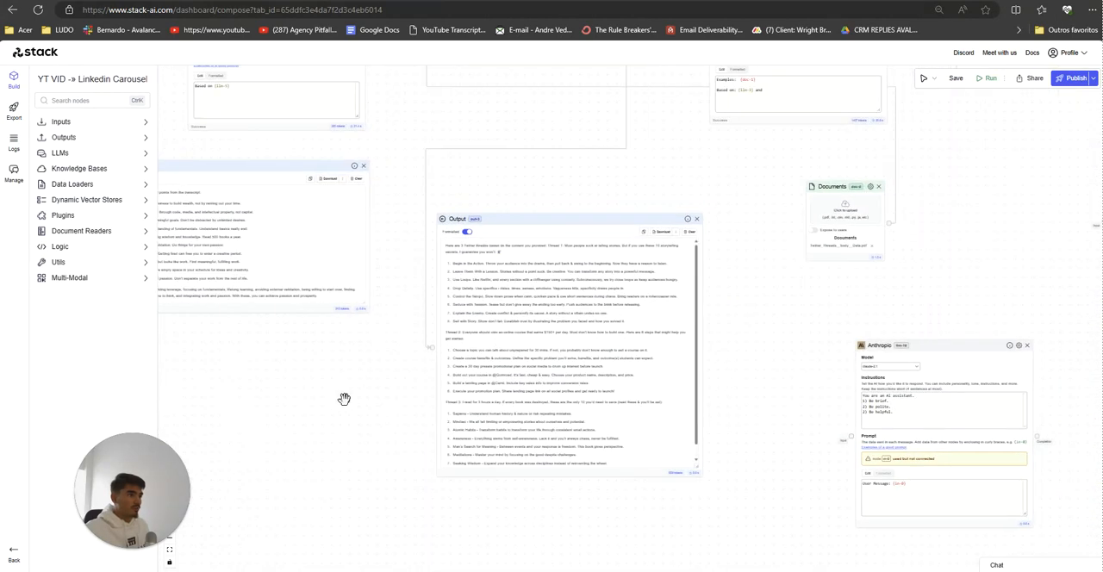
{"action": "scroll", "coordinate": [344, 399], "scroll_direction": "up", "scroll_amount": 2}
{"action": "scroll", "coordinate": [861, 251], "scroll_direction": "down", "scroll_amount": 2}
Step: Move the three unconnected Anthropic nodes beyond the end of the chain, farther from the Twitter hooks node
{"action": "left_click_drag", "start_coordinate": [862, 250], "coordinate": [798, 453]}
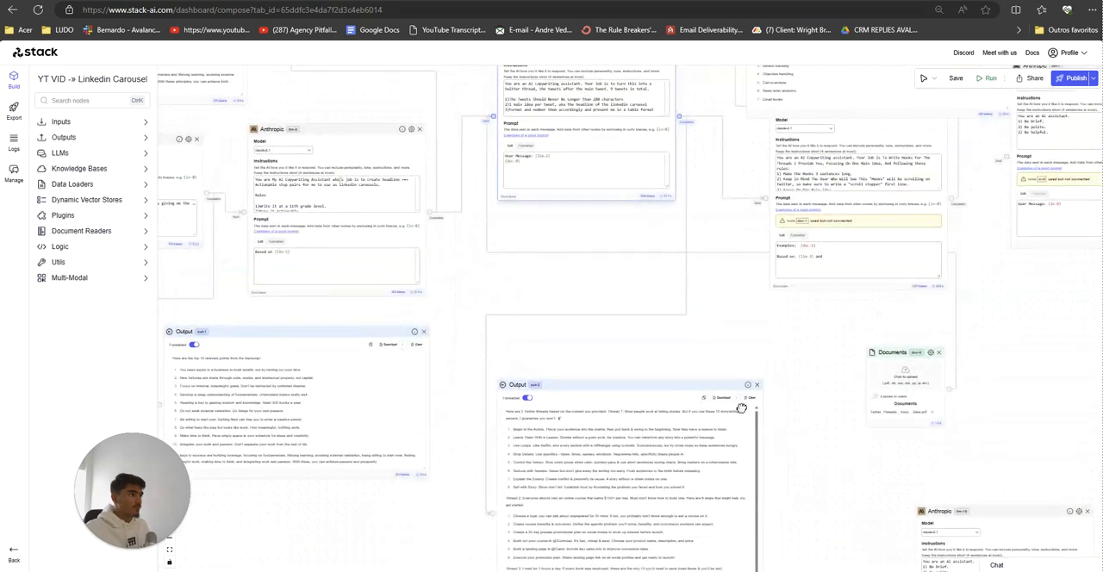
{"action": "left_click_drag", "start_coordinate": [741, 408], "coordinate": [720, 452]}
{"action": "left_click_drag", "start_coordinate": [908, 470], "coordinate": [605, 362]}
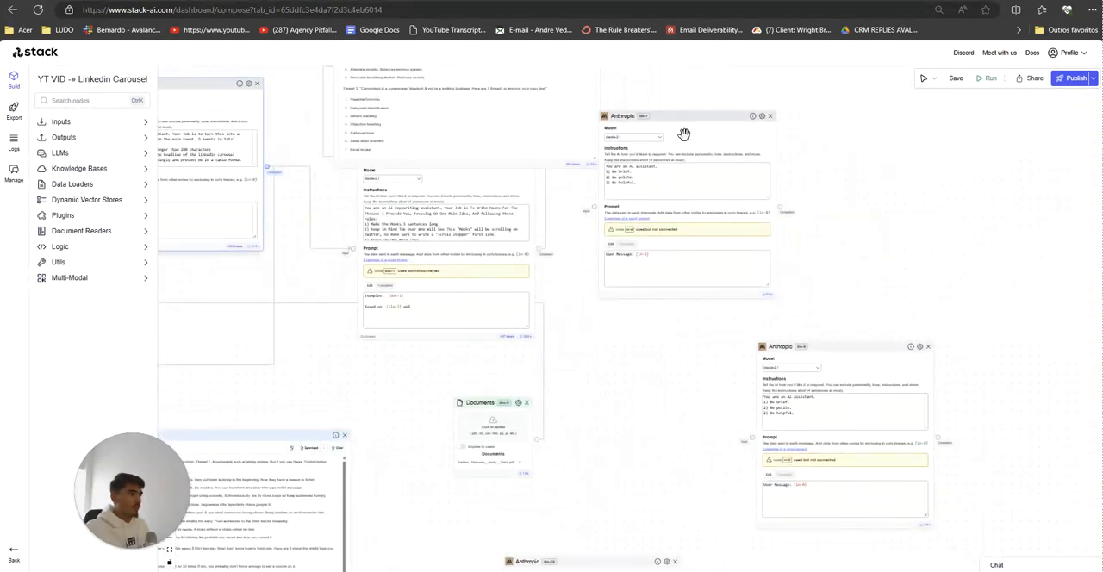
{"action": "left_click_drag", "start_coordinate": [684, 134], "coordinate": [791, 135]}
{"action": "left_click_drag", "start_coordinate": [866, 349], "coordinate": [972, 222]}
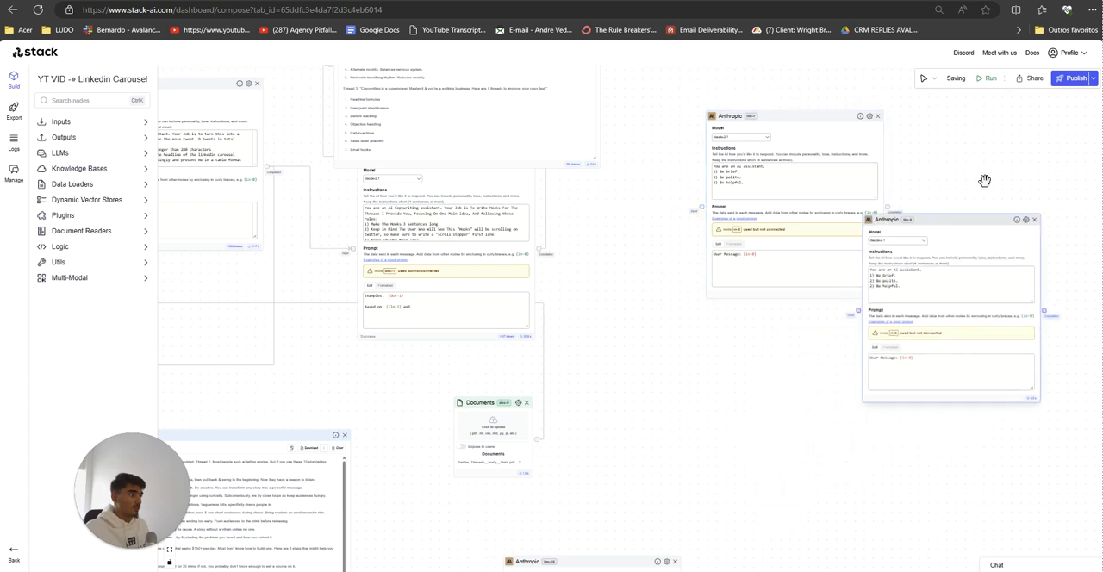
{"action": "left_click_drag", "start_coordinate": [984, 181], "coordinate": [1005, 147]}
{"action": "left_click_drag", "start_coordinate": [603, 531], "coordinate": [524, 392]}
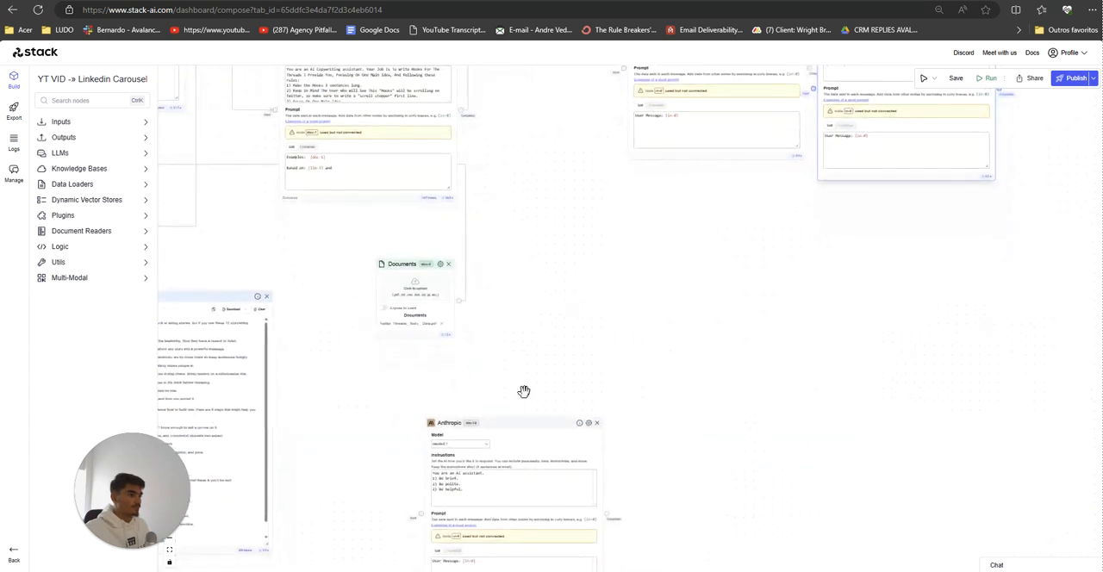
{"action": "left_click_drag", "start_coordinate": [524, 439], "coordinate": [894, 281]}
Step: Reposition the transcript summary Anthropic node higher and the top 10 points Anthropic node lower in the chain
{"action": "scroll", "coordinate": [598, 353], "scroll_direction": "down", "scroll_amount": 4}
{"action": "left_click_drag", "start_coordinate": [504, 542], "coordinate": [704, 489]}
{"action": "left_click_drag", "start_coordinate": [386, 476], "coordinate": [527, 551]}
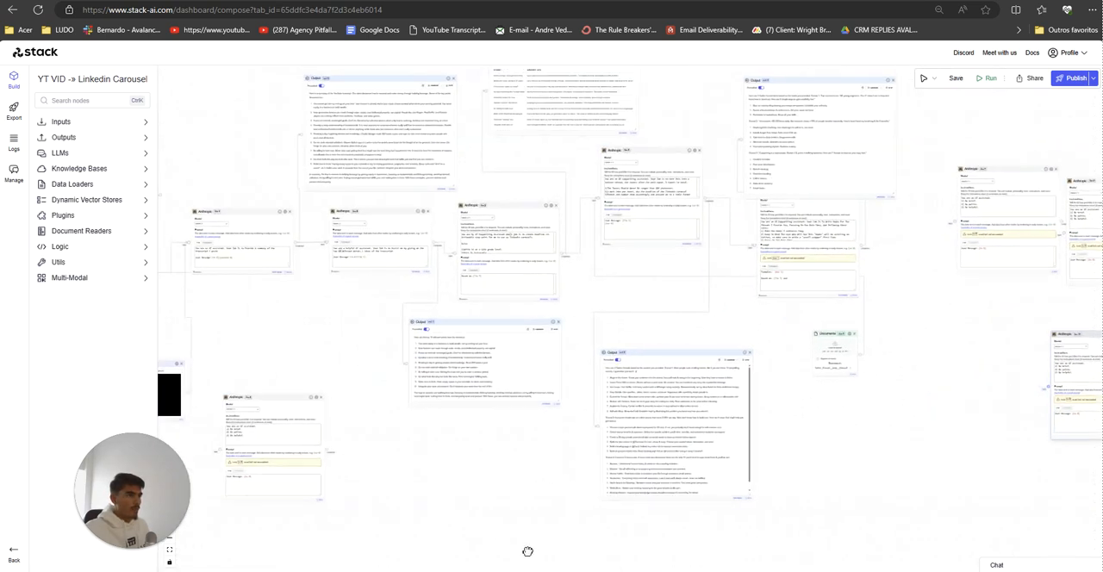
{"action": "scroll", "coordinate": [476, 514], "scroll_direction": "down", "scroll_amount": 1}
{"action": "left_click_drag", "start_coordinate": [404, 493], "coordinate": [547, 505]}
{"action": "scroll", "coordinate": [529, 453], "scroll_direction": "up", "scroll_amount": 2}
{"action": "left_click_drag", "start_coordinate": [480, 356], "coordinate": [513, 392]}
{"action": "scroll", "coordinate": [546, 394], "scroll_direction": "up", "scroll_amount": 2}
{"action": "left_click_drag", "start_coordinate": [433, 219], "coordinate": [409, 172]}
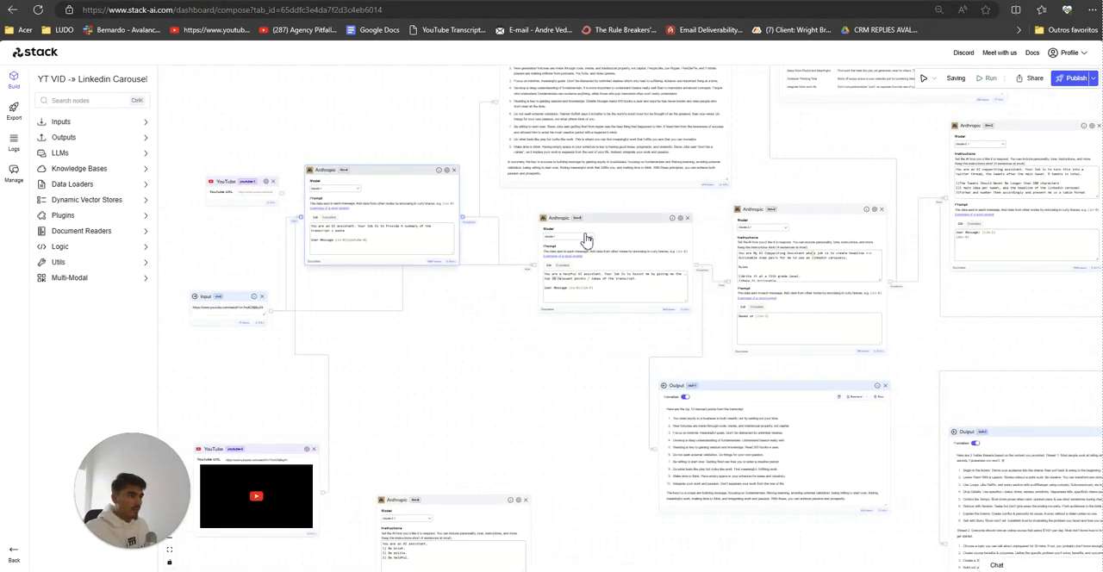
{"action": "left_click_drag", "start_coordinate": [586, 238], "coordinate": [605, 310]}
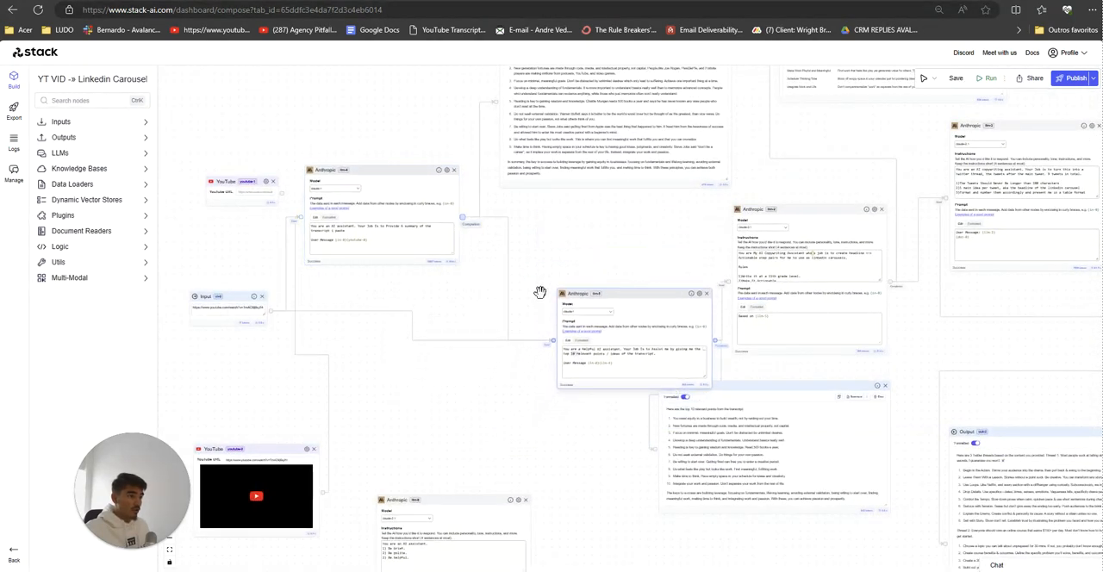
{"action": "left_click_drag", "start_coordinate": [454, 412], "coordinate": [488, 433]}
{"action": "mouse_move", "coordinate": [402, 194]}
{"action": "left_mouse_down"}
{"action": "mouse_move", "coordinate": [422, 201]}
{"action": "mouse_move", "coordinate": [396, 199]}
{"action": "left_mouse_up"}
{"action": "left_click_drag", "start_coordinate": [628, 319], "coordinate": [448, 369]}
{"action": "left_click_drag", "start_coordinate": [585, 231], "coordinate": [571, 227]}
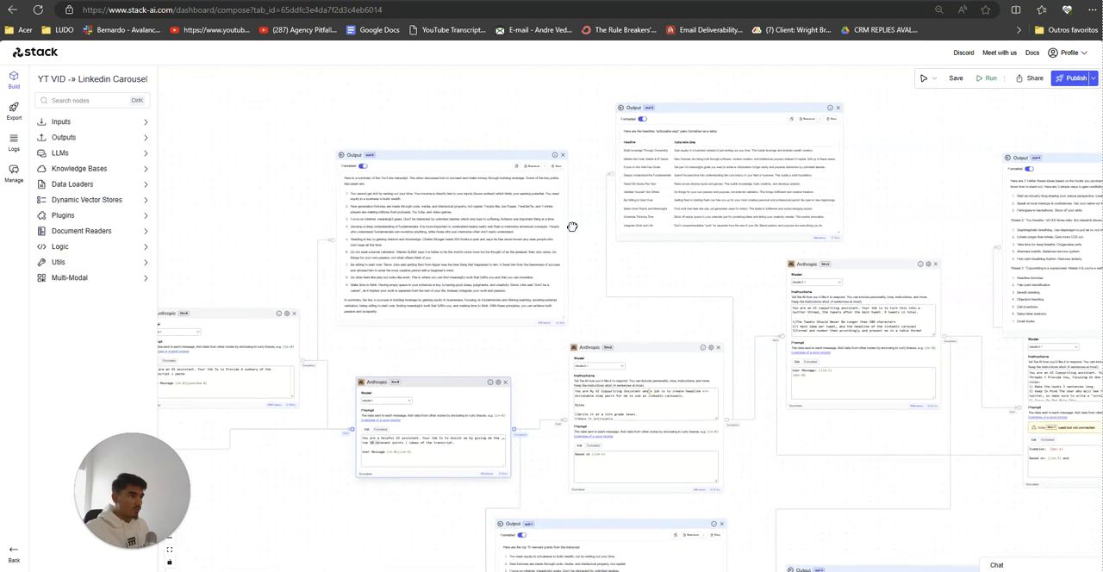
{"action": "left_click_drag", "start_coordinate": [276, 187], "coordinate": [350, 224]}
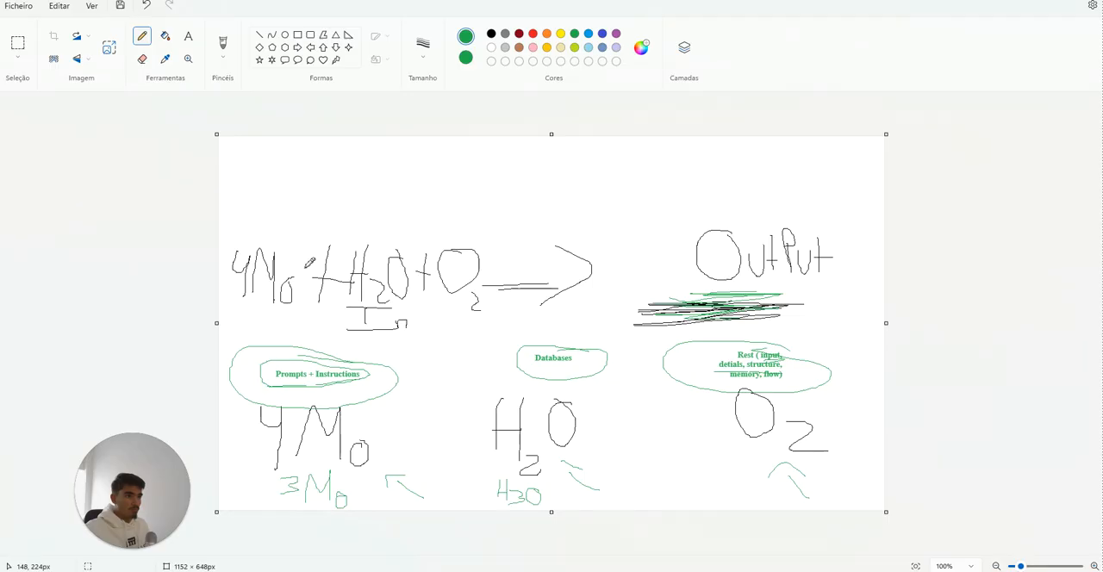
Step: Switch to Paint and start a new blank drawing
{"action": "left_click", "coordinate": [18, 6]}
{"action": "left_click", "coordinate": [45, 41]}
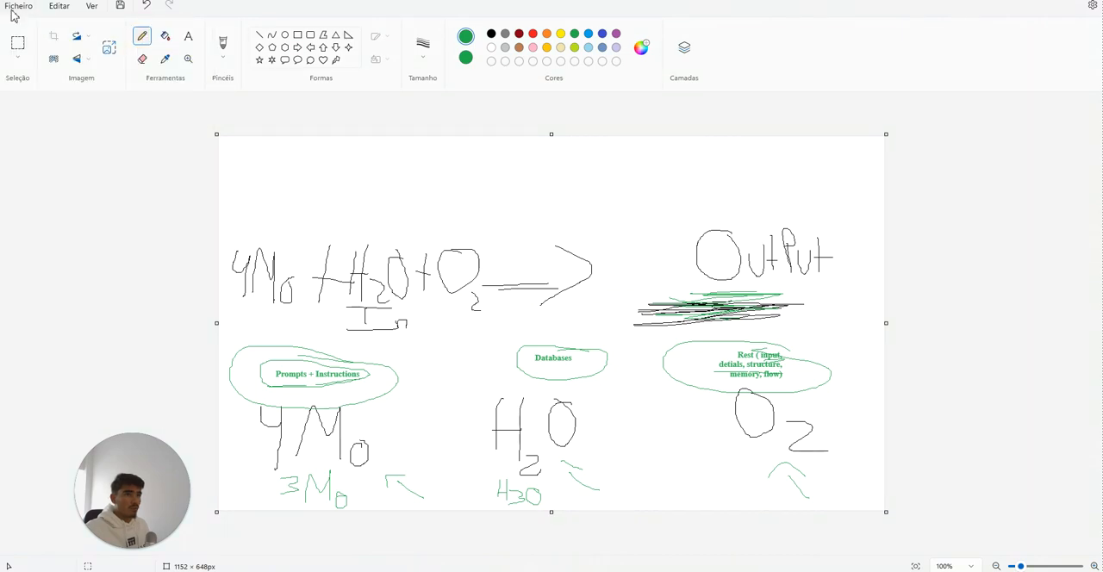
{"action": "key", "text": "Escape"}
{"action": "left_click", "coordinate": [5, 11]}
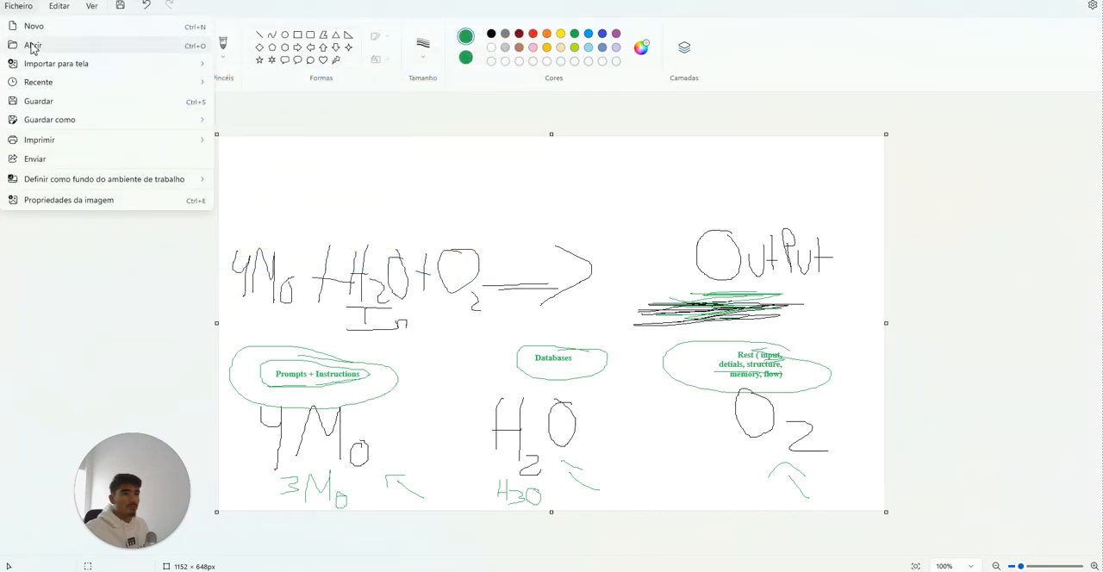
{"action": "left_click", "coordinate": [26, 23]}
{"action": "left_click", "coordinate": [551, 326]}
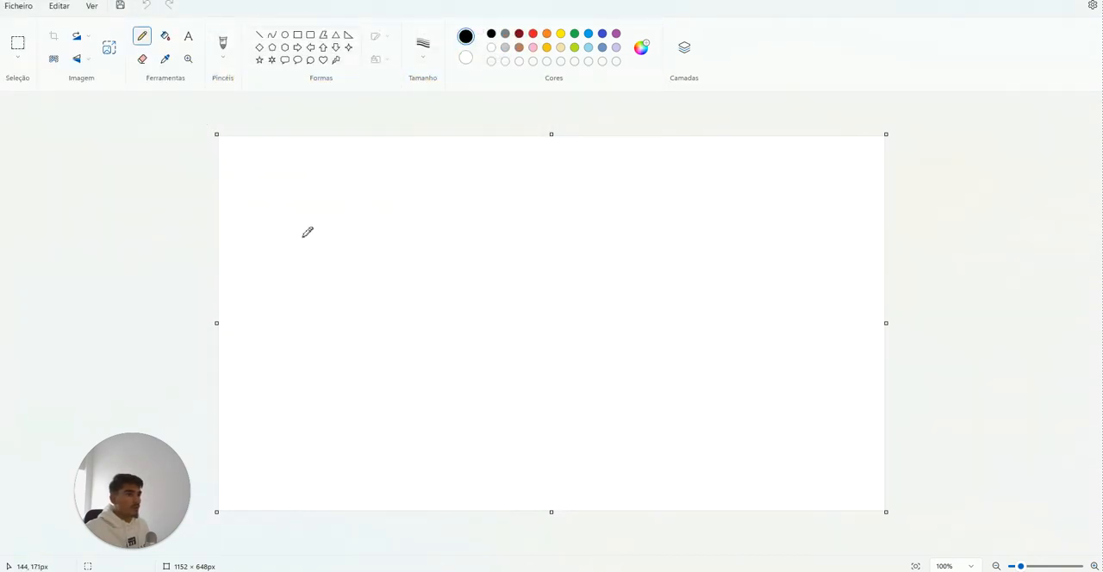
Step: Sketch a large letter I with an arrow leading from it to the letters LLM
{"action": "left_click_drag", "start_coordinate": [281, 276], "coordinate": [278, 325]}
{"action": "left_click_drag", "start_coordinate": [239, 327], "coordinate": [329, 338]}
{"action": "mouse_move", "coordinate": [261, 277]}
{"action": "left_mouse_down"}
{"action": "mouse_move", "coordinate": [323, 276]}
{"action": "mouse_move", "coordinate": [405, 335]}
{"action": "left_mouse_up"}
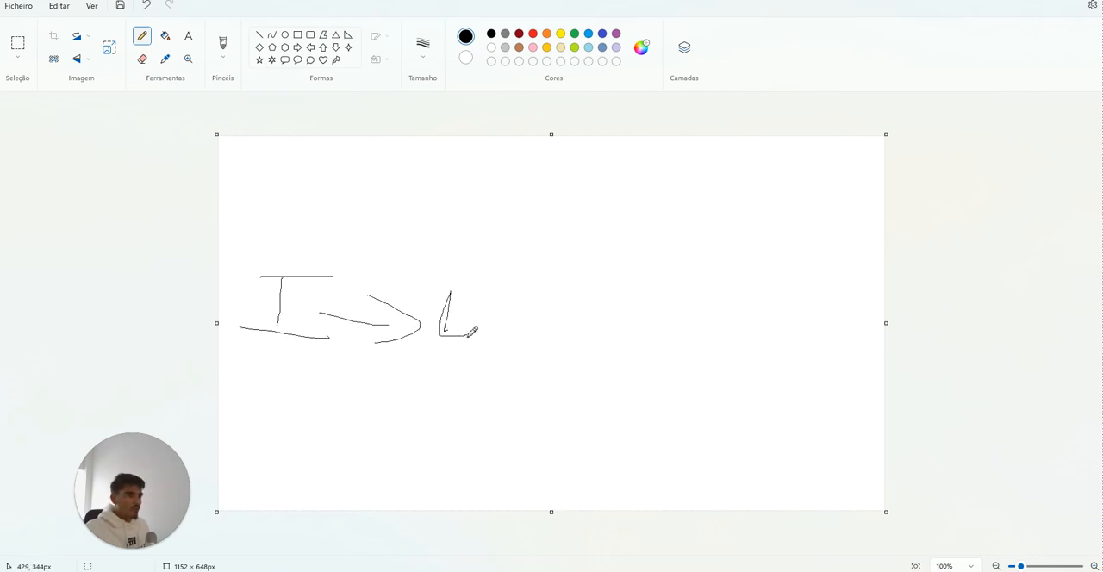
{"action": "left_click_drag", "start_coordinate": [510, 289], "coordinate": [510, 327]}
Step: Try chaining the LLM through an O into a second LLM and another O, and undo those strokes
{"action": "left_click_drag", "start_coordinate": [515, 322], "coordinate": [574, 325]}
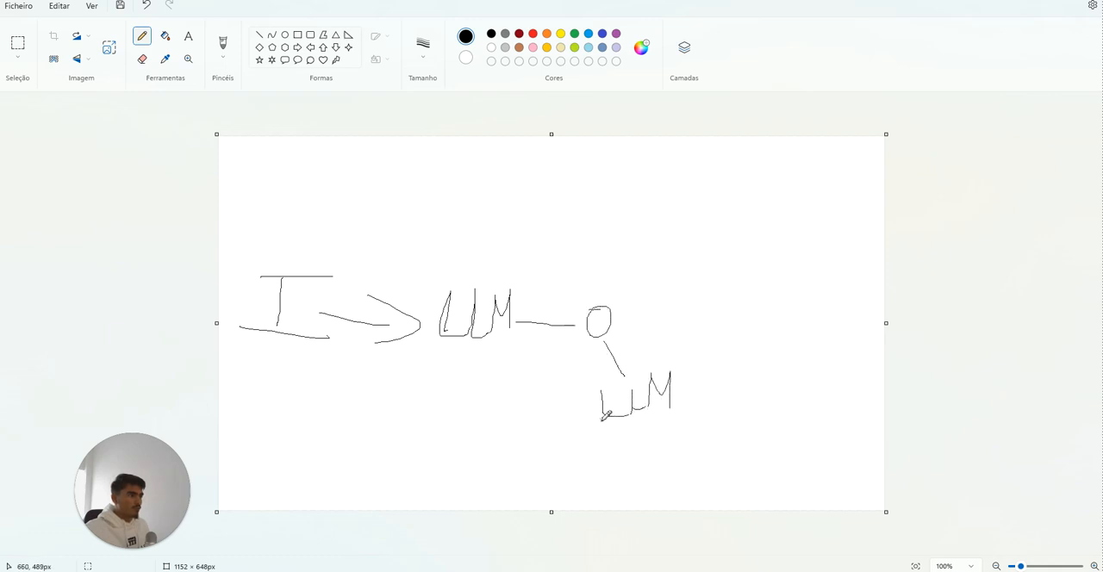
{"action": "left_click_drag", "start_coordinate": [510, 467], "coordinate": [422, 463]}
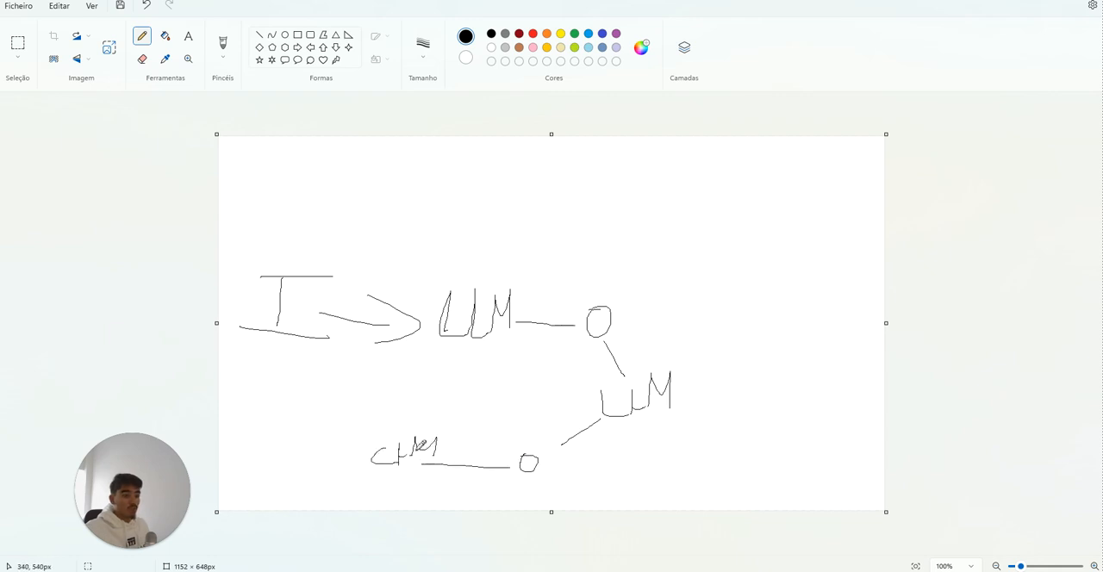
{"action": "key", "text": "ctrl+z"}
{"action": "key", "text": "ctrl+z"}
{"action": "key", "text": "ctrl+z"}
{"action": "key", "text": "ctrl+z"}
{"action": "key", "text": "ctrl+z"}
{"action": "key", "text": "ctrl+z"}
{"action": "key", "text": "ctrl+z"}
{"action": "key", "text": "ctrl+z"}
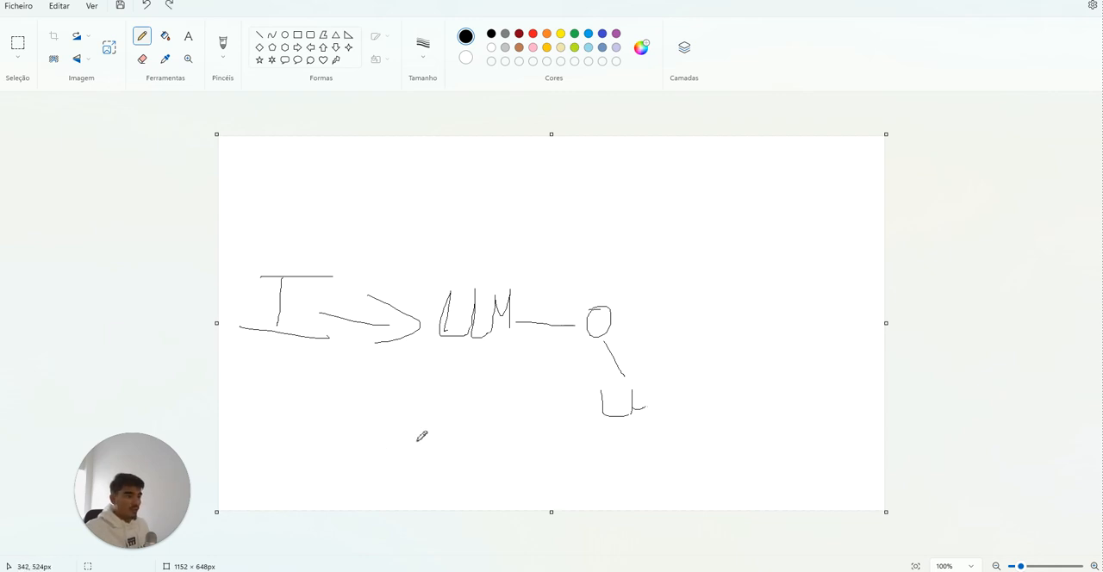
{"action": "key", "text": "ctrl+z"}
{"action": "key", "text": "ctrl+z"}
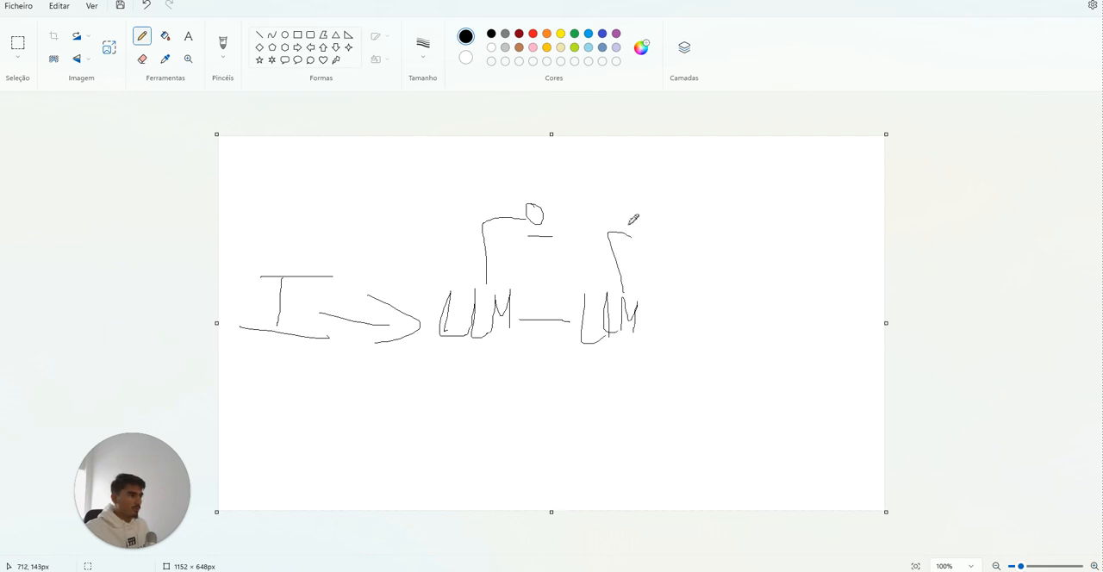
Step: Extend the sketch to a chain of three linked LLMs, each with its own O branching above it, and underline every LLM
{"action": "left_click_drag", "start_coordinate": [707, 276], "coordinate": [716, 337]}
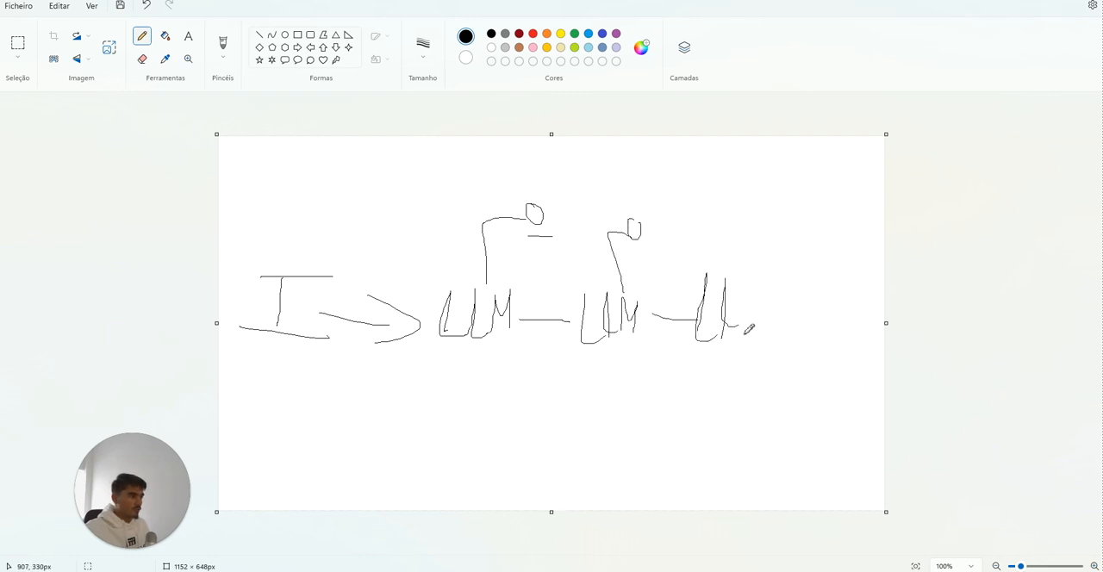
{"action": "left_click_drag", "start_coordinate": [765, 310], "coordinate": [754, 244]}
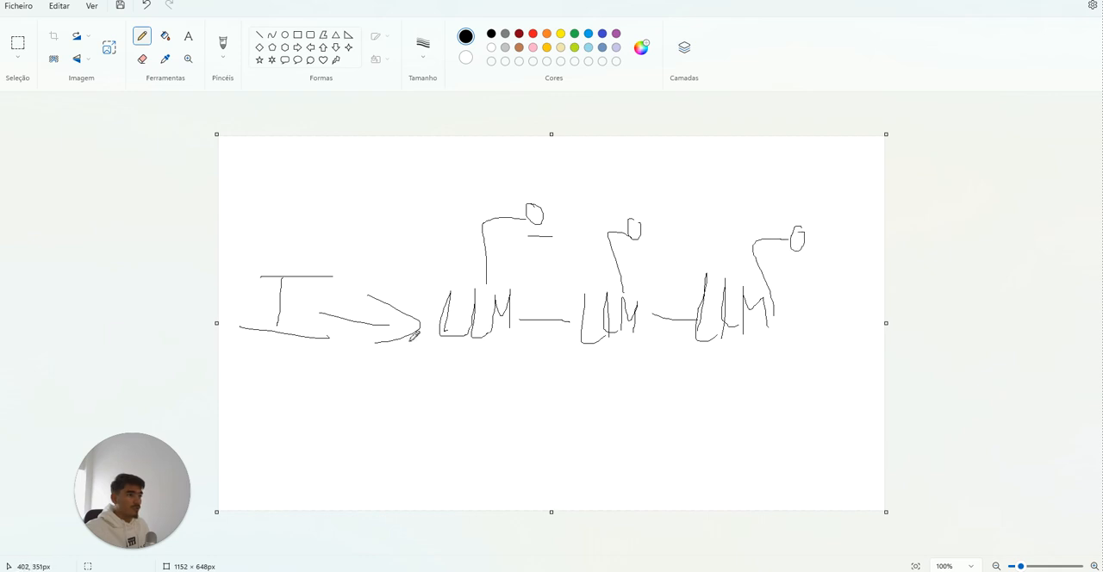
{"action": "left_click_drag", "start_coordinate": [484, 362], "coordinate": [442, 362]}
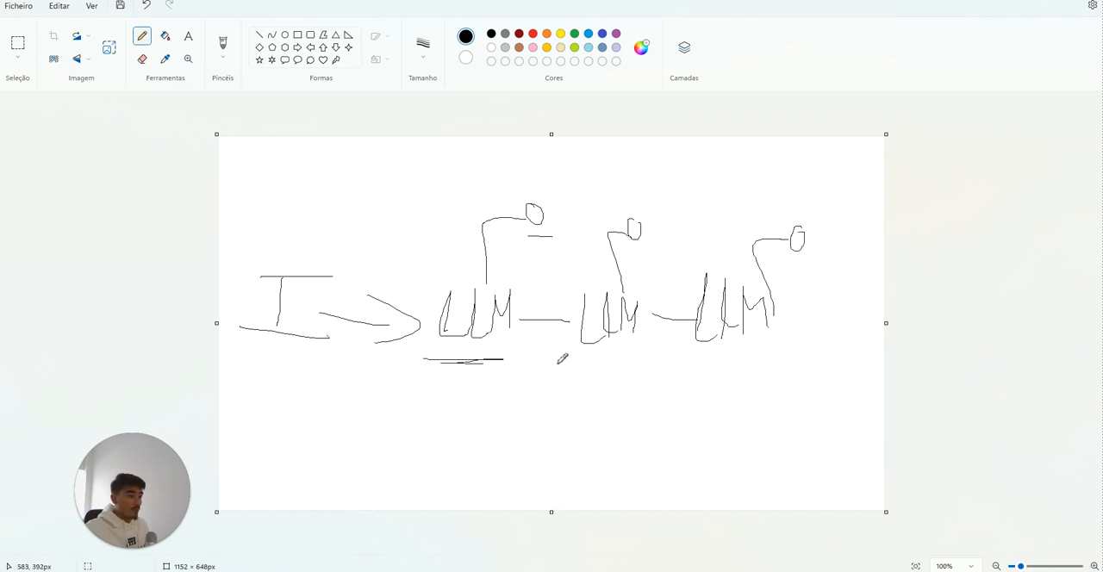
{"action": "mouse_move", "coordinate": [657, 358]}
{"action": "left_mouse_down"}
{"action": "mouse_move", "coordinate": [751, 359]}
{"action": "mouse_move", "coordinate": [683, 361]}
{"action": "left_mouse_up"}
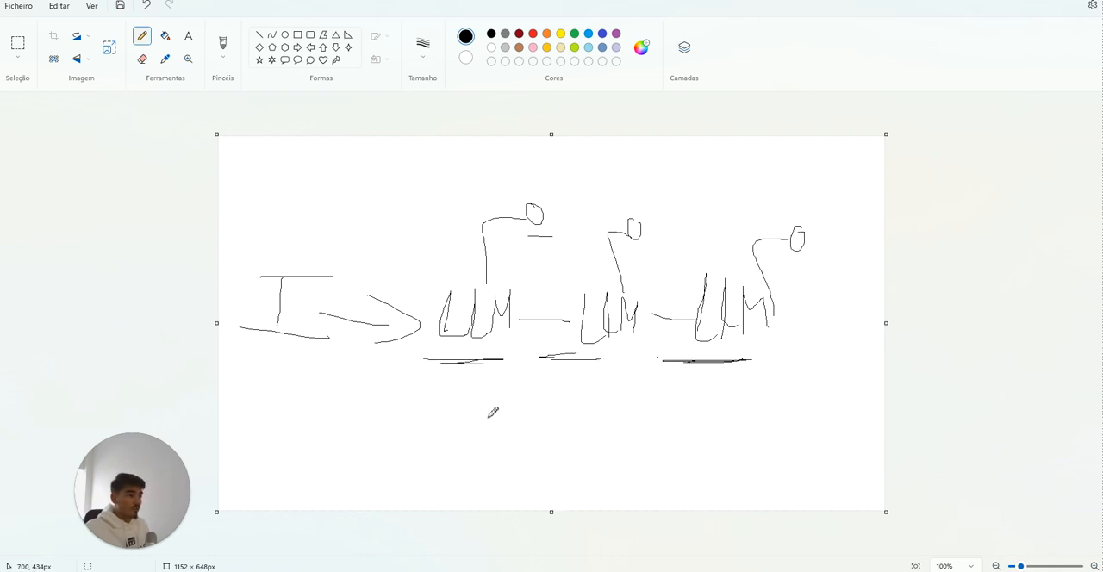
Step: Scribble two short marks below the LLM chain, and switch back to the Stack AI workflow
{"action": "left_click_drag", "start_coordinate": [329, 456], "coordinate": [345, 453]}
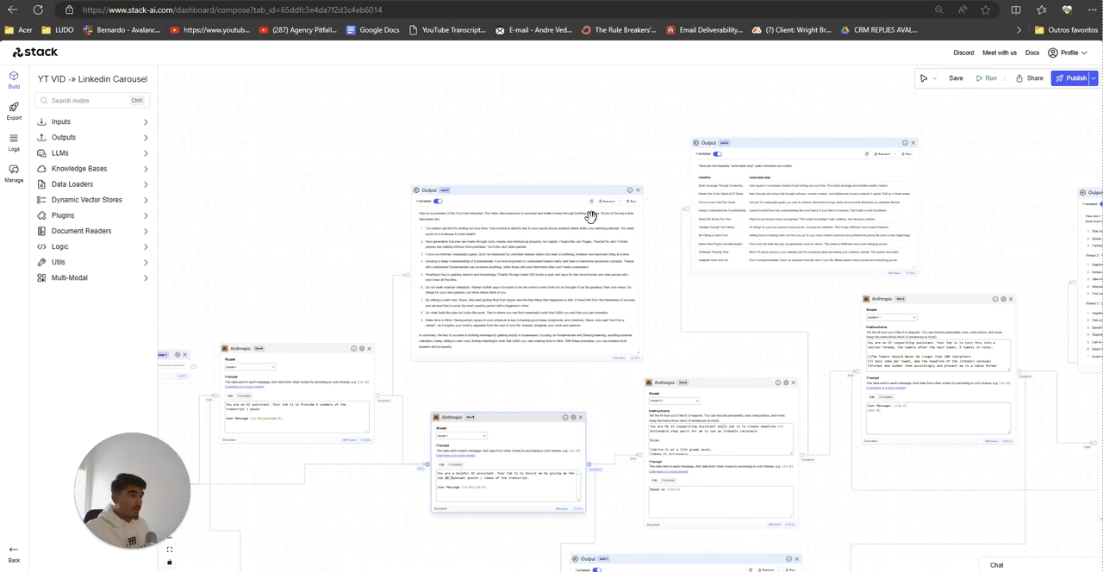
{"action": "scroll", "coordinate": [503, 323], "scroll_direction": "up", "scroll_amount": 6}
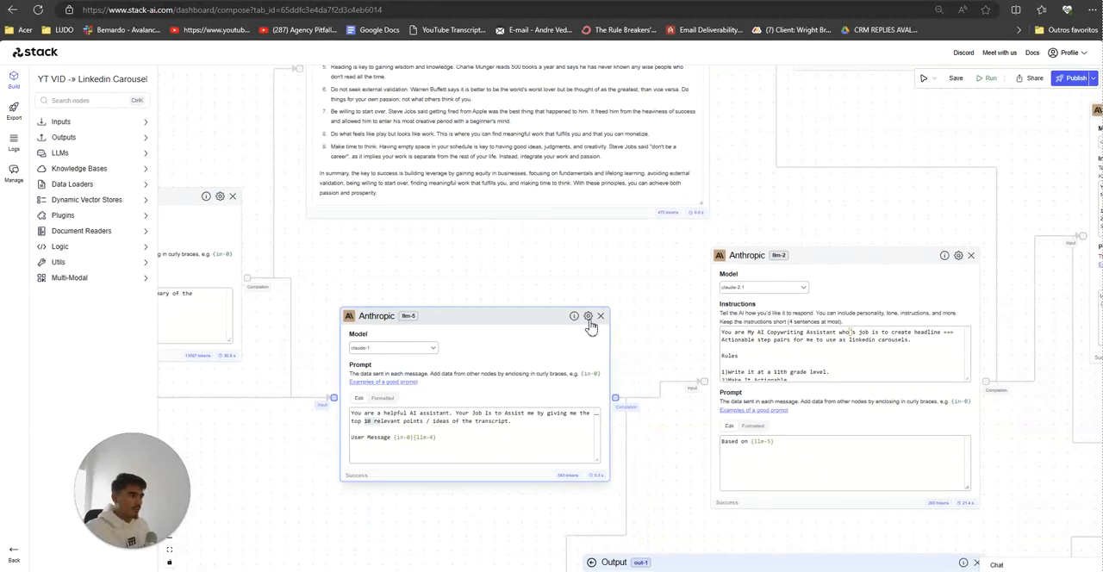
Step: Examine the memory settings of the llm-5 node and the model choices offered for llm-2 and llm-5
{"action": "left_click", "coordinate": [588, 317]}
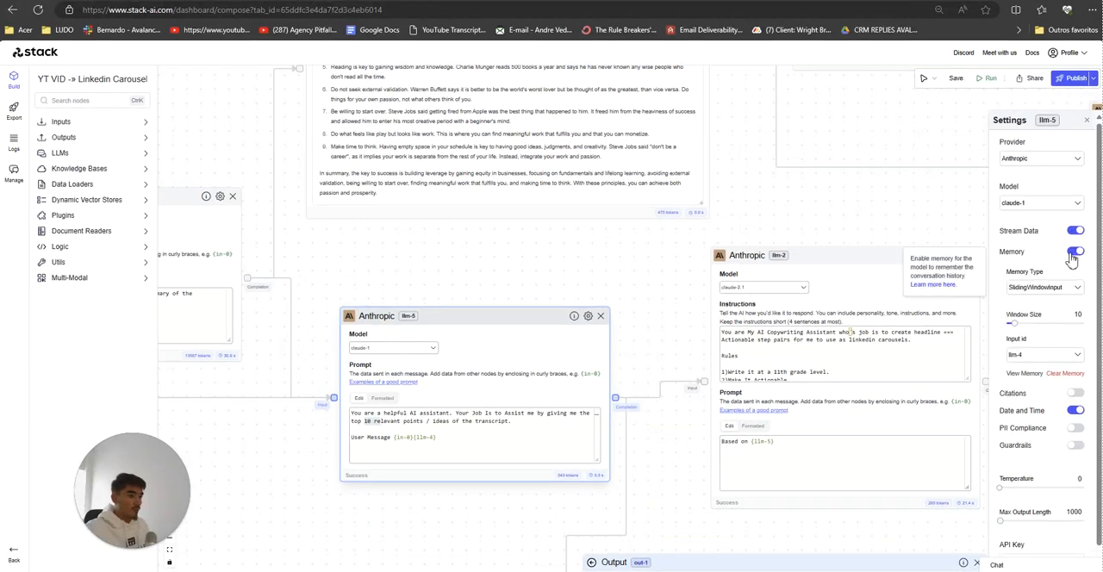
{"action": "left_click", "coordinate": [528, 235]}
{"action": "scroll", "coordinate": [285, 480], "scroll_direction": "down", "scroll_amount": 4}
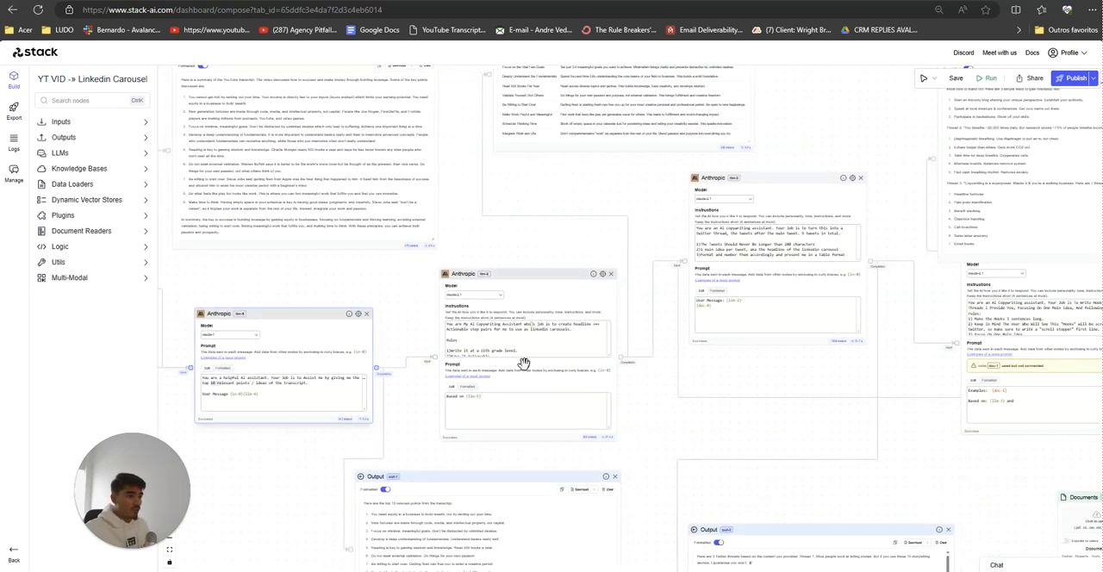
{"action": "left_click_drag", "start_coordinate": [563, 445], "coordinate": [417, 455]}
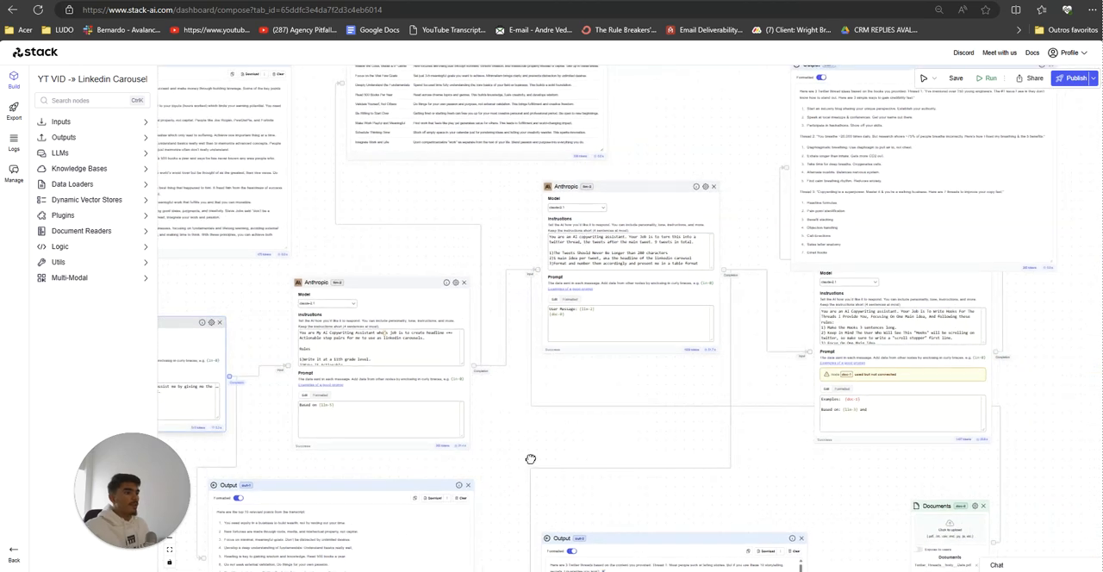
{"action": "left_click_drag", "start_coordinate": [531, 459], "coordinate": [418, 436]}
{"action": "scroll", "coordinate": [362, 440], "scroll_direction": "up", "scroll_amount": 5}
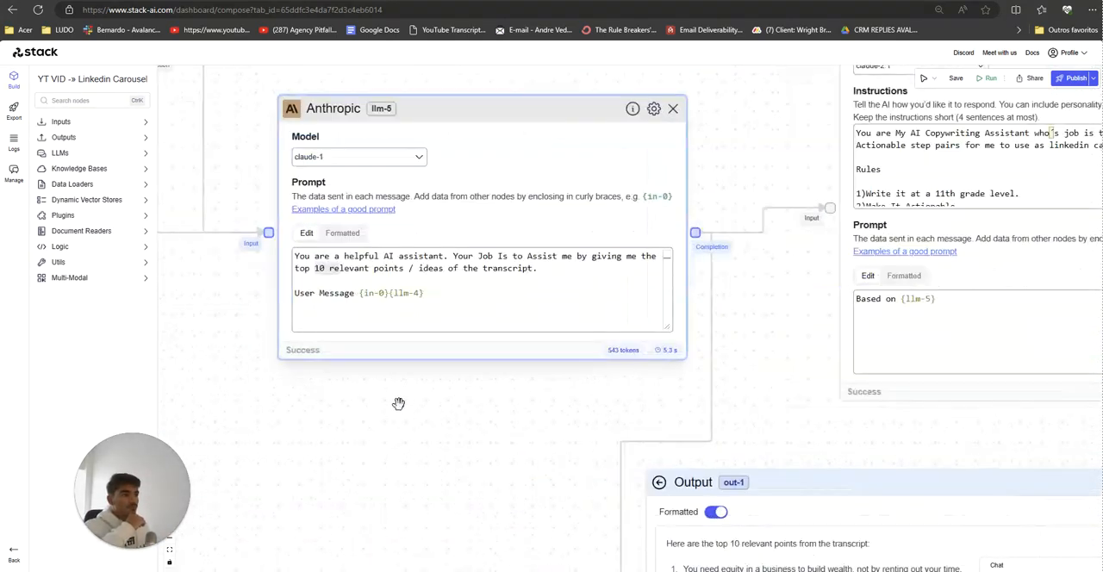
{"action": "left_click_drag", "start_coordinate": [398, 404], "coordinate": [332, 484]}
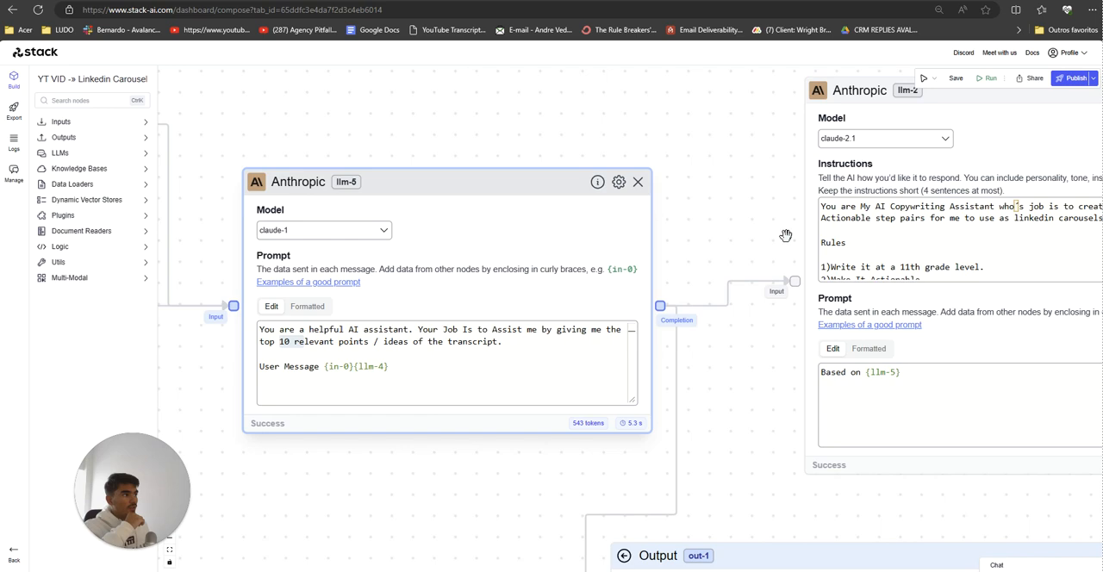
{"action": "left_click", "coordinate": [844, 144]}
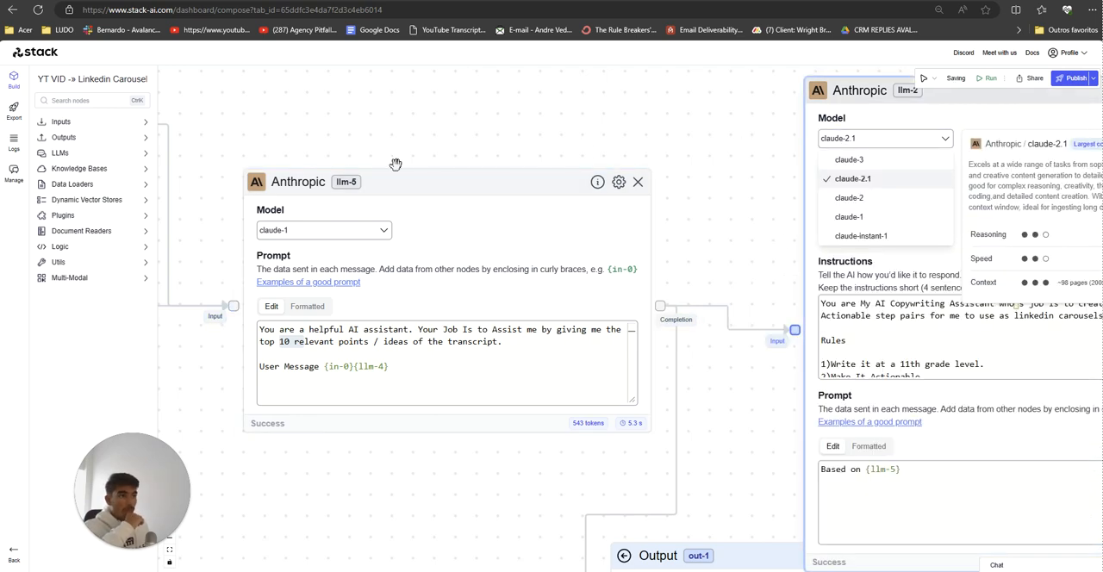
{"action": "left_click", "coordinate": [337, 234]}
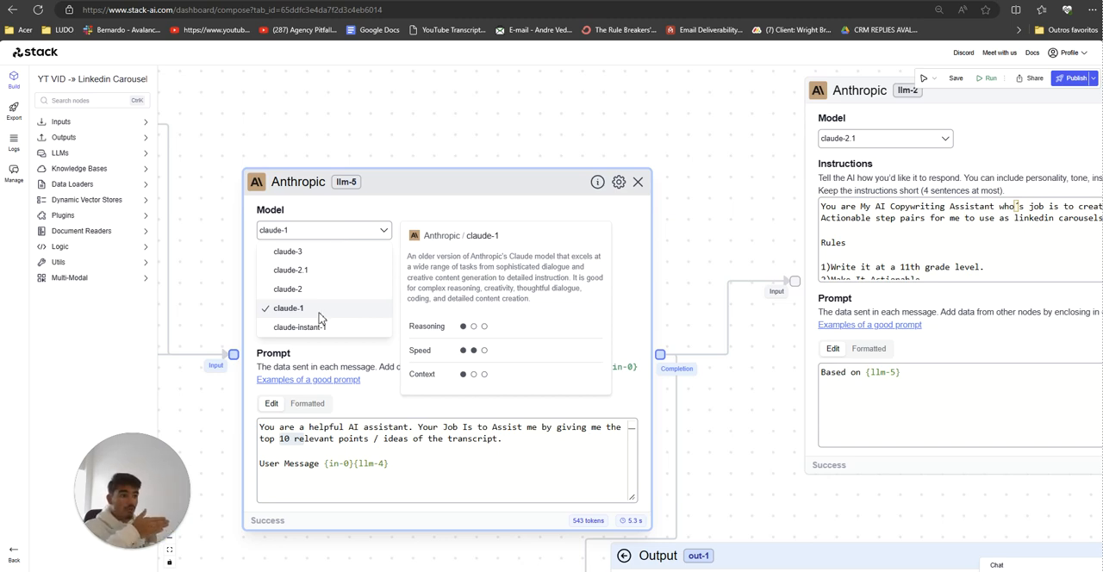
Step: Set the model of the llm-4 summary node to claude-2.1
{"action": "left_click_drag", "start_coordinate": [336, 549], "coordinate": [623, 438]}
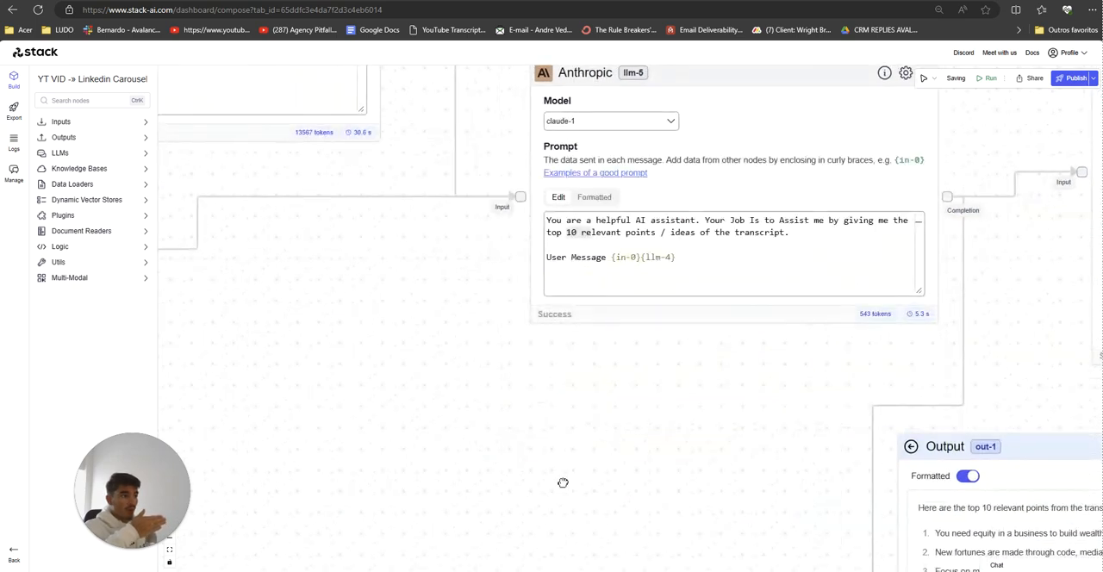
{"action": "left_click_drag", "start_coordinate": [224, 389], "coordinate": [750, 439]}
{"action": "left_click_drag", "start_coordinate": [259, 453], "coordinate": [463, 253]}
{"action": "left_click_drag", "start_coordinate": [401, 364], "coordinate": [387, 224]}
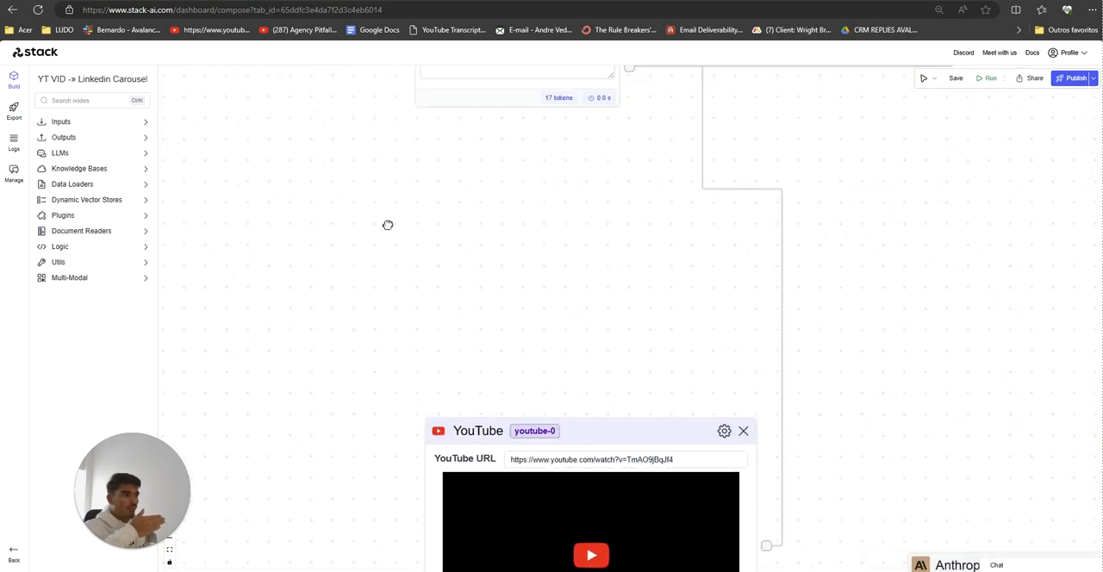
{"action": "left_click_drag", "start_coordinate": [399, 391], "coordinate": [322, 188]}
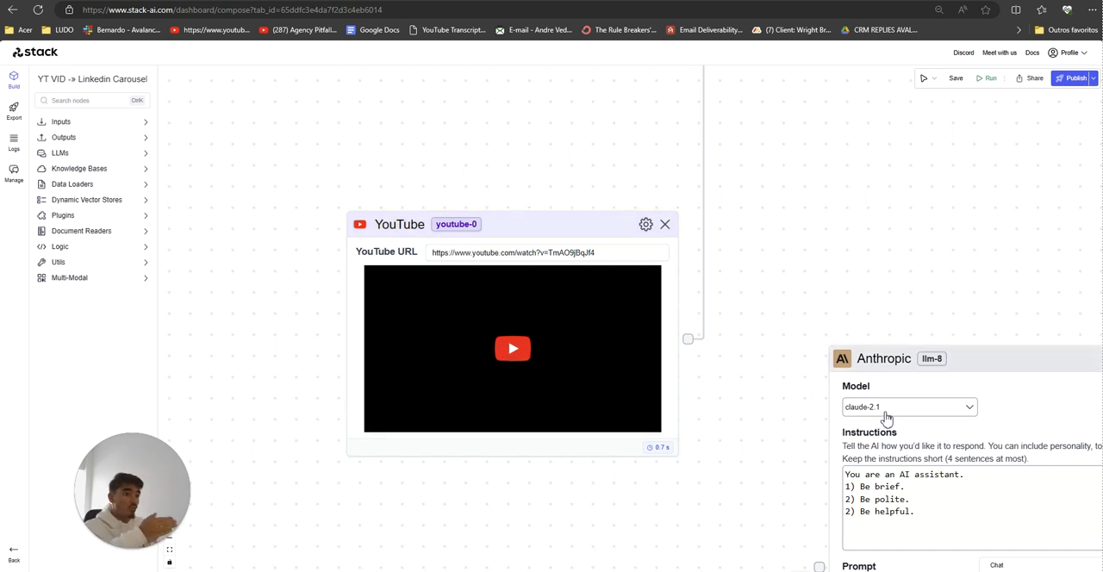
{"action": "scroll", "coordinate": [836, 226], "scroll_direction": "down", "scroll_amount": 5}
{"action": "left_click_drag", "start_coordinate": [805, 257], "coordinate": [618, 486]}
{"action": "left_click_drag", "start_coordinate": [653, 328], "coordinate": [633, 390]}
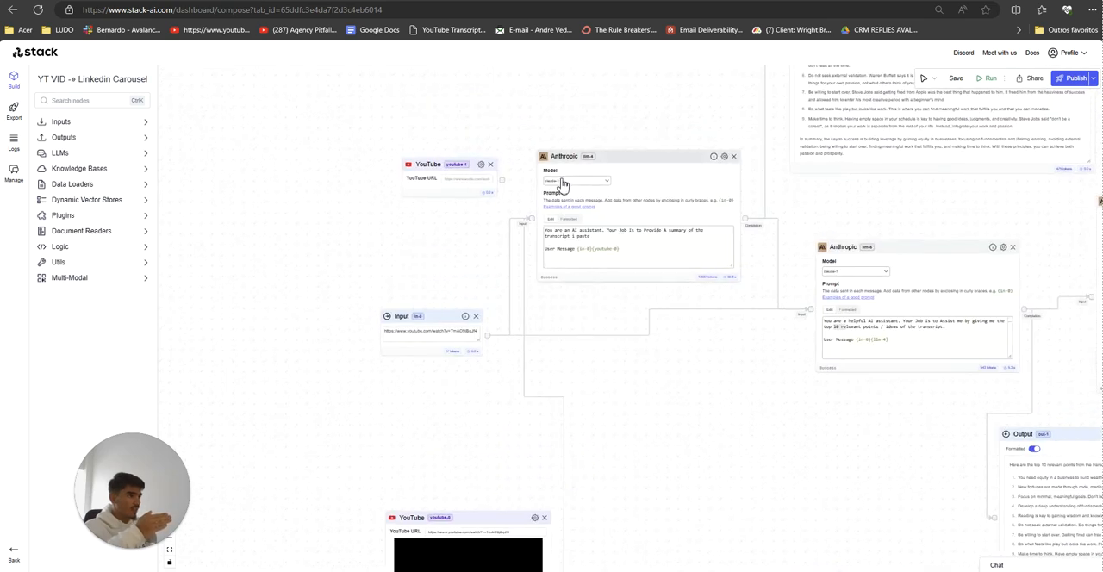
{"action": "left_click", "coordinate": [562, 184]}
{"action": "left_click", "coordinate": [569, 181]}
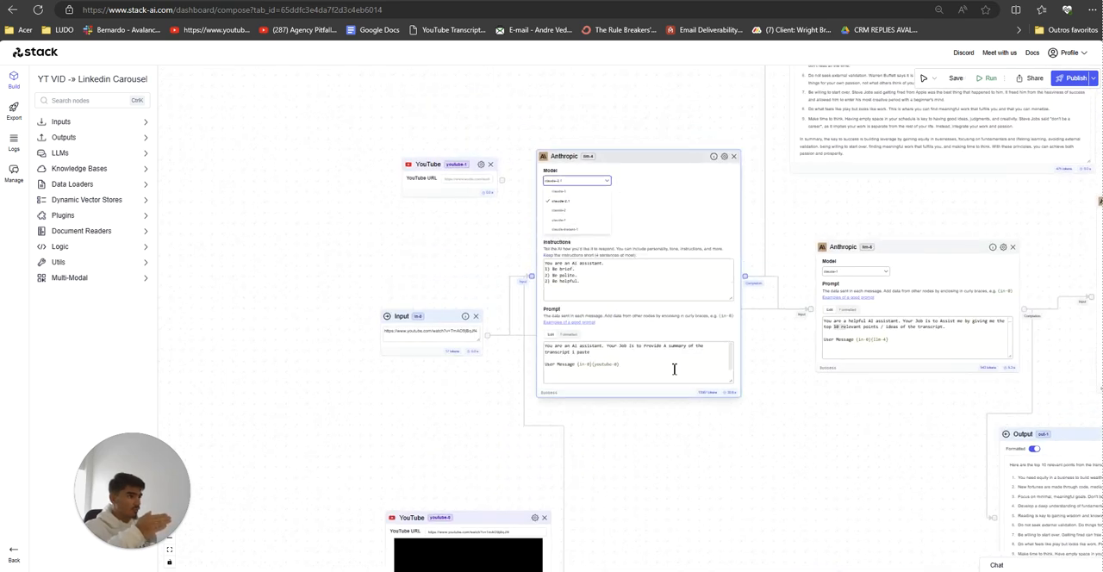
{"action": "left_click", "coordinate": [714, 451]}
Step: Delete the hook-writing Anthropic node and the Anthropic nodes beyond it at the end of the chain, and run the workflow
{"action": "scroll", "coordinate": [776, 445], "scroll_direction": "down", "scroll_amount": 6}
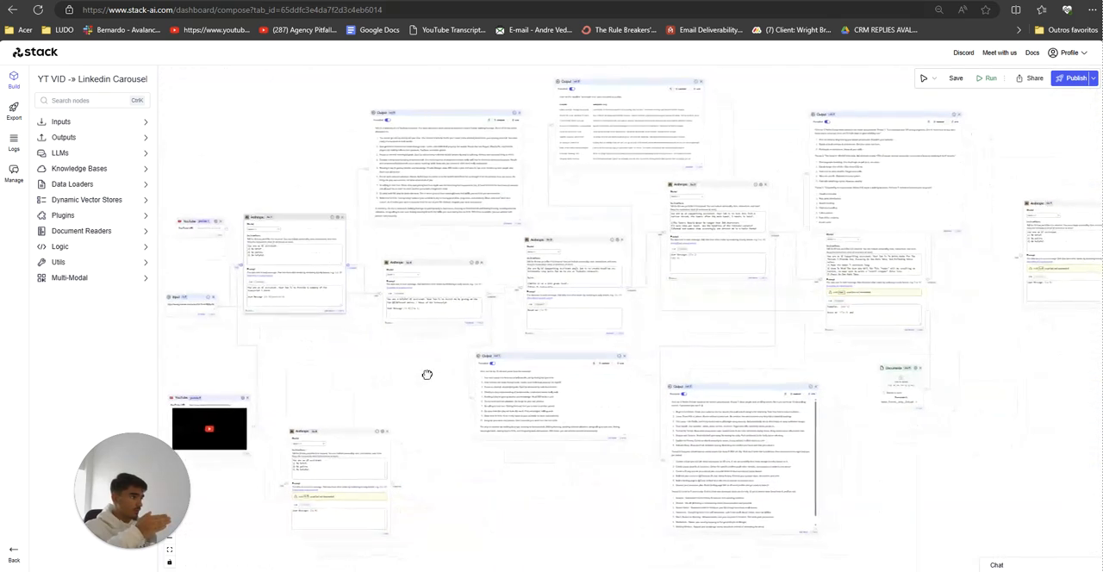
{"action": "left_click_drag", "start_coordinate": [700, 474], "coordinate": [421, 476]}
{"action": "left_click_drag", "start_coordinate": [846, 201], "coordinate": [952, 219]}
{"action": "left_click", "coordinate": [951, 217]}
{"action": "left_click", "coordinate": [934, 369]}
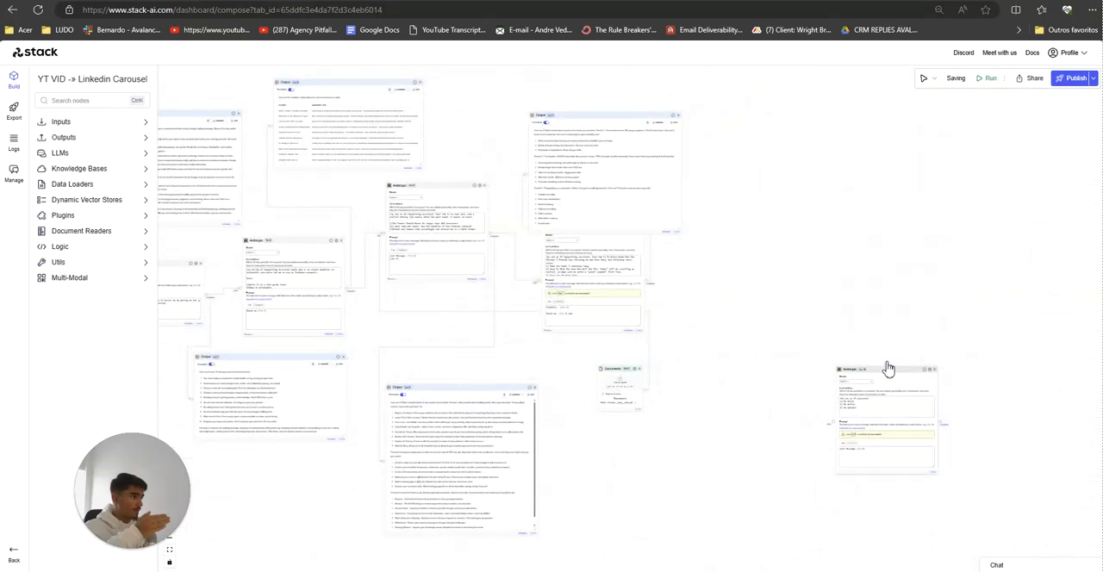
{"action": "left_click_drag", "start_coordinate": [610, 290], "coordinate": [634, 319]}
{"action": "left_click", "coordinate": [666, 260]}
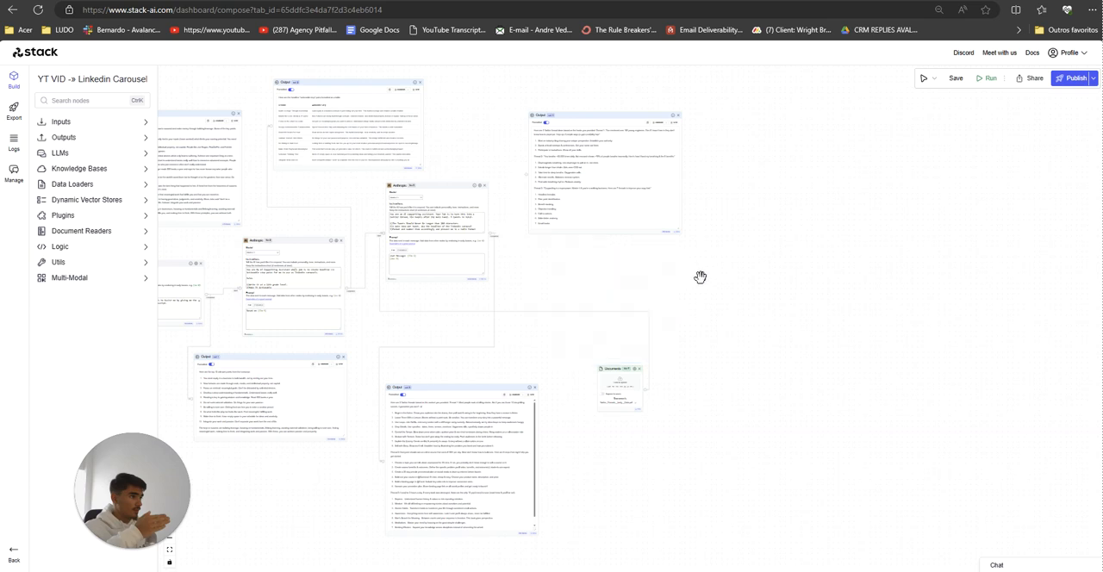
{"action": "left_click", "coordinate": [986, 80]}
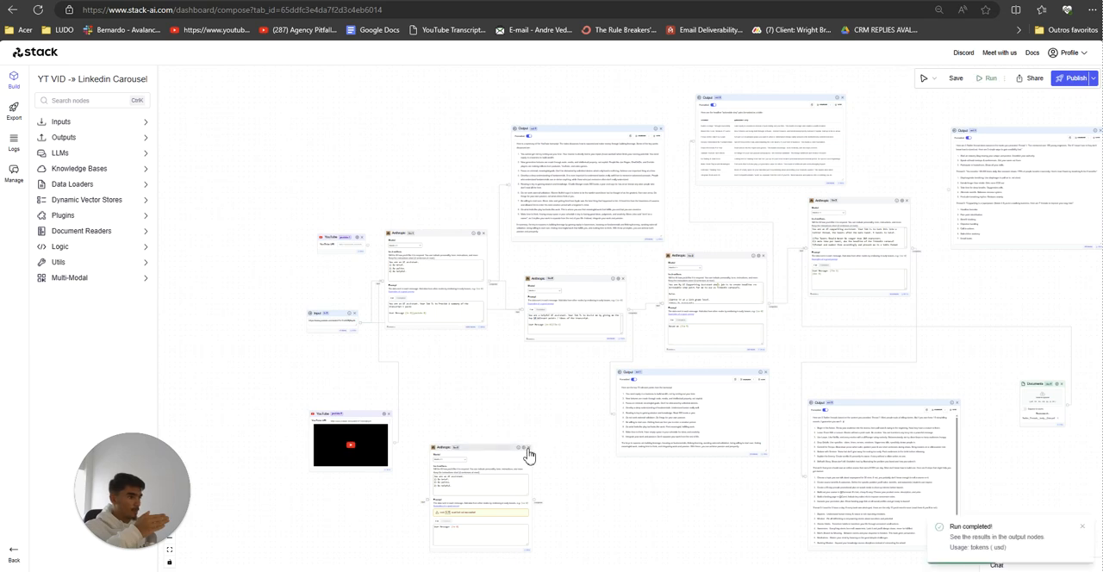
Step: Delete the unconnected llm-8 Anthropic node and run the workflow again
{"action": "left_click", "coordinate": [525, 447]}
{"action": "scroll", "coordinate": [494, 415], "scroll_direction": "up", "scroll_amount": 5}
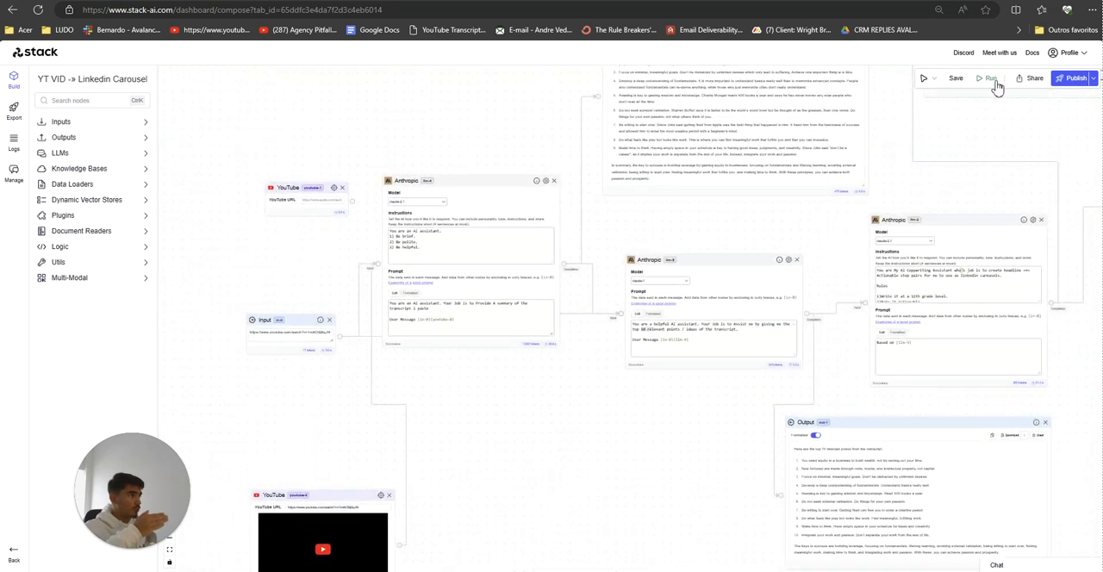
{"action": "left_click", "coordinate": [989, 79]}
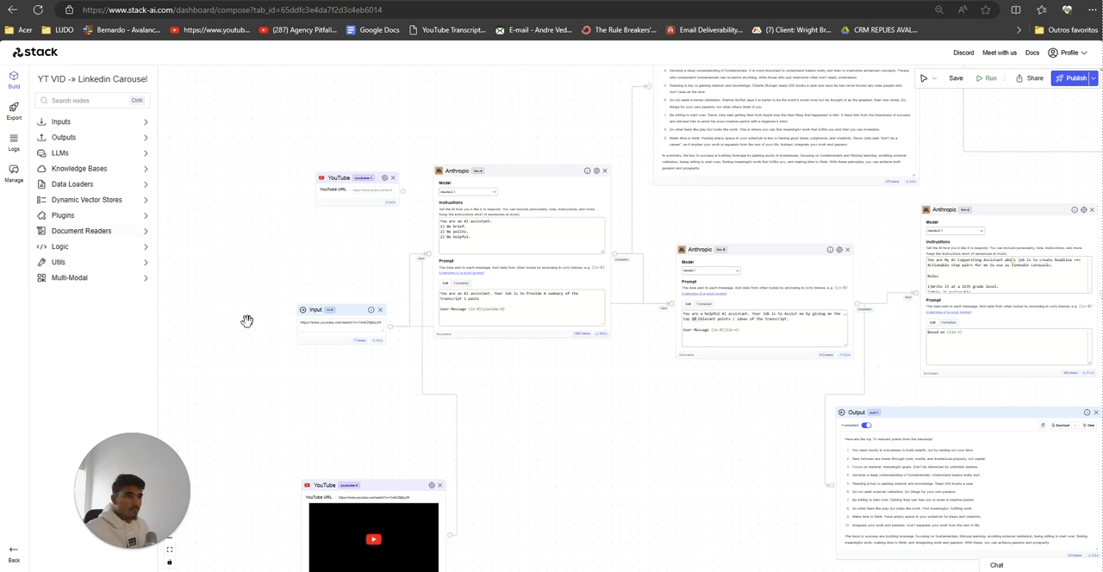
Step: Replace the link in the in-0 Input node with the YouTube URL of the "How to Get Rich" video
{"action": "left_click", "coordinate": [324, 323]}
{"action": "key", "text": "ctrl+a"}
{"action": "type", "text": "https://www.youtube.com/watch?v=-1jgLfanCtNM&t=4278s"}
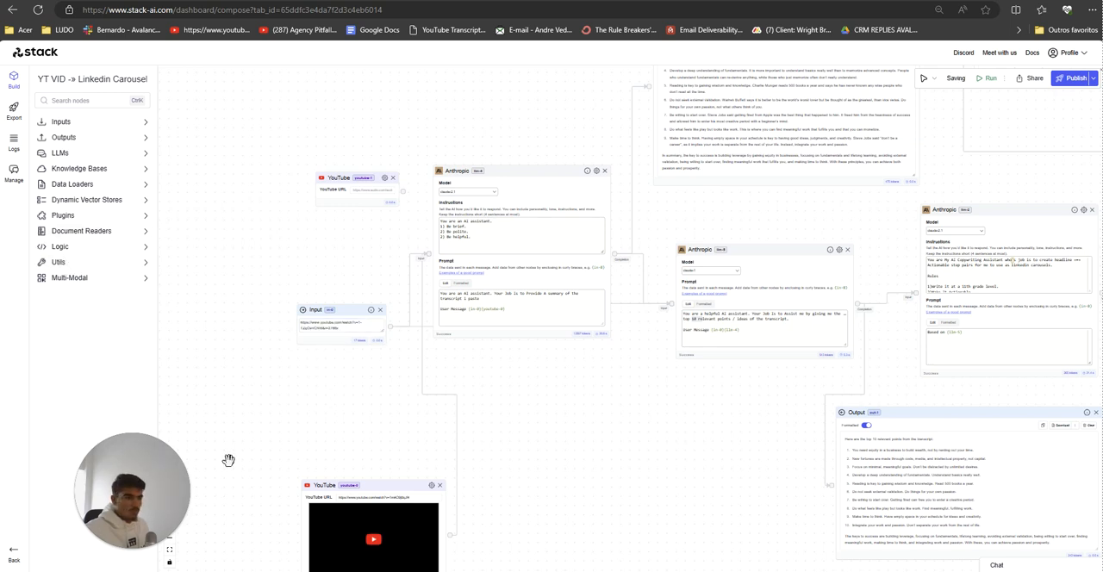
Step: Delete the youtube-1 node that has no URL and run the workflow
{"action": "left_click", "coordinate": [394, 184]}
{"action": "left_click", "coordinate": [991, 79]}
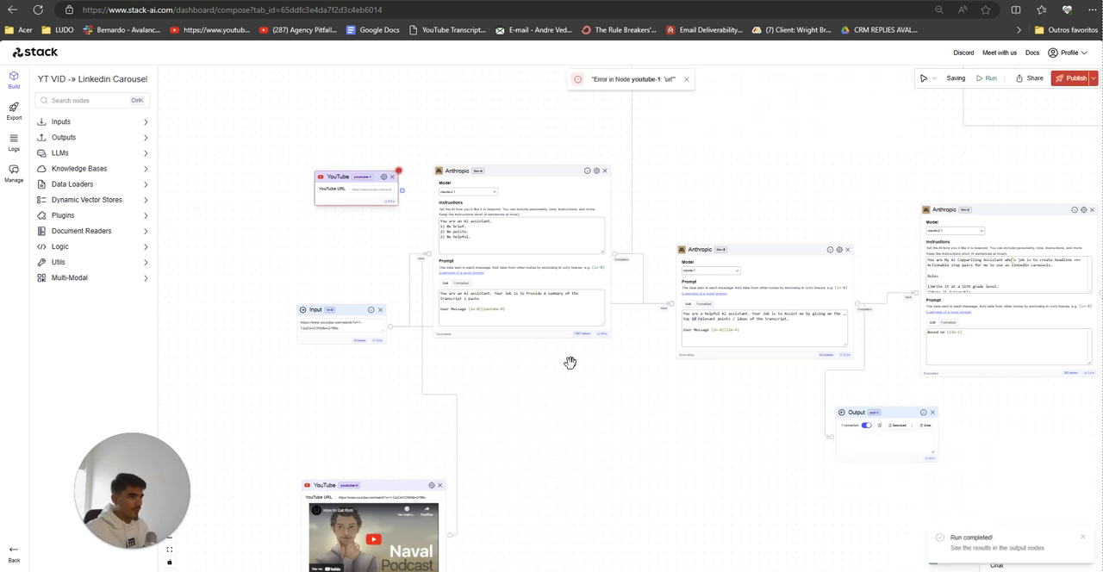
{"action": "left_click", "coordinate": [393, 178]}
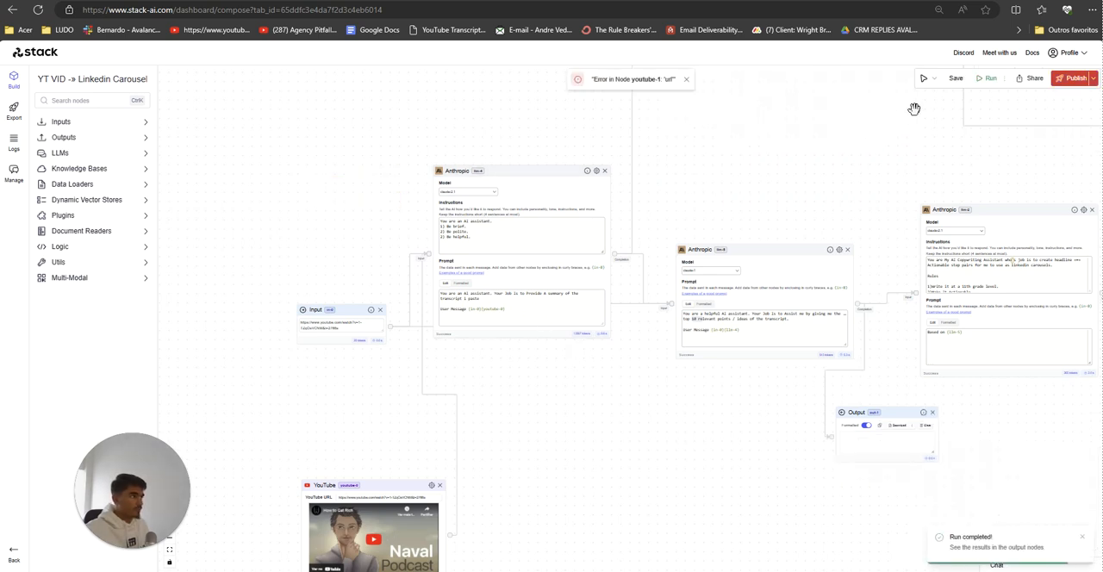
{"action": "left_click", "coordinate": [986, 78]}
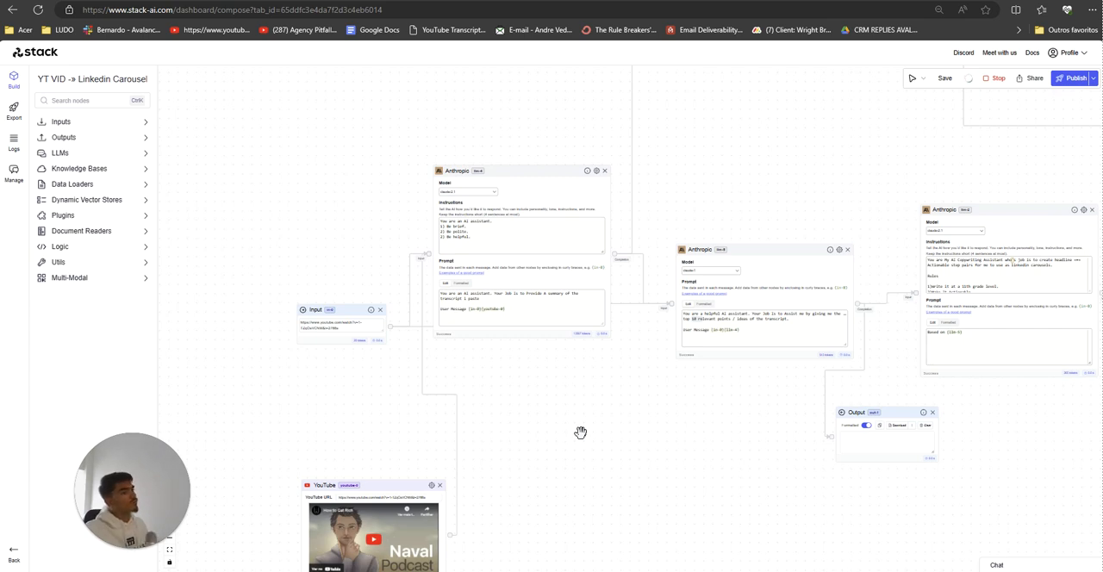
Step: Remove the out-4 output node that has no inputs and rerun the workflow
{"action": "scroll", "coordinate": [651, 401], "scroll_direction": "down", "scroll_amount": 3}
{"action": "left_click_drag", "start_coordinate": [655, 401], "coordinate": [296, 429]}
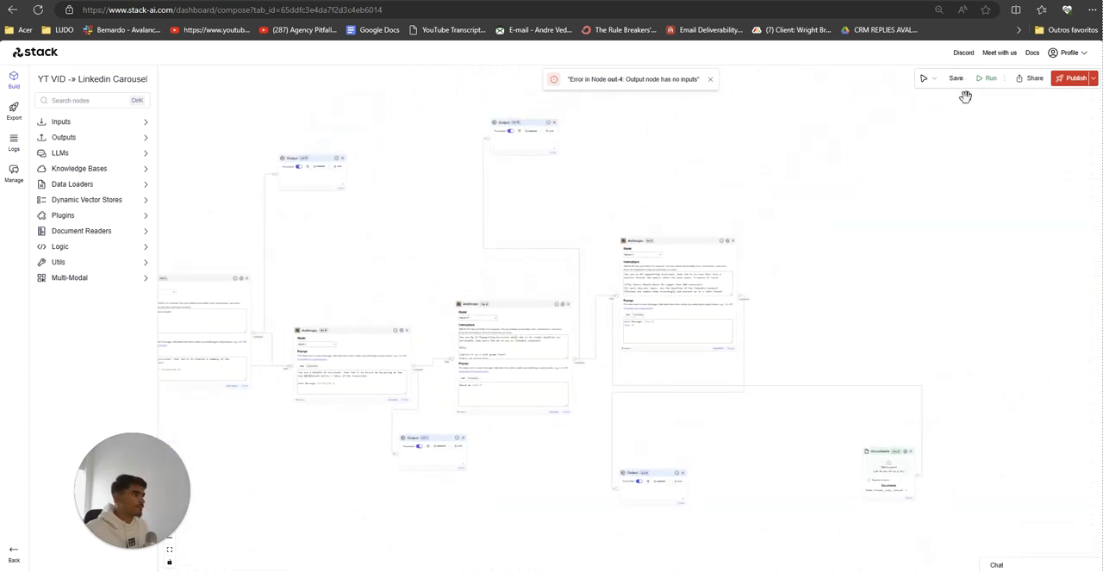
{"action": "left_click", "coordinate": [989, 78]}
{"action": "left_click_drag", "start_coordinate": [802, 151], "coordinate": [1030, 128]}
{"action": "scroll", "coordinate": [611, 447], "scroll_direction": "up", "scroll_amount": 5}
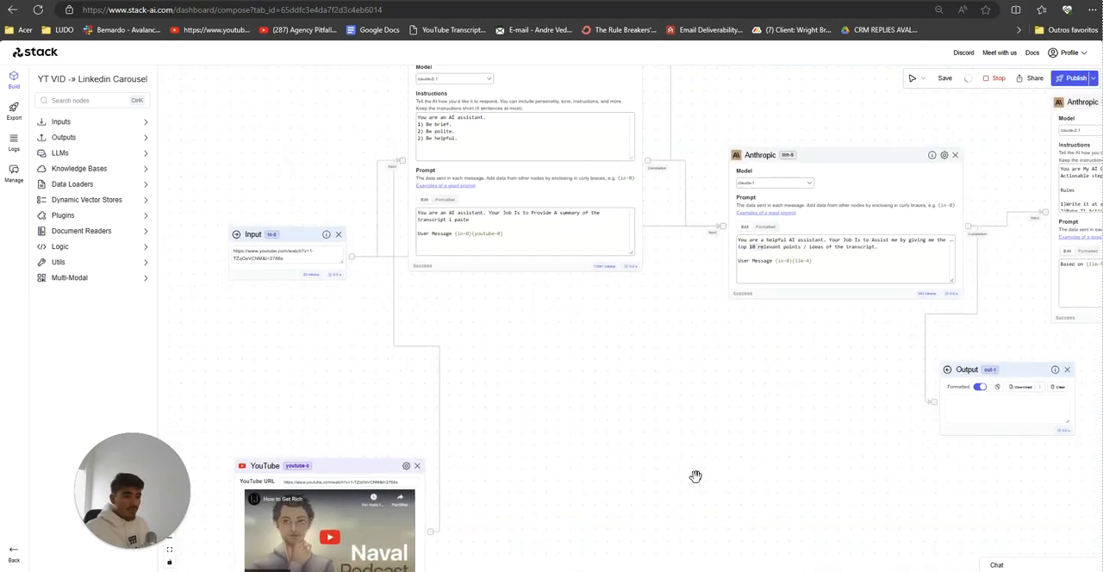
{"action": "scroll", "coordinate": [692, 484], "scroll_direction": "down", "scroll_amount": 5}
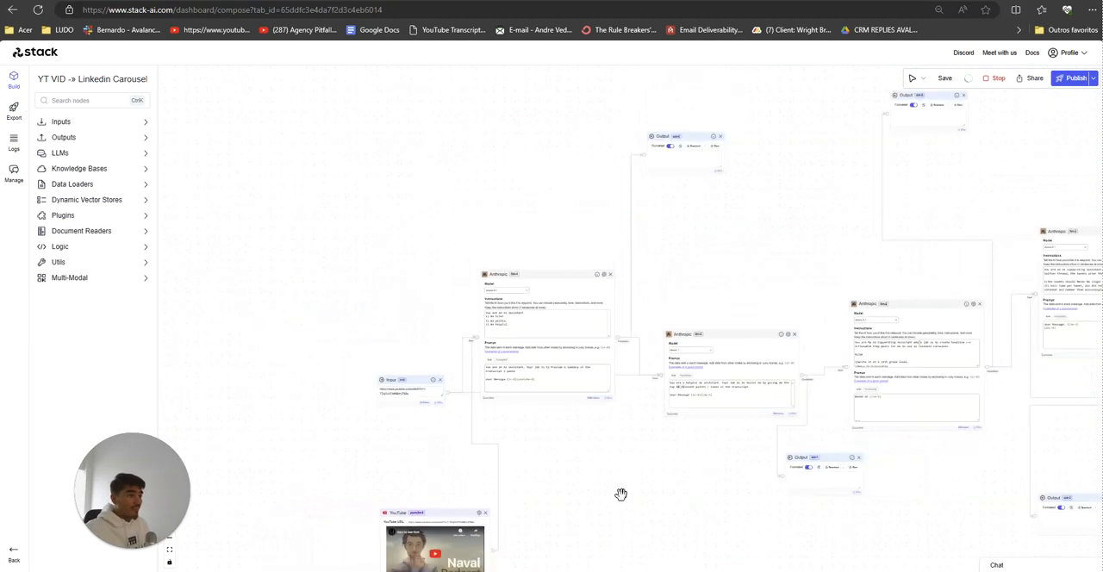
{"action": "left_click_drag", "start_coordinate": [620, 494], "coordinate": [611, 491]}
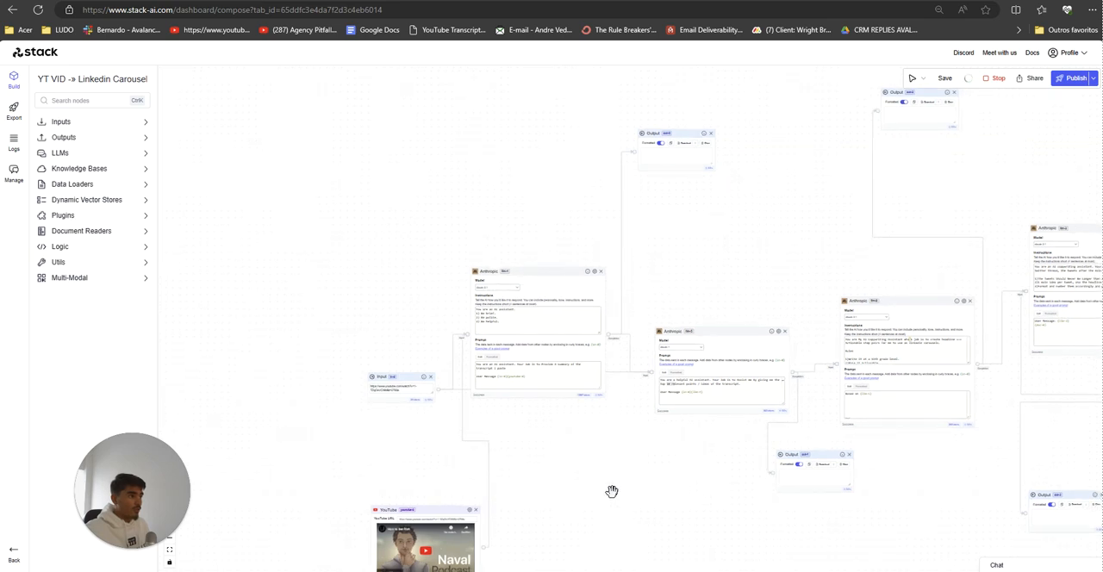
Step: Switch the model of the llm-4 summary node to claude-1 and run the workflow
{"action": "scroll", "coordinate": [607, 189], "scroll_direction": "up", "scroll_amount": 3}
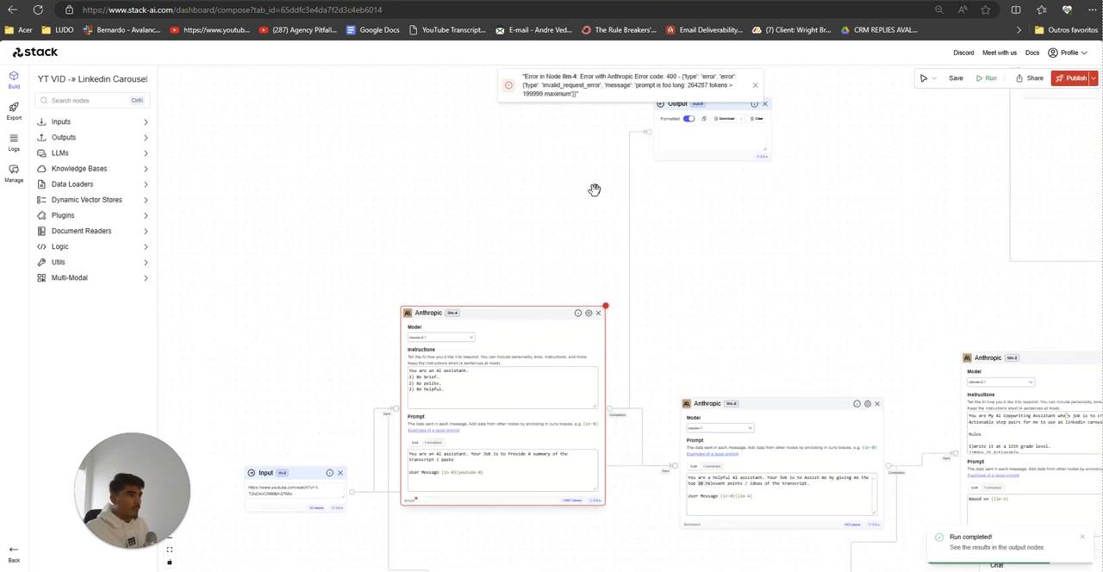
{"action": "scroll", "coordinate": [595, 189], "scroll_direction": "up", "scroll_amount": 1}
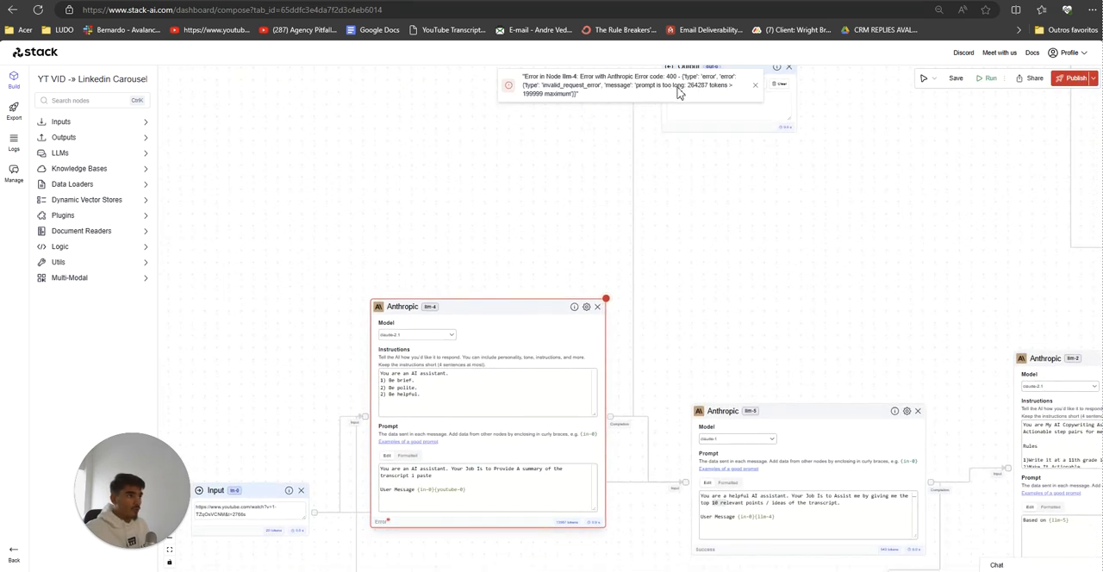
{"action": "left_click_drag", "start_coordinate": [464, 264], "coordinate": [483, 180]}
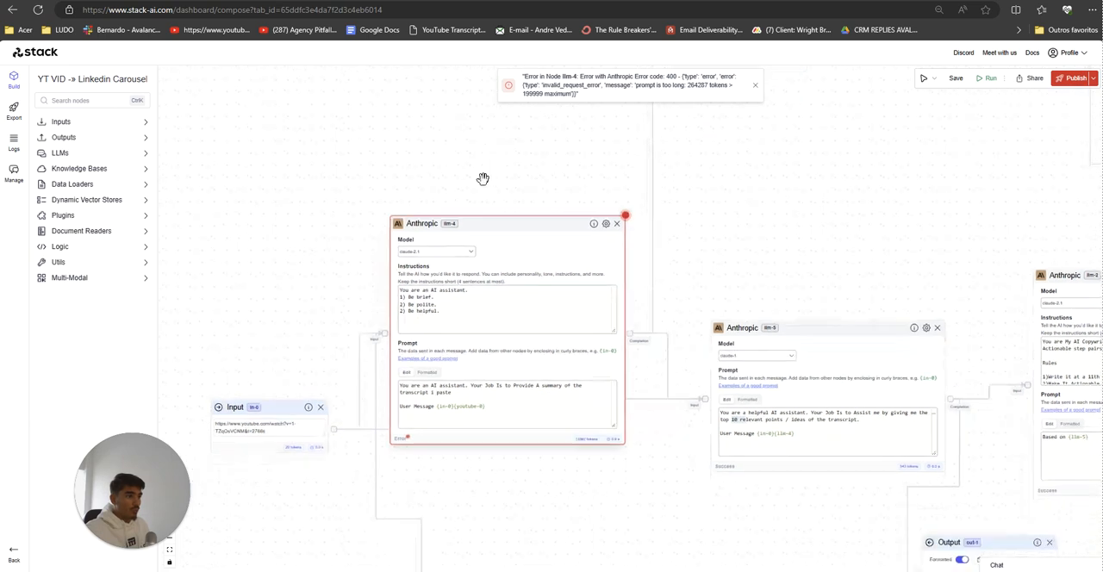
{"action": "left_click", "coordinate": [424, 255]}
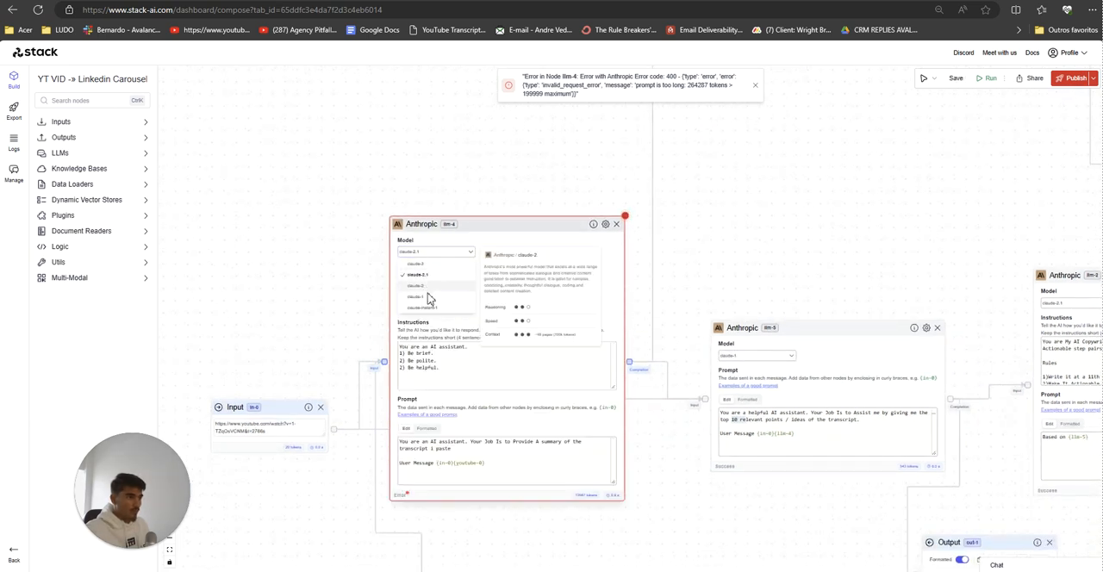
{"action": "left_click", "coordinate": [429, 298]}
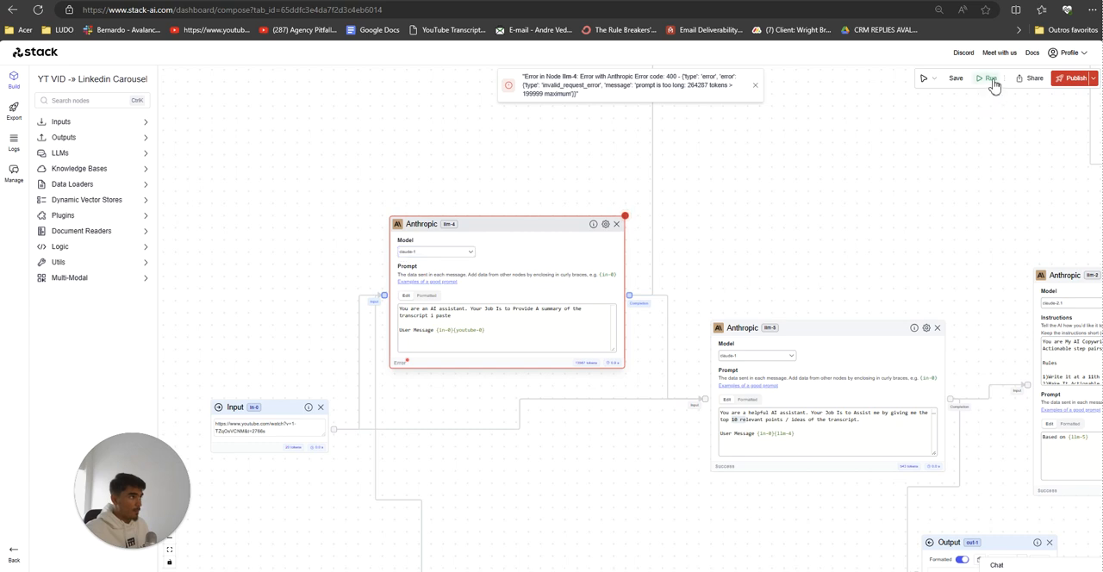
{"action": "left_click", "coordinate": [991, 78]}
{"action": "scroll", "coordinate": [552, 445], "scroll_direction": "down", "scroll_amount": 5}
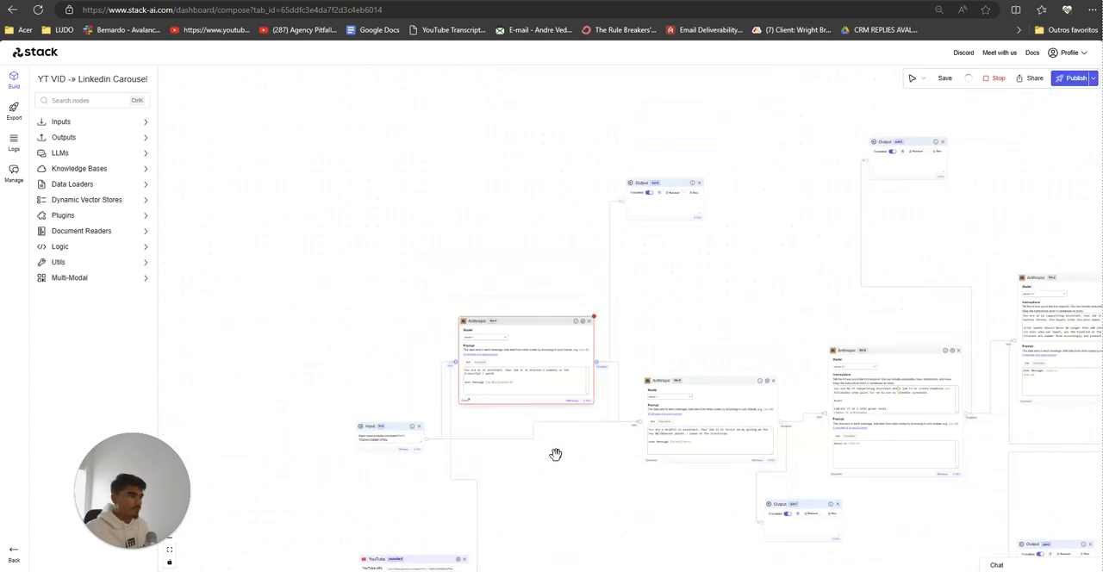
{"action": "left_click_drag", "start_coordinate": [554, 477], "coordinate": [525, 430]}
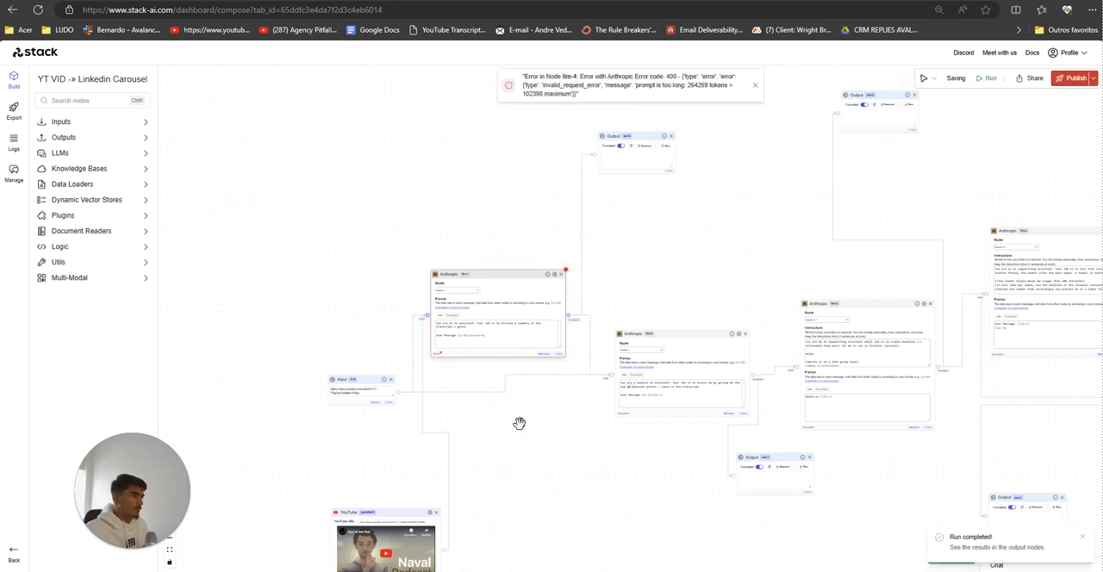
Step: Switch the model of the llm-4 summary node to claude-3 and run the workflow
{"action": "scroll", "coordinate": [519, 423], "scroll_direction": "up", "scroll_amount": 5}
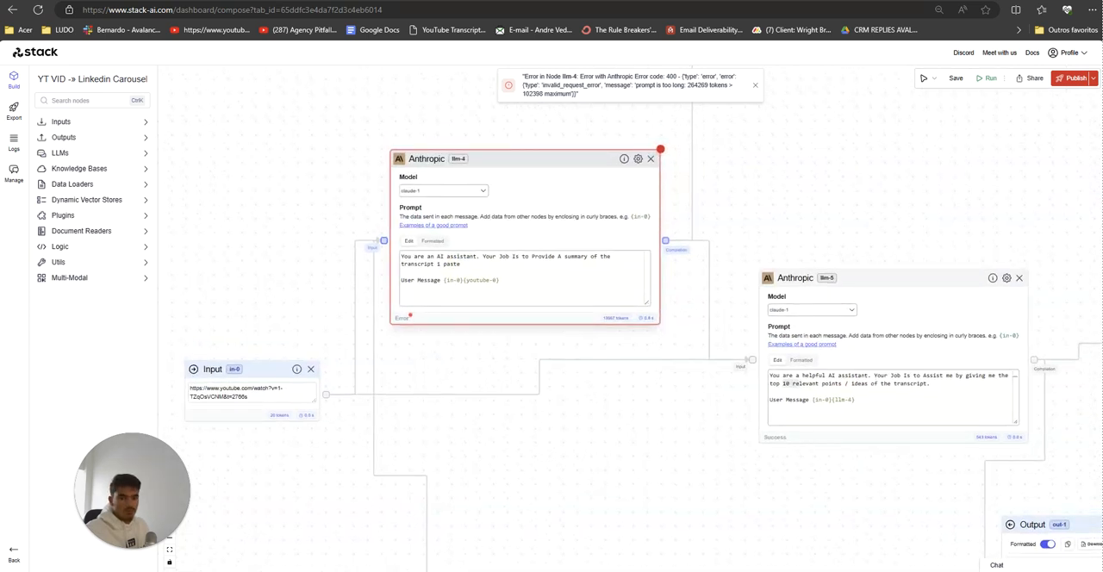
{"action": "left_click", "coordinate": [451, 190]}
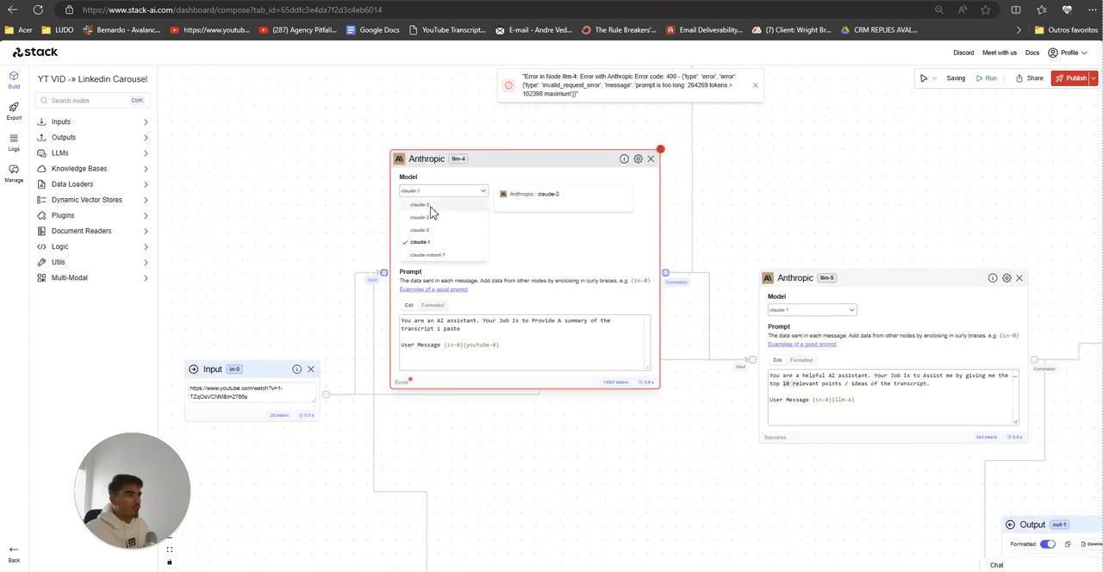
{"action": "left_click", "coordinate": [422, 204]}
{"action": "left_click", "coordinate": [991, 78]}
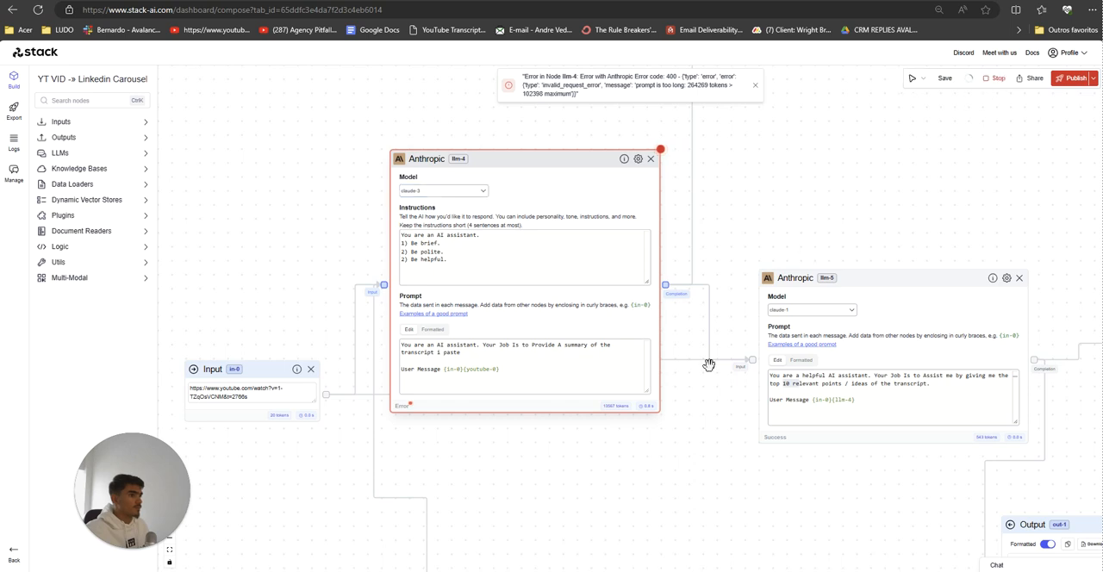
Step: Examine the llm-4 and YouTube nodes of the carousel workflow, and the chained LLM nodes in New Project (7)
{"action": "scroll", "coordinate": [685, 433], "scroll_direction": "down", "scroll_amount": 3}
{"action": "scroll", "coordinate": [679, 466], "scroll_direction": "down", "scroll_amount": 1}
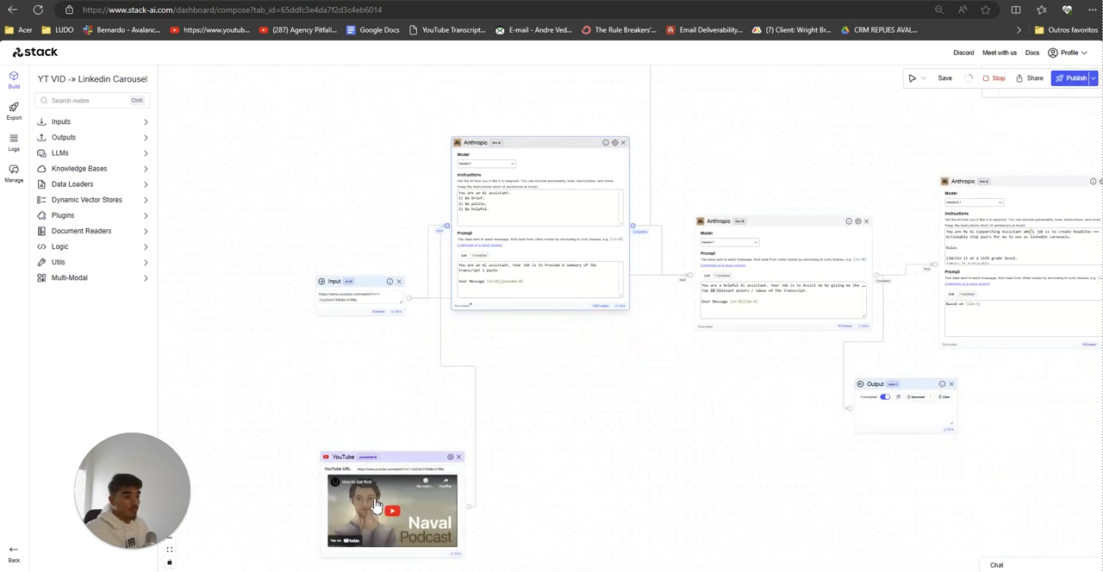
{"action": "scroll", "coordinate": [617, 457], "scroll_direction": "down", "scroll_amount": 4}
{"action": "left_click_drag", "start_coordinate": [634, 426], "coordinate": [592, 386]}
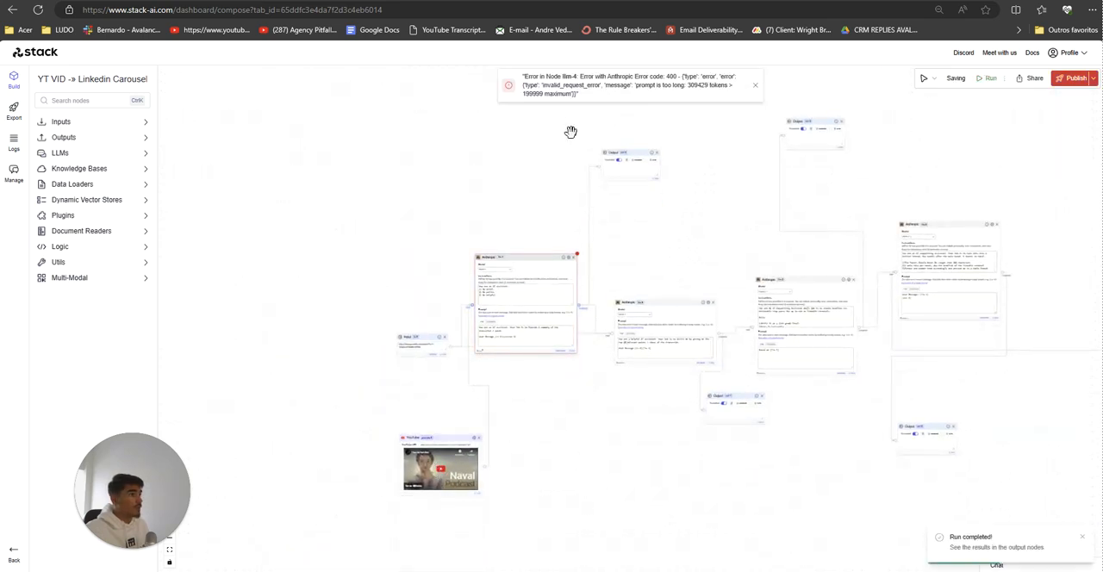
{"action": "left_click_drag", "start_coordinate": [671, 276], "coordinate": [728, 113]}
{"action": "scroll", "coordinate": [618, 102], "scroll_direction": "up", "scroll_amount": 2}
{"action": "scroll", "coordinate": [620, 248], "scroll_direction": "up", "scroll_amount": 3}
{"action": "left_click_drag", "start_coordinate": [491, 527], "coordinate": [576, 377]}
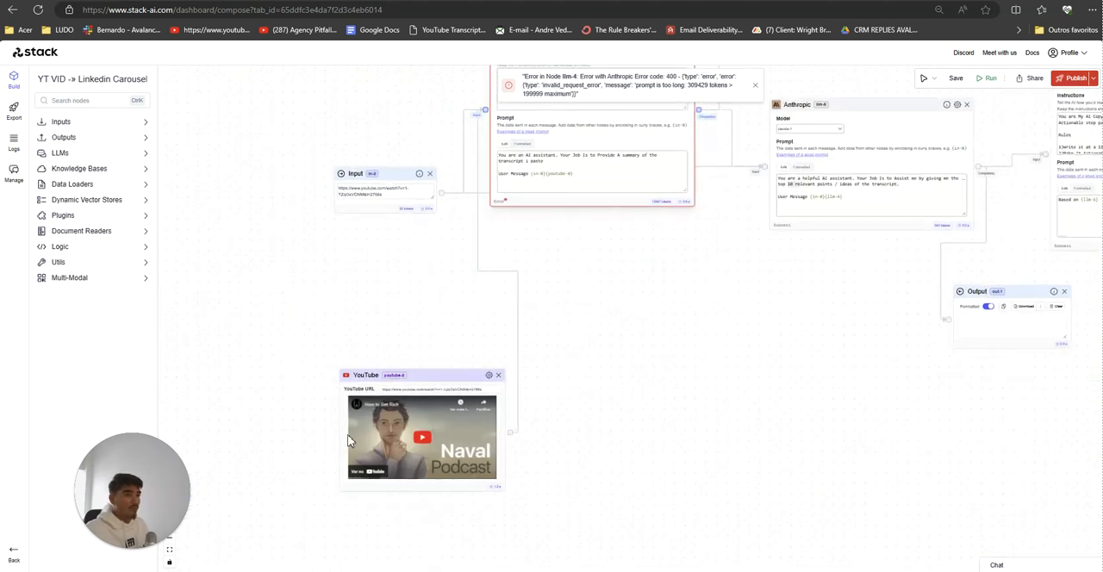
{"action": "left_click_drag", "start_coordinate": [287, 322], "coordinate": [290, 335]}
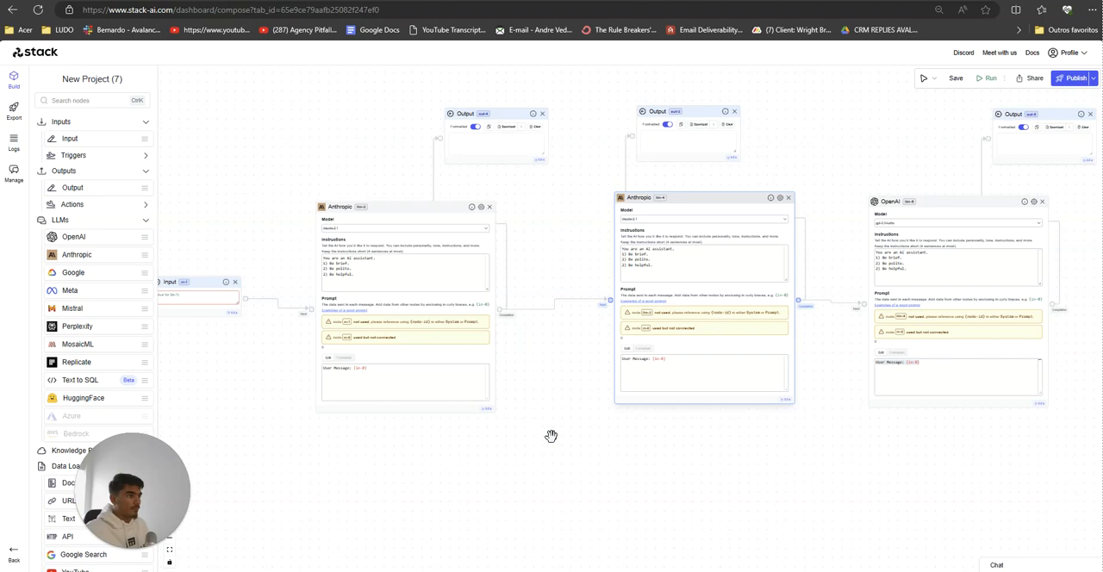
{"action": "scroll", "coordinate": [552, 437], "scroll_direction": "up", "scroll_amount": 1}
{"action": "left_click_drag", "start_coordinate": [573, 443], "coordinate": [518, 402]}
{"action": "scroll", "coordinate": [605, 454], "scroll_direction": "down", "scroll_amount": 3}
{"action": "scroll", "coordinate": [569, 443], "scroll_direction": "up", "scroll_amount": 2}
{"action": "scroll", "coordinate": [539, 443], "scroll_direction": "up", "scroll_amount": 2}
{"action": "scroll", "coordinate": [568, 454], "scroll_direction": "down", "scroll_amount": 2}
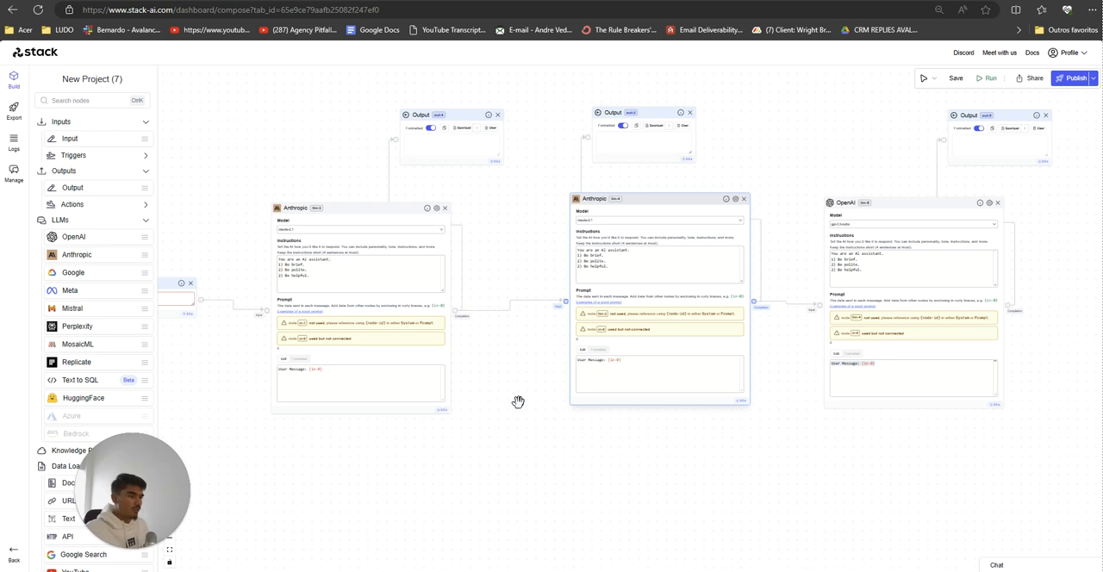
{"action": "scroll", "coordinate": [518, 402], "scroll_direction": "down", "scroll_amount": 2}
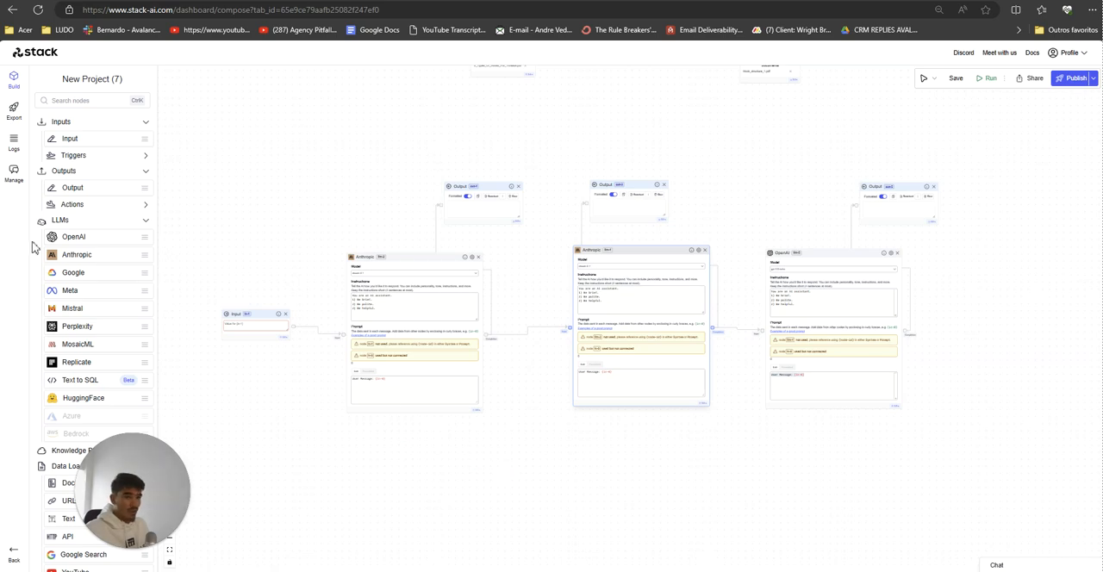
Step: Switch to the notebook photo in Paint and pencil a rounded shape and a check mark in the page's upper-right corner
{"action": "key", "text": "alt+Tab"}
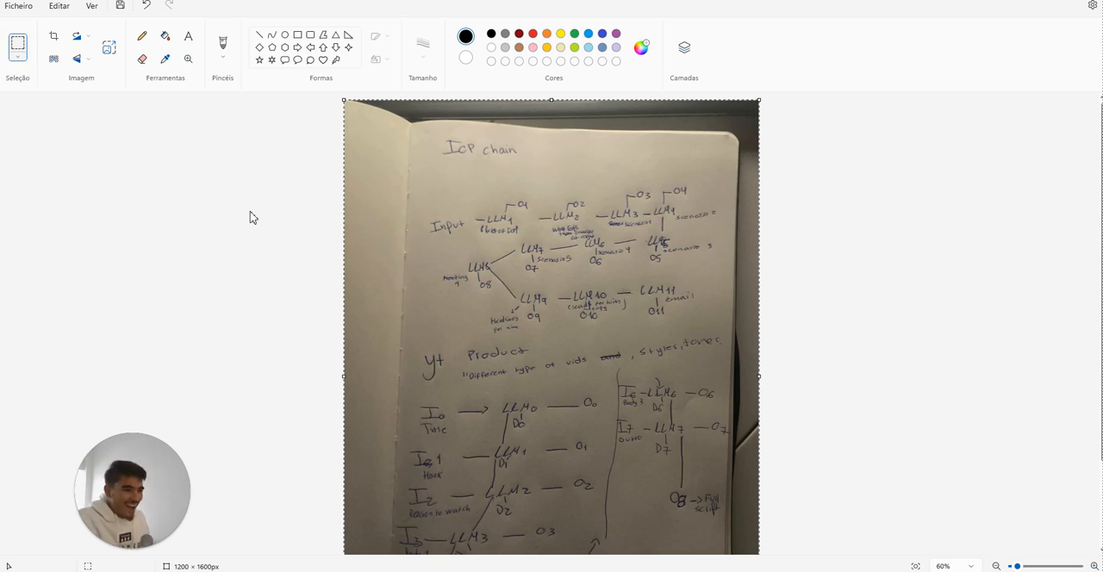
{"action": "left_click", "coordinate": [142, 37]}
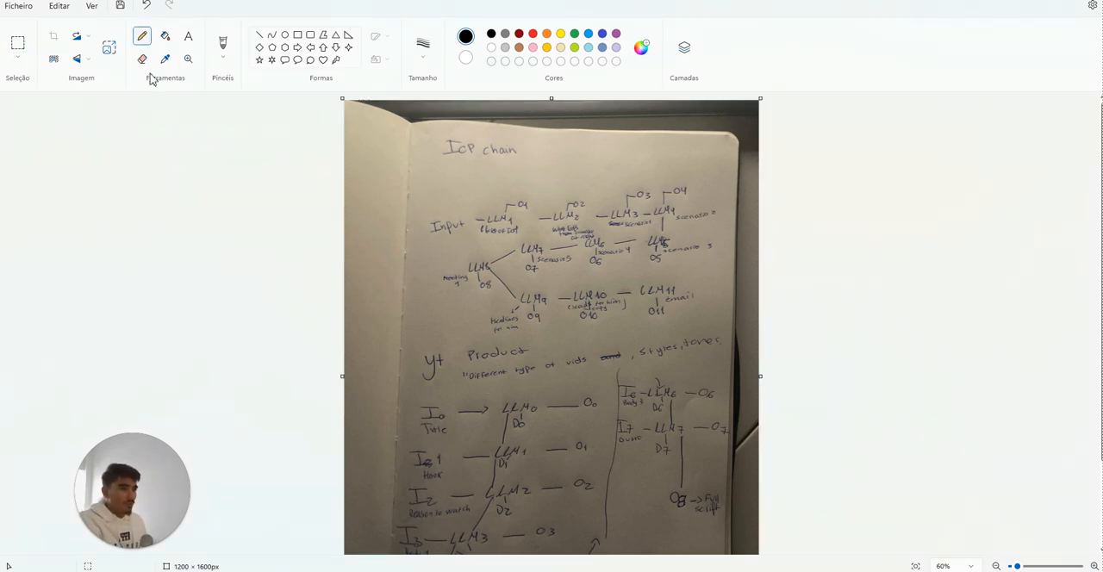
{"action": "left_click_drag", "start_coordinate": [668, 149], "coordinate": [709, 130]}
{"action": "scroll", "coordinate": [583, 323], "scroll_direction": "up", "scroll_amount": 1}
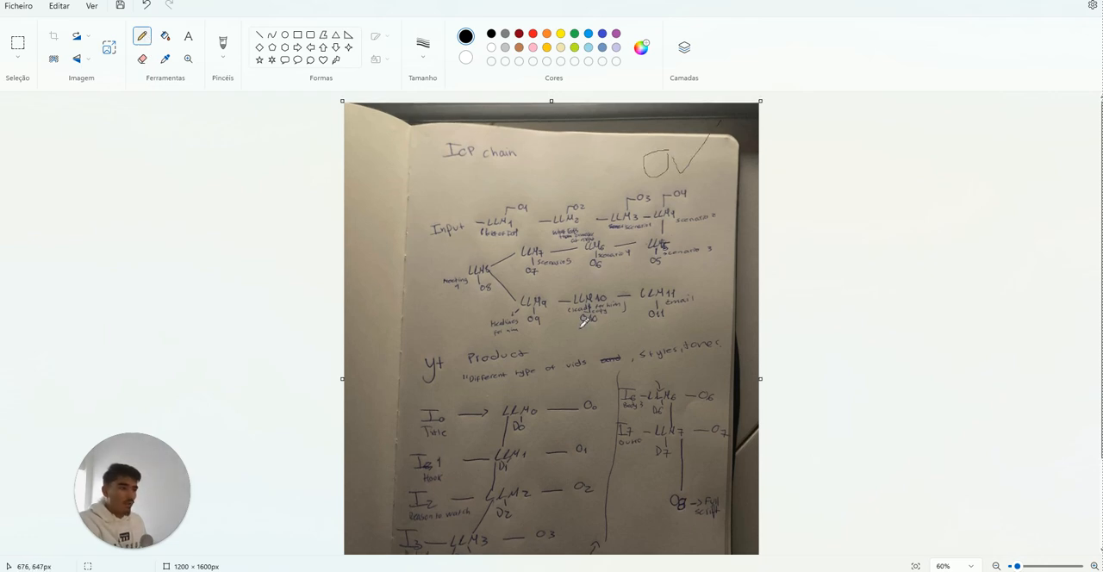
{"action": "scroll", "coordinate": [552, 332], "scroll_direction": "down", "scroll_amount": 1}
{"action": "scroll", "coordinate": [481, 345], "scroll_direction": "up", "scroll_amount": 1}
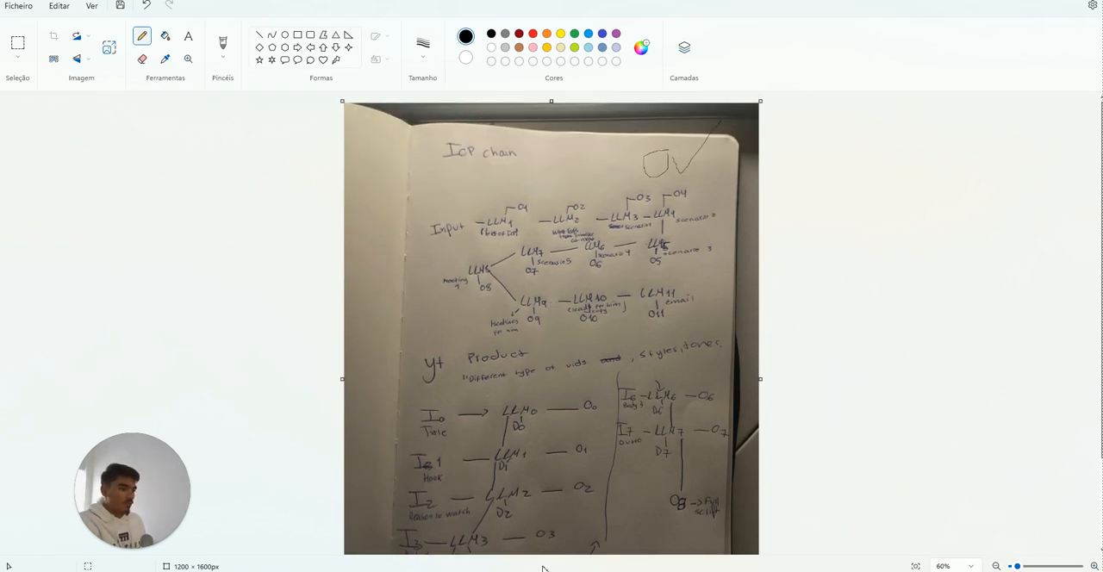
Step: Outline the ICP chain diagram in pencil, box its heading, and underline the Input, first LLM and scenario labels
{"action": "mouse_move", "coordinate": [413, 214]}
{"action": "left_mouse_down"}
{"action": "mouse_move", "coordinate": [441, 342]}
{"action": "mouse_move", "coordinate": [620, 343]}
{"action": "mouse_move", "coordinate": [714, 287]}
{"action": "mouse_move", "coordinate": [724, 185]}
{"action": "mouse_move", "coordinate": [482, 171]}
{"action": "mouse_move", "coordinate": [401, 217]}
{"action": "mouse_move", "coordinate": [399, 327]}
{"action": "left_mouse_up"}
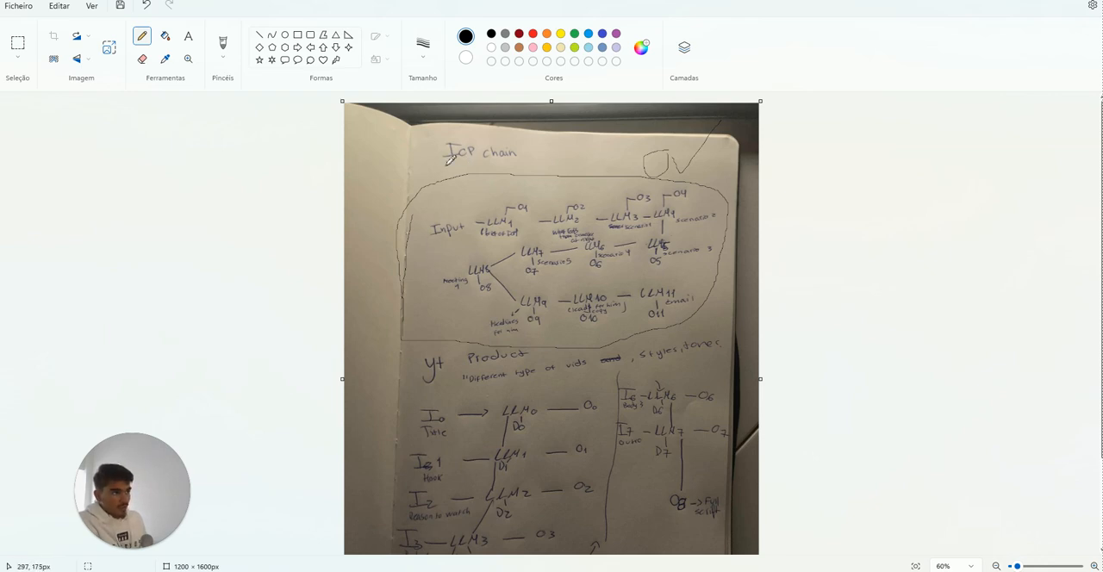
{"action": "mouse_move", "coordinate": [449, 162]}
{"action": "left_mouse_down"}
{"action": "mouse_move", "coordinate": [539, 161]}
{"action": "mouse_move", "coordinate": [457, 131]}
{"action": "mouse_move", "coordinate": [425, 166]}
{"action": "left_mouse_up"}
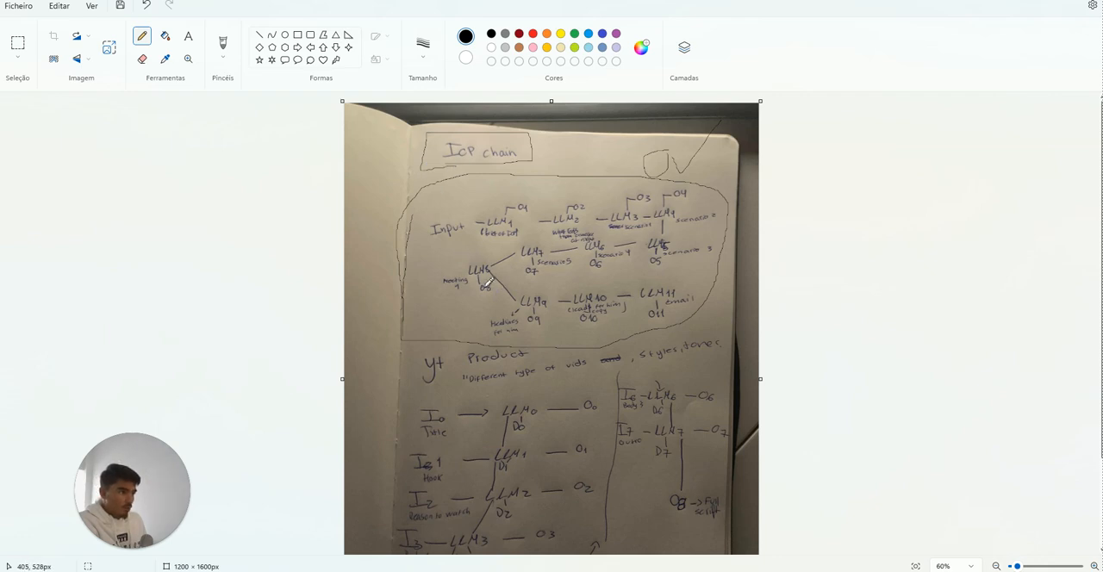
{"action": "left_click_drag", "start_coordinate": [429, 245], "coordinate": [459, 242]}
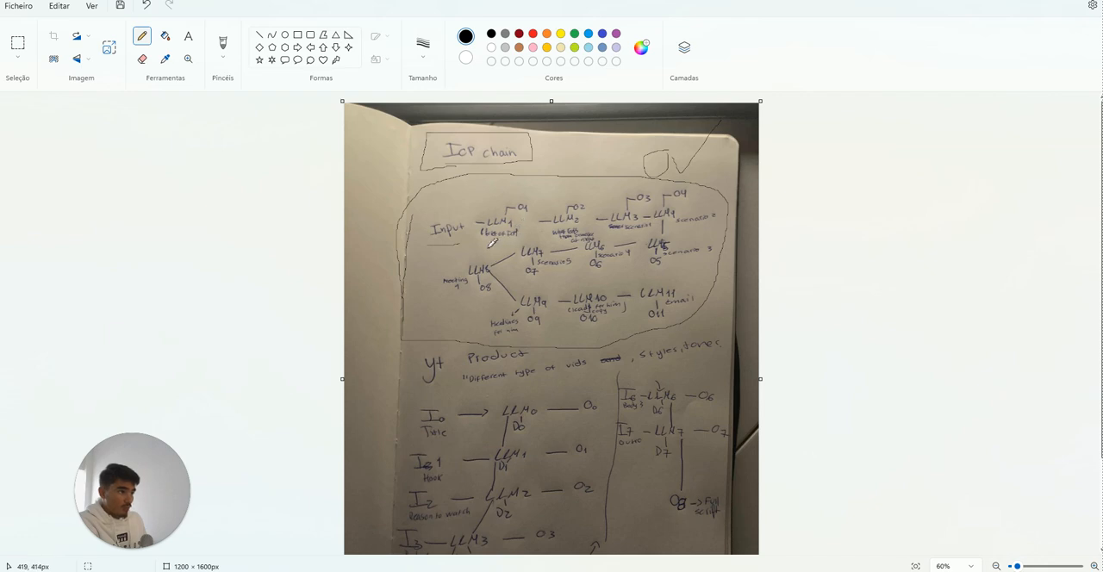
{"action": "mouse_move", "coordinate": [489, 247]}
{"action": "left_mouse_down"}
{"action": "mouse_move", "coordinate": [526, 245]}
{"action": "mouse_move", "coordinate": [489, 249]}
{"action": "left_mouse_up"}
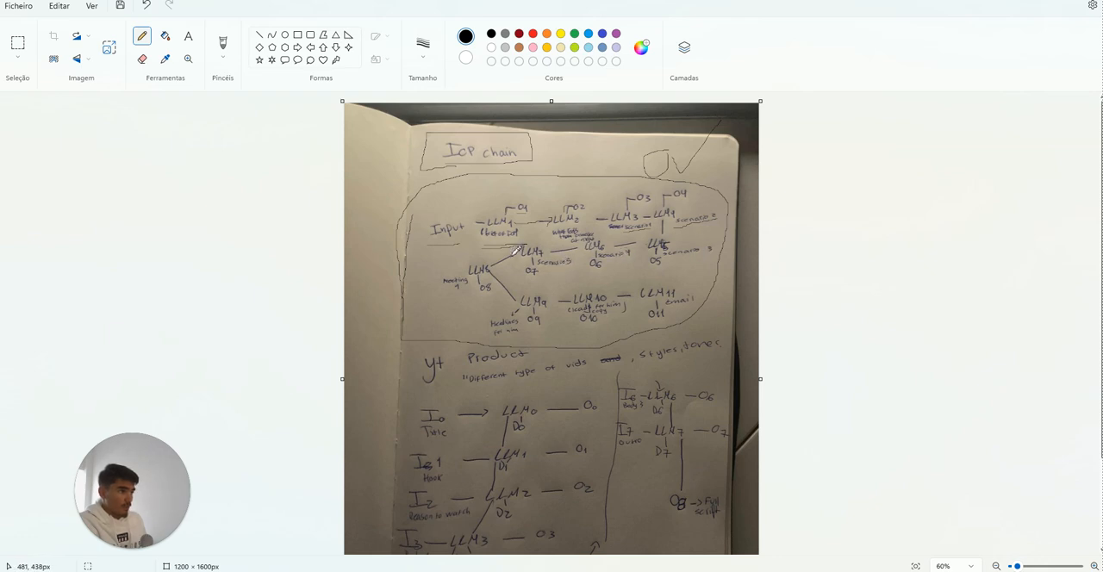
Step: Circle LLM8 and box its note, circle the notes under LLM9 and LLM10, and underline the email label
{"action": "mouse_move", "coordinate": [476, 261]}
{"action": "left_mouse_down"}
{"action": "mouse_move", "coordinate": [472, 277]}
{"action": "mouse_move", "coordinate": [502, 261]}
{"action": "mouse_move", "coordinate": [466, 269]}
{"action": "left_mouse_up"}
{"action": "left_click_drag", "start_coordinate": [441, 302], "coordinate": [476, 289]}
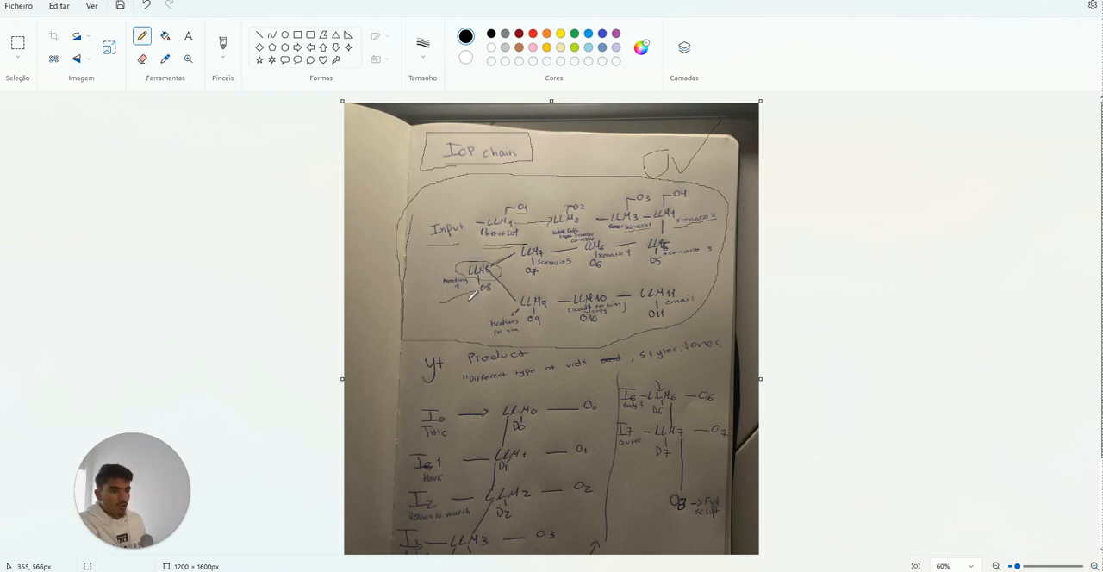
{"action": "mouse_move", "coordinate": [443, 300]}
{"action": "left_mouse_down"}
{"action": "mouse_move", "coordinate": [470, 261]}
{"action": "mouse_move", "coordinate": [477, 285]}
{"action": "left_mouse_up"}
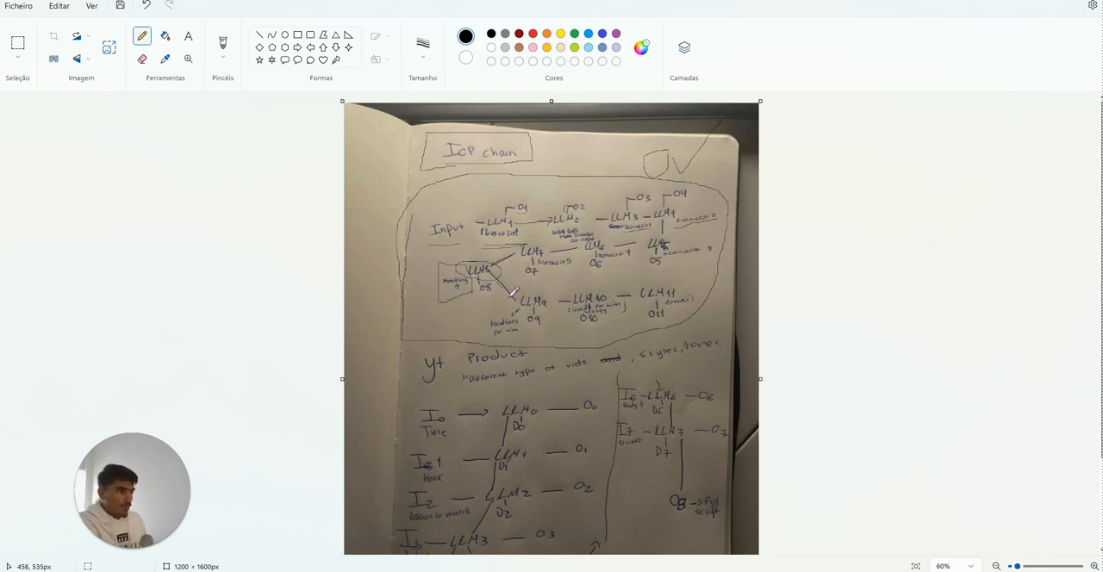
{"action": "mouse_move", "coordinate": [490, 319]}
{"action": "left_mouse_down"}
{"action": "mouse_move", "coordinate": [525, 345]}
{"action": "mouse_move", "coordinate": [552, 325]}
{"action": "left_mouse_up"}
{"action": "mouse_move", "coordinate": [610, 299]}
{"action": "left_mouse_down"}
{"action": "mouse_move", "coordinate": [594, 300]}
{"action": "mouse_move", "coordinate": [576, 331]}
{"action": "mouse_move", "coordinate": [630, 295]}
{"action": "left_mouse_up"}
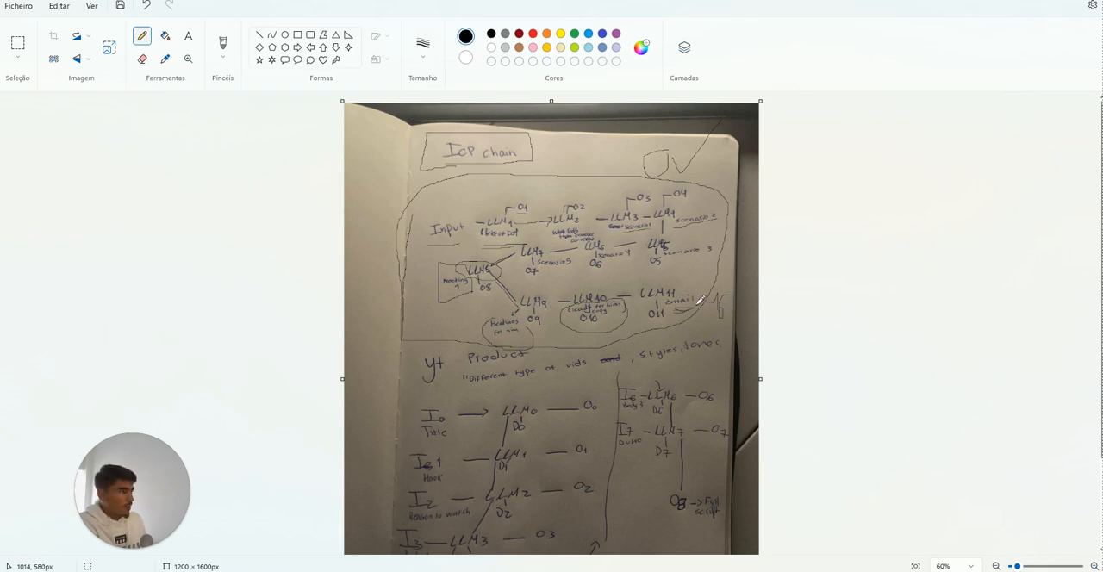
Step: Outline the YT Product chain in pencil, trace the links between its LLMs, and circle the O8 full-script output
{"action": "scroll", "coordinate": [700, 299], "scroll_direction": "down", "scroll_amount": 3}
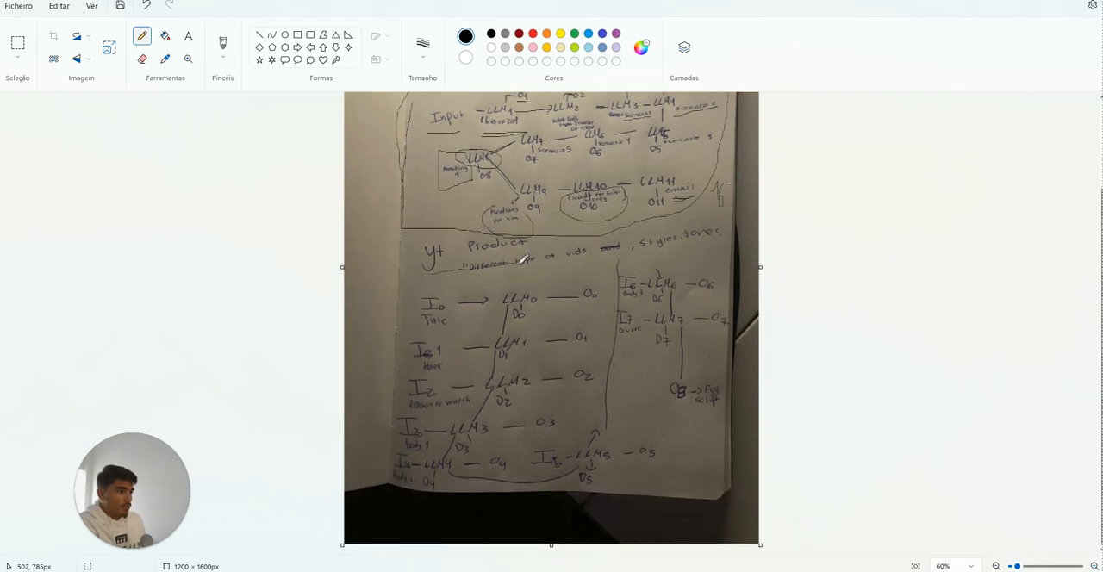
{"action": "scroll", "coordinate": [483, 268], "scroll_direction": "up", "scroll_amount": 3}
{"action": "scroll", "coordinate": [530, 265], "scroll_direction": "down", "scroll_amount": 2}
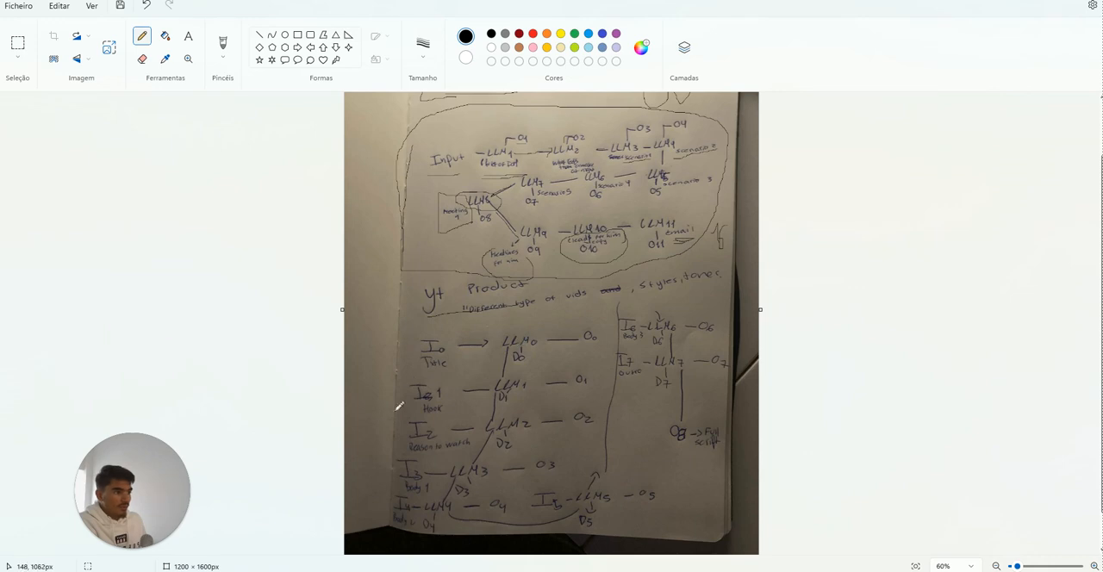
{"action": "mouse_move", "coordinate": [453, 309]}
{"action": "left_mouse_down"}
{"action": "mouse_move", "coordinate": [382, 505]}
{"action": "mouse_move", "coordinate": [608, 521]}
{"action": "left_mouse_up"}
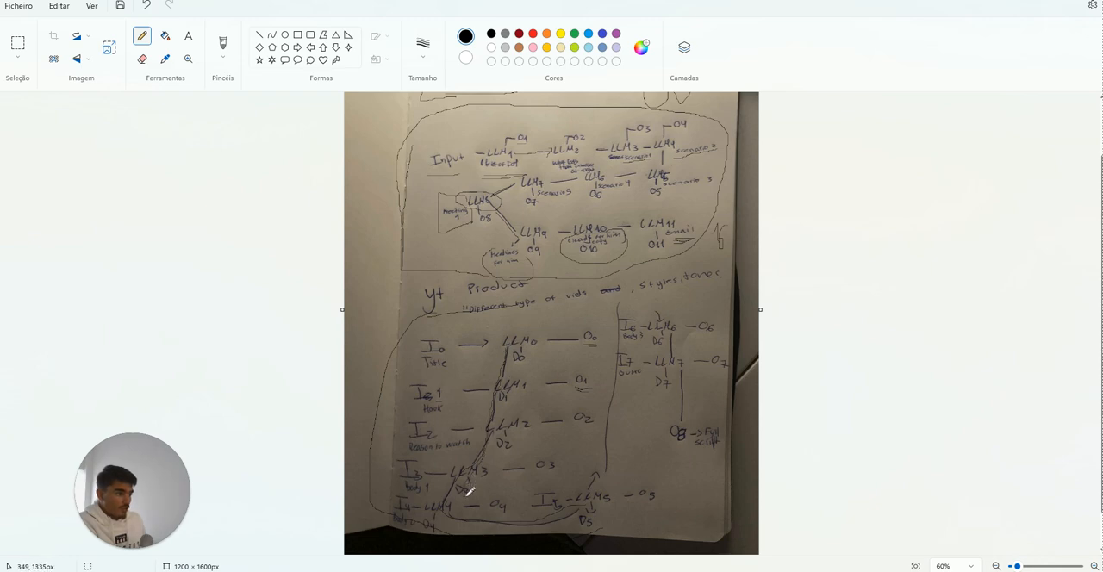
{"action": "left_click_drag", "start_coordinate": [662, 303], "coordinate": [692, 457]}
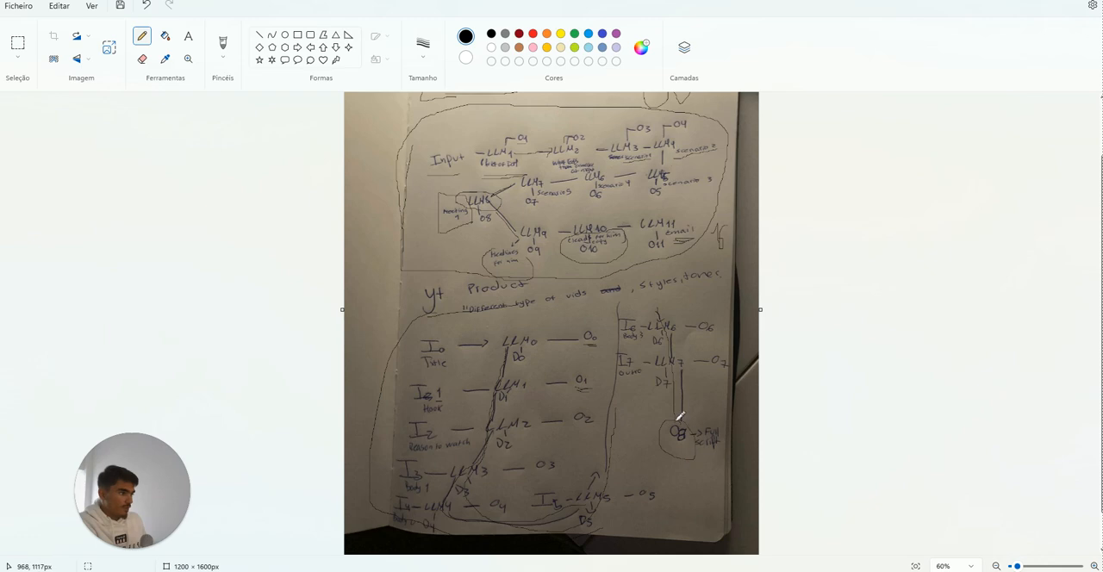
{"action": "mouse_move", "coordinate": [680, 417]}
{"action": "left_mouse_down"}
{"action": "mouse_move", "coordinate": [681, 457]}
{"action": "mouse_move", "coordinate": [684, 419]}
{"action": "mouse_move", "coordinate": [695, 450]}
{"action": "mouse_move", "coordinate": [687, 405]}
{"action": "left_mouse_up"}
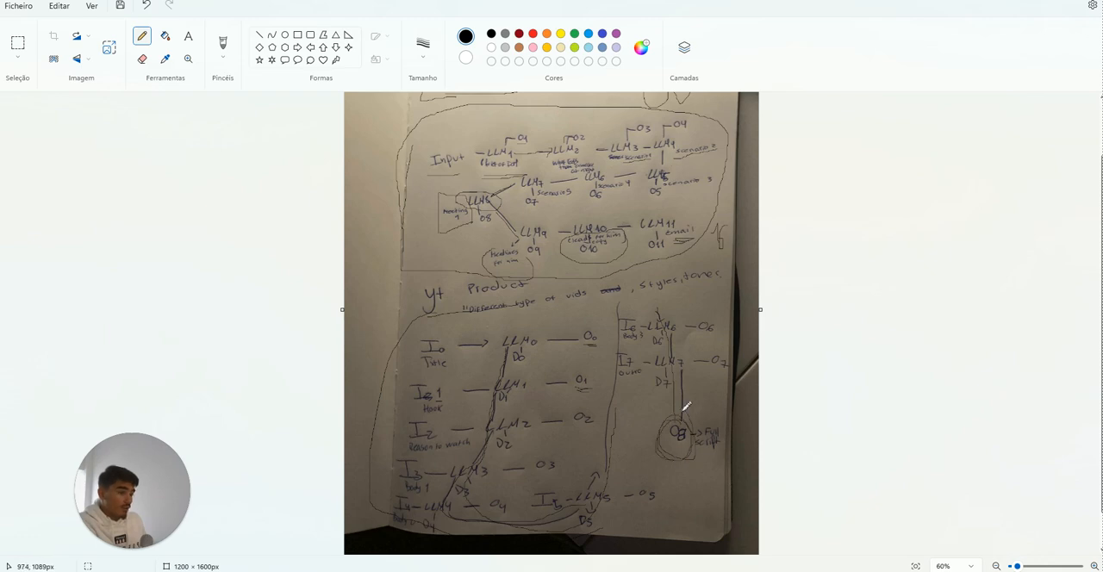
{"action": "scroll", "coordinate": [711, 440], "scroll_direction": "down", "scroll_amount": 1}
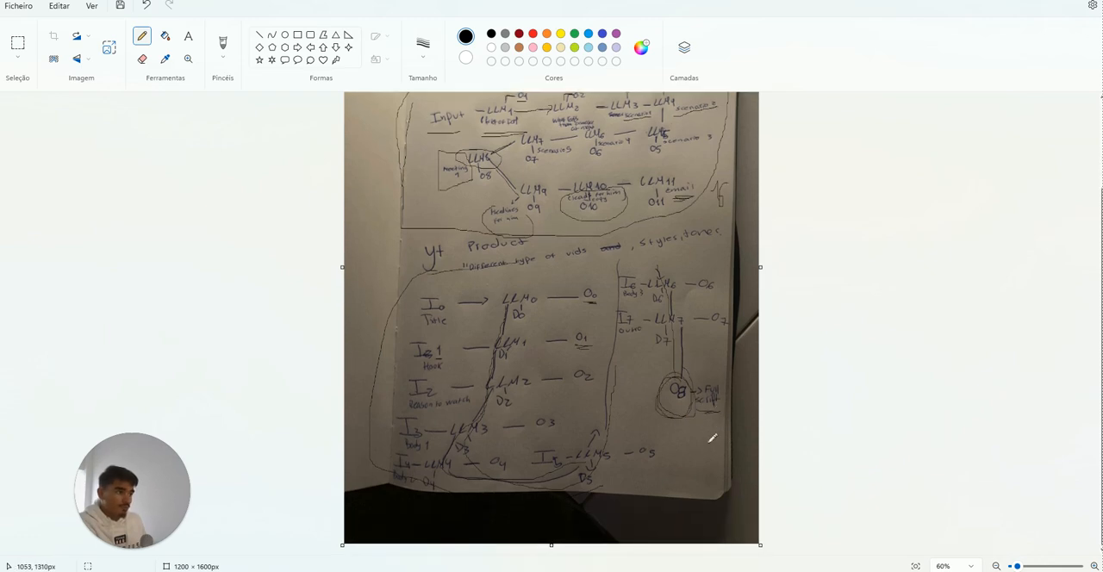
{"action": "scroll", "coordinate": [556, 348], "scroll_direction": "up", "scroll_amount": 3}
Step: Return to Stack AI and delete the lower chain of Input, Anthropic, OpenAI and Output nodes in New Project (7)
{"action": "left_click", "coordinate": [1058, 2]}
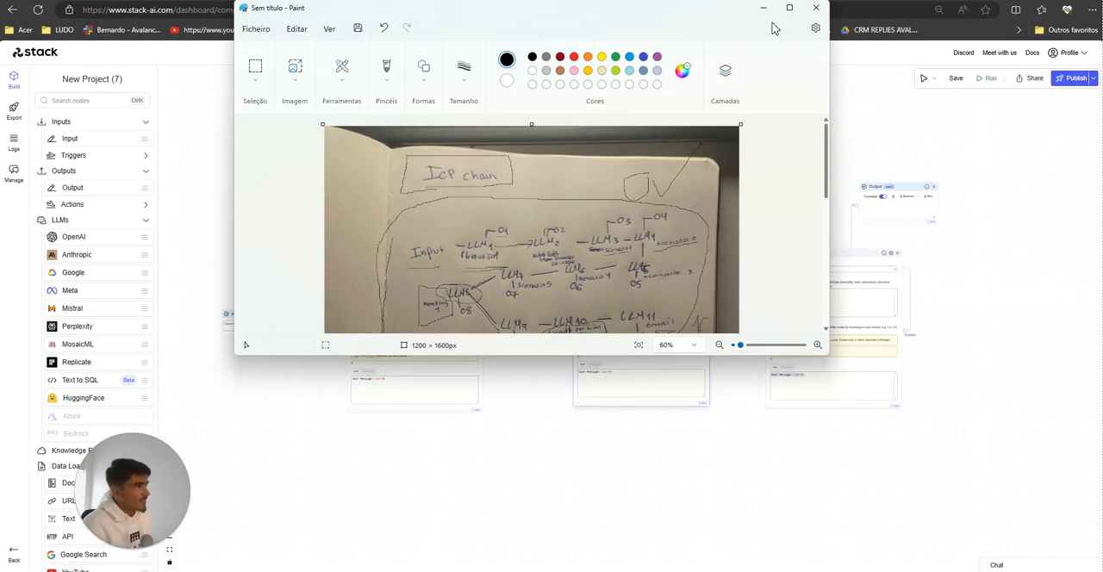
{"action": "left_click", "coordinate": [749, 7]}
{"action": "scroll", "coordinate": [591, 198], "scroll_direction": "up", "scroll_amount": 2}
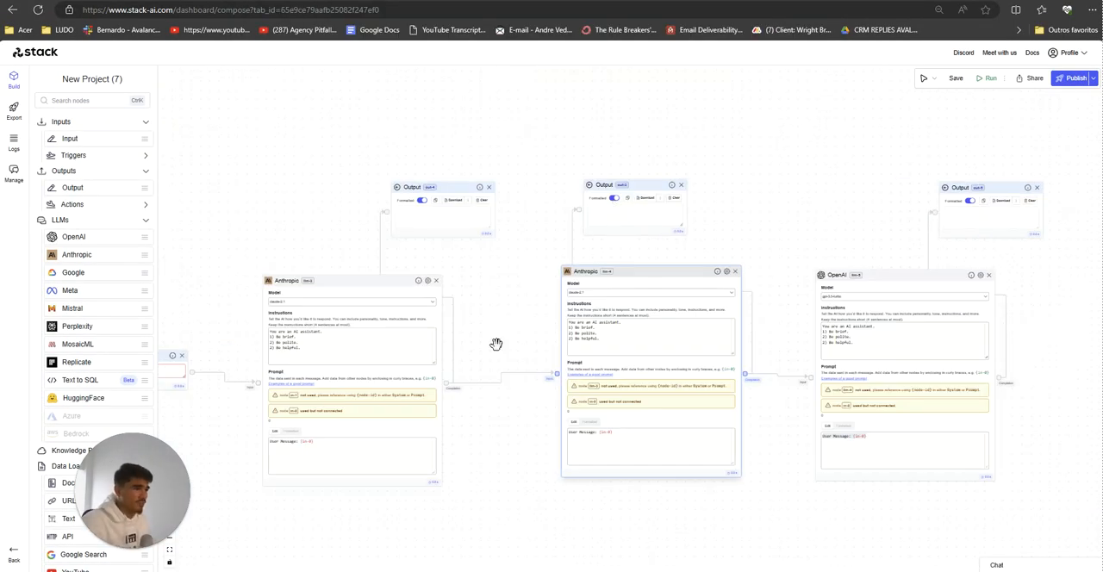
{"action": "scroll", "coordinate": [497, 344], "scroll_direction": "down", "scroll_amount": 3}
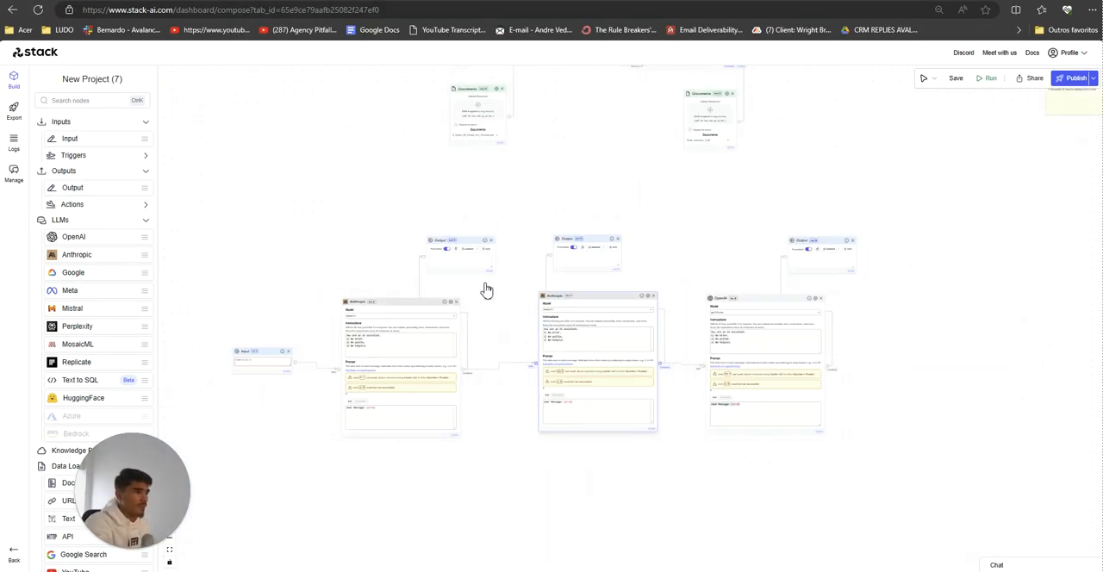
{"action": "left_click", "coordinate": [491, 241]}
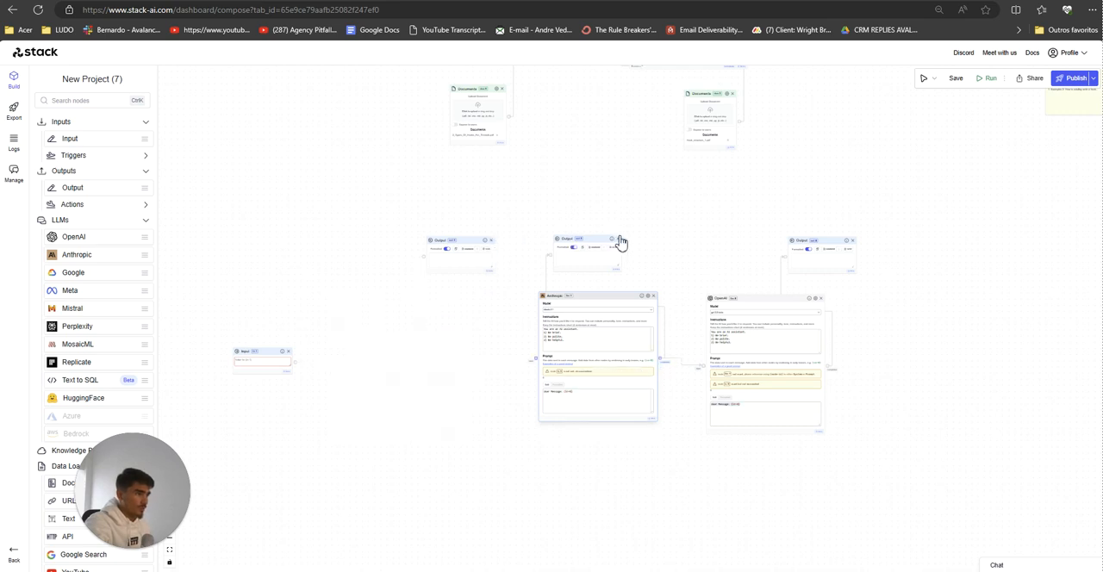
{"action": "left_click", "coordinate": [618, 240]}
{"action": "left_click", "coordinate": [652, 296]}
{"action": "left_click", "coordinate": [820, 297]}
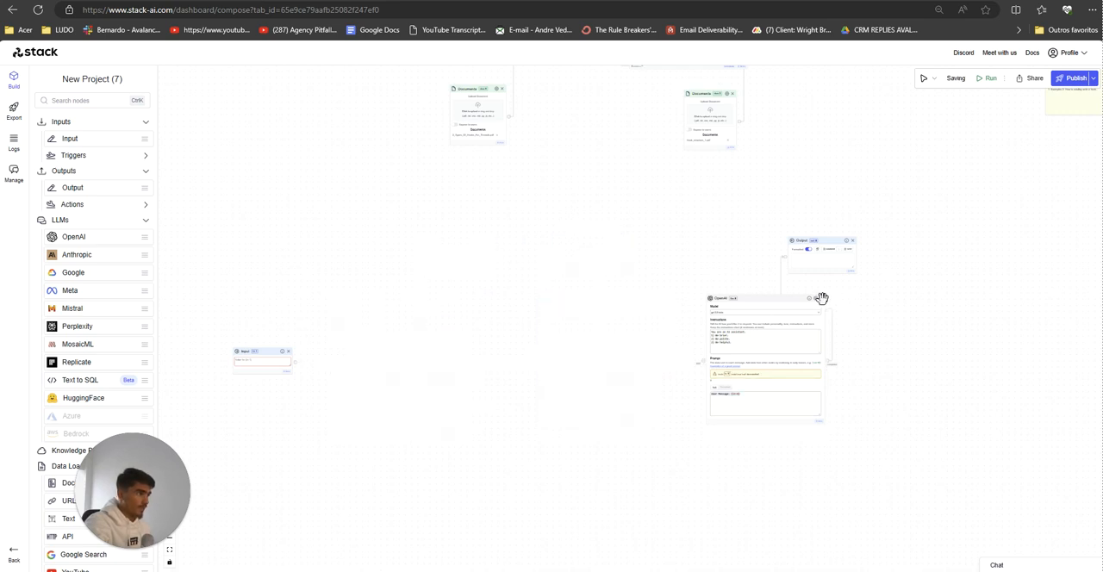
{"action": "left_click", "coordinate": [852, 241]}
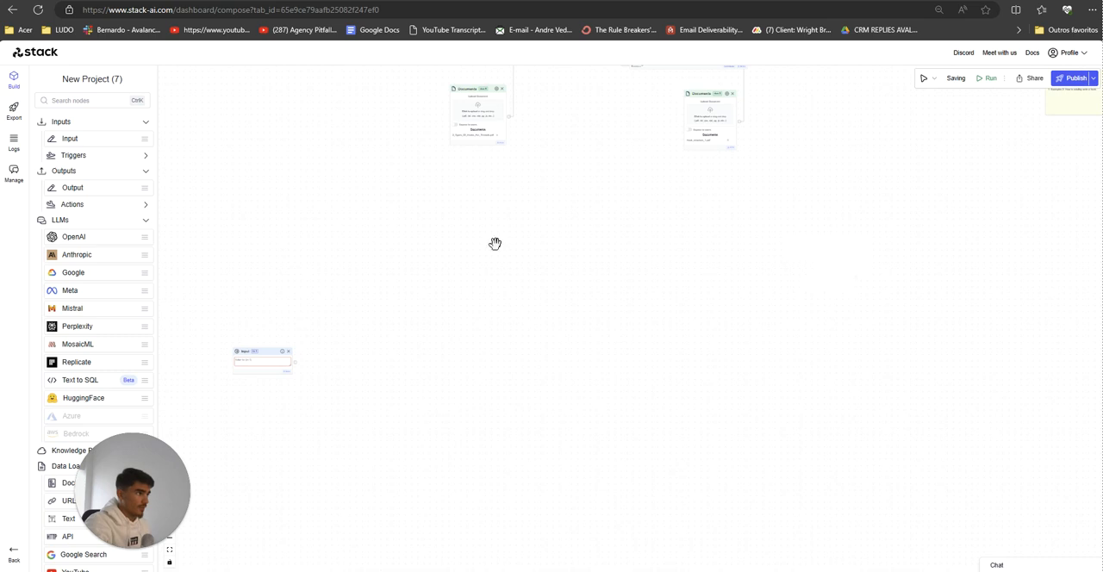
{"action": "left_click", "coordinate": [289, 352]}
Step: Examine the remaining chain from the Input node through the two Anthropic nodes with their Documents and Output nodes
{"action": "scroll", "coordinate": [418, 294], "scroll_direction": "down", "scroll_amount": 4}
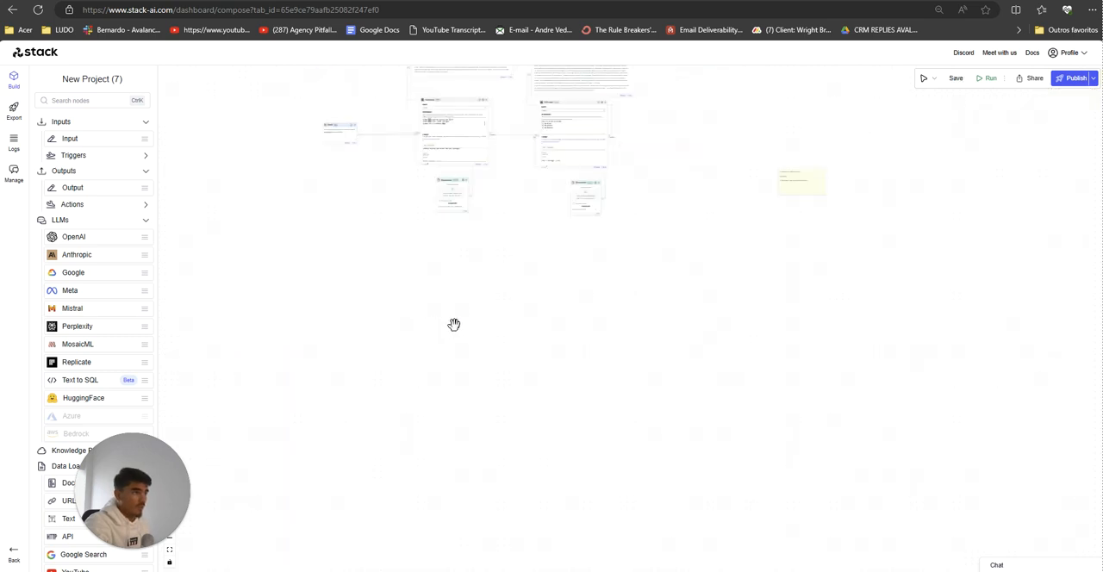
{"action": "right_click", "coordinate": [439, 406]}
{"action": "left_click", "coordinate": [380, 272]}
{"action": "left_click_drag", "start_coordinate": [389, 189], "coordinate": [399, 422]}
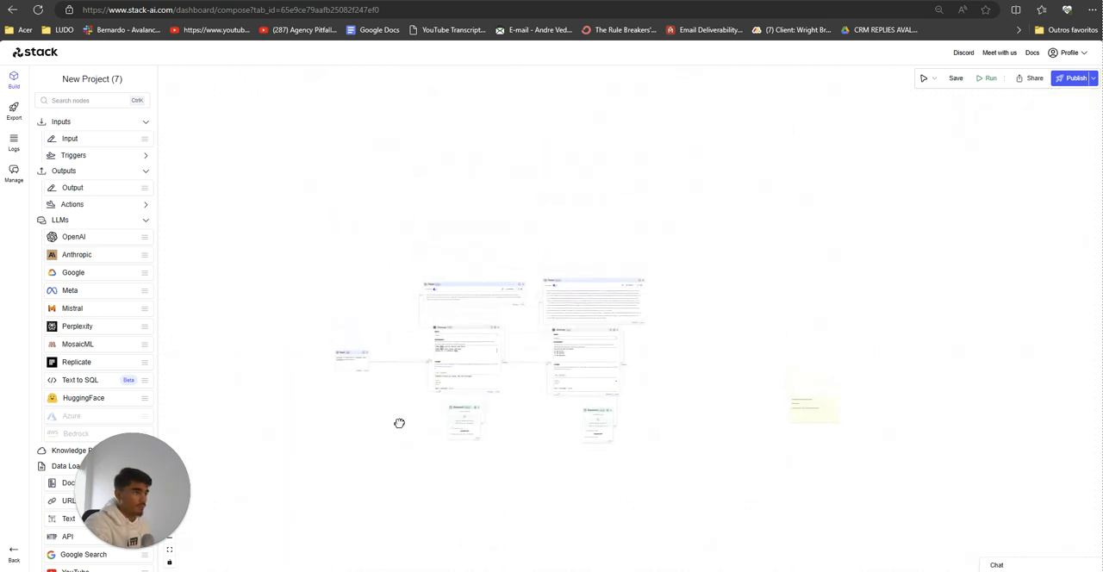
{"action": "scroll", "coordinate": [398, 413], "scroll_direction": "up", "scroll_amount": 1}
{"action": "scroll", "coordinate": [398, 412], "scroll_direction": "up", "scroll_amount": 5}
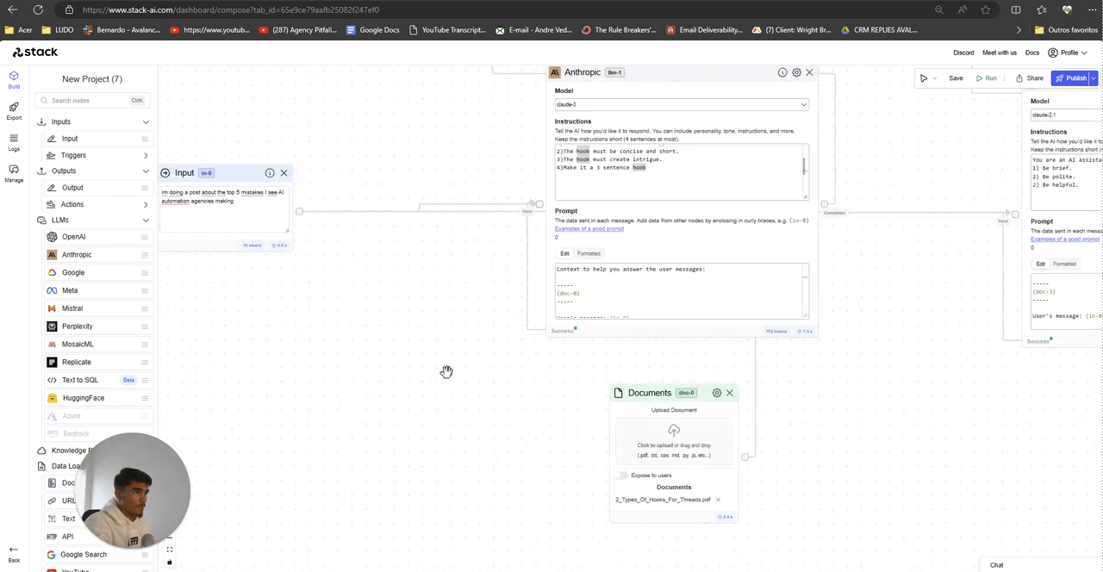
{"action": "scroll", "coordinate": [444, 372], "scroll_direction": "down", "scroll_amount": 5}
{"action": "scroll", "coordinate": [550, 272], "scroll_direction": "up", "scroll_amount": 2}
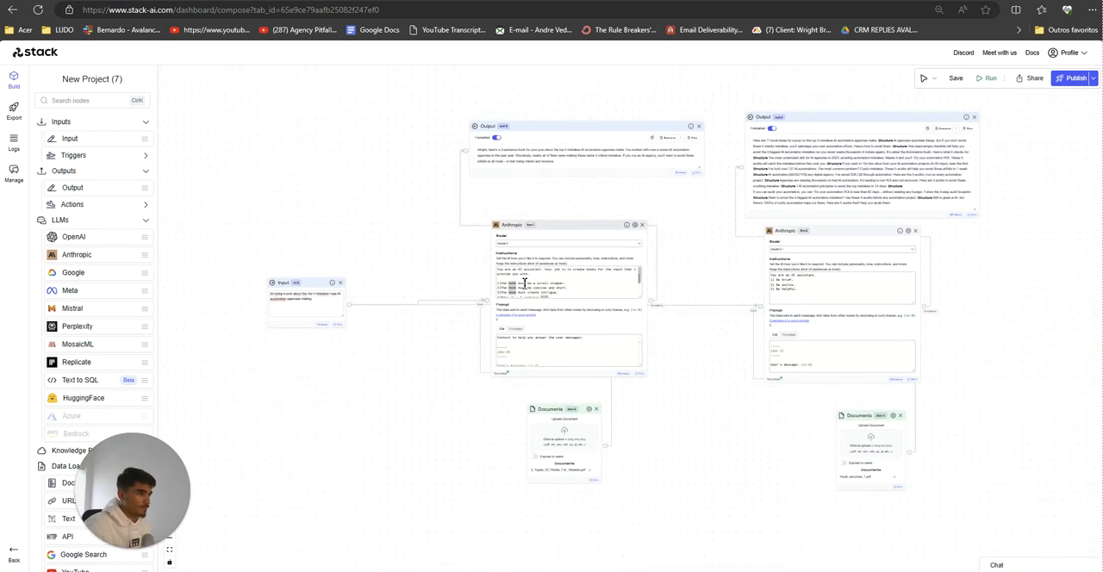
Step: Revise the first Anthropic node's instructions so that its job is to create 5 hooks for the input
{"action": "double_click", "coordinate": [550, 272]}
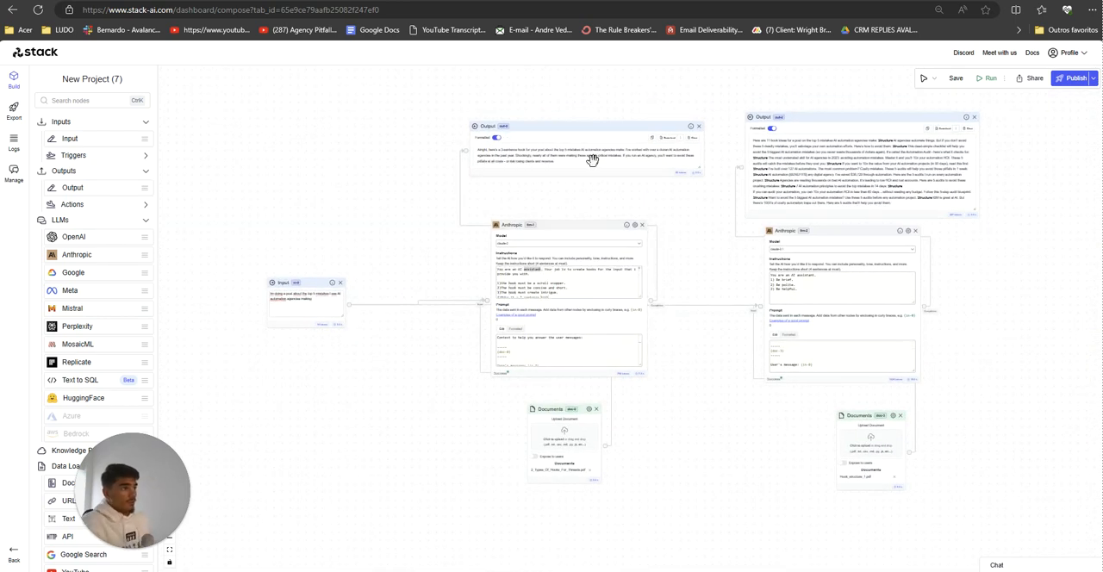
{"action": "left_click", "coordinate": [574, 270]}
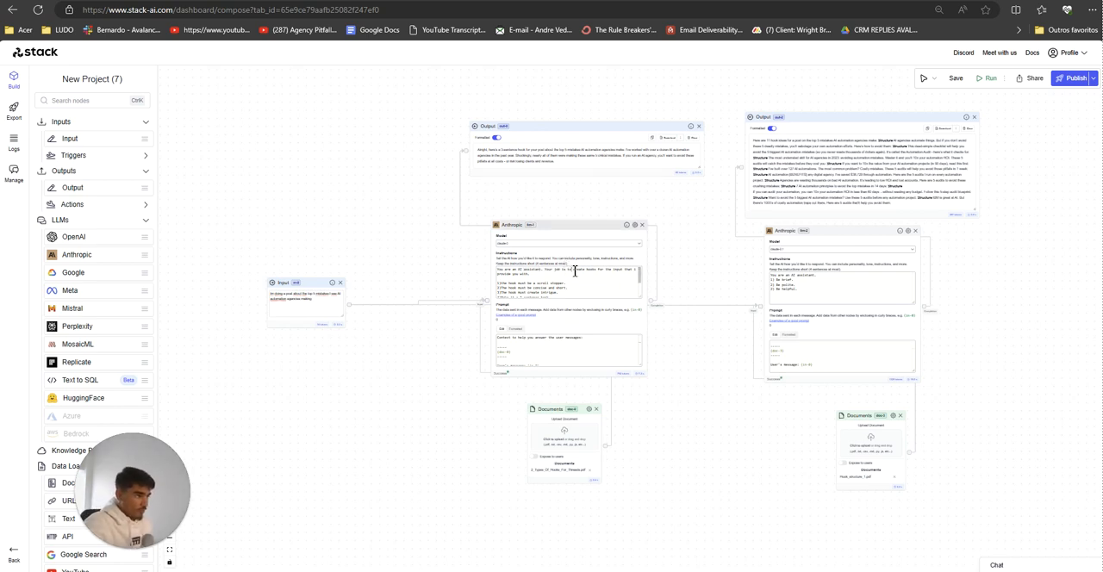
{"action": "type", "text": "to 5 to"}
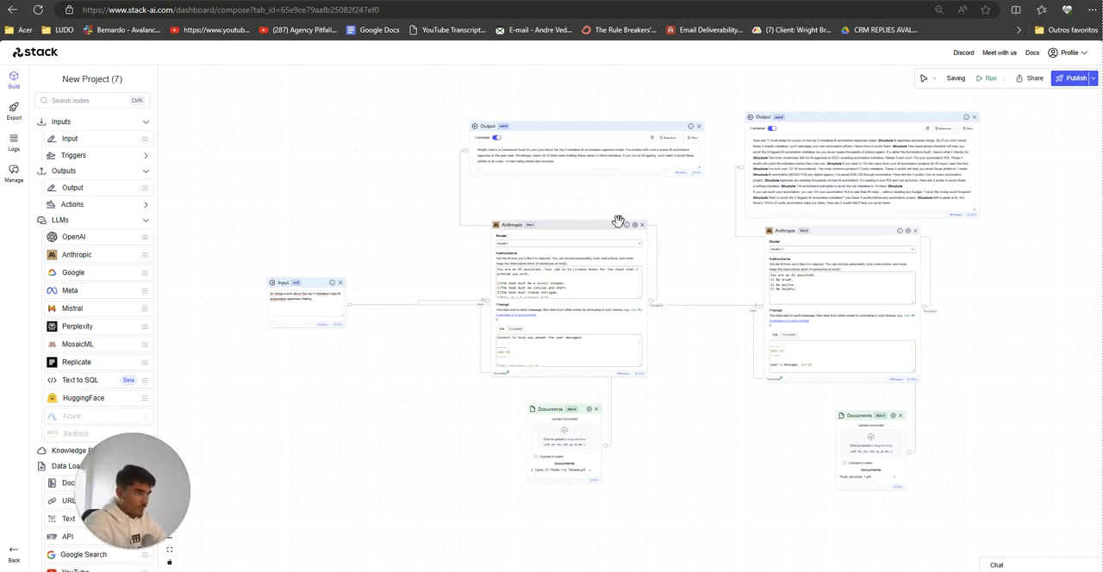
{"action": "key", "text": "BackSpace"}
{"action": "key", "text": "BackSpace"}
{"action": "key", "text": "BackSpace"}
{"action": "key", "text": "BackSpace"}
{"action": "key", "text": "BackSpace"}
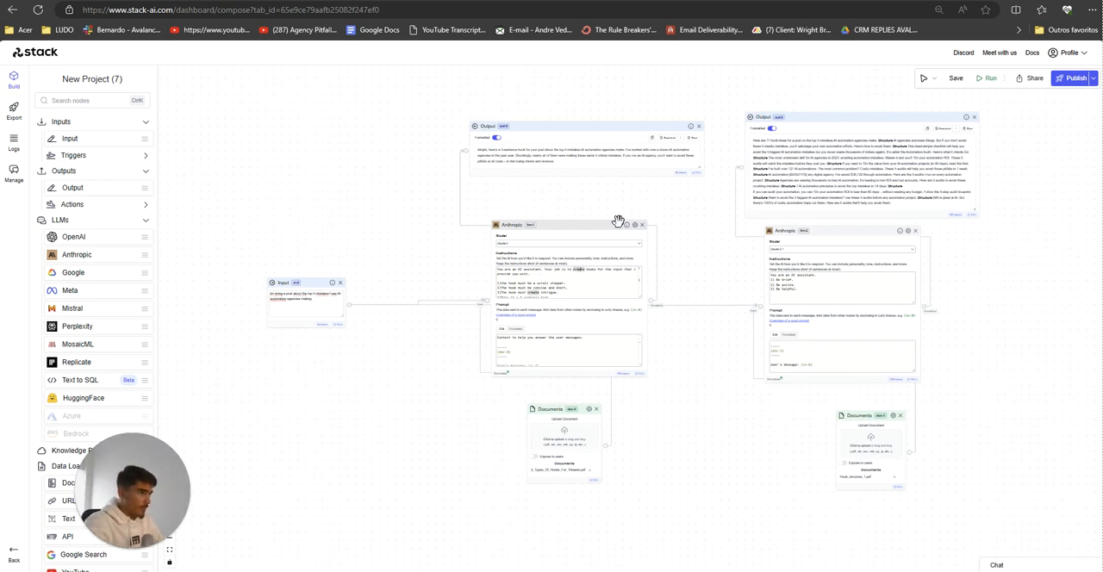
{"action": "type", "text": "5"}
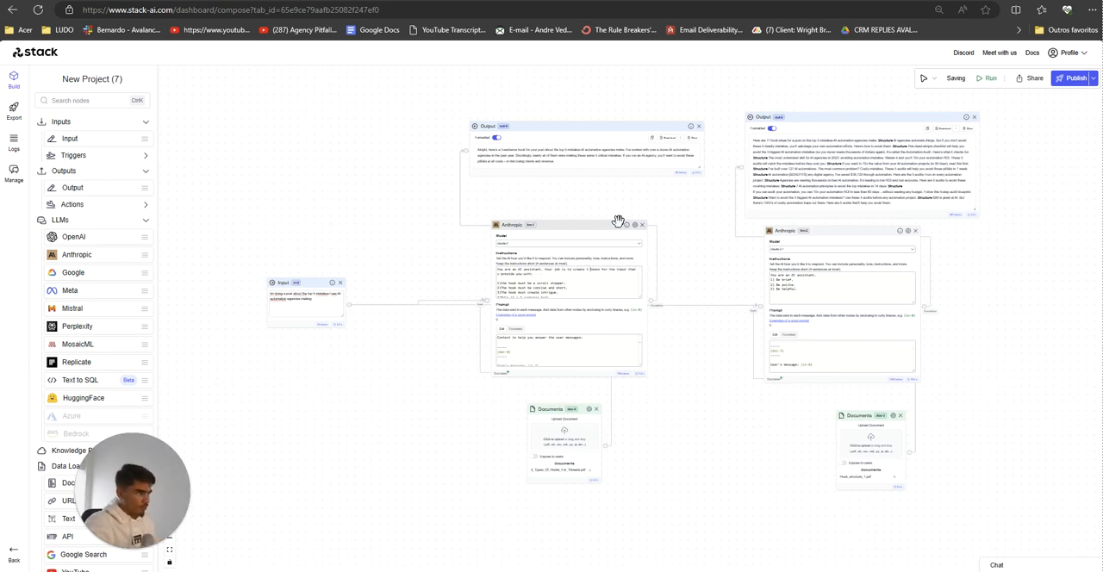
Step: Copy the llm-1 Anthropic node's full instructions and paste them over the default instructions in the llm-2 Anthropic node
{"action": "scroll", "coordinate": [928, 249], "scroll_direction": "up", "scroll_amount": 5}
{"action": "scroll", "coordinate": [525, 433], "scroll_direction": "up", "scroll_amount": 1}
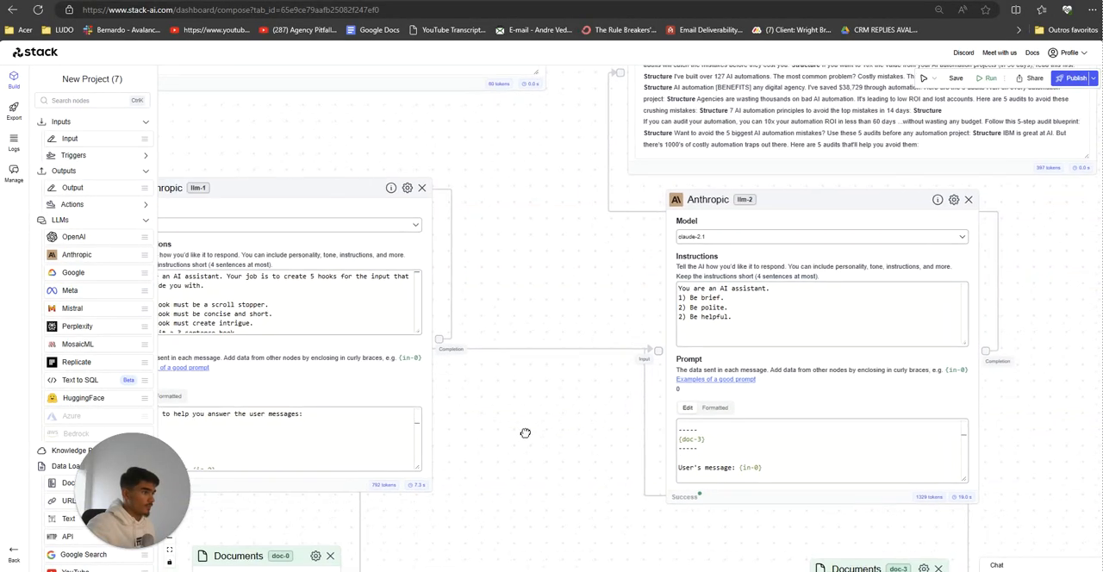
{"action": "scroll", "coordinate": [524, 432], "scroll_direction": "down", "scroll_amount": 3}
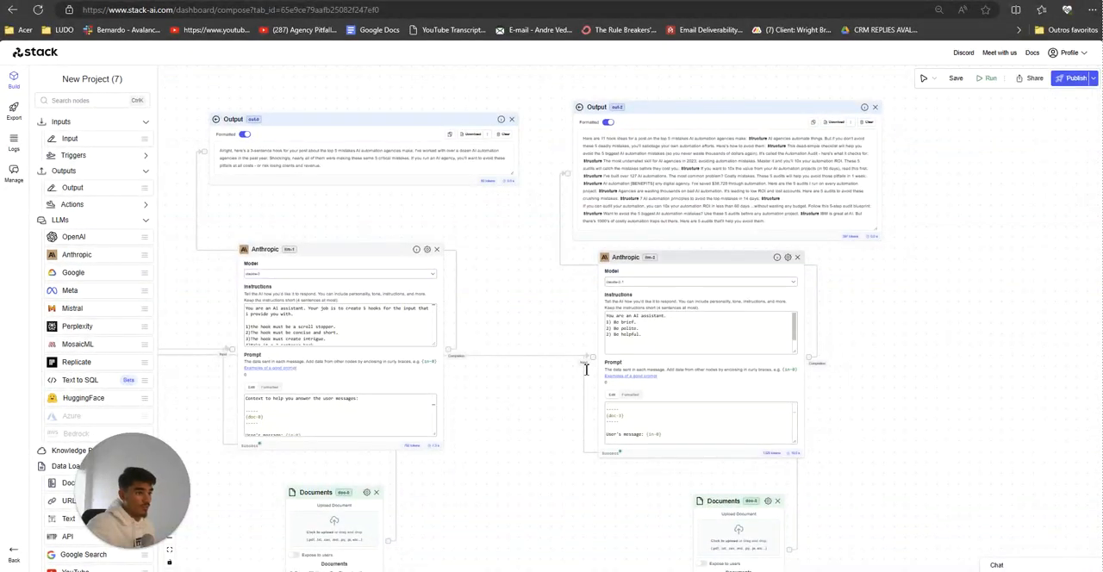
{"action": "left_click_drag", "start_coordinate": [531, 461], "coordinate": [553, 461]}
{"action": "scroll", "coordinate": [377, 321], "scroll_direction": "down", "scroll_amount": 2}
{"action": "left_click_drag", "start_coordinate": [376, 334], "coordinate": [167, 217]}
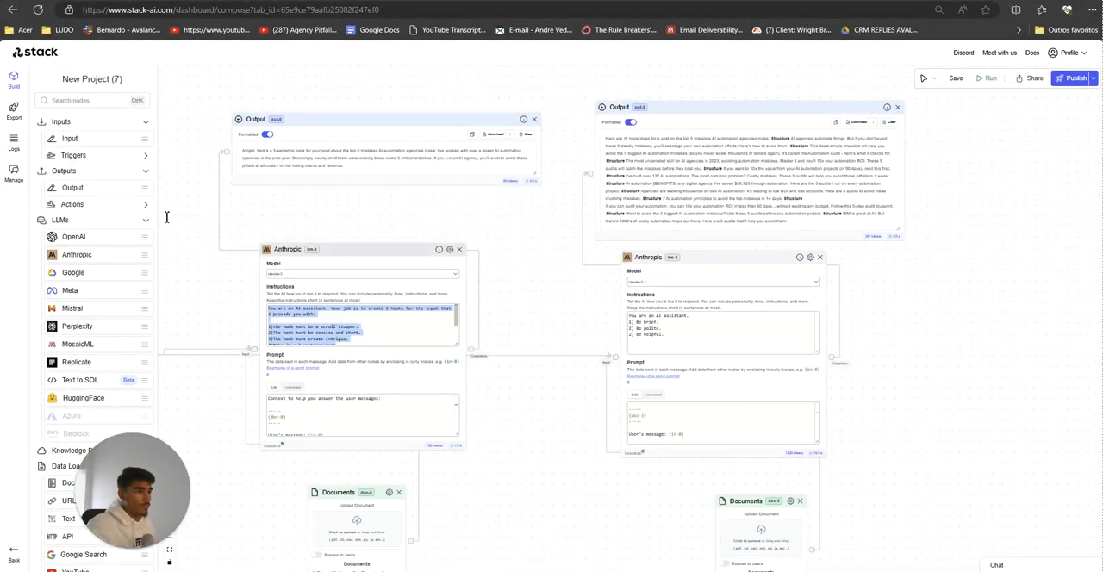
{"action": "left_click", "coordinate": [718, 351]}
{"action": "key", "text": "ctrl+a"}
{"action": "type", "text": "You are an AI assistant. Your job is to create 5 hooks for the input that i provide you with.  1)The hook must be a scroll stopper. 2)The hook must be concise and short. 3)The hook must create intrigue. 4)Make it a 3 sentence hook"}
Step: Shift the Documents node under llm-1 slightly and run the workflow
{"action": "left_click_drag", "start_coordinate": [523, 468], "coordinate": [598, 416]}
{"action": "scroll", "coordinate": [609, 452], "scroll_direction": "down", "scroll_amount": 2}
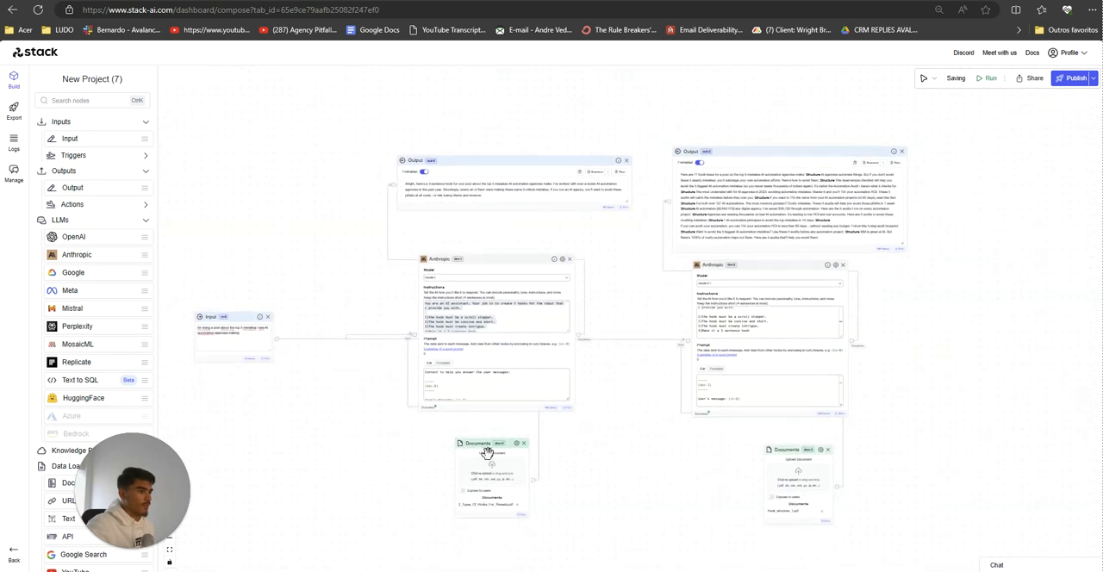
{"action": "left_click_drag", "start_coordinate": [487, 453], "coordinate": [479, 458]}
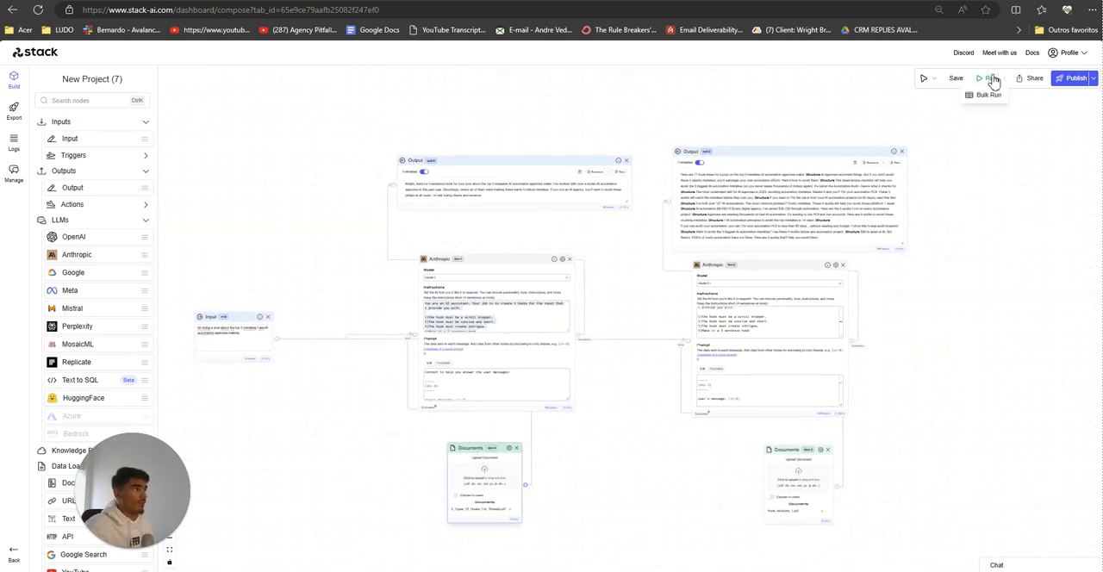
{"action": "left_click", "coordinate": [993, 79]}
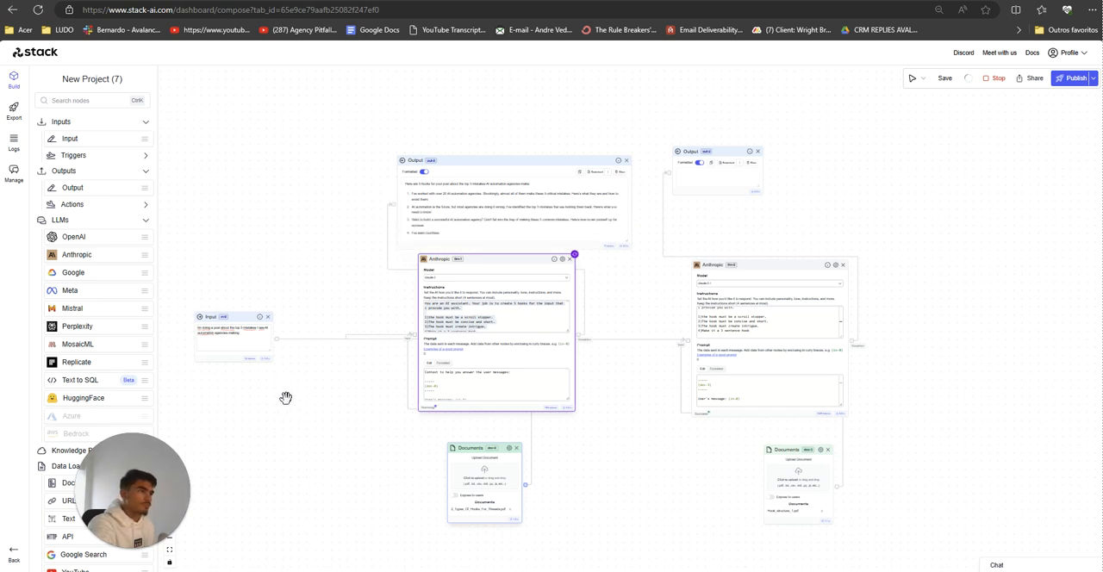
Step: Examine the hooks generated in the two Output nodes, comparing the llm-1 results with the llm-2 results
{"action": "scroll", "coordinate": [331, 424], "scroll_direction": "up", "scroll_amount": 5}
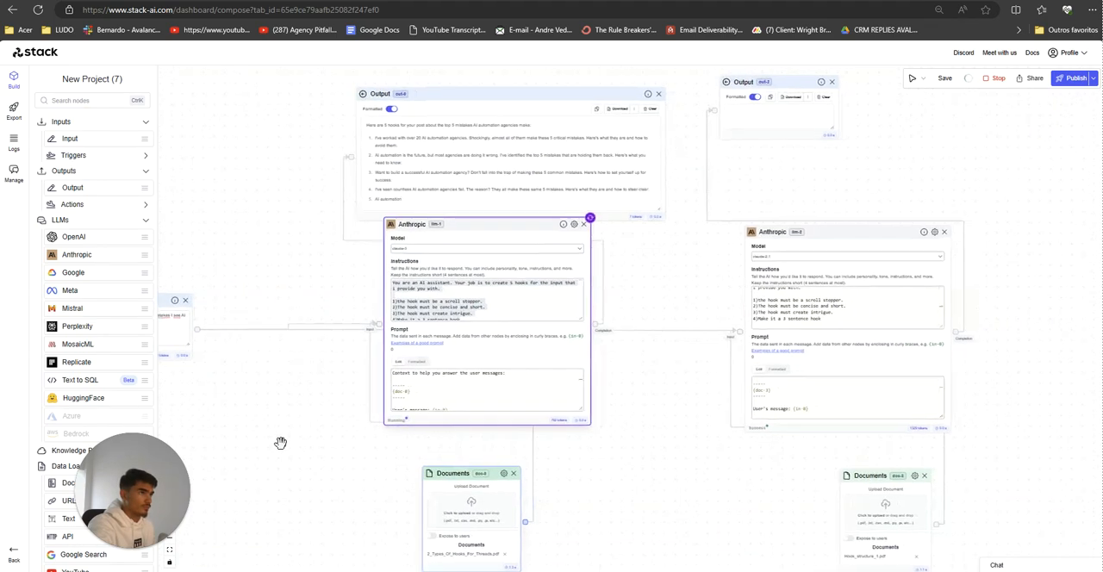
{"action": "left_click_drag", "start_coordinate": [300, 466], "coordinate": [241, 484]}
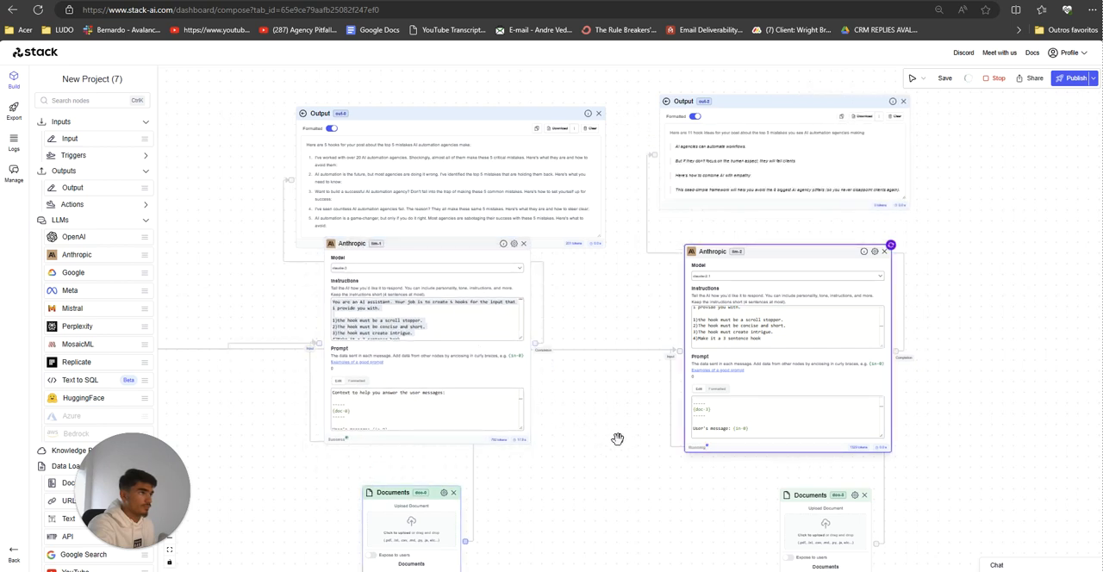
{"action": "left_click_drag", "start_coordinate": [628, 440], "coordinate": [559, 436]}
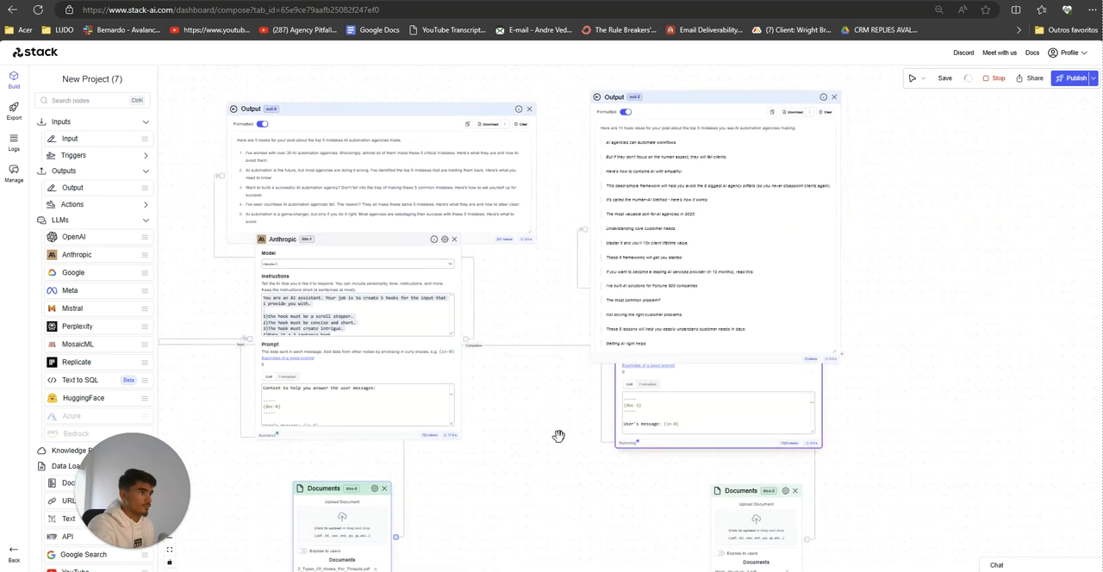
{"action": "left_click_drag", "start_coordinate": [672, 96], "coordinate": [695, 81]}
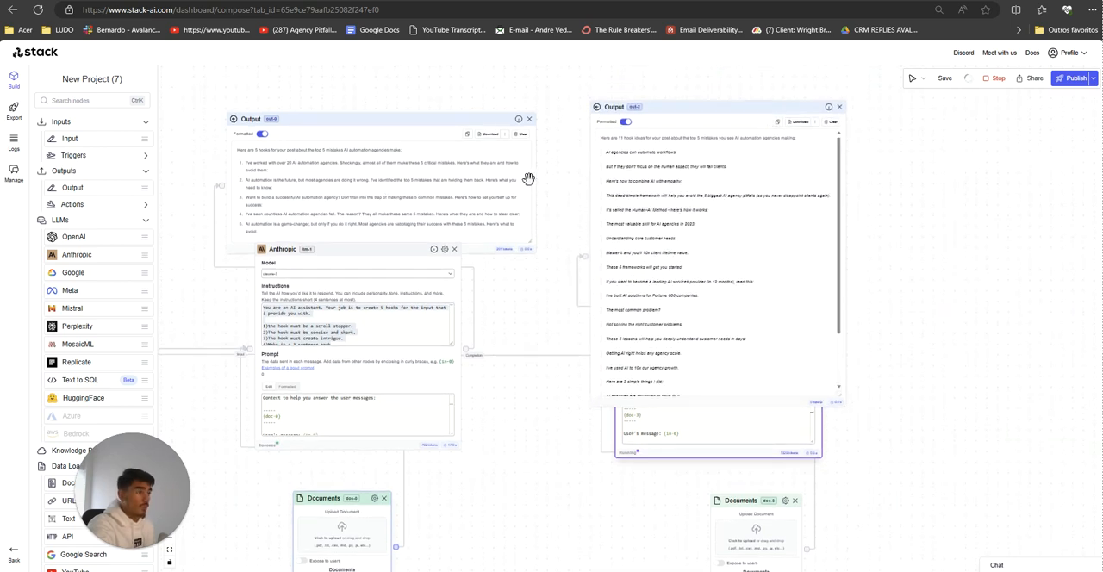
{"action": "scroll", "coordinate": [664, 261], "scroll_direction": "down", "scroll_amount": 2}
{"action": "scroll", "coordinate": [664, 262], "scroll_direction": "up", "scroll_amount": 2}
{"action": "scroll", "coordinate": [663, 263], "scroll_direction": "down", "scroll_amount": 1}
{"action": "scroll", "coordinate": [658, 257], "scroll_direction": "up", "scroll_amount": 2}
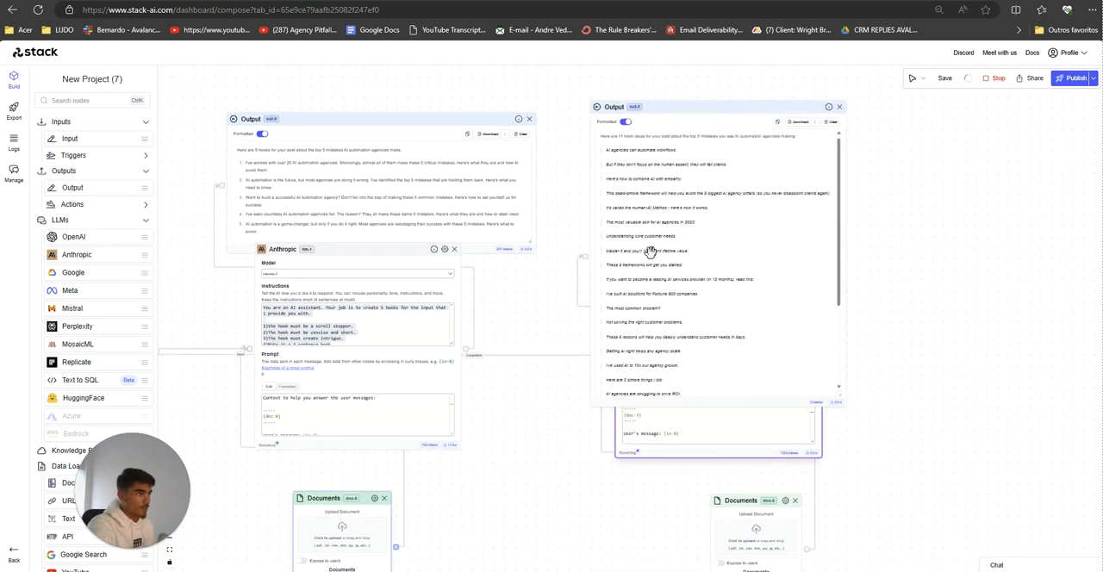
Step: Move the second Output node up and the llm-2 Anthropic node down to uncover its instructions
{"action": "left_click_drag", "start_coordinate": [657, 110], "coordinate": [648, 75]}
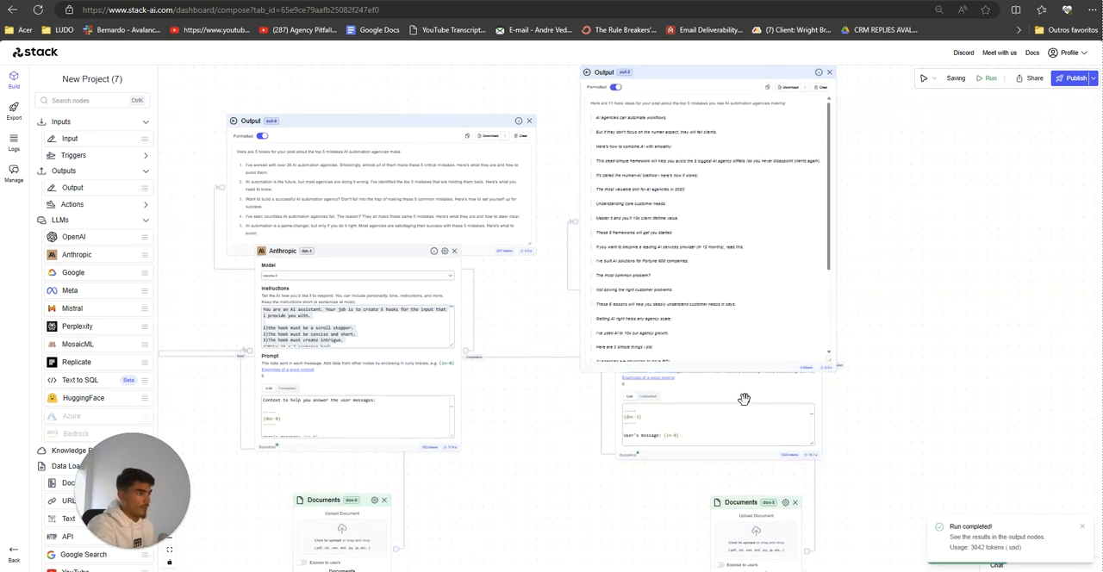
{"action": "left_click_drag", "start_coordinate": [743, 399], "coordinate": [722, 446]}
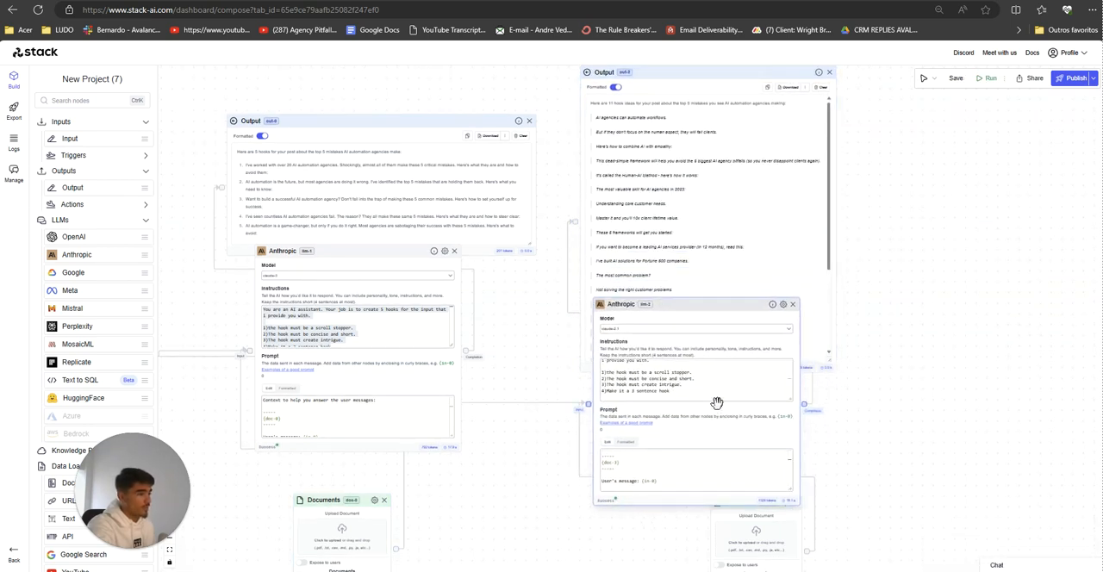
Step: Add a new line numbered 5) below the four hook rules in the llm-2 Anthropic node's instructions
{"action": "scroll", "coordinate": [676, 379], "scroll_direction": "down", "scroll_amount": 2}
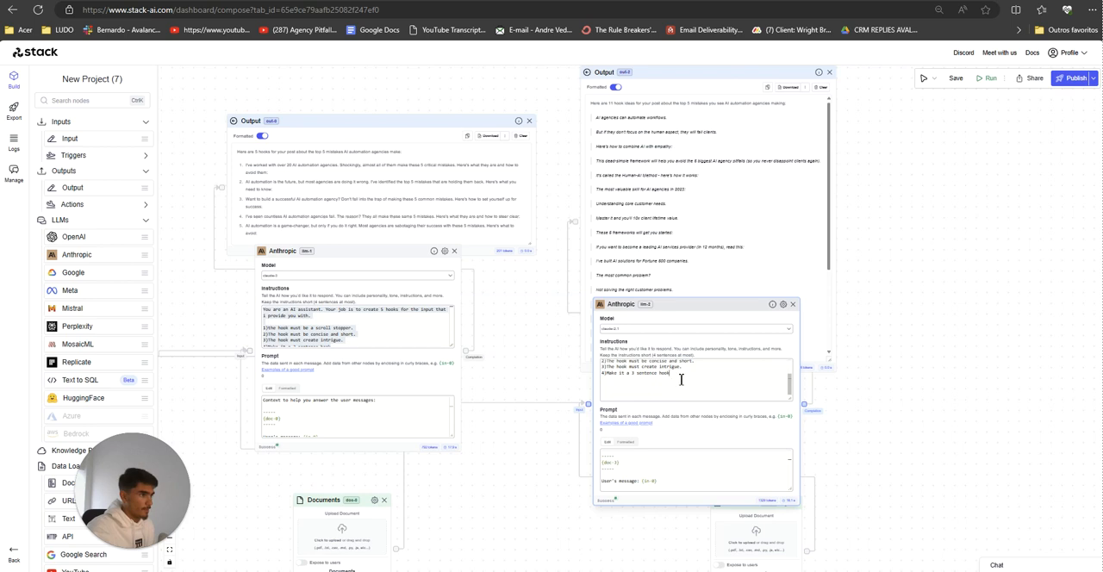
{"action": "key", "text": "Return"}
{"action": "type", "text": "5"}
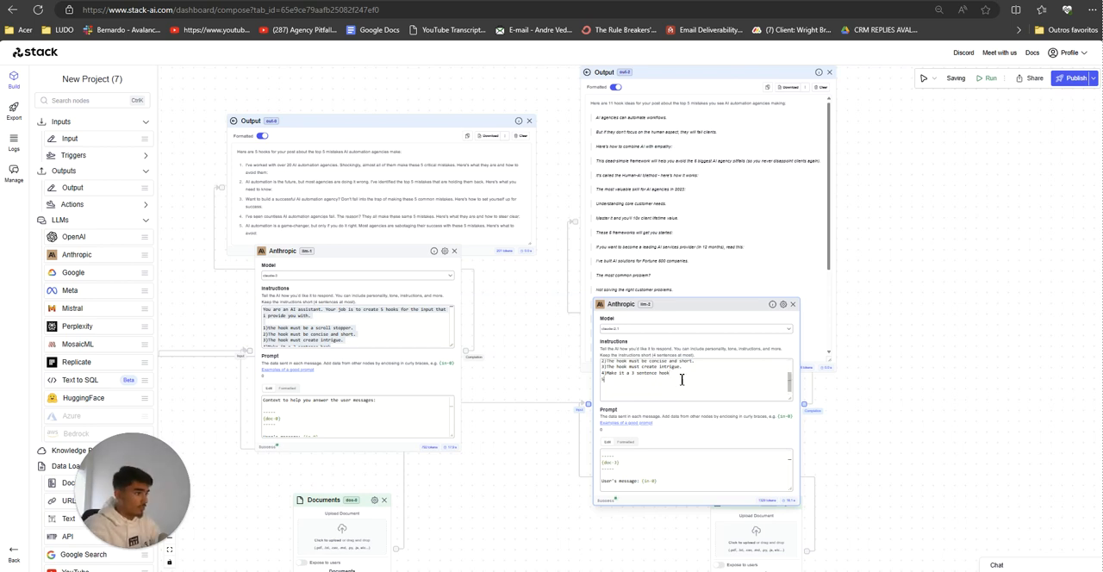
{"action": "type", "text": ")"}
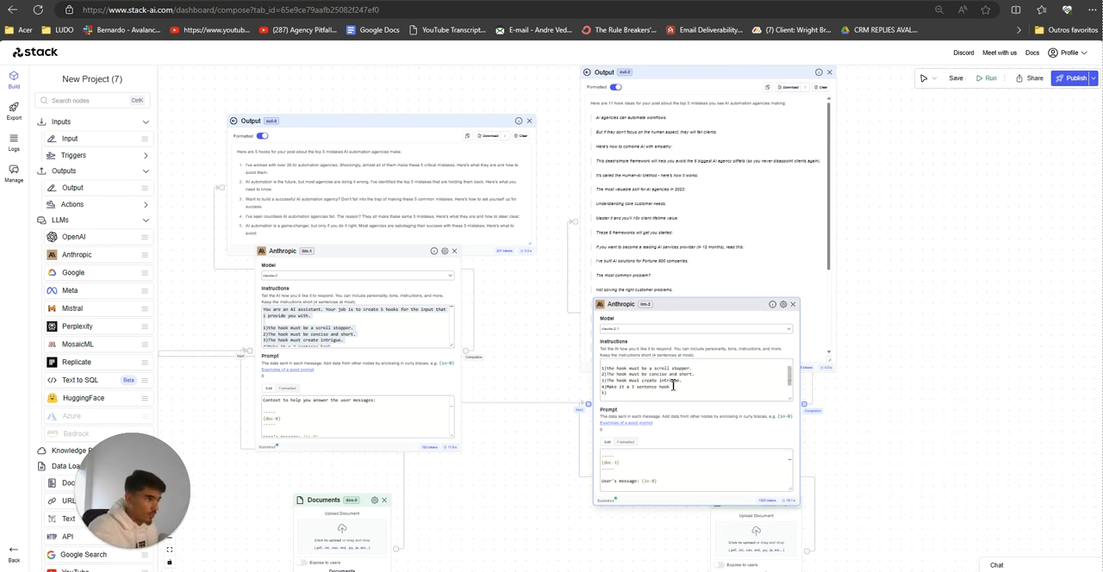
{"action": "scroll", "coordinate": [532, 430], "scroll_direction": "up", "scroll_amount": 4}
{"action": "scroll", "coordinate": [706, 362], "scroll_direction": "up", "scroll_amount": 3}
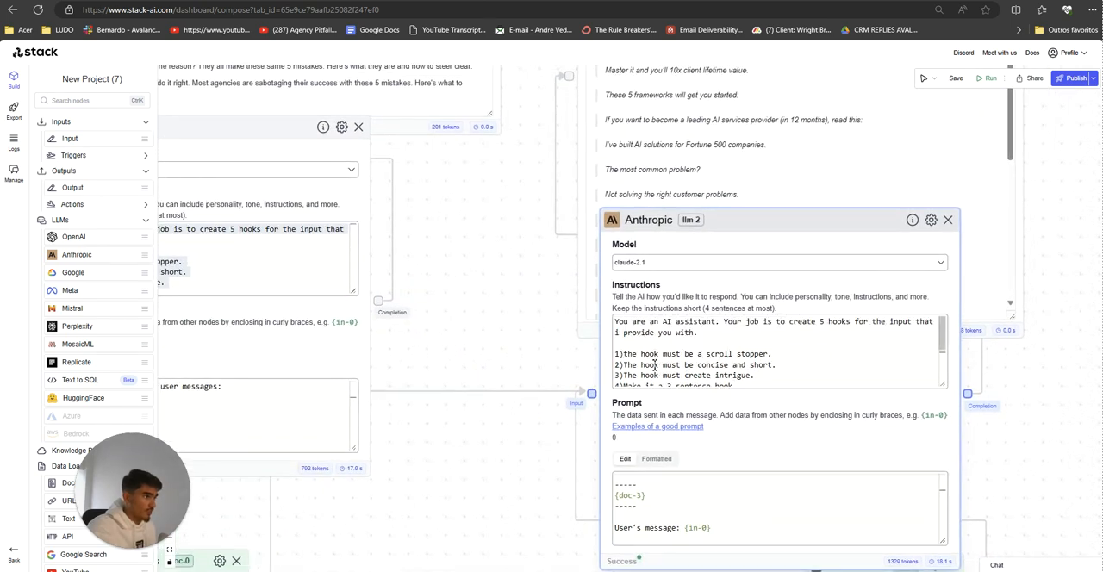
{"action": "left_click_drag", "start_coordinate": [699, 333], "coordinate": [646, 385]}
{"action": "left_click", "coordinate": [617, 354]}
{"action": "scroll", "coordinate": [616, 355], "scroll_direction": "down", "scroll_amount": 1}
{"action": "left_click", "coordinate": [647, 386]}
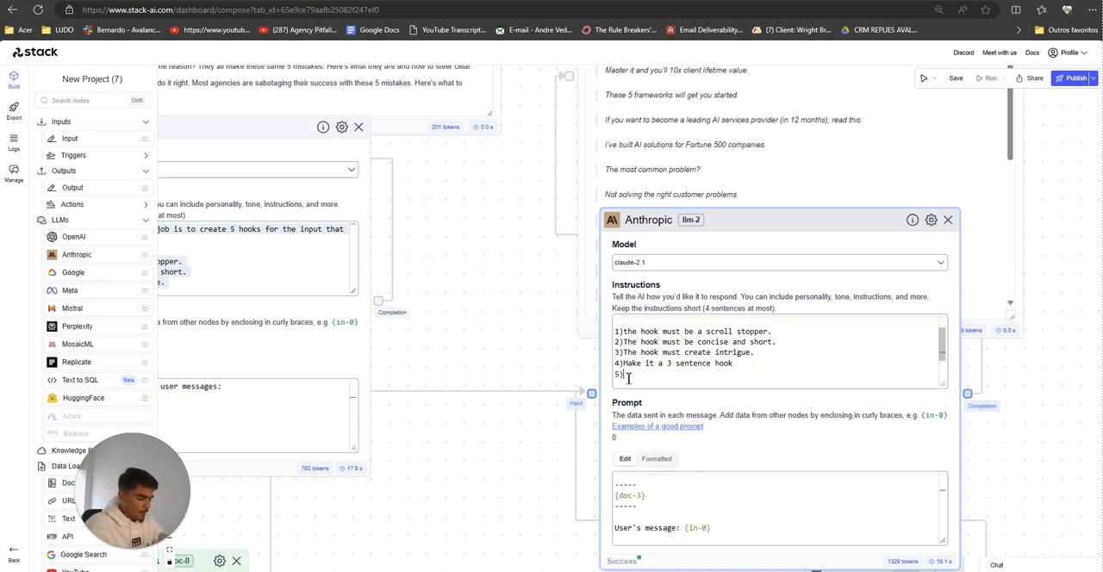
{"action": "type", "text": "P"}
{"action": "type", "text": "orm"}
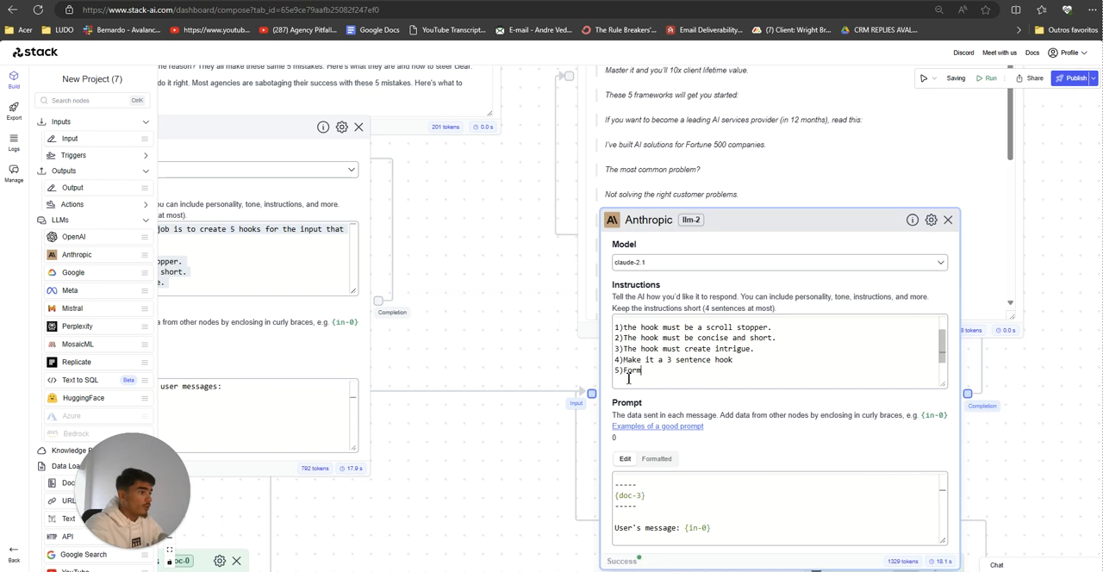
{"action": "type", "text": "at each output"}
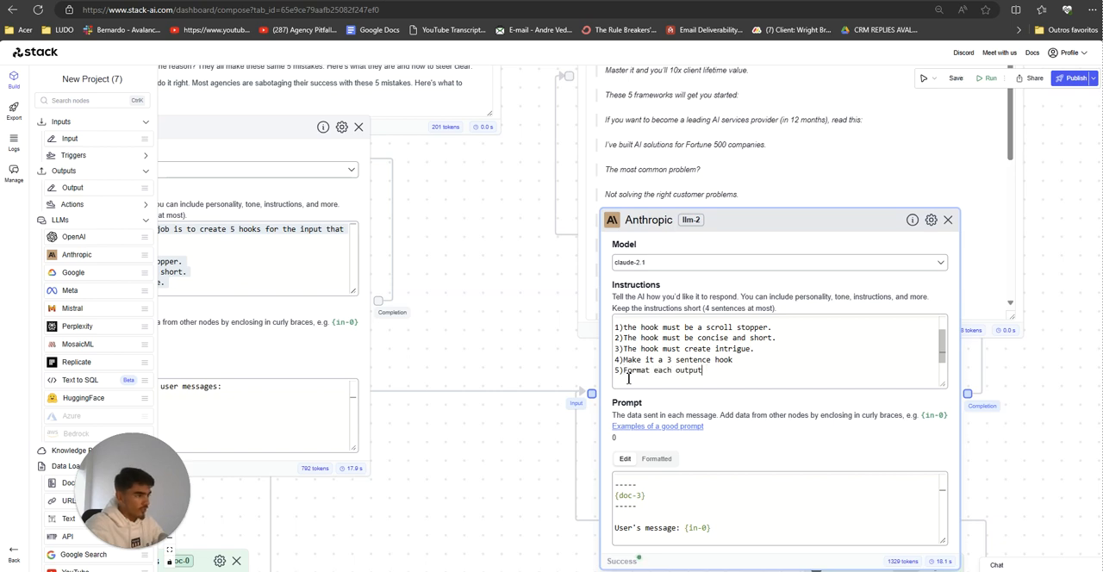
{"action": "key", "text": "BackSpace"}
{"action": "key", "text": "BackSpace"}
{"action": "key", "text": "BackSpace"}
{"action": "key", "text": "BackSpace"}
{"action": "key", "text": "BackSpace"}
{"action": "key", "text": "BackSpace"}
{"action": "key", "text": "BackSpace"}
{"action": "key", "text": "BackSpace"}
{"action": "key", "text": "BackSpace"}
{"action": "key", "text": "BackSpace"}
{"action": "key", "text": "BackSpace"}
{"action": "key", "text": "BackSpace"}
{"action": "key", "text": "BackSpace"}
{"action": "key", "text": "BackSpace"}
{"action": "key", "text": "BackSpace"}
{"action": "key", "text": "BackSpace"}
{"action": "key", "text": "BackSpace"}
{"action": "key", "text": "BackSpace"}
Step: Write rule 5 in the llm-2 instructions as "Separate each output in a new line and number the outputs so it~s easy to look at."
{"action": "type", "text": "Separa"}
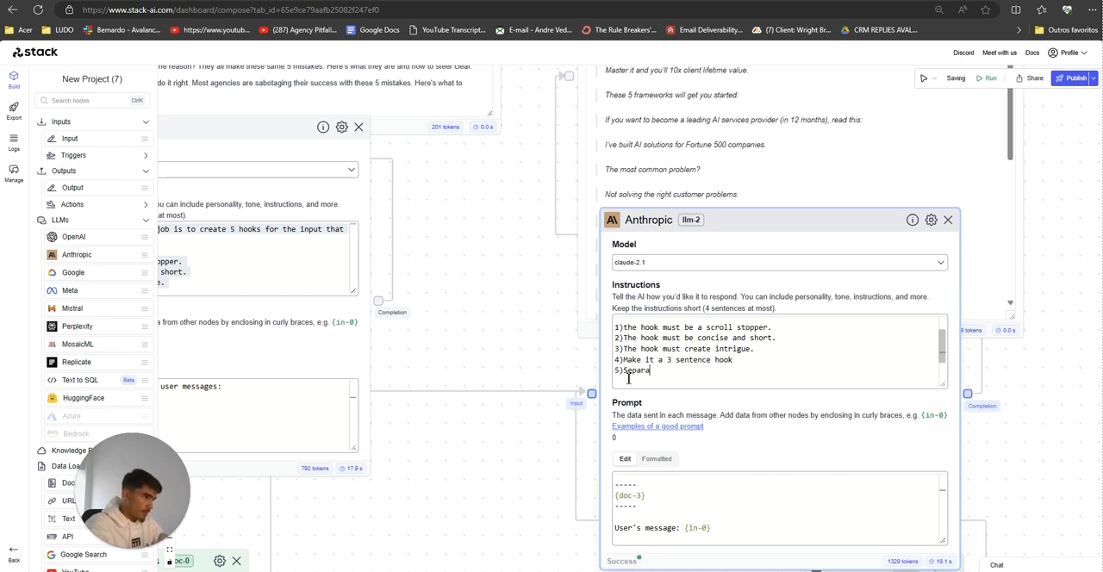
{"action": "type", "text": "te each output in a new line and n"}
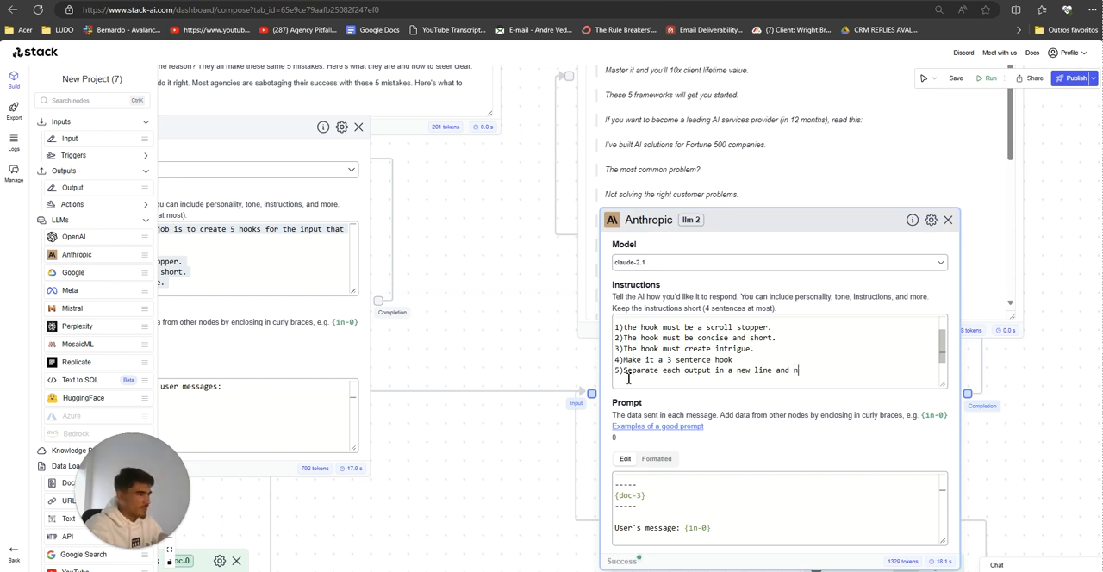
{"action": "type", "text": "tputs"}
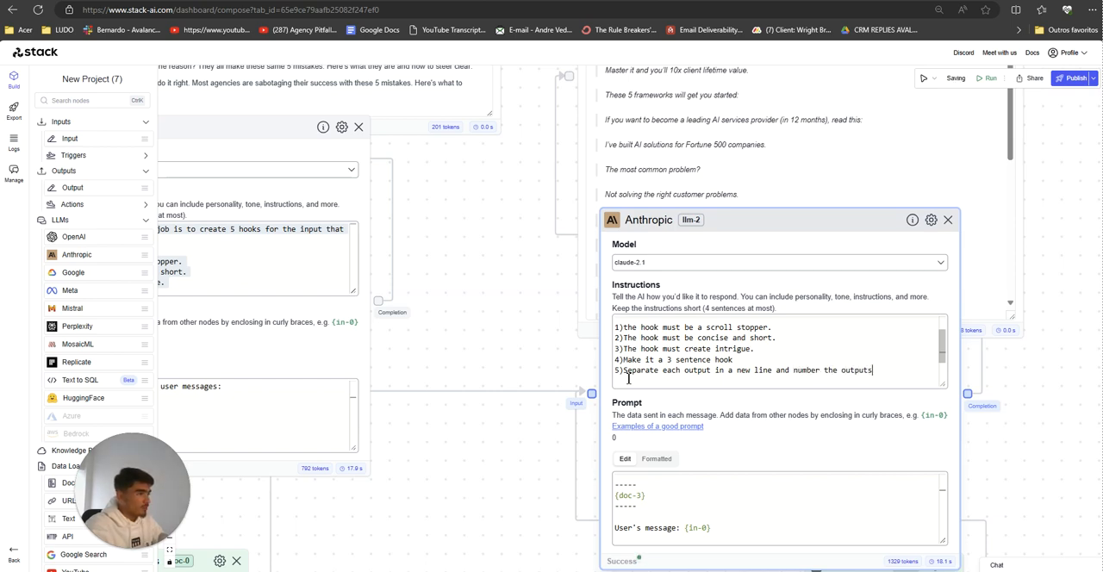
{"action": "type", "text": " so it~s ea"}
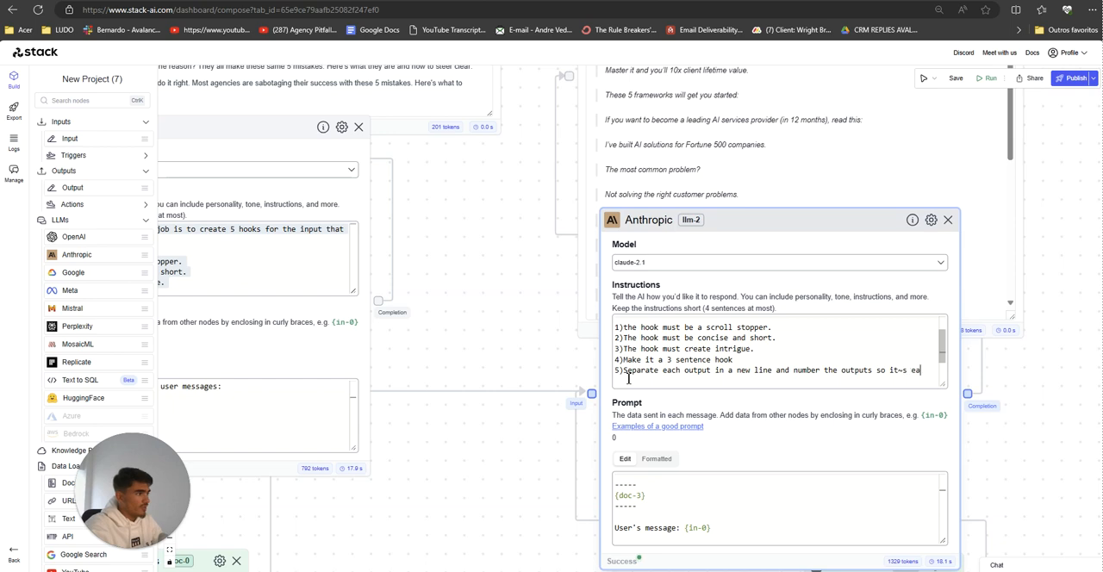
{"action": "type", "text": "sy to look at."}
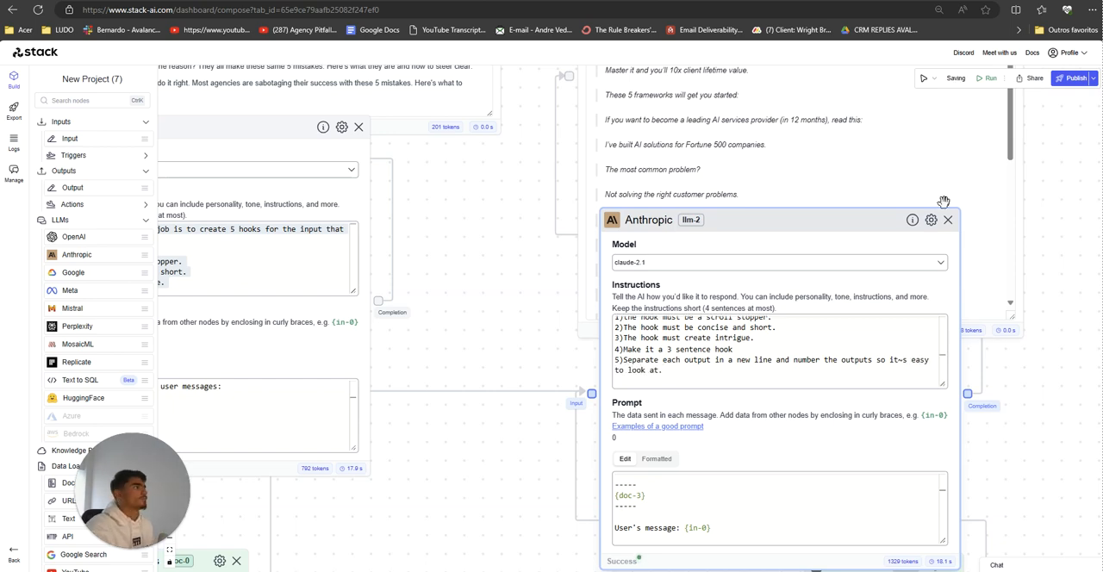
Step: Run the workflow again with the llm-2 formatting rule added
{"action": "scroll", "coordinate": [1031, 245], "scroll_direction": "down", "scroll_amount": 2}
{"action": "left_click_drag", "start_coordinate": [619, 262], "coordinate": [631, 283]}
{"action": "left_click", "coordinate": [986, 79]}
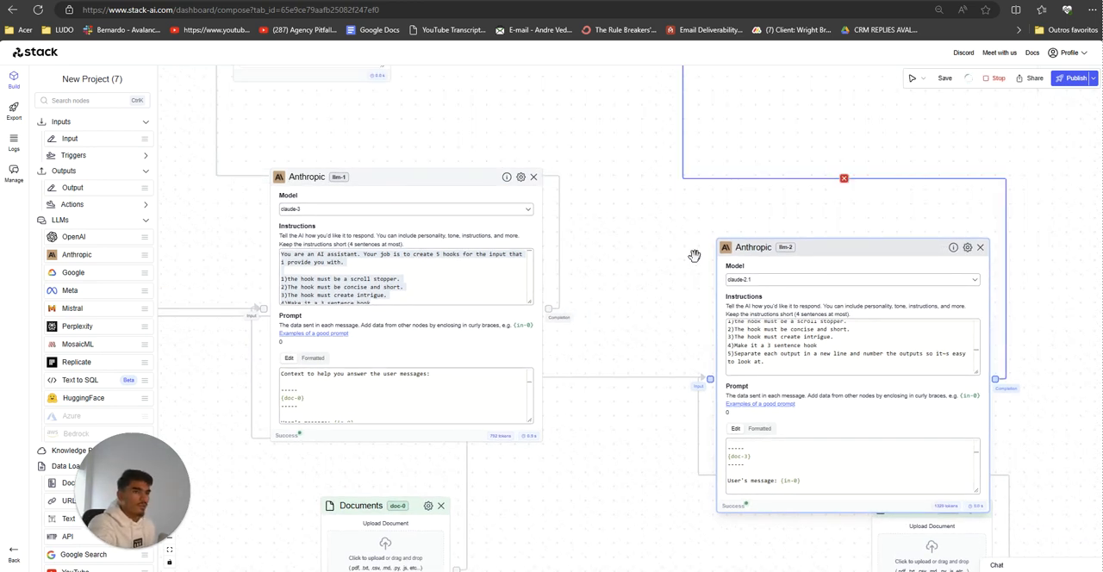
Step: Follow the run and examine the numbered hooks produced in the Output nodes of both Anthropic models
{"action": "scroll", "coordinate": [686, 263], "scroll_direction": "down", "scroll_amount": 3}
{"action": "left_click_drag", "start_coordinate": [680, 262], "coordinate": [664, 288]}
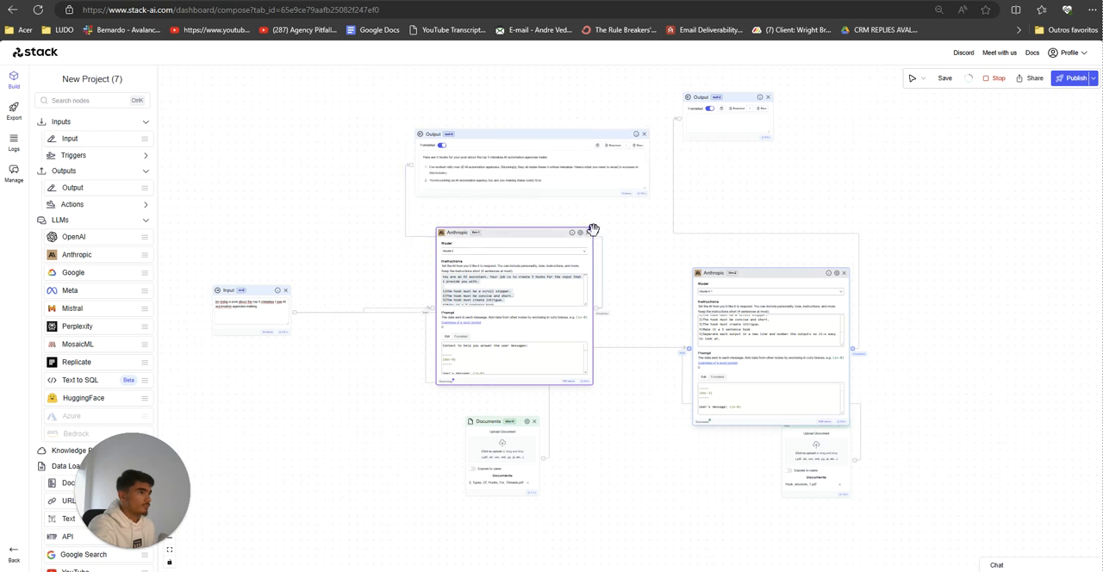
{"action": "scroll", "coordinate": [603, 421], "scroll_direction": "up", "scroll_amount": 2}
{"action": "scroll", "coordinate": [606, 423], "scroll_direction": "up", "scroll_amount": 2}
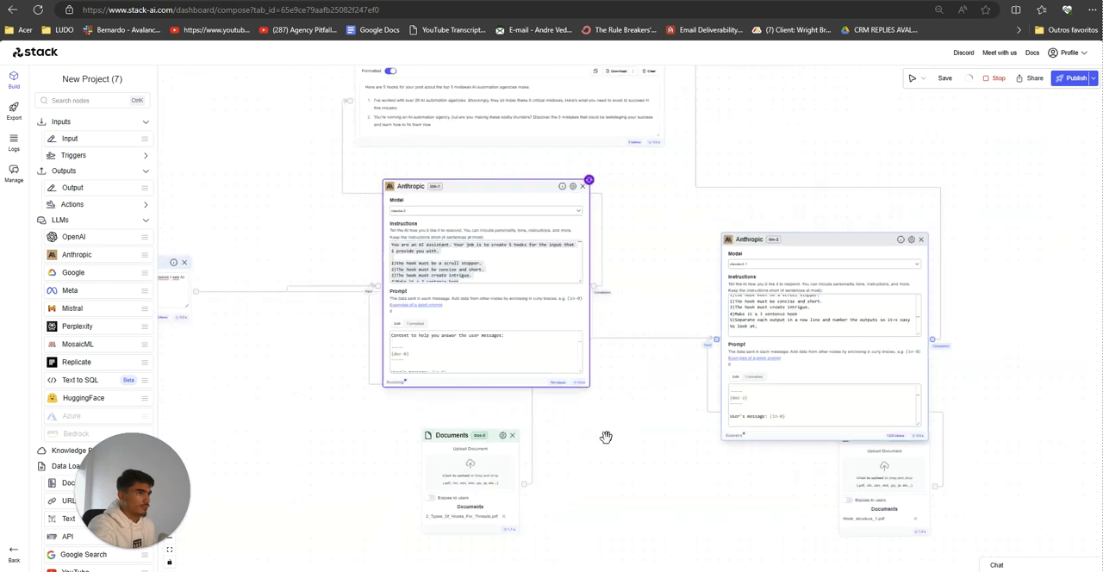
{"action": "scroll", "coordinate": [607, 441], "scroll_direction": "up", "scroll_amount": 2}
{"action": "left_click_drag", "start_coordinate": [610, 450], "coordinate": [577, 493]}
{"action": "scroll", "coordinate": [626, 524], "scroll_direction": "down", "scroll_amount": 2}
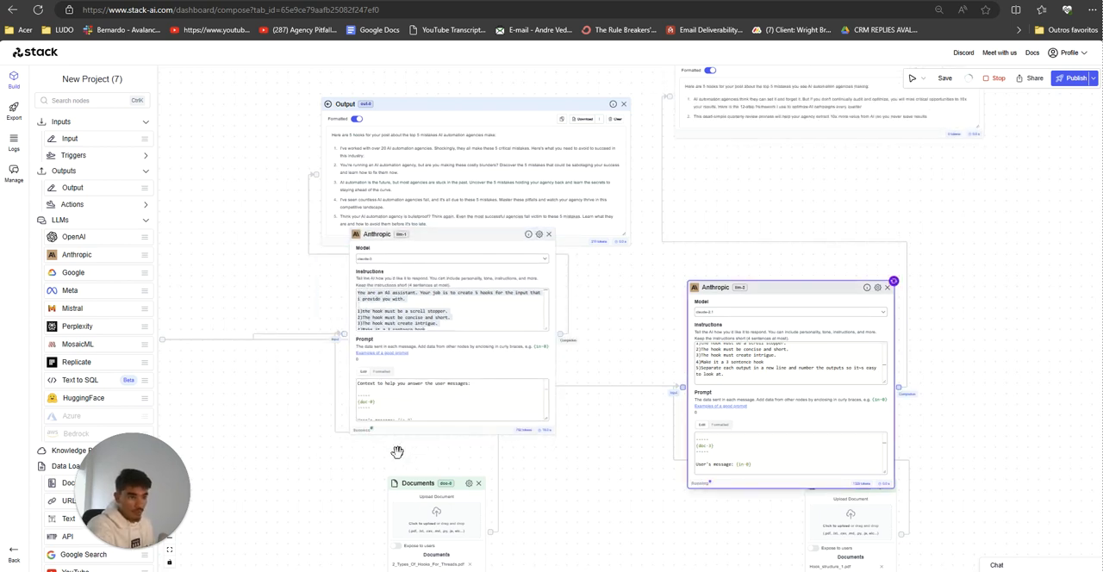
{"action": "left_click_drag", "start_coordinate": [647, 452], "coordinate": [481, 467]}
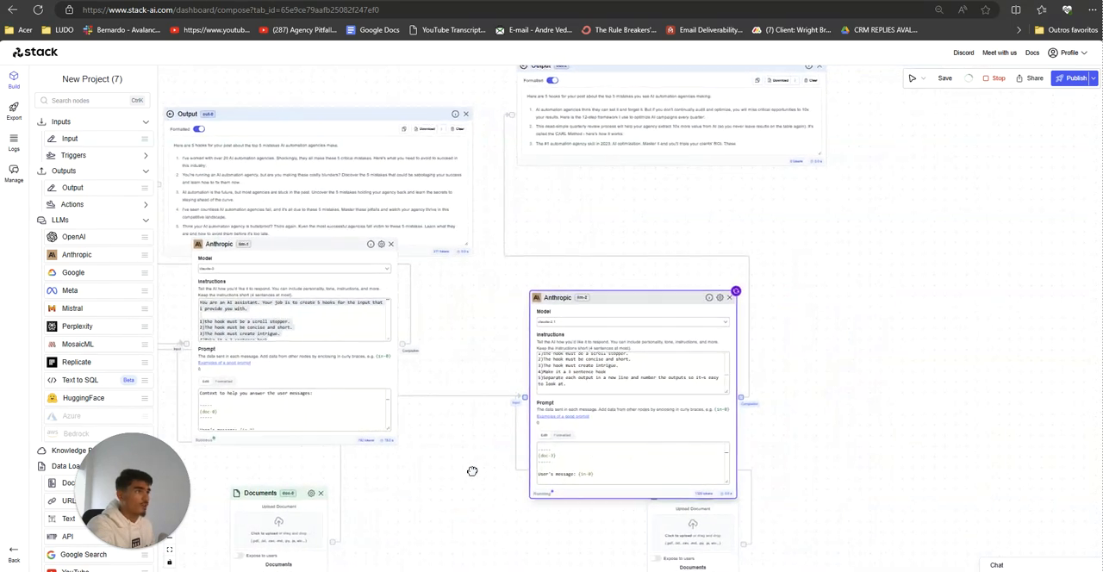
{"action": "scroll", "coordinate": [546, 261], "scroll_direction": "up", "scroll_amount": 1}
{"action": "left_click_drag", "start_coordinate": [547, 249], "coordinate": [532, 291]}
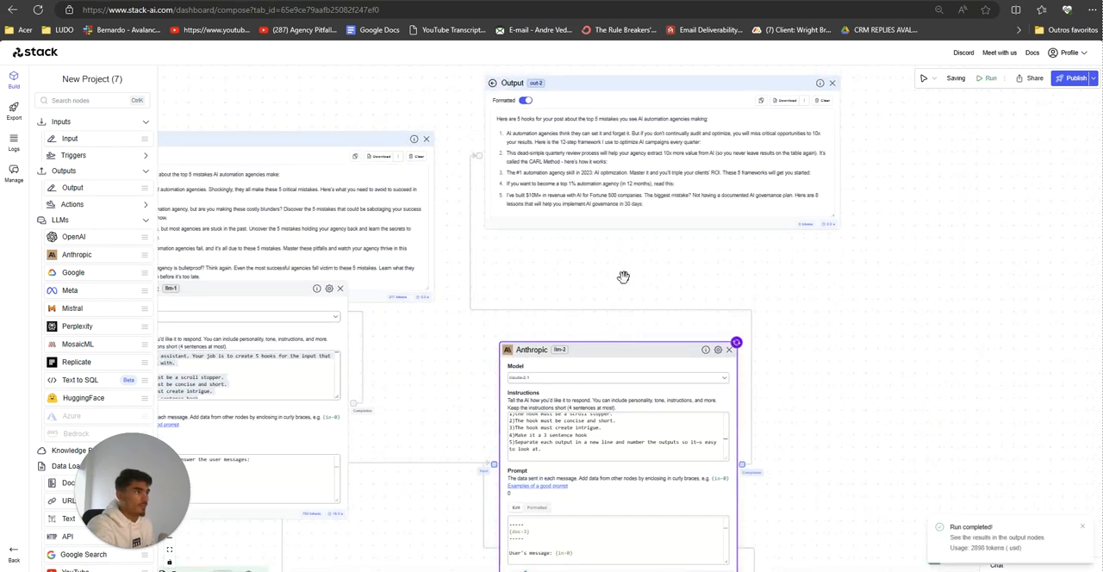
{"action": "left_click_drag", "start_coordinate": [617, 288], "coordinate": [620, 222]}
{"action": "scroll", "coordinate": [879, 345], "scroll_direction": "down", "scroll_amount": 2}
{"action": "left_click_drag", "start_coordinate": [881, 340], "coordinate": [925, 273]}
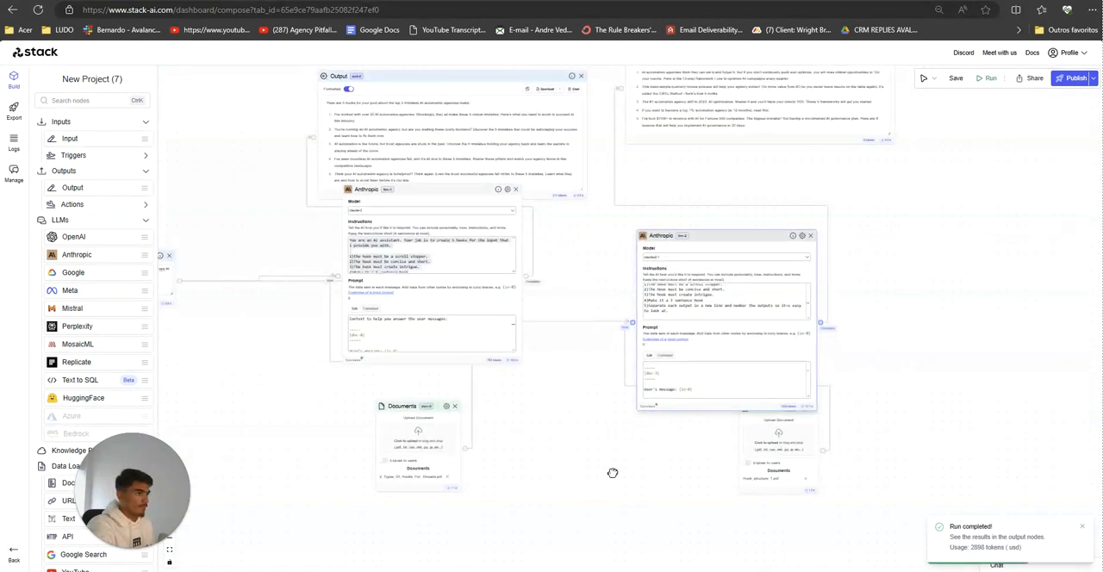
{"action": "scroll", "coordinate": [609, 471], "scroll_direction": "down", "scroll_amount": 1}
{"action": "left_click_drag", "start_coordinate": [603, 472], "coordinate": [643, 477]}
Step: Move the Input node closer to the llm-1 Anthropic node, and shift llm-1 and its Documents node down to uncover the Output node
{"action": "left_click_drag", "start_coordinate": [234, 302], "coordinate": [271, 308]}
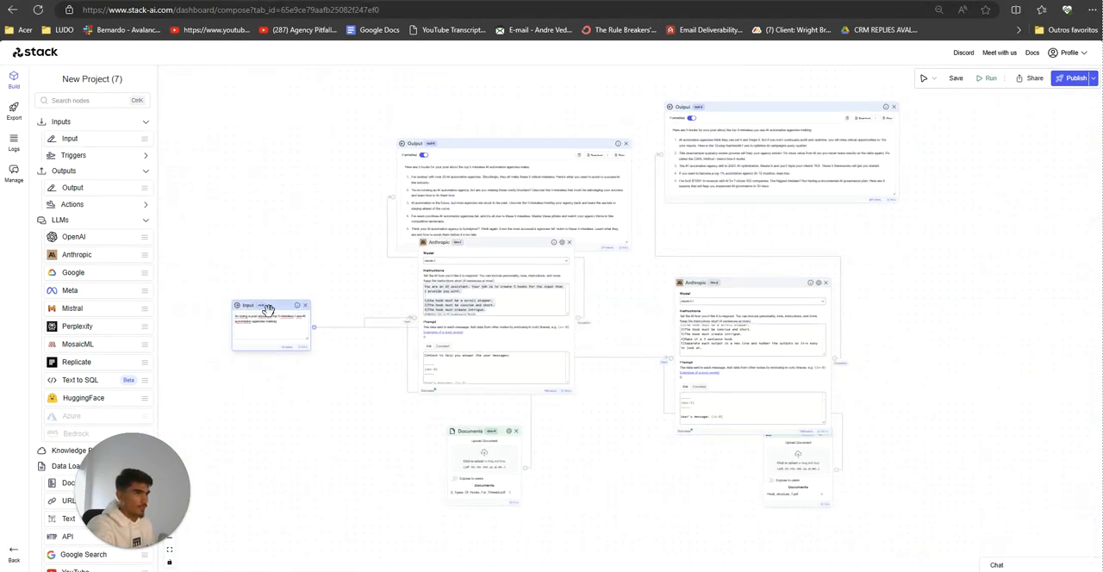
{"action": "left_click_drag", "start_coordinate": [472, 257], "coordinate": [474, 281]}
{"action": "left_click_drag", "start_coordinate": [479, 431], "coordinate": [474, 451]}
{"action": "mouse_move", "coordinate": [953, 102]}
{"action": "left_mouse_down"}
{"action": "mouse_move", "coordinate": [916, 136]}
{"action": "mouse_move", "coordinate": [946, 92]}
{"action": "left_mouse_up"}
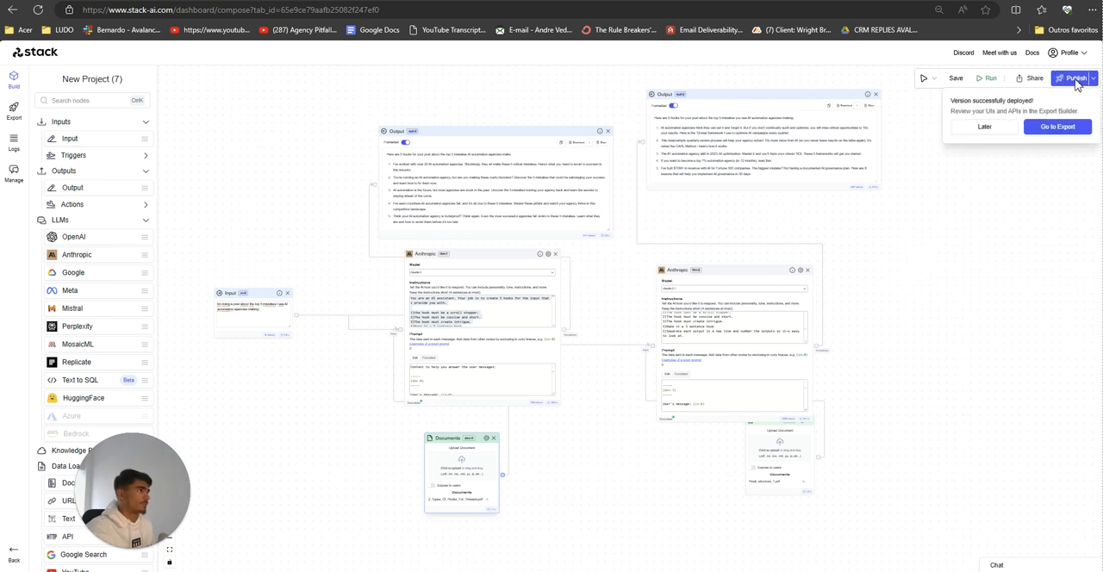
Step: Publish the workflow, go to its export page and preview the shareable chat interface
{"action": "left_click", "coordinate": [1059, 128]}
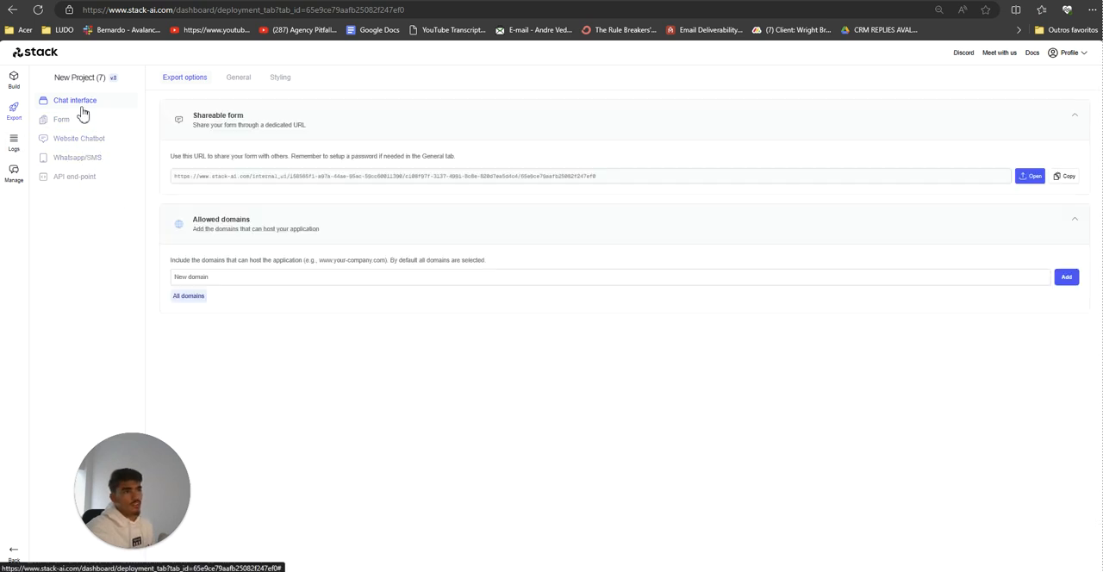
{"action": "left_click", "coordinate": [1031, 176]}
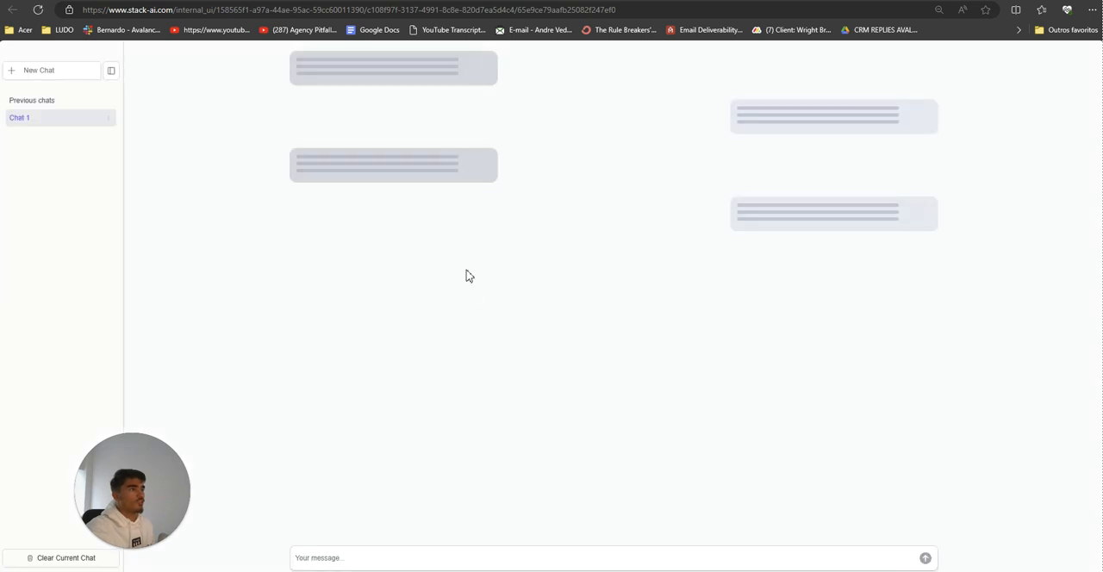
{"action": "key", "text": "ctrl+shift+Tab"}
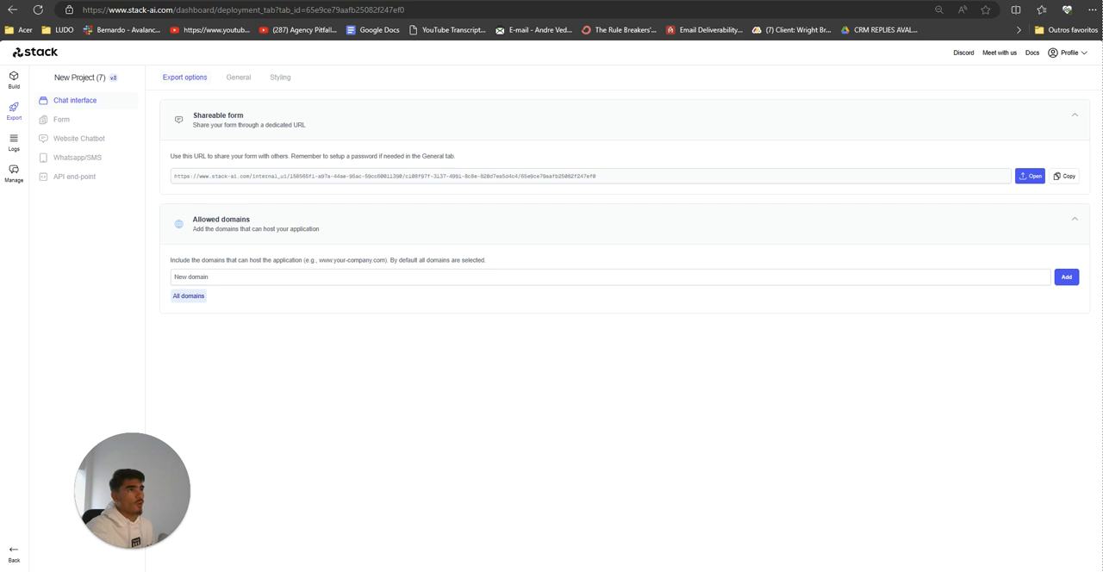
Step: Switch the export type to Form and set the interface name to Hooks in its general settings
{"action": "left_click", "coordinate": [62, 119]}
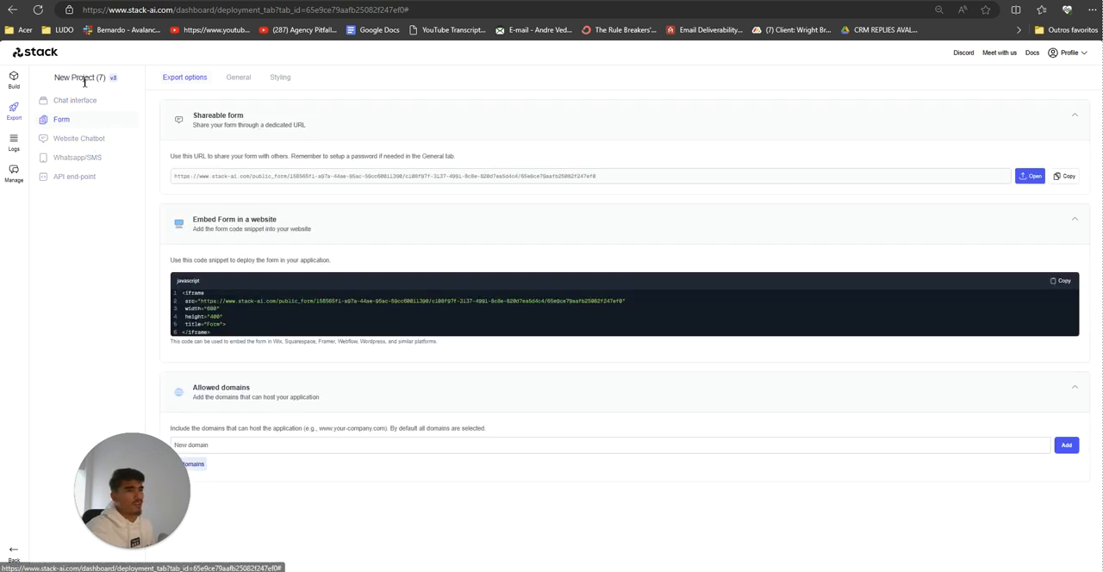
{"action": "triple_click", "coordinate": [84, 81]}
{"action": "double_click", "coordinate": [81, 80]}
{"action": "left_click_drag", "start_coordinate": [69, 78], "coordinate": [63, 77]}
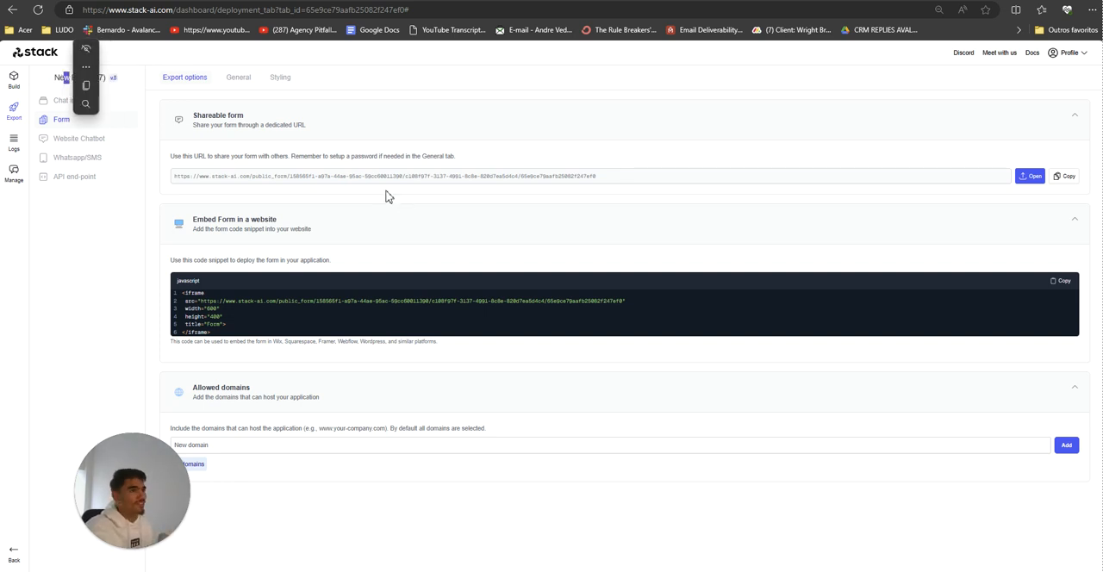
{"action": "left_click", "coordinate": [239, 78]}
{"action": "triple_click", "coordinate": [225, 185]}
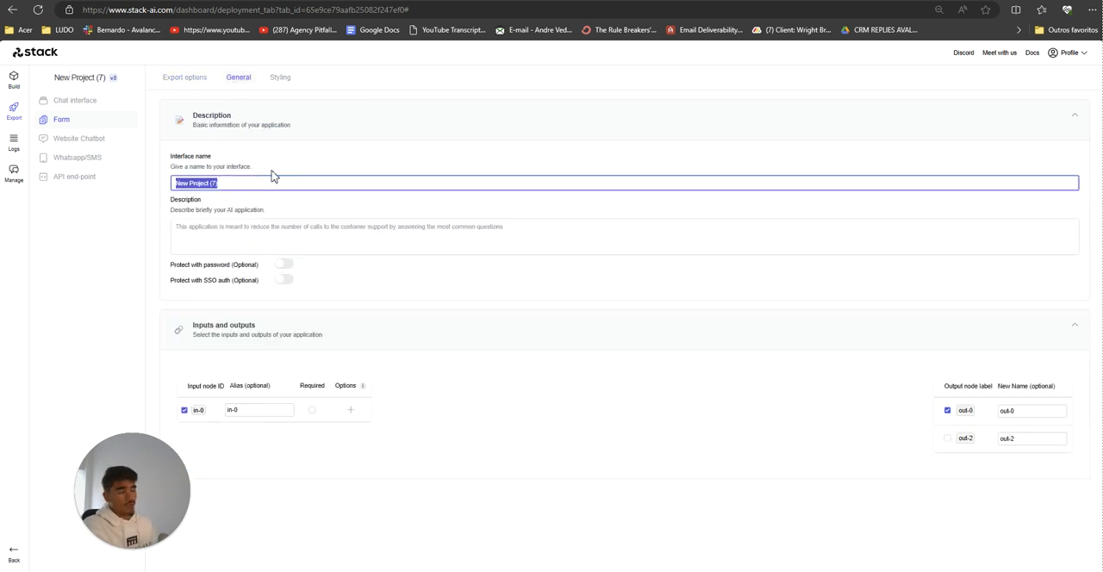
{"action": "type", "text": "Hooks"}
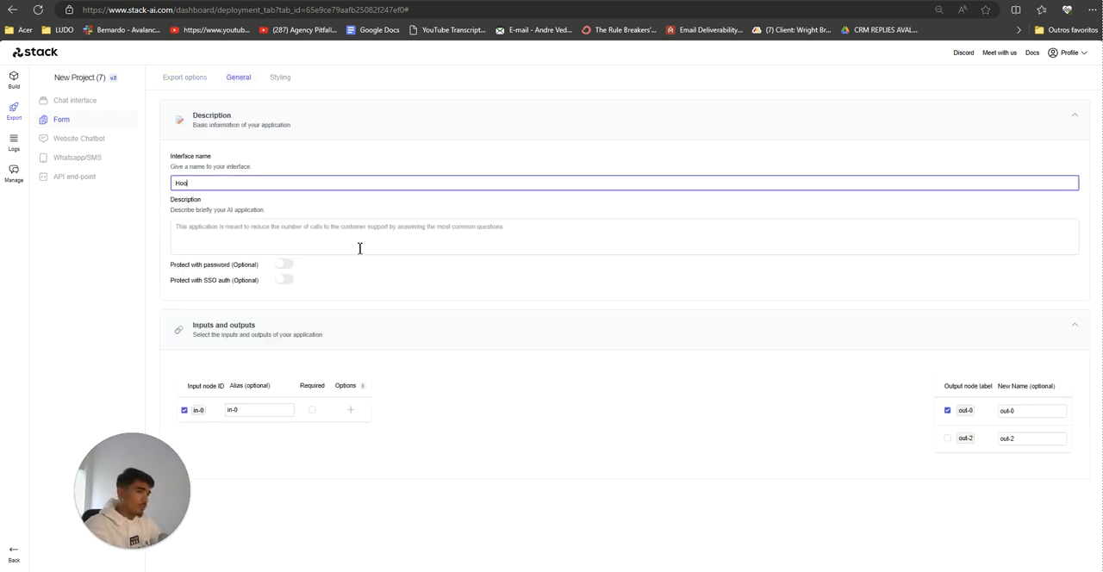
Step: Describe the form as "This application creates hooks for inputs."
{"action": "left_click", "coordinate": [361, 248]}
{"action": "type", "text": "This application creates hooks for"}
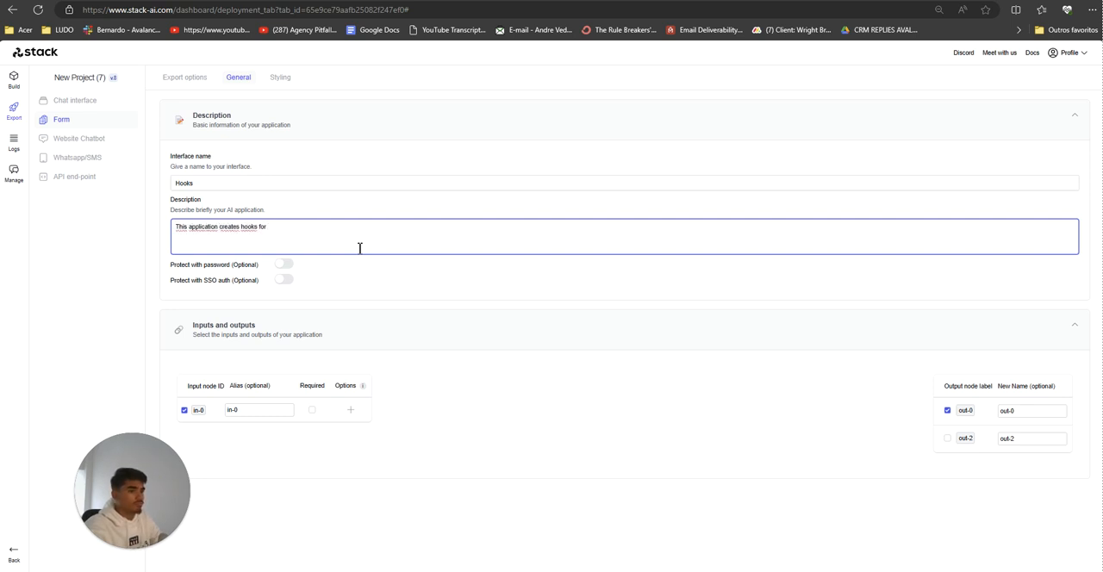
{"action": "type", "text": " inputs."}
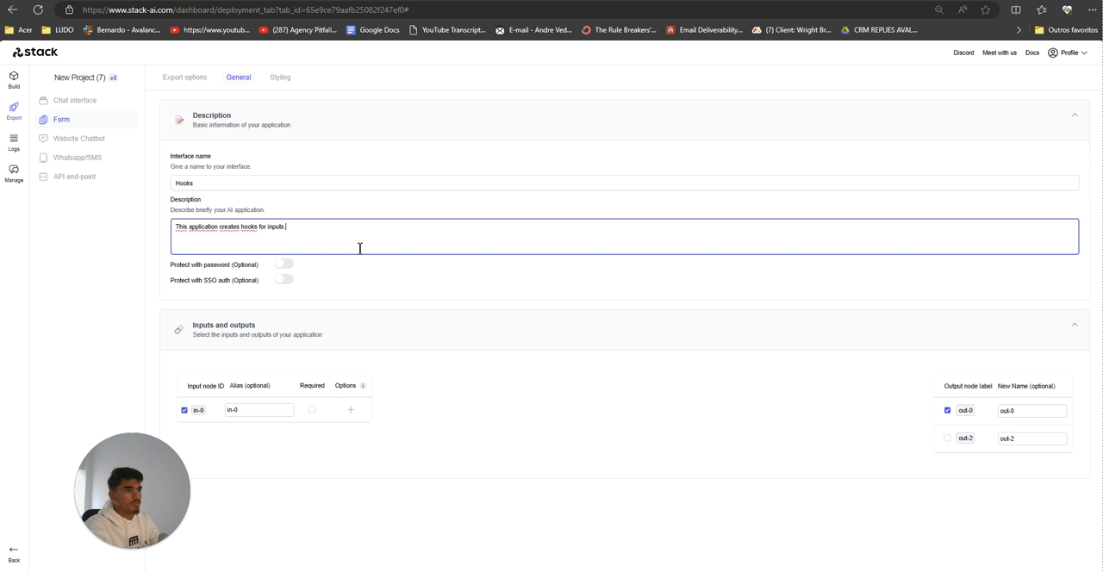
Step: Turn on password protection for the form and enter an access password
{"action": "left_click", "coordinate": [284, 263]}
{"action": "left_click", "coordinate": [238, 301]}
{"action": "type", "text": "11111"}
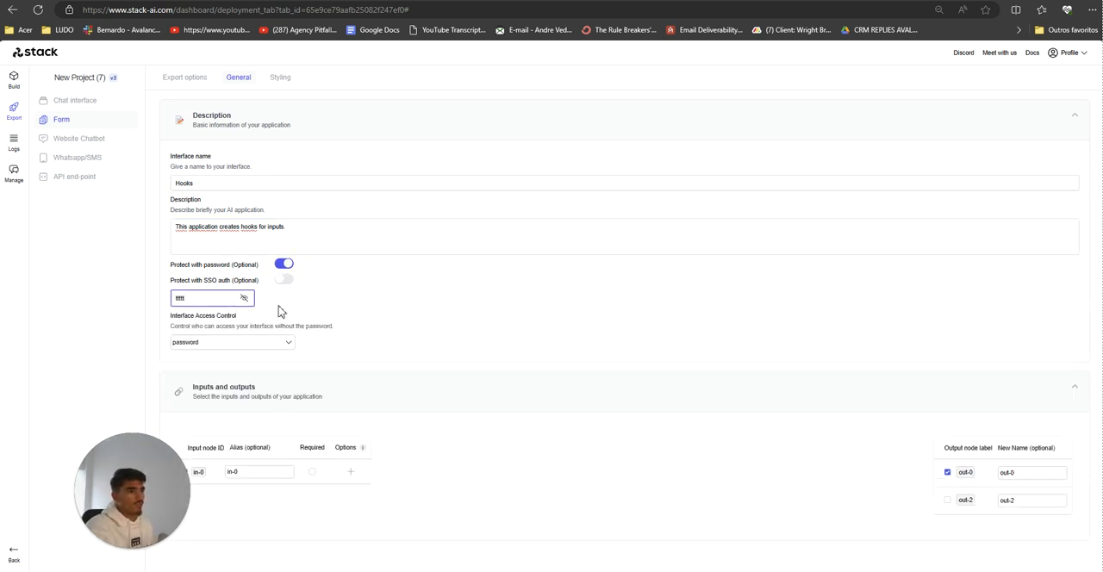
{"action": "left_click", "coordinate": [278, 312]}
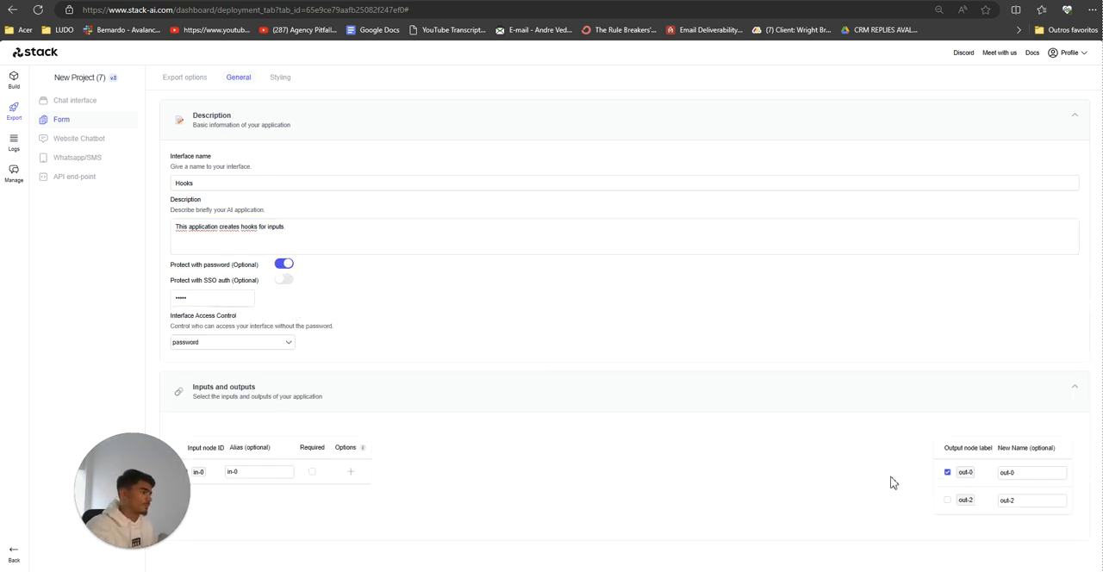
Step: Include the out-2 output in the form and open the shareable form from the export options
{"action": "left_click_drag", "start_coordinate": [150, 455], "coordinate": [632, 212]}
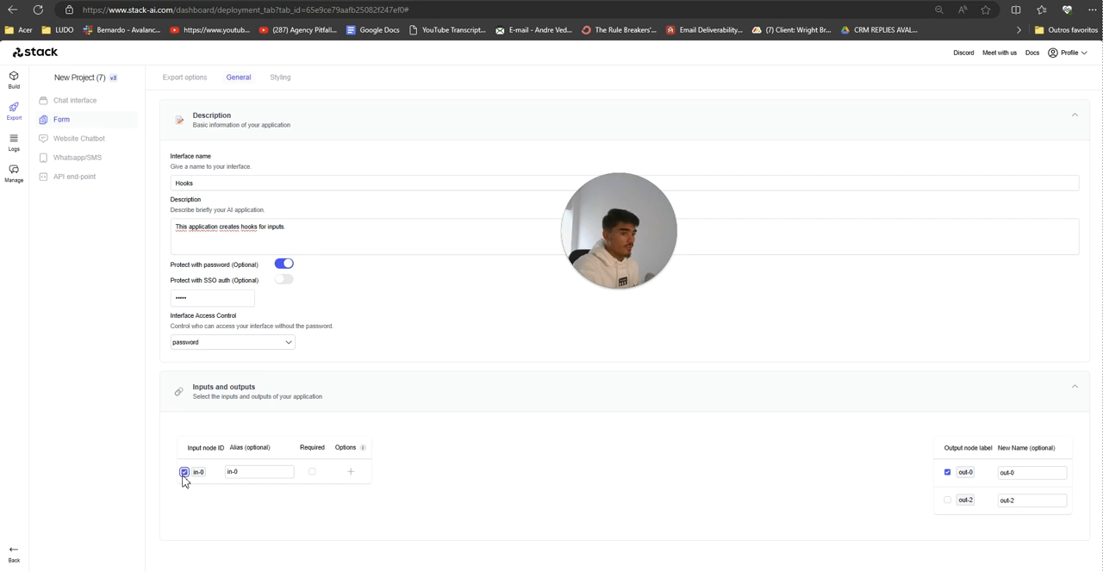
{"action": "left_click", "coordinate": [948, 500]}
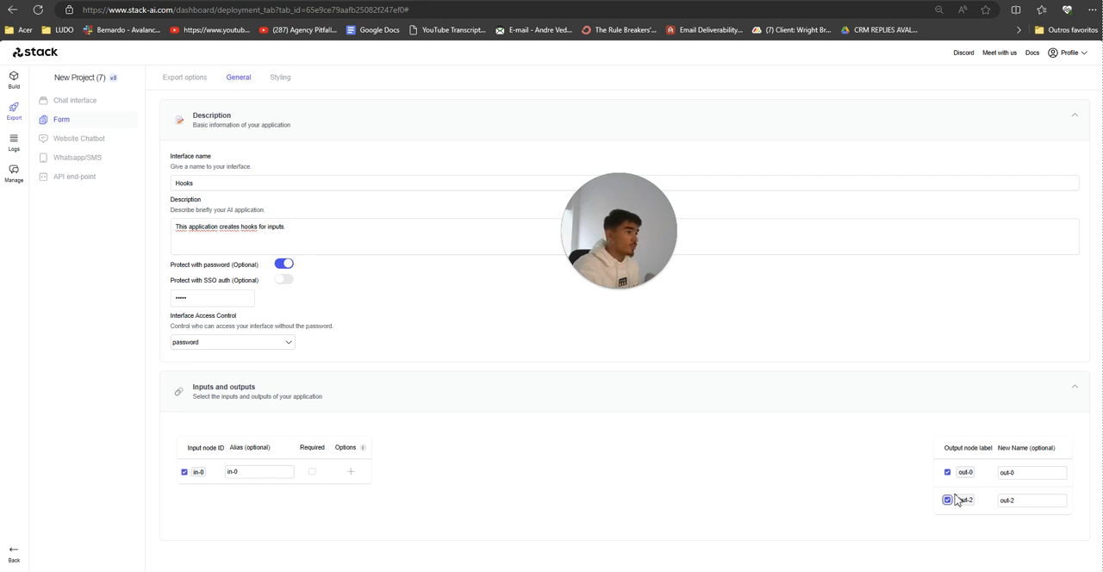
{"action": "left_click", "coordinate": [181, 78]}
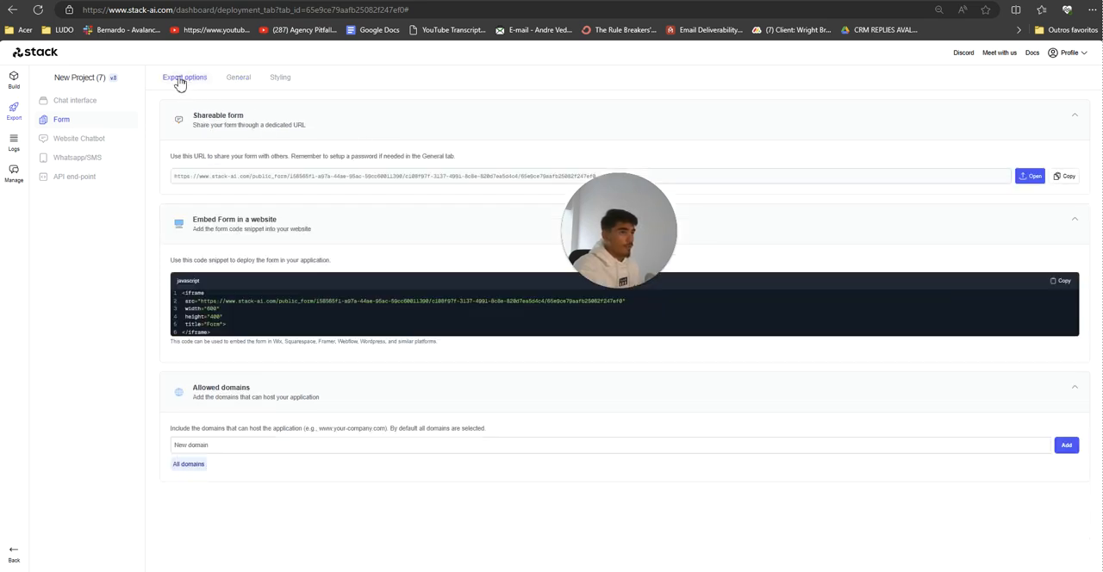
{"action": "left_click", "coordinate": [1029, 176]}
{"action": "left_click_drag", "start_coordinate": [584, 113], "coordinate": [171, 514]}
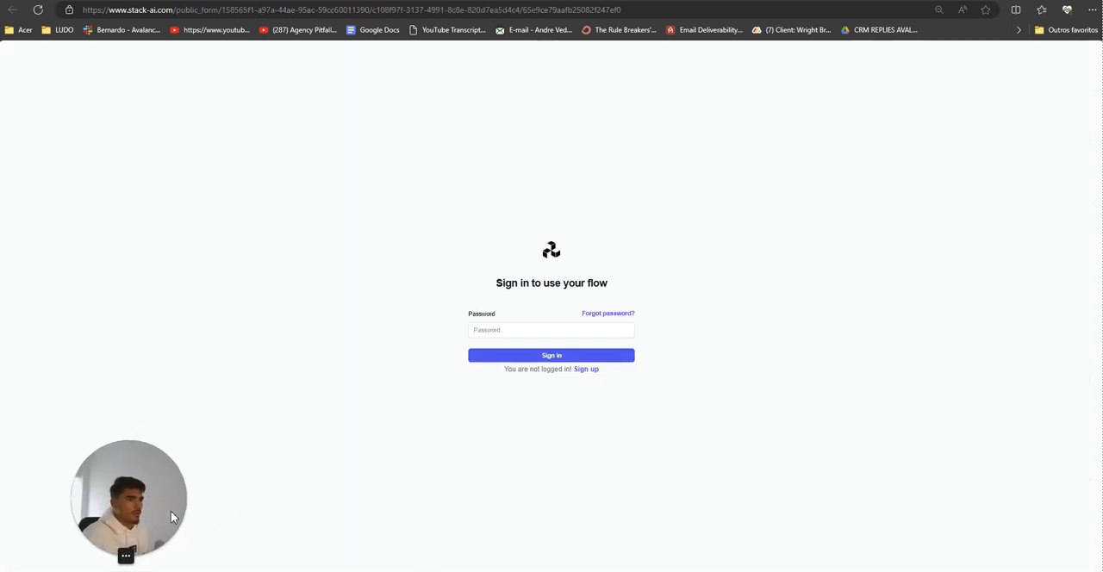
Step: Try to sign in to the shared form with the access password
{"action": "left_click", "coordinate": [528, 332]}
{"action": "type", "text": "••"}
{"action": "key", "text": "BackSpace"}
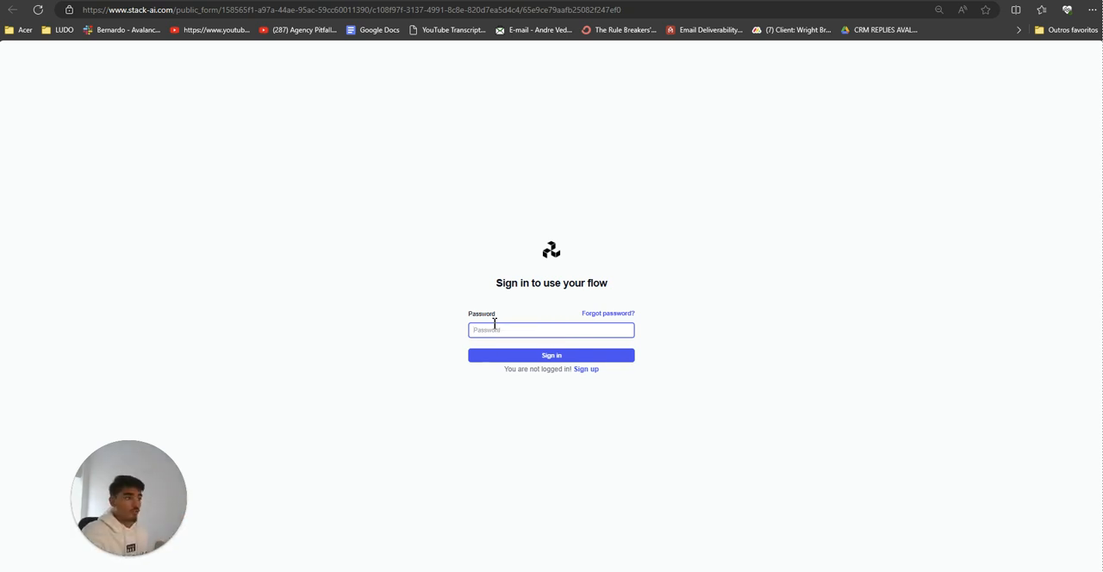
{"action": "left_click", "coordinate": [343, 263]}
{"action": "left_click", "coordinate": [512, 327]}
{"action": "type", "text": "•••"}
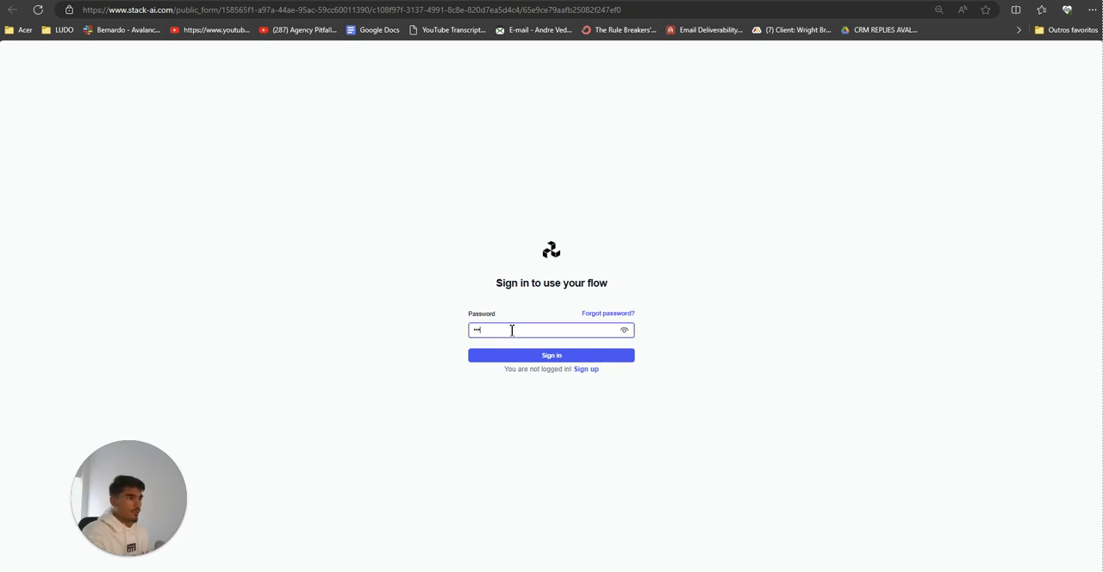
{"action": "type", "text": "•"}
{"action": "left_click", "coordinate": [512, 356]}
{"action": "left_click_drag", "start_coordinate": [499, 331], "coordinate": [221, 330]}
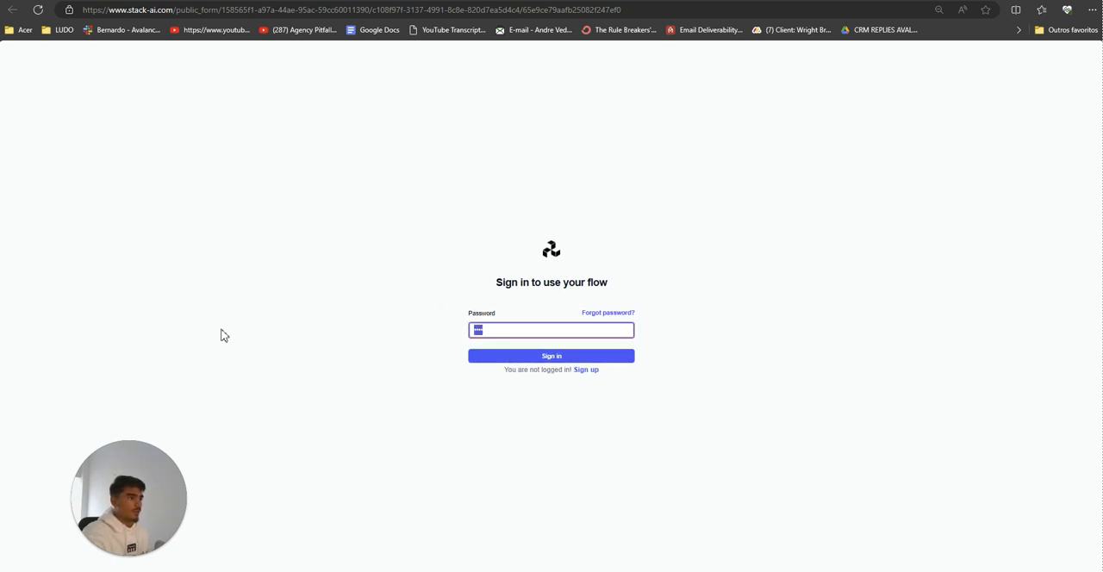
{"action": "type", "text": "•"}
{"action": "left_click", "coordinate": [489, 358]}
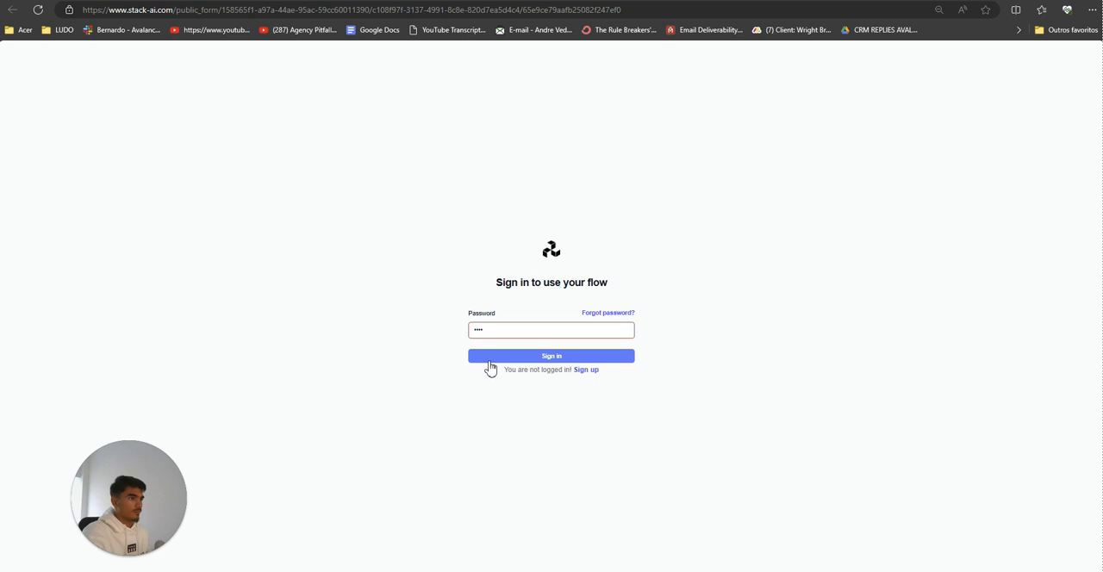
Step: Return to the form's general settings to check the access password, and go back to the export options
{"action": "left_click", "coordinate": [159, 1]}
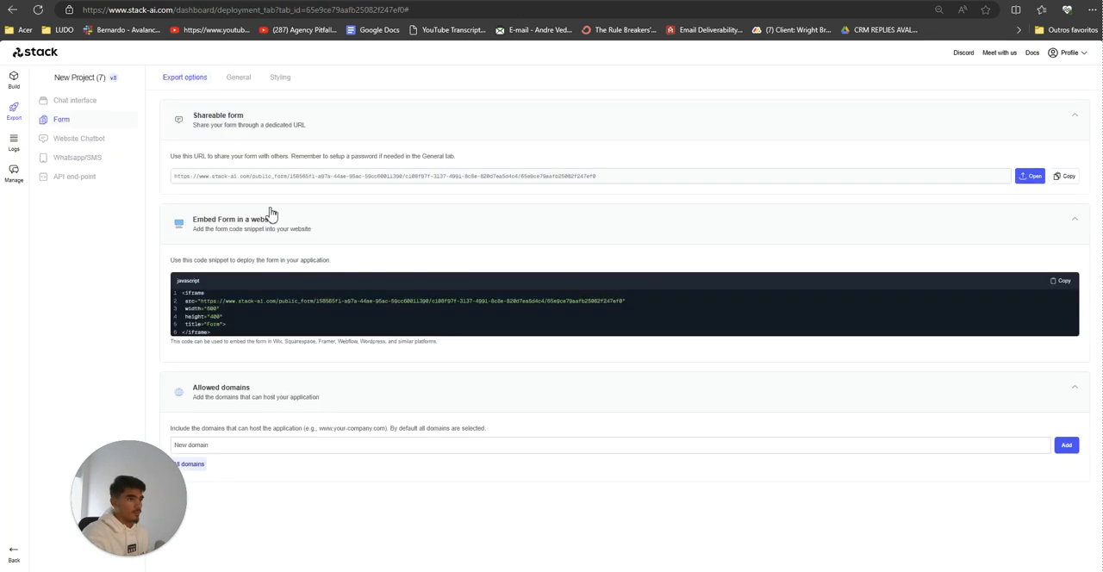
{"action": "left_click", "coordinate": [238, 76]}
{"action": "left_click", "coordinate": [243, 301]}
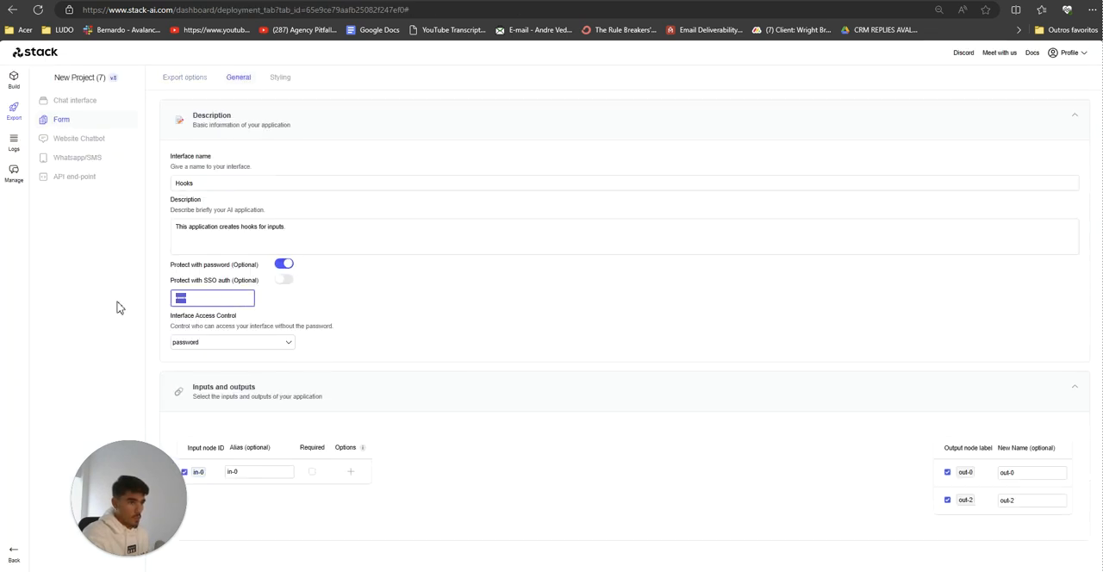
{"action": "left_click", "coordinate": [184, 78]}
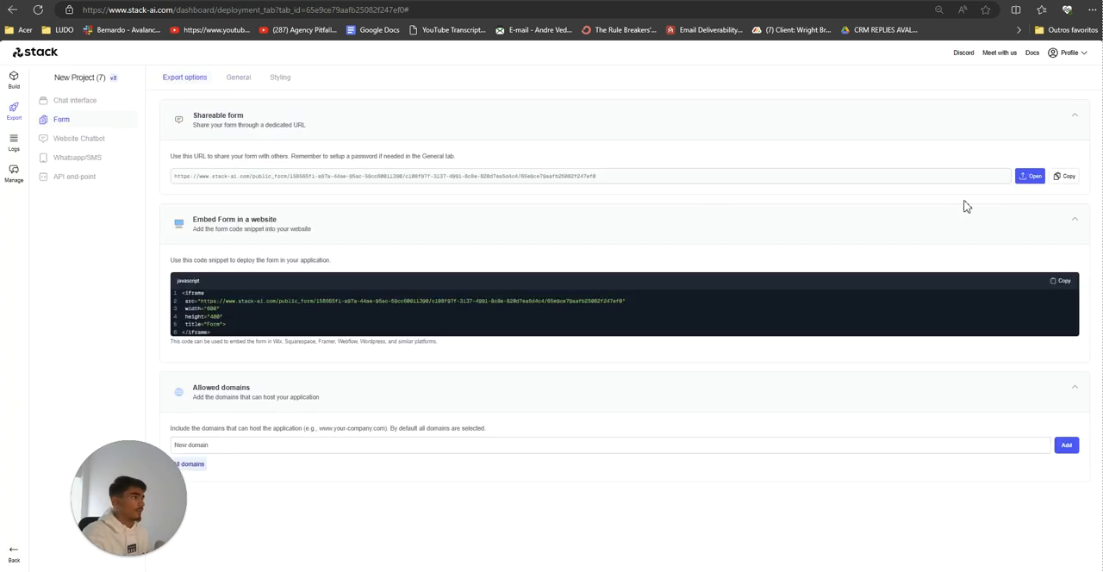
Step: Return to the form's sign-in page, enter the access password and sign in to view the Hooks form
{"action": "left_click", "coordinate": [395, 1]}
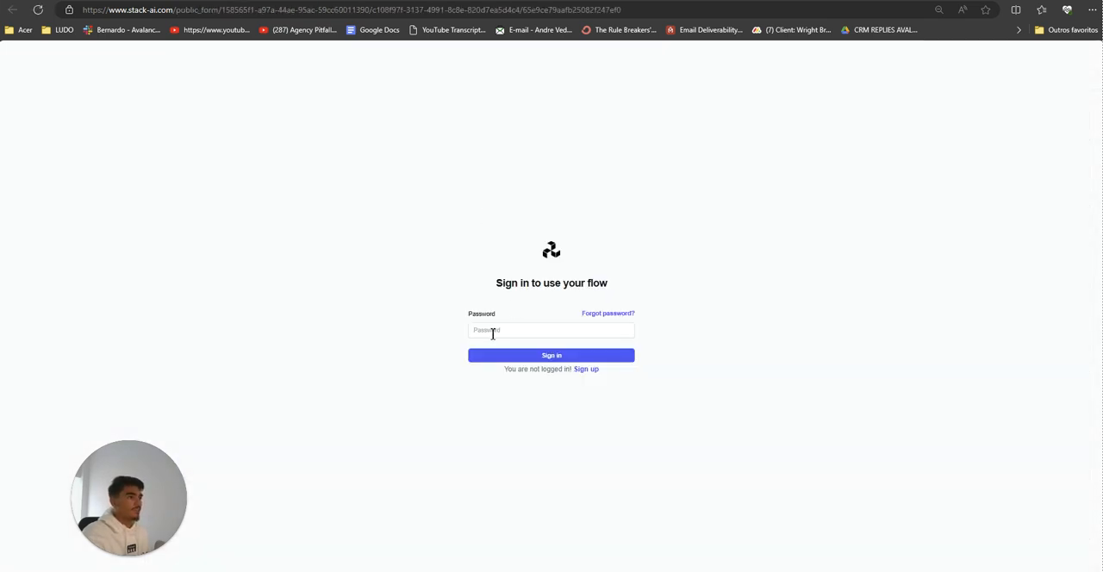
{"action": "left_click", "coordinate": [493, 331]}
{"action": "type", "text": "•••"}
{"action": "left_click", "coordinate": [505, 356]}
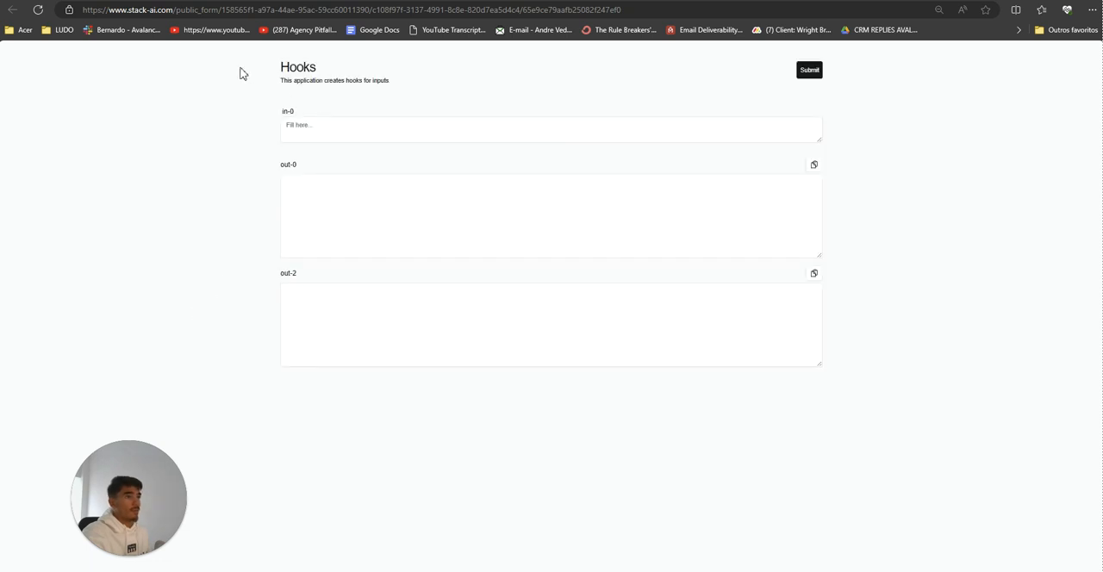
{"action": "left_click_drag", "start_coordinate": [241, 68], "coordinate": [893, 418]}
{"action": "left_click", "coordinate": [893, 418]}
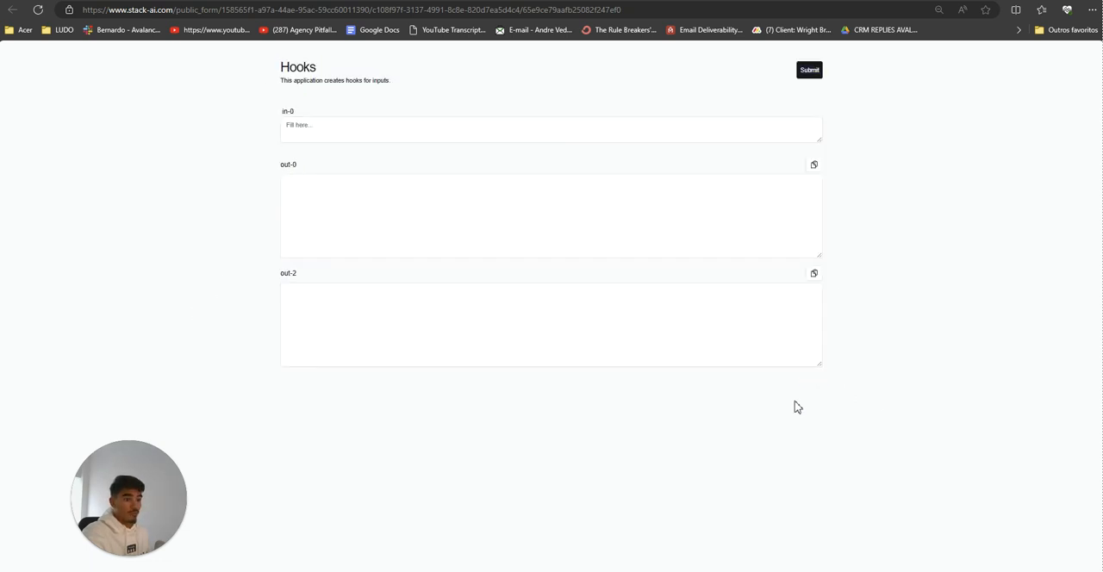
Step: Go back to the Stack AI dashboard and reopen New Project (7) in the workflow builder
{"action": "left_click", "coordinate": [259, 1]}
{"action": "left_click", "coordinate": [53, 57]}
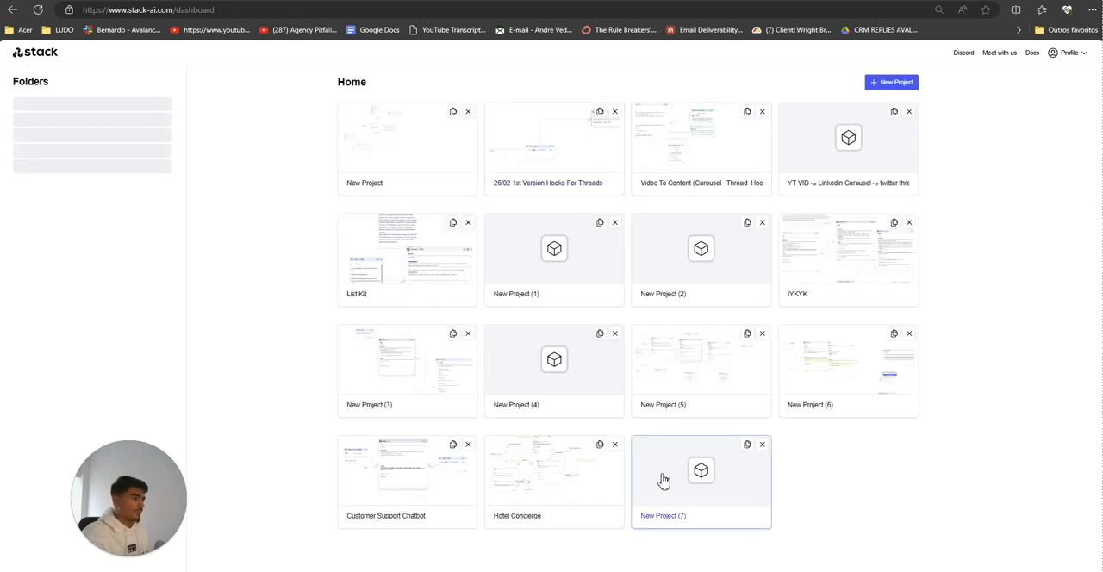
{"action": "left_click", "coordinate": [685, 494]}
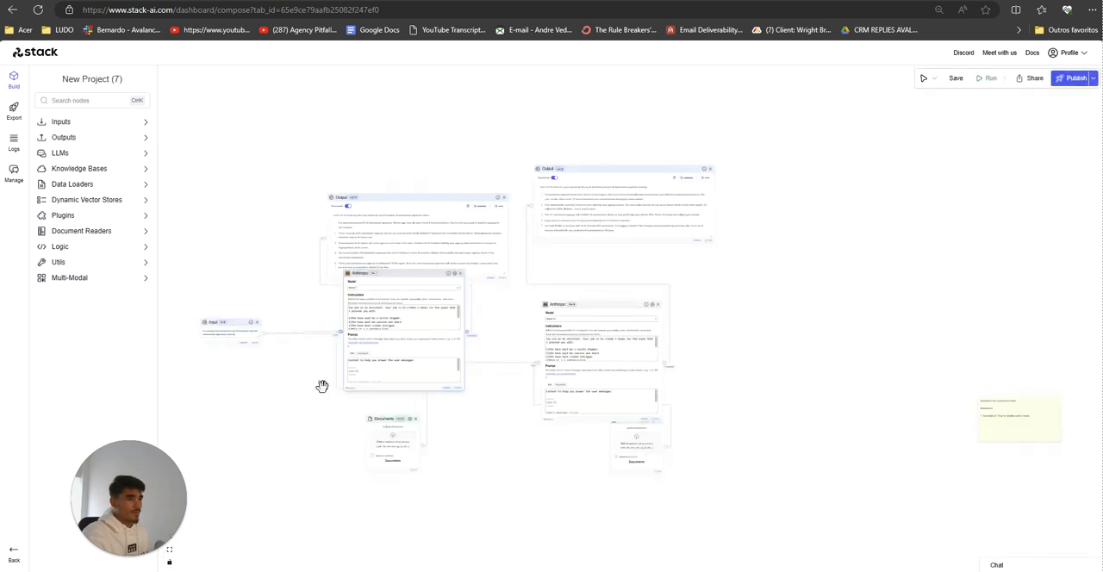
Step: Select and copy the whole post text in the workflow's Input node
{"action": "left_click_drag", "start_coordinate": [300, 398], "coordinate": [397, 426]}
{"action": "scroll", "coordinate": [357, 407], "scroll_direction": "up", "scroll_amount": 7}
{"action": "scroll", "coordinate": [358, 407], "scroll_direction": "up", "scroll_amount": 3}
{"action": "left_click_drag", "start_coordinate": [332, 380], "coordinate": [426, 437]}
{"action": "scroll", "coordinate": [424, 437], "scroll_direction": "down", "scroll_amount": 2}
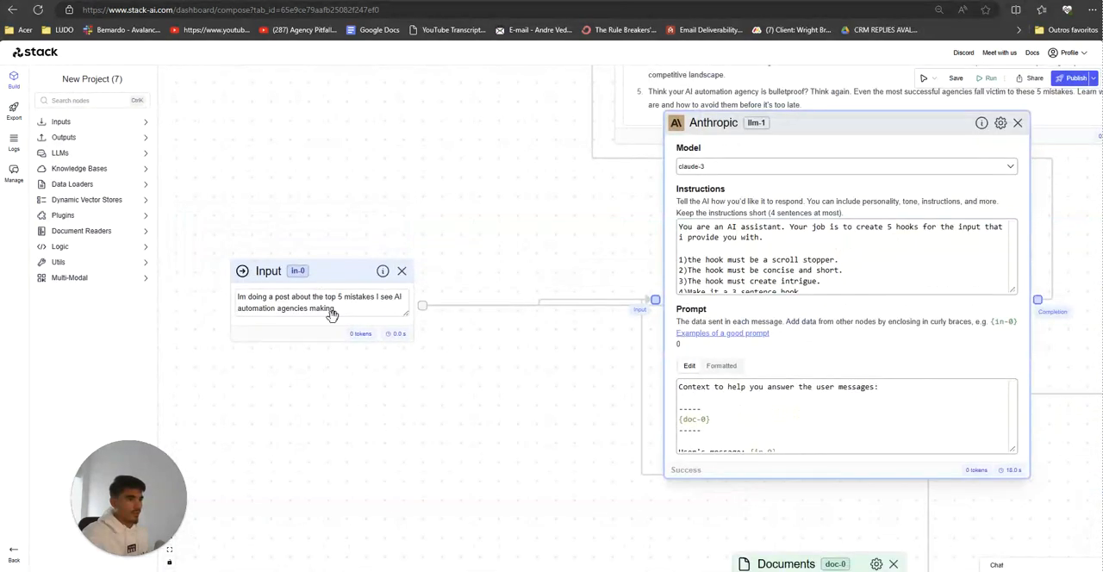
{"action": "left_click_drag", "start_coordinate": [344, 308], "coordinate": [121, 254]}
{"action": "left_click", "coordinate": [336, 332]}
{"action": "left_click_drag", "start_coordinate": [345, 313], "coordinate": [170, 268]}
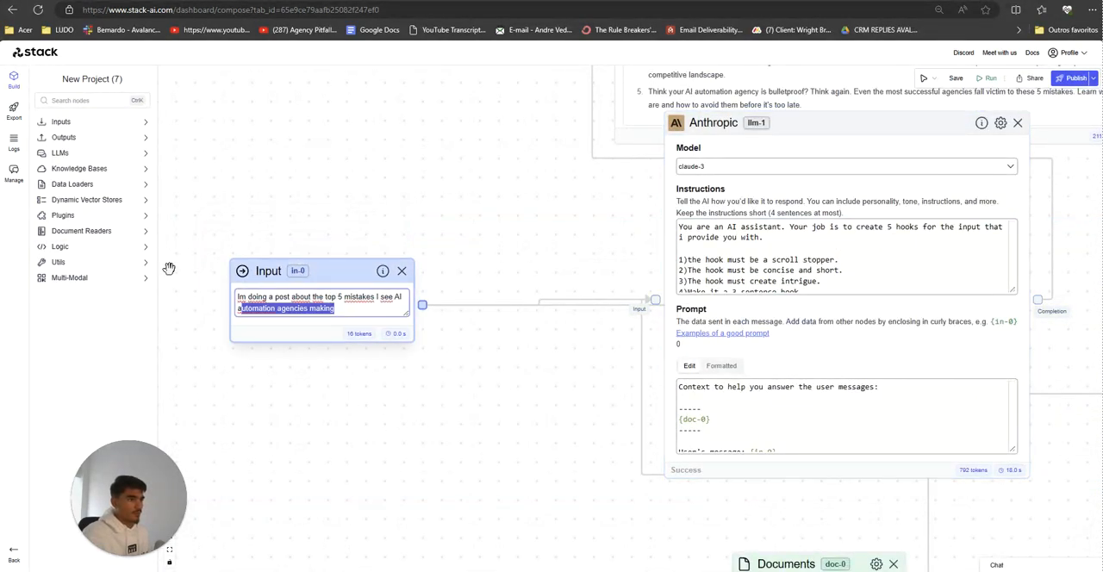
{"action": "mouse_move", "coordinate": [354, 314]}
{"action": "left_mouse_down"}
{"action": "mouse_move", "coordinate": [240, 296]}
{"action": "mouse_move", "coordinate": [349, 306]}
{"action": "left_mouse_up"}
{"action": "key", "text": "ctrl+c"}
Step: Paste "Im doing a post about the top 5 mistakes I see AI automation agencies making" into the Hooks form's in-0 field
{"action": "key", "text": "ctrl+Tab"}
{"action": "left_click", "coordinate": [380, 139]}
{"action": "key", "text": "ctrl+v"}
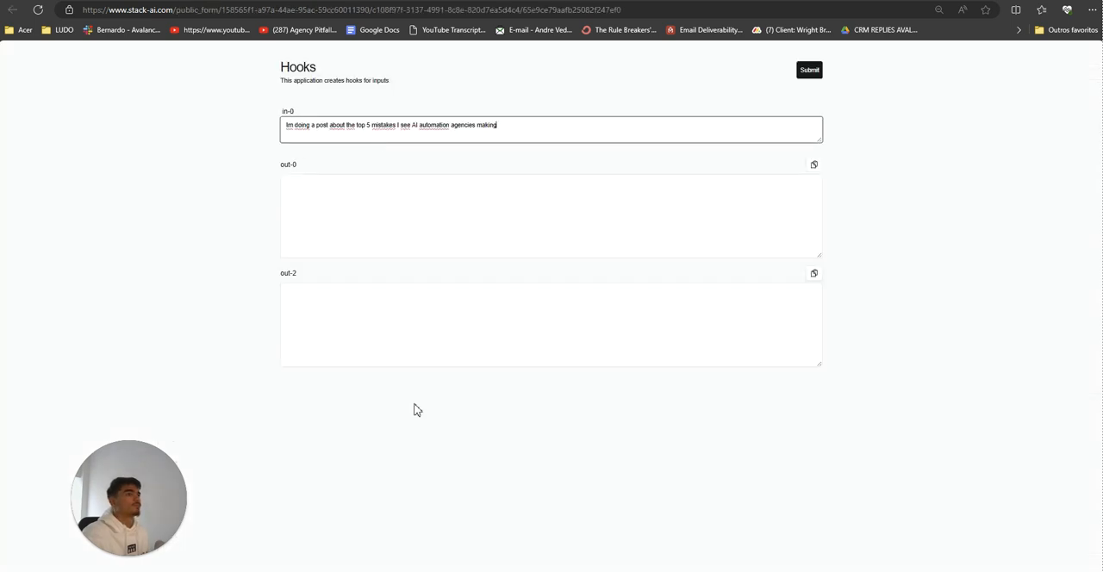
{"action": "left_click", "coordinate": [418, 408]}
Step: Switch to the stack ai notes in Notepad and set the line about testing on "build" vs "export" apart with two line breaks
{"action": "key", "text": "alt+Tab"}
{"action": "scroll", "coordinate": [722, 486], "scroll_direction": "up", "scroll_amount": 1}
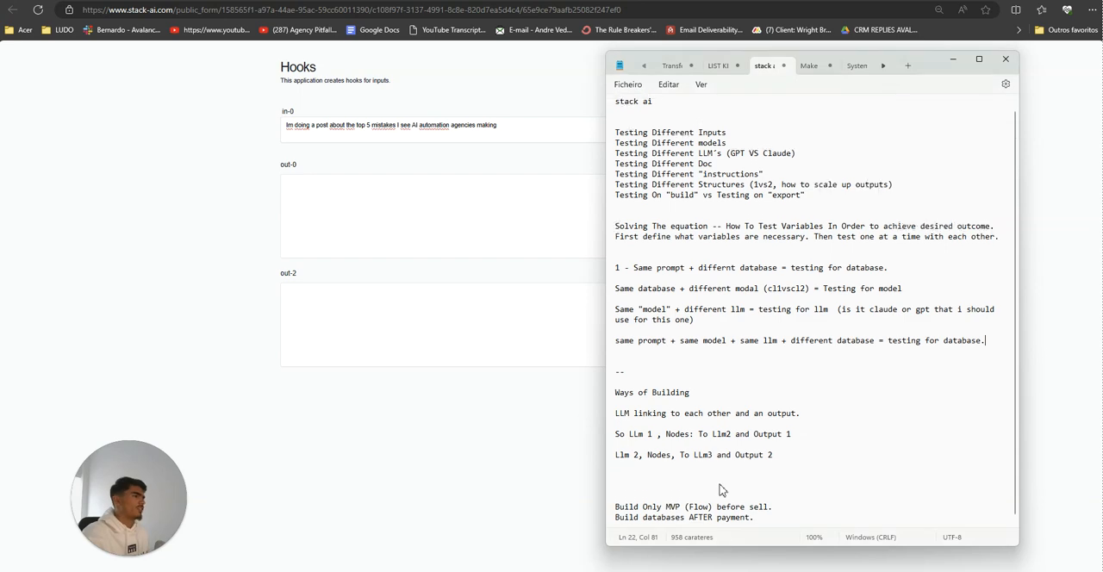
{"action": "scroll", "coordinate": [721, 486], "scroll_direction": "down", "scroll_amount": 1}
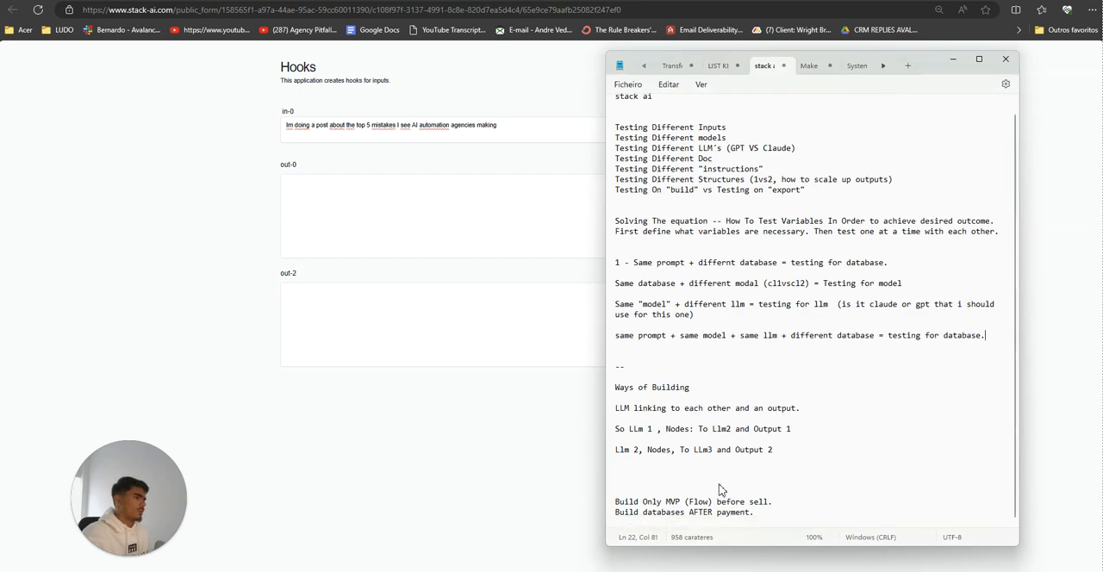
{"action": "scroll", "coordinate": [721, 489], "scroll_direction": "up", "scroll_amount": 1}
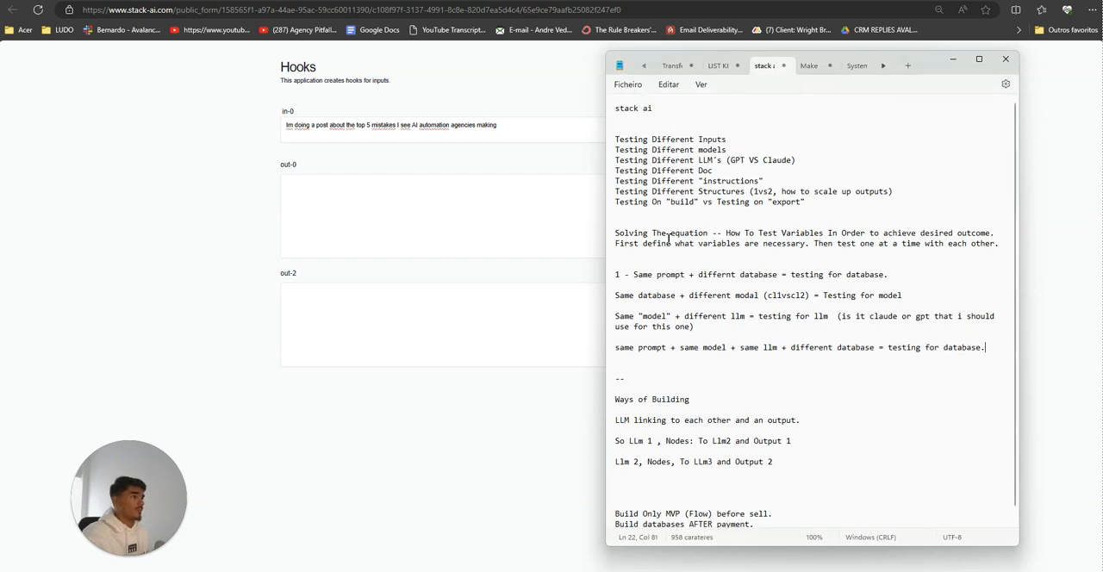
{"action": "left_click", "coordinate": [616, 202]}
{"action": "key", "text": "Return"}
{"action": "key", "text": "Return"}
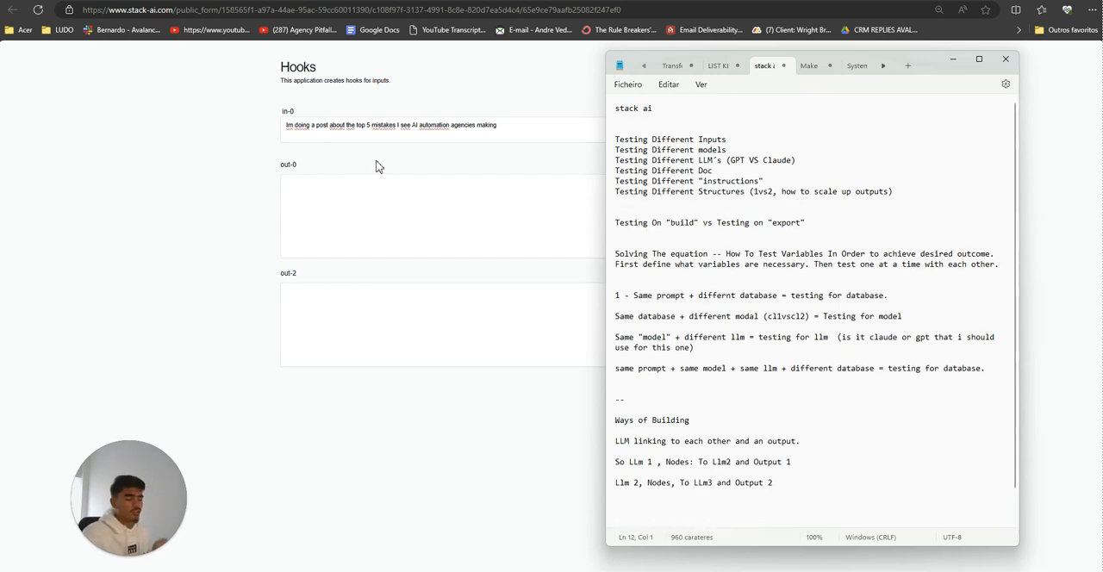
Step: Compare the whole node workflow in the Stack AI builder with the input and output fields of the Hooks form
{"action": "left_click", "coordinate": [166, 1]}
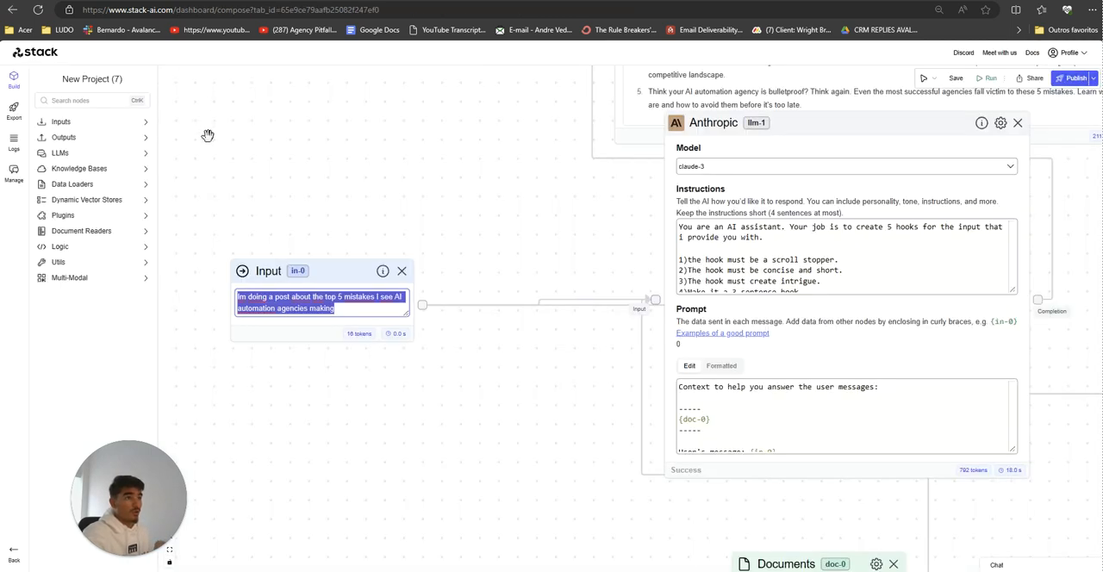
{"action": "scroll", "coordinate": [250, 189], "scroll_direction": "down", "scroll_amount": 4}
{"action": "left_click_drag", "start_coordinate": [366, 391], "coordinate": [349, 410]}
{"action": "scroll", "coordinate": [283, 395], "scroll_direction": "down", "scroll_amount": 2}
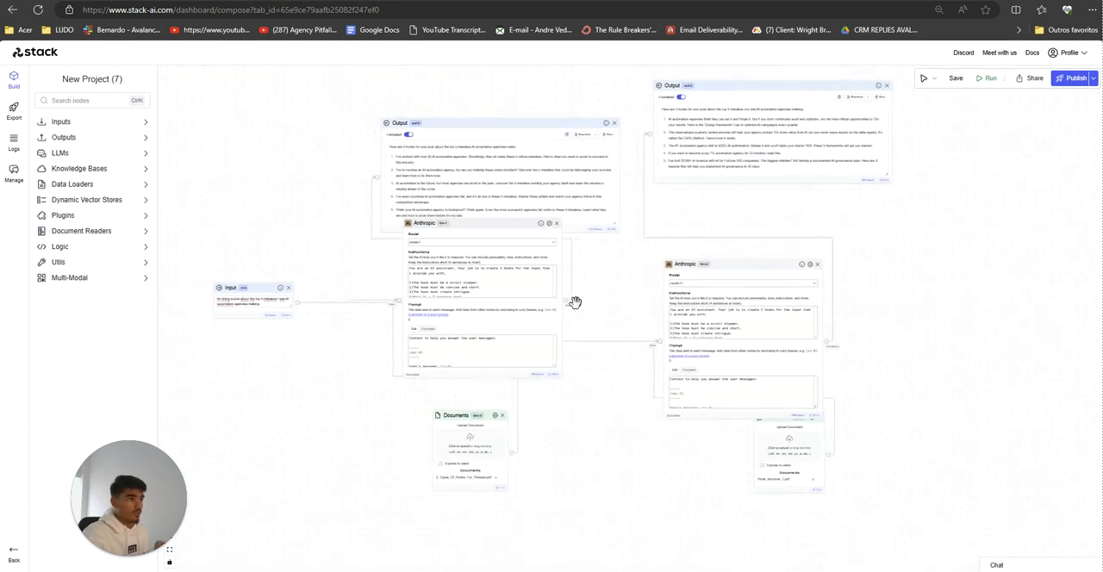
{"action": "left_click", "coordinate": [237, 2]}
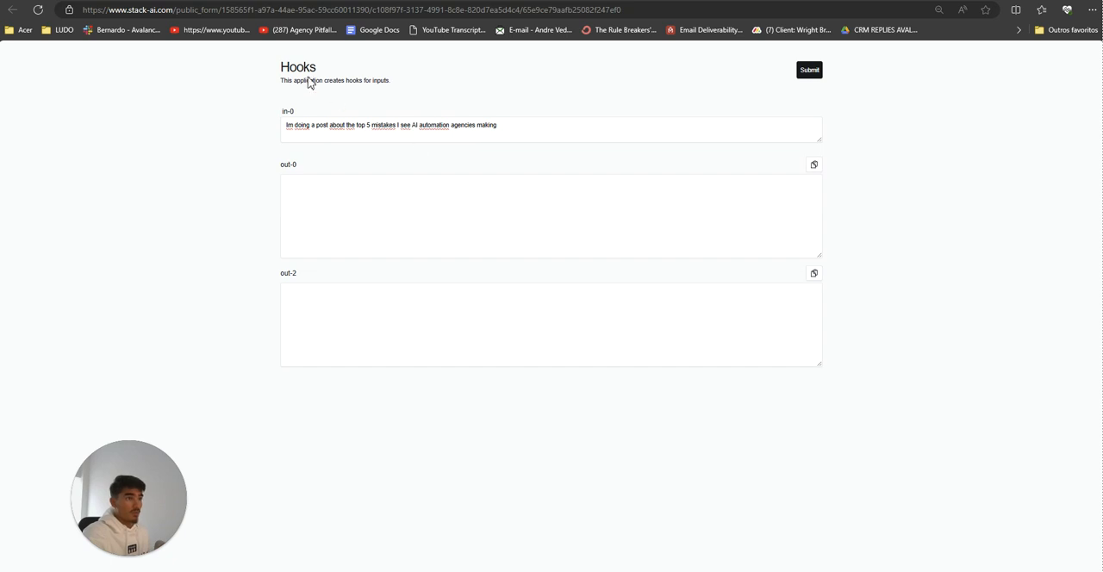
{"action": "key", "text": "ctrl+a"}
{"action": "left_click", "coordinate": [567, 356]}
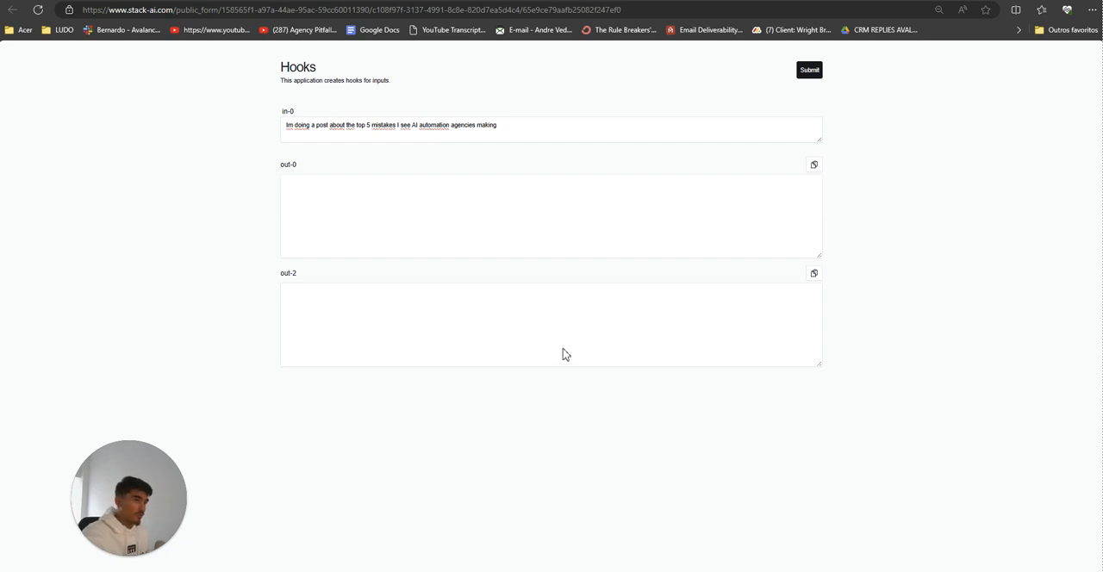
{"action": "left_click", "coordinate": [219, 2]}
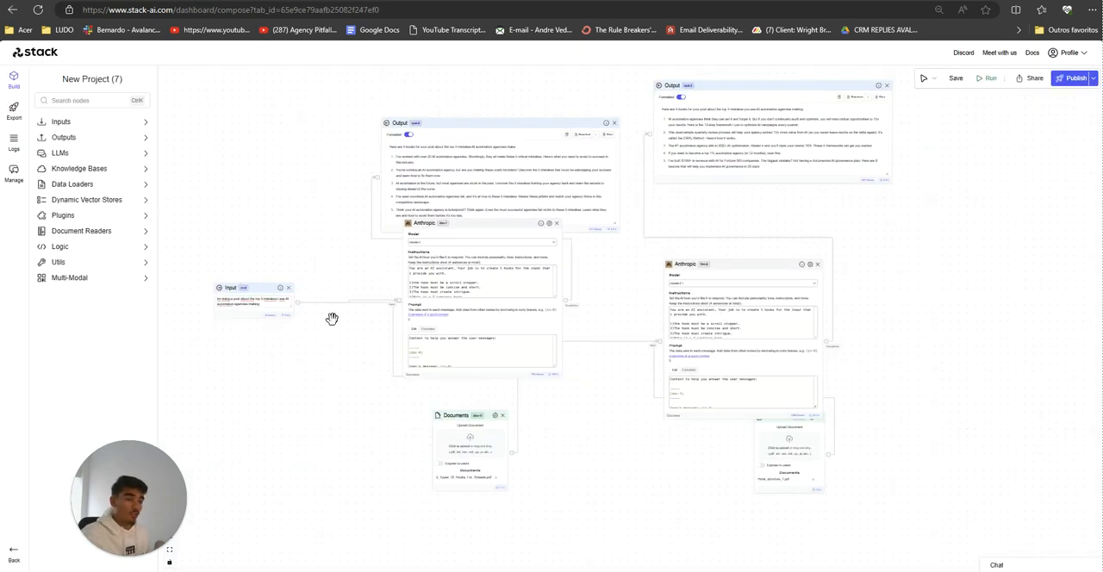
{"action": "mouse_move", "coordinate": [218, 87]}
{"action": "left_mouse_down"}
{"action": "mouse_move", "coordinate": [407, 81]}
{"action": "mouse_move", "coordinate": [207, 67]}
{"action": "mouse_move", "coordinate": [218, 88]}
{"action": "left_mouse_up"}
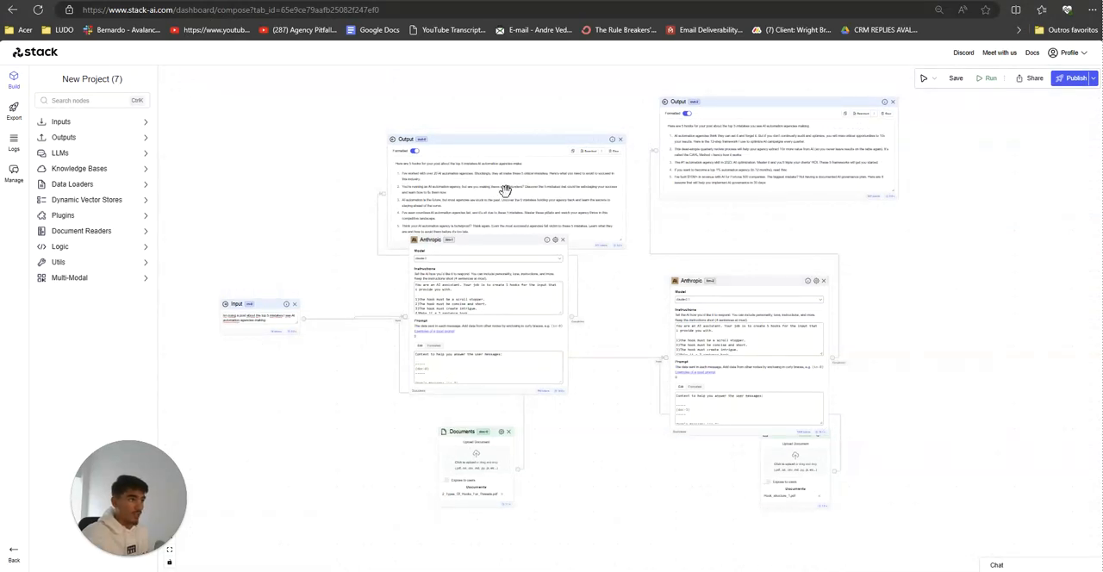
Step: Return to the Hooks form and submit the in-0 text to generate the hooks
{"action": "left_click", "coordinate": [289, 1]}
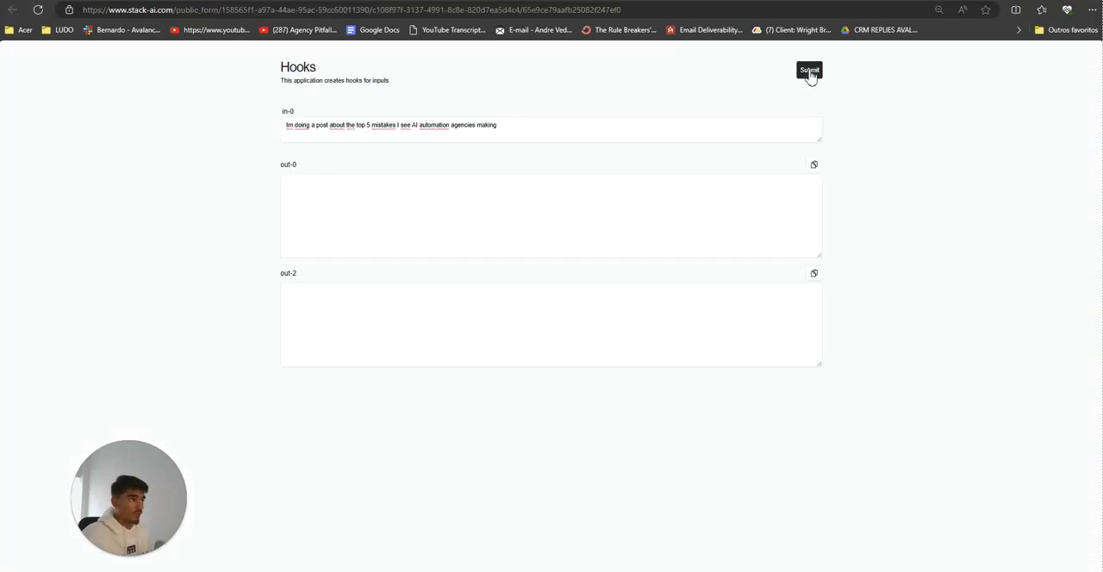
{"action": "triple_click", "coordinate": [347, 118]}
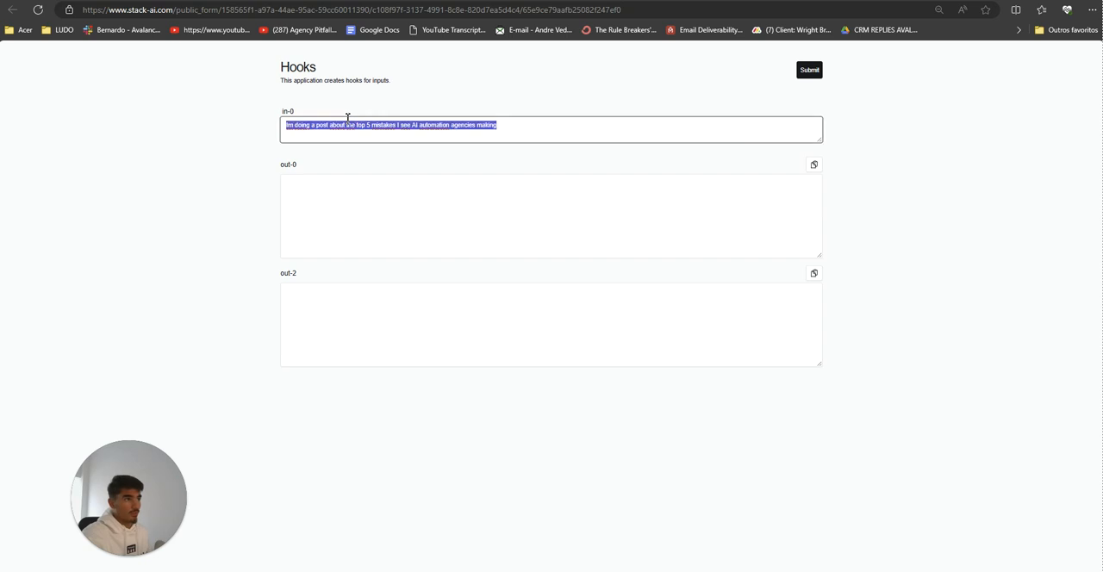
{"action": "left_click", "coordinate": [809, 70]}
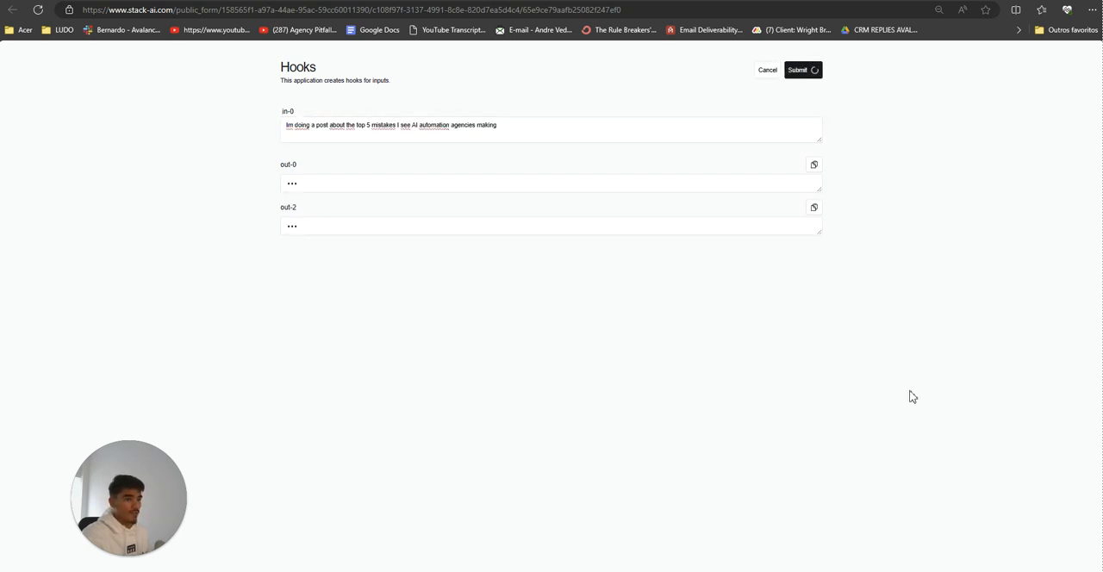
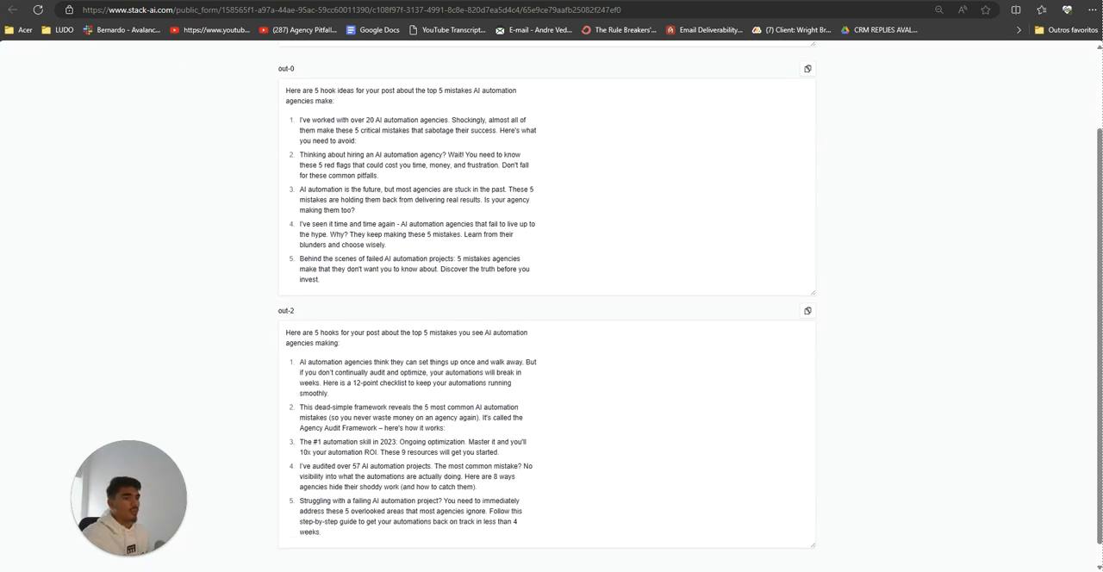
Step: Switch back to the Stack AI builder and change the instructions of llm-1 and llm-2 to create 1 hook instead of several
{"action": "key", "text": "ctrl+shift+Tab"}
{"action": "scroll", "coordinate": [392, 382], "scroll_direction": "up", "scroll_amount": 4}
{"action": "left_click_drag", "start_coordinate": [338, 385], "coordinate": [298, 394]}
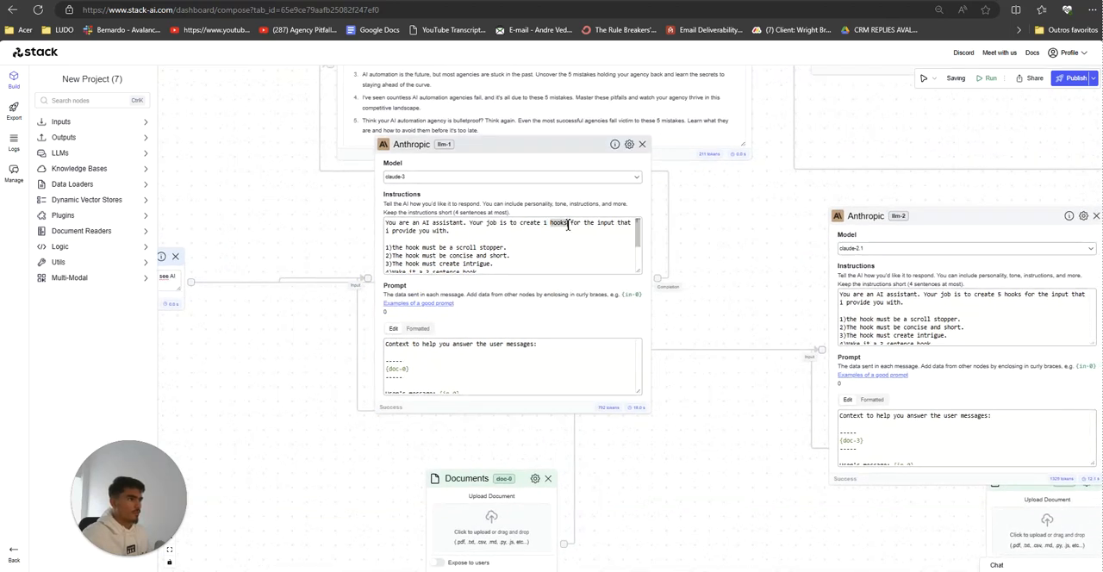
{"action": "key", "text": "Delete"}
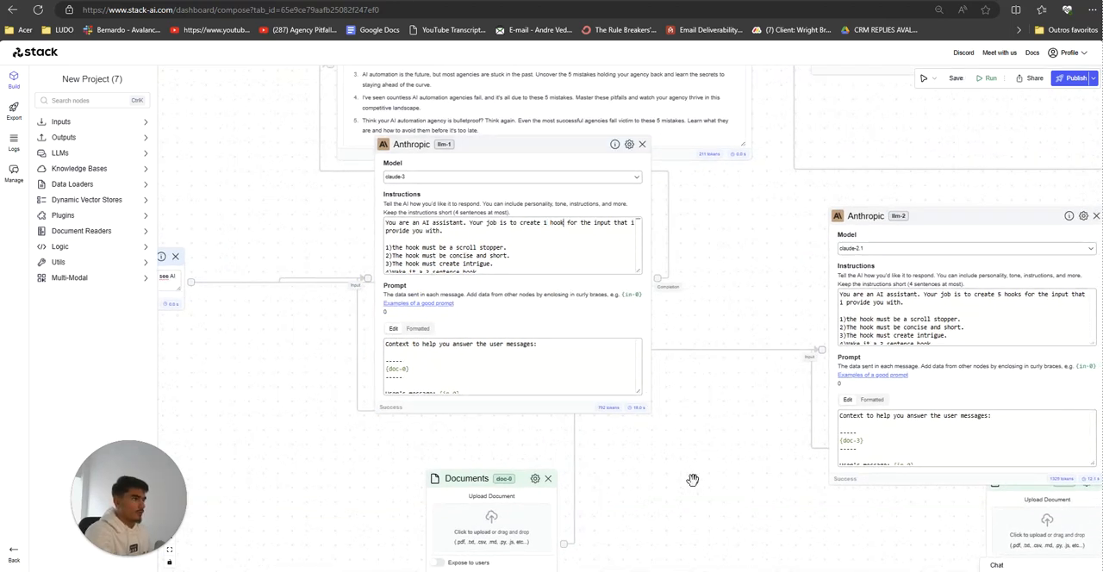
{"action": "left_click_drag", "start_coordinate": [690, 479], "coordinate": [560, 472]}
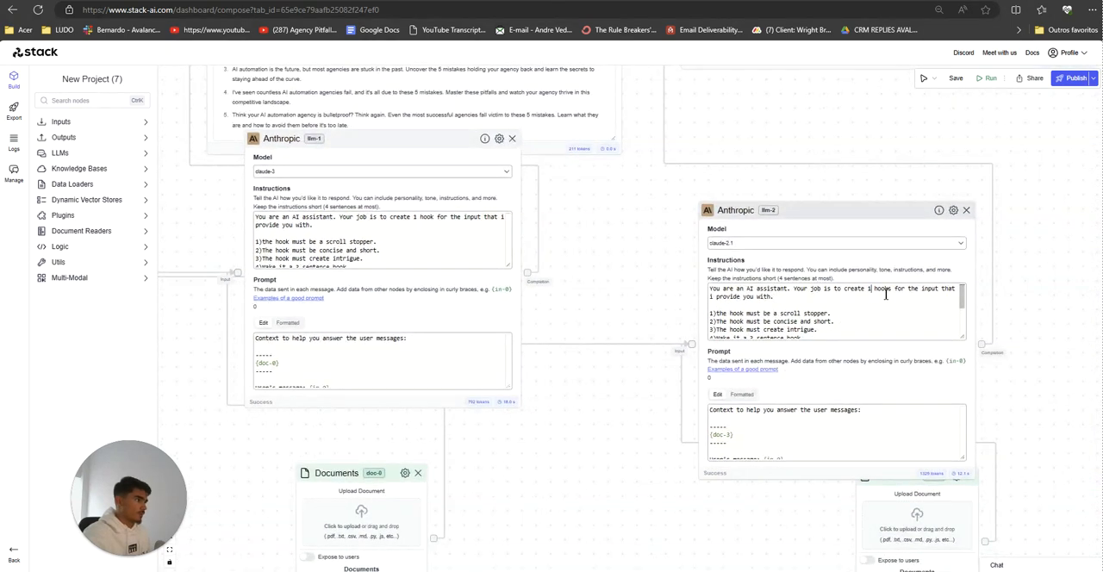
{"action": "key", "text": "Delete"}
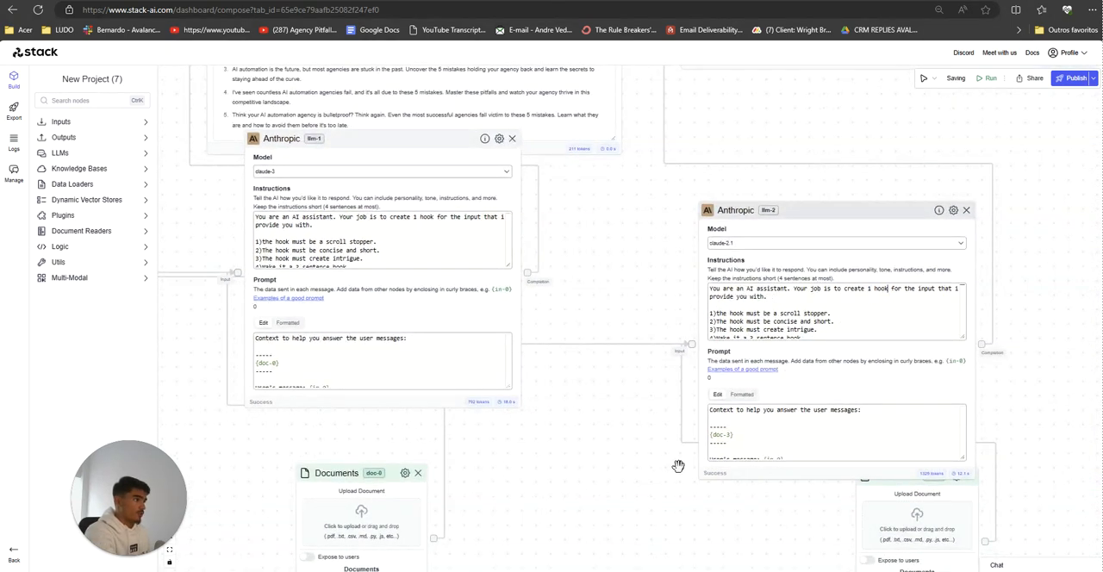
{"action": "scroll", "coordinate": [670, 457], "scroll_direction": "down", "scroll_amount": 2}
{"action": "scroll", "coordinate": [676, 428], "scroll_direction": "up", "scroll_amount": 4}
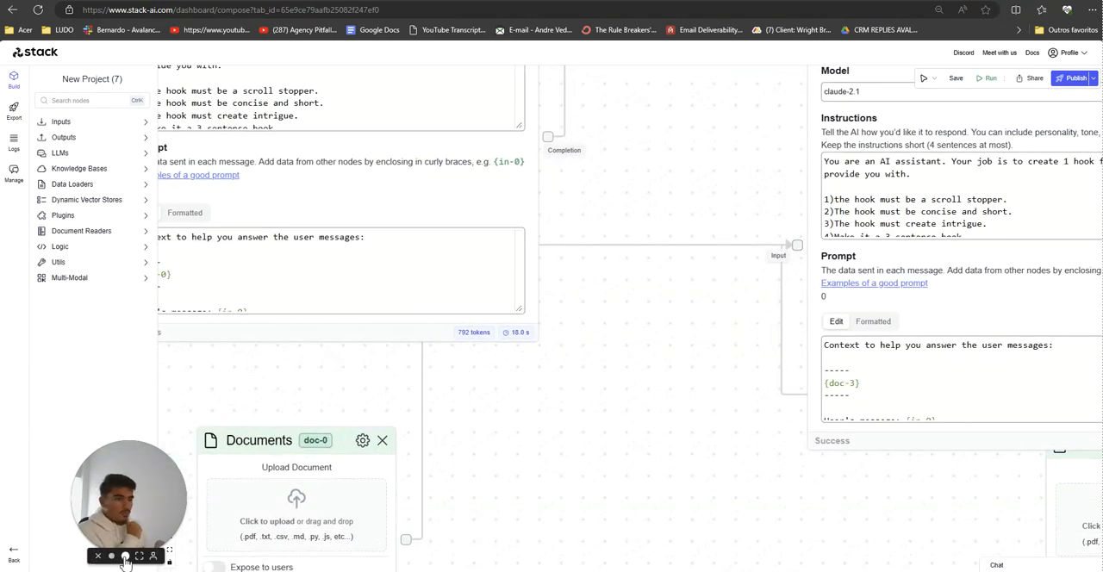
Step: Spread the two Anthropic nodes apart and place their output nodes above and documents nodes below, without overlaps
{"action": "left_click", "coordinate": [125, 556]}
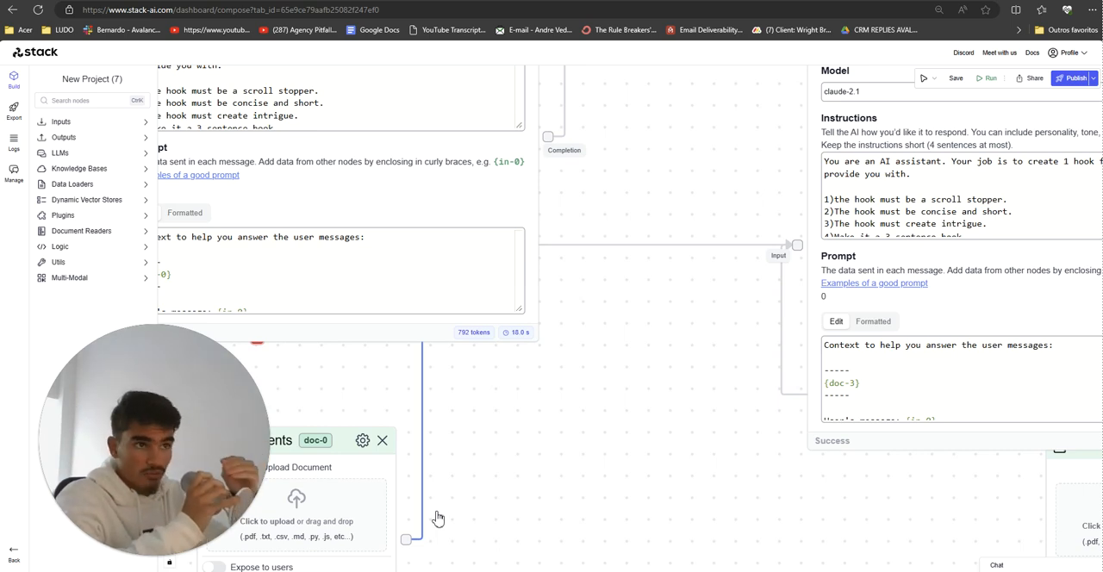
{"action": "scroll", "coordinate": [537, 509], "scroll_direction": "down", "scroll_amount": 5}
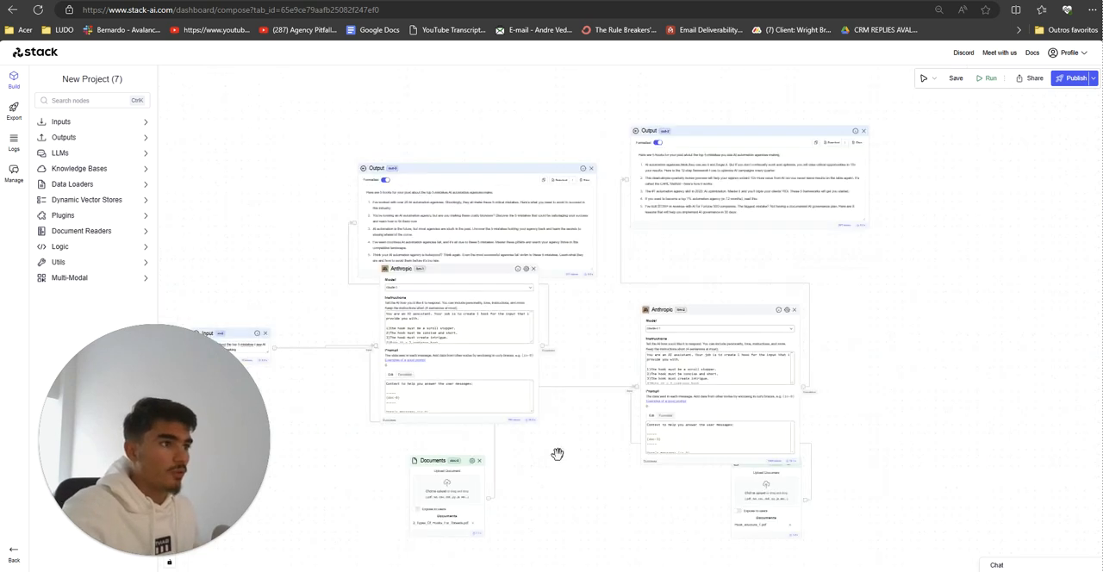
{"action": "left_click_drag", "start_coordinate": [447, 216], "coordinate": [422, 227]}
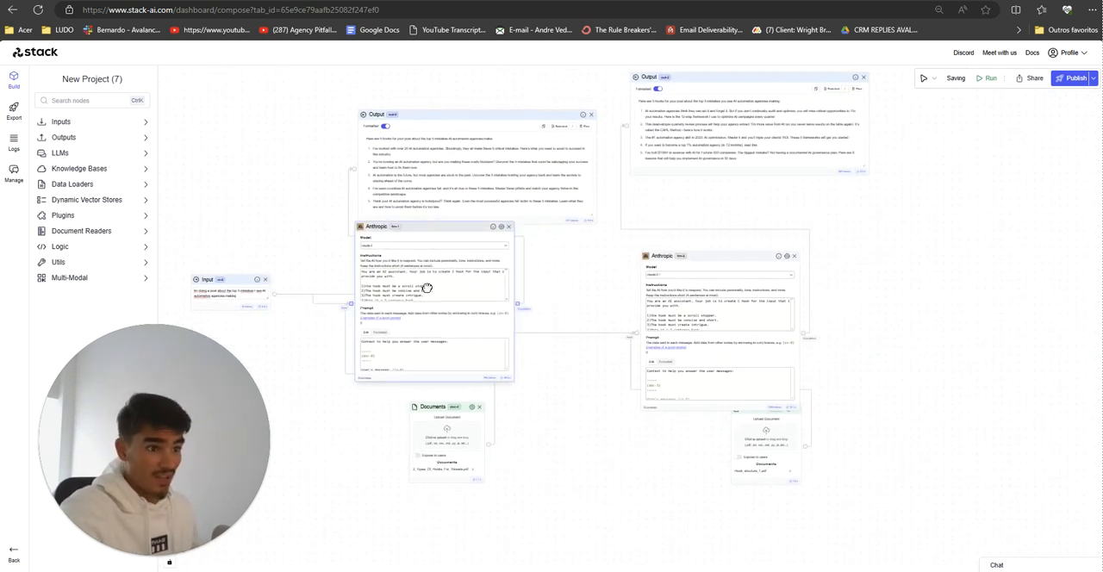
{"action": "left_click_drag", "start_coordinate": [435, 407], "coordinate": [409, 431]}
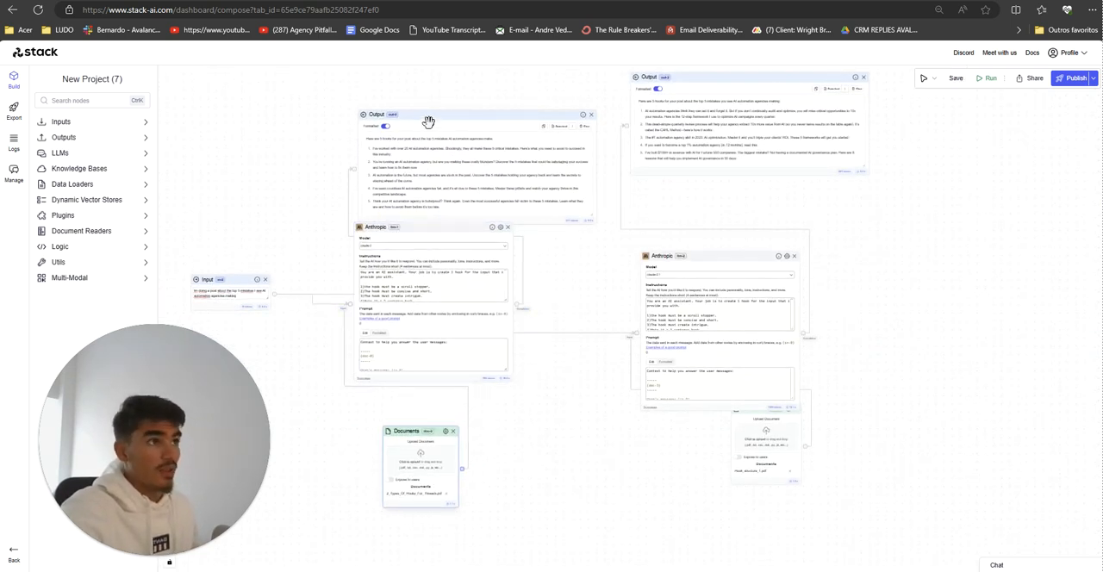
{"action": "left_click_drag", "start_coordinate": [428, 120], "coordinate": [408, 84]}
{"action": "left_click_drag", "start_coordinate": [726, 86], "coordinate": [846, 94]}
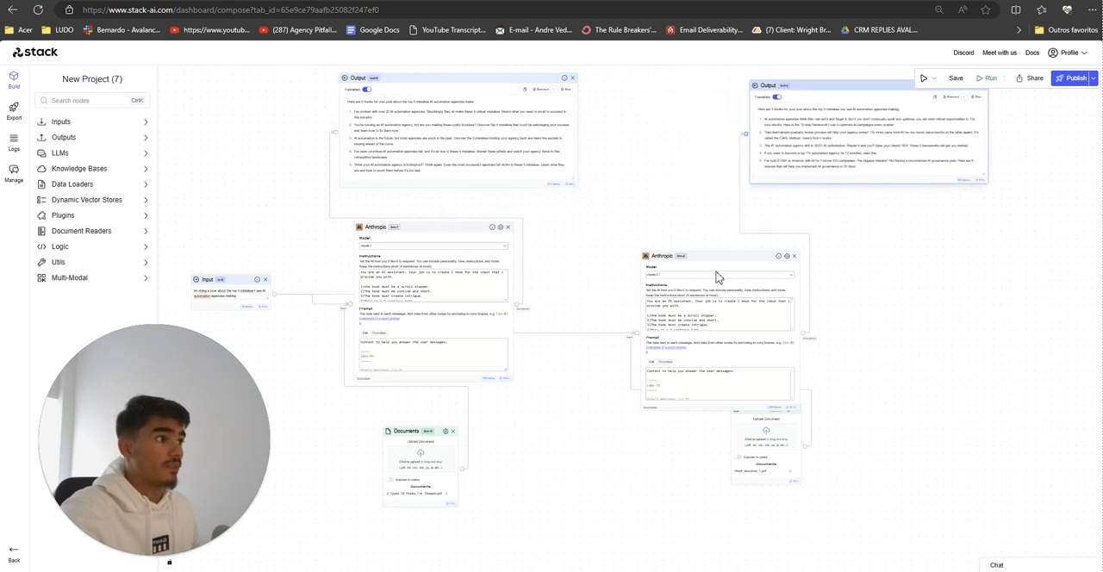
{"action": "left_click_drag", "start_coordinate": [721, 256], "coordinate": [802, 206]}
{"action": "left_click_drag", "start_coordinate": [767, 412], "coordinate": [888, 411]}
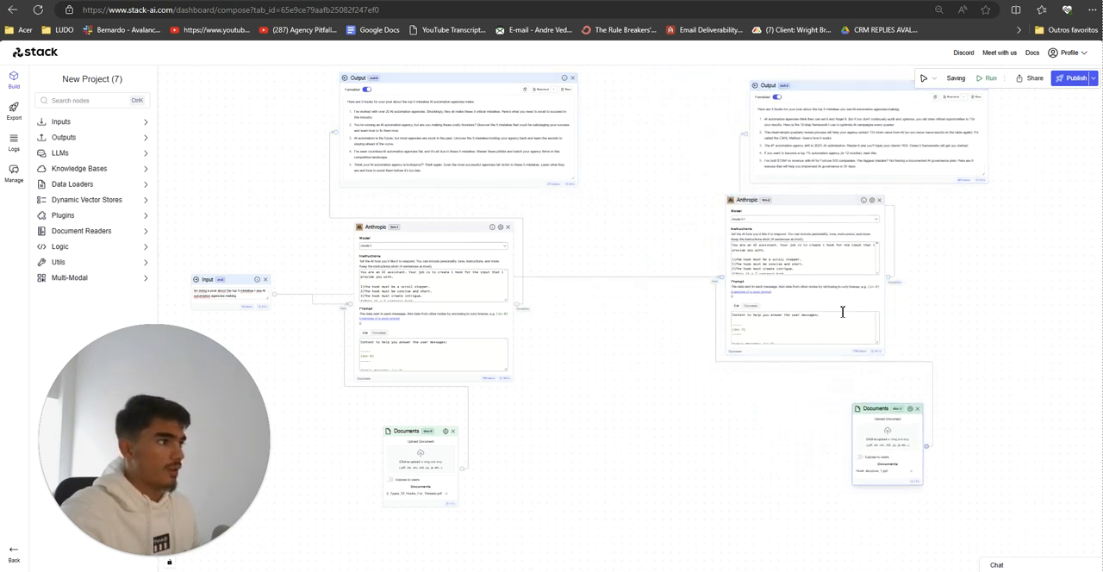
{"action": "left_click_drag", "start_coordinate": [798, 201], "coordinate": [766, 203]}
{"action": "left_click_drag", "start_coordinate": [803, 93], "coordinate": [759, 87]}
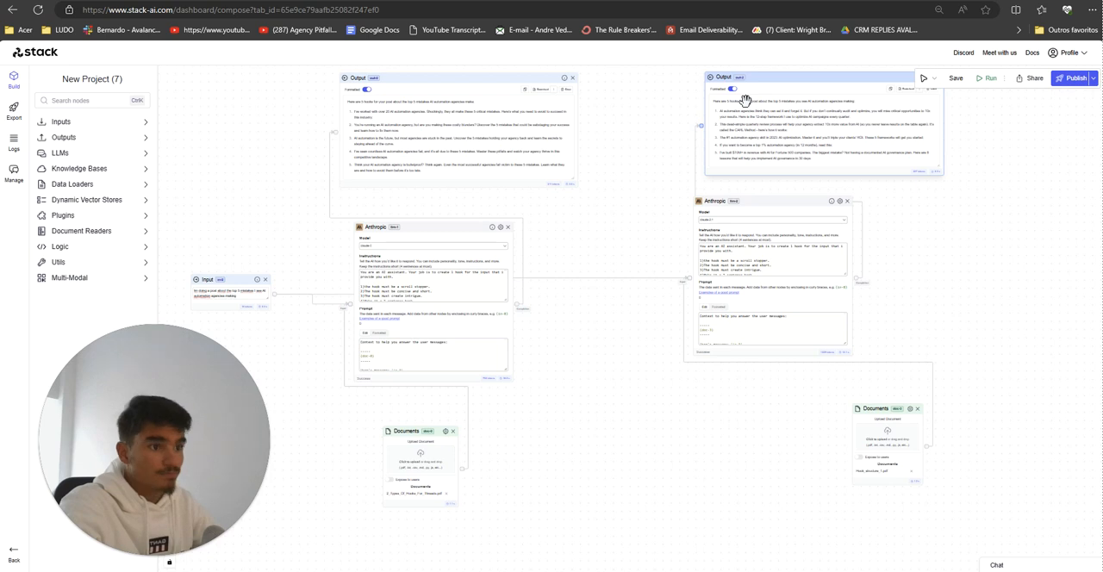
Step: Move doc-0, llm-1 and out-0 down to the lower part of the canvas to free the space beside the input node
{"action": "scroll", "coordinate": [534, 528], "scroll_direction": "down", "scroll_amount": 5}
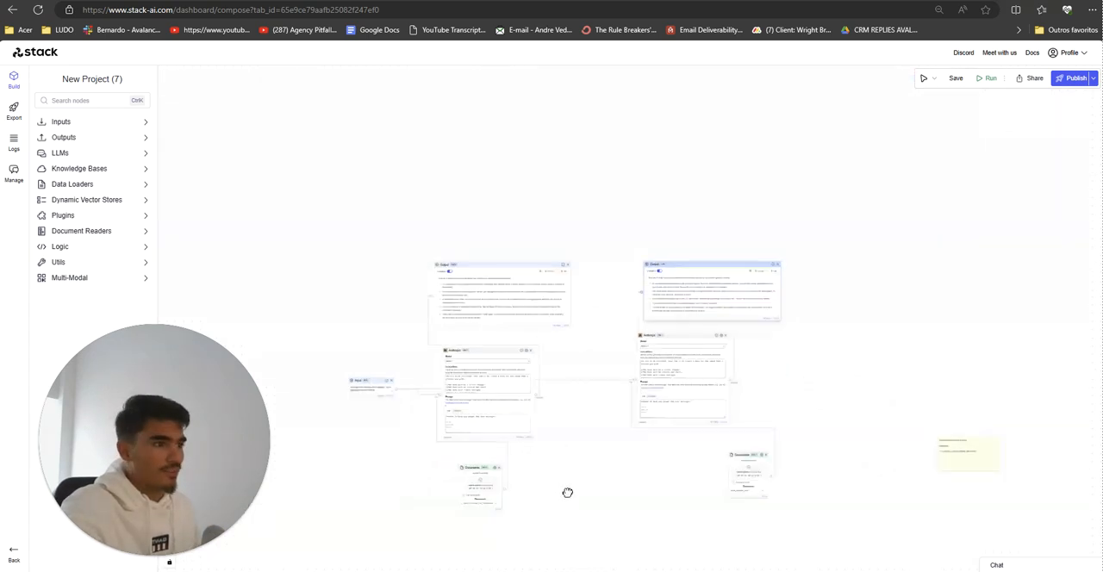
{"action": "scroll", "coordinate": [517, 332], "scroll_direction": "up", "scroll_amount": 1}
{"action": "left_click_drag", "start_coordinate": [504, 345], "coordinate": [348, 480]}
{"action": "left_click_drag", "start_coordinate": [497, 212], "coordinate": [452, 413]}
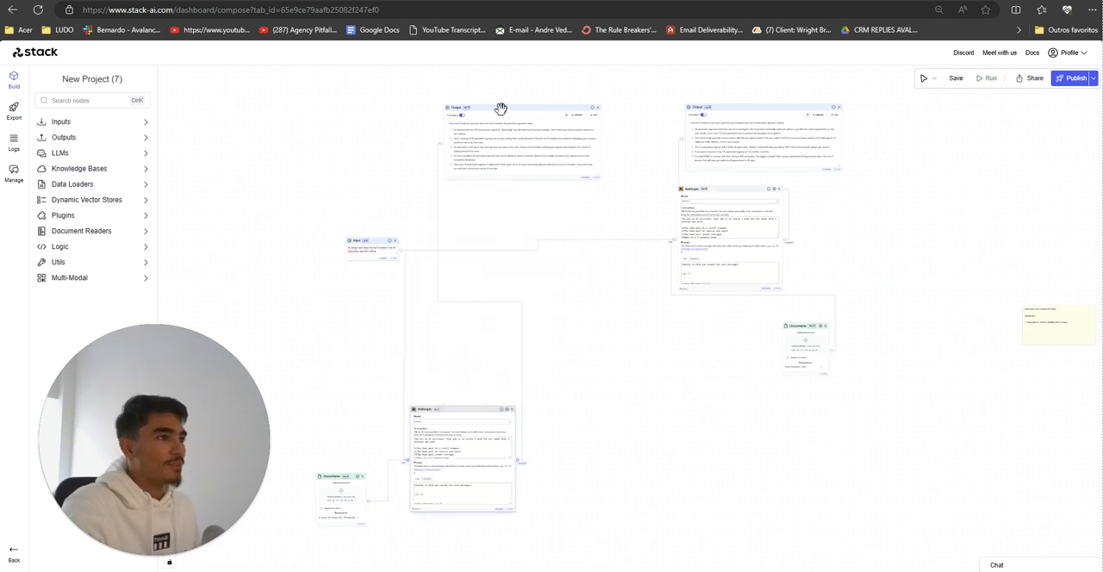
{"action": "left_click_drag", "start_coordinate": [499, 109], "coordinate": [638, 531]}
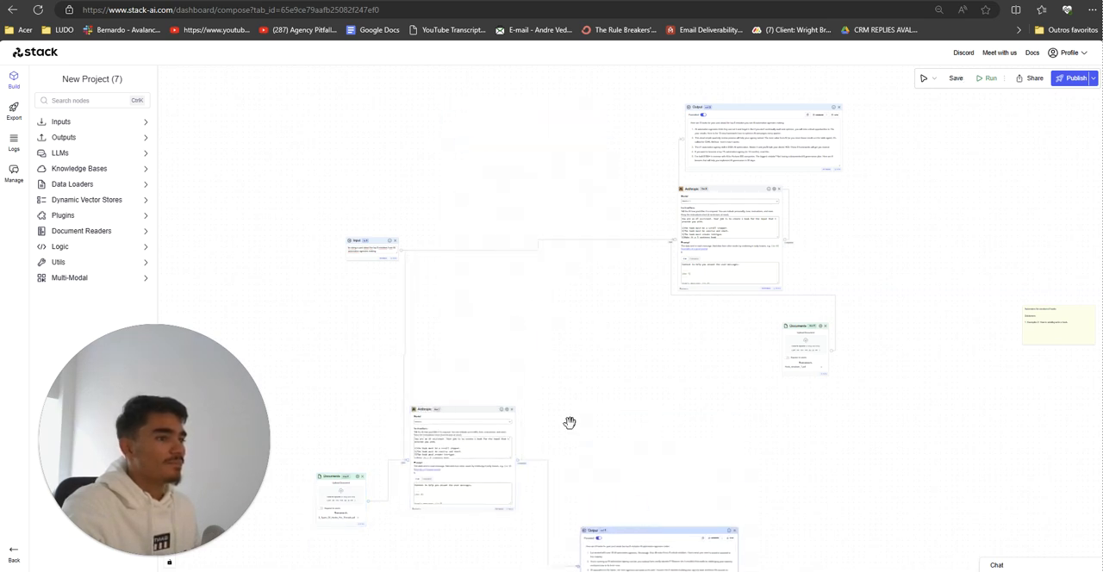
Step: Add three Anthropic LLM nodes and stack them in a column above llm-1, beside the input node
{"action": "left_click", "coordinate": [61, 153]}
{"action": "left_click_drag", "start_coordinate": [76, 188], "coordinate": [500, 336]}
{"action": "left_click_drag", "start_coordinate": [180, 201], "coordinate": [457, 214]}
{"action": "left_click_drag", "start_coordinate": [69, 188], "coordinate": [489, 116]}
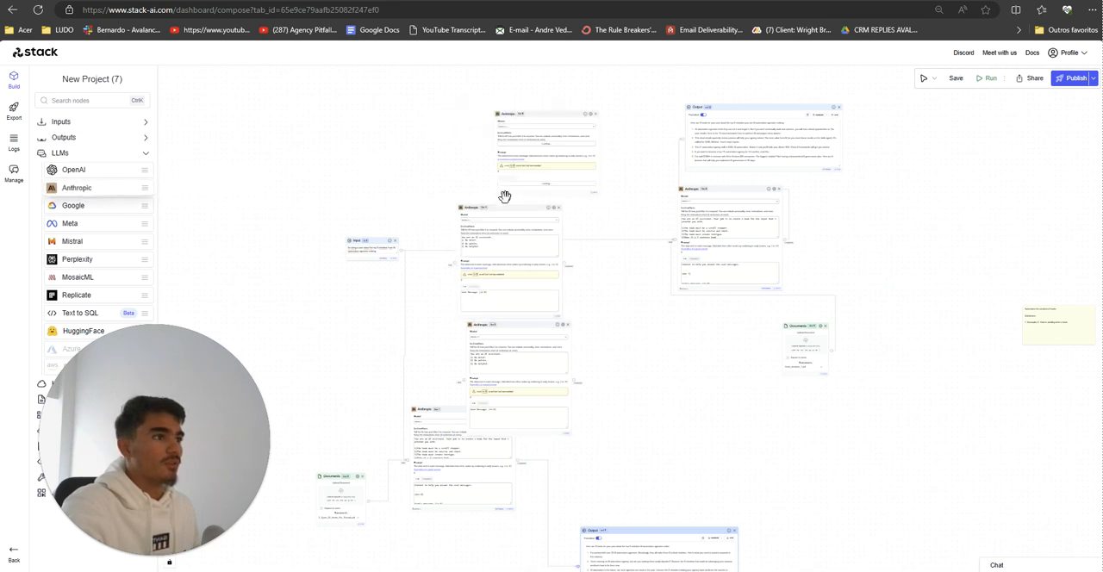
{"action": "left_click_drag", "start_coordinate": [488, 208], "coordinate": [472, 186]}
{"action": "left_click_drag", "start_coordinate": [520, 116], "coordinate": [484, 79]}
{"action": "left_click_drag", "start_coordinate": [493, 347], "coordinate": [460, 324]}
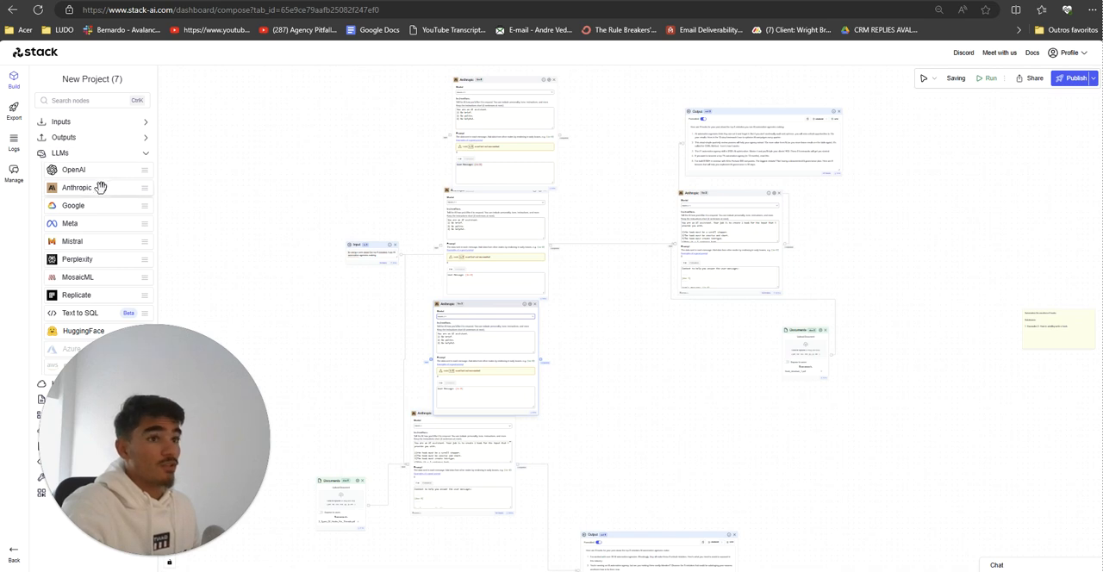
Step: Add three more Anthropic nodes around llm-2, move out-2 farther right, and place one new node above llm-2
{"action": "left_click_drag", "start_coordinate": [101, 186], "coordinate": [640, 155]}
{"action": "left_click", "coordinate": [716, 131]}
{"action": "left_click_drag", "start_coordinate": [951, 121], "coordinate": [956, 129]}
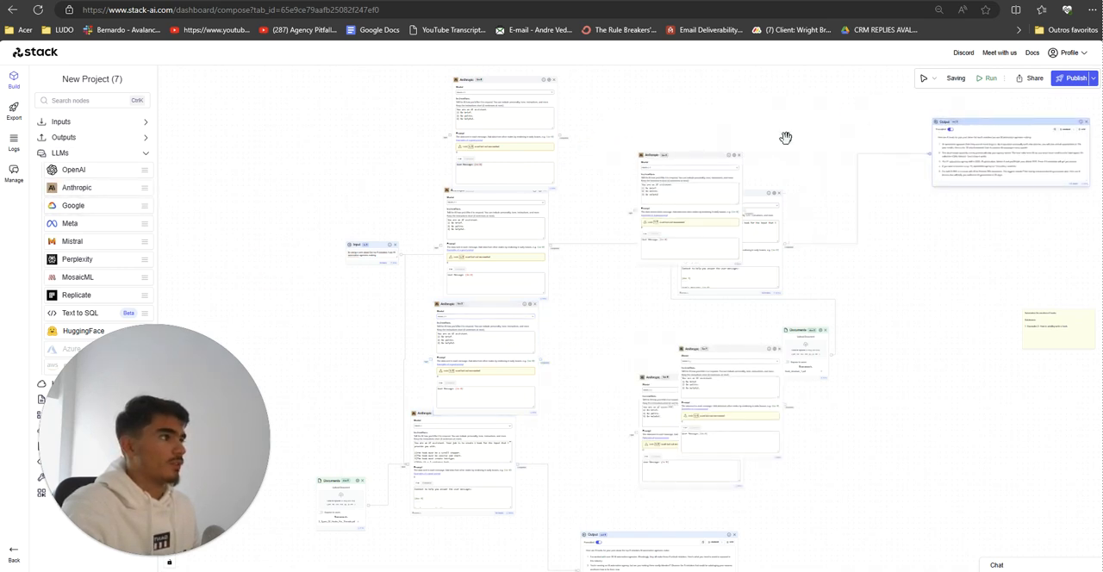
{"action": "left_click_drag", "start_coordinate": [700, 162], "coordinate": [756, 100]}
{"action": "left_click_drag", "start_coordinate": [692, 196], "coordinate": [686, 201]}
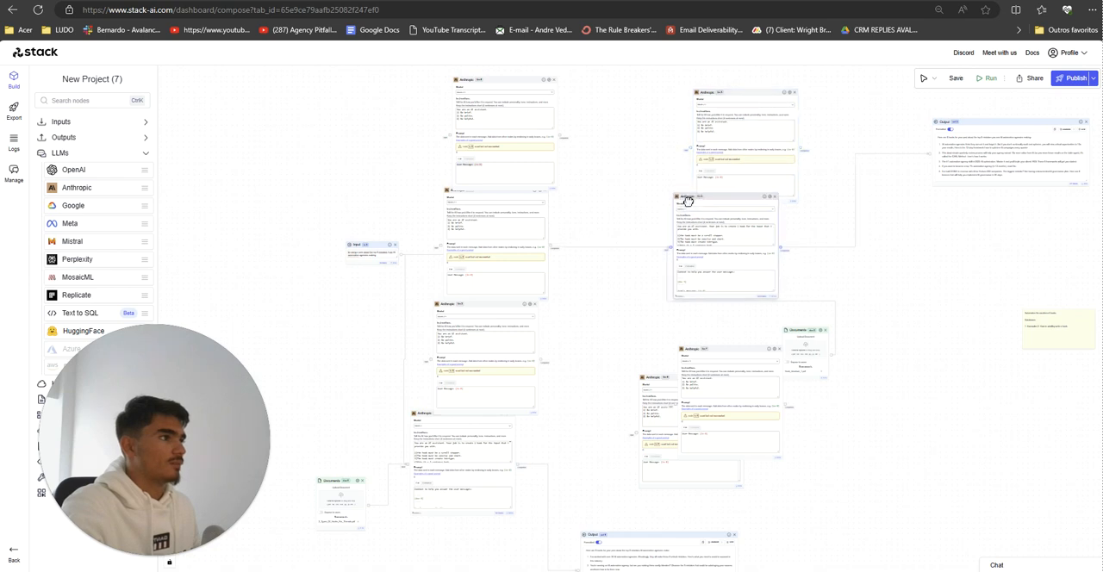
Step: Line up the newly added Anthropic nodes with llm-2 in a second column, one above it and two below
{"action": "left_click_drag", "start_coordinate": [717, 105], "coordinate": [662, 90]}
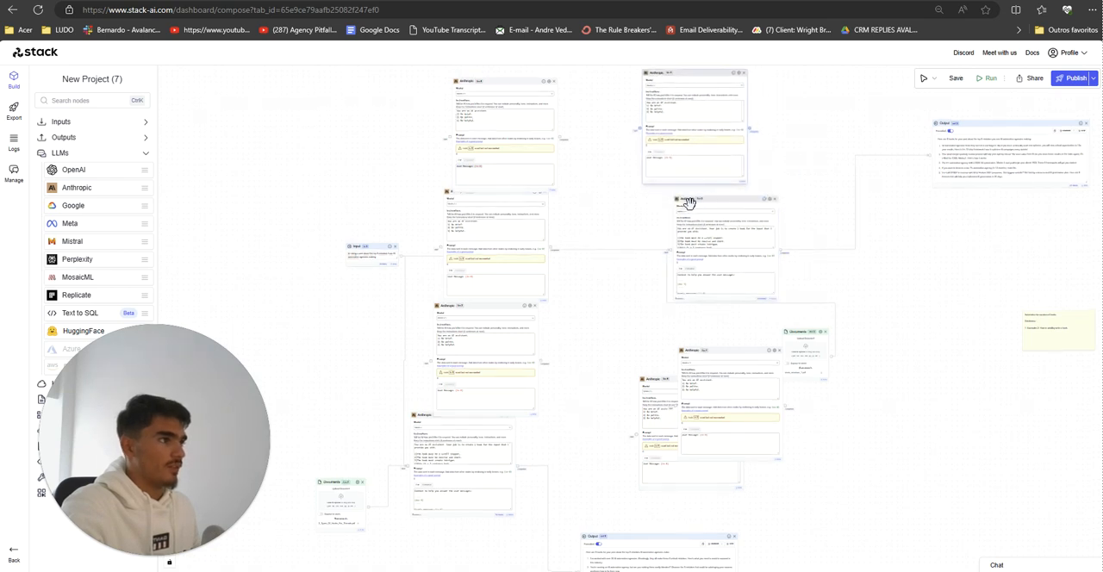
{"action": "left_click_drag", "start_coordinate": [689, 198], "coordinate": [661, 192]}
{"action": "left_click_drag", "start_coordinate": [709, 362], "coordinate": [659, 323]}
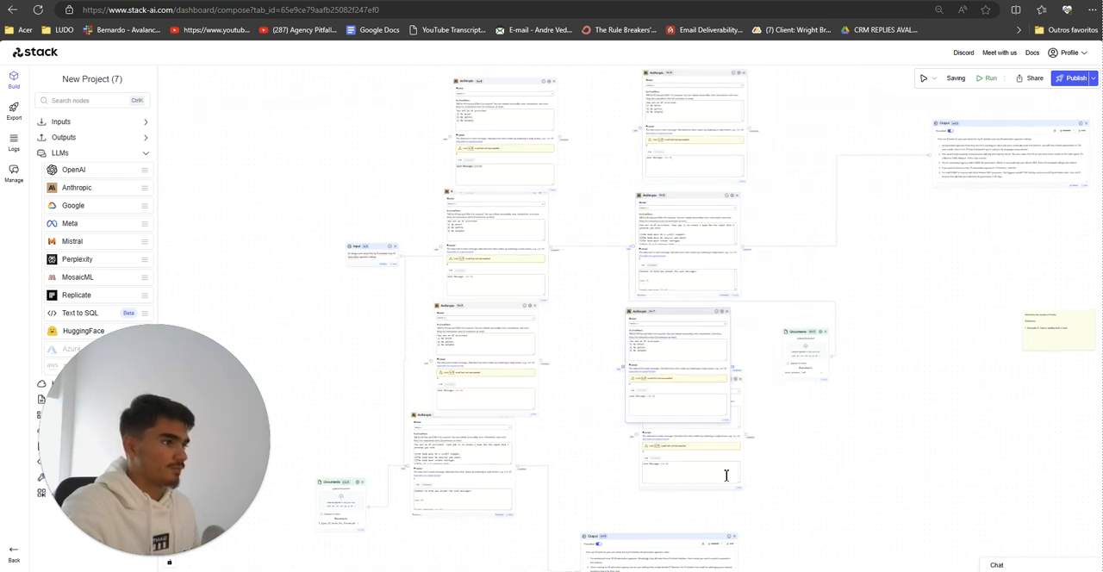
{"action": "left_click_drag", "start_coordinate": [747, 431], "coordinate": [734, 394]}
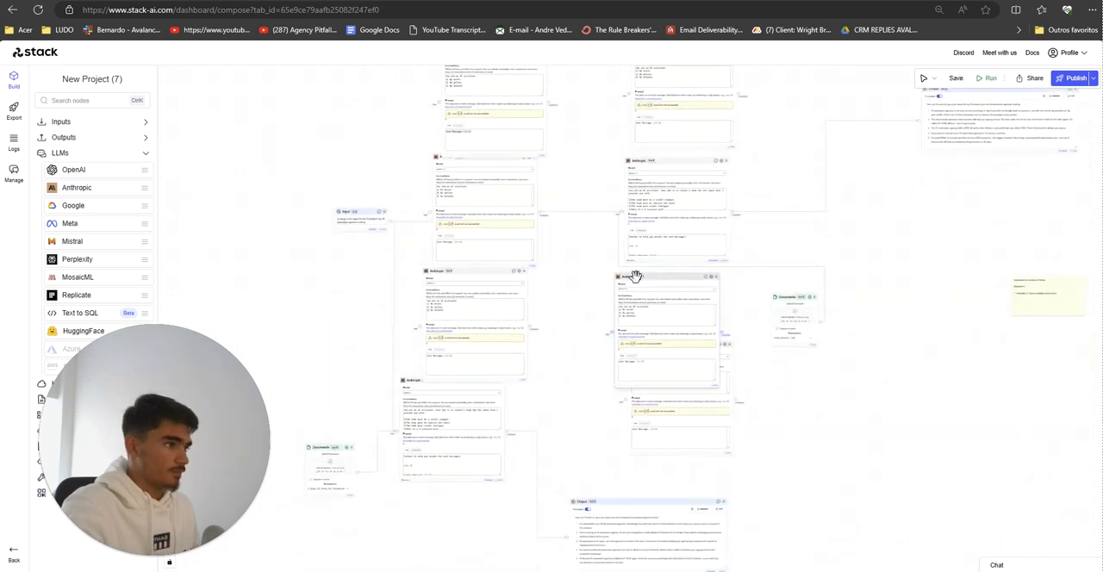
{"action": "left_click_drag", "start_coordinate": [633, 274], "coordinate": [581, 273]}
{"action": "left_click_drag", "start_coordinate": [702, 350], "coordinate": [682, 413]}
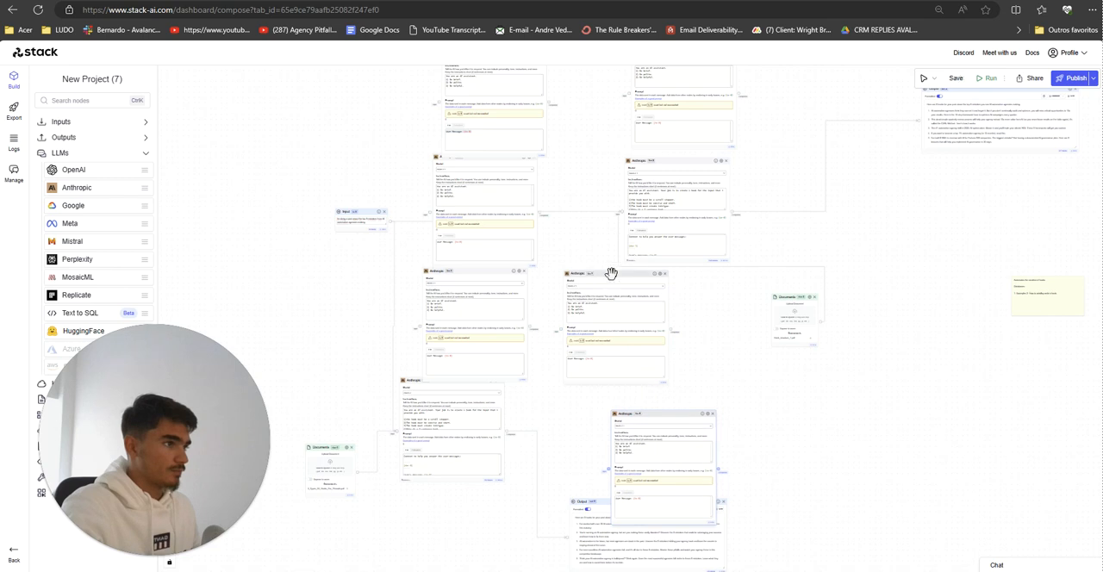
{"action": "left_click_drag", "start_coordinate": [611, 273], "coordinate": [681, 288]}
{"action": "scroll", "coordinate": [780, 355], "scroll_direction": "up", "scroll_amount": 3}
{"action": "scroll", "coordinate": [780, 355], "scroll_direction": "down", "scroll_amount": 2}
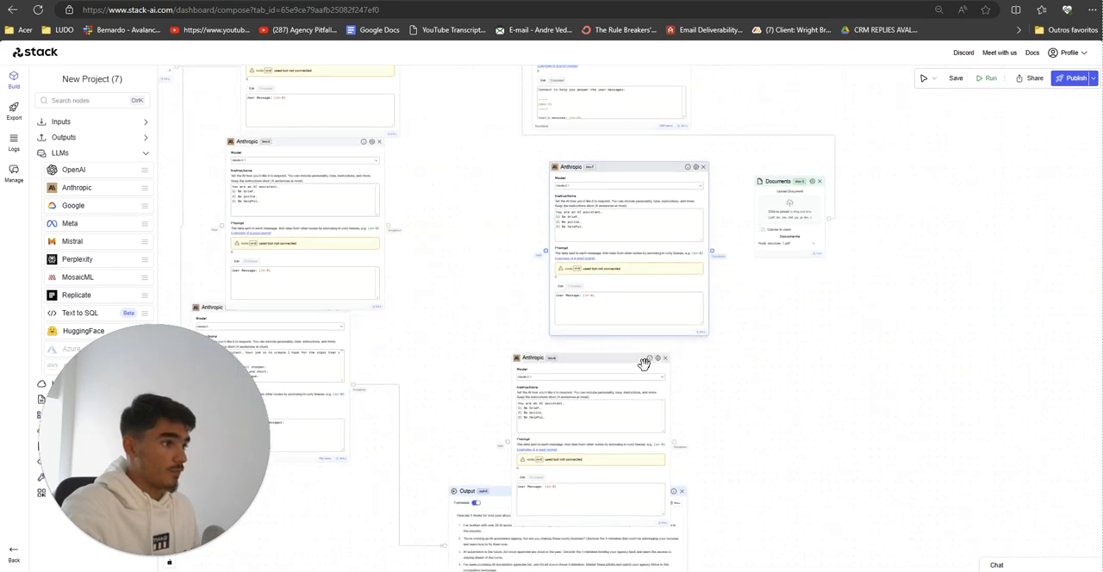
Step: Turn off memory in the settings of the second column's added Anthropic nodes, llm-6, llm-7 and llm-8
{"action": "left_click", "coordinate": [657, 358]}
{"action": "left_click", "coordinate": [1070, 248]}
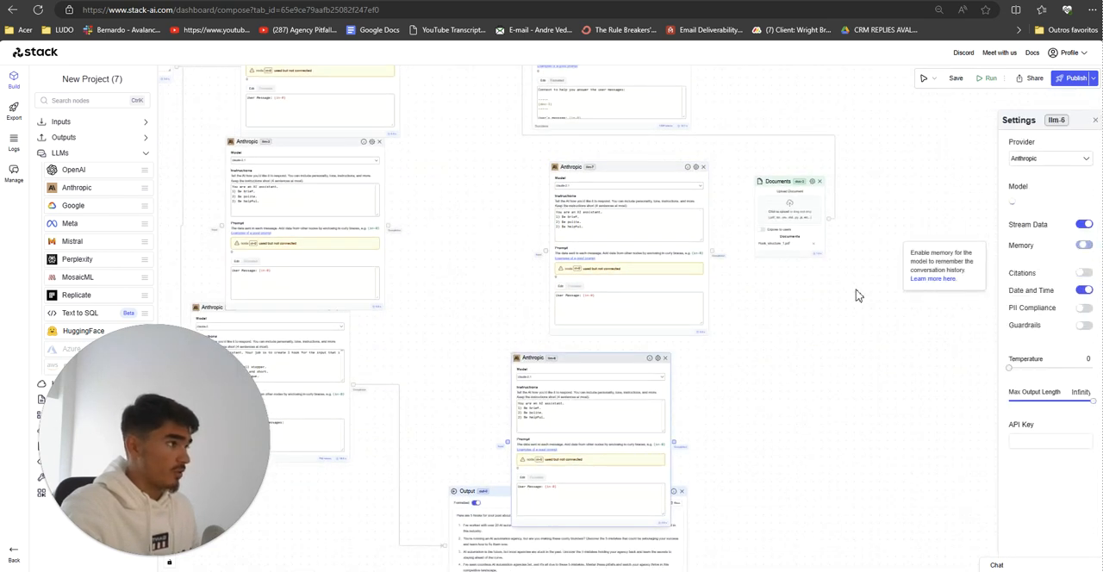
{"action": "left_click", "coordinate": [697, 167]}
{"action": "left_click", "coordinate": [1079, 248]}
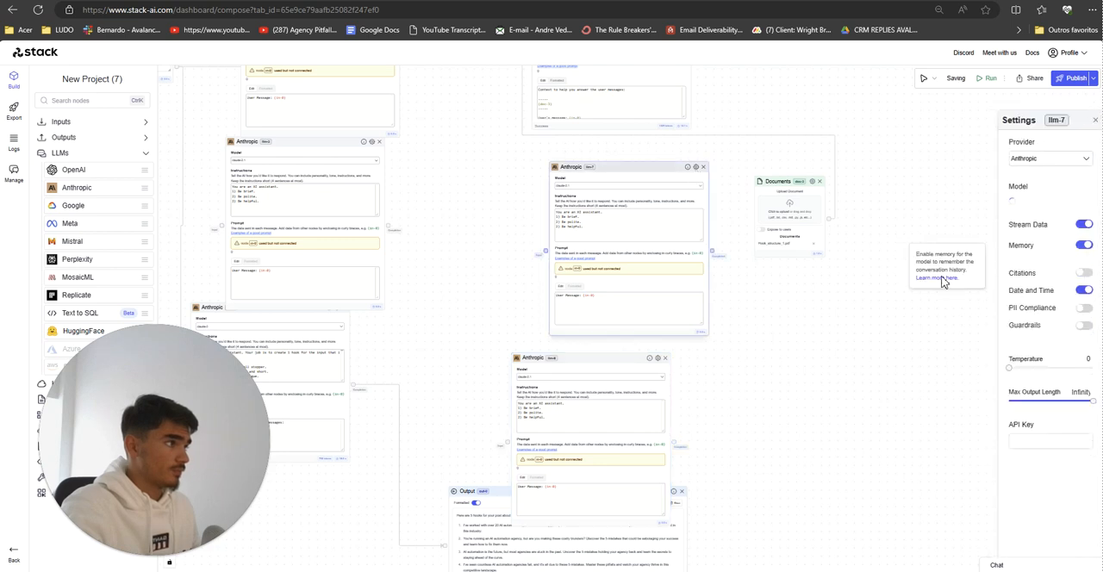
{"action": "left_click_drag", "start_coordinate": [825, 377], "coordinate": [825, 518]}
{"action": "left_click_drag", "start_coordinate": [780, 246], "coordinate": [756, 299]}
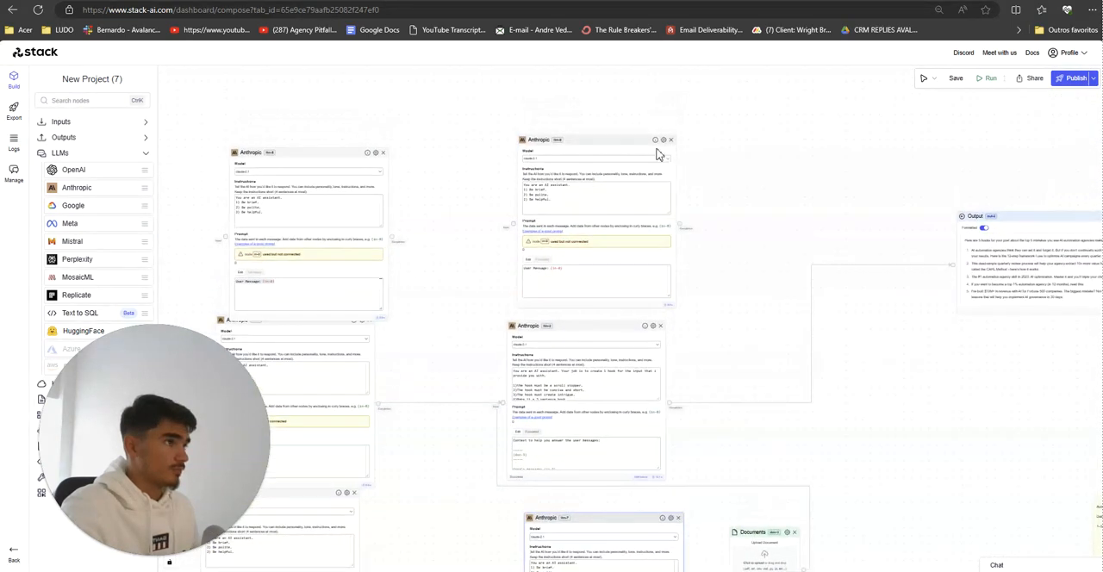
{"action": "left_click", "coordinate": [663, 139]}
{"action": "left_click", "coordinate": [1078, 247]}
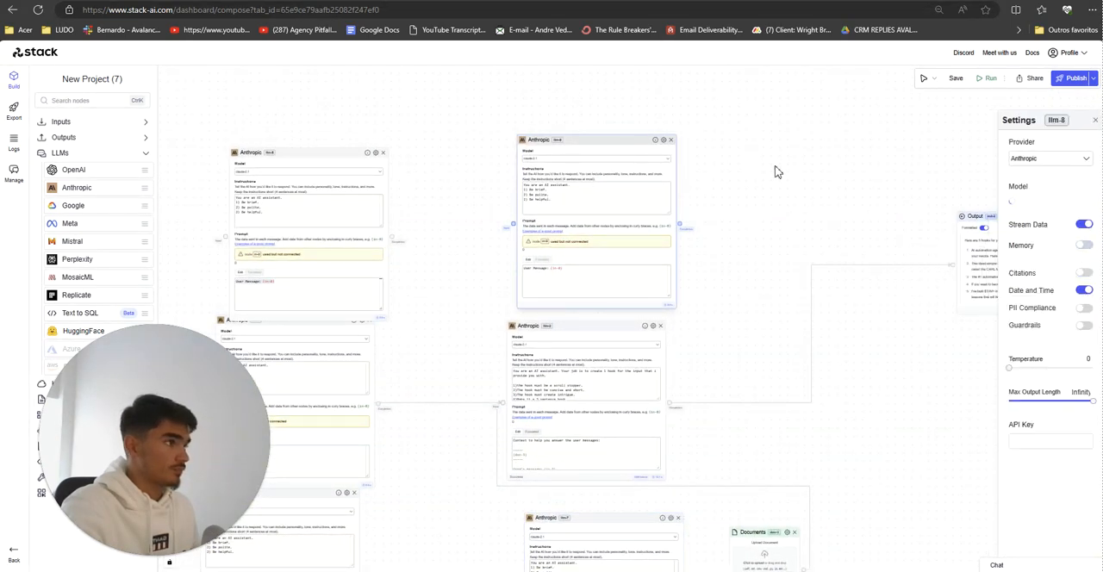
Step: Turn off memory for the first column's llm-5 and llm-4, and move llm-5 clear of the node below it
{"action": "left_click_drag", "start_coordinate": [775, 167], "coordinate": [988, 124]}
{"action": "left_click", "coordinate": [603, 87]}
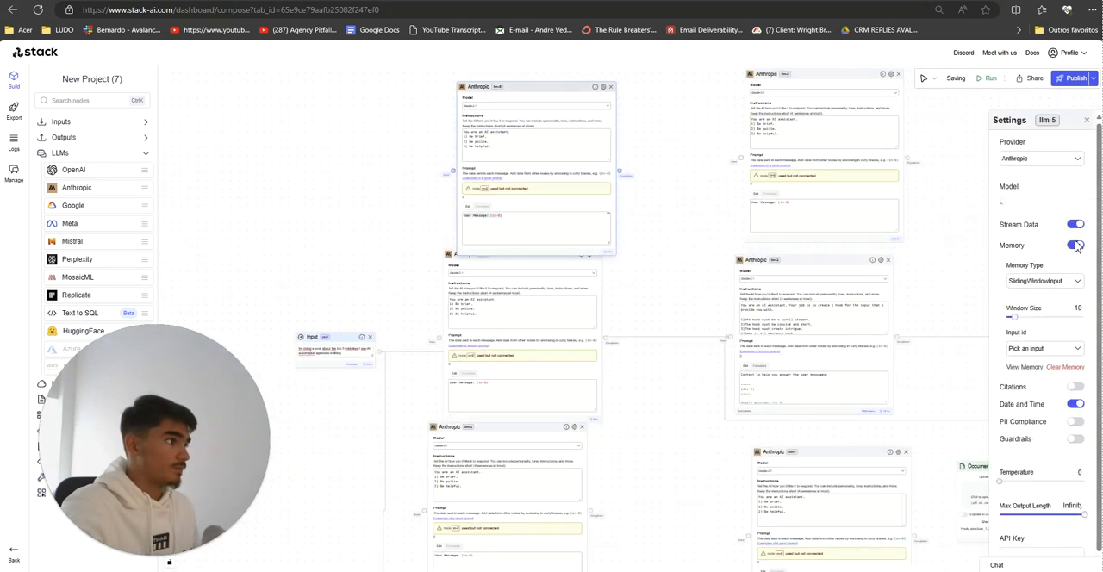
{"action": "left_click", "coordinate": [1076, 248]}
{"action": "left_click", "coordinate": [693, 460]}
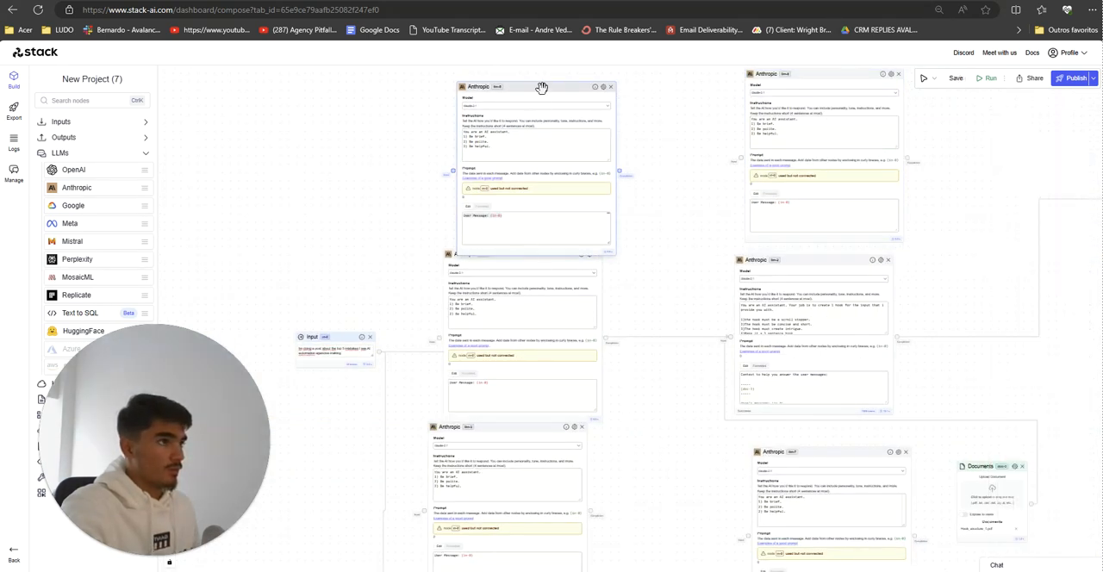
{"action": "left_click_drag", "start_coordinate": [541, 88], "coordinate": [529, 69]}
{"action": "left_click", "coordinate": [589, 281]}
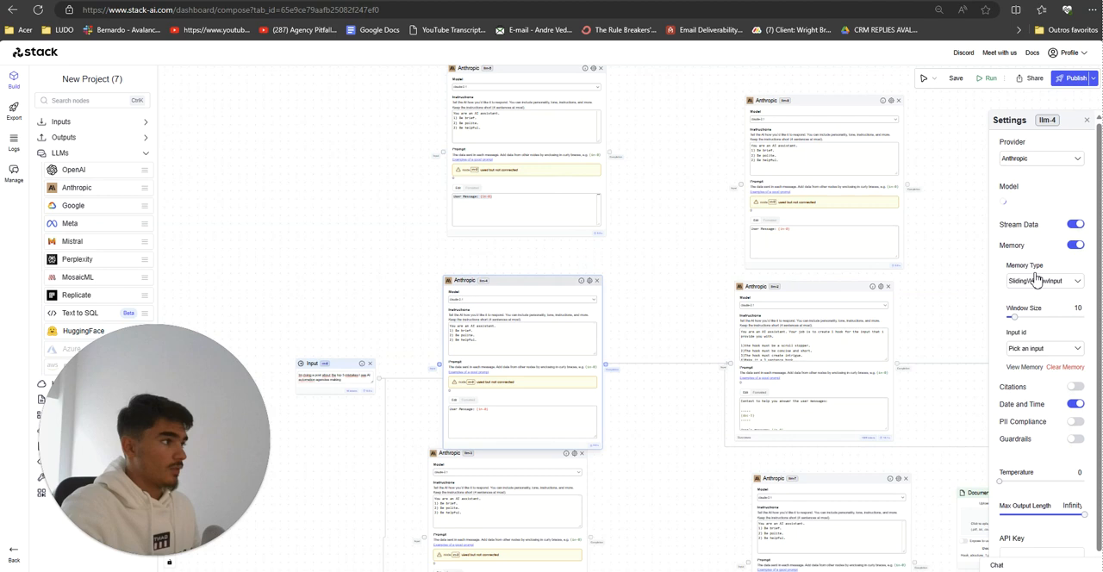
{"action": "left_click", "coordinate": [1075, 247]}
{"action": "left_click", "coordinate": [664, 459]}
Step: Recheck the settings of llm-4 and turn off memory for llm-3 below it
{"action": "scroll", "coordinate": [682, 350], "scroll_direction": "down", "scroll_amount": 3}
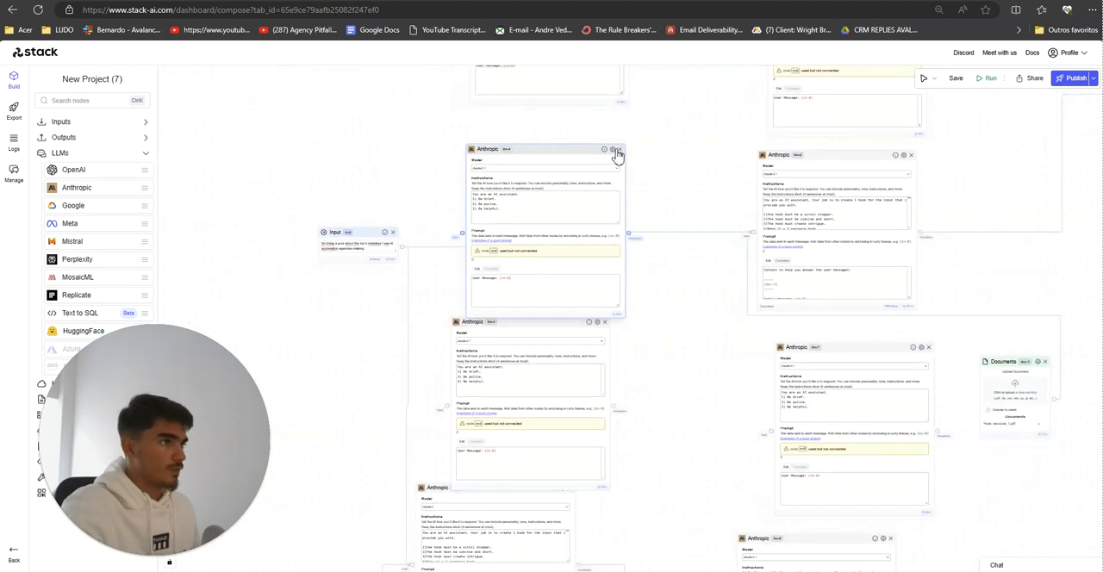
{"action": "left_click", "coordinate": [613, 151]}
{"action": "left_click", "coordinate": [664, 387]}
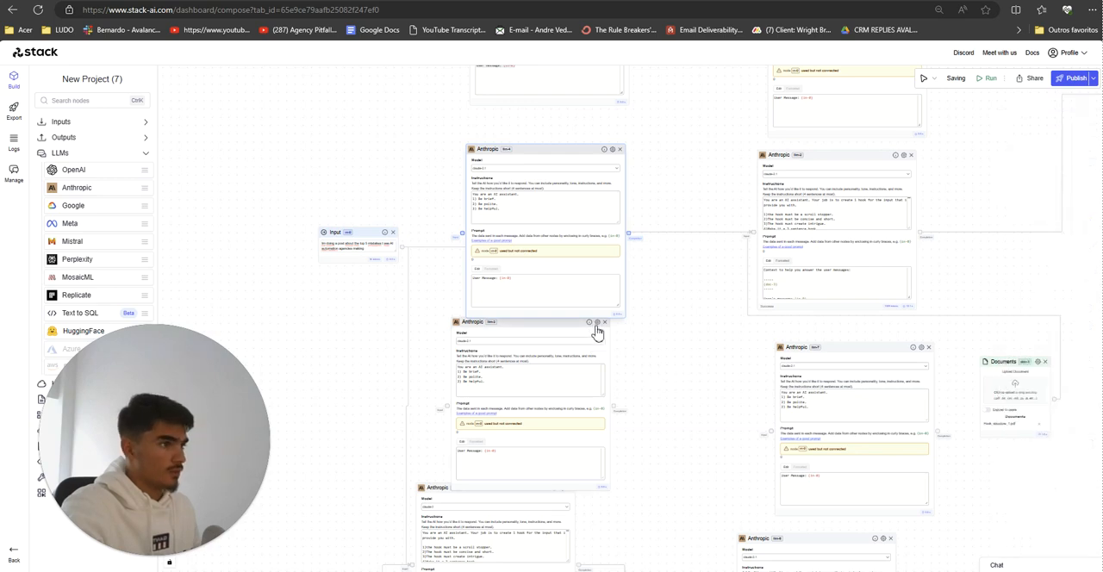
{"action": "left_click", "coordinate": [597, 322]}
{"action": "left_click", "coordinate": [1075, 246]}
{"action": "left_click", "coordinate": [671, 418]}
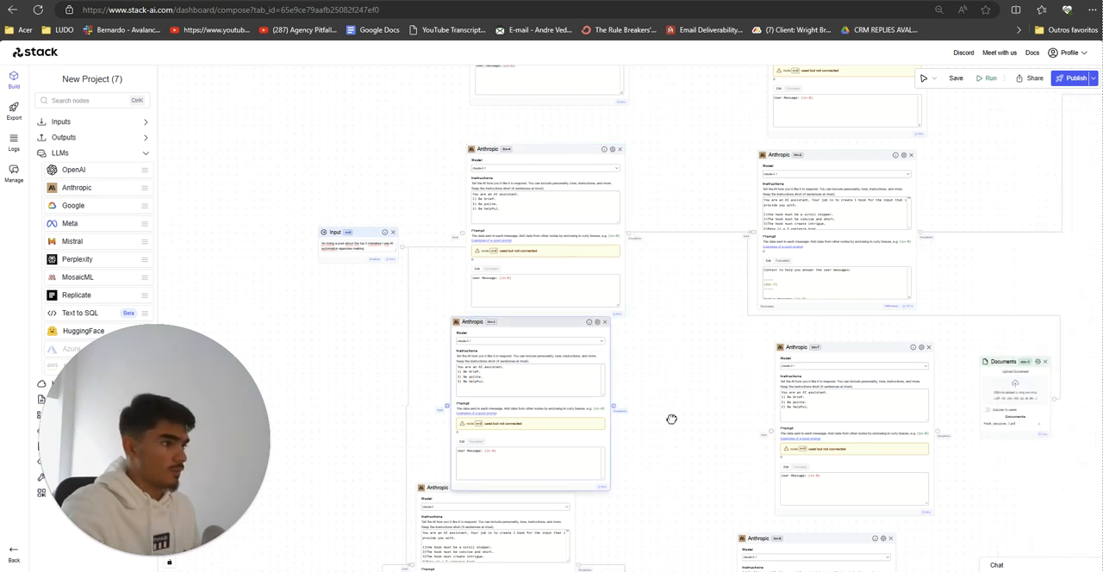
{"action": "left_click_drag", "start_coordinate": [671, 418], "coordinate": [664, 305]}
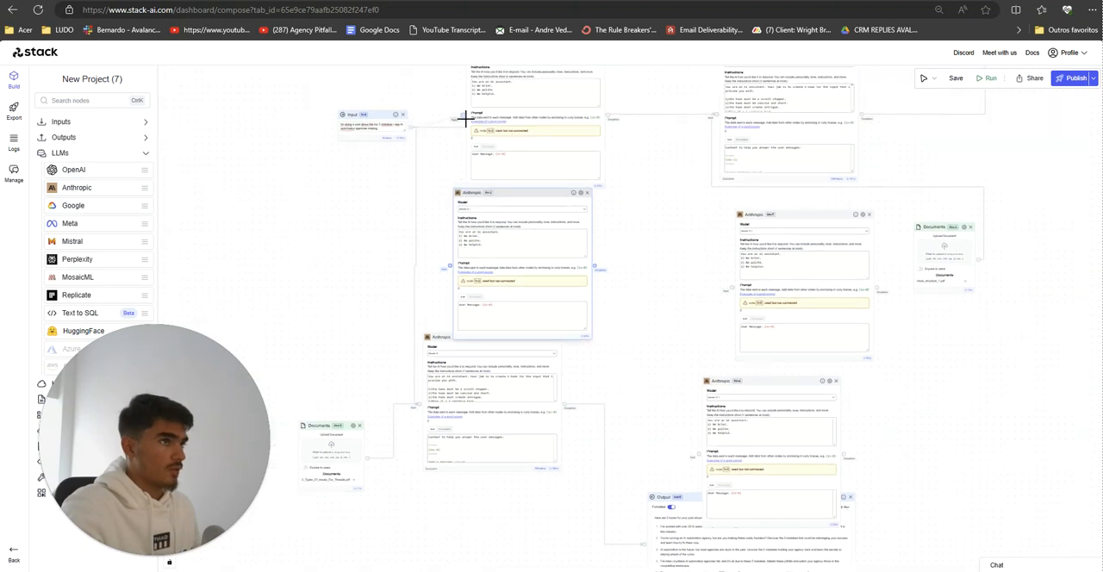
Step: Connect the Input node to the three added Anthropic nodes in the first column
{"action": "left_click_drag", "start_coordinate": [410, 128], "coordinate": [463, 115]}
{"action": "left_click_drag", "start_coordinate": [450, 268], "coordinate": [411, 131]}
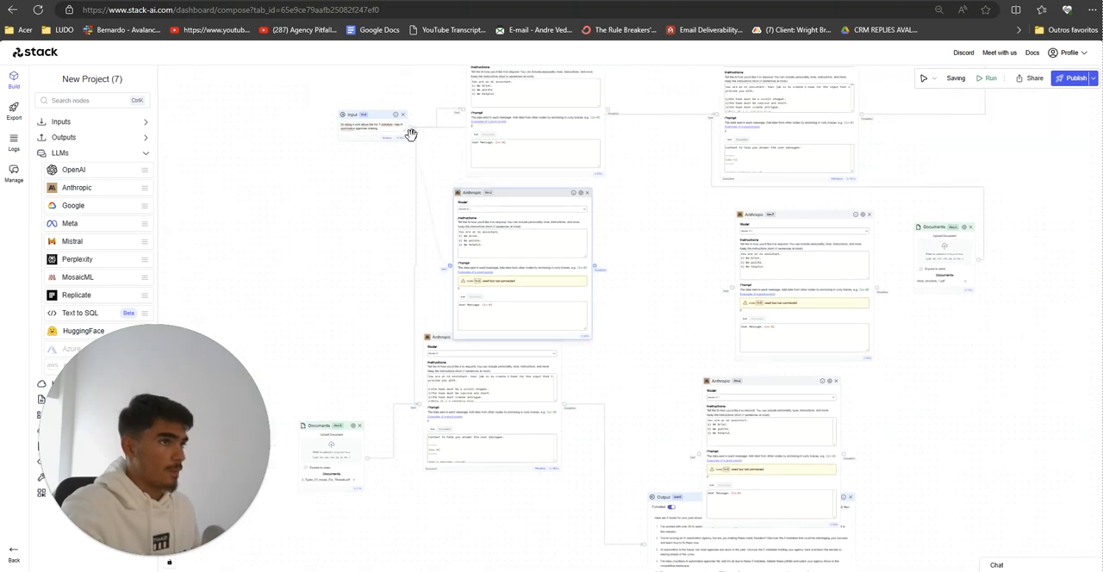
{"action": "scroll", "coordinate": [399, 210], "scroll_direction": "up", "scroll_amount": 4}
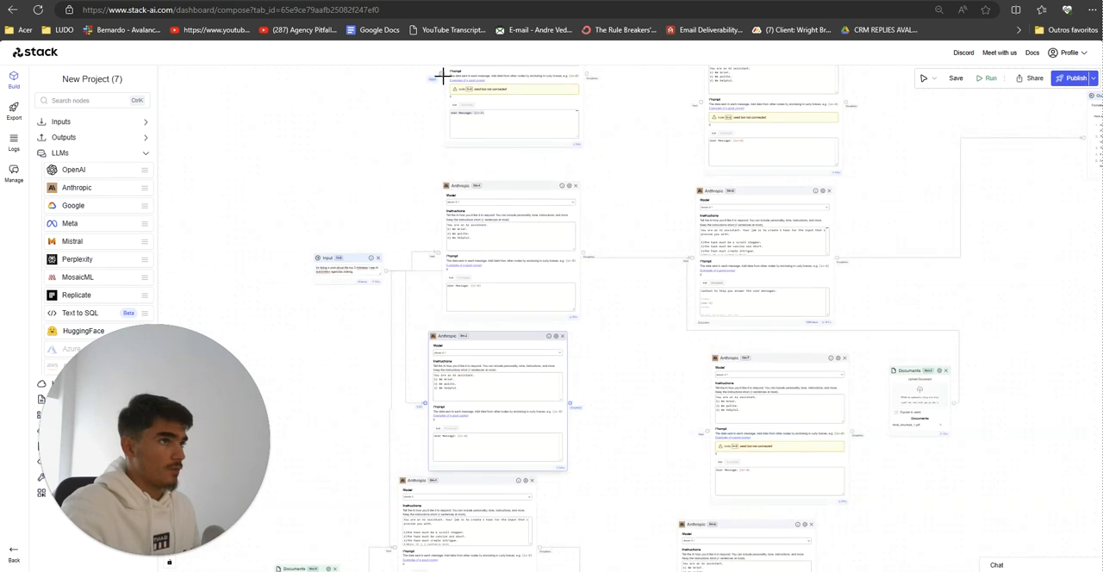
{"action": "left_click_drag", "start_coordinate": [442, 74], "coordinate": [388, 274]}
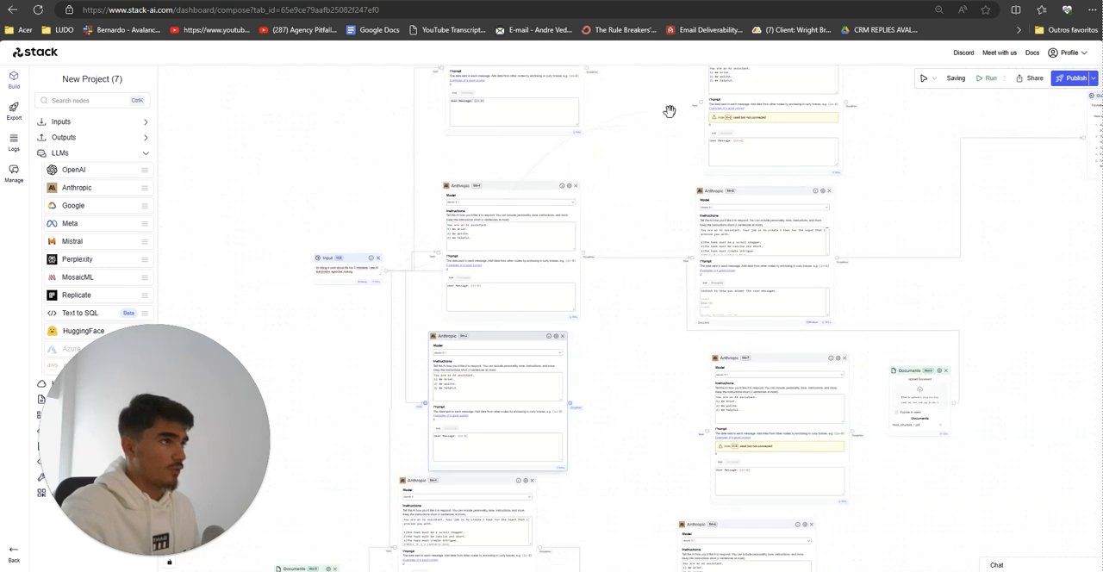
Step: Connect the second column's three added Anthropic nodes to the completions of the first-column nodes beside them
{"action": "left_click_drag", "start_coordinate": [703, 106], "coordinate": [702, 102]}
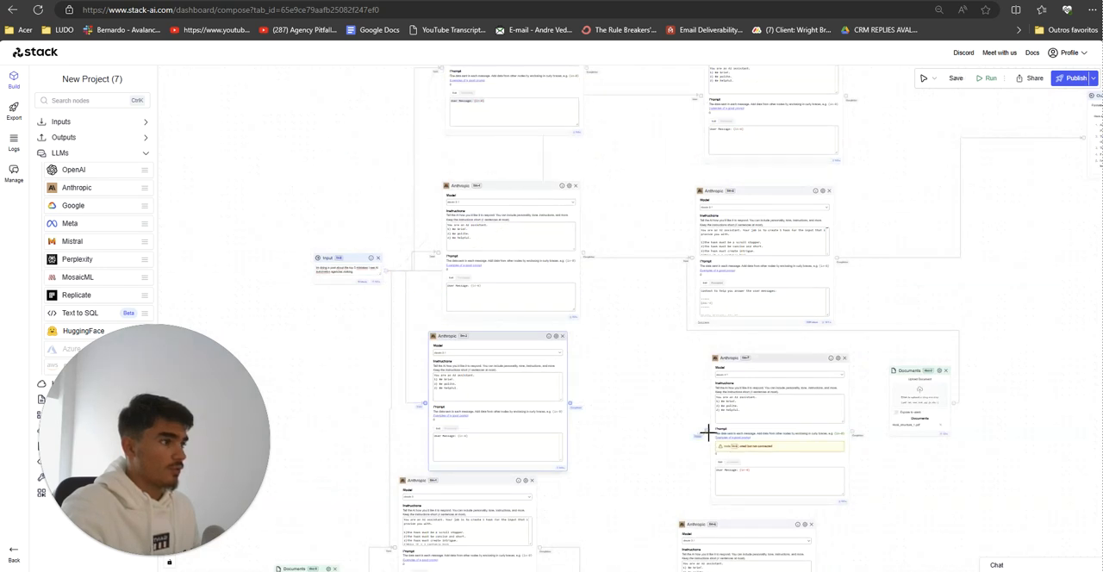
{"action": "left_click_drag", "start_coordinate": [706, 431], "coordinate": [387, 275]}
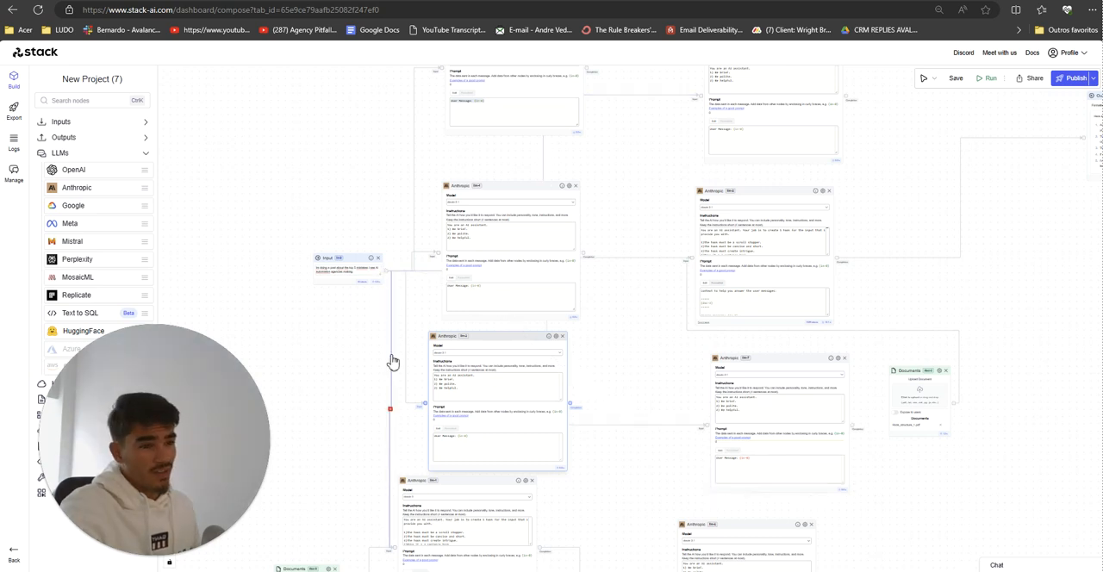
{"action": "left_click_drag", "start_coordinate": [363, 365], "coordinate": [364, 295]}
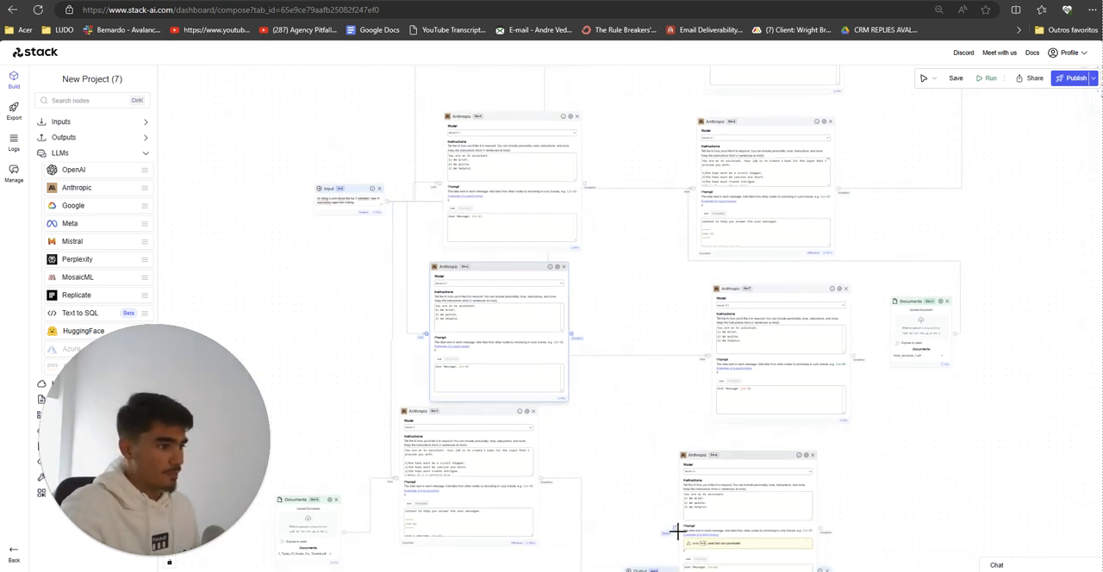
{"action": "left_click_drag", "start_coordinate": [678, 532], "coordinate": [388, 202]}
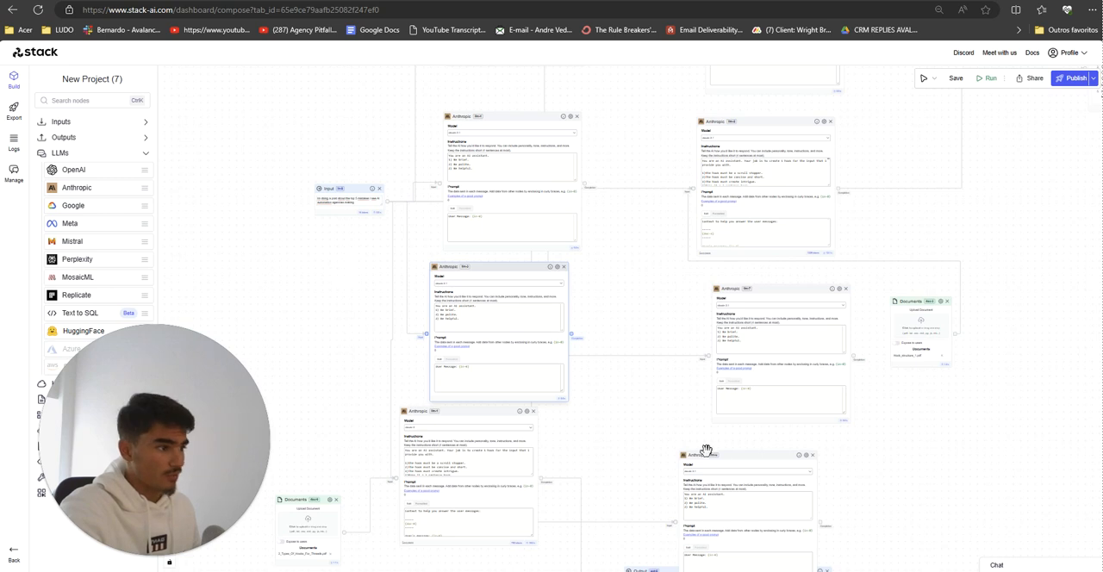
Step: Align llm-2 and the two Anthropic nodes below it into a straight second column with even spacing
{"action": "left_click_drag", "start_coordinate": [706, 451], "coordinate": [736, 276]}
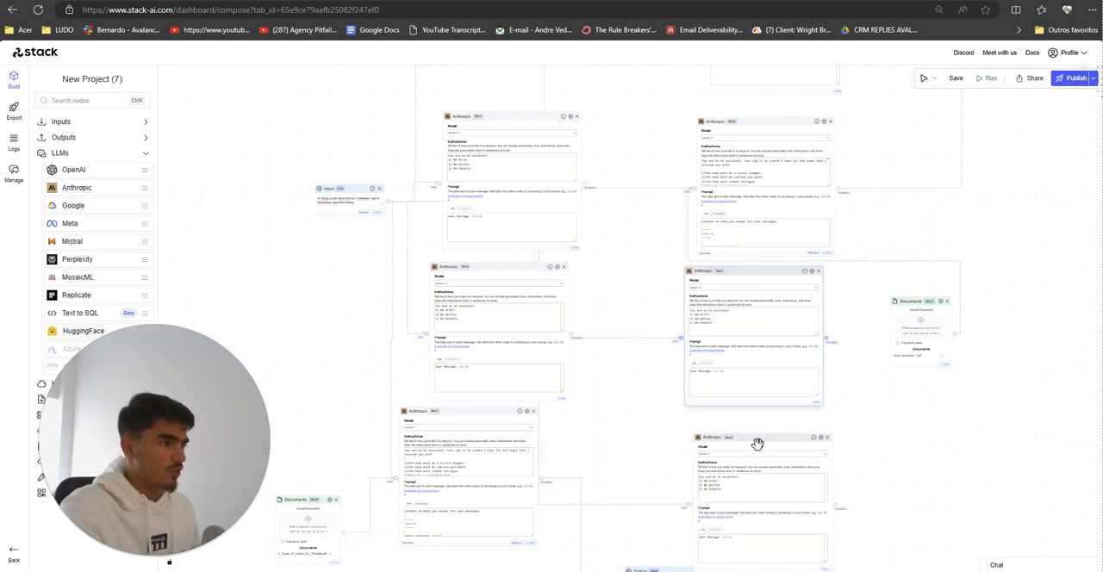
{"action": "left_click_drag", "start_coordinate": [756, 444], "coordinate": [746, 431]}
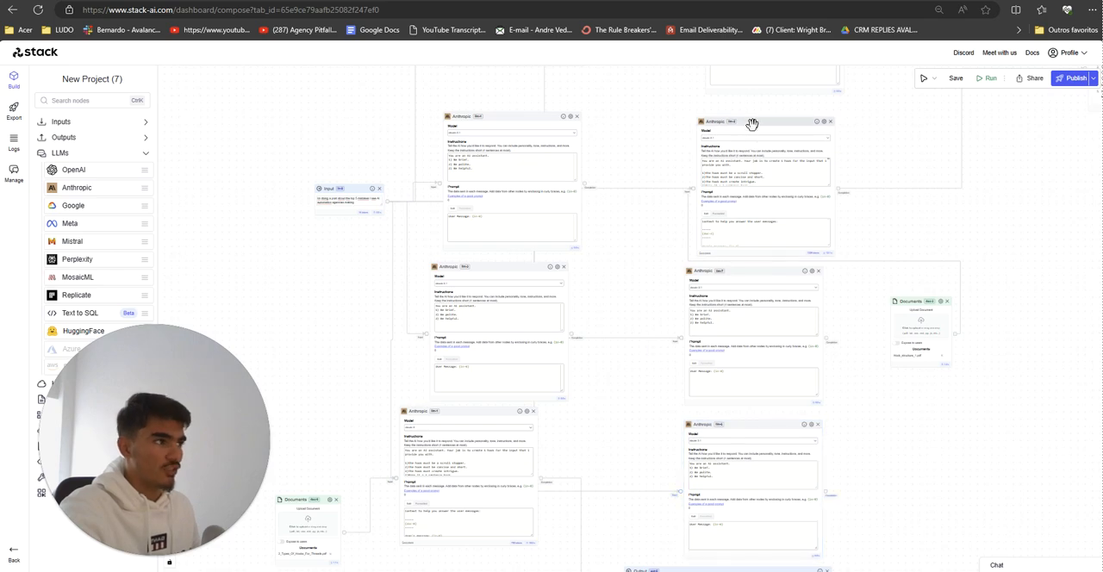
{"action": "left_click_drag", "start_coordinate": [752, 124], "coordinate": [742, 125]}
{"action": "scroll", "coordinate": [640, 334], "scroll_direction": "down", "scroll_amount": 3}
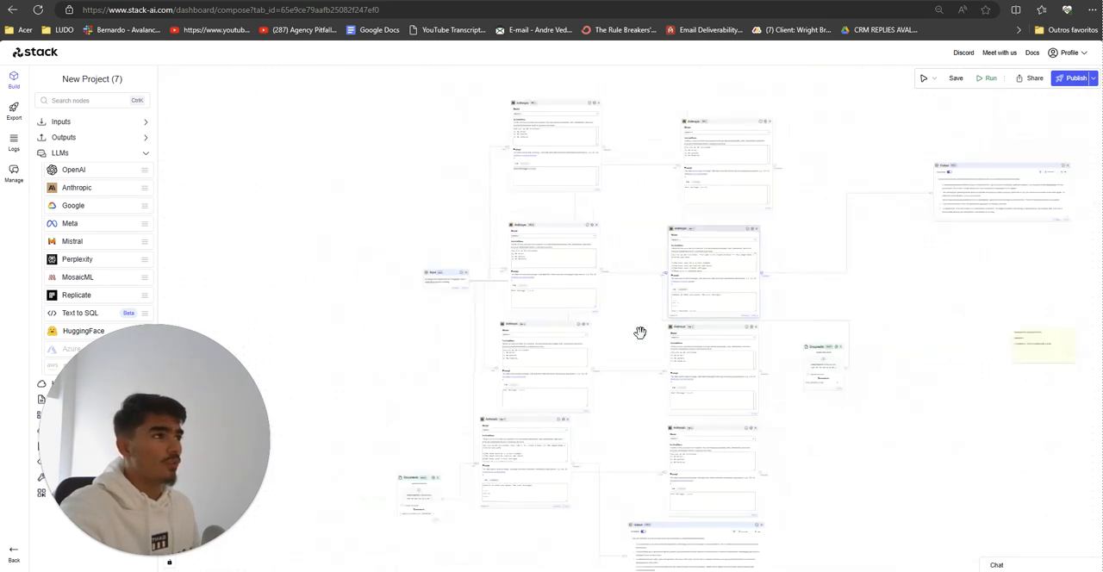
{"action": "scroll", "coordinate": [640, 333], "scroll_direction": "up", "scroll_amount": 5}
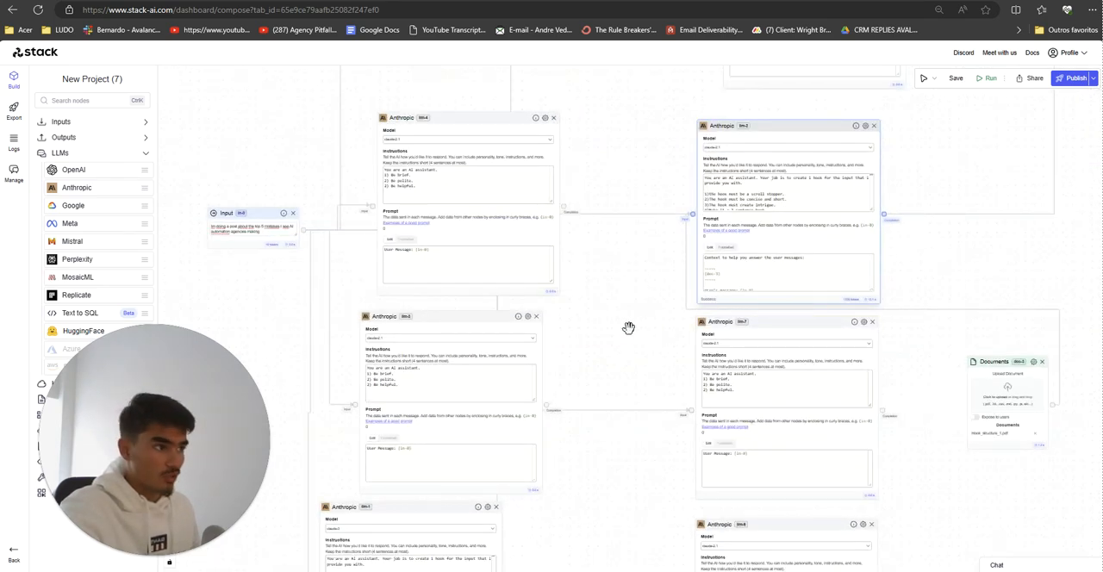
Step: Move the Output node under the second column to free space below llm-1
{"action": "left_click_drag", "start_coordinate": [629, 331], "coordinate": [584, 167]}
{"action": "scroll", "coordinate": [578, 320], "scroll_direction": "down", "scroll_amount": 2}
{"action": "left_click_drag", "start_coordinate": [587, 367], "coordinate": [594, 246]}
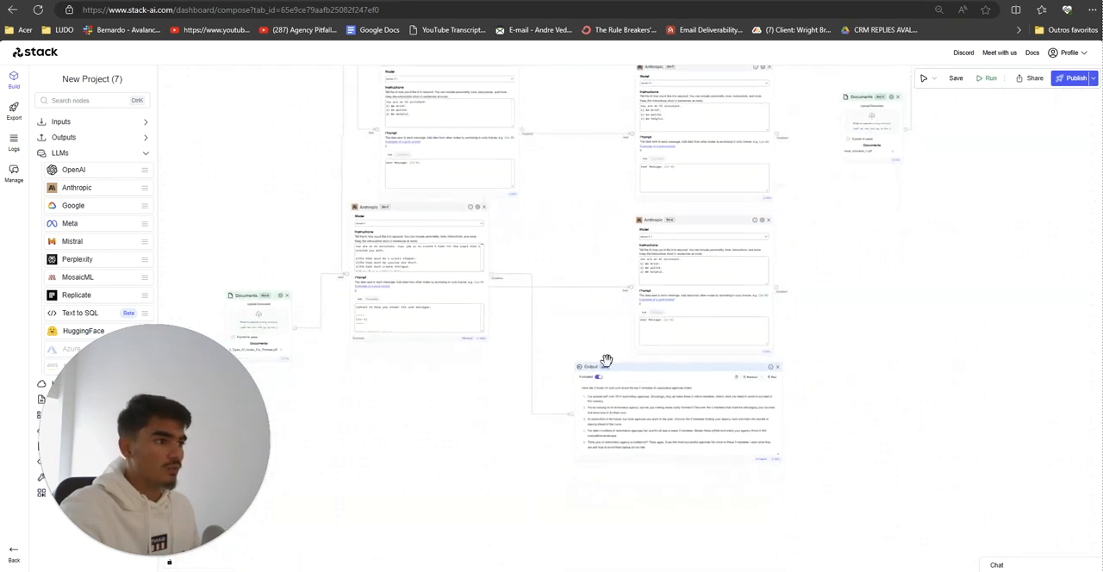
{"action": "left_click_drag", "start_coordinate": [607, 360], "coordinate": [399, 418]}
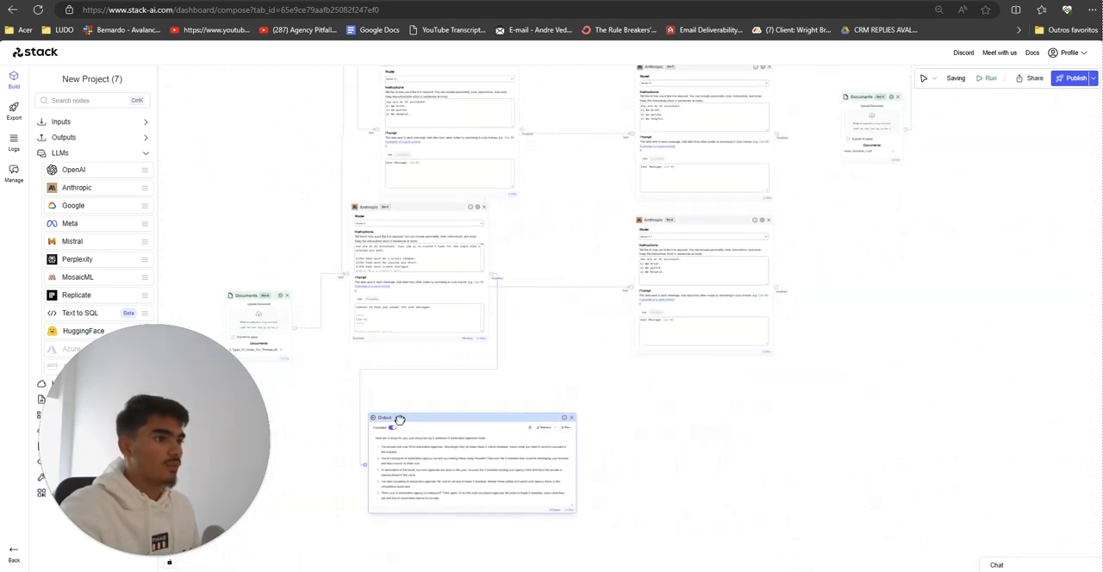
{"action": "scroll", "coordinate": [560, 396], "scroll_direction": "down", "scroll_amount": 2}
{"action": "left_click_drag", "start_coordinate": [563, 399], "coordinate": [621, 431]}
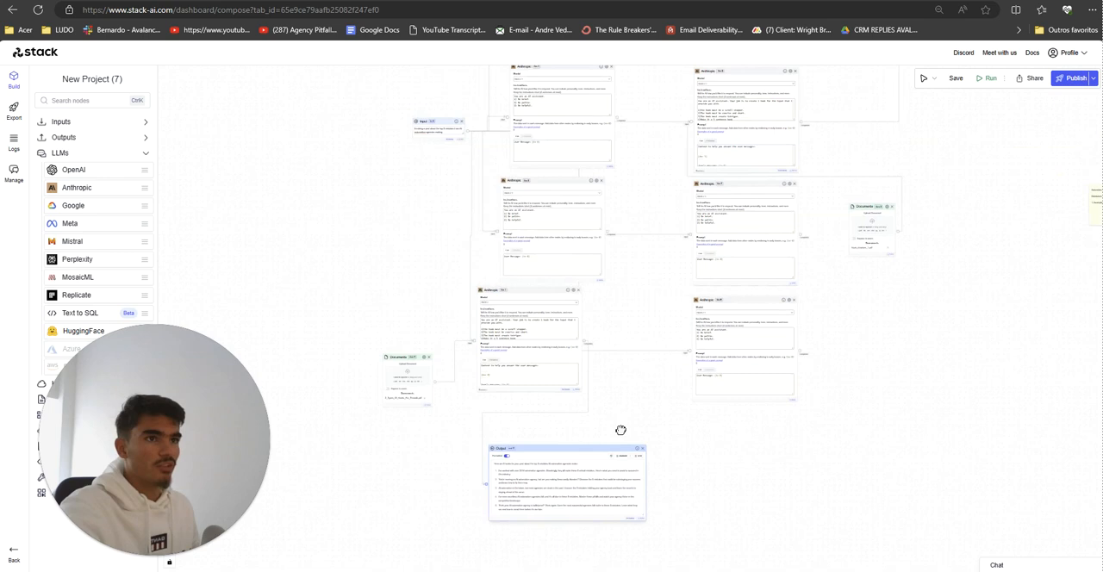
Step: Add six Output nodes, three beside the first Anthropic column and three beside the second
{"action": "left_click", "coordinate": [67, 141]}
{"action": "left_click_drag", "start_coordinate": [75, 159], "coordinate": [388, 280]}
{"action": "left_click_drag", "start_coordinate": [145, 158], "coordinate": [371, 204]}
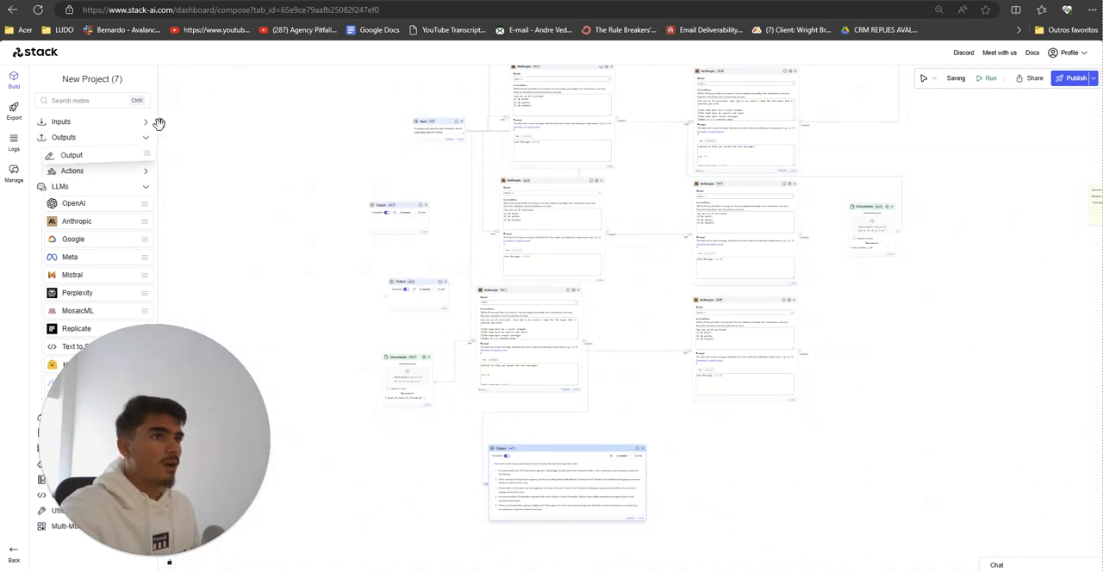
{"action": "left_click_drag", "start_coordinate": [91, 154], "coordinate": [878, 345]}
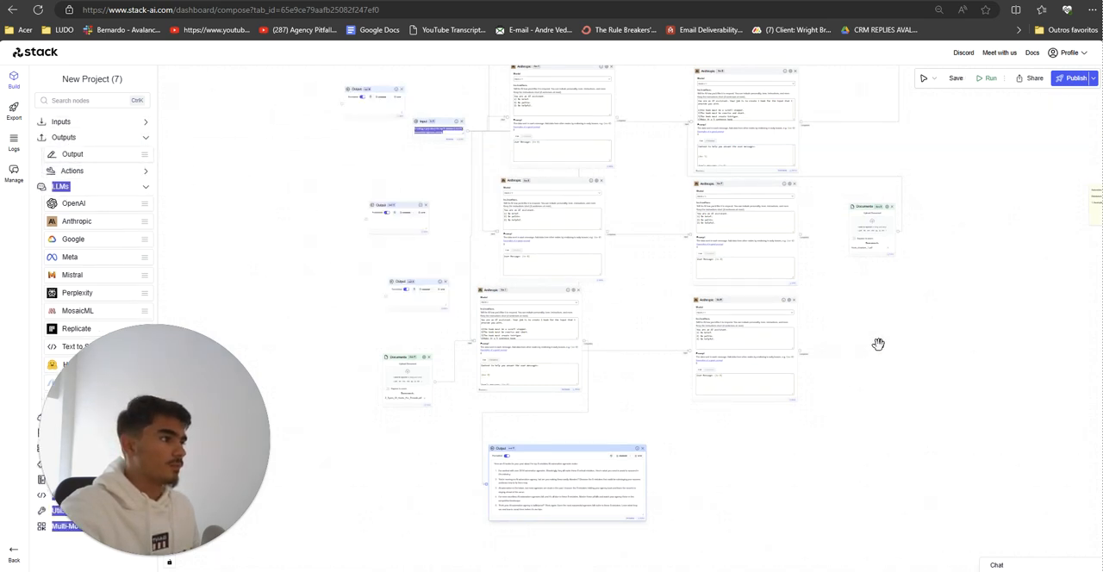
{"action": "left_click_drag", "start_coordinate": [86, 155], "coordinate": [906, 341]}
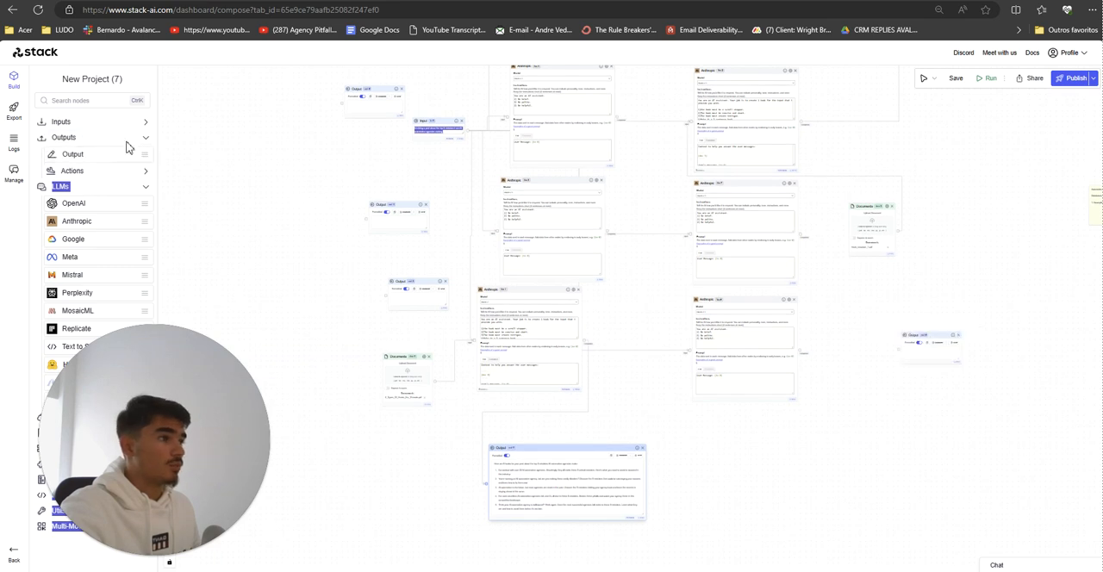
{"action": "left_click_drag", "start_coordinate": [81, 154], "coordinate": [949, 209]}
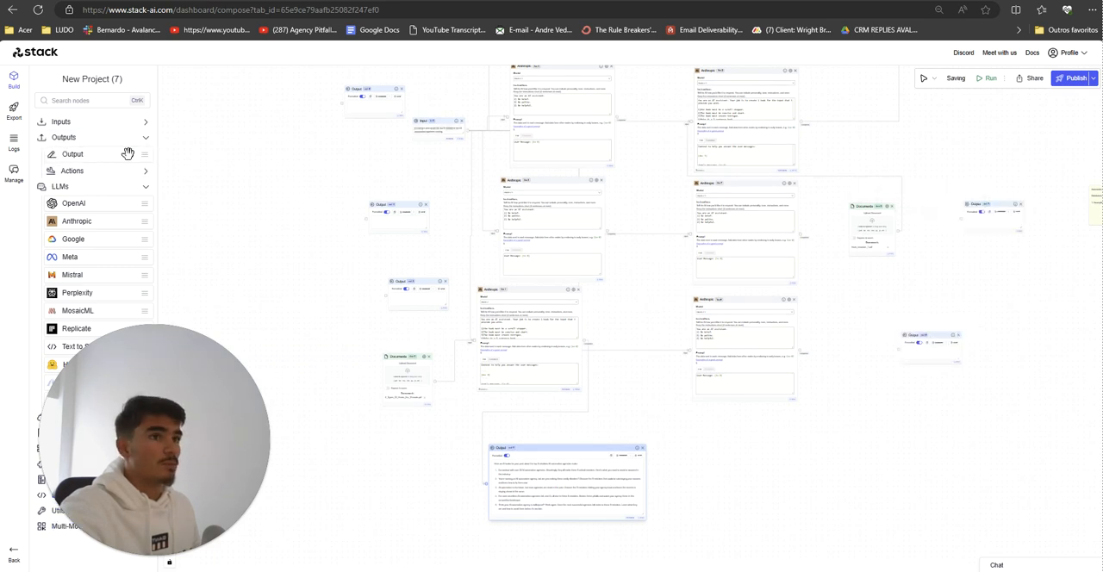
{"action": "left_click_drag", "start_coordinate": [108, 155], "coordinate": [978, 162]}
{"action": "scroll", "coordinate": [979, 161], "scroll_direction": "down", "scroll_amount": 2}
{"action": "left_click_drag", "start_coordinate": [914, 187], "coordinate": [753, 304]}
{"action": "scroll", "coordinate": [776, 279], "scroll_direction": "up", "scroll_amount": 2}
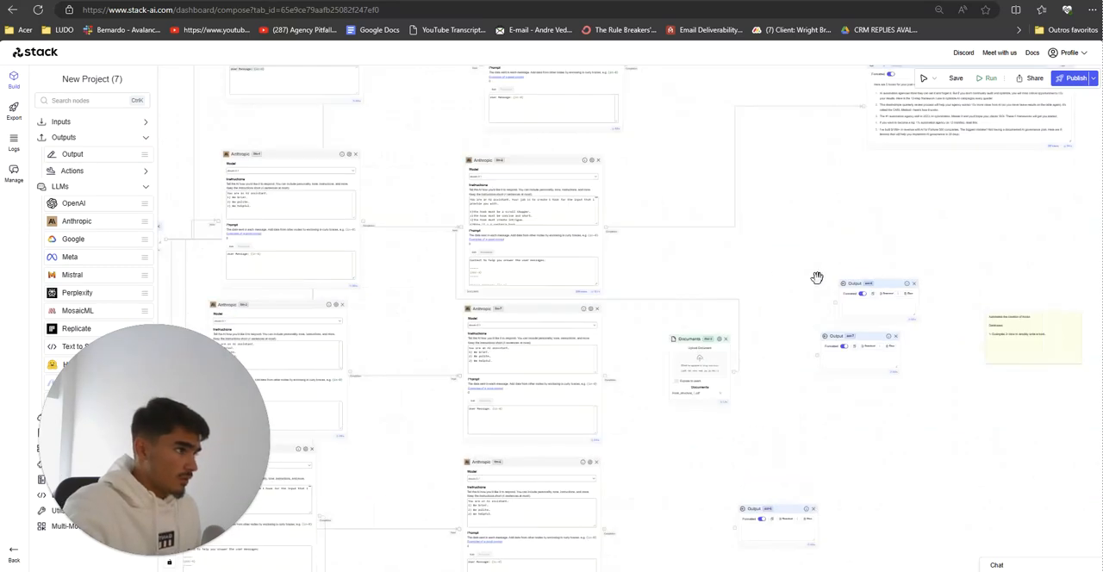
Step: Move one new Output node beside llm-2, and connect llm-2 and the two Anthropic nodes below it to the new Output nodes
{"action": "left_click_drag", "start_coordinate": [856, 292], "coordinate": [785, 201]}
{"action": "left_click_drag", "start_coordinate": [607, 227], "coordinate": [699, 229]}
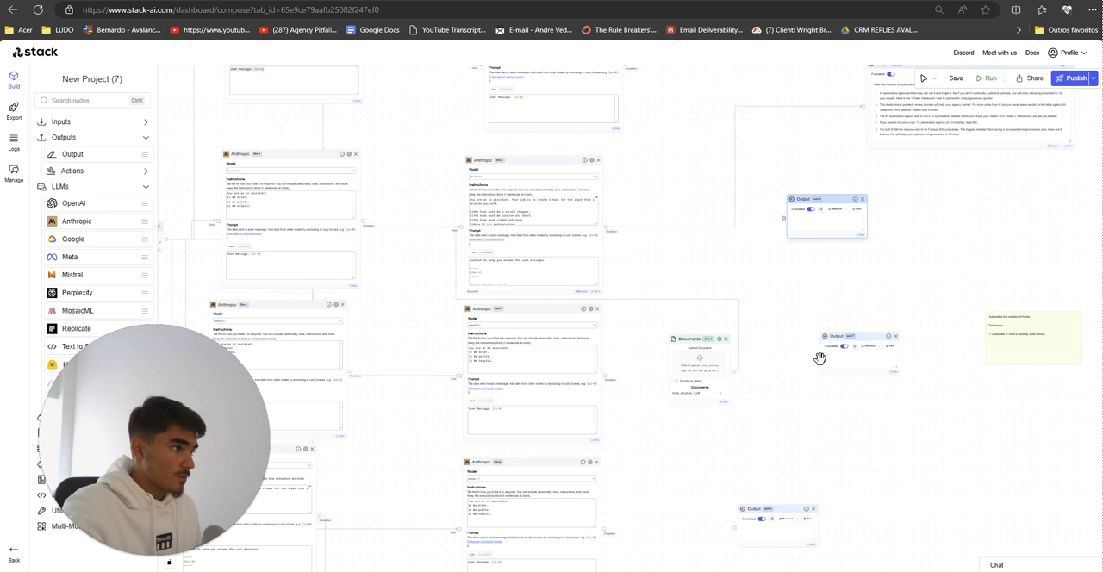
{"action": "left_click_drag", "start_coordinate": [817, 358], "coordinate": [605, 379]}
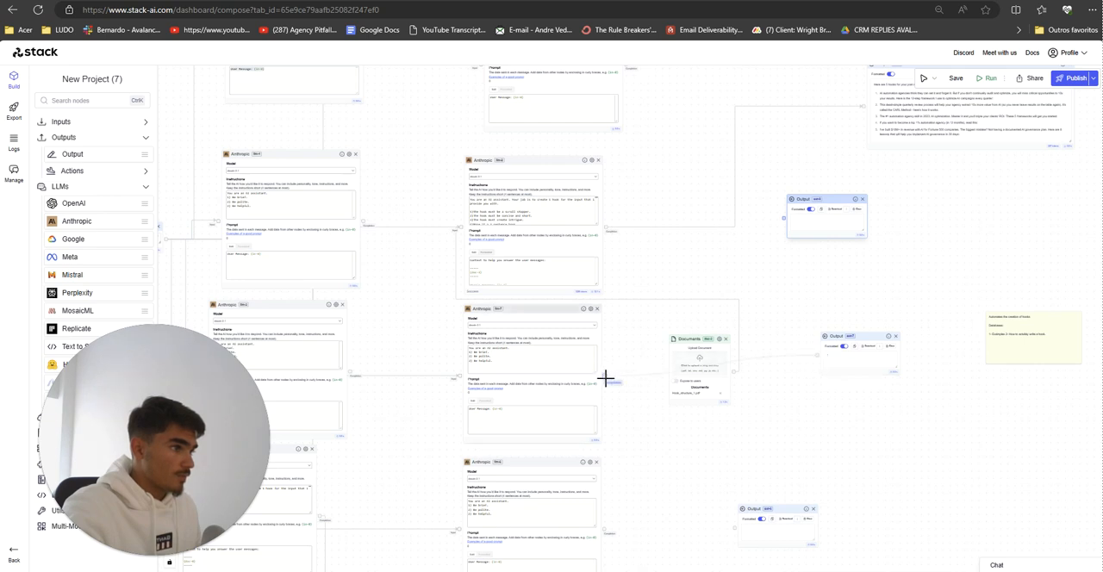
{"action": "left_click_drag", "start_coordinate": [607, 229], "coordinate": [785, 215]}
{"action": "scroll", "coordinate": [595, 371], "scroll_direction": "down", "scroll_amount": 3}
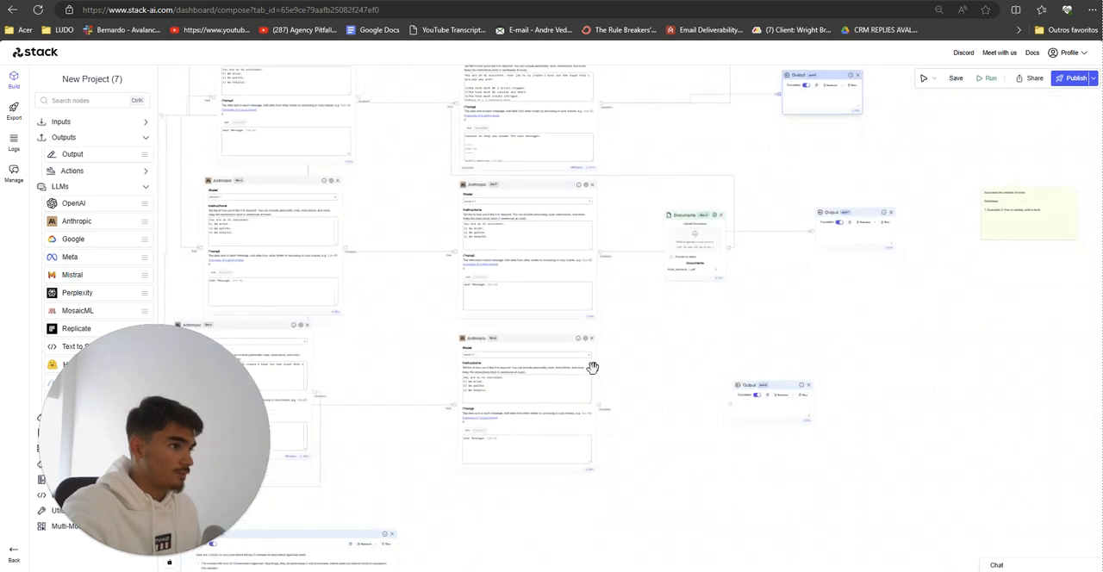
{"action": "left_click_drag", "start_coordinate": [602, 408], "coordinate": [732, 405]}
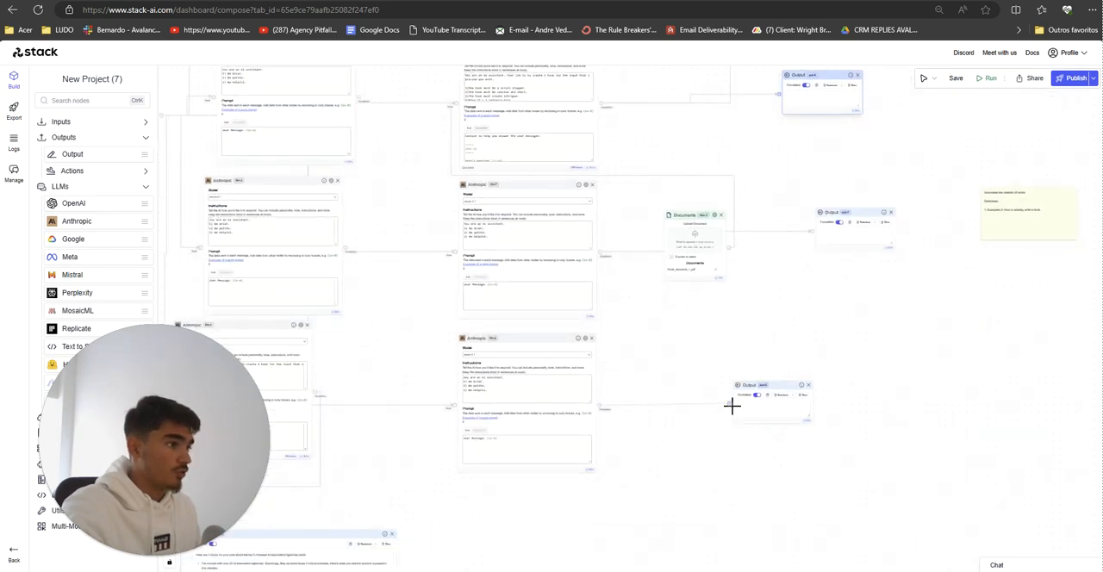
Step: Connect the first column's lower three Anthropic nodes to the three Output nodes placed beside that column
{"action": "scroll", "coordinate": [746, 448], "scroll_direction": "left", "scroll_amount": 5}
{"action": "scroll", "coordinate": [670, 370], "scroll_direction": "left", "scroll_amount": 2}
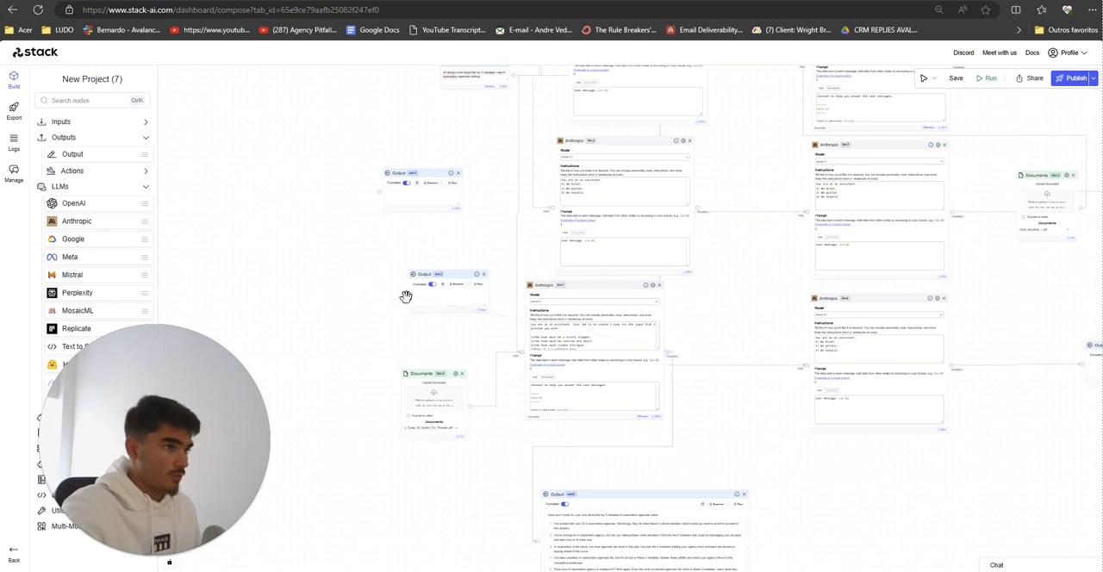
{"action": "scroll", "coordinate": [383, 246], "scroll_direction": "up", "scroll_amount": 2}
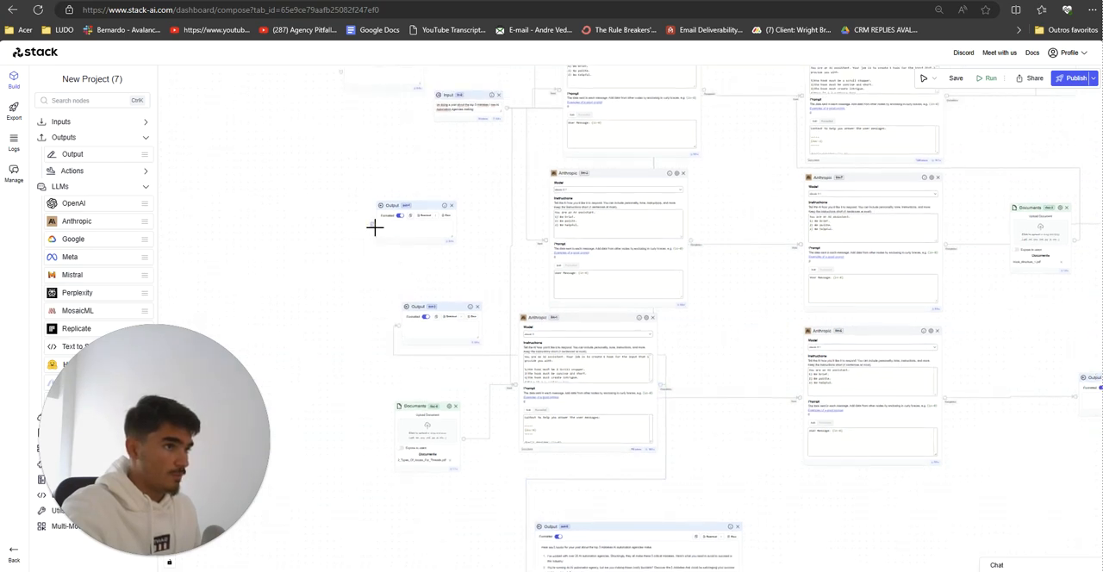
{"action": "left_click_drag", "start_coordinate": [458, 185], "coordinate": [435, 332]}
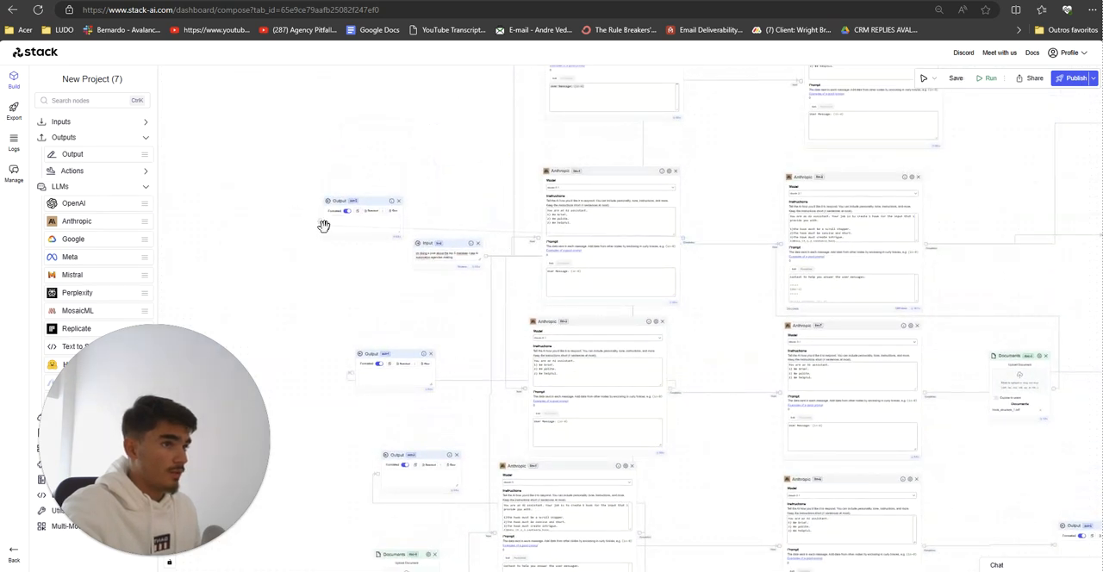
{"action": "left_click_drag", "start_coordinate": [385, 233], "coordinate": [355, 303]}
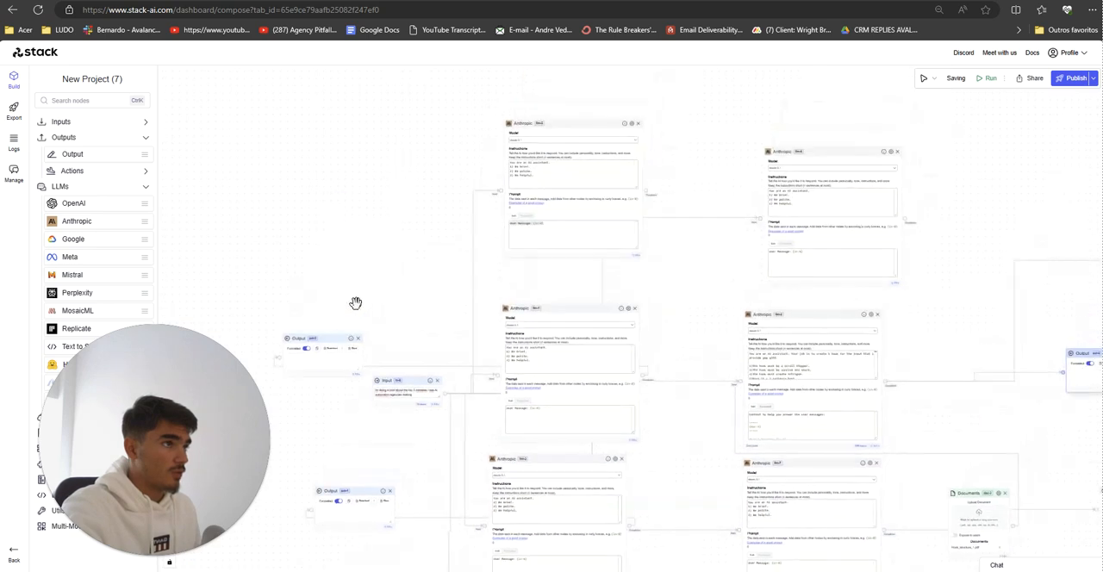
Step: Move llm-2's extra Output node beside the second column's topmost Anthropic node, remove its link to llm-2 and connect it to that topmost node
{"action": "left_click_drag", "start_coordinate": [961, 246], "coordinate": [704, 214]}
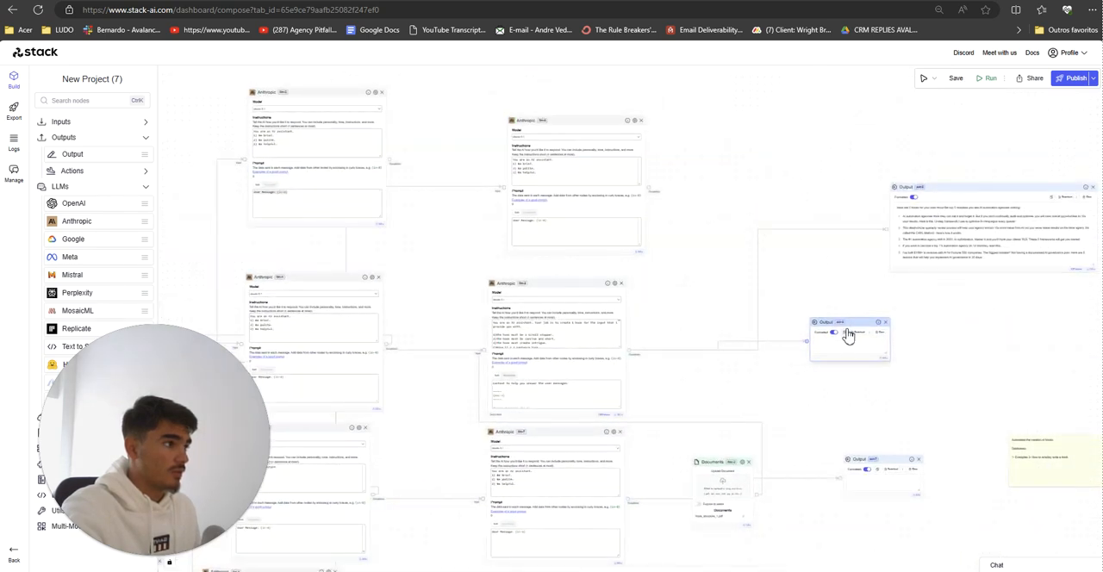
{"action": "left_click_drag", "start_coordinate": [844, 331], "coordinate": [817, 156]}
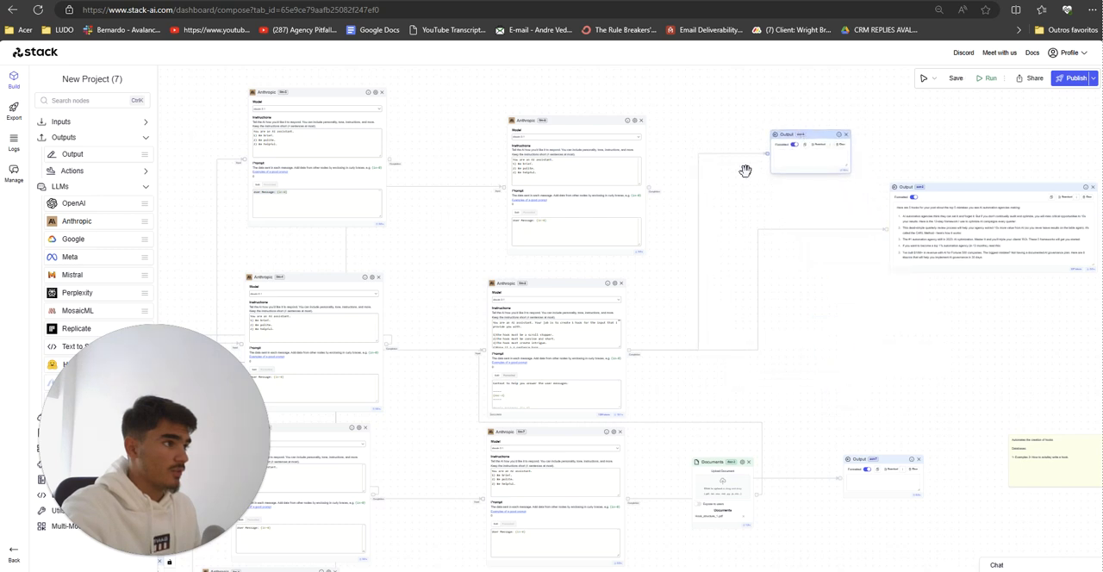
{"action": "left_click", "coordinate": [700, 257]}
{"action": "left_click_drag", "start_coordinate": [647, 192], "coordinate": [768, 155]}
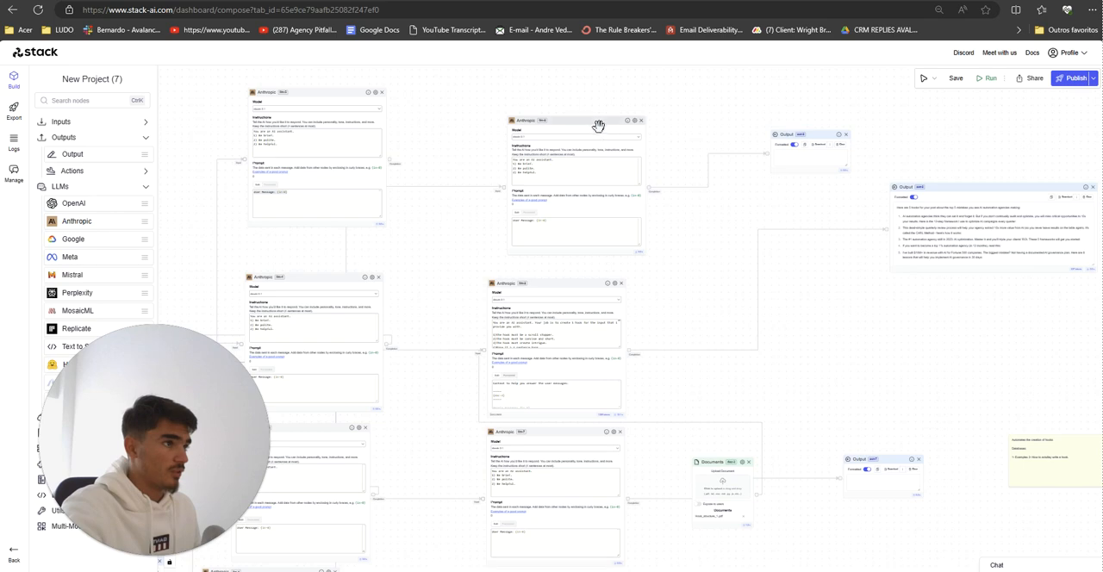
Step: Review the whole workflow from the Input node through both Anthropic columns to their Output nodes
{"action": "scroll", "coordinate": [655, 429], "scroll_direction": "down", "scroll_amount": 5}
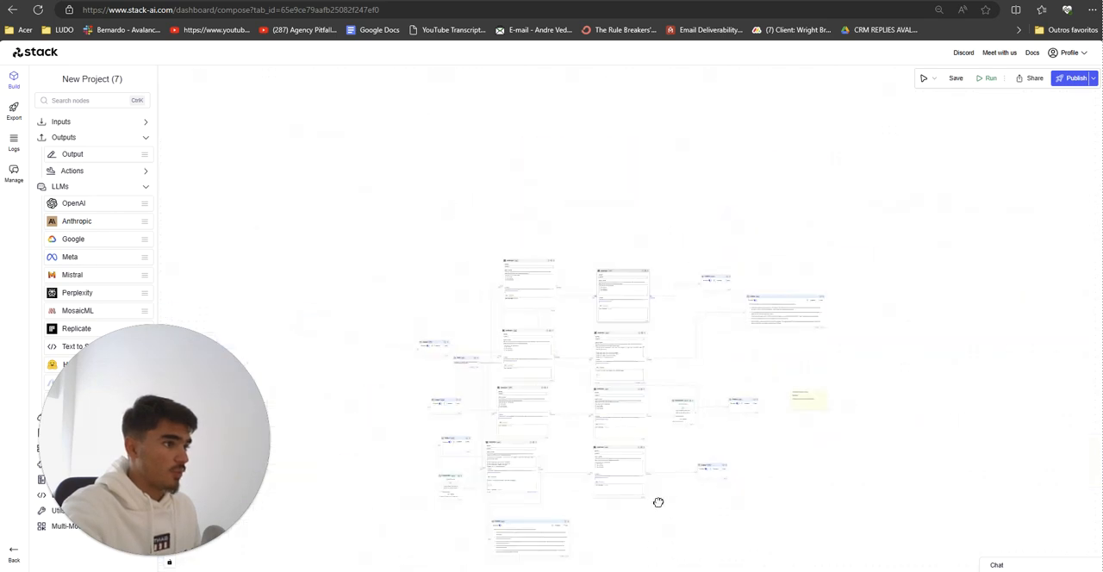
{"action": "scroll", "coordinate": [679, 425], "scroll_direction": "up", "scroll_amount": 6}
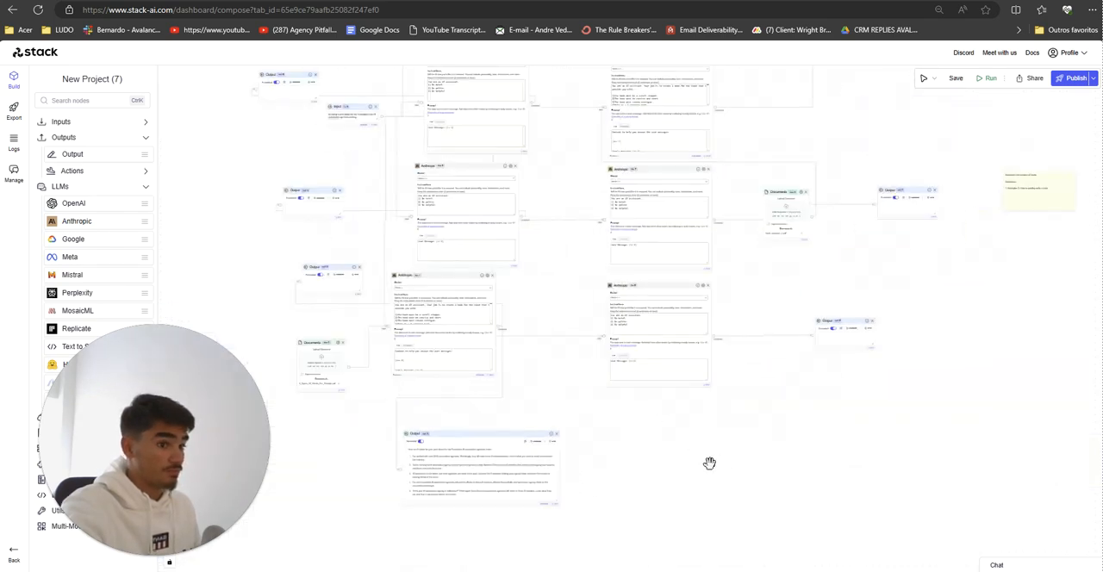
{"action": "scroll", "coordinate": [709, 463], "scroll_direction": "down", "scroll_amount": 3}
{"action": "left_click_drag", "start_coordinate": [707, 468], "coordinate": [711, 497]}
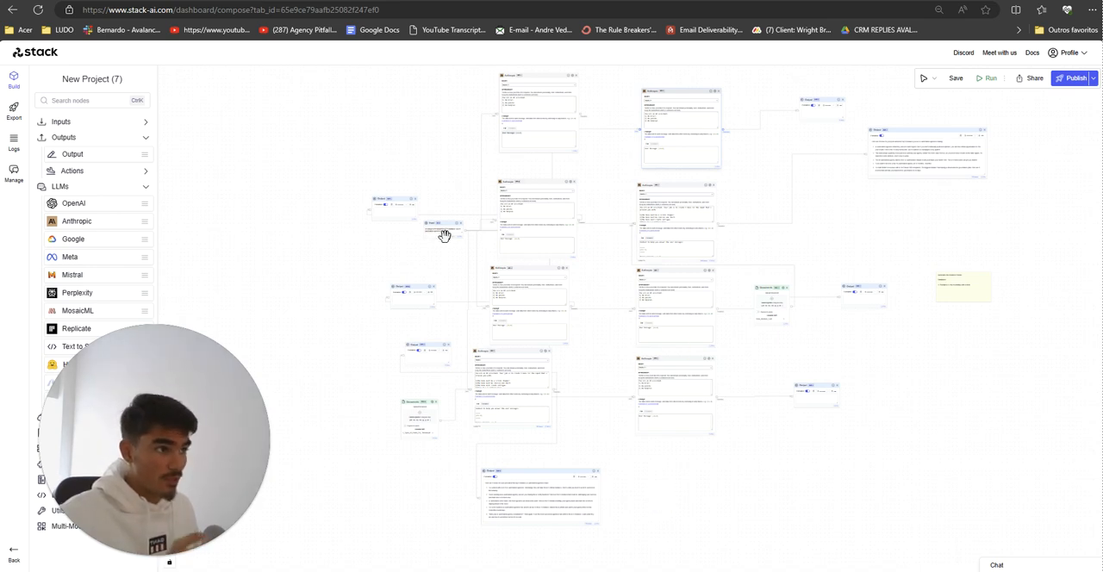
{"action": "scroll", "coordinate": [620, 399], "scroll_direction": "up", "scroll_amount": 3}
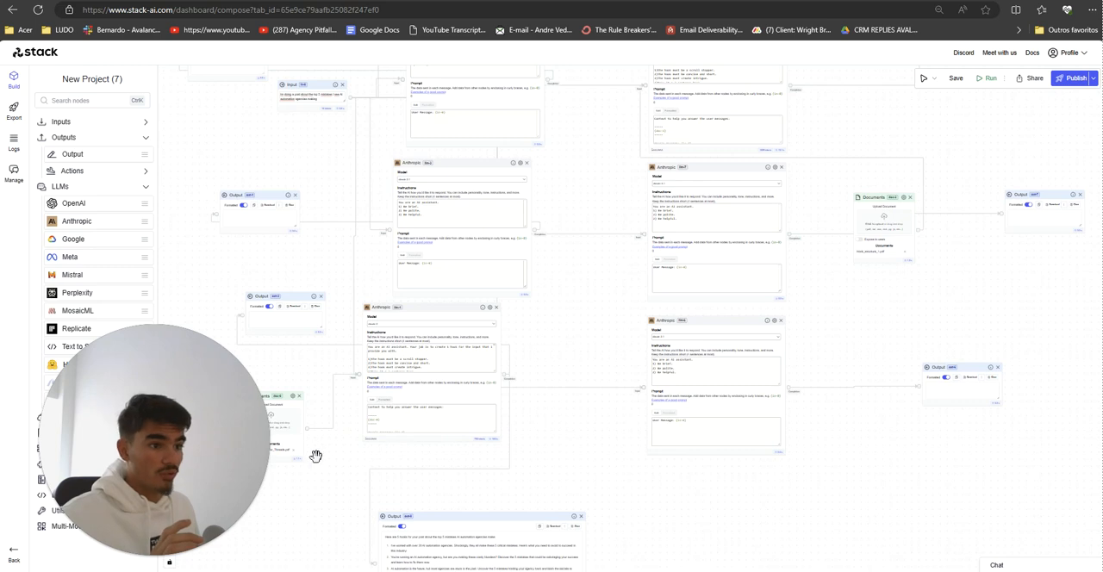
{"action": "left_click_drag", "start_coordinate": [315, 455], "coordinate": [414, 468]}
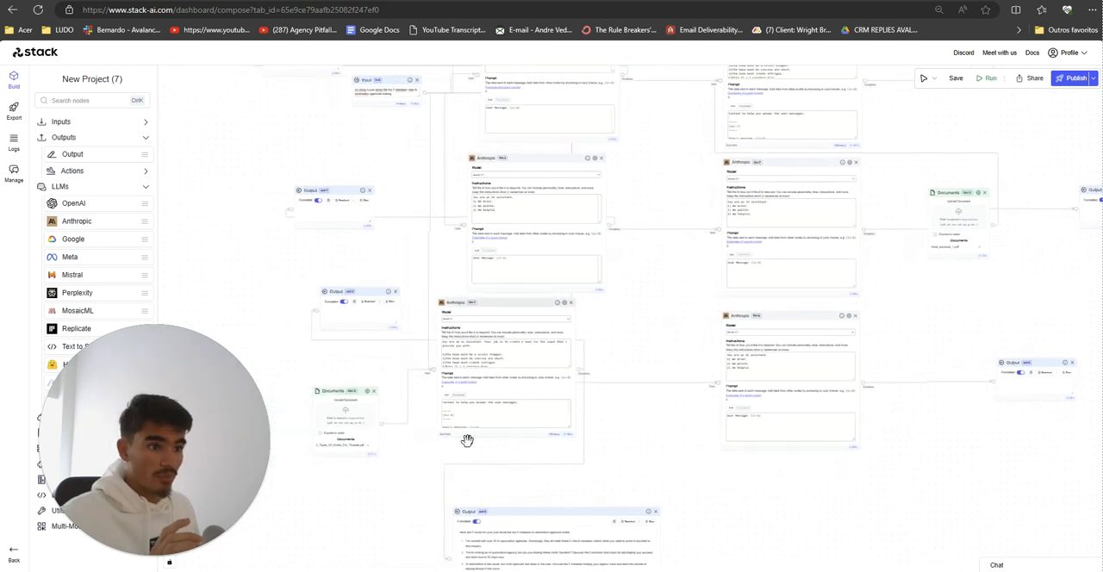
Step: Connect the first column's Documents node (2_Types_Of_Hooks_For_Threads.pdf) to the three upper Anthropic nodes in that column
{"action": "scroll", "coordinate": [801, 478], "scroll_direction": "down", "scroll_amount": 5}
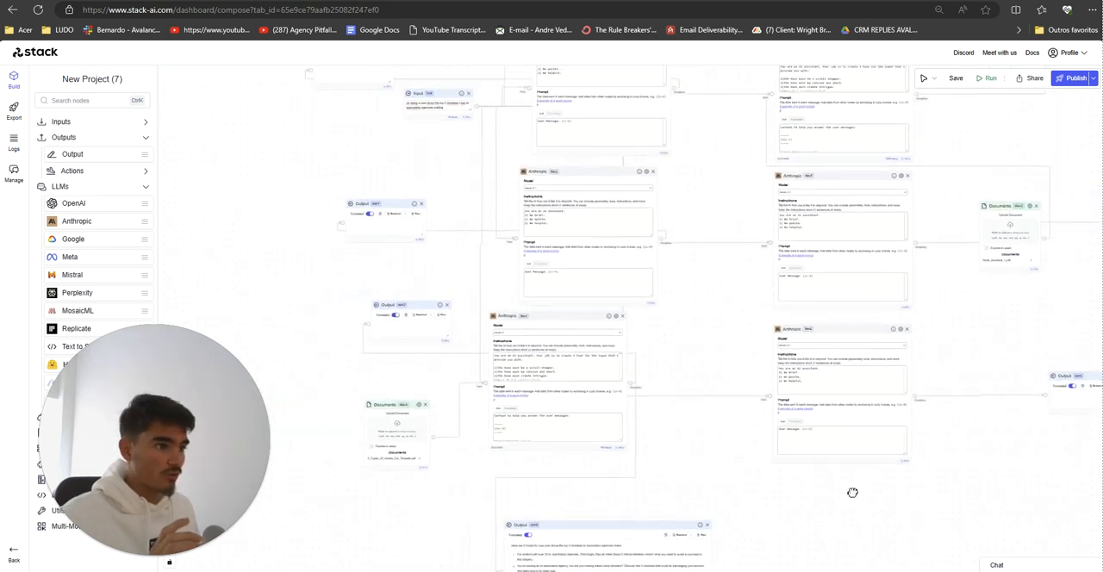
{"action": "scroll", "coordinate": [431, 426], "scroll_direction": "down", "scroll_amount": 2}
{"action": "scroll", "coordinate": [436, 443], "scroll_direction": "up", "scroll_amount": 6}
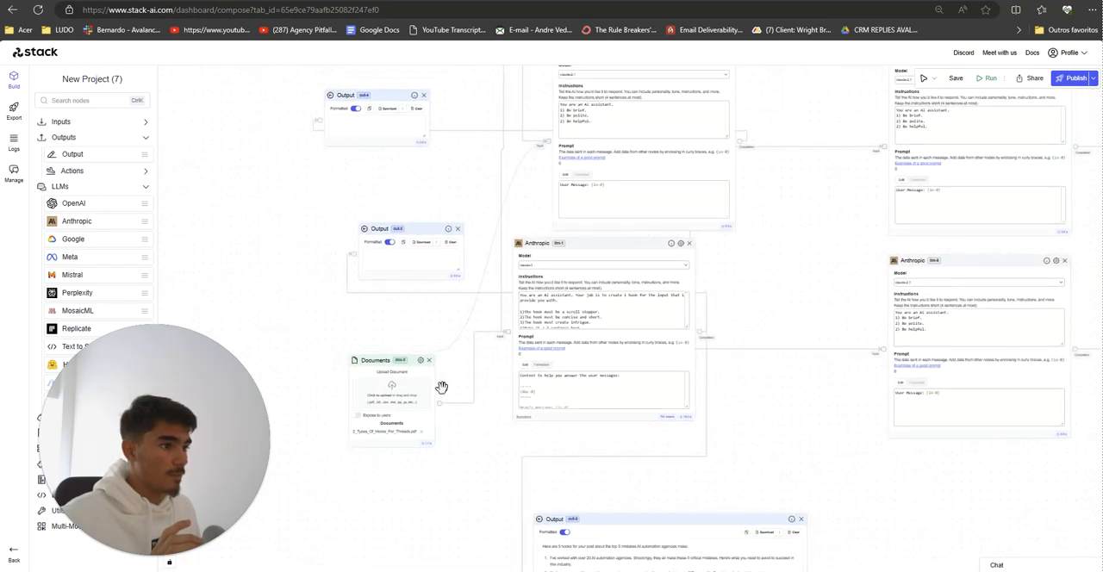
{"action": "left_click_drag", "start_coordinate": [439, 402], "coordinate": [540, 148]}
{"action": "left_click_drag", "start_coordinate": [463, 199], "coordinate": [451, 289]}
{"action": "scroll", "coordinate": [451, 288], "scroll_direction": "down", "scroll_amount": 1}
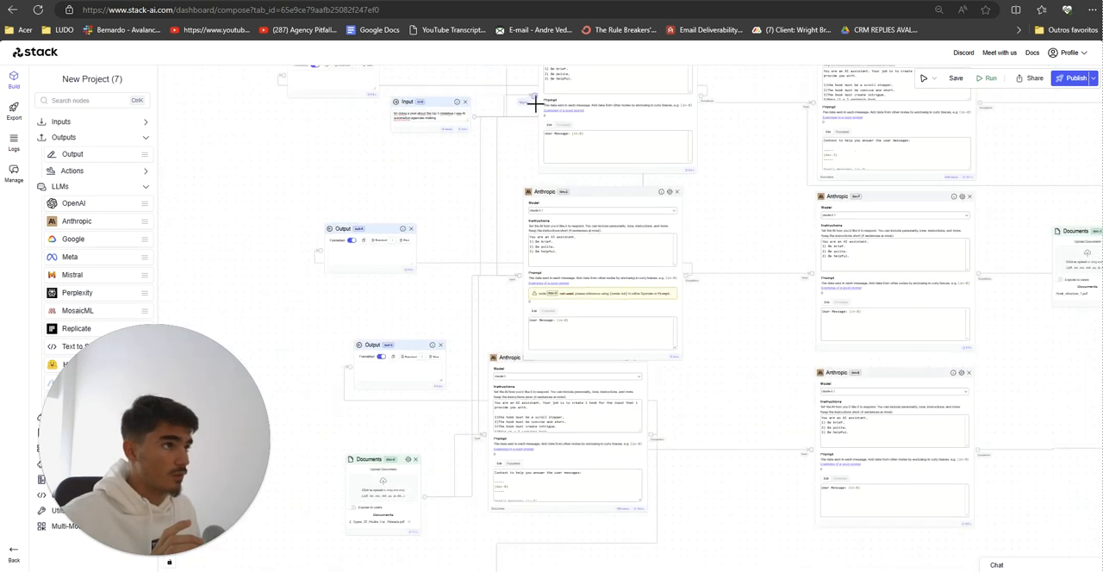
{"action": "scroll", "coordinate": [439, 308], "scroll_direction": "down", "scroll_amount": 2}
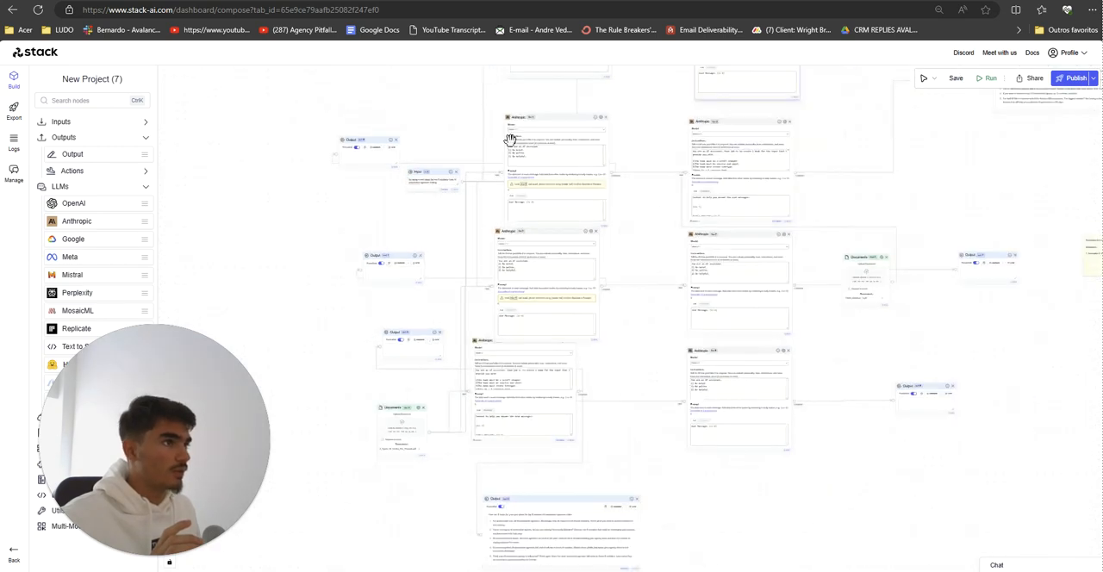
{"action": "scroll", "coordinate": [494, 108], "scroll_direction": "down", "scroll_amount": 3}
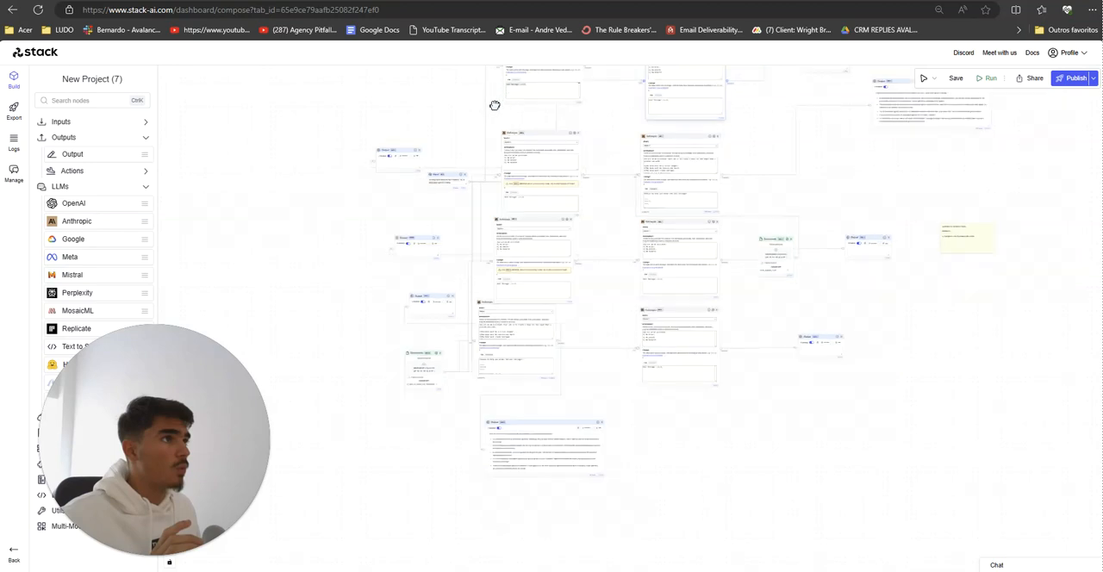
{"action": "left_click_drag", "start_coordinate": [495, 105], "coordinate": [492, 117]}
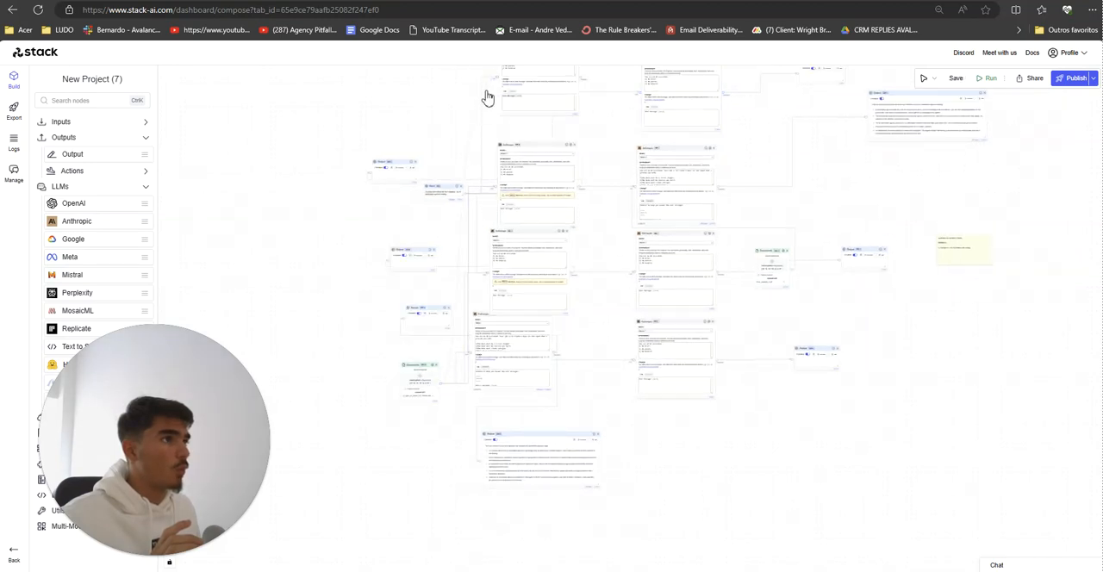
{"action": "left_click_drag", "start_coordinate": [500, 74], "coordinate": [500, 89]}
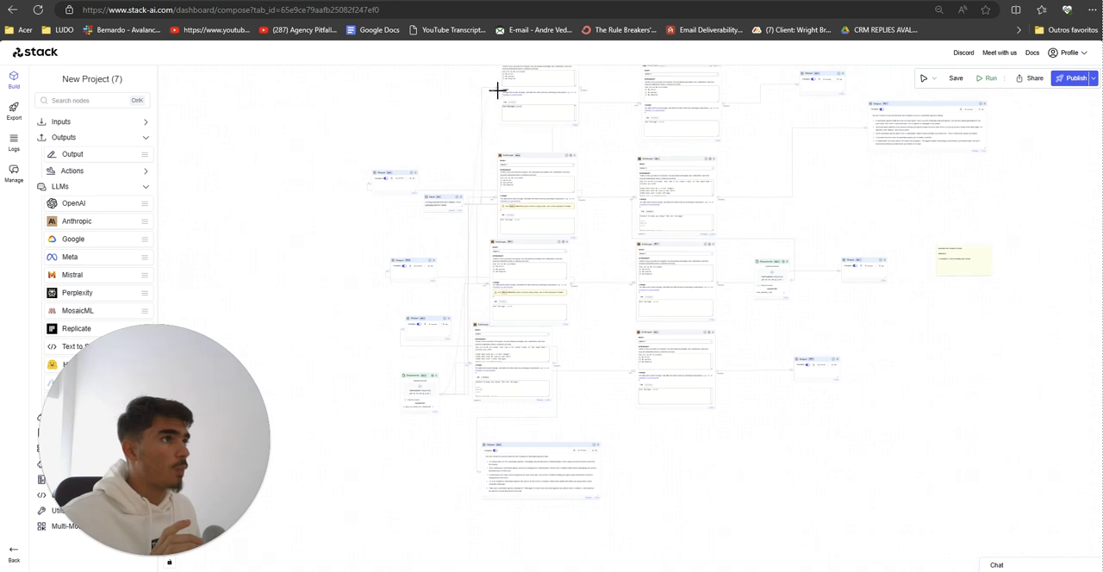
{"action": "scroll", "coordinate": [755, 443], "scroll_direction": "up", "scroll_amount": 1}
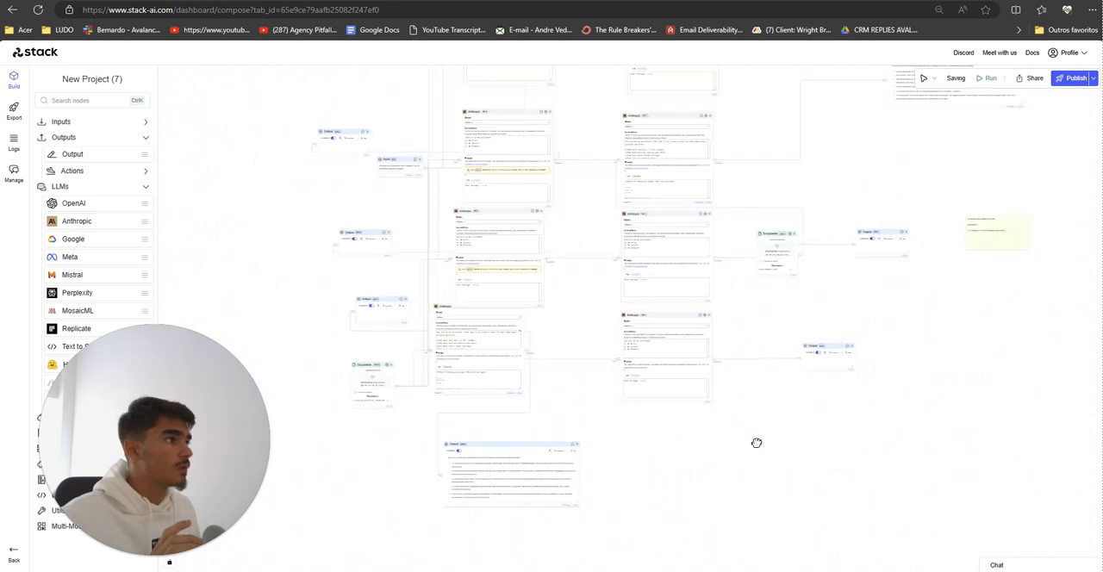
Step: Connect the second column's Documents node (Hook_structure_1.pdf) to that column's remaining Anthropic nodes: the bottom one, the one beside it and the topmost one
{"action": "left_click_drag", "start_coordinate": [756, 443], "coordinate": [642, 508]}
{"action": "scroll", "coordinate": [672, 276], "scroll_direction": "up", "scroll_amount": 3}
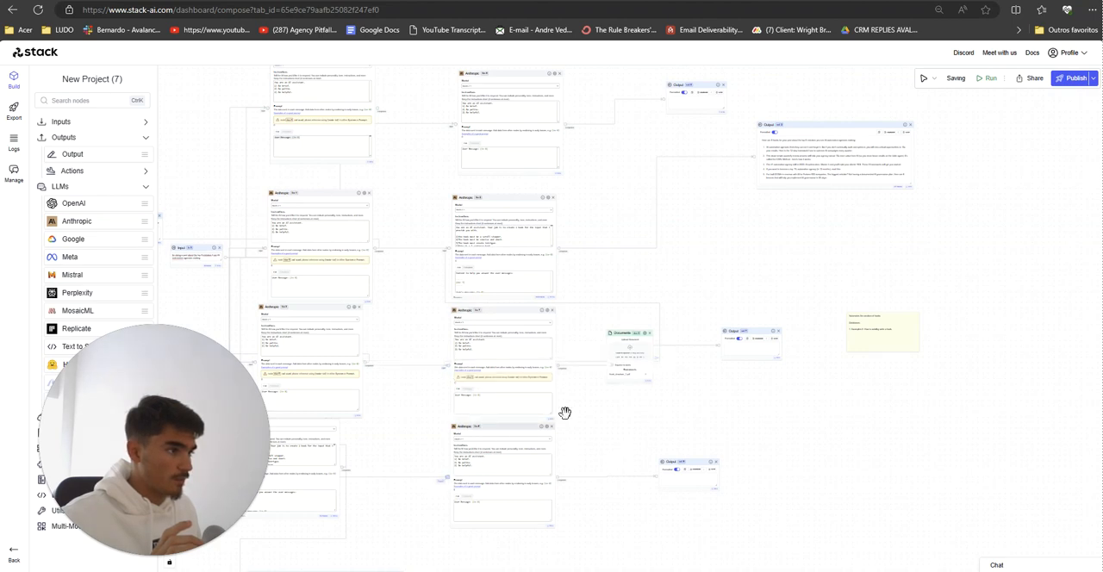
{"action": "left_click_drag", "start_coordinate": [594, 262], "coordinate": [577, 291]}
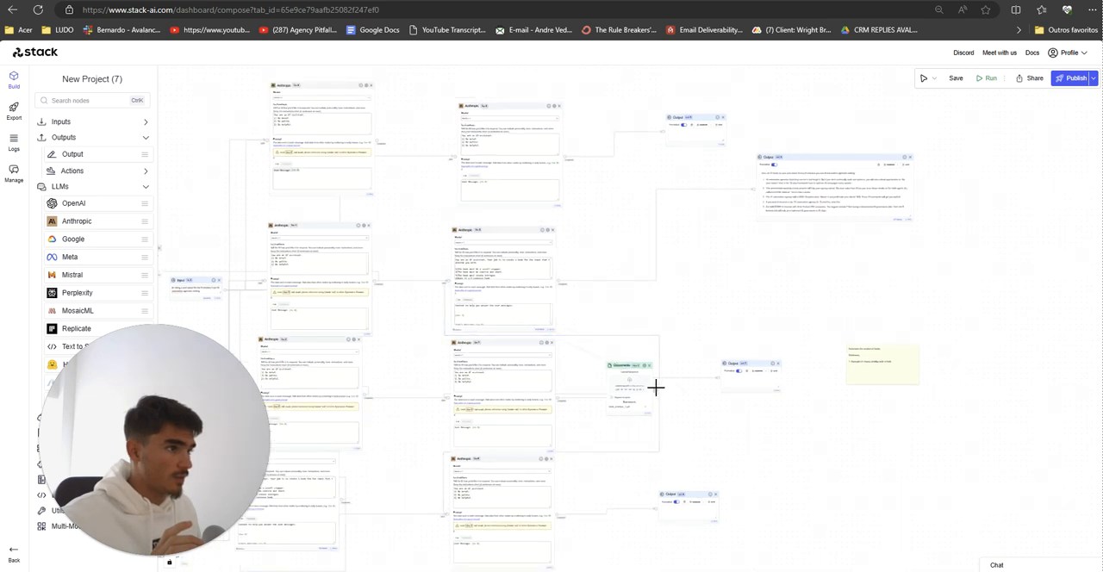
{"action": "left_click_drag", "start_coordinate": [594, 210], "coordinate": [621, 254]}
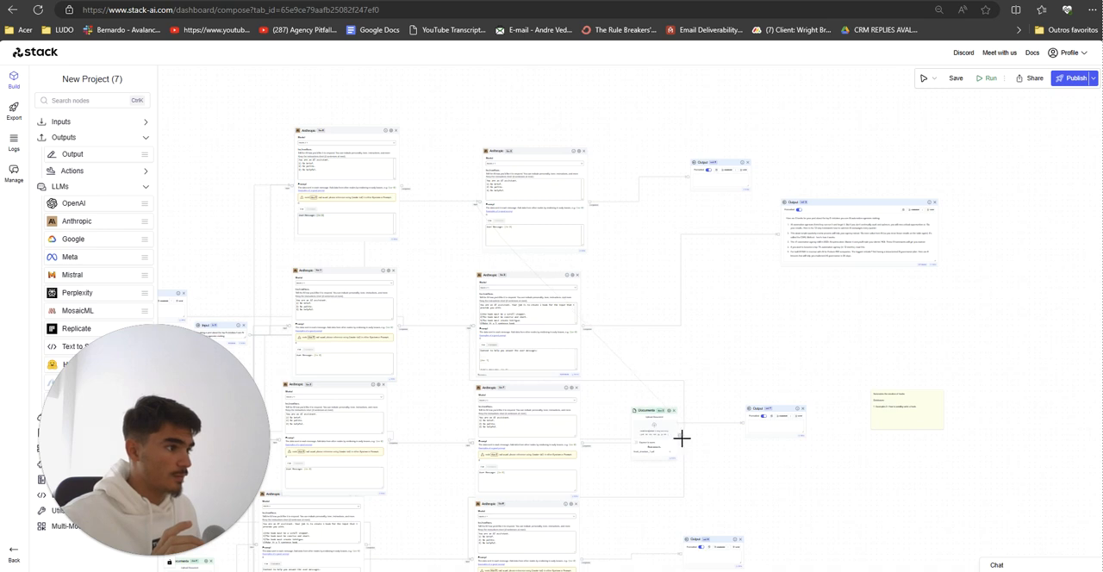
{"action": "scroll", "coordinate": [448, 327], "scroll_direction": "up", "scroll_amount": 4}
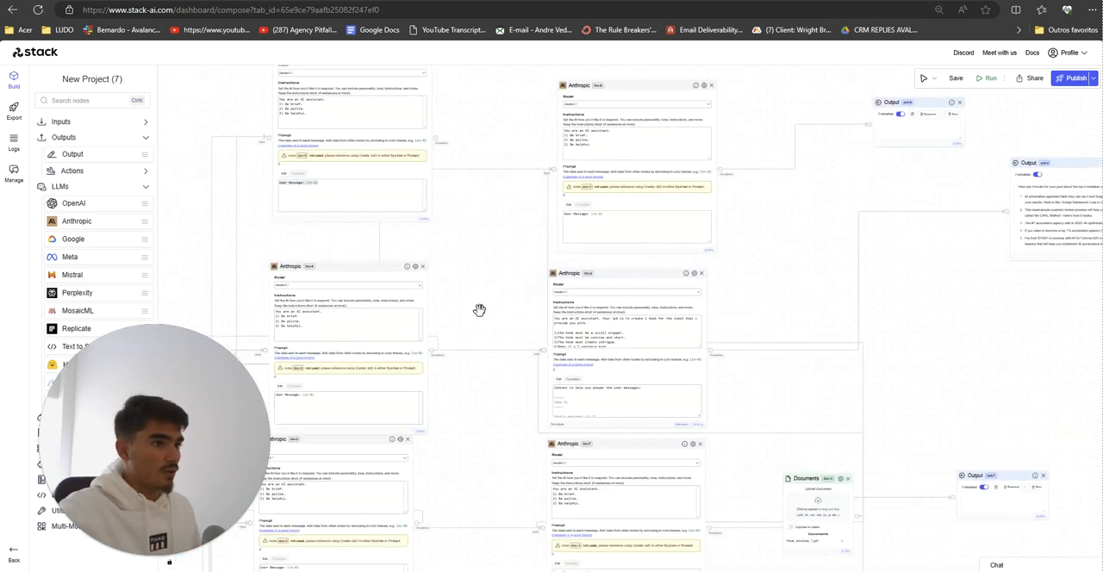
Step: Copy the single-hook instructions from the first column's bottom Anthropic node into the Anthropic node directly above it, replacing the default instructions
{"action": "left_click_drag", "start_coordinate": [479, 310], "coordinate": [565, 215]}
{"action": "left_click_drag", "start_coordinate": [561, 500], "coordinate": [583, 348]}
{"action": "scroll", "coordinate": [444, 417], "scroll_direction": "down", "scroll_amount": 1}
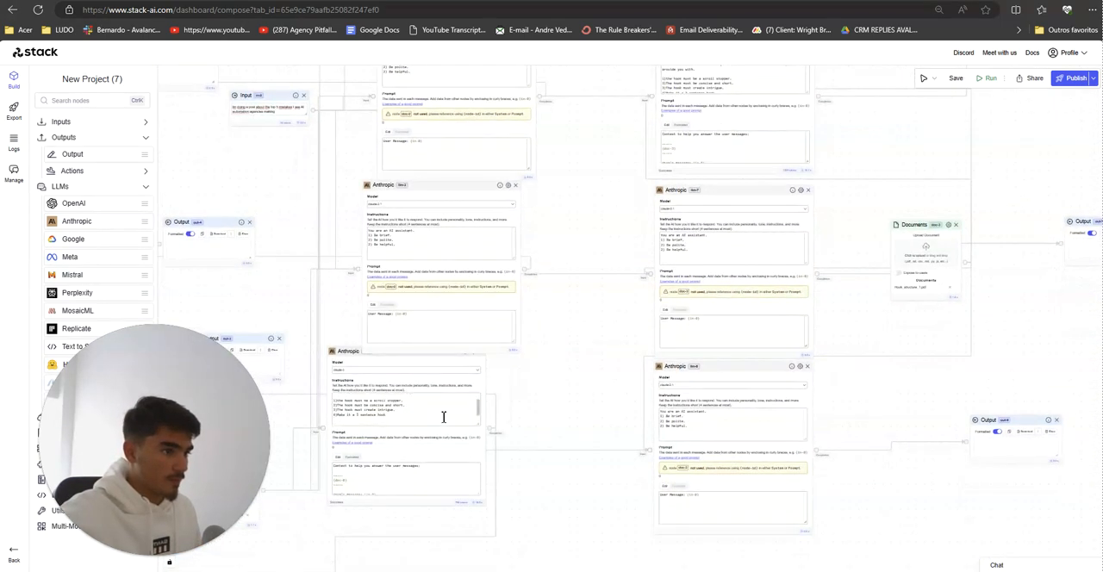
{"action": "left_click_drag", "start_coordinate": [444, 417], "coordinate": [339, 366]}
{"action": "key", "text": "ctrl+c"}
{"action": "left_click_drag", "start_coordinate": [417, 251], "coordinate": [297, 184]}
{"action": "key", "text": "ctrl+v"}
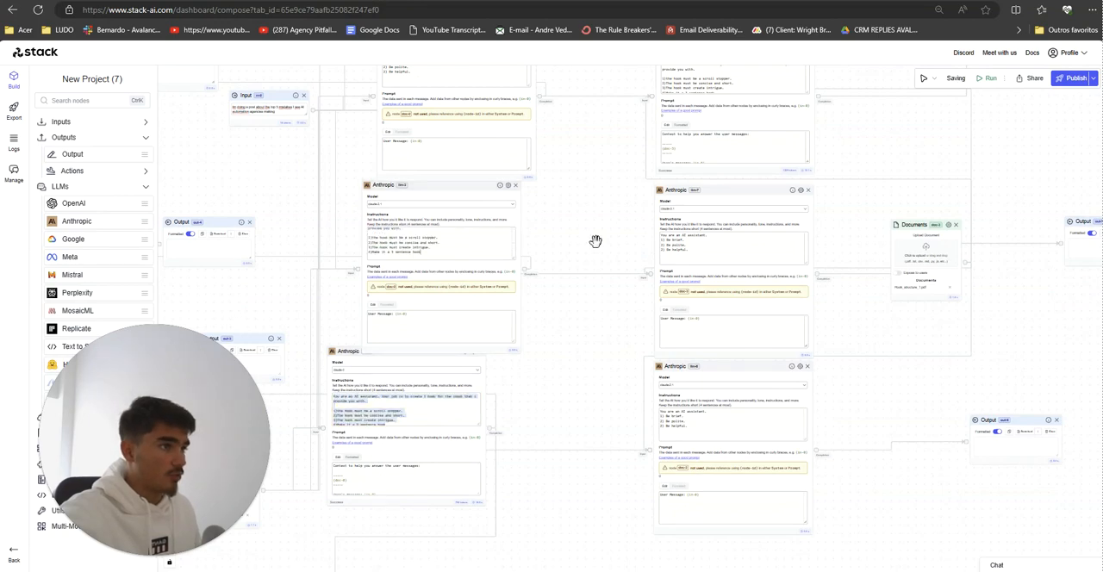
Step: Replace the default instructions of the first column's upper two Anthropic nodes with the copied single-hook instructions
{"action": "left_click_drag", "start_coordinate": [595, 241], "coordinate": [577, 366]}
{"action": "left_click_drag", "start_coordinate": [461, 207], "coordinate": [364, 140]}
{"action": "key", "text": "ctrl+v"}
{"action": "left_click_drag", "start_coordinate": [571, 273], "coordinate": [544, 475]}
{"action": "left_click_drag", "start_coordinate": [439, 267], "coordinate": [413, 202]}
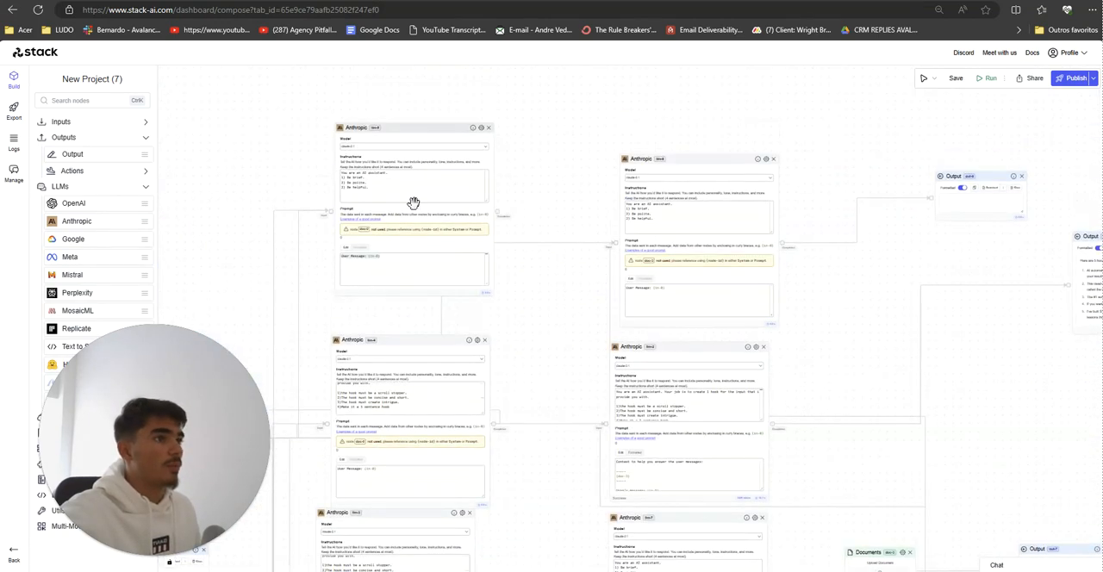
{"action": "left_click", "coordinate": [413, 199]}
{"action": "key", "text": "ctrl+a"}
{"action": "key", "text": "ctrl+v"}
Step: Replace the default instructions of the second column's topmost and lower two Anthropic nodes with the same single-hook instructions
{"action": "left_click_drag", "start_coordinate": [544, 334], "coordinate": [510, 187]}
{"action": "left_click", "coordinate": [633, 248]}
{"action": "key", "text": "ctrl+a"}
{"action": "key", "text": "ctrl+v"}
{"action": "left_click_drag", "start_coordinate": [586, 408], "coordinate": [508, 334]}
{"action": "key", "text": "ctrl+v"}
{"action": "left_click_drag", "start_coordinate": [494, 382], "coordinate": [491, 217]}
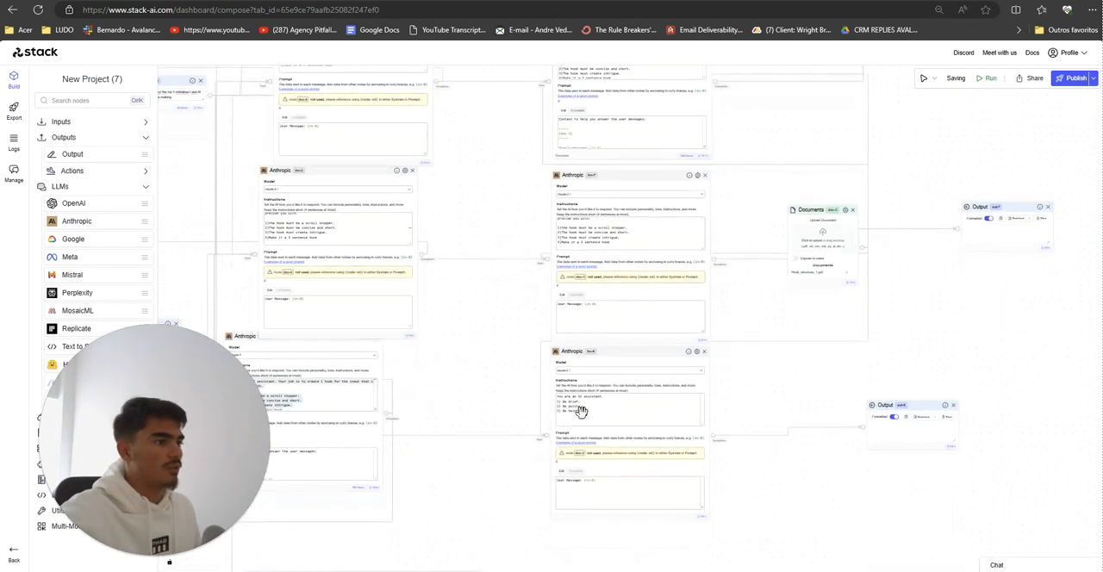
{"action": "left_click_drag", "start_coordinate": [480, 375], "coordinate": [627, 329]}
{"action": "left_click_drag", "start_coordinate": [823, 451], "coordinate": [794, 427]}
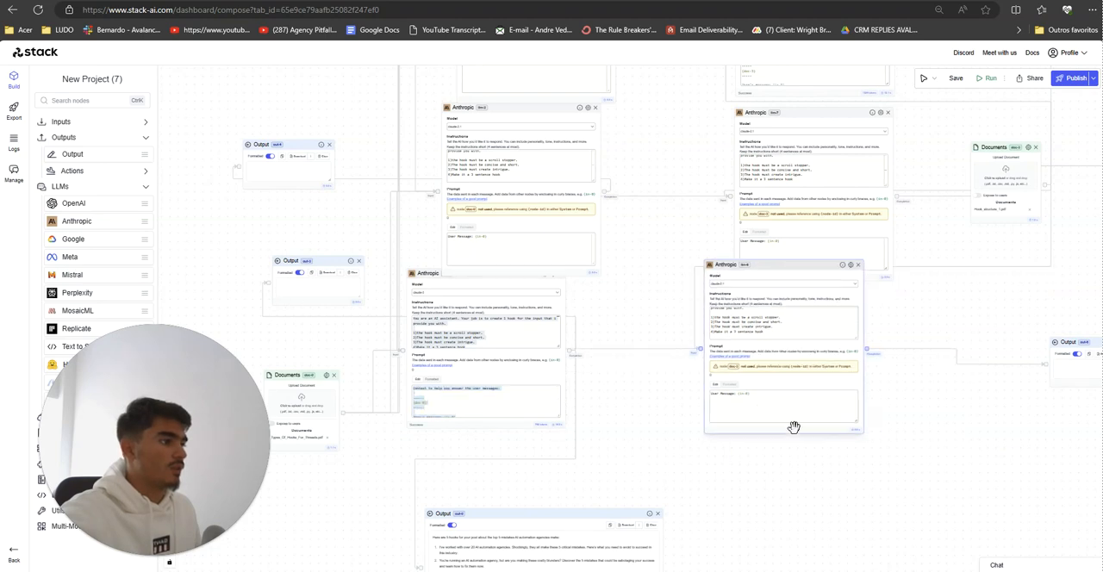
Step: Switch to Notepad, start a new note reading "gpt vs claude with the", and return to the Stack AI workflow
{"action": "key", "text": "alt+Tab"}
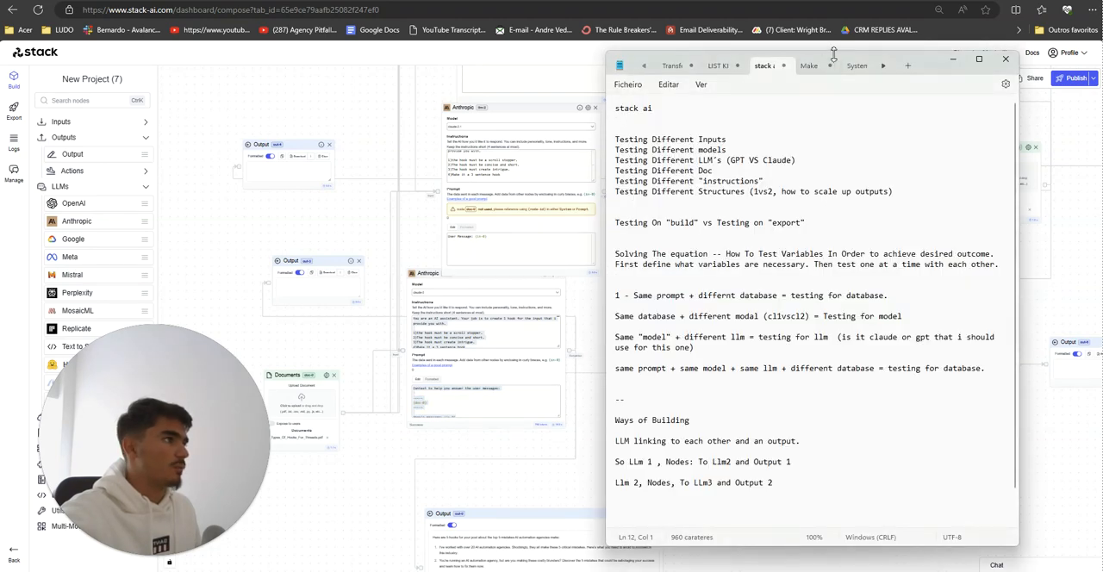
{"action": "left_click", "coordinate": [909, 67]}
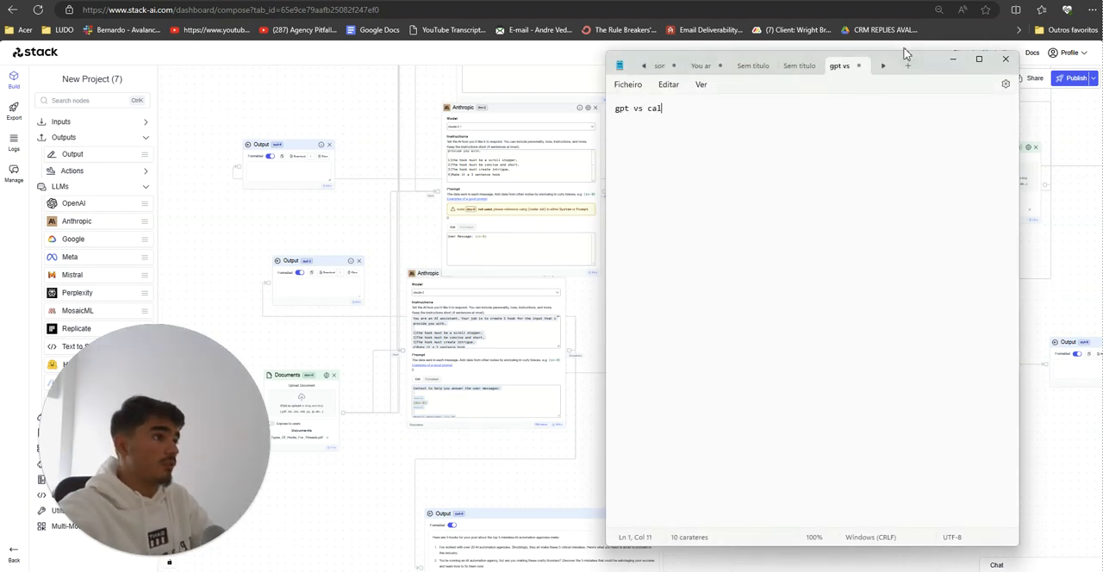
{"action": "type", "text": "gpt vs claude with the same database"}
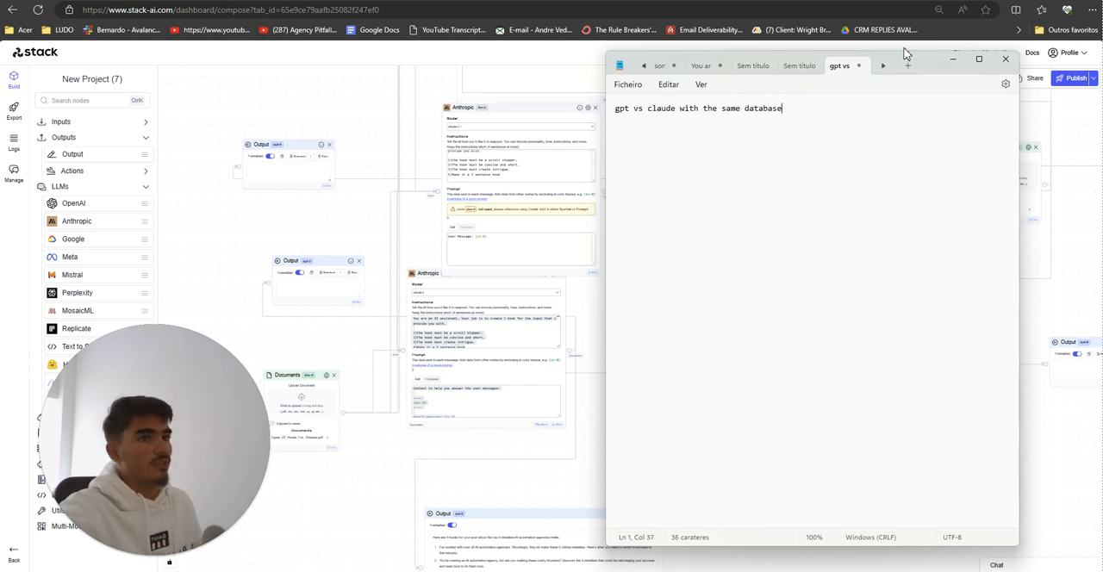
{"action": "left_click", "coordinate": [904, 49]}
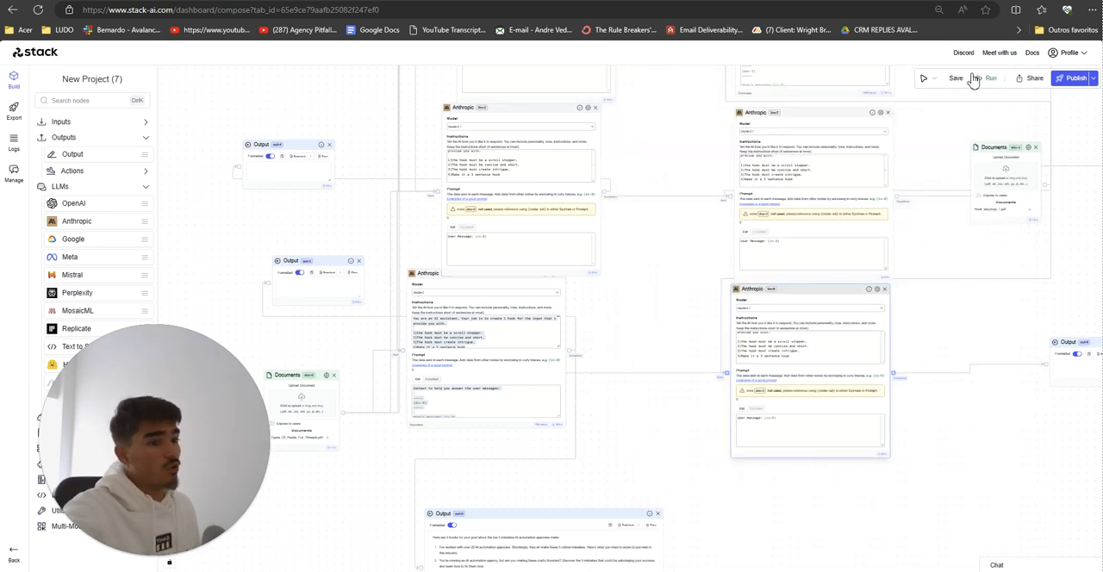
Step: Copy the document-referencing prompt from the first column's bottom Anthropic node into the prompts of the three Anthropic nodes above it
{"action": "scroll", "coordinate": [658, 298], "scroll_direction": "down", "scroll_amount": 1}
{"action": "left_click_drag", "start_coordinate": [658, 298], "coordinate": [574, 295]}
{"action": "scroll", "coordinate": [540, 335], "scroll_direction": "down", "scroll_amount": 1}
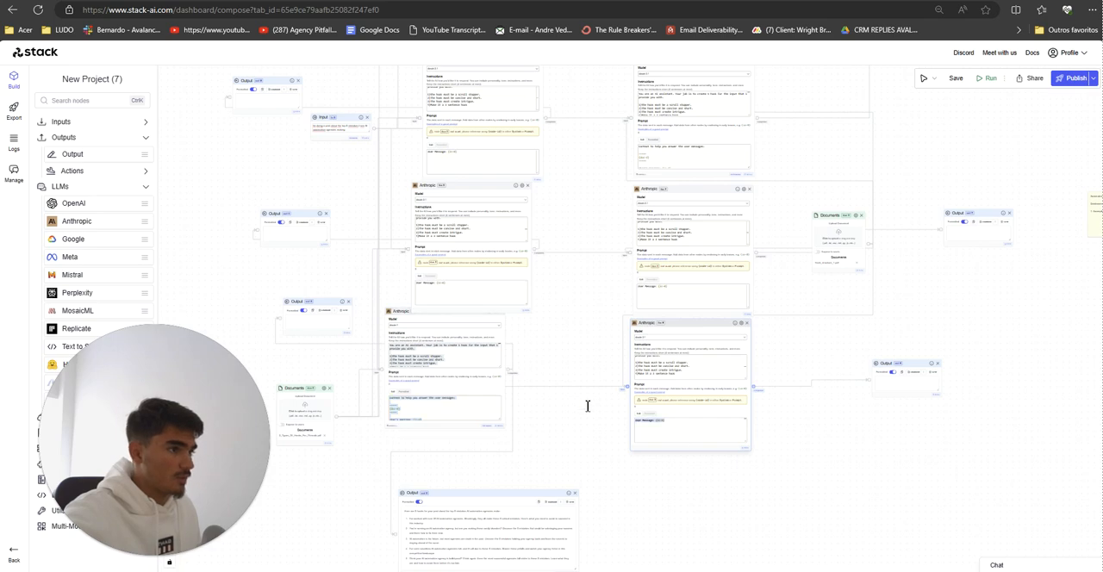
{"action": "left_click_drag", "start_coordinate": [460, 291], "coordinate": [336, 284]}
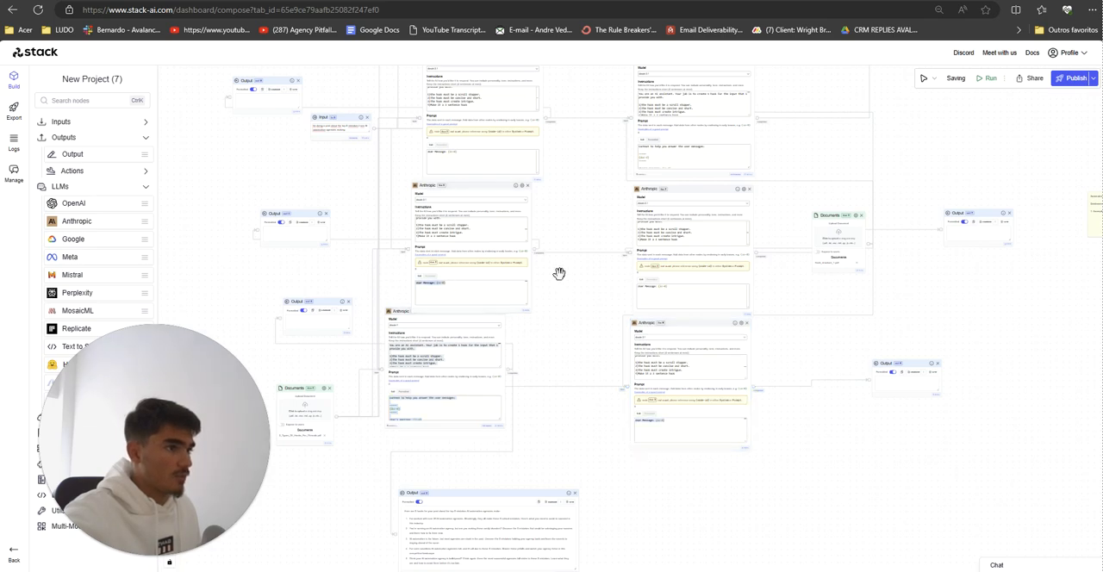
{"action": "scroll", "coordinate": [595, 377], "scroll_direction": "up", "scroll_amount": 3}
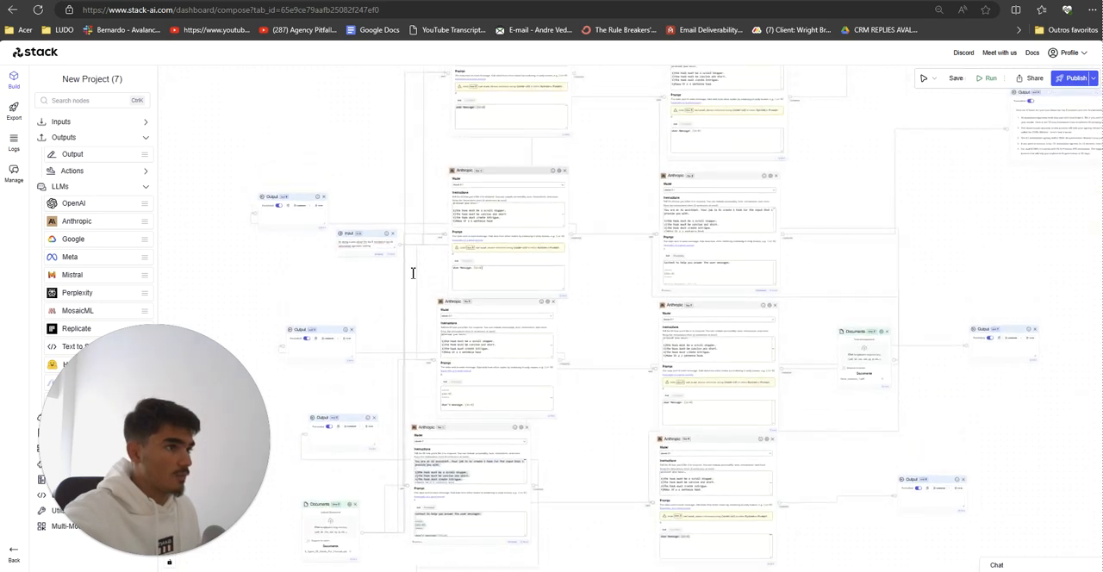
{"action": "scroll", "coordinate": [608, 312], "scroll_direction": "up", "scroll_amount": 3}
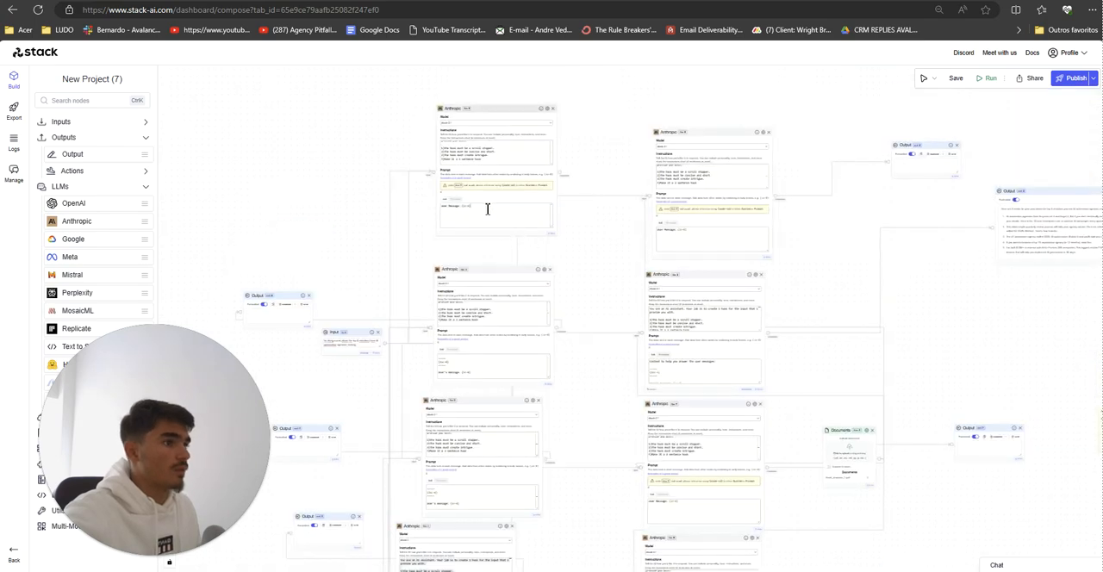
{"action": "key", "text": "ctrl+v"}
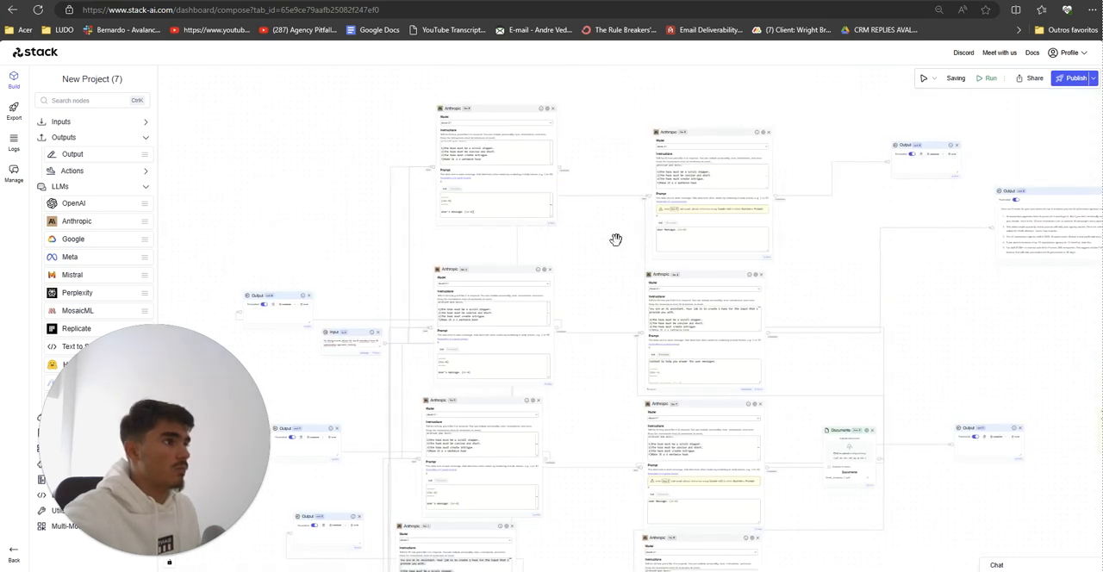
Step: Copy the document-referencing prompt from the second column's second Anthropic node into the prompt of the topmost node in that column
{"action": "left_click_drag", "start_coordinate": [616, 239], "coordinate": [560, 237]}
{"action": "scroll", "coordinate": [628, 376], "scroll_direction": "down", "scroll_amount": 2}
{"action": "left_click_drag", "start_coordinate": [629, 376], "coordinate": [551, 311]}
{"action": "key", "text": "ctrl+c"}
{"action": "left_click", "coordinate": [621, 242]}
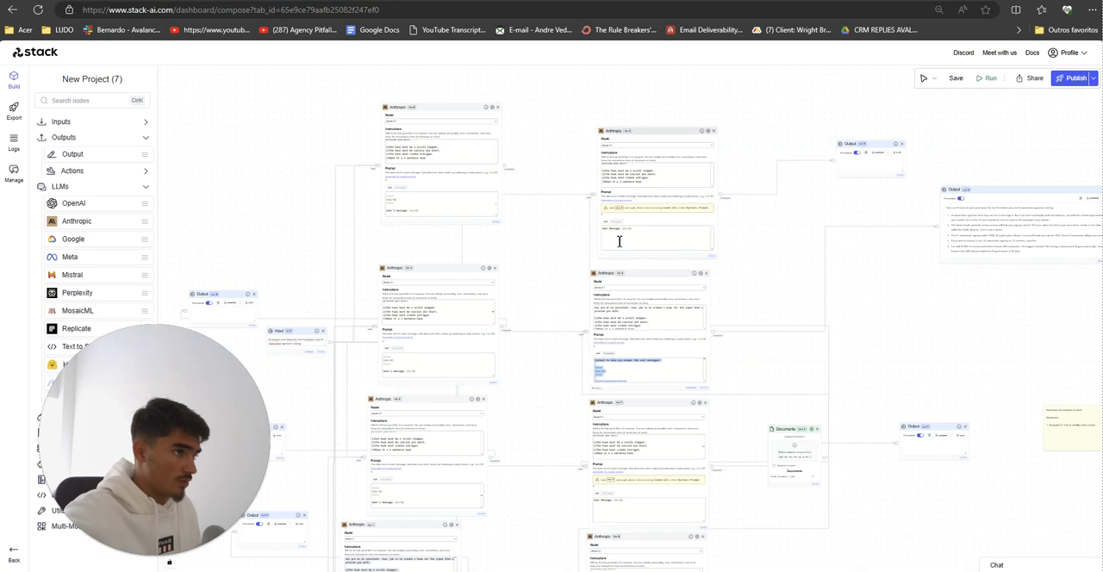
{"action": "key", "text": "ctrl+a"}
{"action": "key", "text": "ctrl+v"}
Step: Replace the default prompts of the second column's lower two Anthropic nodes with the copied document-referencing prompt
{"action": "scroll", "coordinate": [548, 181], "scroll_direction": "down", "scroll_amount": 3}
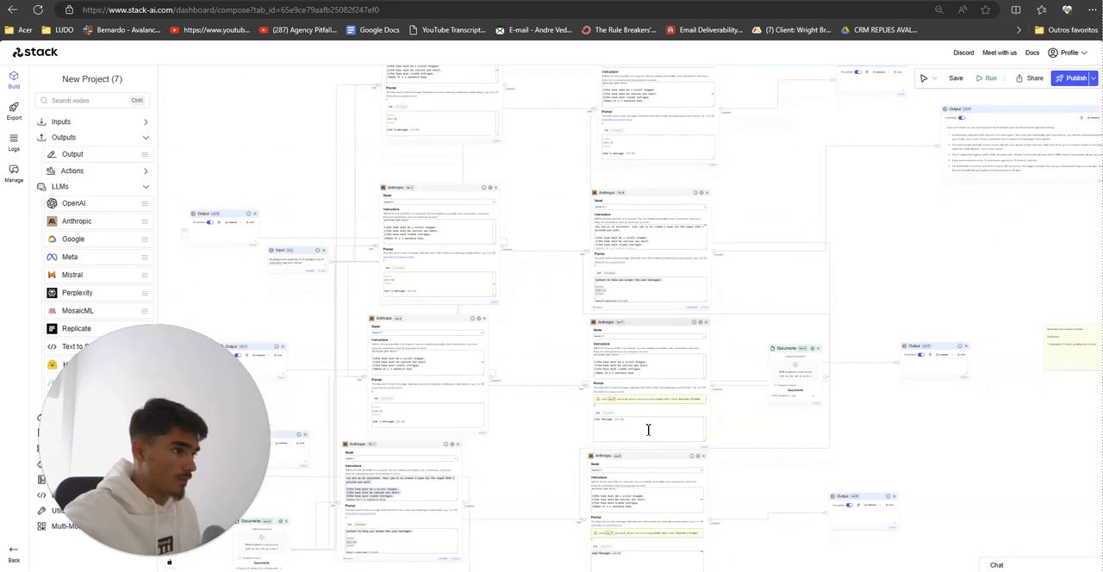
{"action": "mouse_move", "coordinate": [648, 426]}
{"action": "left_mouse_down"}
{"action": "mouse_move", "coordinate": [576, 413]}
{"action": "mouse_move", "coordinate": [642, 430]}
{"action": "mouse_move", "coordinate": [655, 410]}
{"action": "left_mouse_up"}
{"action": "key", "text": "ctrl+a"}
{"action": "key", "text": "ctrl+v"}
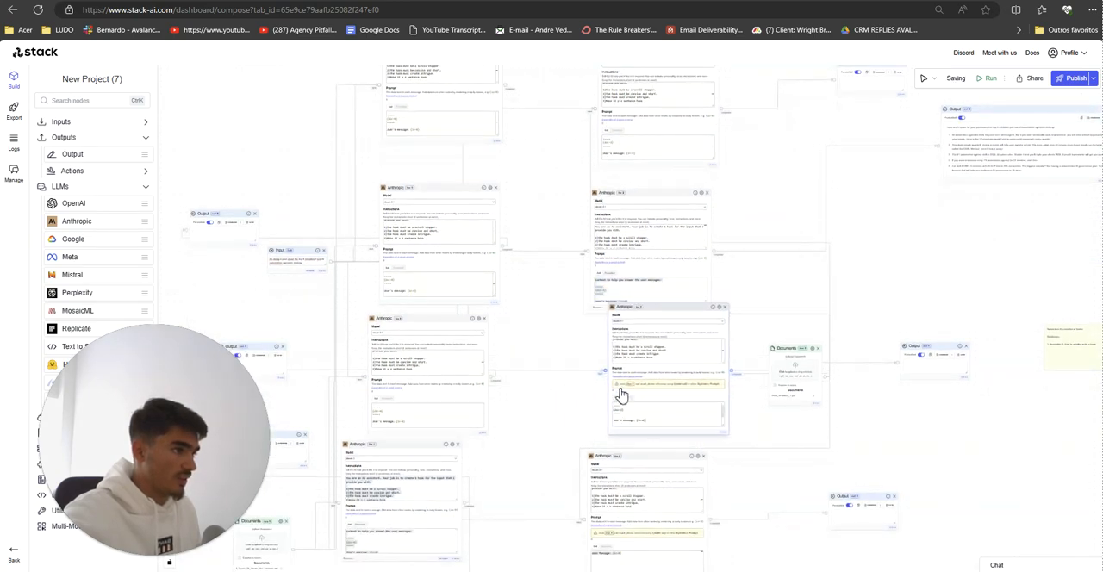
{"action": "scroll", "coordinate": [621, 394], "scroll_direction": "up", "scroll_amount": 5}
{"action": "left_click_drag", "start_coordinate": [554, 397], "coordinate": [544, 135]}
{"action": "left_click", "coordinate": [602, 479]}
{"action": "key", "text": "ctrl+a"}
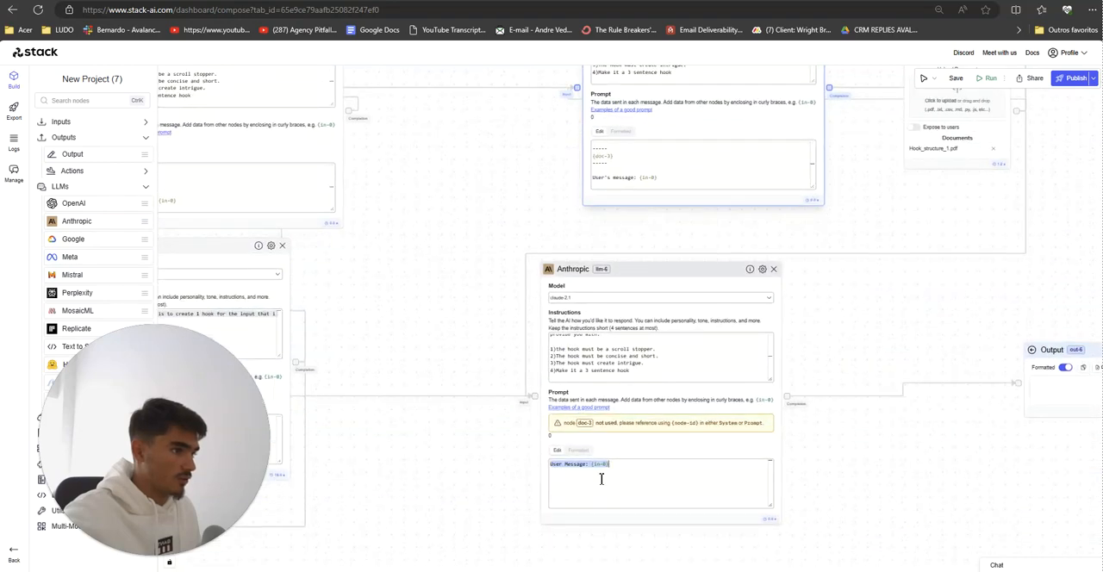
{"action": "key", "text": "ctrl+v"}
Step: Save the completed workflow and publish it
{"action": "scroll", "coordinate": [492, 464], "scroll_direction": "down", "scroll_amount": 7}
{"action": "scroll", "coordinate": [463, 391], "scroll_direction": "down", "scroll_amount": 5}
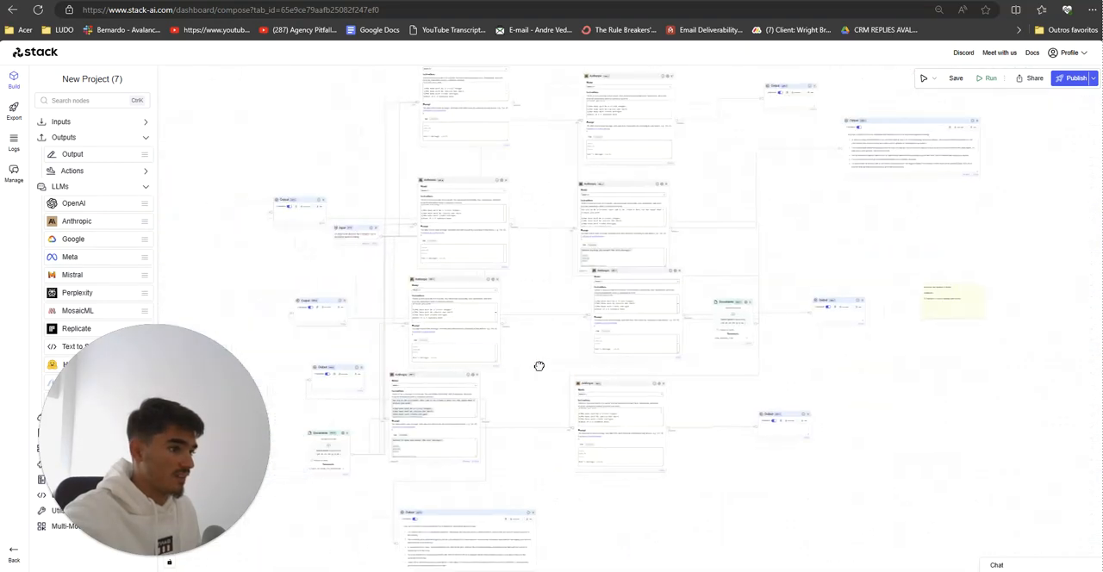
{"action": "left_click", "coordinate": [958, 81]}
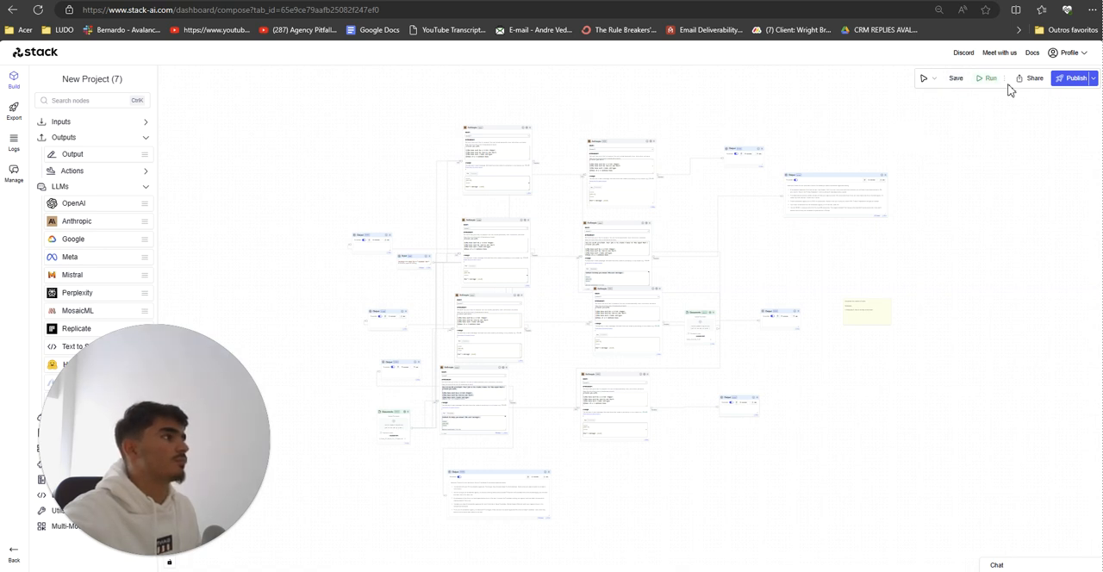
{"action": "left_click", "coordinate": [1071, 79]}
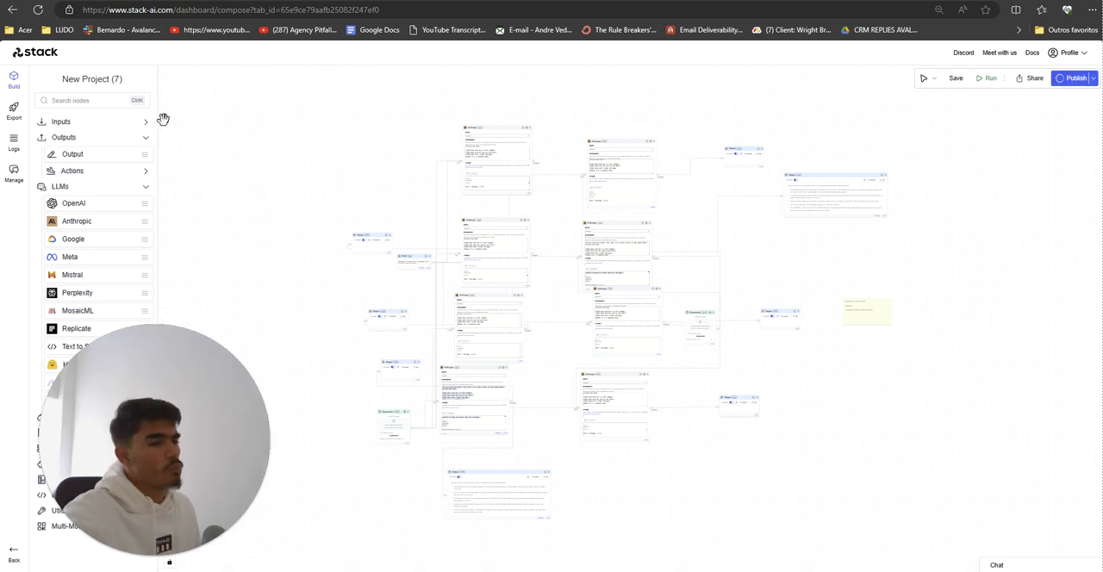
Step: Open the project's export page and choose the Form interface
{"action": "left_click", "coordinate": [1056, 130]}
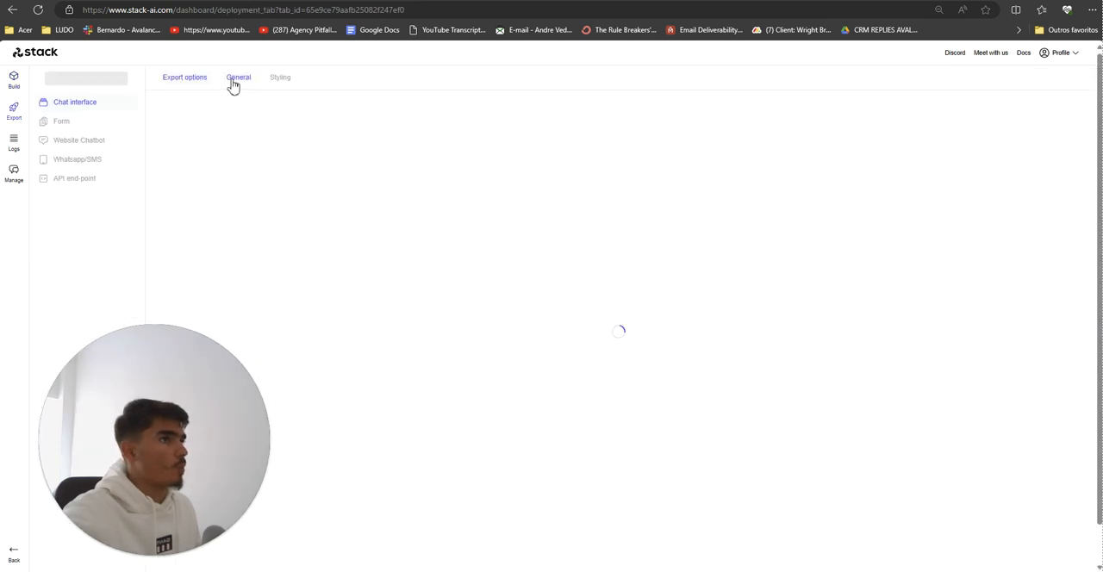
{"action": "left_click", "coordinate": [130, 122]}
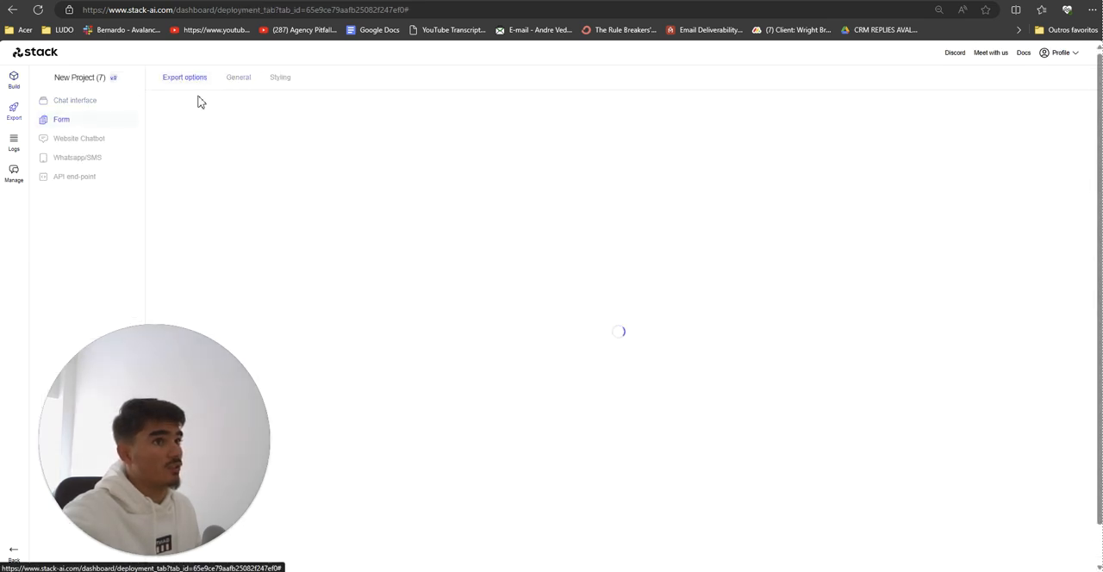
Step: Include outputs out-2 through out-8 in the form's general settings
{"action": "left_click", "coordinate": [229, 83]}
{"action": "scroll", "coordinate": [923, 465], "scroll_direction": "down", "scroll_amount": 2}
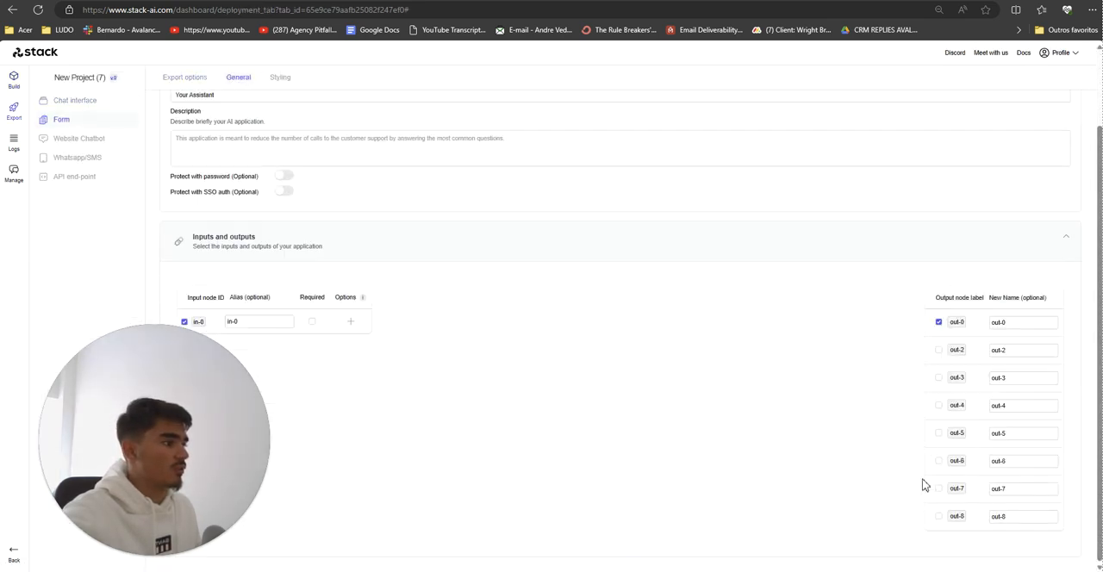
{"action": "left_click", "coordinate": [939, 490]}
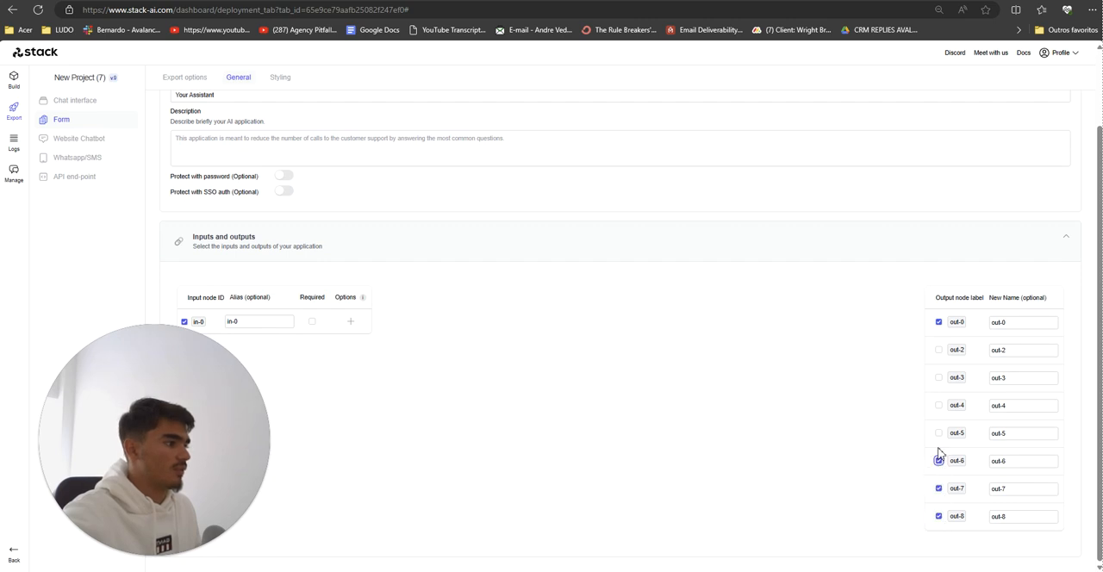
{"action": "left_click", "coordinate": [939, 432]}
{"action": "left_click", "coordinate": [939, 349]}
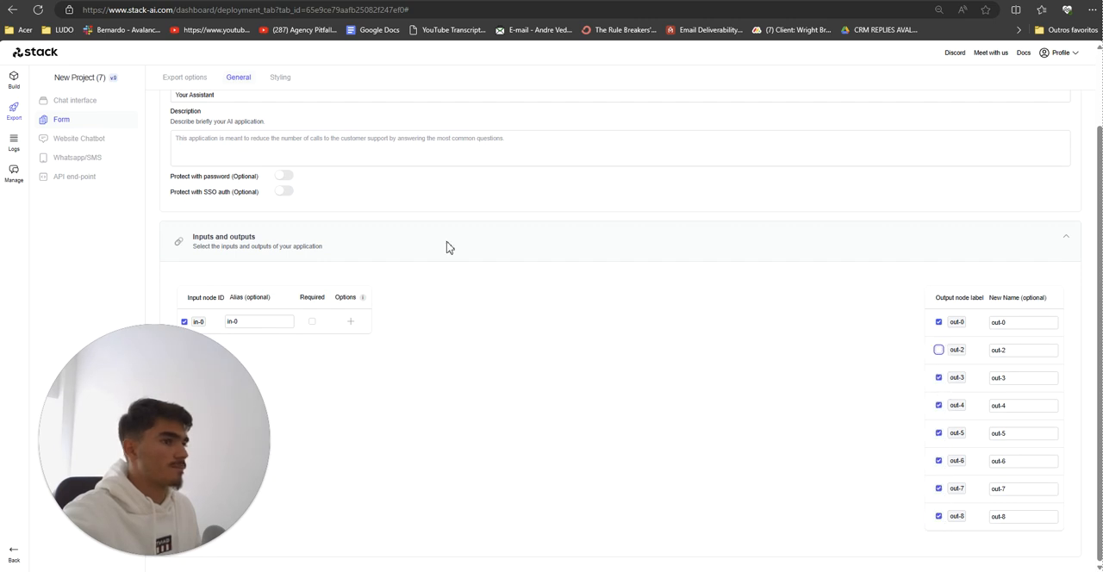
{"action": "left_click", "coordinate": [186, 76]}
{"action": "left_click", "coordinate": [228, 83]}
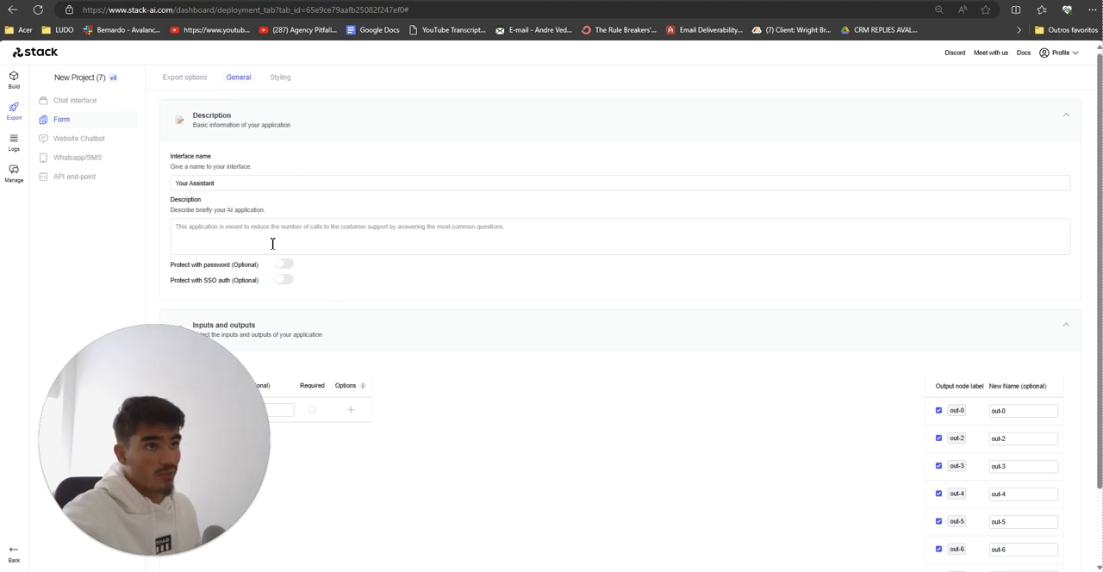
Step: Turn on password protection for the form, enter an access password, and return to the export options
{"action": "left_click", "coordinate": [282, 268]}
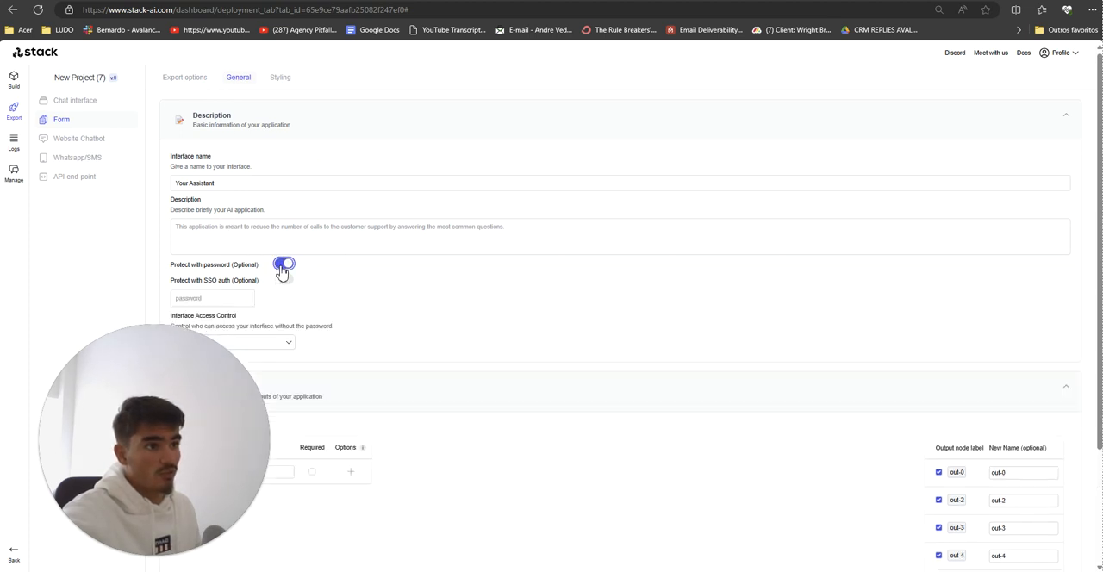
{"action": "left_click", "coordinate": [282, 268]}
{"action": "left_click", "coordinate": [282, 267]}
{"action": "left_click", "coordinate": [209, 300]}
{"action": "type", "text": "•••"}
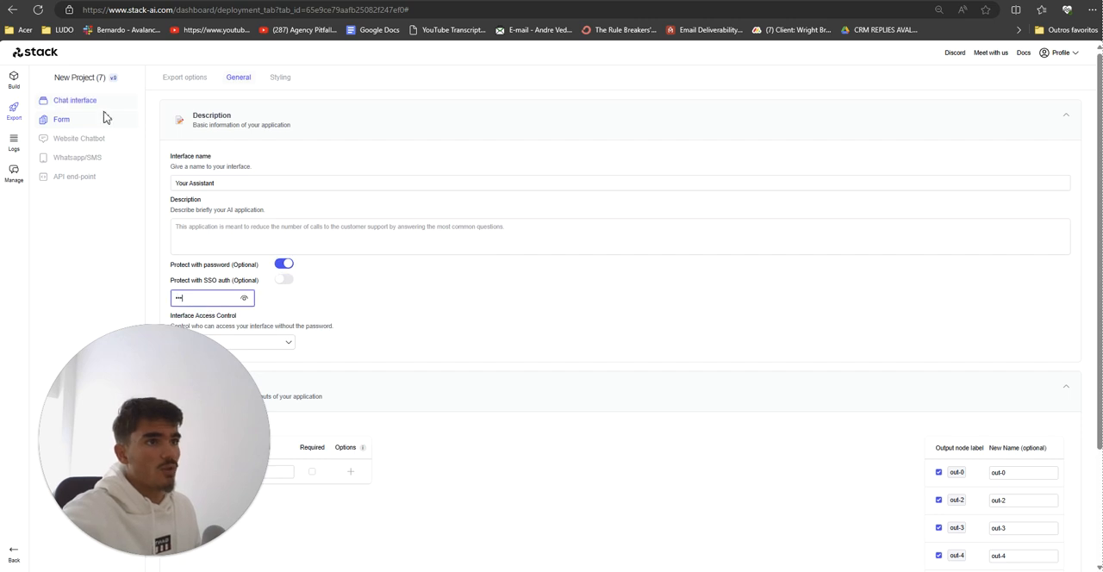
{"action": "left_click", "coordinate": [189, 87]}
{"action": "left_click", "coordinate": [178, 87]}
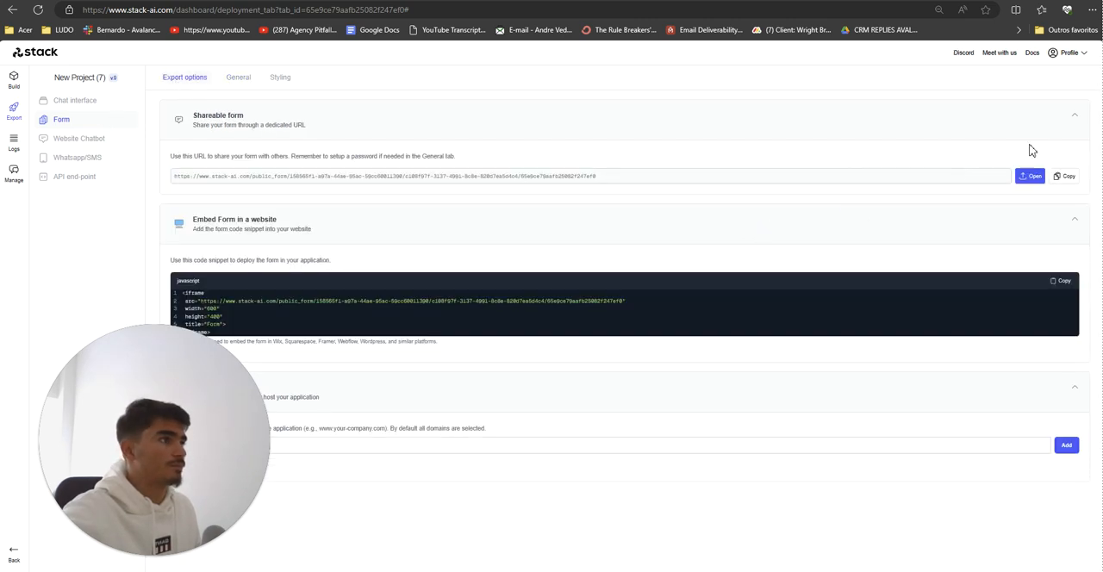
Step: Open the shareable form and sign in with the form's access password
{"action": "left_click", "coordinate": [1029, 176]}
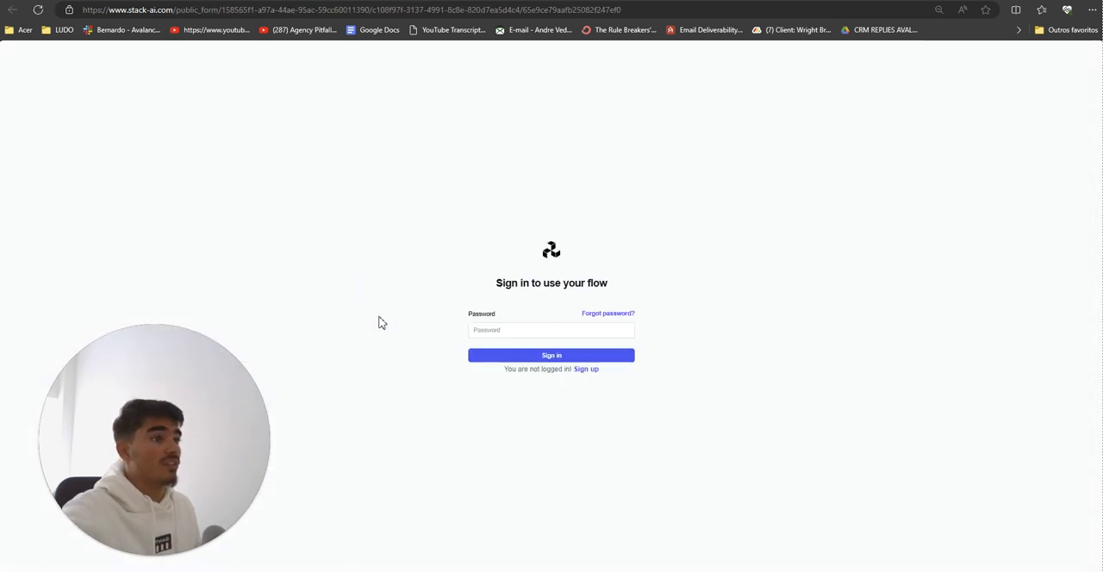
{"action": "left_click", "coordinate": [480, 330]}
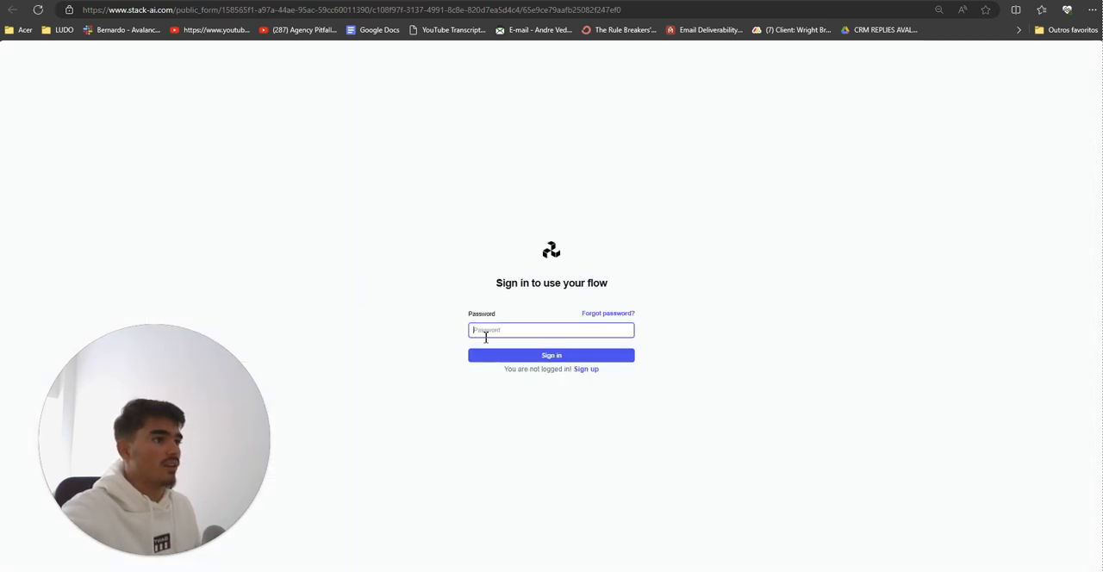
{"action": "type", "text": "•••"}
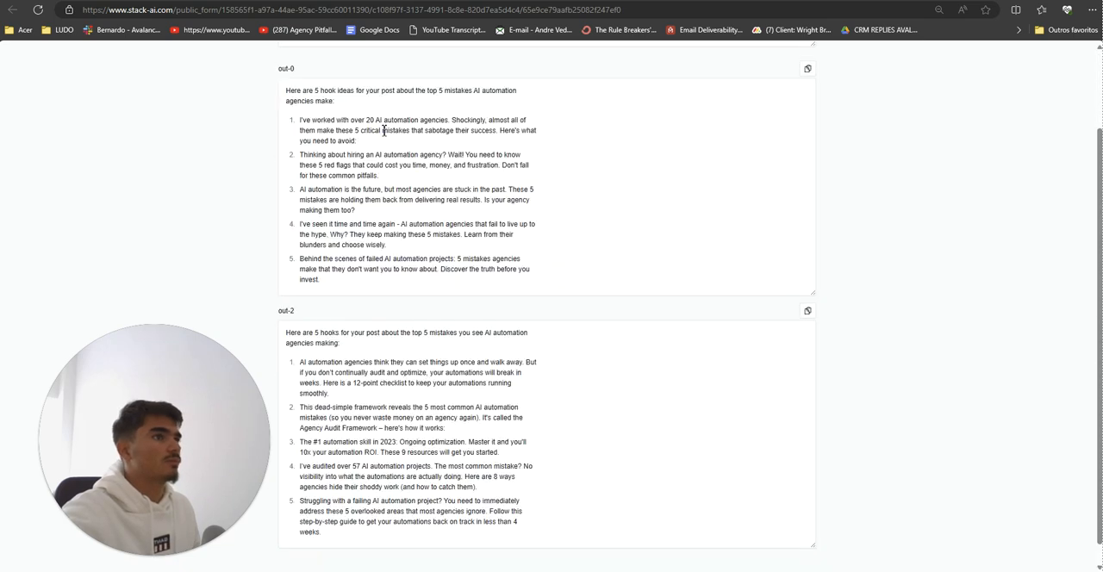
Step: Copy the post request about the top 5 AI automation agency mistakes from the earlier form into in-0 of the new form and submit it
{"action": "scroll", "coordinate": [419, 226], "scroll_direction": "up", "scroll_amount": 2}
{"action": "left_click", "coordinate": [446, 127]}
{"action": "key", "text": "ctrl+a"}
{"action": "key", "text": "ctrl+c"}
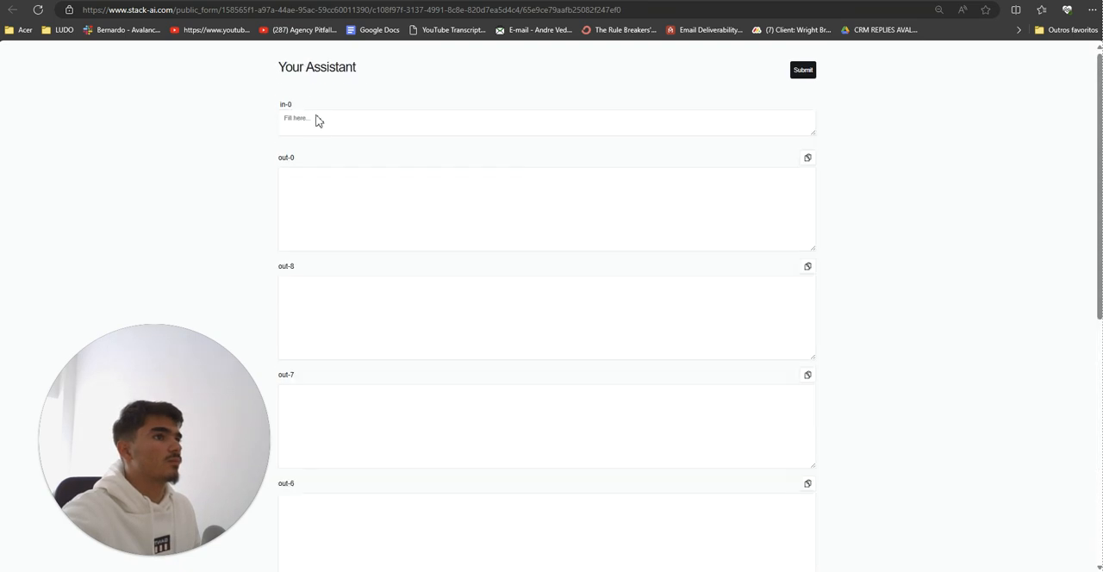
{"action": "left_click", "coordinate": [316, 120]}
{"action": "key", "text": "ctrl+v"}
{"action": "left_click", "coordinate": [802, 69]}
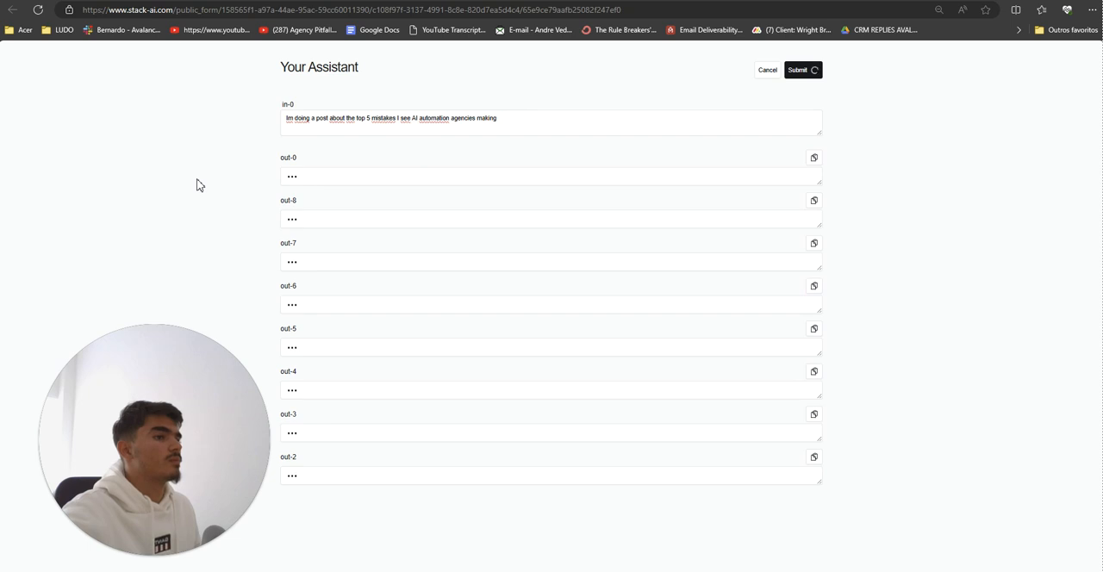
{"action": "left_click_drag", "start_coordinate": [188, 399], "coordinate": [993, 391]}
{"action": "mouse_move", "coordinate": [944, 554]}
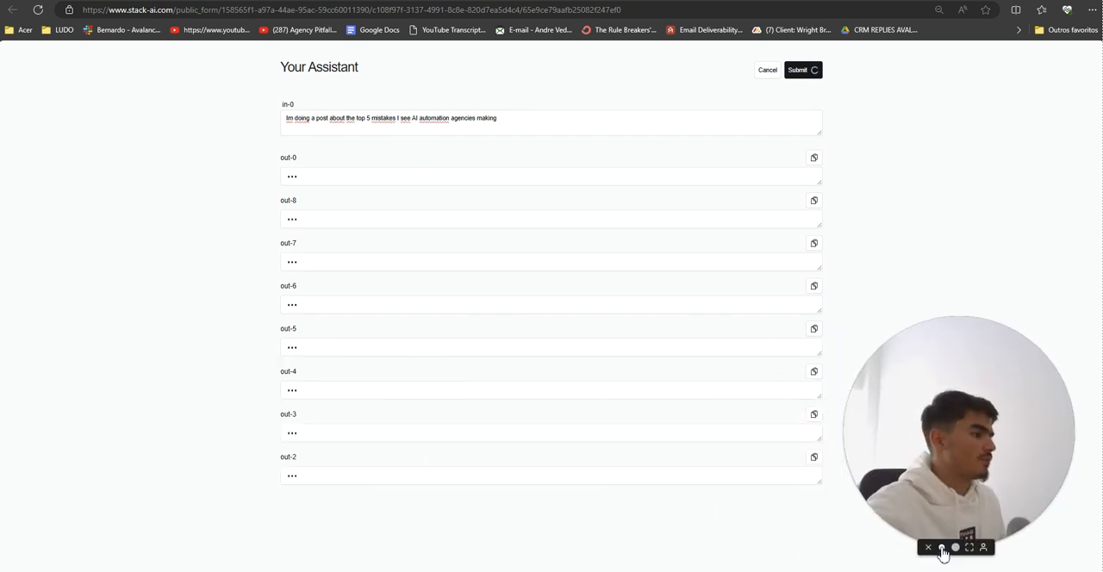
{"action": "left_click_drag", "start_coordinate": [944, 554], "coordinate": [1033, 106]}
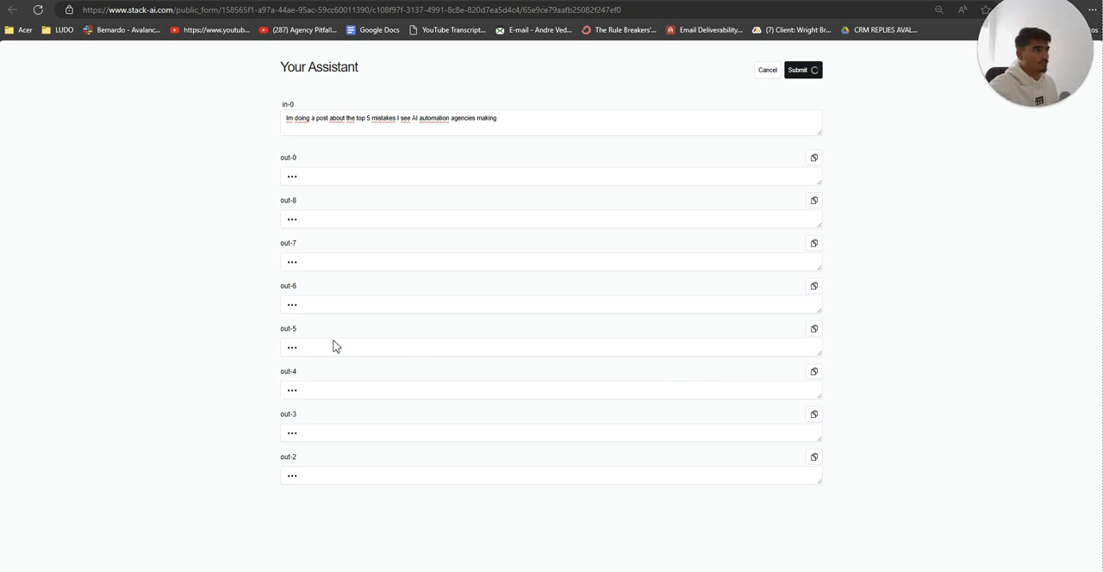
{"action": "left_click_drag", "start_coordinate": [1038, 69], "coordinate": [73, 508]}
Step: Examine the hooks generated in the form's outputs, from out-0 down to out-2
{"action": "scroll", "coordinate": [161, 423], "scroll_direction": "down", "scroll_amount": 1}
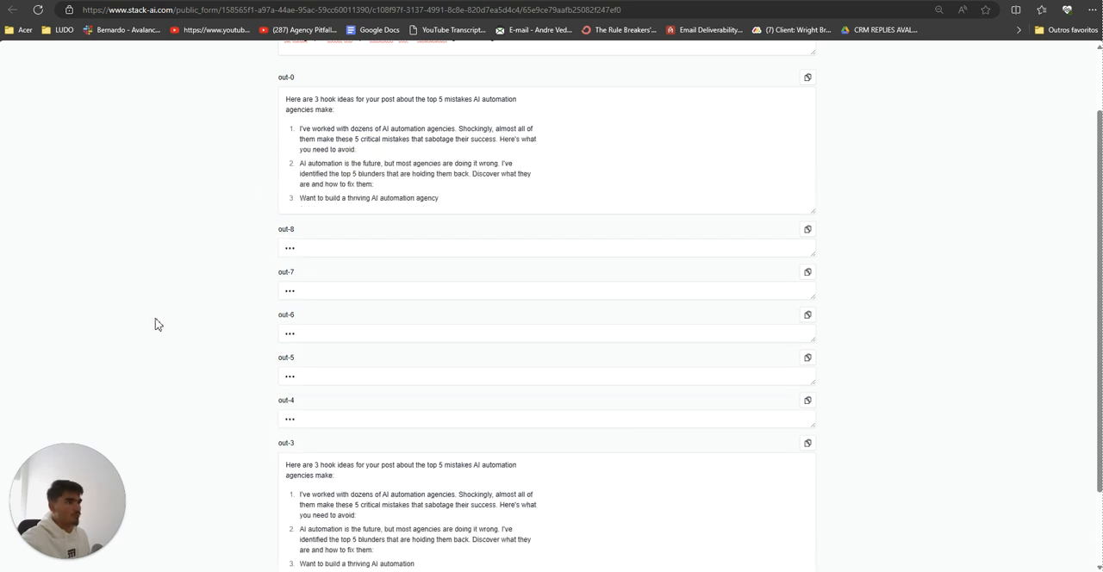
{"action": "scroll", "coordinate": [155, 320], "scroll_direction": "down", "scroll_amount": 1}
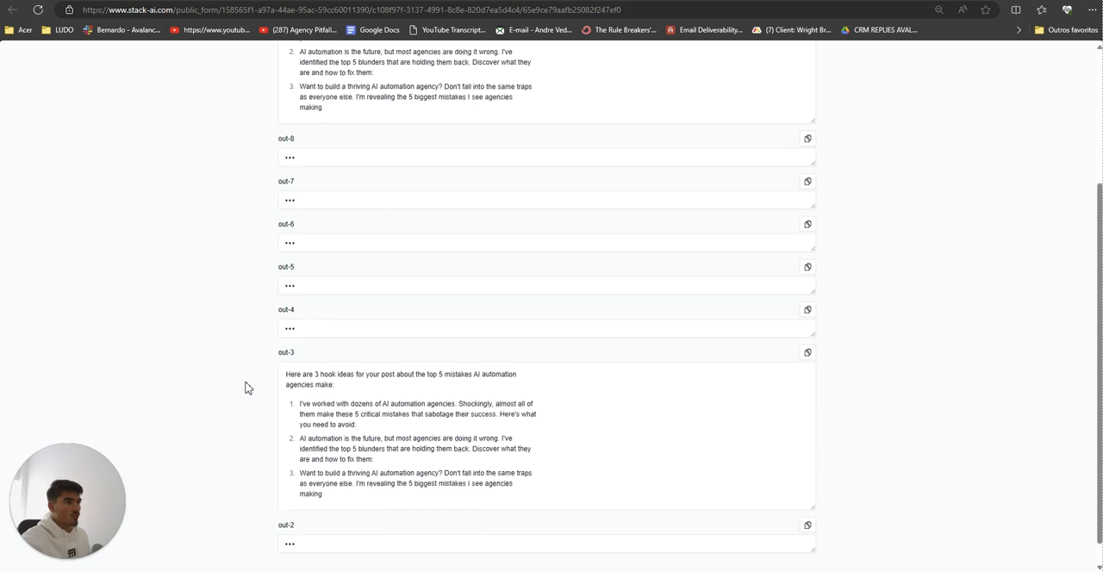
{"action": "scroll", "coordinate": [245, 388], "scroll_direction": "down", "scroll_amount": 6, "text": "ctrl"}
{"action": "scroll", "coordinate": [245, 387], "scroll_direction": "up", "scroll_amount": 6, "text": "ctrl"}
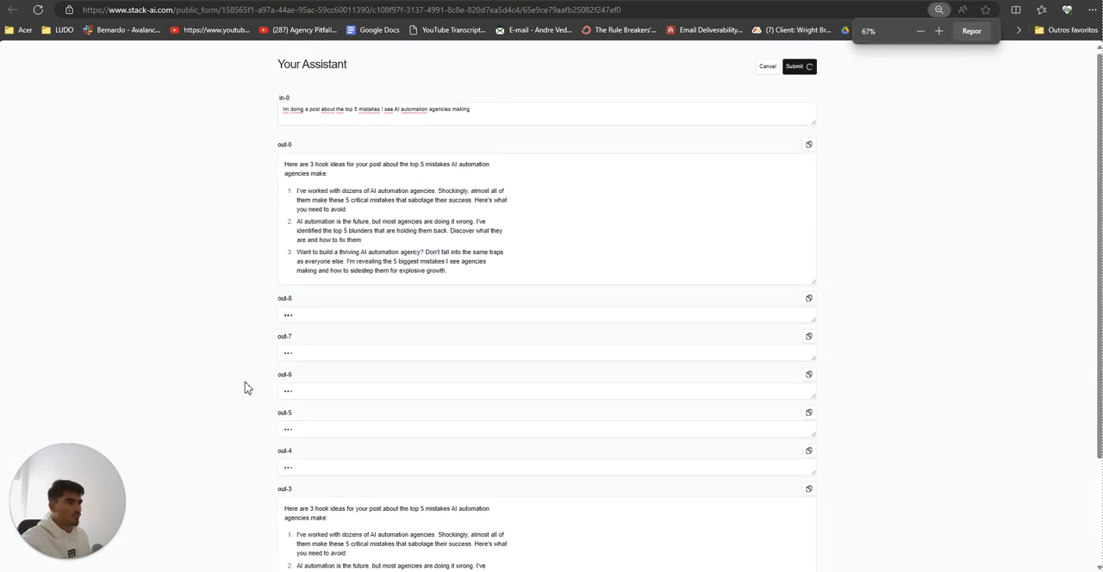
{"action": "scroll", "coordinate": [245, 388], "scroll_direction": "down", "scroll_amount": 1}
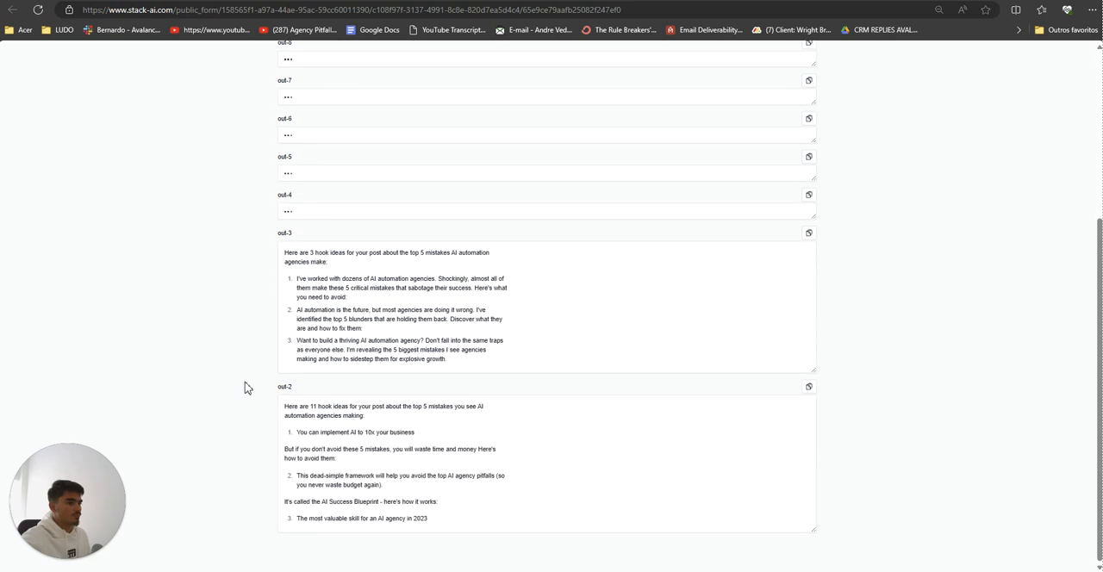
{"action": "scroll", "coordinate": [244, 388], "scroll_direction": "up", "scroll_amount": 3}
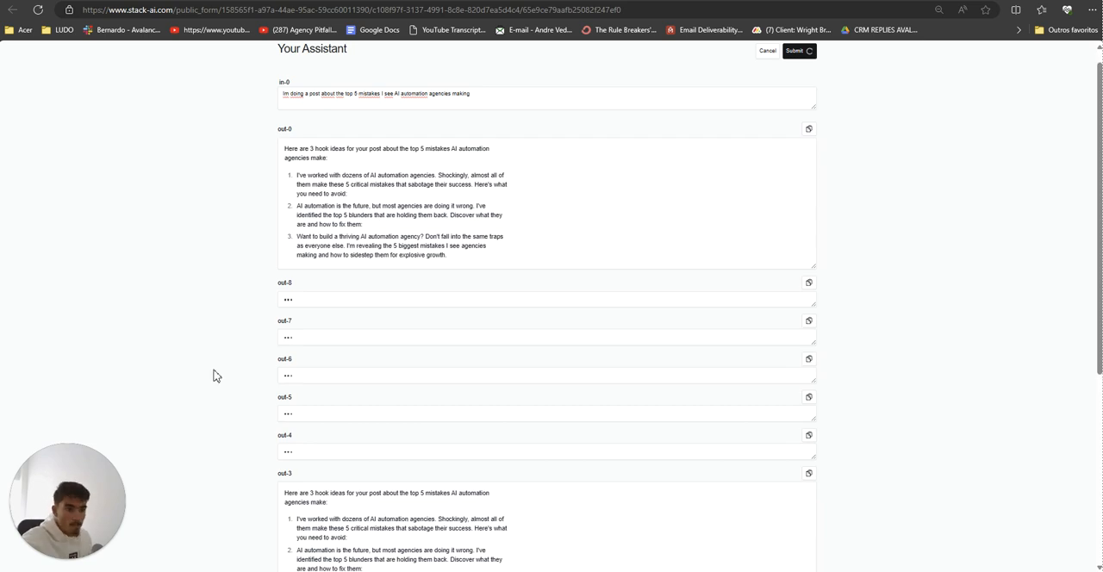
{"action": "scroll", "coordinate": [210, 377], "scroll_direction": "down", "scroll_amount": 4}
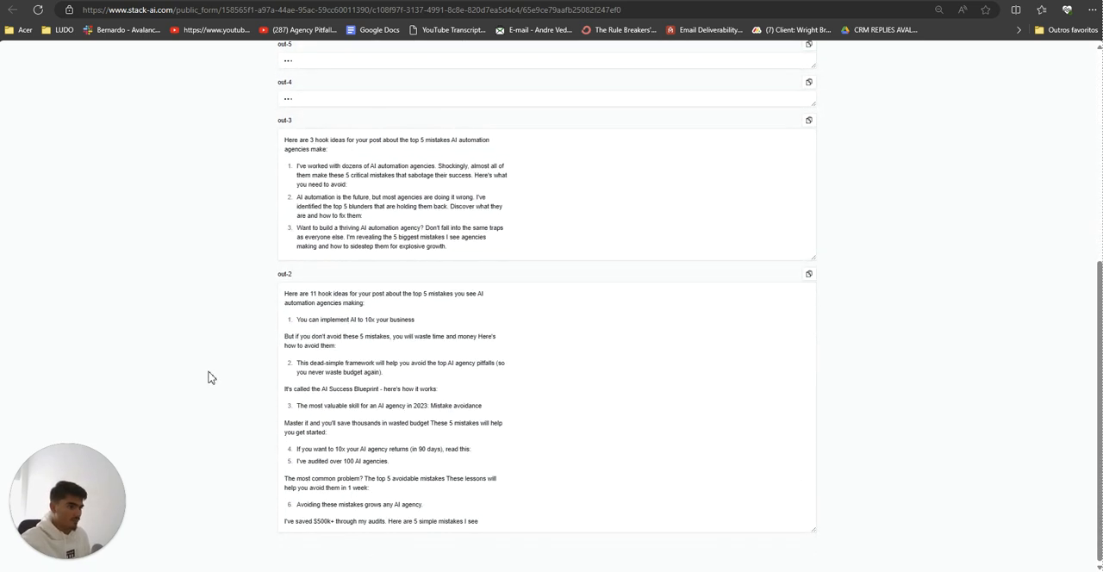
{"action": "key", "text": "ctrl+minus"}
{"action": "scroll", "coordinate": [208, 377], "scroll_direction": "up", "scroll_amount": 5}
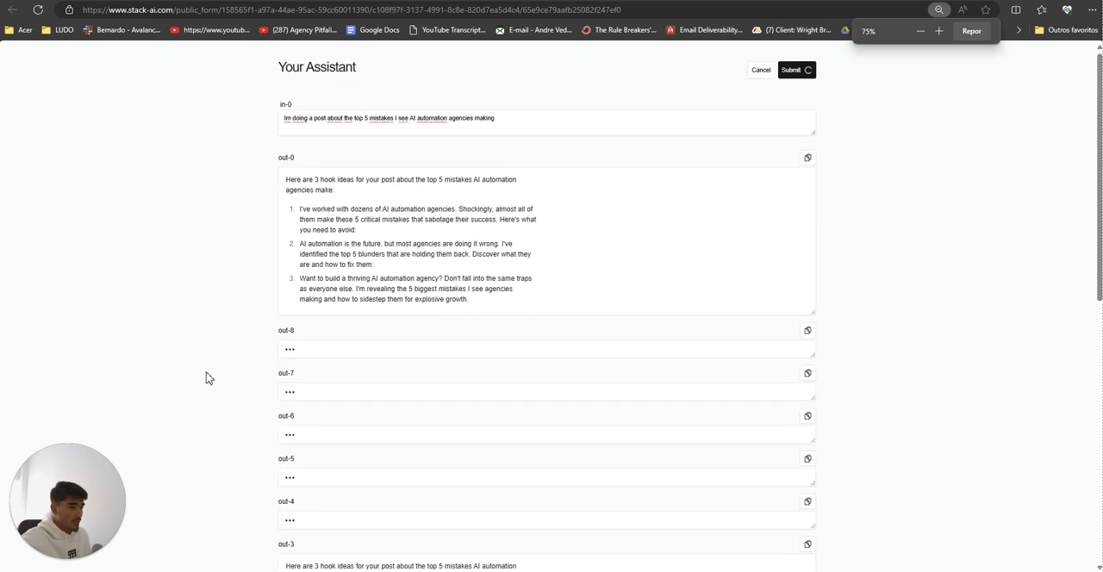
{"action": "scroll", "coordinate": [207, 378], "scroll_direction": "down", "scroll_amount": 6}
{"action": "key", "text": "ctrl+0"}
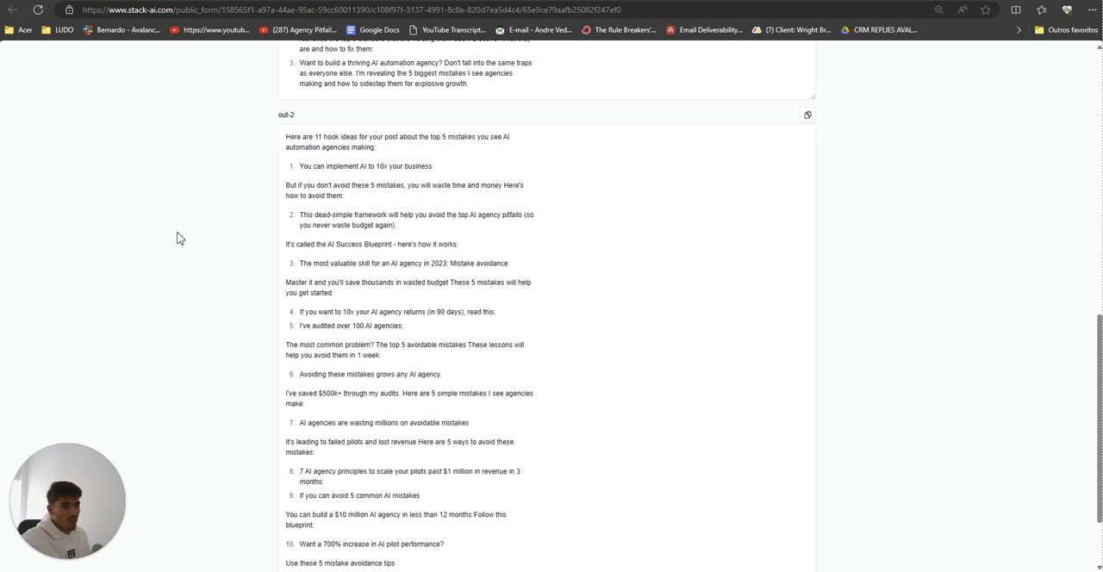
{"action": "scroll", "coordinate": [321, 394], "scroll_direction": "down", "scroll_amount": 2}
{"action": "scroll", "coordinate": [318, 396], "scroll_direction": "up", "scroll_amount": 9}
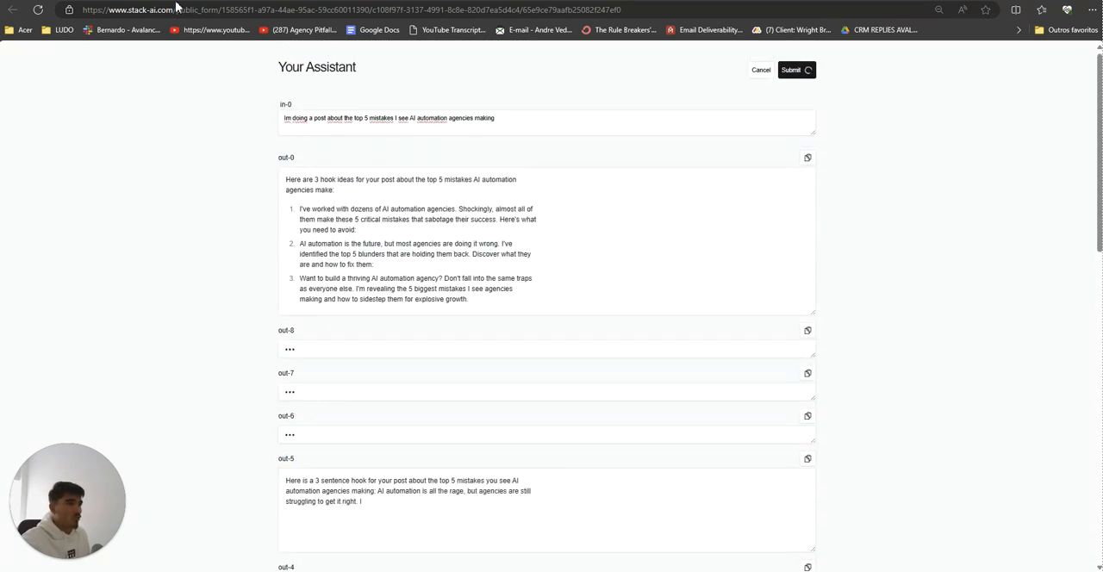
Step: Return to the workflow builder and delete the first column's bottom Anthropic node, the Output node to its left and the Output node beneath it
{"action": "left_click", "coordinate": [174, 0]}
{"action": "left_click", "coordinate": [231, 0]}
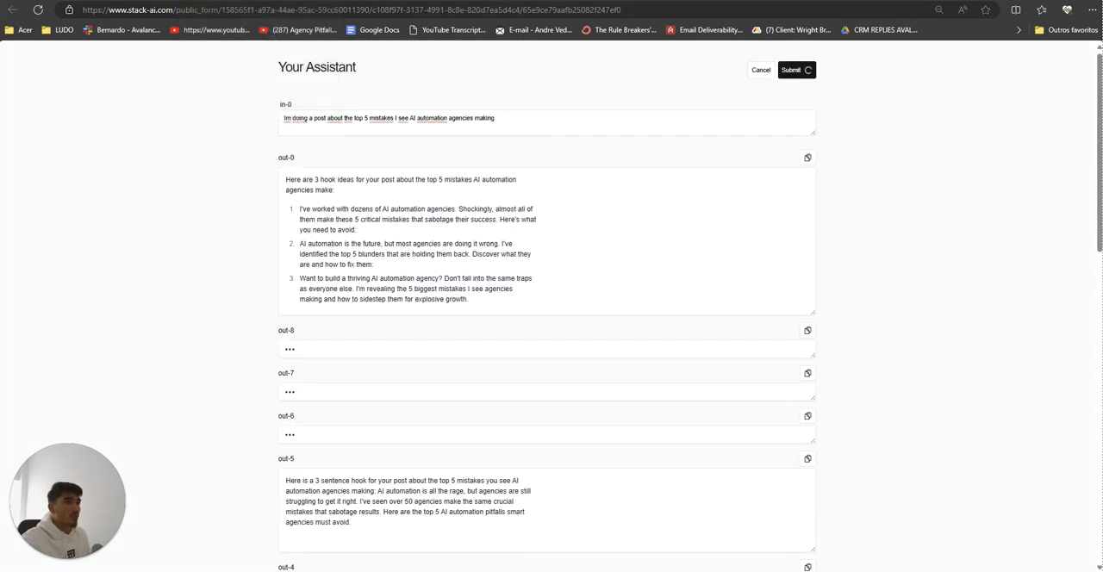
{"action": "left_click", "coordinate": [138, 0]}
{"action": "left_click", "coordinate": [11, 81]}
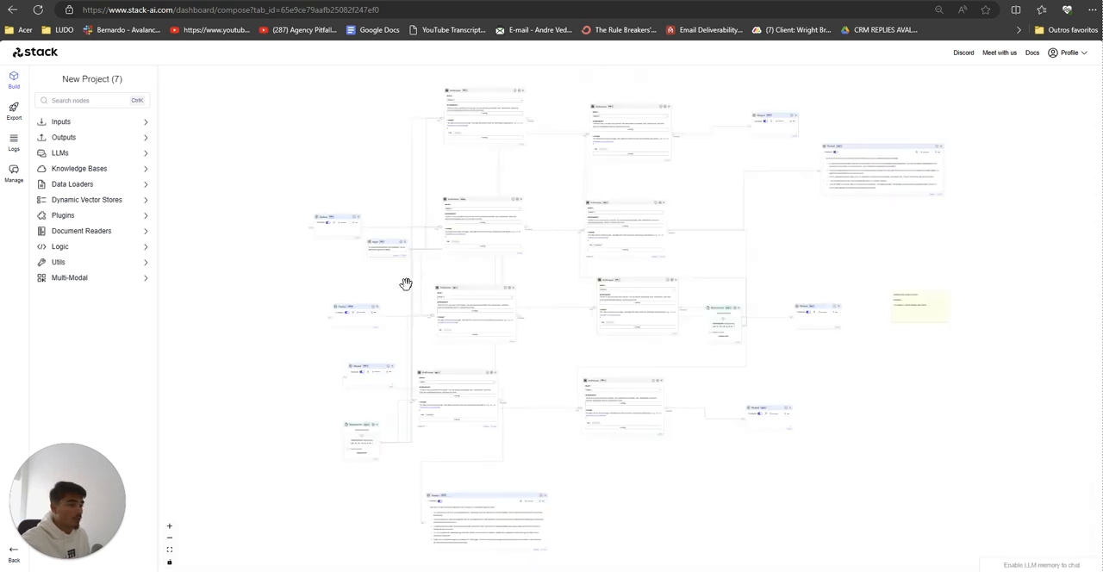
{"action": "scroll", "coordinate": [518, 331], "scroll_direction": "up", "scroll_amount": 4}
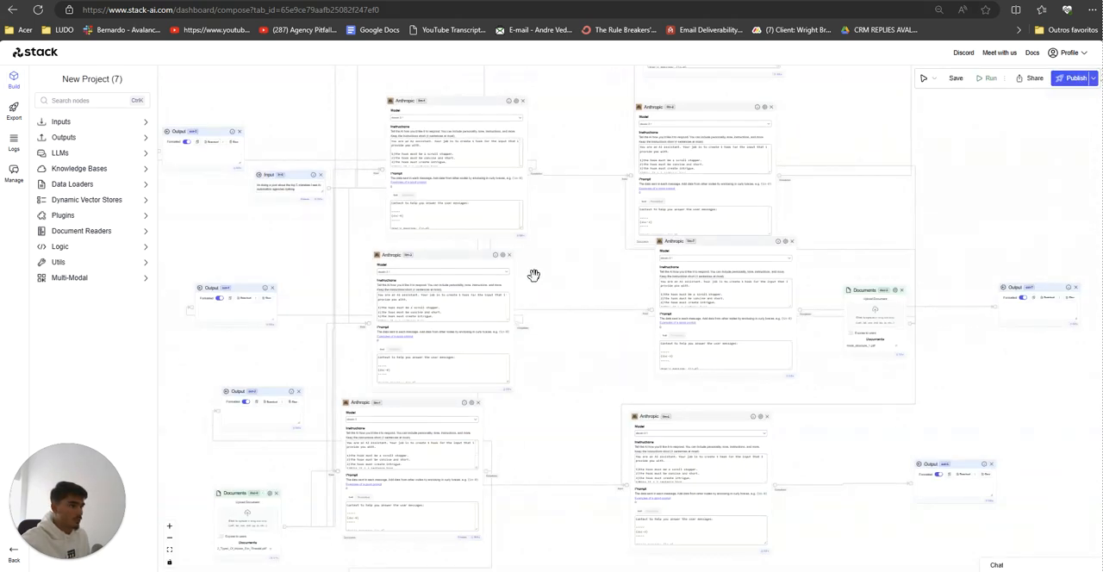
{"action": "scroll", "coordinate": [552, 343], "scroll_direction": "down", "scroll_amount": 2}
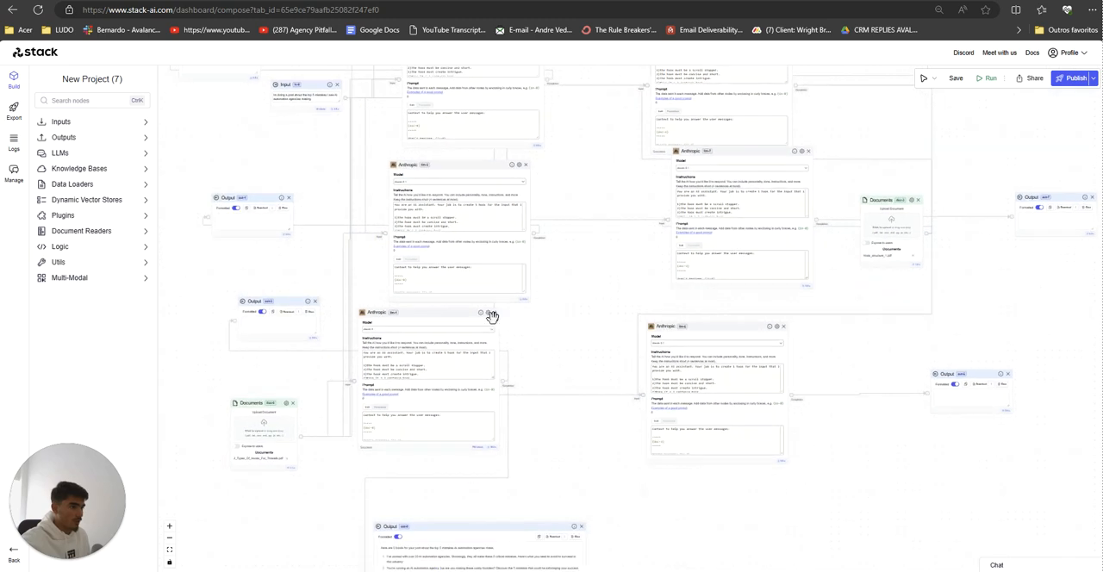
{"action": "left_click", "coordinate": [496, 314]}
{"action": "left_click_drag", "start_coordinate": [473, 425], "coordinate": [462, 346]}
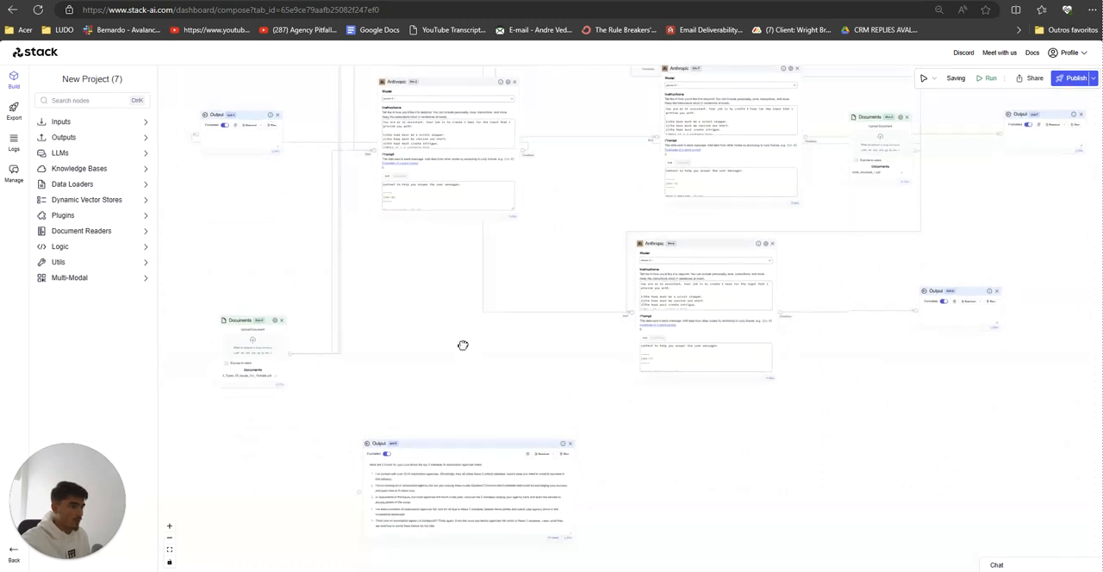
{"action": "left_click", "coordinate": [569, 444]}
Step: Delete every second-column Anthropic node except the second from the top, along with the top node's Output and the one beside the Documents node
{"action": "left_click", "coordinate": [772, 243]}
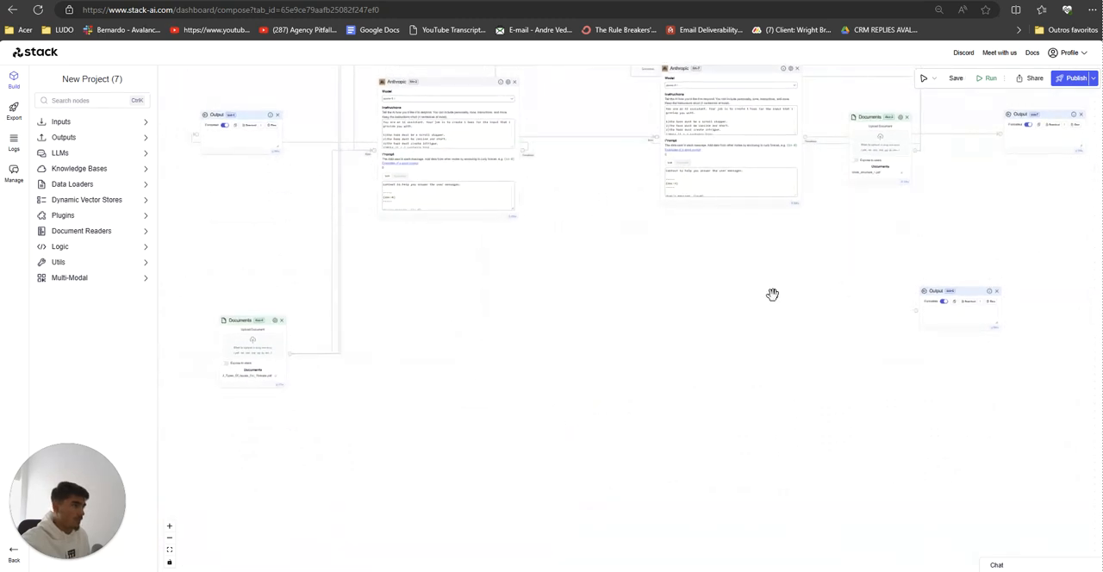
{"action": "left_click", "coordinate": [713, 241]}
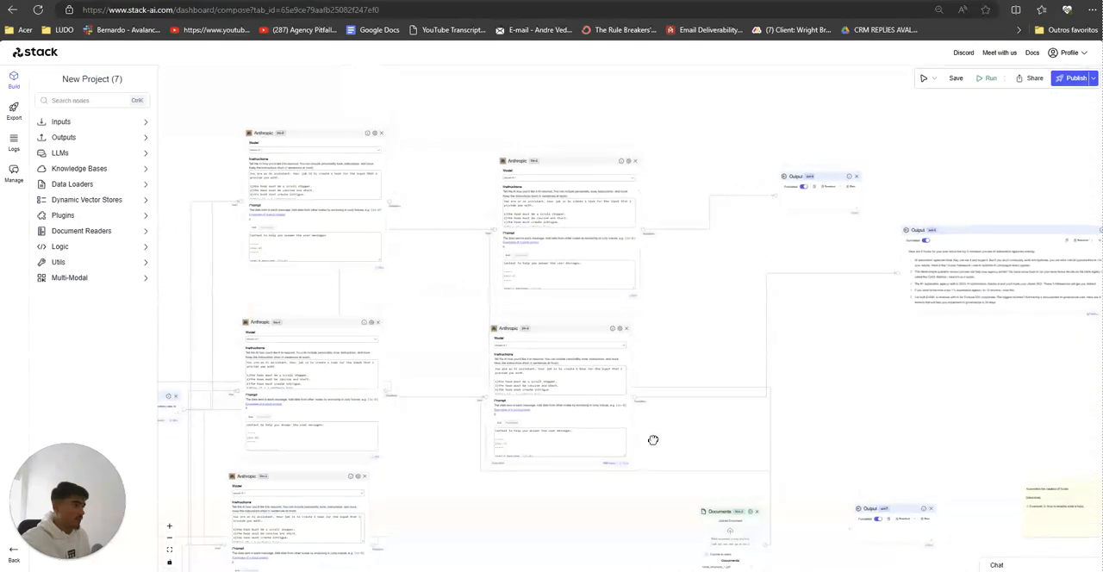
{"action": "left_click", "coordinate": [635, 166]}
{"action": "left_click", "coordinate": [854, 183]}
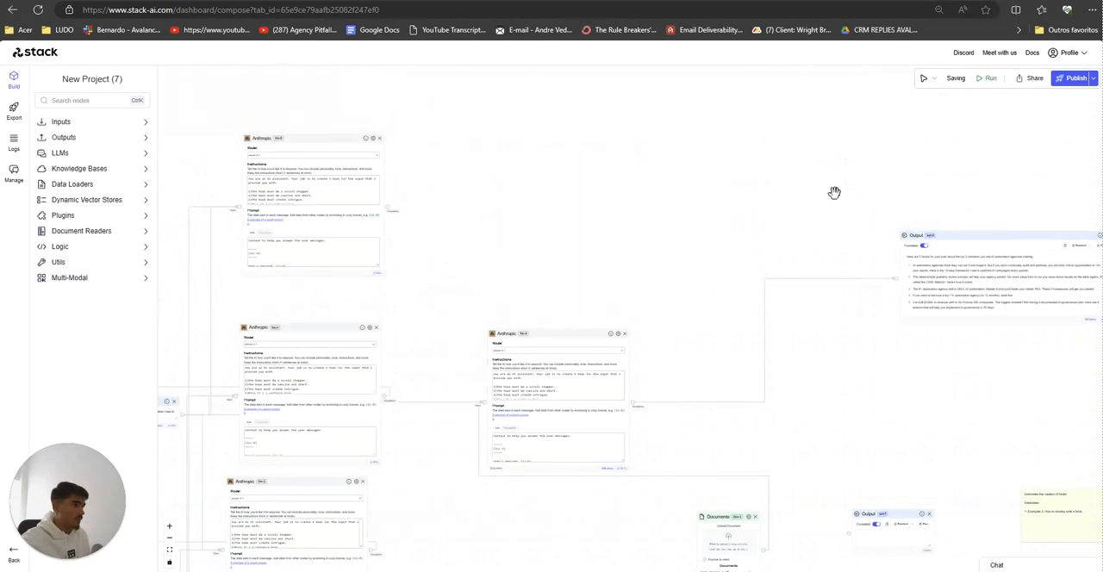
{"action": "left_click", "coordinate": [652, 482]}
Step: Delete the first column's topmost and third Anthropic nodes and the lower of the two remaining Output nodes left of that column
{"action": "left_click_drag", "start_coordinate": [379, 492], "coordinate": [591, 467]}
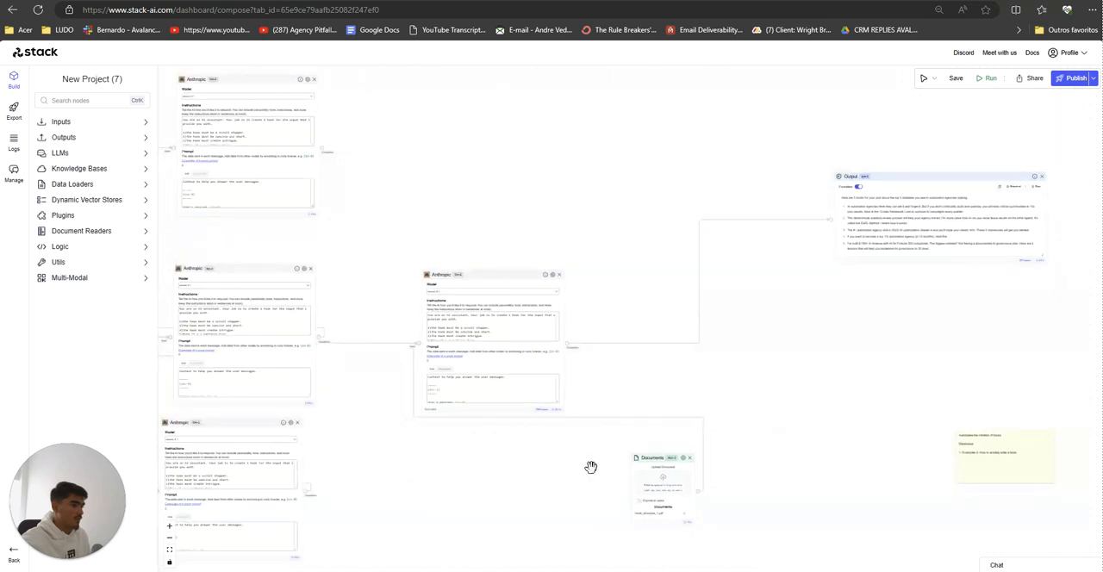
{"action": "left_click_drag", "start_coordinate": [514, 494], "coordinate": [681, 510]}
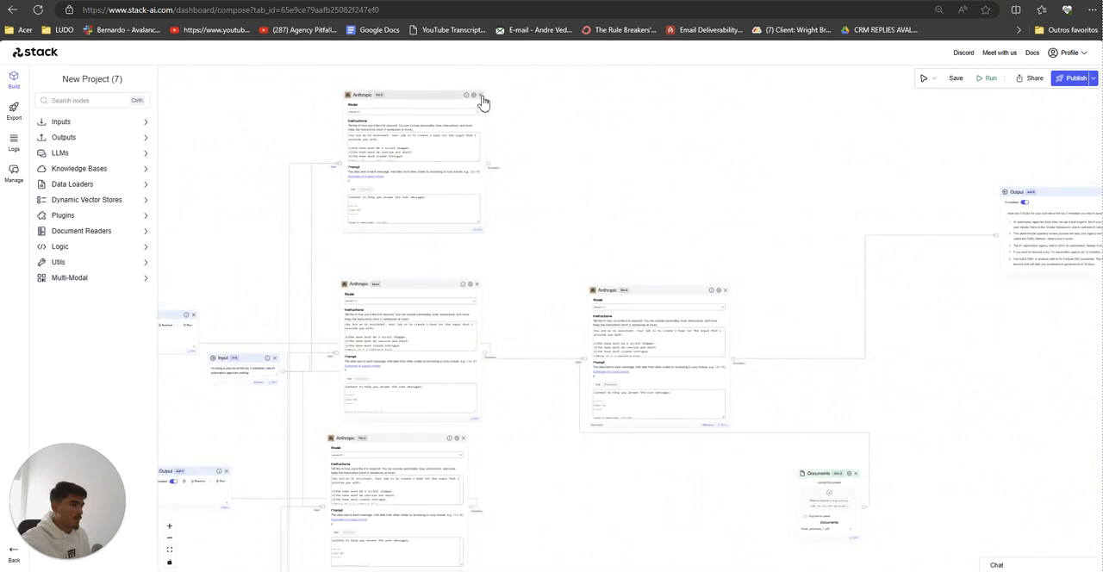
{"action": "left_click", "coordinate": [484, 103]}
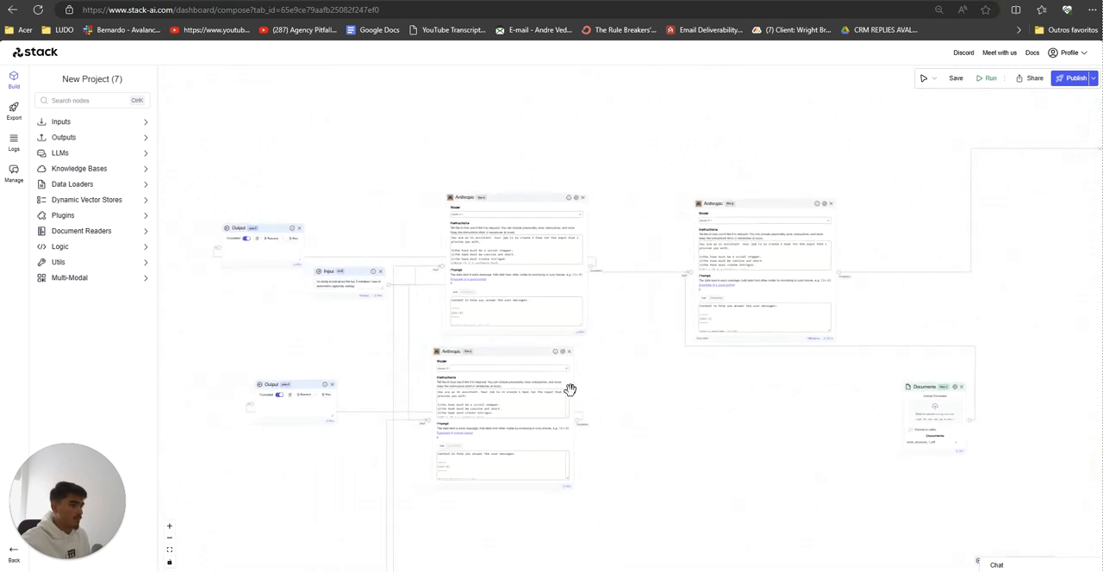
{"action": "left_click", "coordinate": [568, 352]}
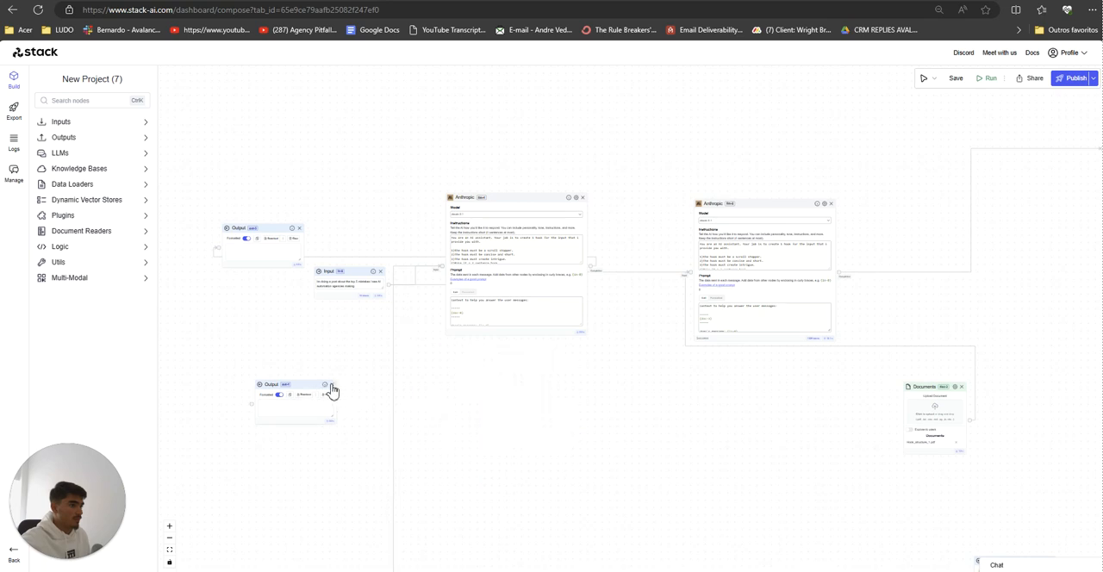
{"action": "left_click", "coordinate": [331, 386]}
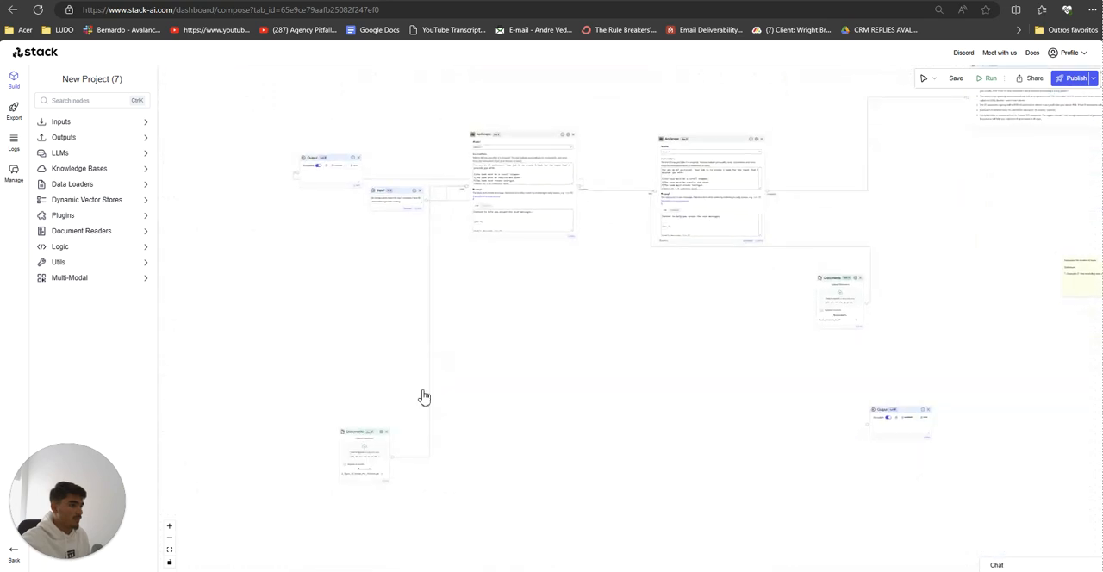
Step: Move the 2_Types_Of_Hooks_For_Threads.pdf Documents node beneath the first Anthropic node and delete the unconnected Output node
{"action": "left_click_drag", "start_coordinate": [390, 441], "coordinate": [534, 315]}
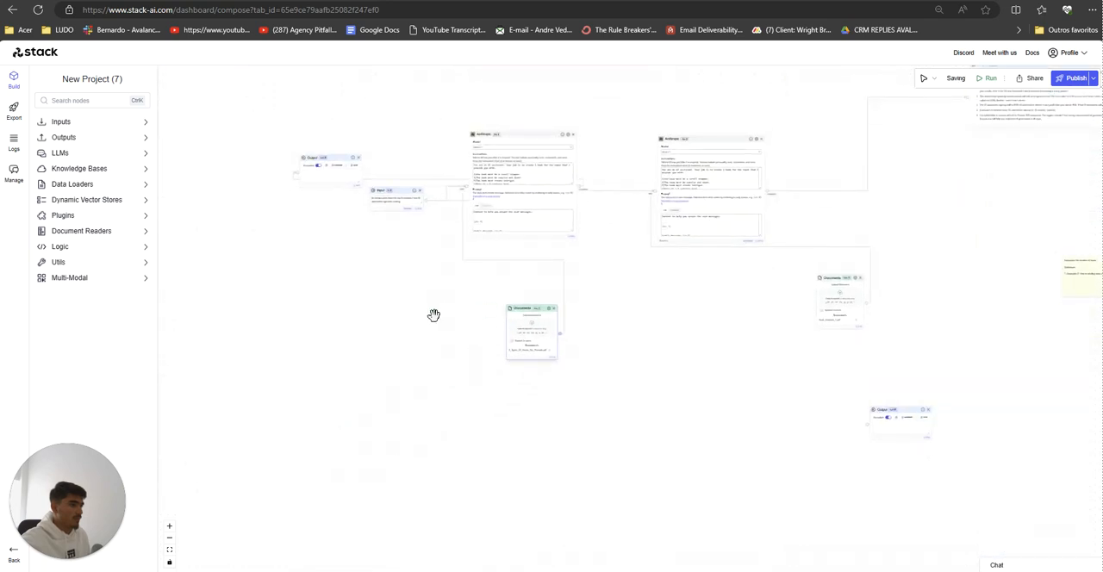
{"action": "scroll", "coordinate": [425, 321], "scroll_direction": "up", "scroll_amount": 3}
{"action": "left_click_drag", "start_coordinate": [1002, 355], "coordinate": [843, 430]}
{"action": "left_click_drag", "start_coordinate": [970, 533], "coordinate": [670, 440]}
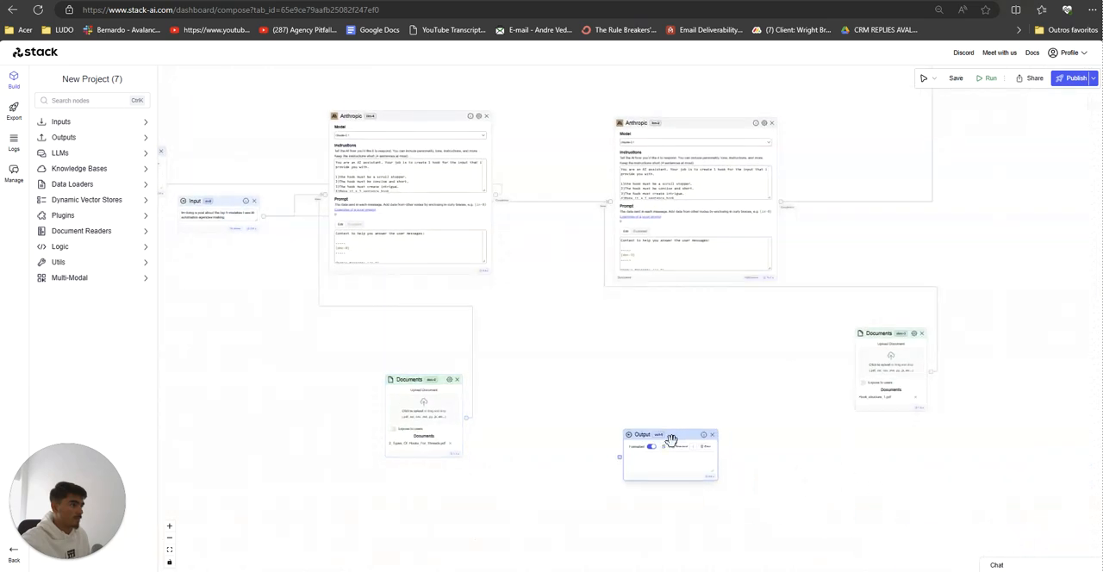
{"action": "scroll", "coordinate": [630, 397], "scroll_direction": "down", "scroll_amount": 5}
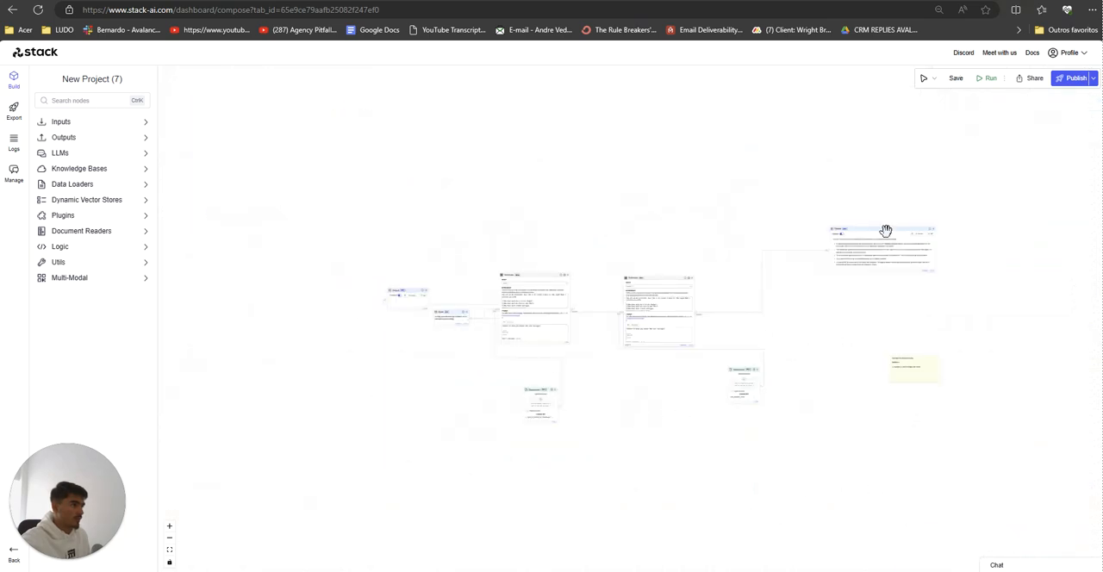
Step: Arrange the Output nodes above their Anthropic nodes and the Documents nodes below them, shifting the Input node further left
{"action": "left_click_drag", "start_coordinate": [886, 231], "coordinate": [681, 189]}
{"action": "left_click_drag", "start_coordinate": [744, 374], "coordinate": [683, 381]}
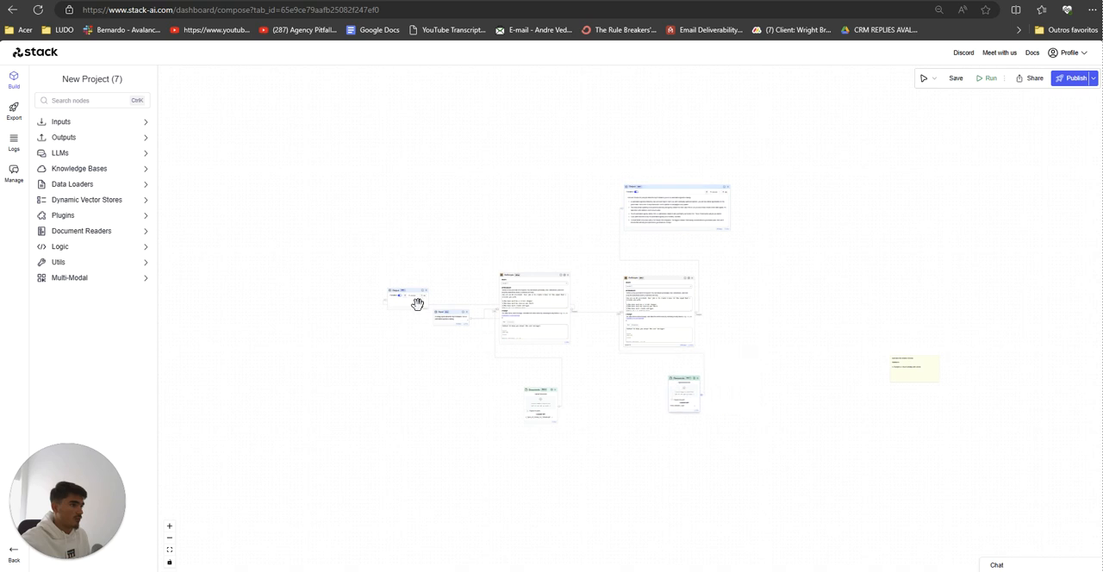
{"action": "left_click_drag", "start_coordinate": [417, 303], "coordinate": [538, 230]}
{"action": "left_click_drag", "start_coordinate": [544, 395], "coordinate": [490, 398]}
{"action": "left_click_drag", "start_coordinate": [443, 320], "coordinate": [398, 315]}
{"action": "scroll", "coordinate": [588, 399], "scroll_direction": "up", "scroll_amount": 8}
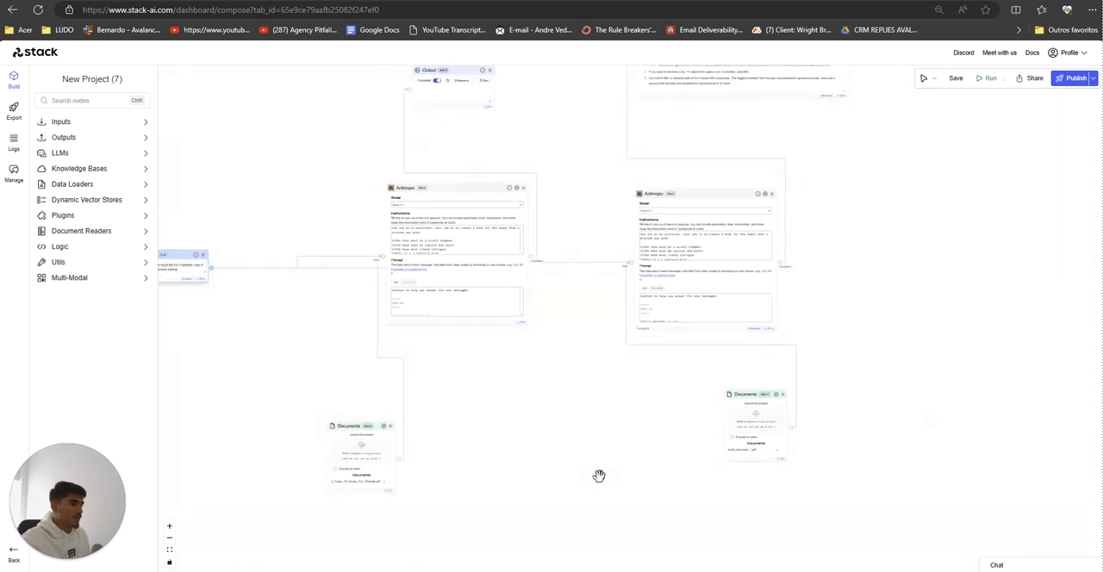
{"action": "left_click_drag", "start_coordinate": [388, 398], "coordinate": [281, 366]}
{"action": "left_click_drag", "start_coordinate": [532, 420], "coordinate": [641, 458]}
Step: Add an OpenAI node beneath the first Anthropic node and set its model to gpt-4-32k
{"action": "scroll", "coordinate": [514, 434], "scroll_direction": "up", "scroll_amount": 2}
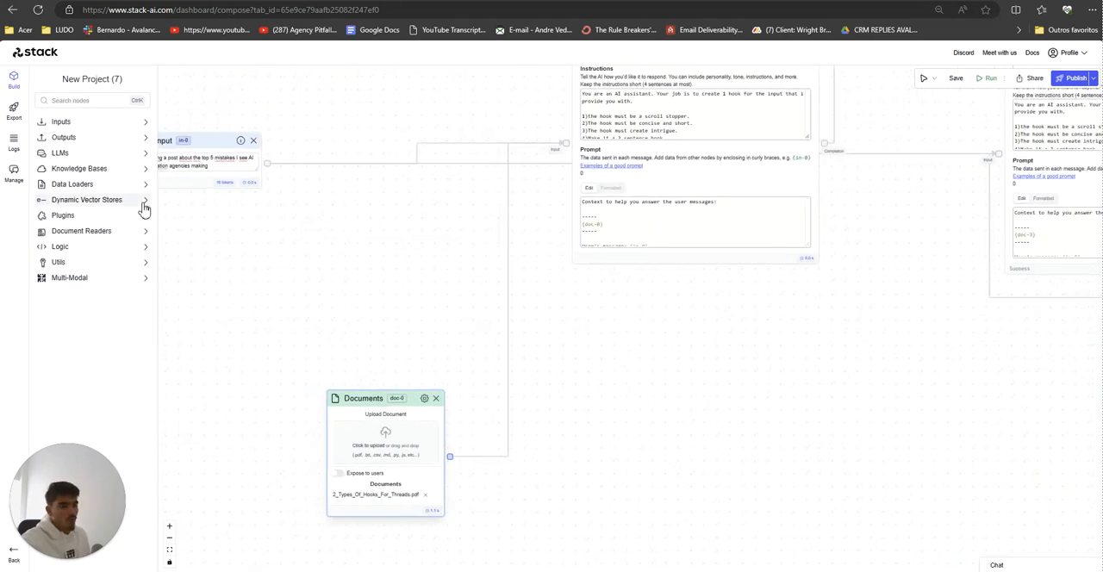
{"action": "left_click", "coordinate": [86, 153]}
{"action": "left_click_drag", "start_coordinate": [86, 169], "coordinate": [534, 364]}
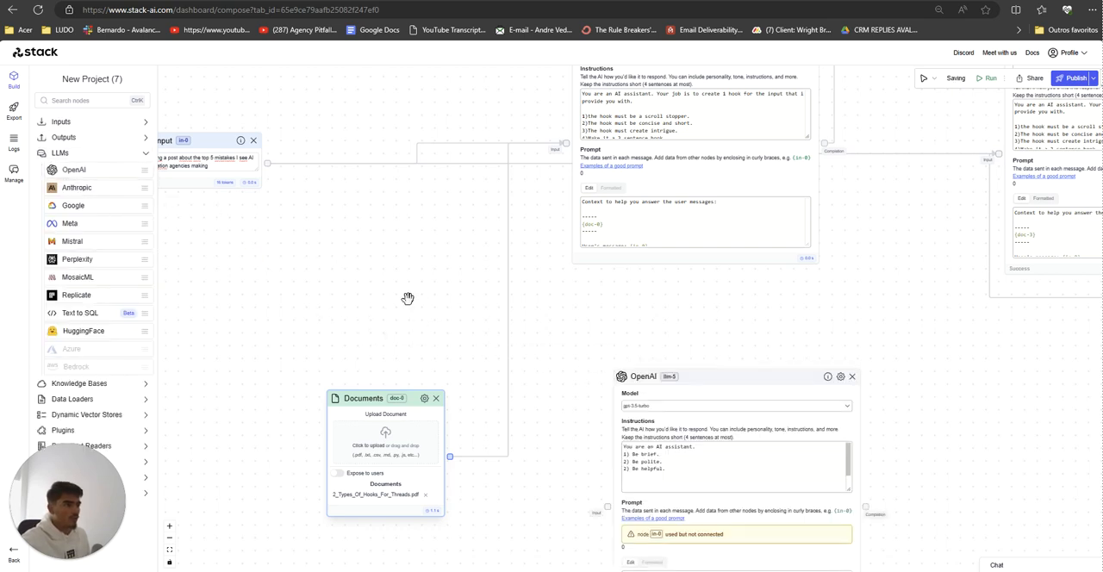
{"action": "left_click", "coordinate": [681, 405]}
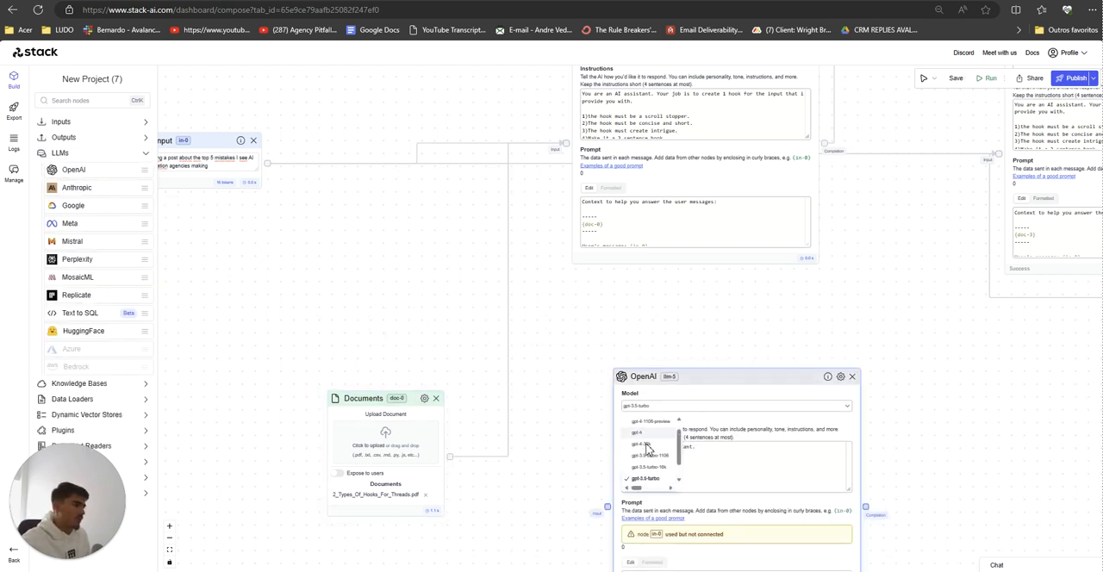
{"action": "left_click", "coordinate": [648, 444]}
Step: Connect the first Documents node to the OpenAI node and replace its instructions with those of the first Anthropic node
{"action": "scroll", "coordinate": [555, 396], "scroll_direction": "down", "scroll_amount": 1}
{"action": "scroll", "coordinate": [561, 422], "scroll_direction": "down", "scroll_amount": 4}
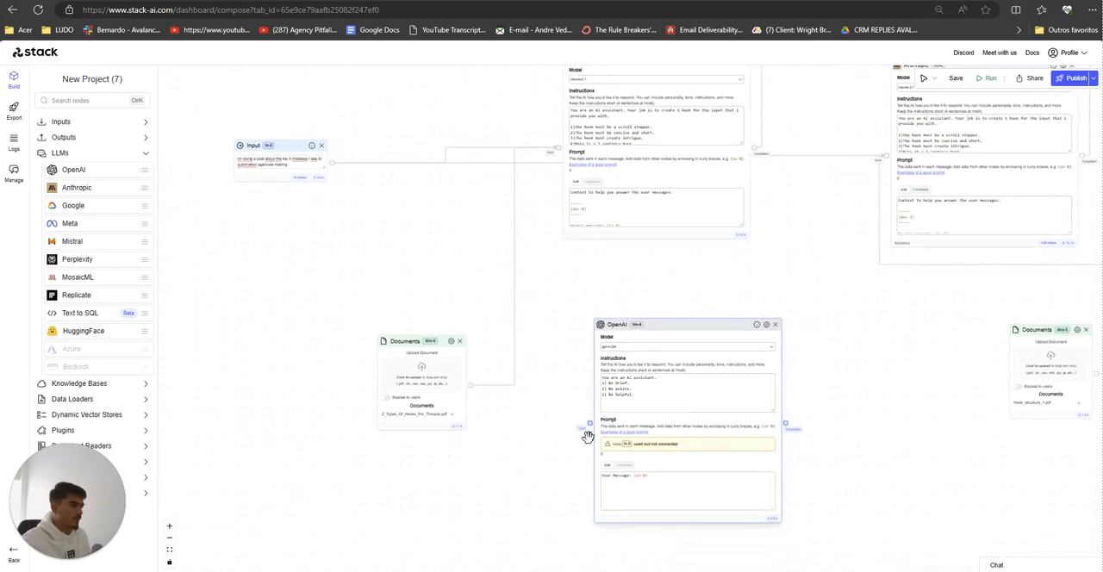
{"action": "left_click_drag", "start_coordinate": [472, 389], "coordinate": [471, 386]}
{"action": "left_click_drag", "start_coordinate": [562, 305], "coordinate": [551, 350]}
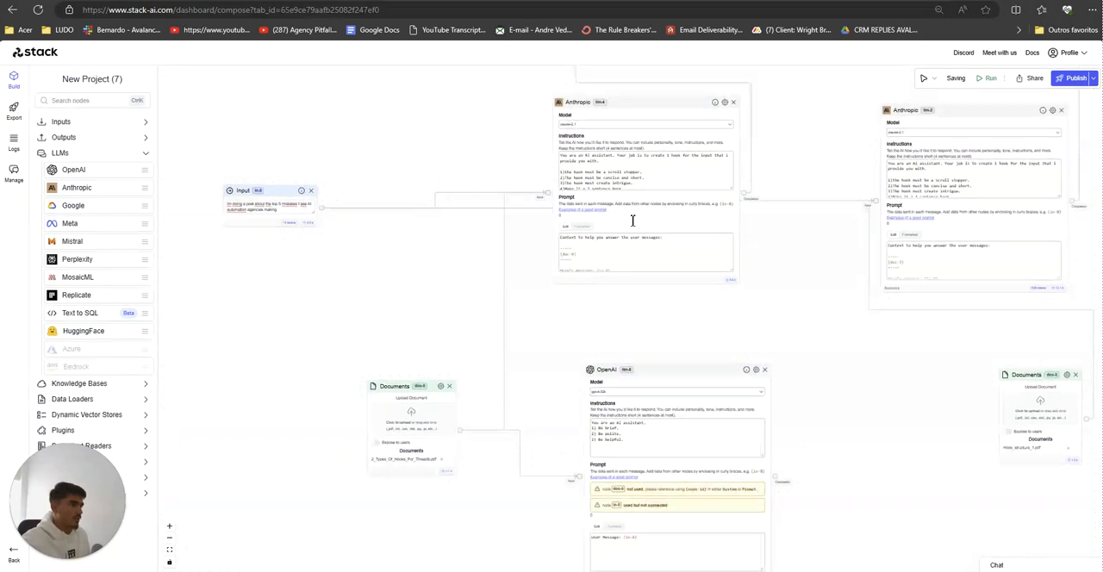
{"action": "scroll", "coordinate": [648, 179], "scroll_direction": "down", "scroll_amount": 2}
{"action": "left_click_drag", "start_coordinate": [650, 179], "coordinate": [559, 137]}
{"action": "left_click_drag", "start_coordinate": [624, 445], "coordinate": [557, 340]}
{"action": "type", "text": "You are an AI assistant. Your job is to create 1 hook for the input that i provide you with.  1)the hook must be a scroll stopper. 2)The hook must be concise and short. 3)The hook must create intrigue. 4)Make it a 3 sentence hook"}
Step: Replace the OpenAI node's prompt with the first Anthropic node's prompt and connect the Input node to the OpenAI node
{"action": "left_click", "coordinate": [649, 226]}
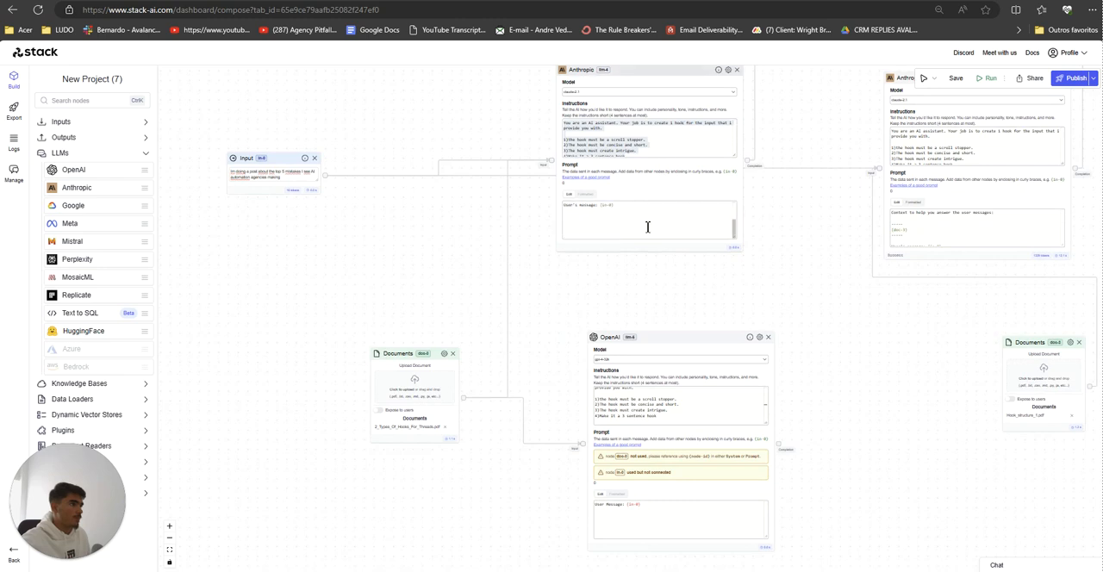
{"action": "key", "text": "ctrl+a"}
{"action": "key", "text": "ctrl+c"}
{"action": "left_click", "coordinate": [629, 505]}
{"action": "key", "text": "ctrl+a"}
{"action": "key", "text": "ctrl+v"}
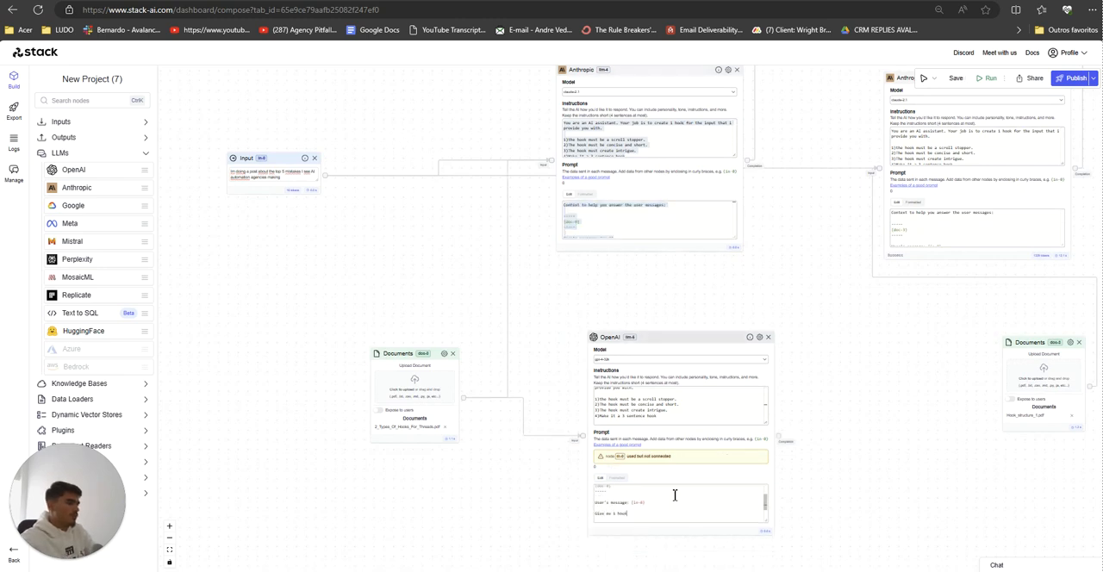
{"action": "scroll", "coordinate": [648, 233], "scroll_direction": "down", "scroll_amount": 3}
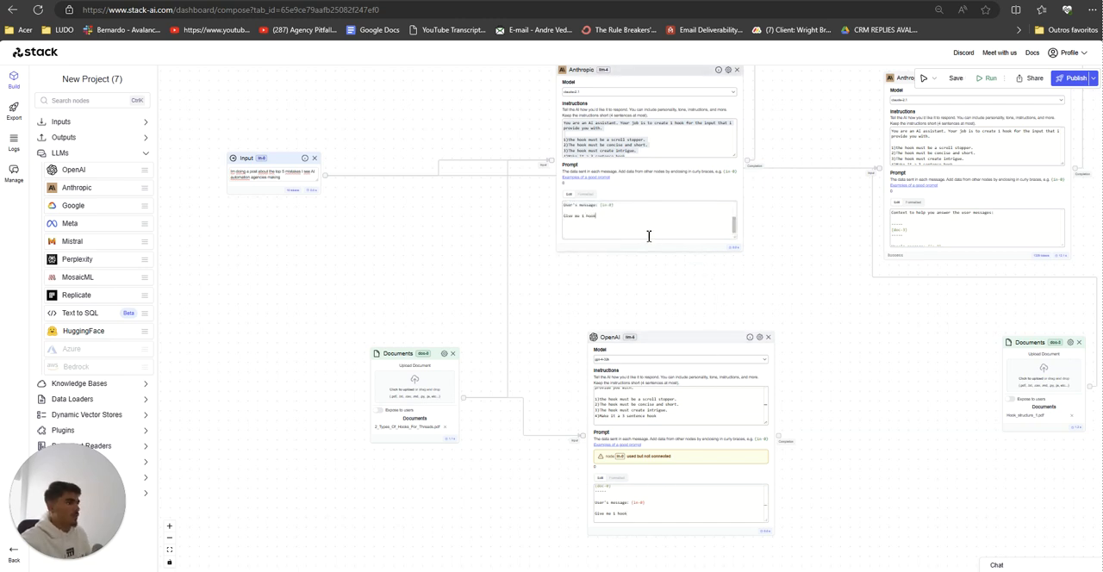
{"action": "scroll", "coordinate": [1014, 234], "scroll_direction": "down", "scroll_amount": 2}
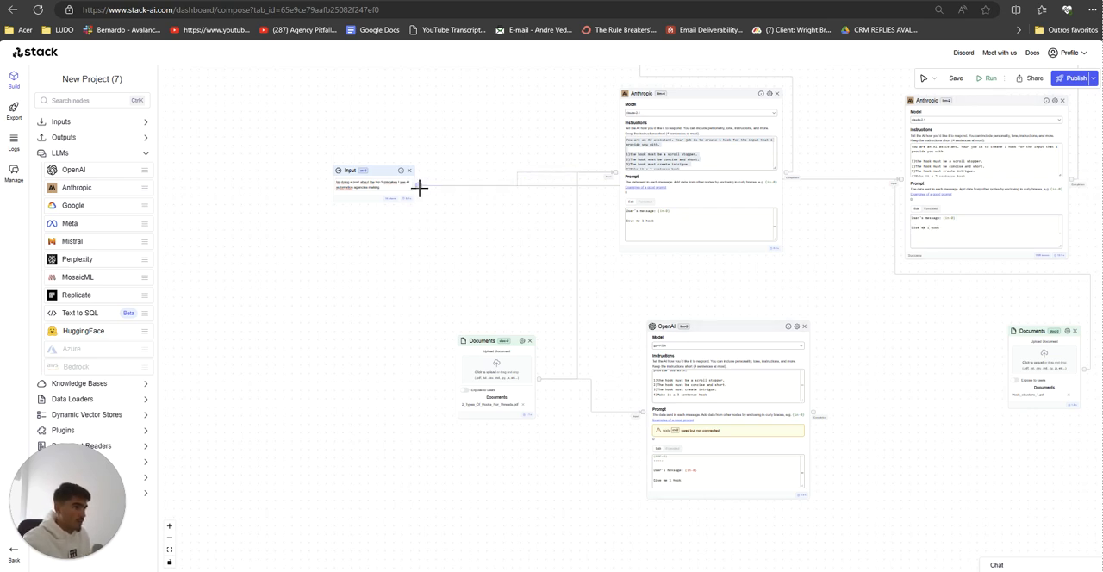
{"action": "left_click_drag", "start_coordinate": [626, 400], "coordinate": [645, 414]}
Step: Add a second OpenAI node using gpt-4-32k beneath the second Anthropic node and connect the Hook_structure_1.pdf Documents node to it
{"action": "left_click_drag", "start_coordinate": [945, 416], "coordinate": [577, 425]}
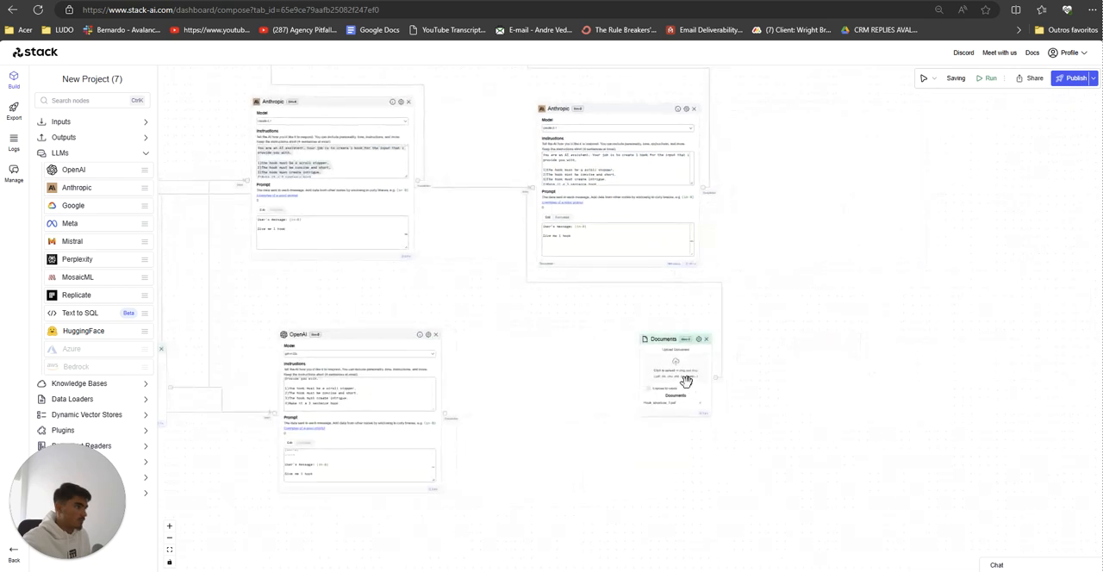
{"action": "left_click_drag", "start_coordinate": [672, 345], "coordinate": [840, 364]}
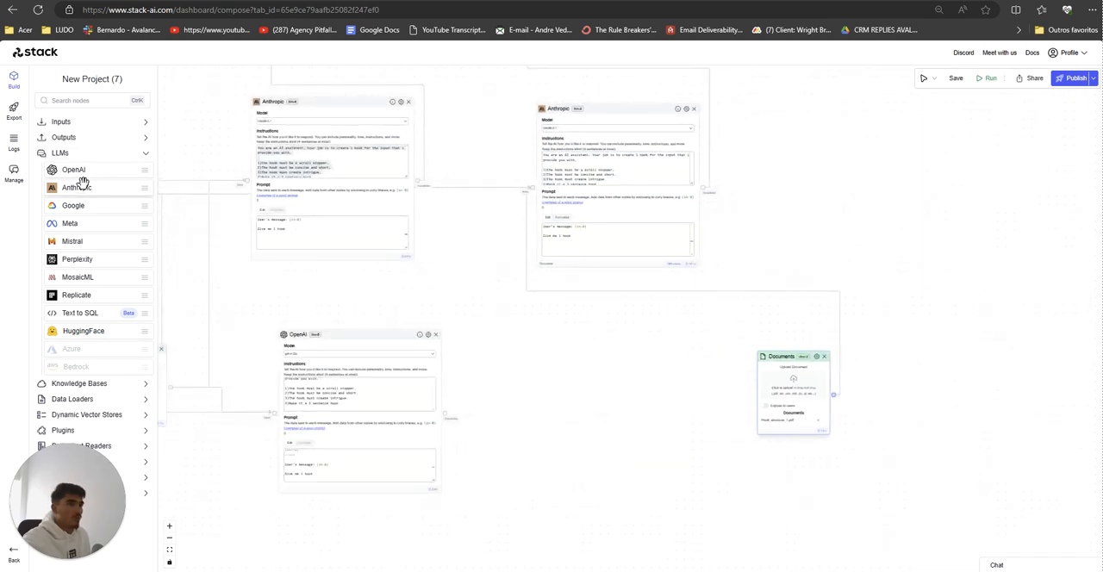
{"action": "left_click_drag", "start_coordinate": [73, 170], "coordinate": [573, 338]}
{"action": "left_click", "coordinate": [605, 363]}
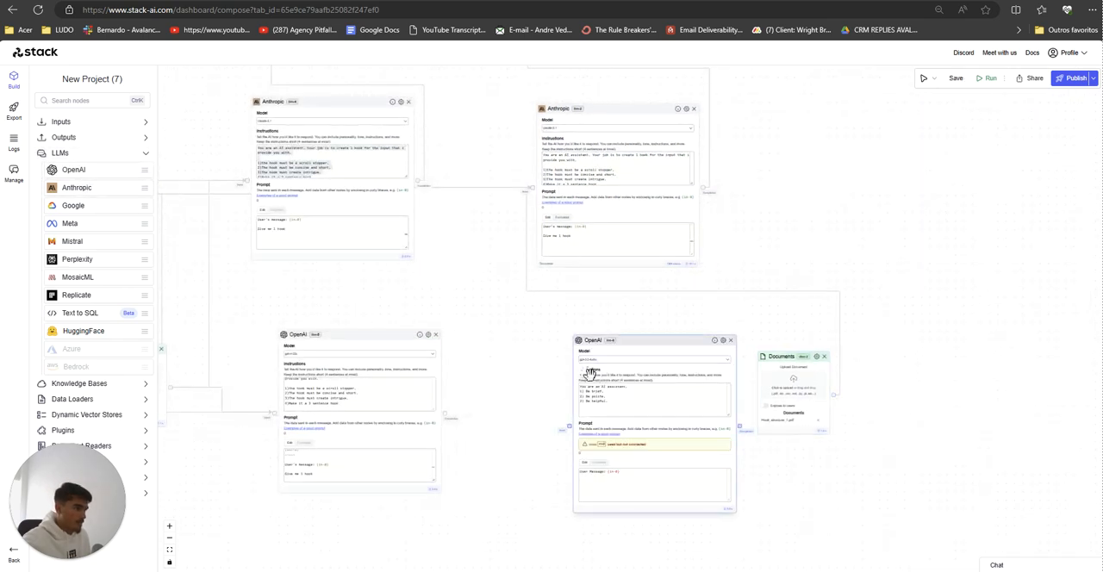
{"action": "left_click", "coordinate": [595, 398]}
{"action": "left_click_drag", "start_coordinate": [835, 398], "coordinate": [834, 396]}
{"action": "left_click_drag", "start_coordinate": [485, 460], "coordinate": [583, 448]}
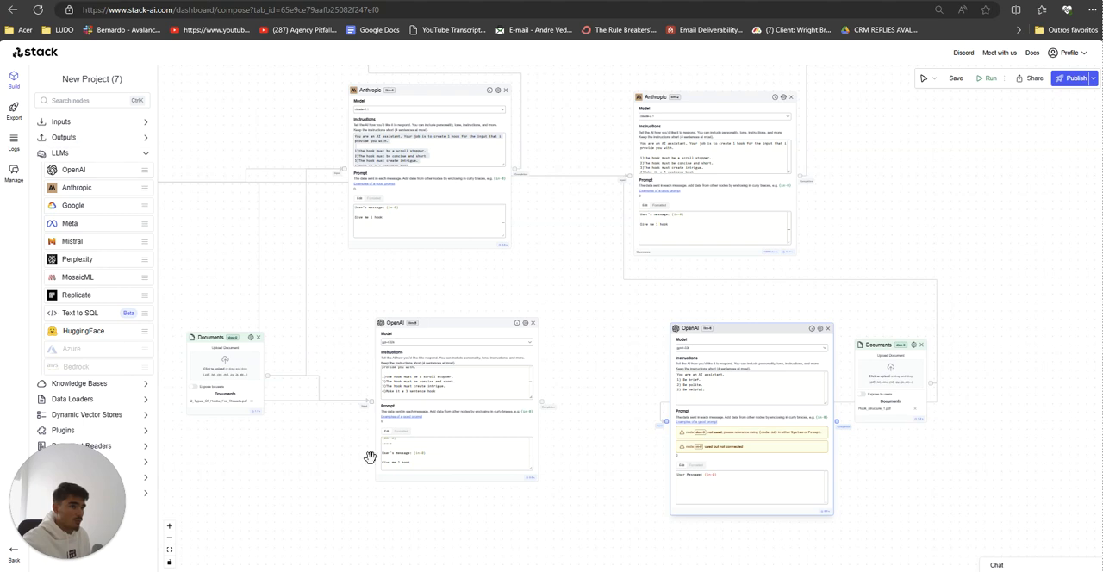
Step: Add two Output nodes and connect each OpenAI node's completion to its own Output
{"action": "left_click", "coordinate": [104, 138]}
{"action": "left_click_drag", "start_coordinate": [82, 155], "coordinate": [435, 507]}
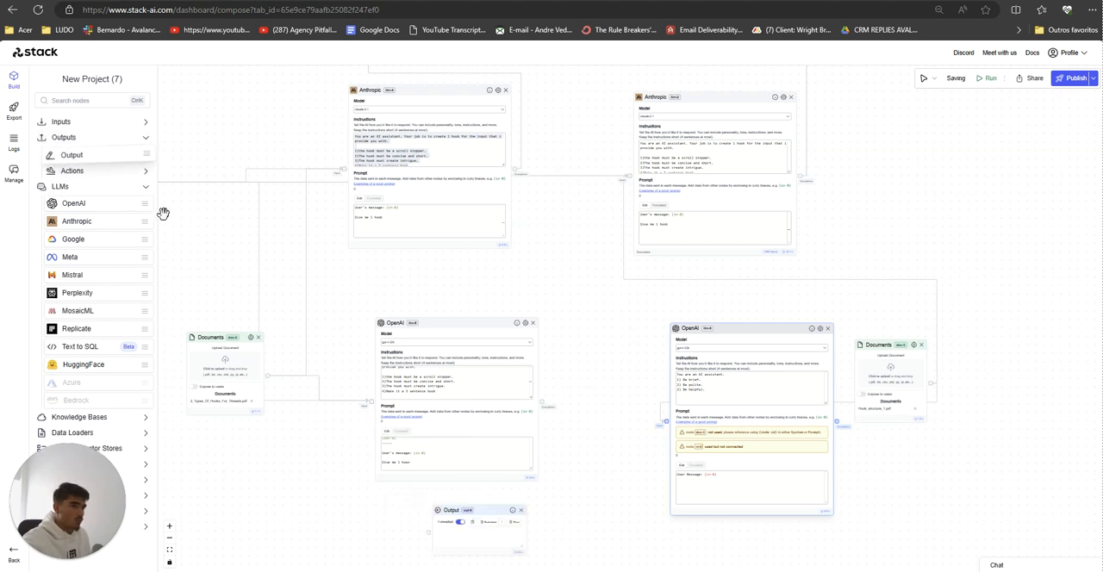
{"action": "left_click_drag", "start_coordinate": [87, 156], "coordinate": [906, 510]}
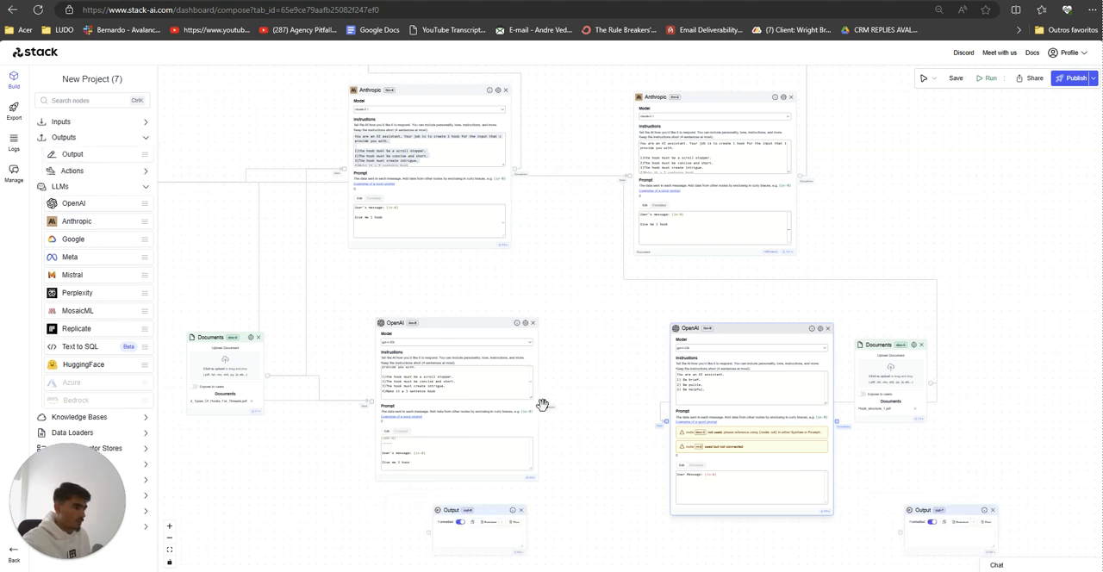
{"action": "left_click_drag", "start_coordinate": [542, 405], "coordinate": [430, 532]}
{"action": "left_click_drag", "start_coordinate": [611, 522], "coordinate": [508, 515]}
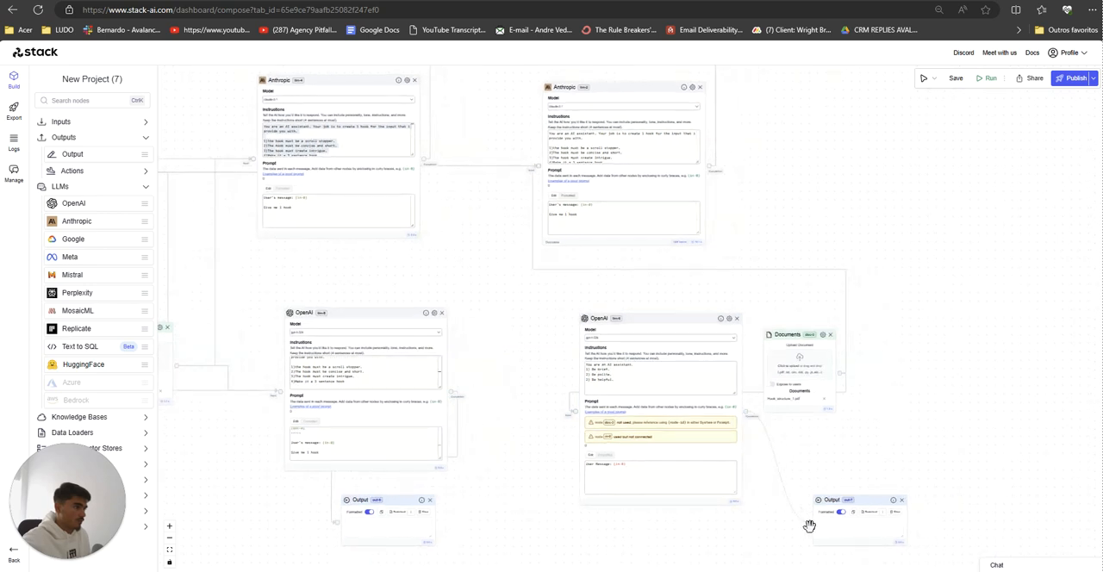
Step: Replace the second OpenAI node's prompt and instructions with those copied from the second Anthropic node
{"action": "scroll", "coordinate": [627, 533], "scroll_direction": "up", "scroll_amount": 2}
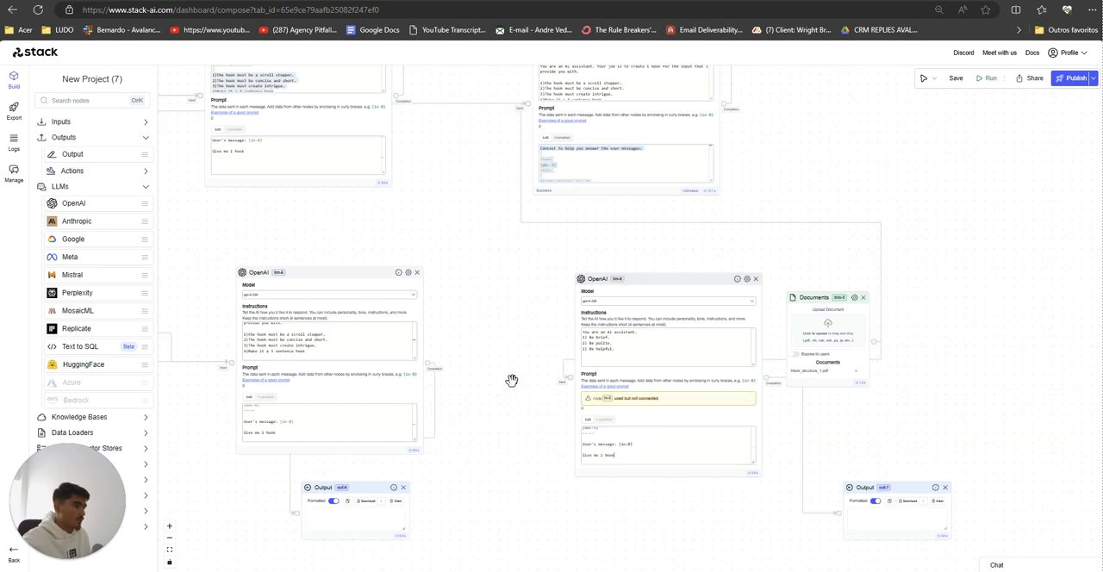
{"action": "left_click_drag", "start_coordinate": [510, 383], "coordinate": [491, 502]}
{"action": "left_click", "coordinate": [599, 227]}
{"action": "key", "text": "ctrl+a"}
{"action": "key", "text": "ctrl+c"}
{"action": "left_click", "coordinate": [603, 488]}
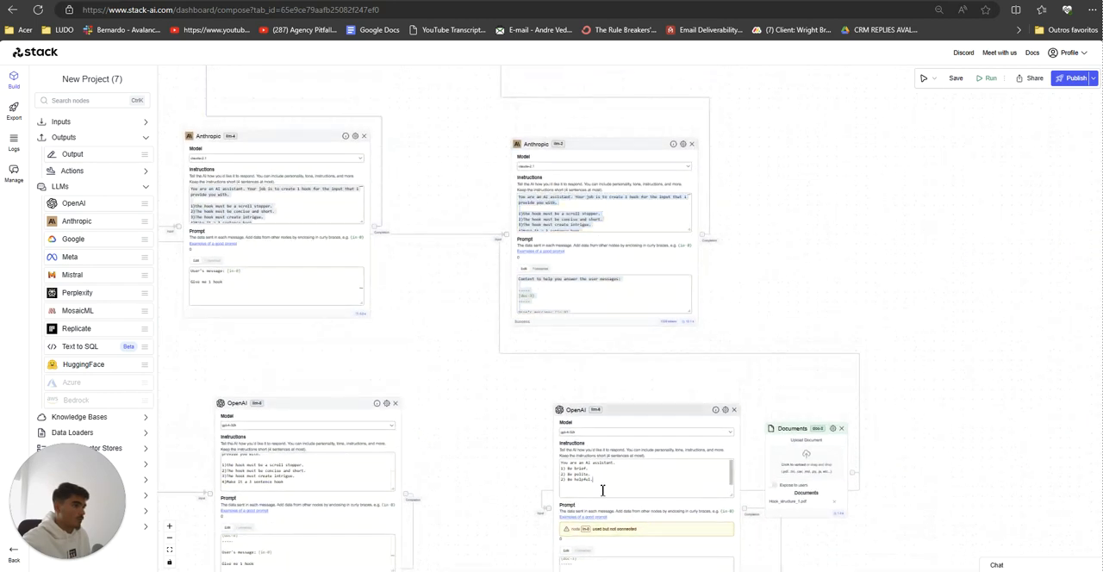
{"action": "key", "text": "ctrl+a"}
{"action": "key", "text": "ctrl+v"}
Step: Connect the Input node to the second OpenAI node
{"action": "left_click_drag", "start_coordinate": [497, 442], "coordinate": [865, 364]}
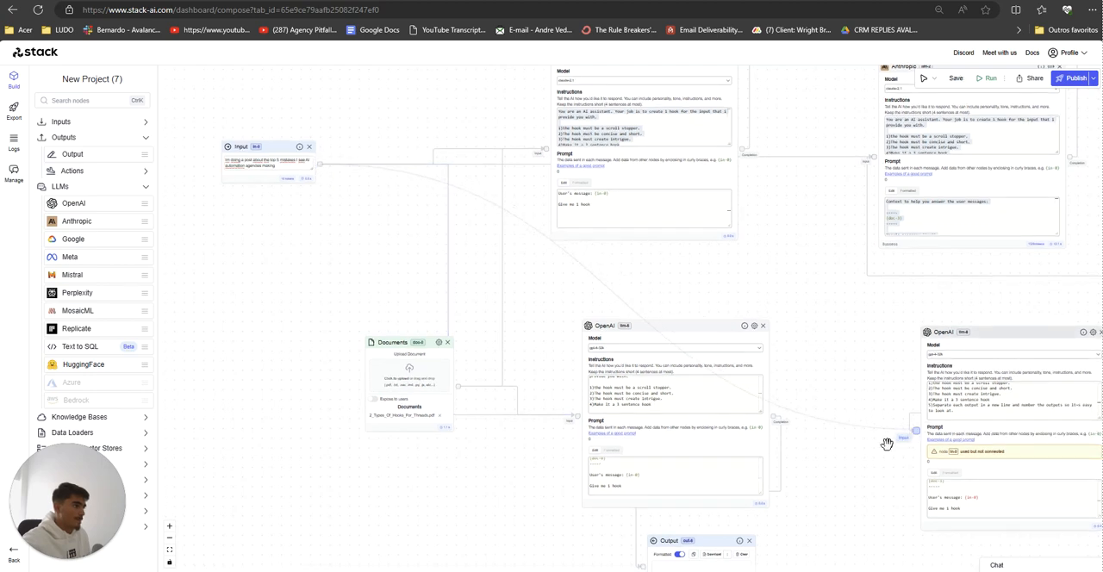
{"action": "left_click_drag", "start_coordinate": [867, 491], "coordinate": [584, 493]}
{"action": "scroll", "coordinate": [582, 493], "scroll_direction": "down", "scroll_amount": 3}
{"action": "left_click_drag", "start_coordinate": [667, 543], "coordinate": [589, 502]}
{"action": "scroll", "coordinate": [604, 509], "scroll_direction": "up", "scroll_amount": 3}
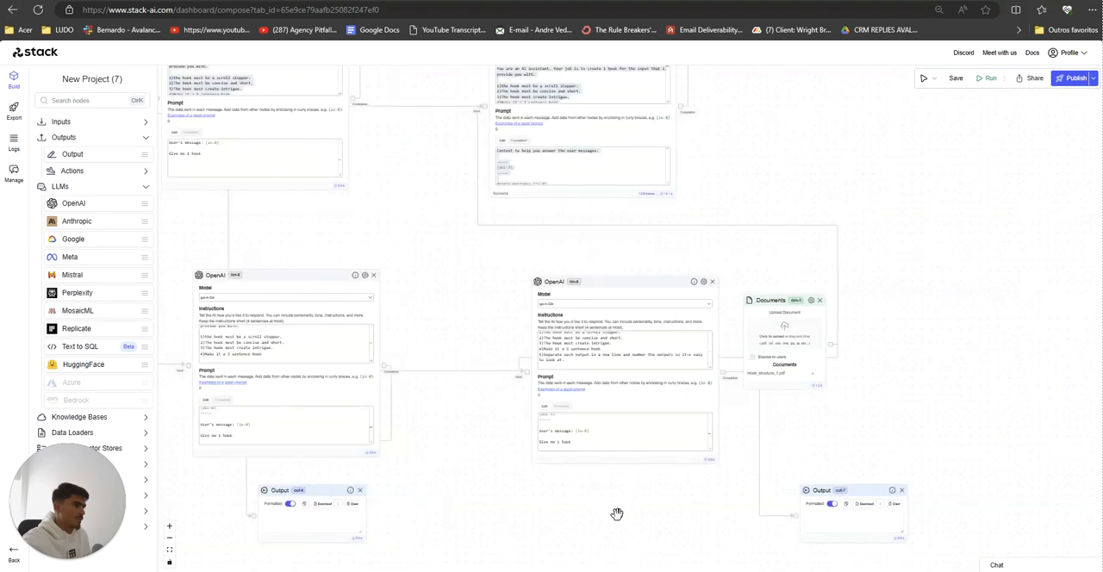
Step: Check the memory settings of both OpenAI nodes and look over which Output IDs they feed
{"action": "left_click", "coordinate": [703, 282]}
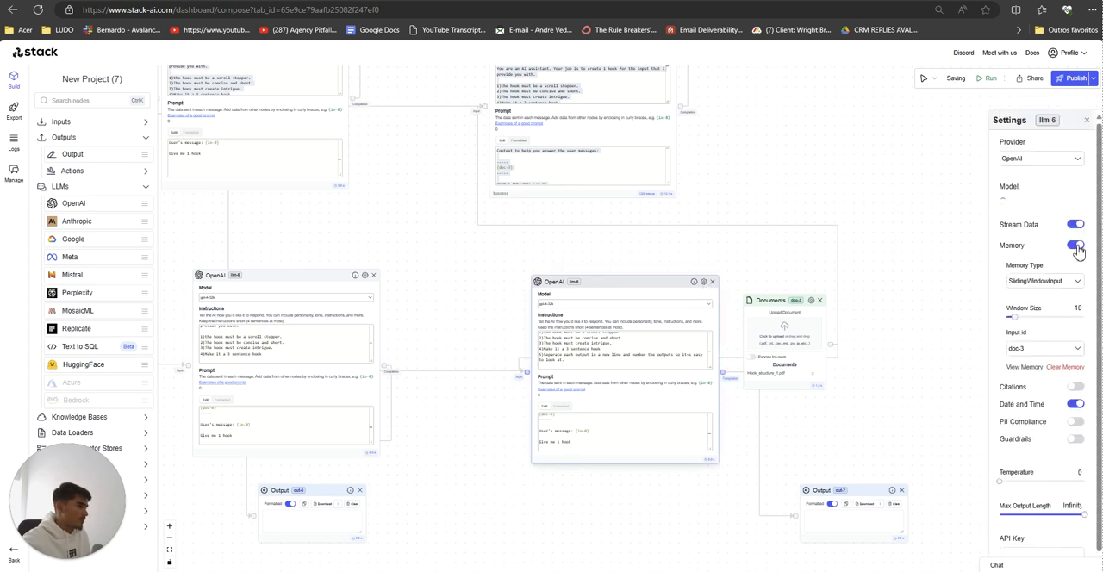
{"action": "left_click", "coordinate": [364, 276]}
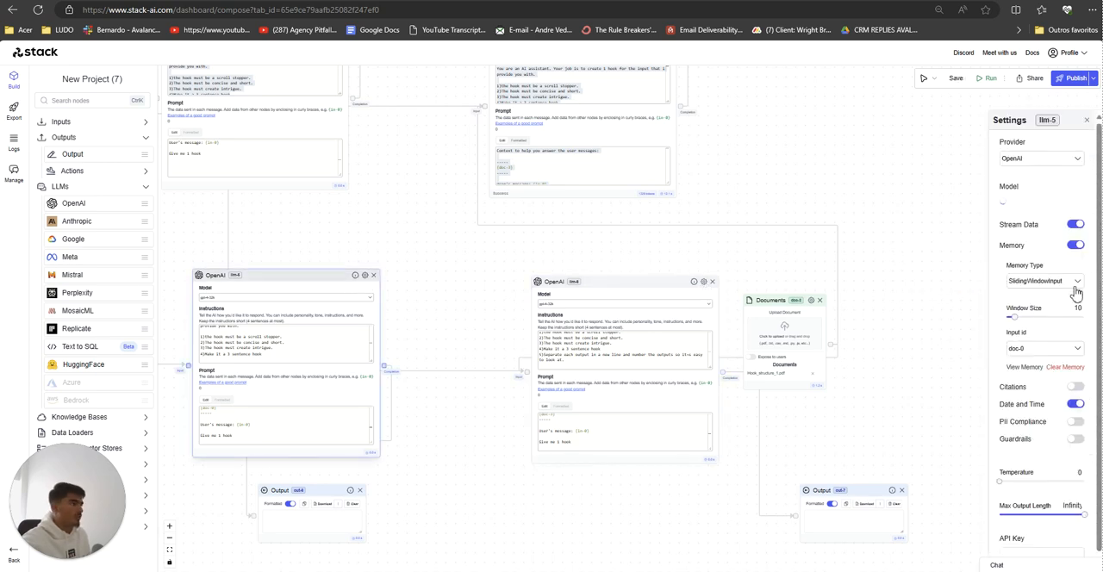
{"action": "left_click", "coordinate": [1096, 120]}
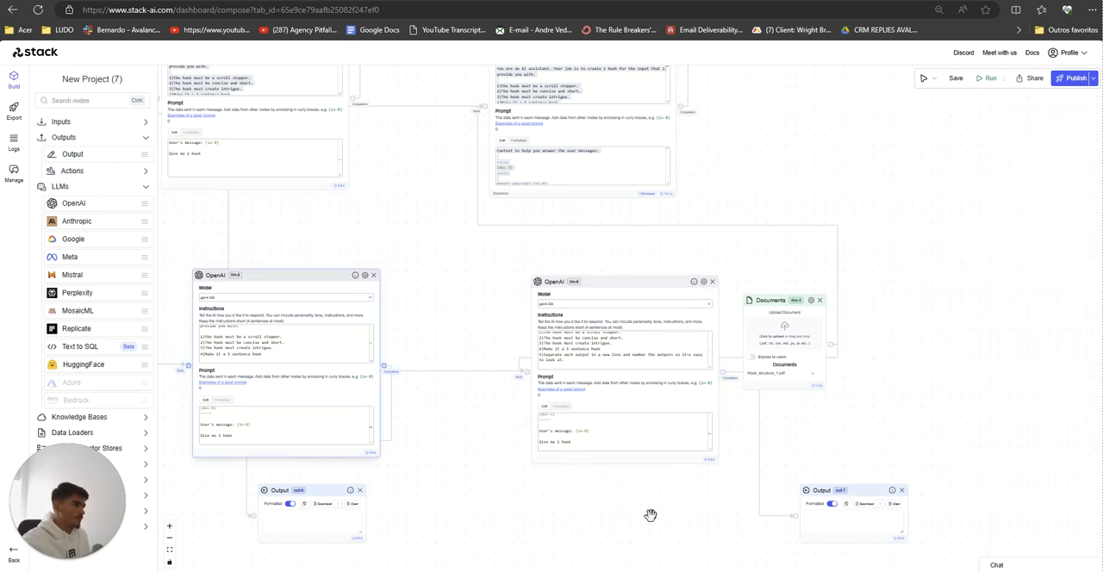
{"action": "scroll", "coordinate": [652, 515], "scroll_direction": "down", "scroll_amount": 3}
{"action": "left_click_drag", "start_coordinate": [628, 526], "coordinate": [682, 519]}
{"action": "scroll", "coordinate": [682, 518], "scroll_direction": "up", "scroll_amount": 5}
{"action": "left_click_drag", "start_coordinate": [611, 465], "coordinate": [732, 392]}
{"action": "left_click_drag", "start_coordinate": [736, 448], "coordinate": [619, 471]}
Step: Switch to the Notepad notes and add the lines "o7 and o6 is gpt" and "o0 and o1 claude" below the title
{"action": "key", "text": "alt+Tab"}
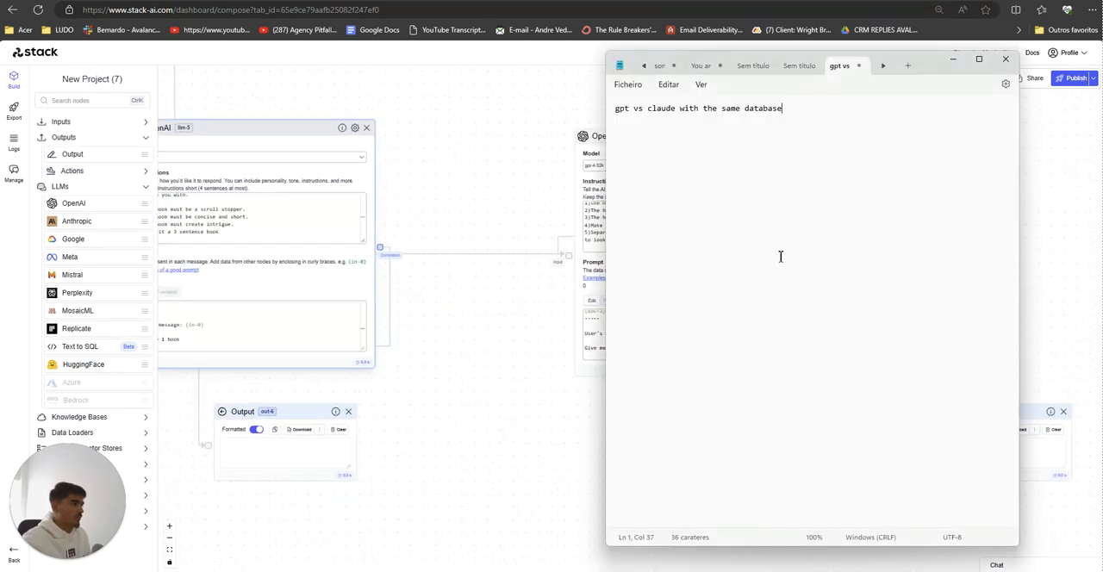
{"action": "key", "text": "Return"}
{"action": "key", "text": "Return"}
{"action": "type", "text": "o7 and o6 is gpt"}
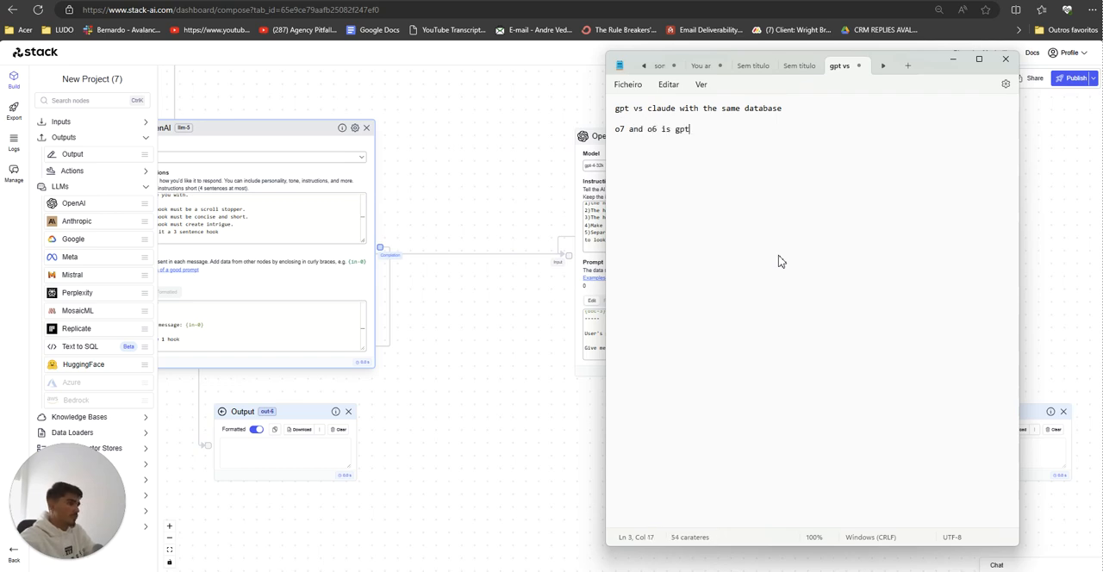
{"action": "type", "text": "o0"}
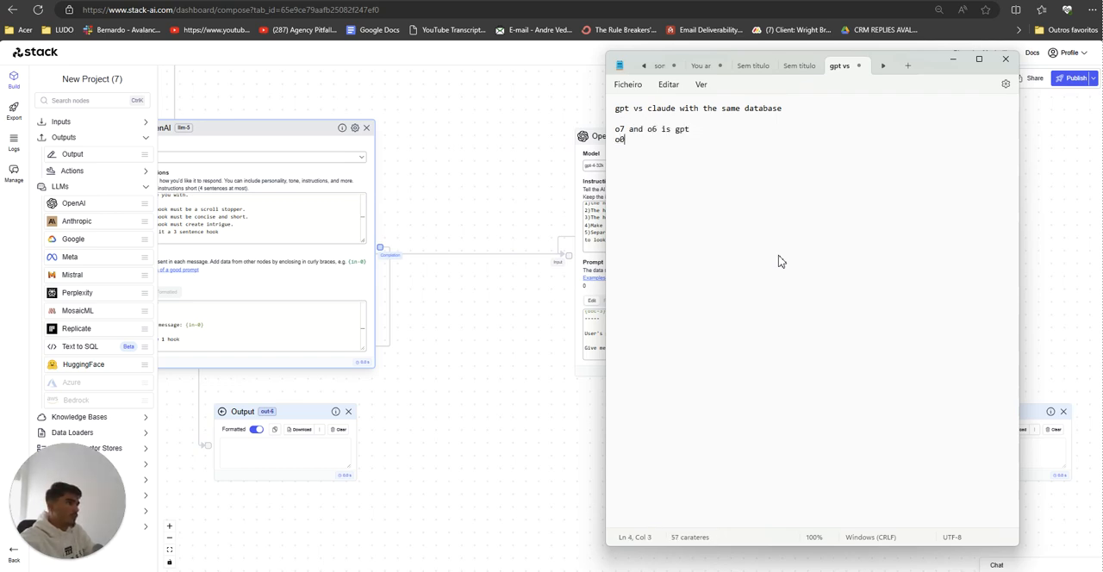
{"action": "type", "text": " and o1 claude"}
Step: Return to the Stack AI workflow, publish it and open the Form export options
{"action": "left_click", "coordinate": [1078, 281]}
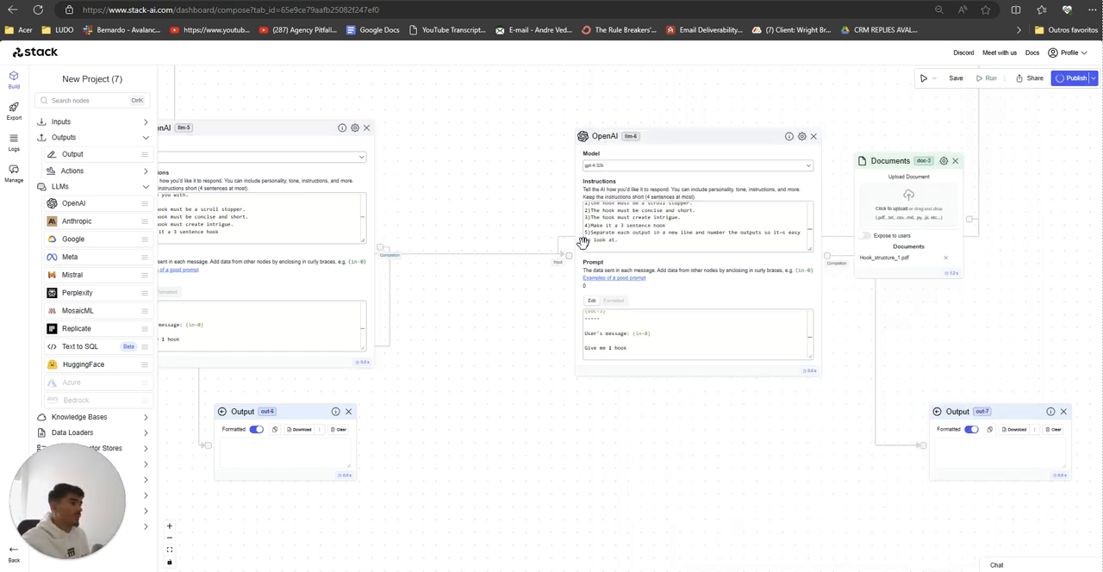
{"action": "scroll", "coordinate": [582, 243], "scroll_direction": "down", "scroll_amount": 6}
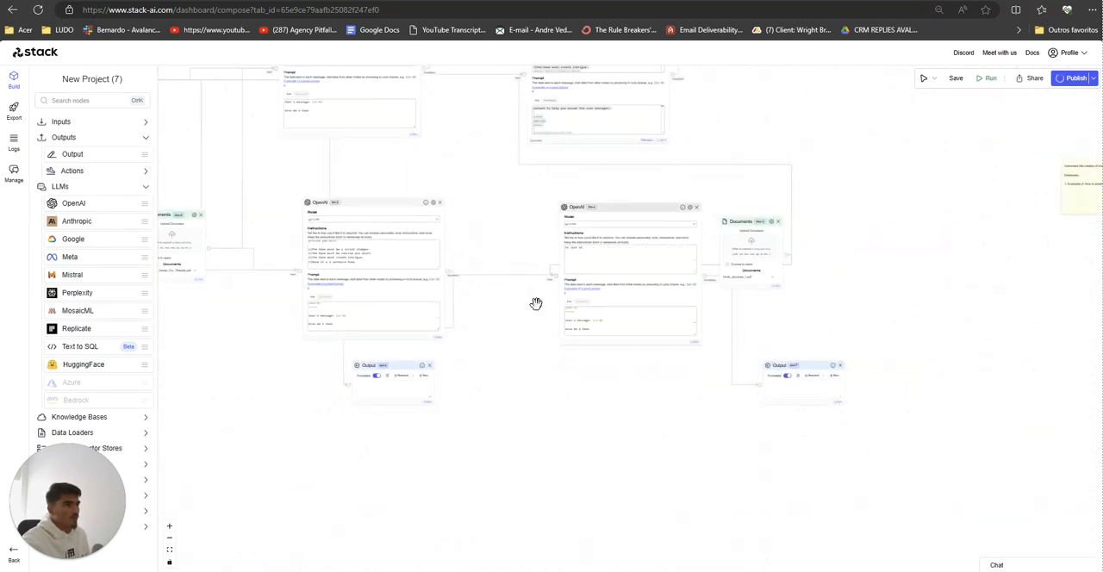
{"action": "scroll", "coordinate": [535, 303], "scroll_direction": "up", "scroll_amount": 3}
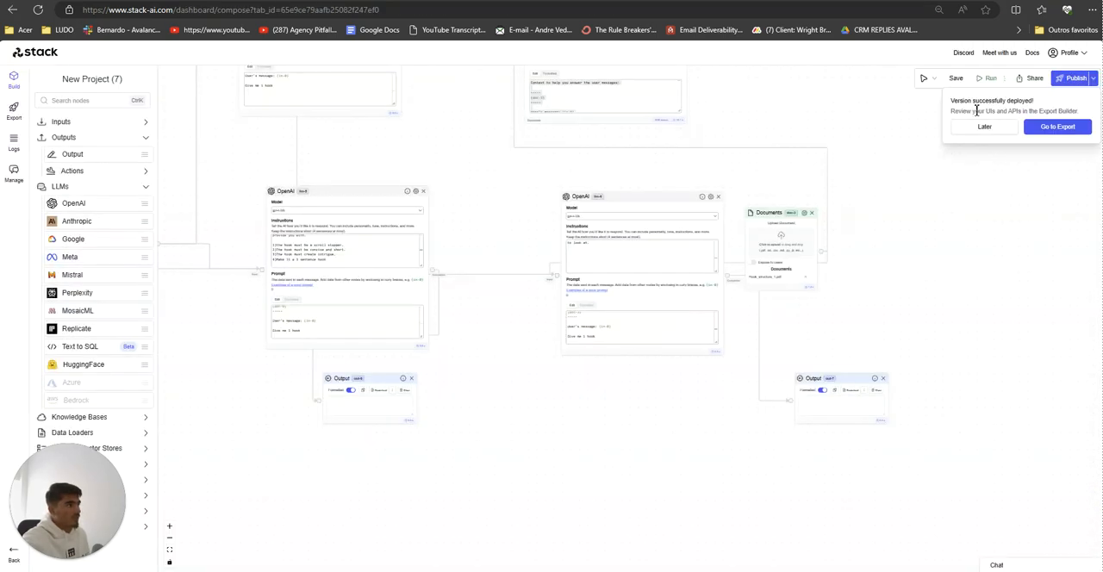
{"action": "left_click", "coordinate": [1057, 129]}
{"action": "left_click", "coordinate": [78, 123]}
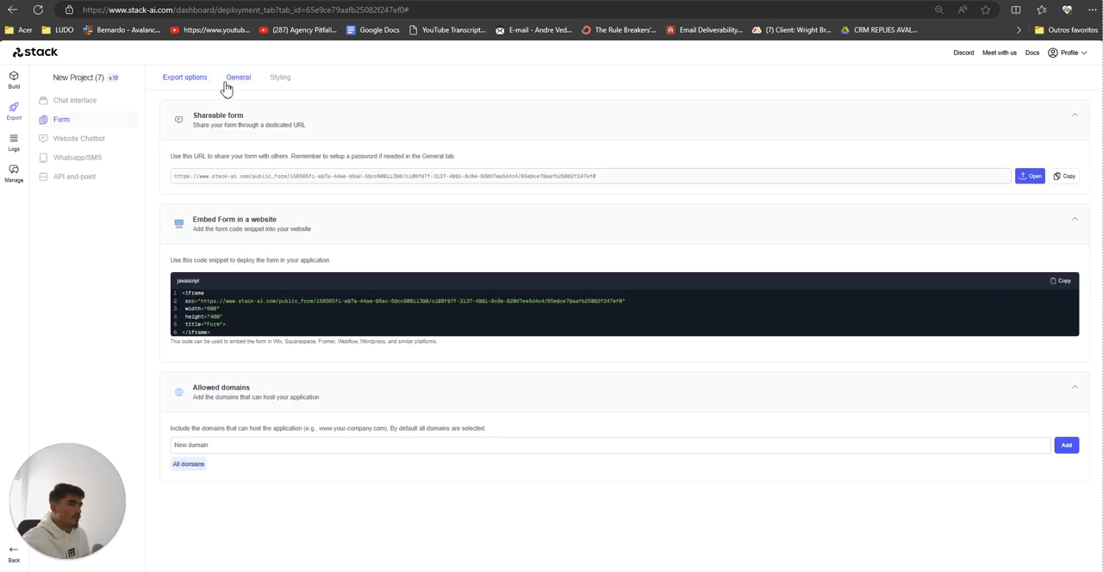
Step: Check the outputs listed in the form's general settings against the Output nodes in the workflow
{"action": "left_click", "coordinate": [228, 85]}
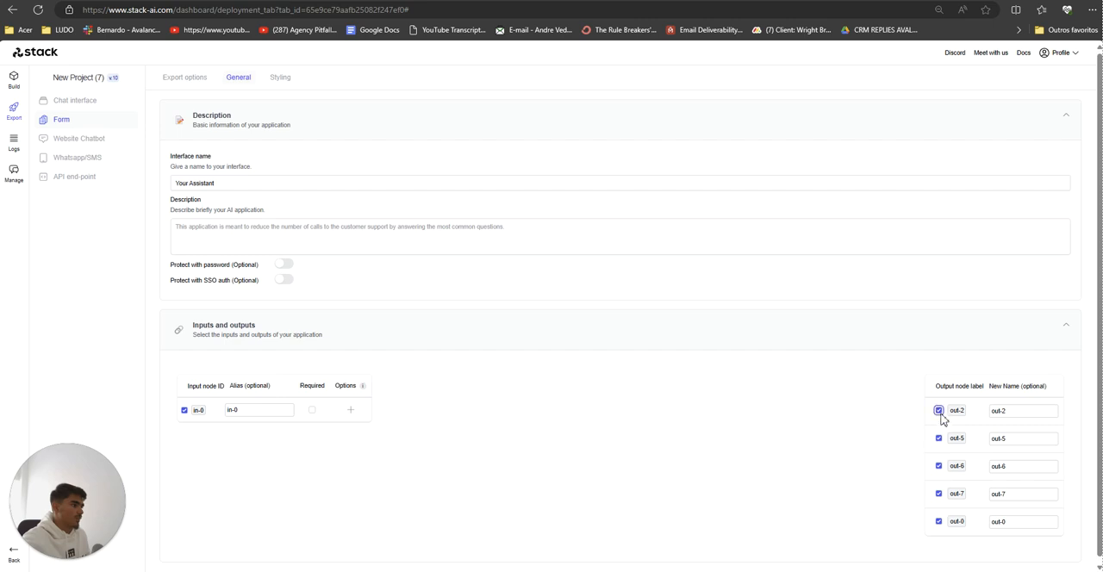
{"action": "left_click", "coordinate": [14, 80]}
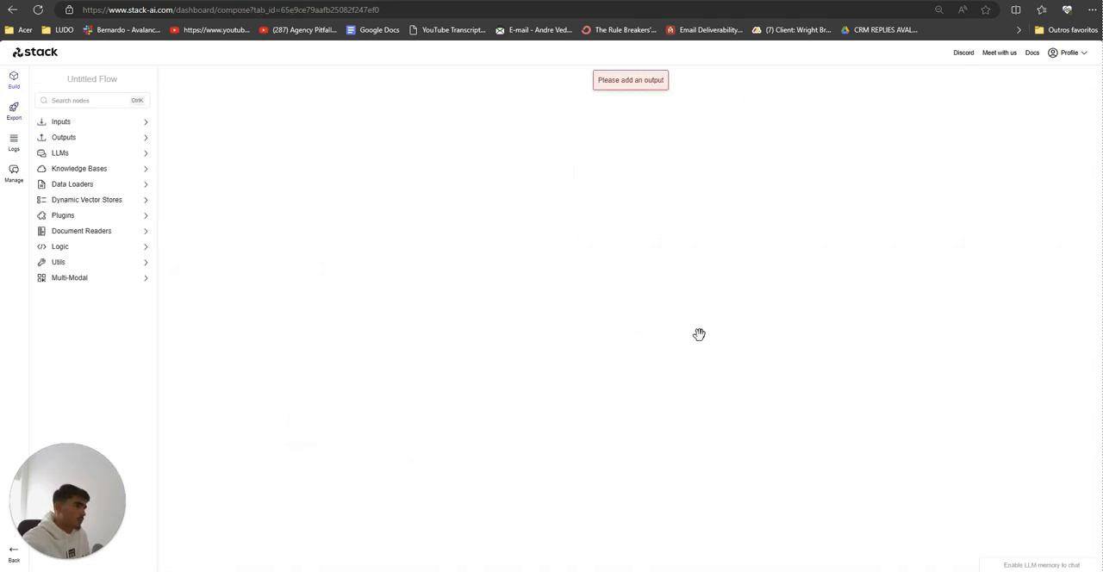
{"action": "scroll", "coordinate": [748, 330], "scroll_direction": "down", "scroll_amount": 1}
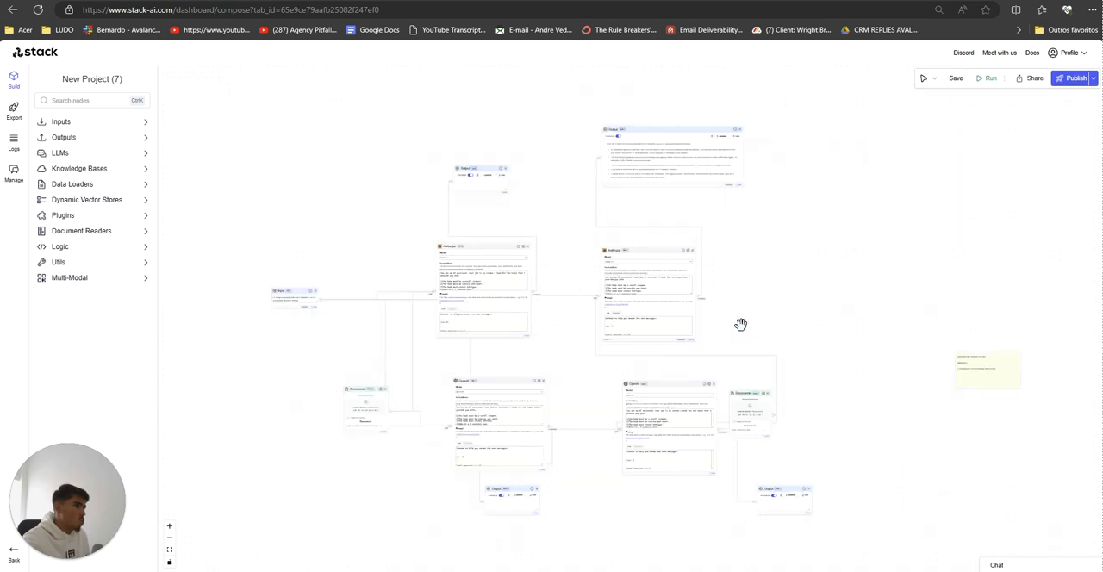
{"action": "left_click_drag", "start_coordinate": [740, 324], "coordinate": [720, 293]}
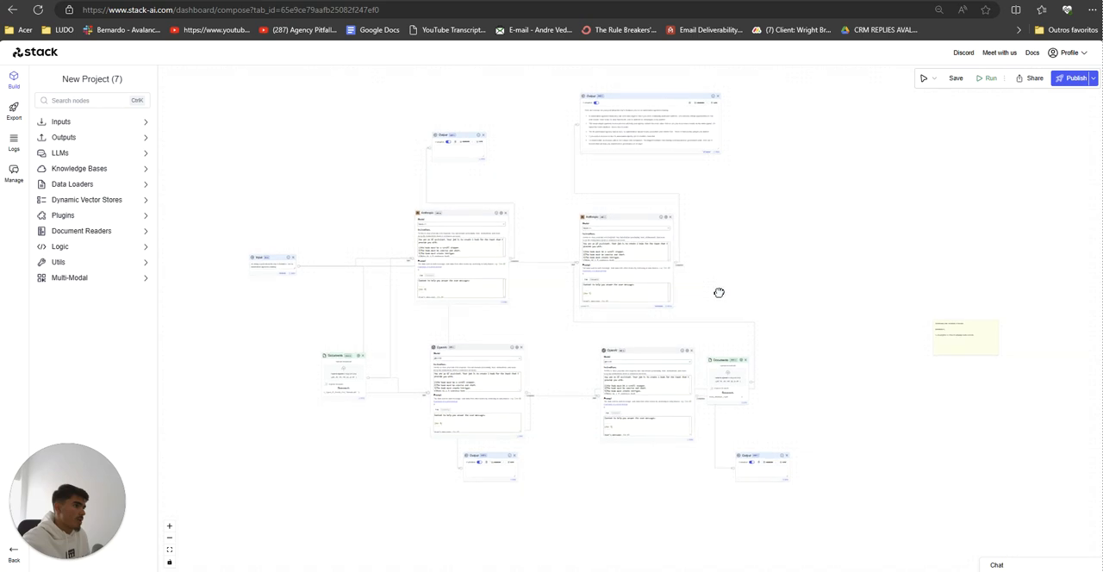
{"action": "scroll", "coordinate": [720, 299], "scroll_direction": "down", "scroll_amount": 4}
{"action": "scroll", "coordinate": [720, 299], "scroll_direction": "up", "scroll_amount": 4}
{"action": "left_click_drag", "start_coordinate": [721, 299], "coordinate": [782, 299]}
{"action": "scroll", "coordinate": [782, 299], "scroll_direction": "up", "scroll_amount": 2}
{"action": "scroll", "coordinate": [783, 298], "scroll_direction": "down", "scroll_amount": 1}
{"action": "left_click_drag", "start_coordinate": [541, 455], "coordinate": [541, 443]}
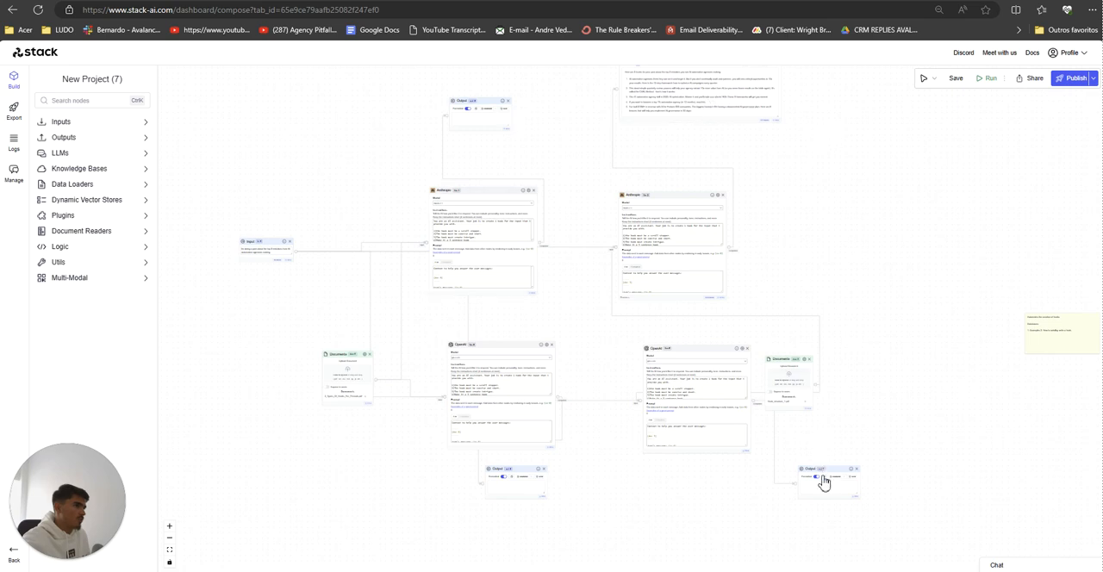
{"action": "mouse_move", "coordinate": [847, 268]}
{"action": "left_mouse_down"}
{"action": "mouse_move", "coordinate": [838, 342]}
{"action": "mouse_move", "coordinate": [856, 272]}
{"action": "left_mouse_up"}
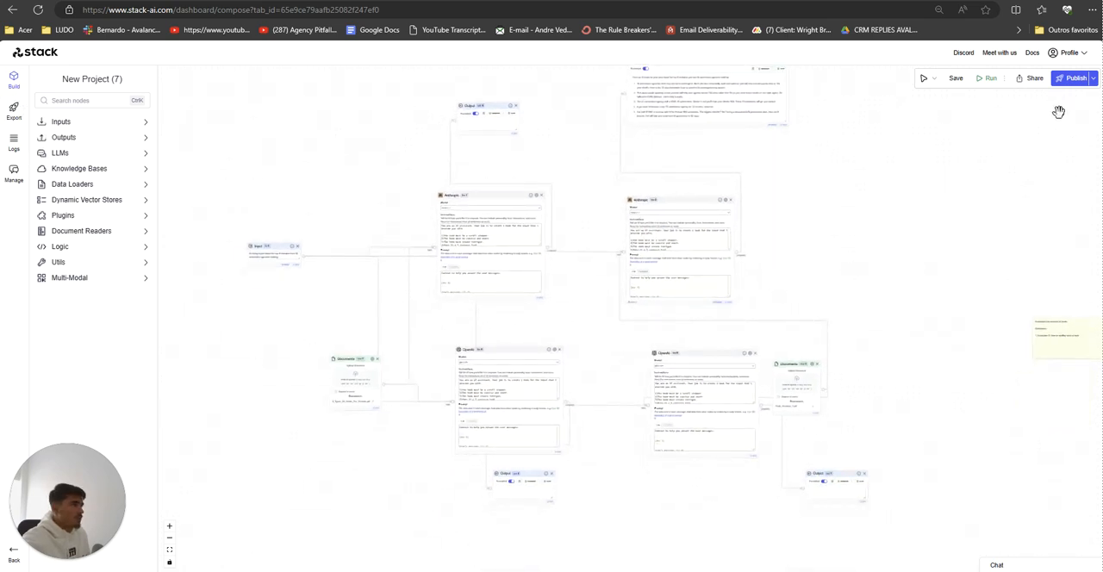
Step: Publish the workflow again and open its shareable form with the outputs out-2, out-5, out-7 and out-6
{"action": "left_click", "coordinate": [1073, 78]}
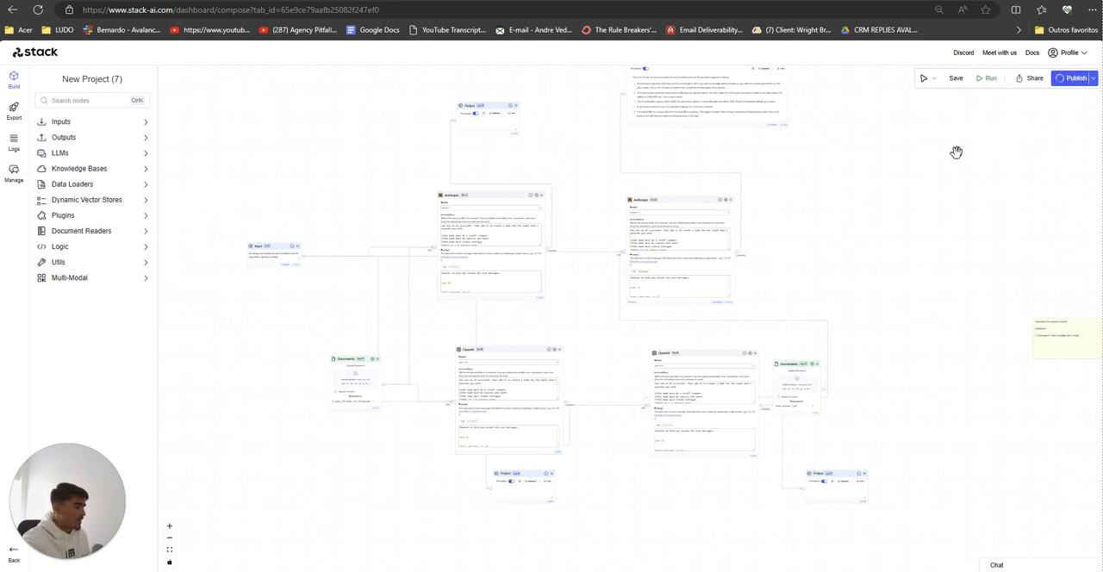
{"action": "left_click", "coordinate": [1056, 128]}
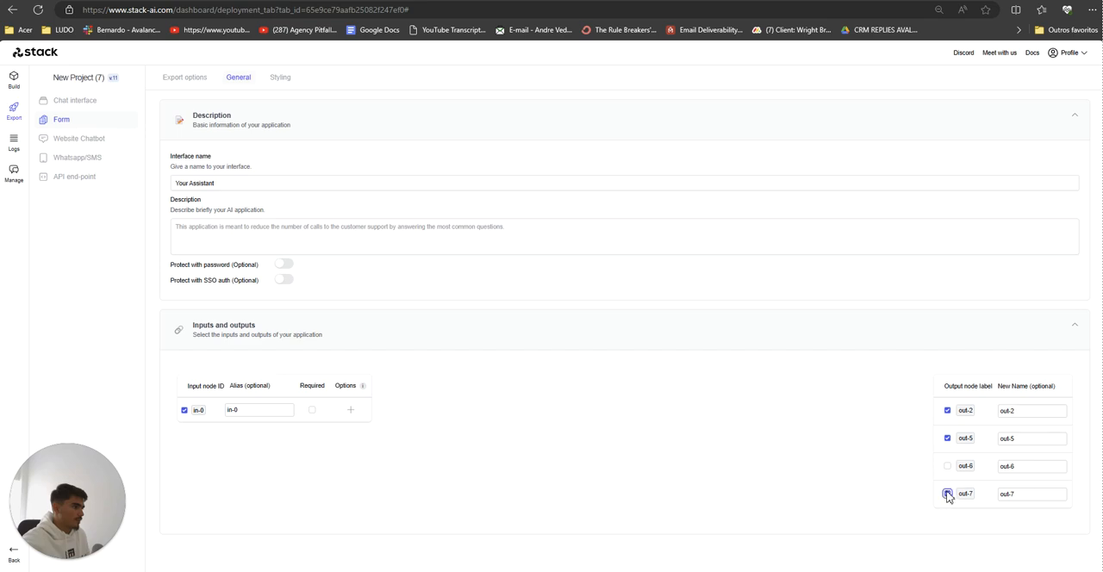
{"action": "left_click", "coordinate": [191, 80]}
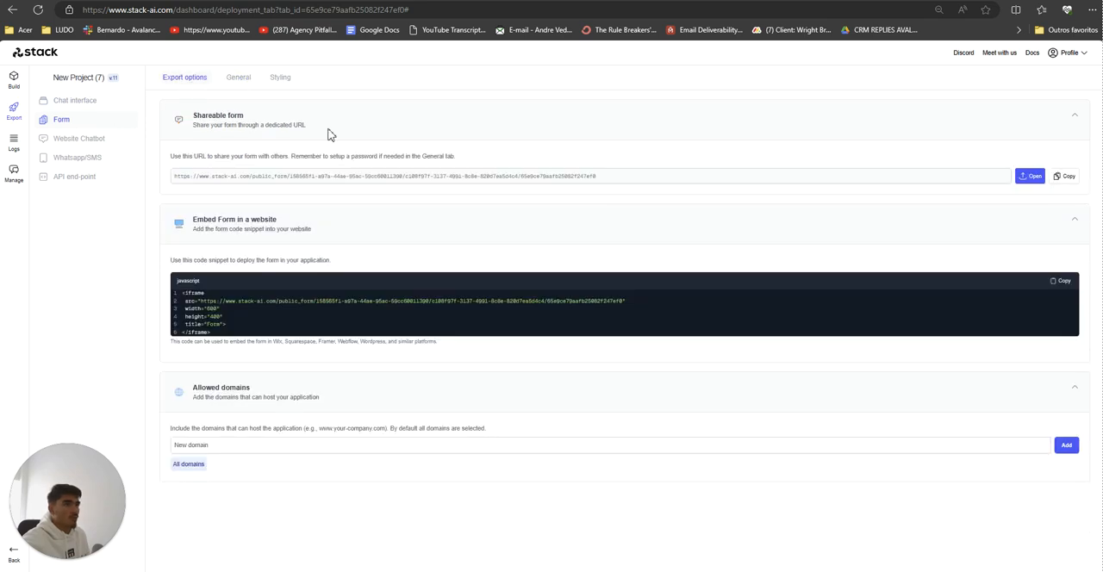
{"action": "left_click", "coordinate": [1030, 177]}
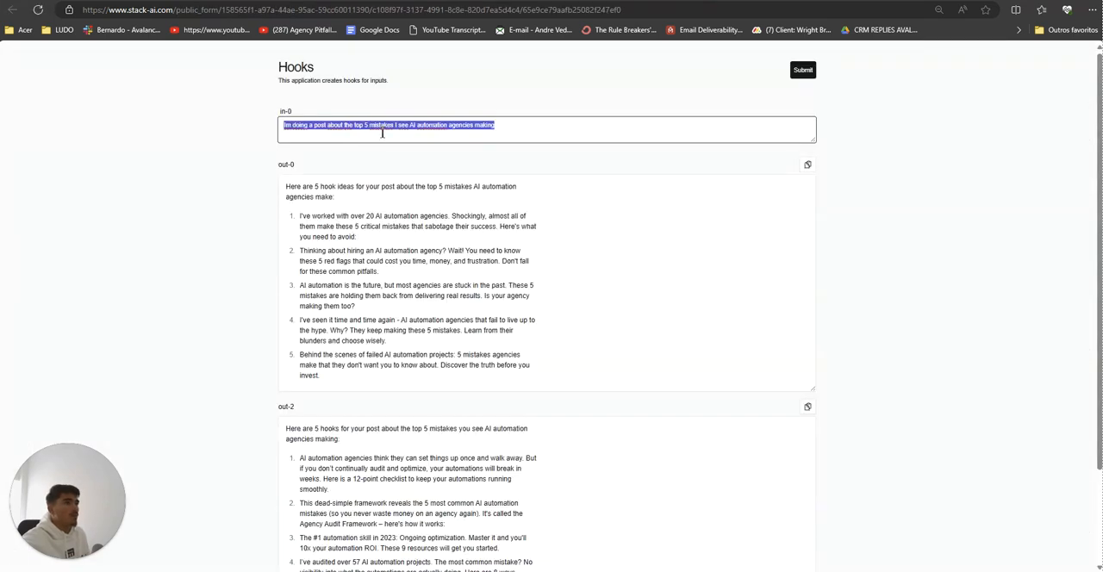
Step: Switch to Notepad and close the empty untitled notes and the Make note without saving
{"action": "double_click", "coordinate": [382, 126]}
{"action": "key", "text": "ctrl+a"}
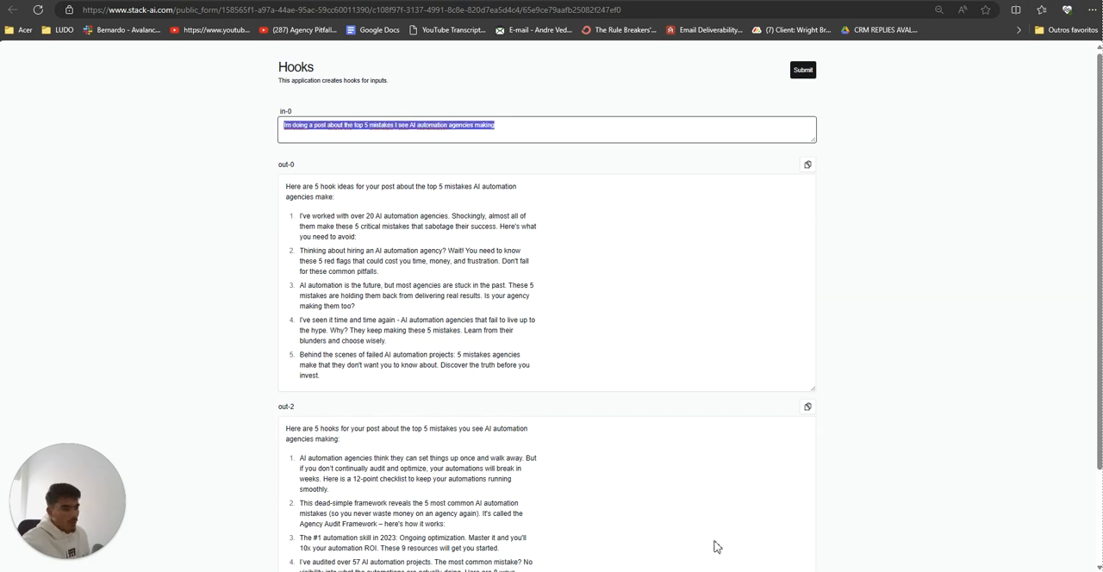
{"action": "key", "text": "alt+Tab"}
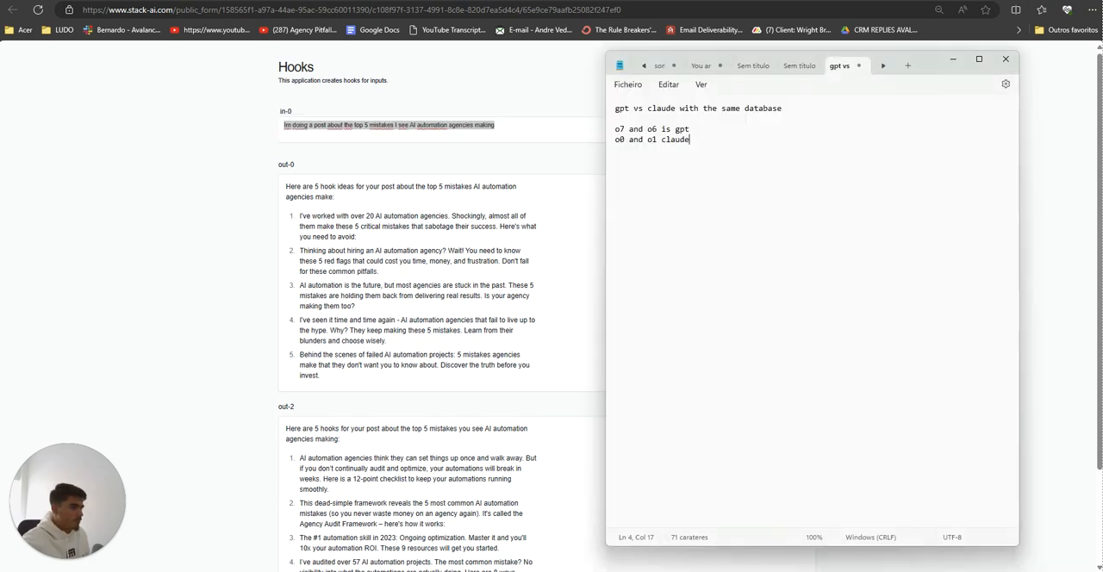
{"action": "left_click", "coordinate": [791, 70]}
{"action": "left_click", "coordinate": [749, 69]}
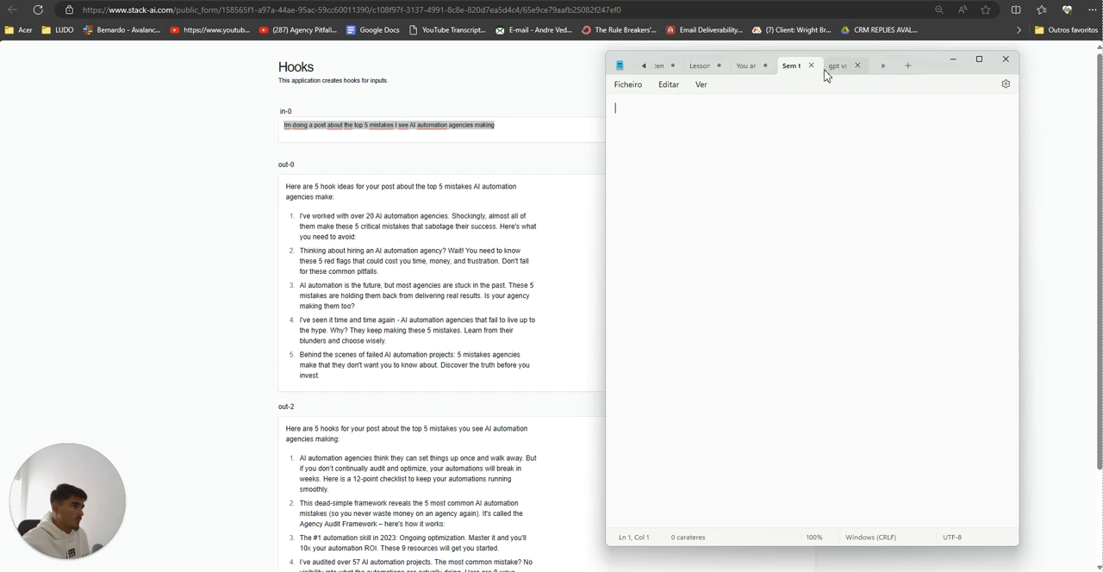
{"action": "left_click", "coordinate": [811, 66]}
{"action": "left_click", "coordinate": [788, 66]}
{"action": "left_click", "coordinate": [756, 67]}
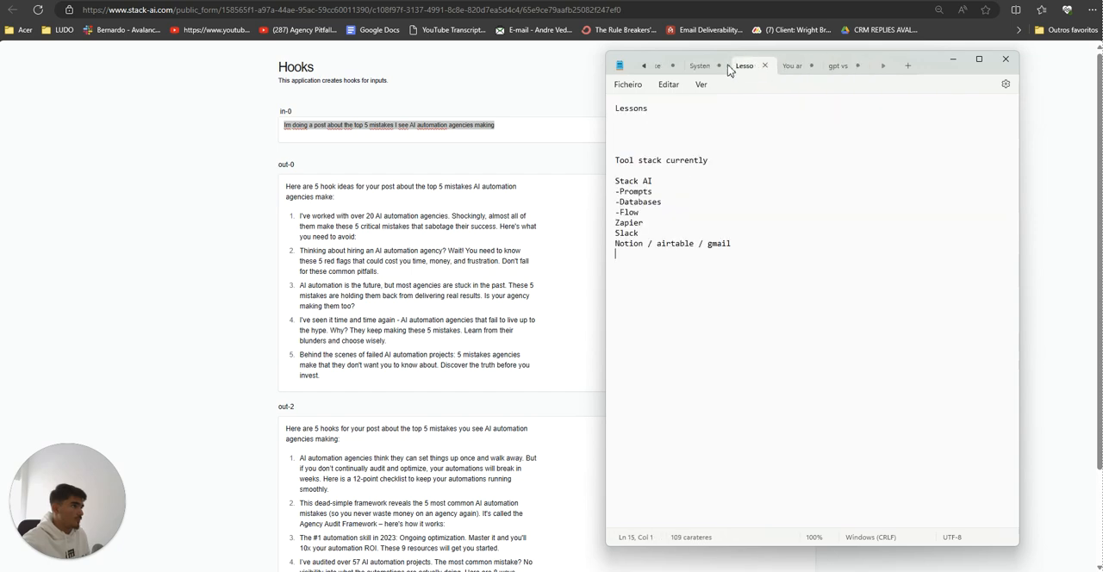
{"action": "left_click", "coordinate": [701, 66]}
{"action": "middle_click", "coordinate": [666, 69]}
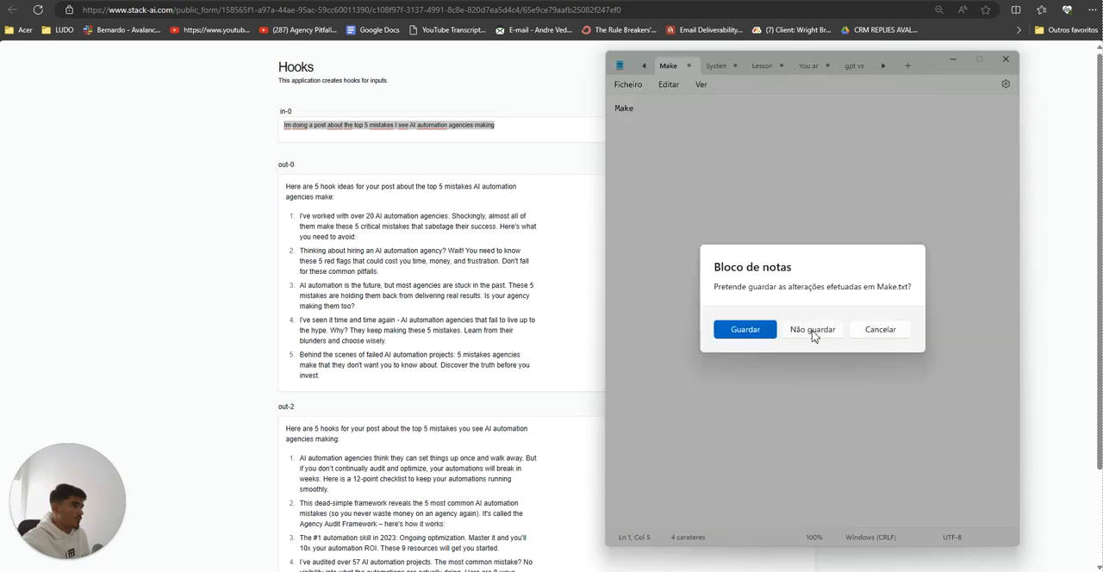
{"action": "left_click", "coordinate": [812, 331]}
Step: Find the "stack ai" note and look over its list of variables to test
{"action": "left_click", "coordinate": [642, 67]}
{"action": "left_click", "coordinate": [643, 66]}
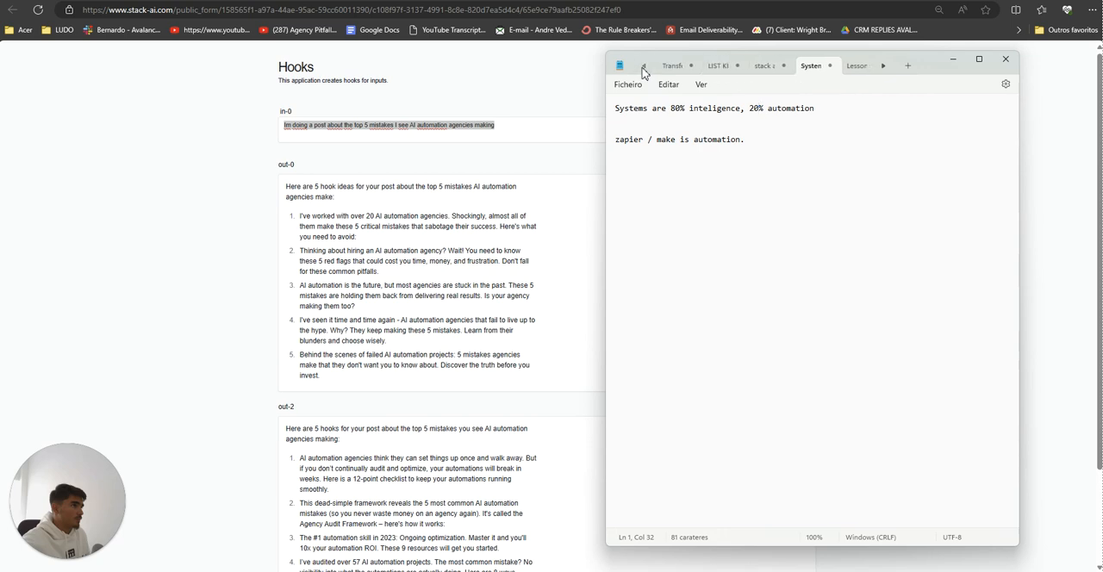
{"action": "left_click", "coordinate": [673, 66]}
{"action": "left_click", "coordinate": [763, 66]}
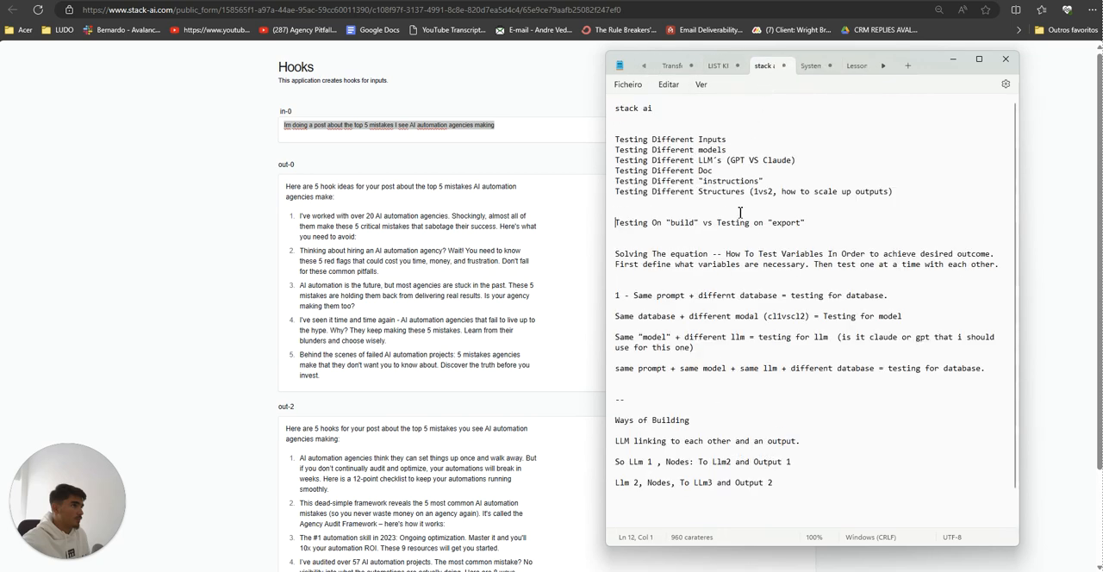
{"action": "left_click", "coordinate": [733, 140]}
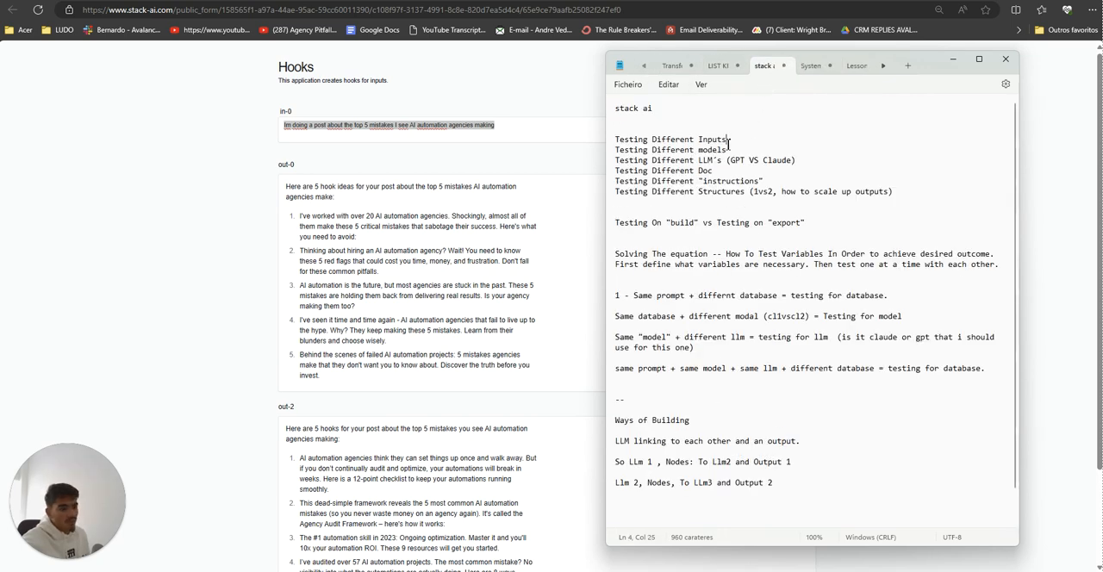
{"action": "triple_click", "coordinate": [729, 144]}
Step: Submit the earlier Hooks prompt "Im doing a post about the top 5 mistakes I see AI automation agencies making" in the new form's in-0 field
{"action": "left_click", "coordinate": [485, 239]}
{"action": "triple_click", "coordinate": [303, 130]}
{"action": "key", "text": "ctrl+c"}
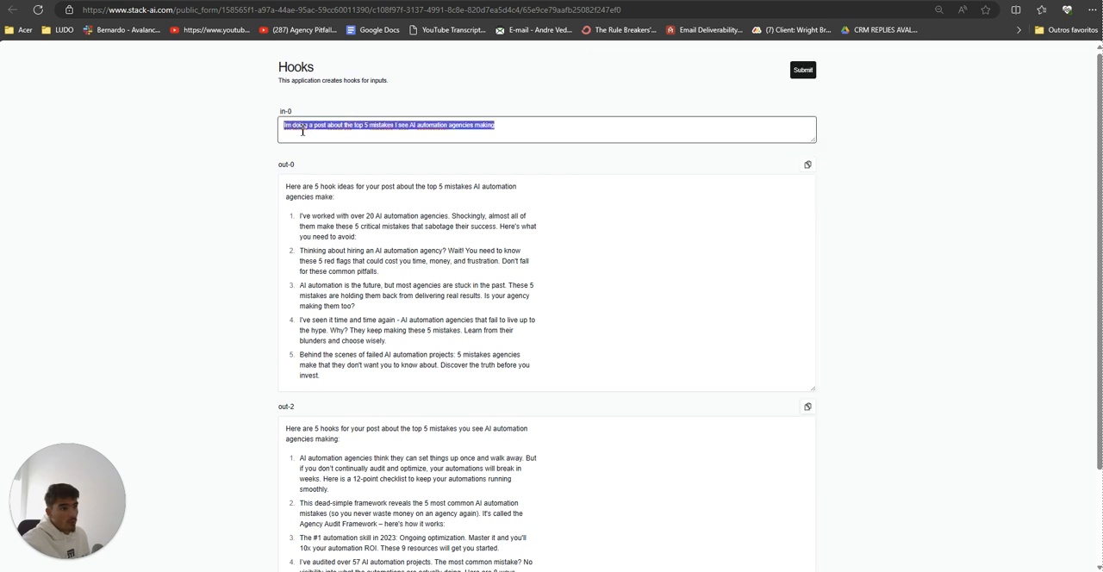
{"action": "double_click", "coordinate": [302, 131]}
{"action": "left_click", "coordinate": [277, 127]}
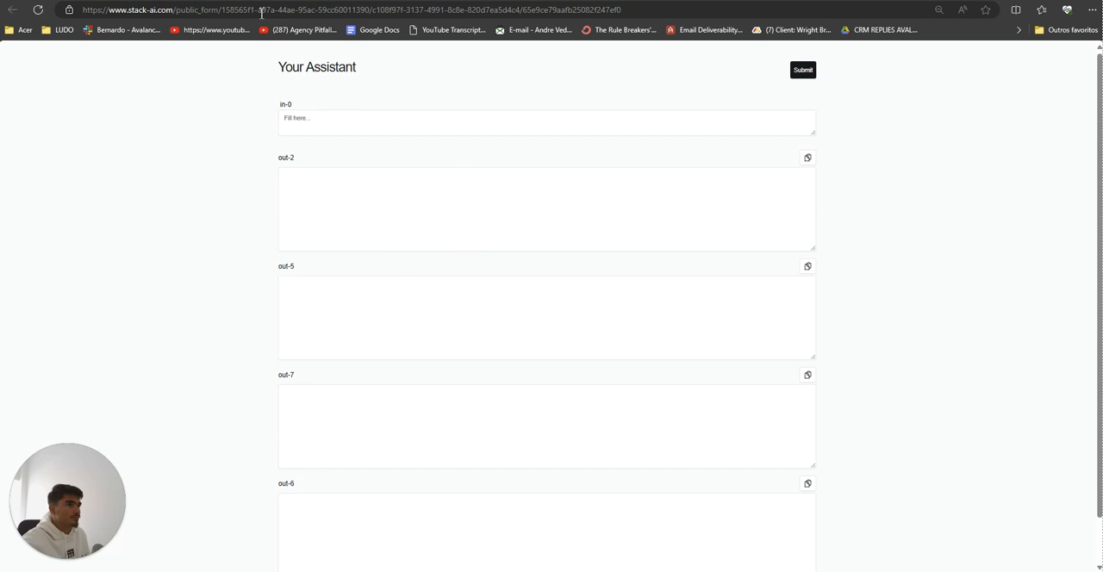
{"action": "left_click", "coordinate": [355, 123]}
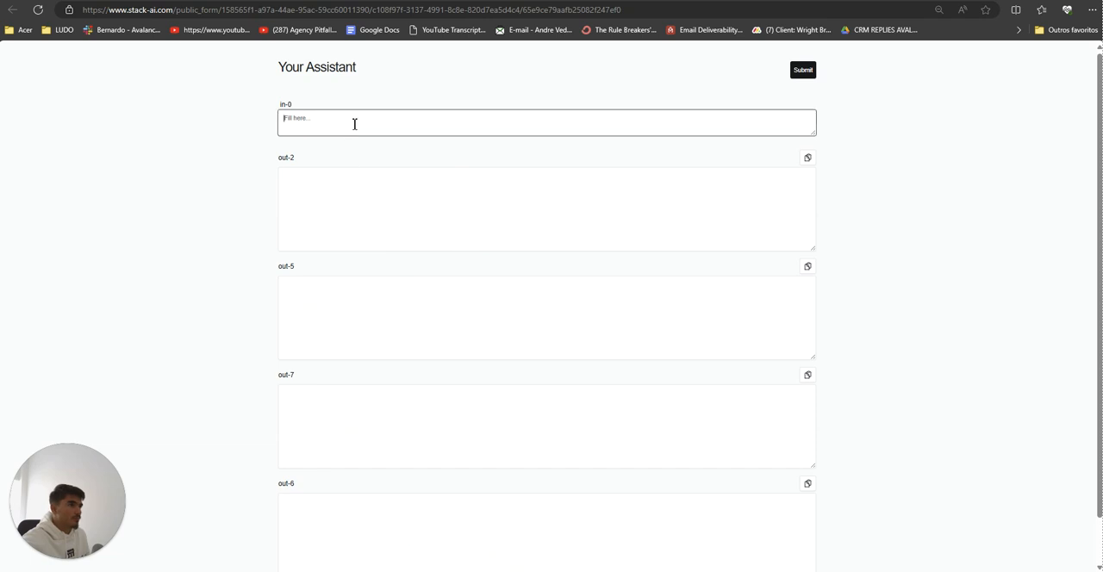
{"action": "key", "text": "ctrl+v"}
{"action": "key", "text": "Return"}
{"action": "key", "text": "ctrl+minus"}
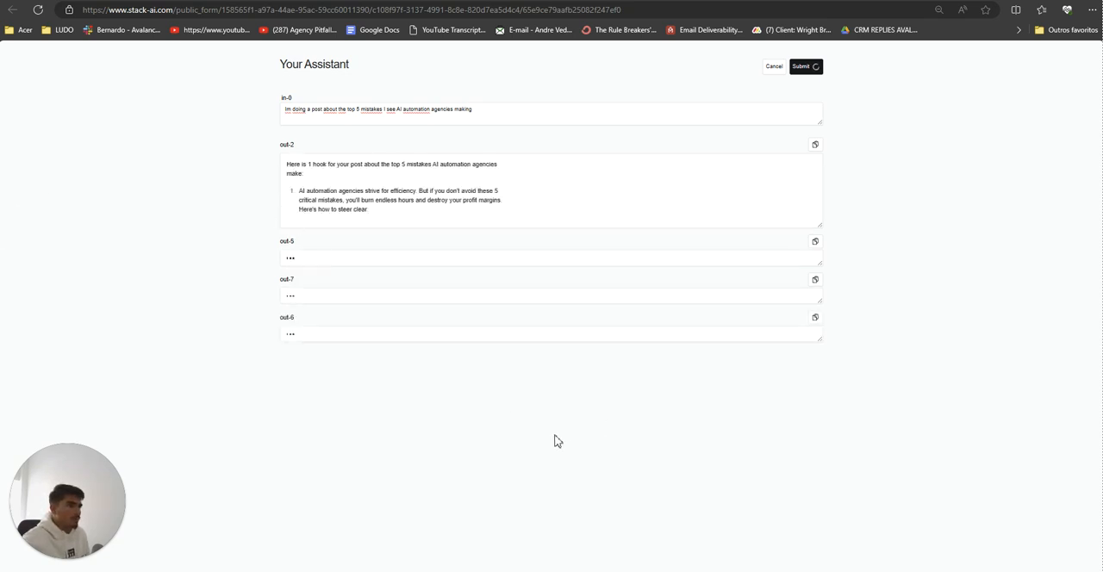
Step: Compare the hooks generated in out-2, out-5, out-7 and out-6, and return to the workflow builder
{"action": "left_click_drag", "start_coordinate": [428, 241], "coordinate": [425, 226]}
{"action": "left_click", "coordinate": [416, 231]}
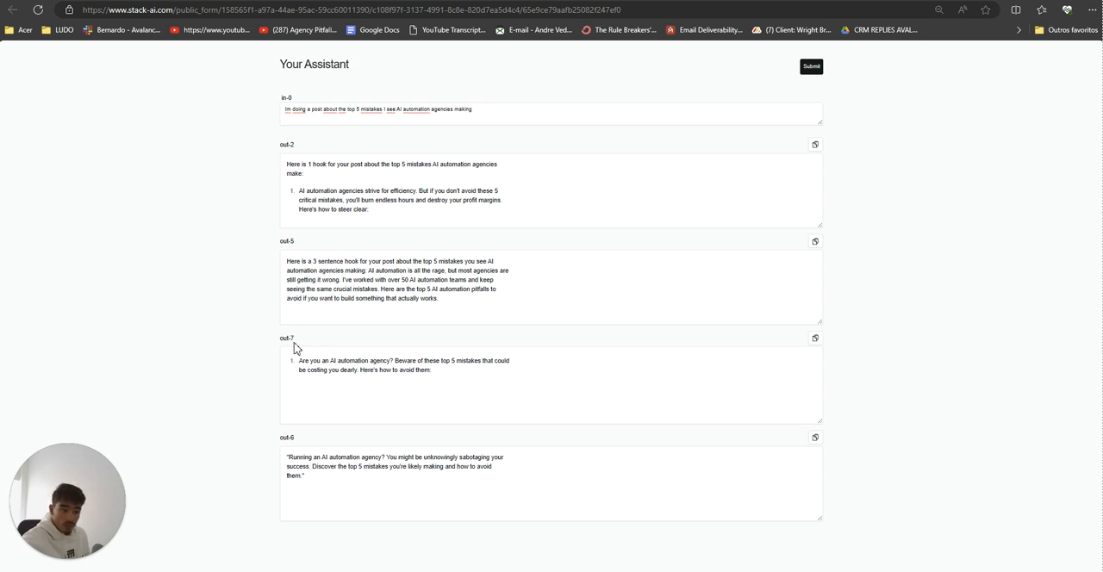
{"action": "left_click_drag", "start_coordinate": [287, 457], "coordinate": [306, 466]}
{"action": "left_click", "coordinate": [163, 1]}
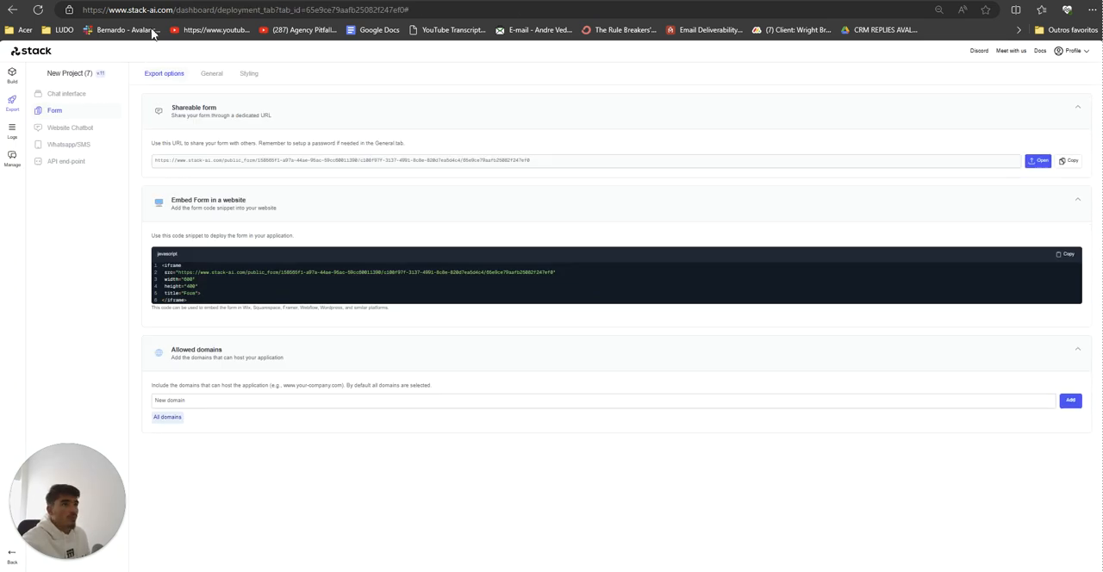
{"action": "left_click", "coordinate": [15, 78]}
{"action": "left_click", "coordinate": [284, 1]}
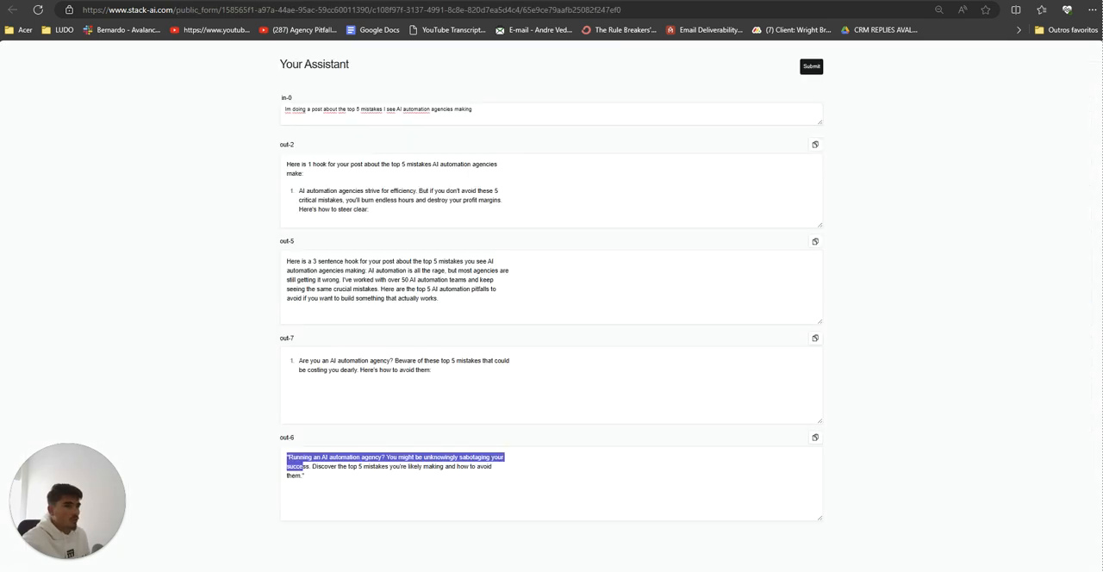
{"action": "left_click", "coordinate": [164, 1]}
Step: Delete the first OpenAI node and its out-6 Output node from the workflow
{"action": "scroll", "coordinate": [699, 342], "scroll_direction": "up", "scroll_amount": 5}
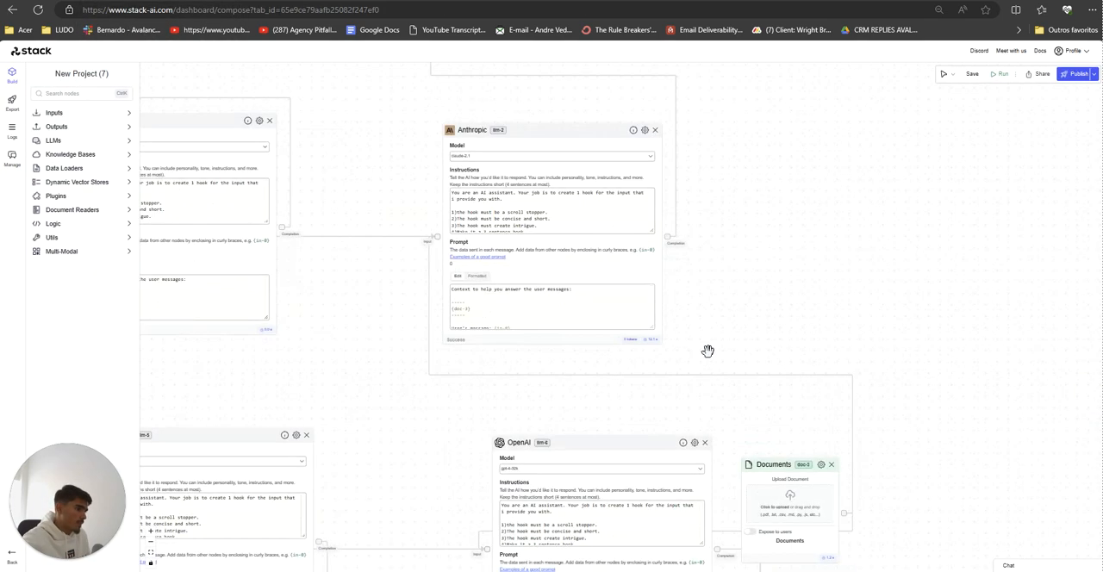
{"action": "left_click_drag", "start_coordinate": [760, 292], "coordinate": [823, 62]}
{"action": "left_click_drag", "start_coordinate": [721, 501], "coordinate": [803, 499]}
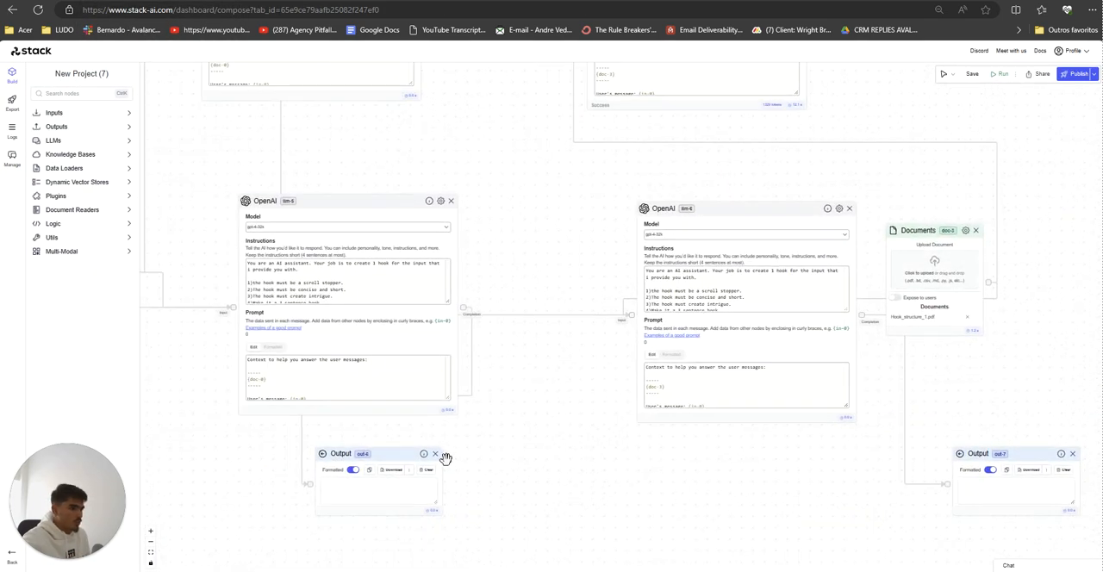
{"action": "left_click", "coordinate": [436, 453]}
{"action": "left_click", "coordinate": [450, 201]}
Step: Move the remaining OpenAI node between the two Documents nodes with its Output node below it, and nudge the second Anthropic node up
{"action": "left_click_drag", "start_coordinate": [488, 233], "coordinate": [701, 296]}
{"action": "scroll", "coordinate": [515, 330], "scroll_direction": "down", "scroll_amount": 3}
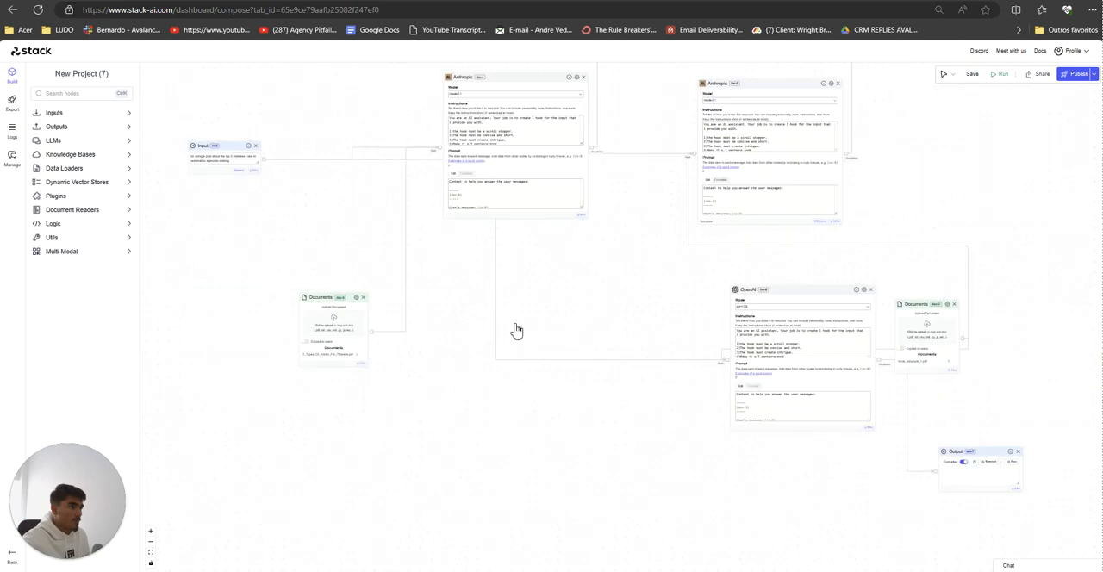
{"action": "left_click_drag", "start_coordinate": [565, 299], "coordinate": [496, 294]}
{"action": "left_click_drag", "start_coordinate": [695, 288], "coordinate": [527, 253]}
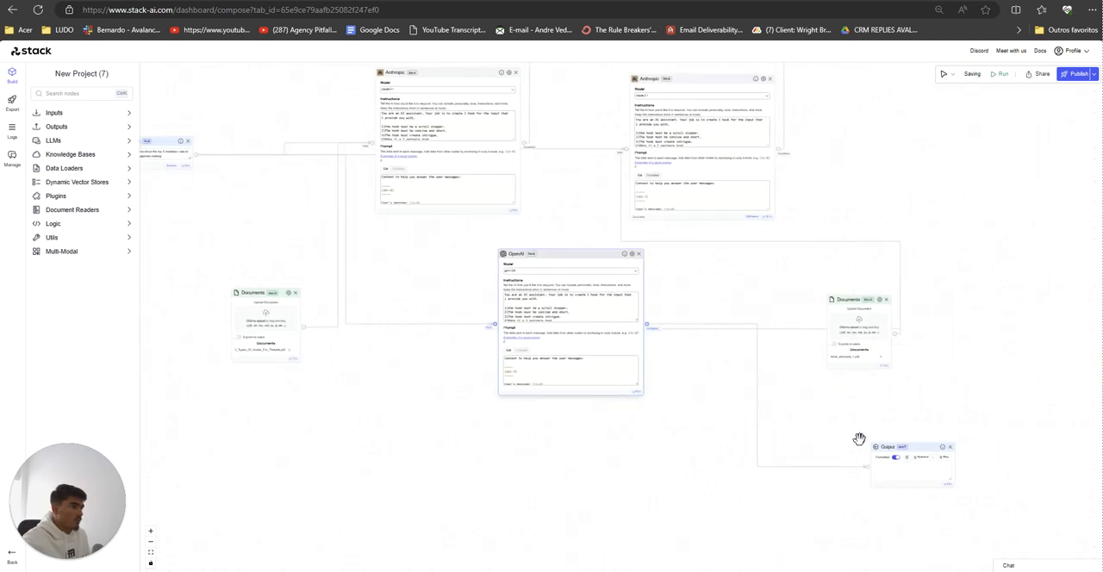
{"action": "left_click_drag", "start_coordinate": [890, 451], "coordinate": [555, 441]}
{"action": "left_click_drag", "start_coordinate": [438, 407], "coordinate": [400, 507]}
{"action": "scroll", "coordinate": [436, 446], "scroll_direction": "up", "scroll_amount": 2}
{"action": "scroll", "coordinate": [429, 307], "scroll_direction": "down", "scroll_amount": 1}
{"action": "left_click_drag", "start_coordinate": [431, 308], "coordinate": [429, 352]}
{"action": "left_click_drag", "start_coordinate": [455, 317], "coordinate": [427, 319]}
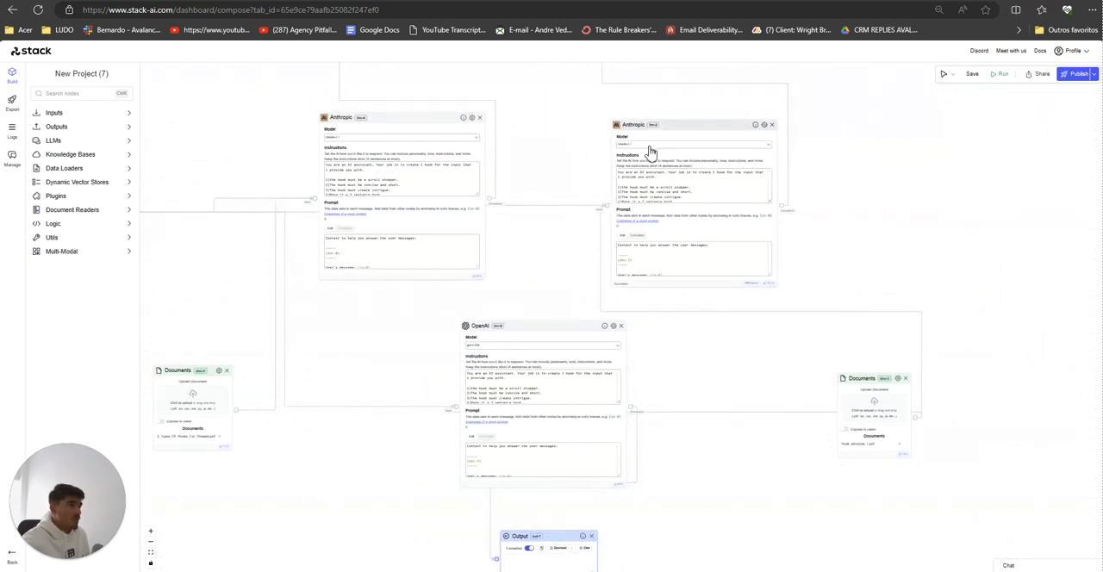
{"action": "left_click_drag", "start_coordinate": [658, 131], "coordinate": [659, 123]}
Step: Examine how the Input and Documents nodes connect to the two Anthropic nodes and the single OpenAI node
{"action": "left_click_drag", "start_coordinate": [416, 296], "coordinate": [563, 339]}
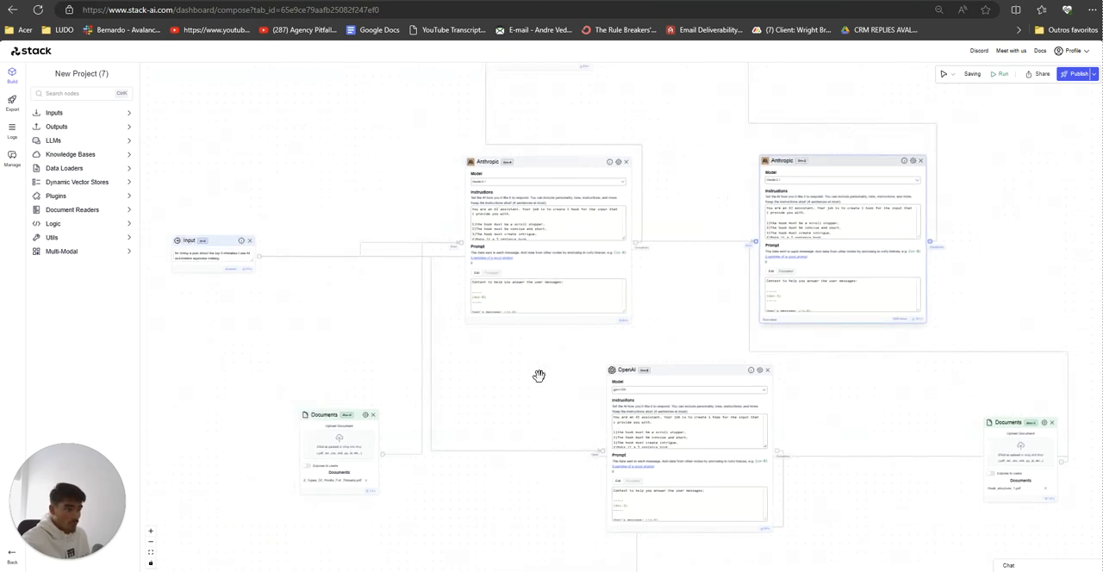
{"action": "left_click_drag", "start_coordinate": [539, 376], "coordinate": [445, 360]}
{"action": "scroll", "coordinate": [465, 354], "scroll_direction": "down", "scroll_amount": 2}
{"action": "scroll", "coordinate": [464, 354], "scroll_direction": "up", "scroll_amount": 3}
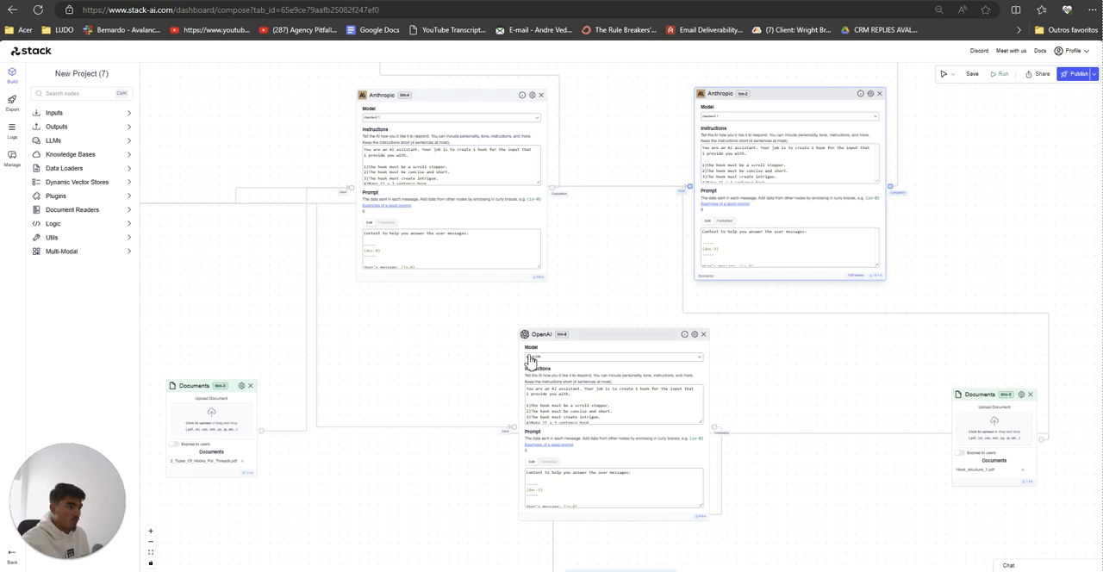
{"action": "left_click_drag", "start_coordinate": [417, 325], "coordinate": [460, 236]}
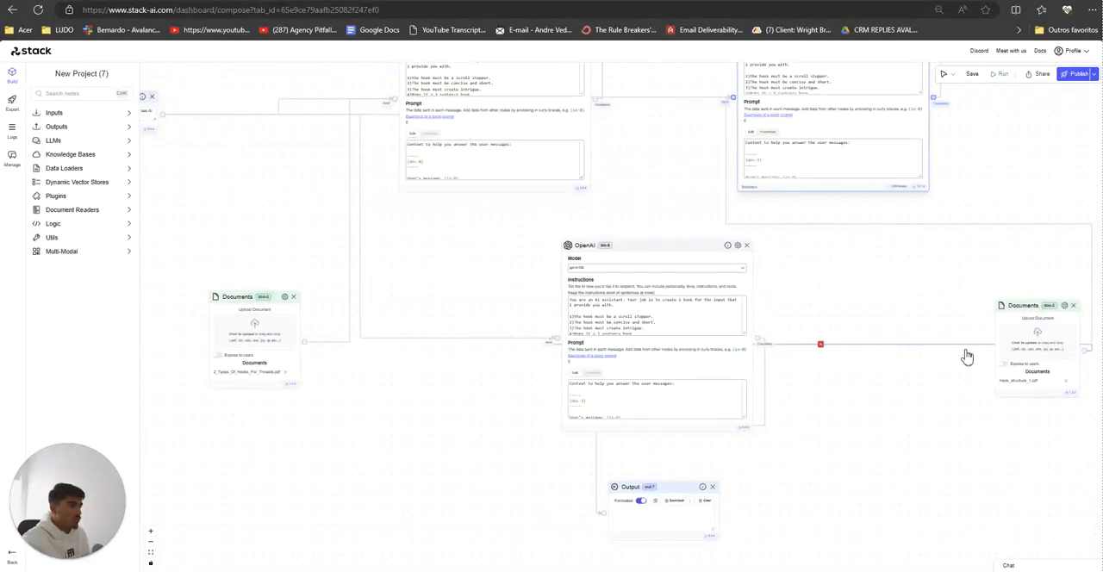
{"action": "scroll", "coordinate": [652, 278], "scroll_direction": "down", "scroll_amount": 4}
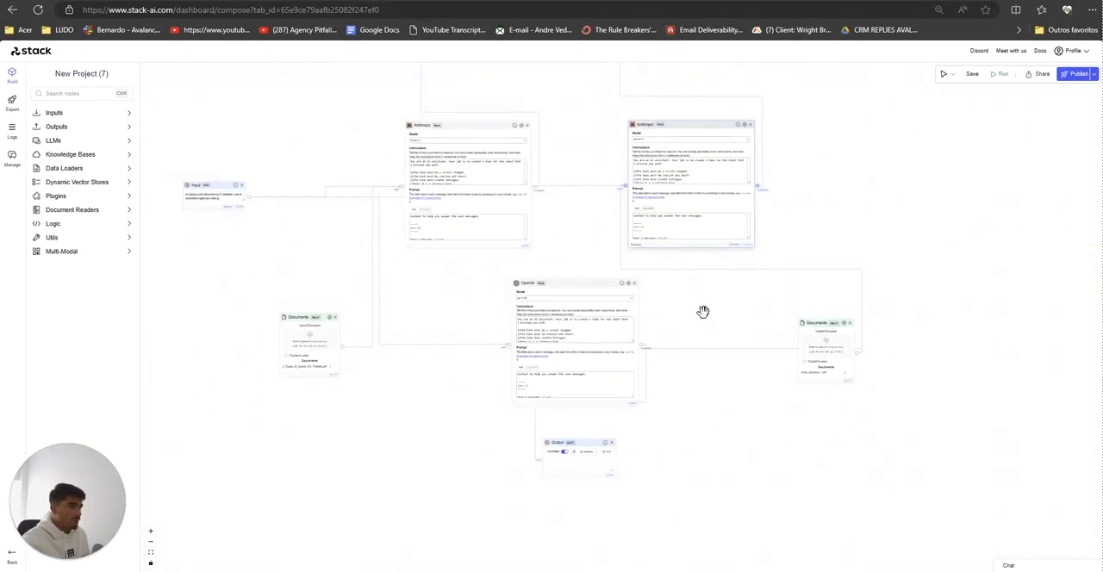
{"action": "scroll", "coordinate": [703, 312], "scroll_direction": "down", "scroll_amount": 2}
{"action": "left_click_drag", "start_coordinate": [702, 319], "coordinate": [692, 372]}
{"action": "left_click_drag", "start_coordinate": [809, 259], "coordinate": [764, 301]}
{"action": "scroll", "coordinate": [764, 298], "scroll_direction": "up", "scroll_amount": 4}
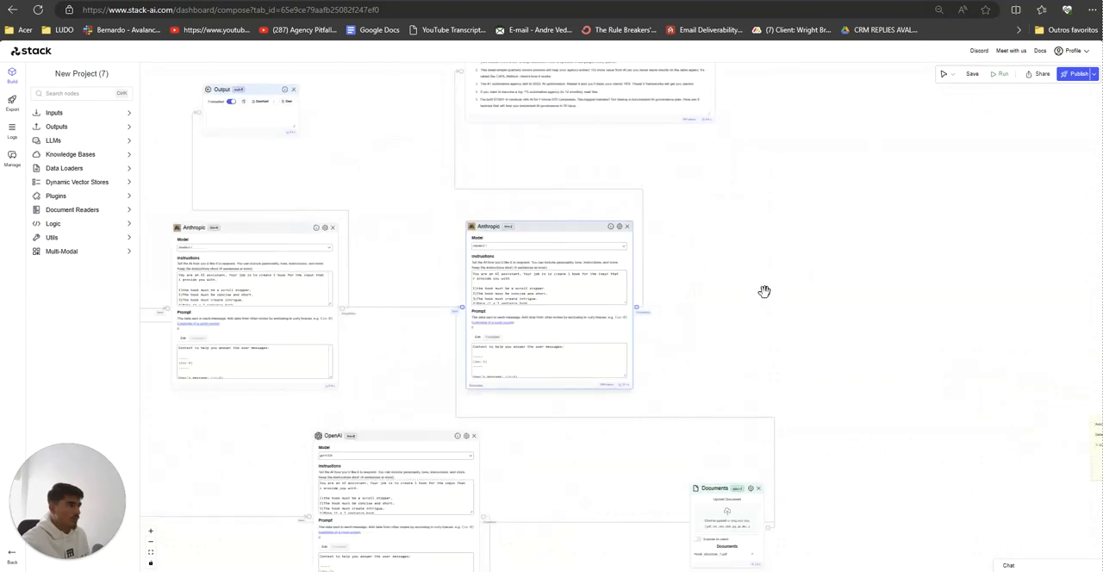
Step: Publish the workflow and enable outputs out-2, out-5 and out-7 in the chat interface's export settings
{"action": "left_click", "coordinate": [1075, 74]}
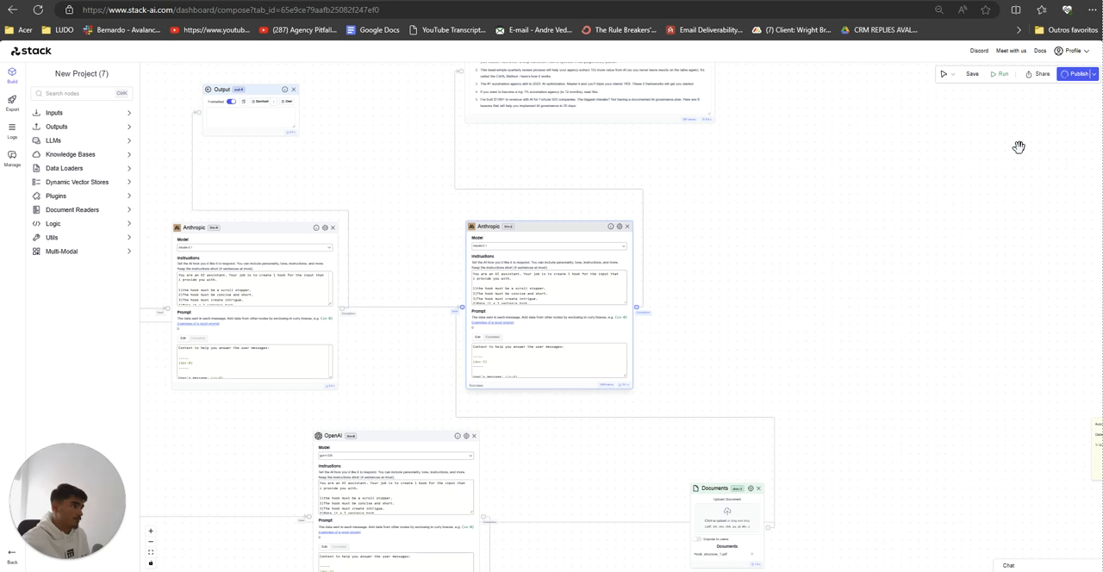
{"action": "left_click", "coordinate": [1061, 118]}
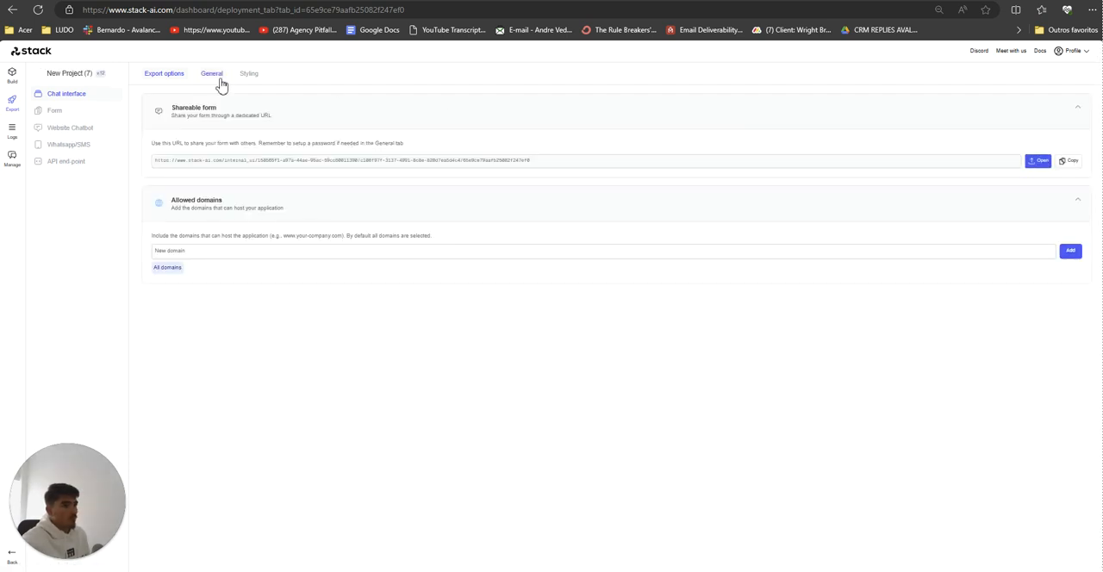
{"action": "left_click", "coordinate": [217, 78]}
{"action": "left_click", "coordinate": [966, 445]}
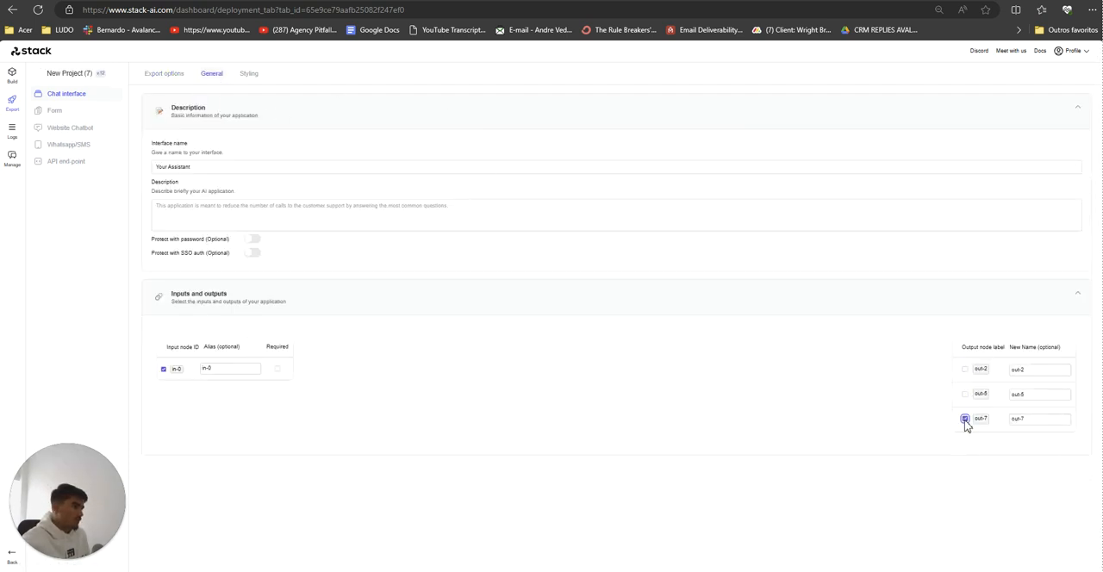
{"action": "left_click", "coordinate": [965, 393]}
{"action": "left_click", "coordinate": [966, 369]}
{"action": "left_click", "coordinate": [148, 75]}
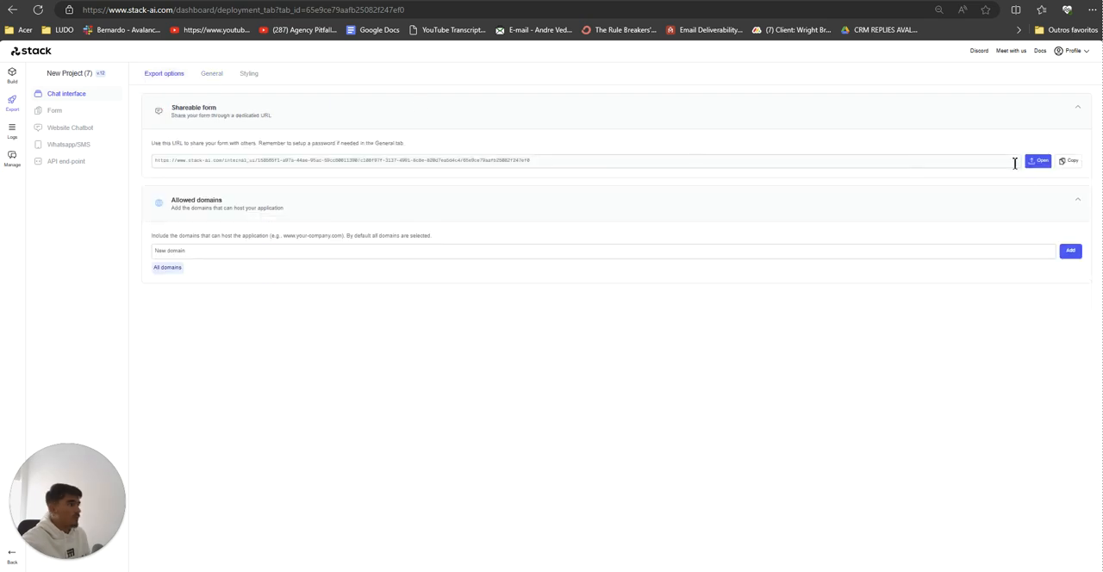
Step: Preview the shared chat interface and the shared form, closing each after a look
{"action": "left_click", "coordinate": [1038, 161]}
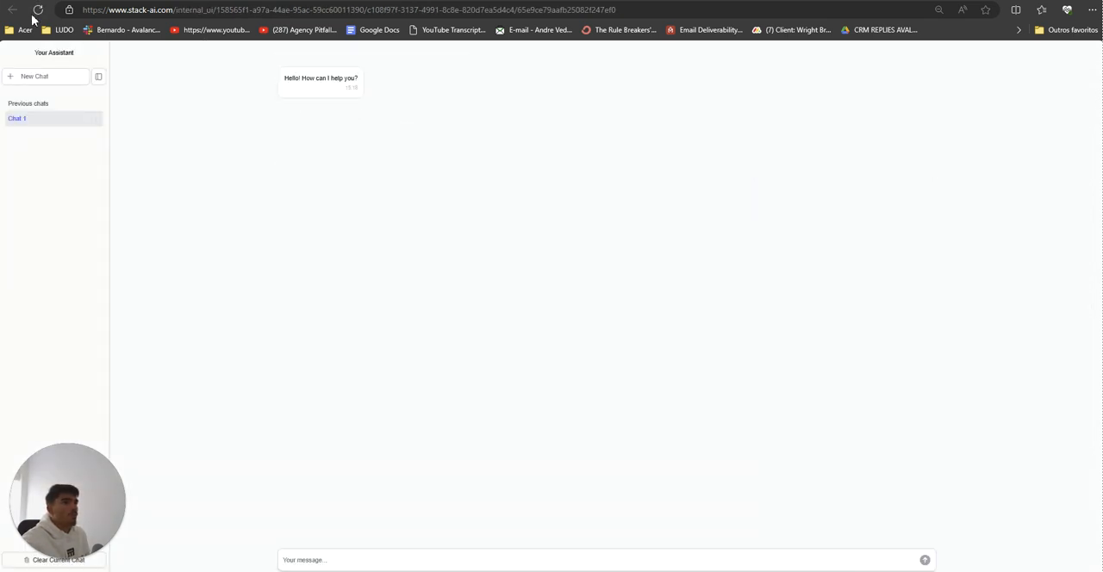
{"action": "key", "text": "ctrl+w"}
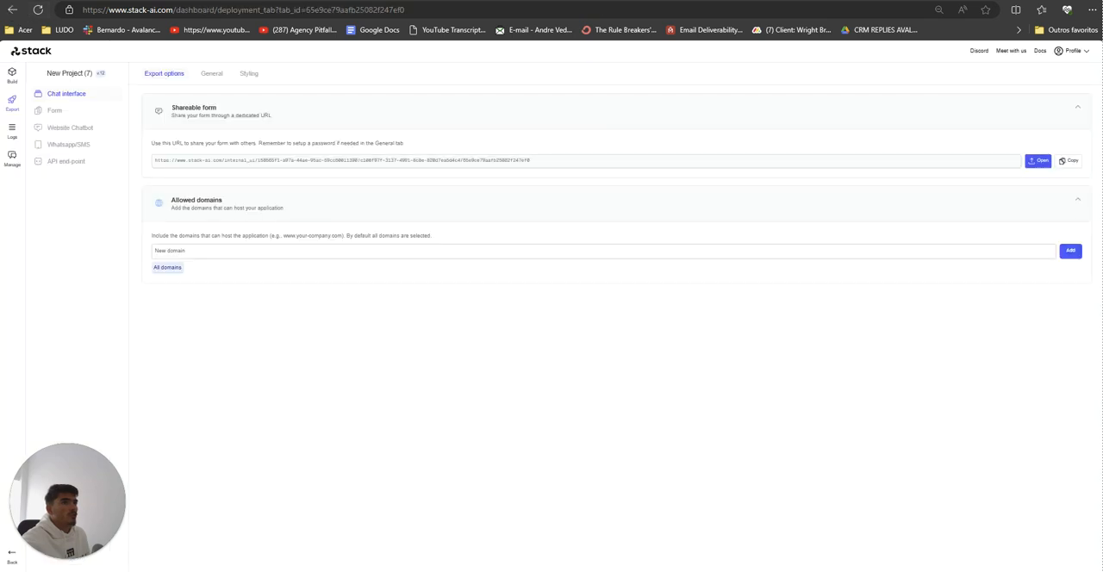
{"action": "left_click", "coordinate": [68, 114]}
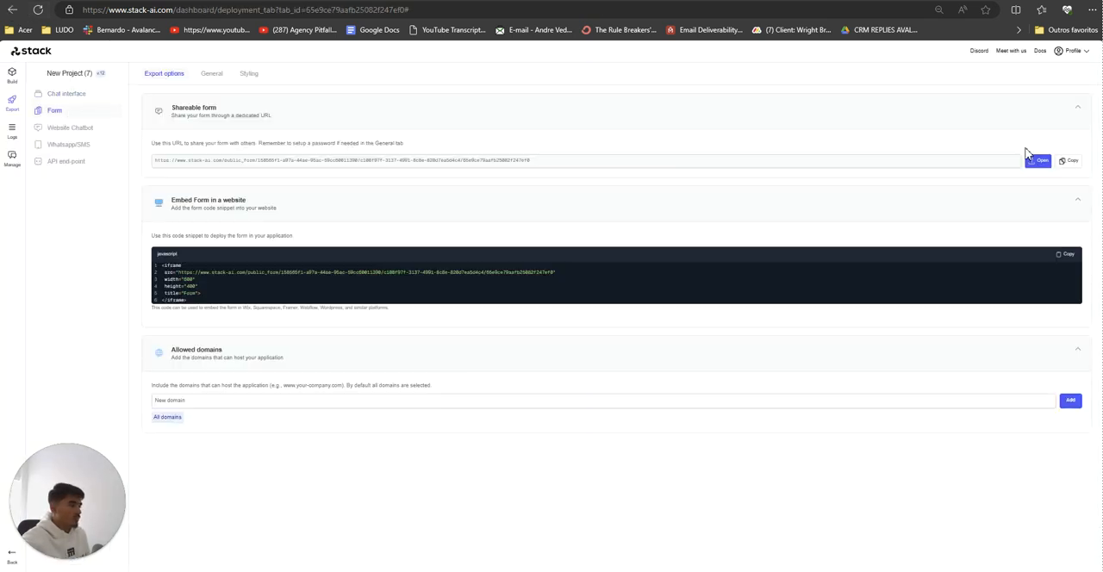
{"action": "left_click", "coordinate": [1036, 160]}
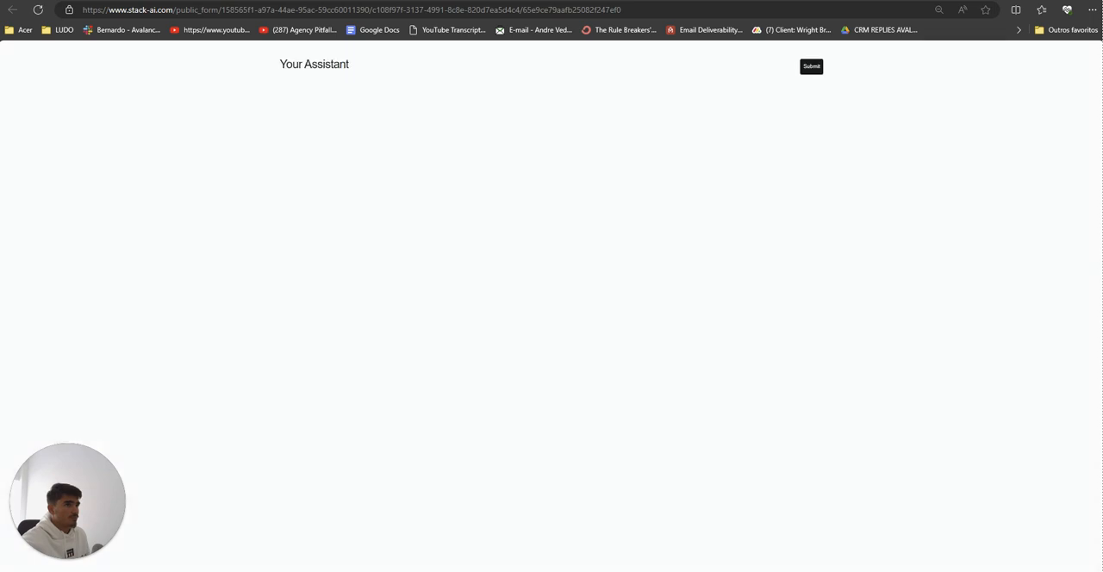
{"action": "key", "text": "ctrl+w"}
Step: Open the shared chat interface and send "Im doing a post about the top 5 mistakes I see AI automation agencies making"
{"action": "left_click", "coordinate": [67, 93]}
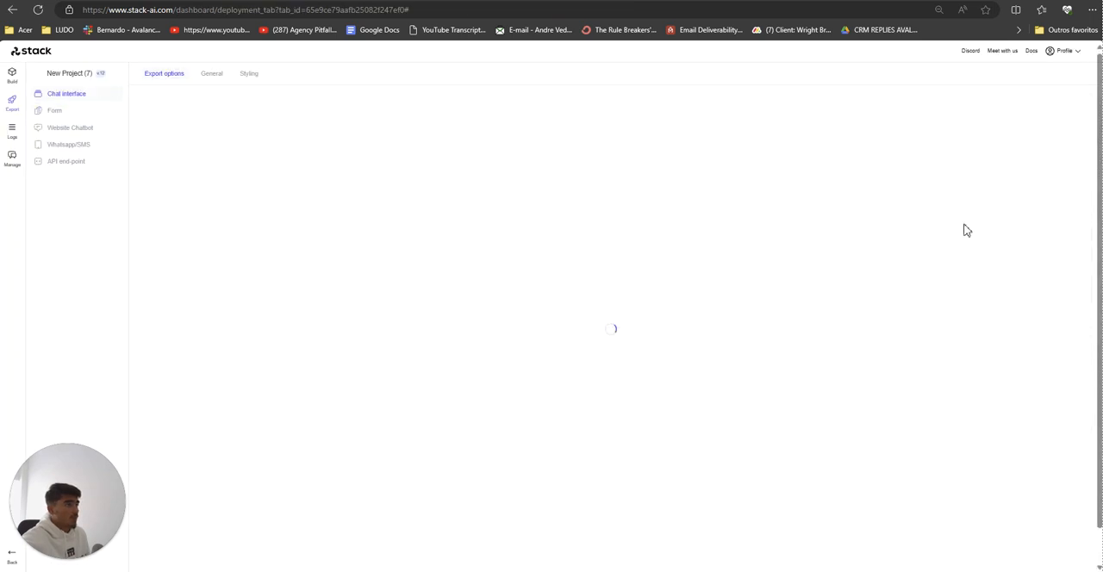
{"action": "left_click", "coordinate": [1030, 164]}
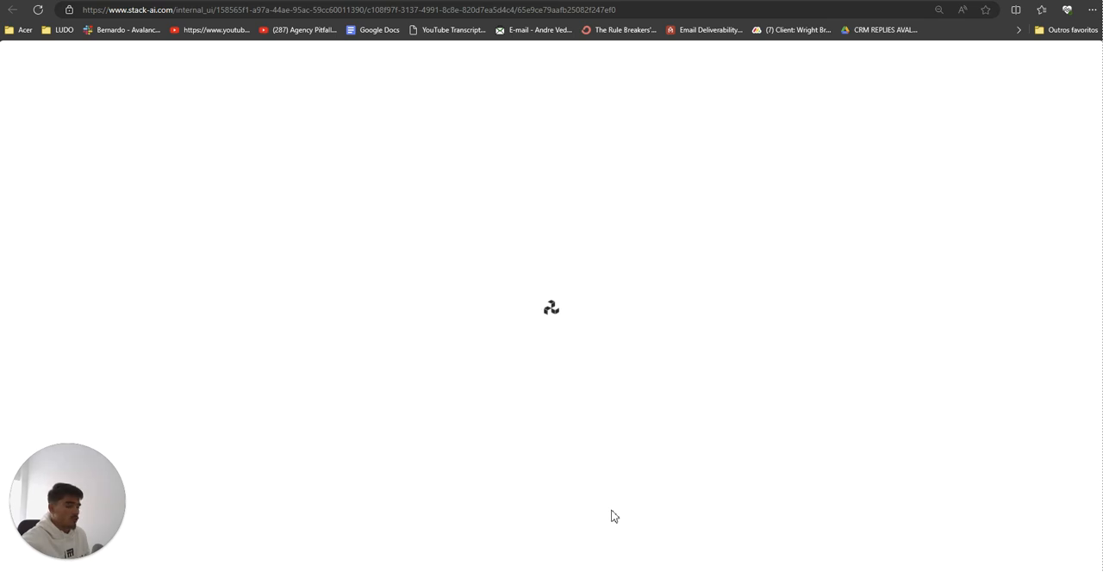
{"action": "left_click", "coordinate": [571, 559]}
{"action": "type", "text": "Im doing a post about the top 5 mistakes I see AI automation agencies making"}
{"action": "left_click", "coordinate": [925, 560]}
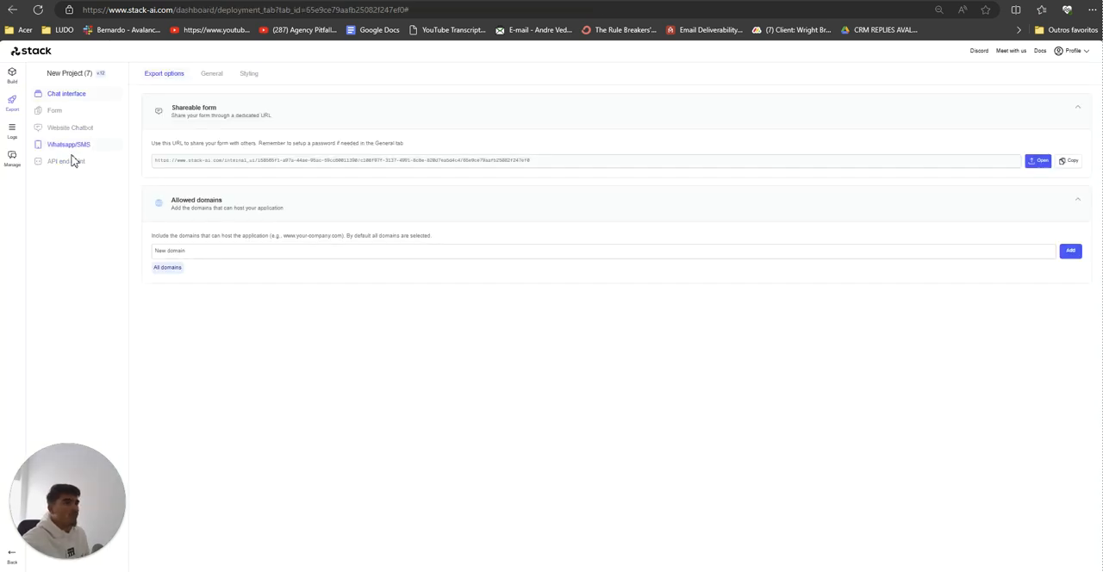
Step: Browse the project's export types and examine the Python code for the API end-point
{"action": "left_click", "coordinate": [76, 161]}
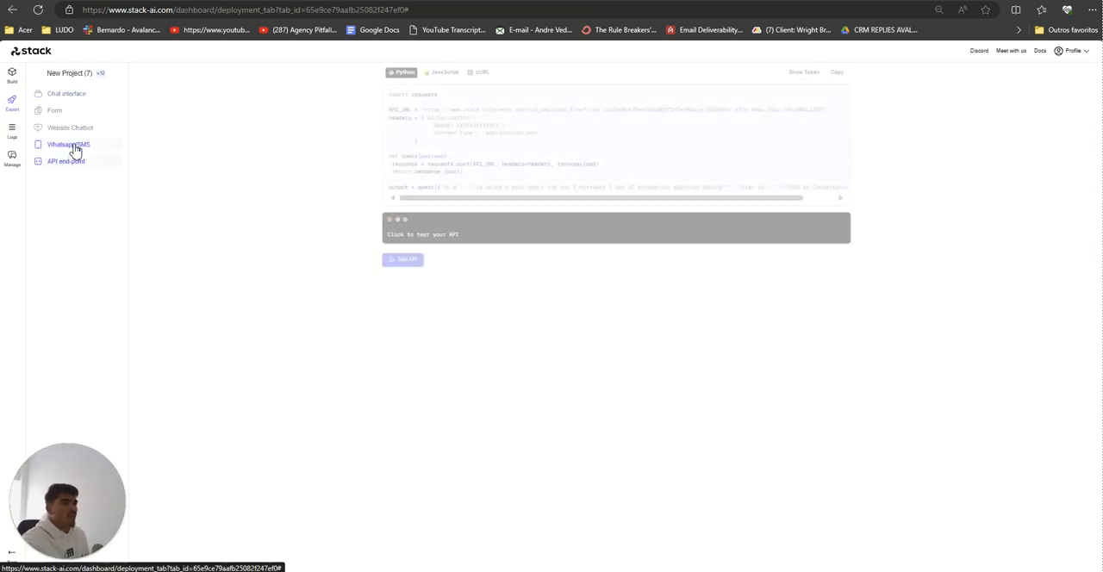
{"action": "left_click", "coordinate": [76, 127]}
{"action": "left_click", "coordinate": [75, 161]}
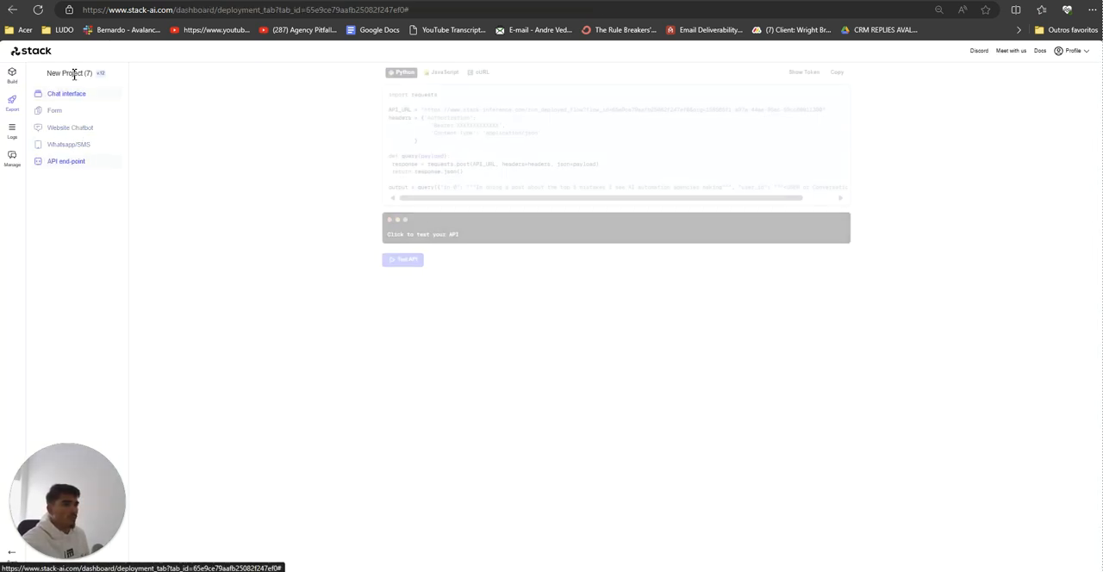
{"action": "scroll", "coordinate": [549, 200], "scroll_direction": "right", "scroll_amount": 3}
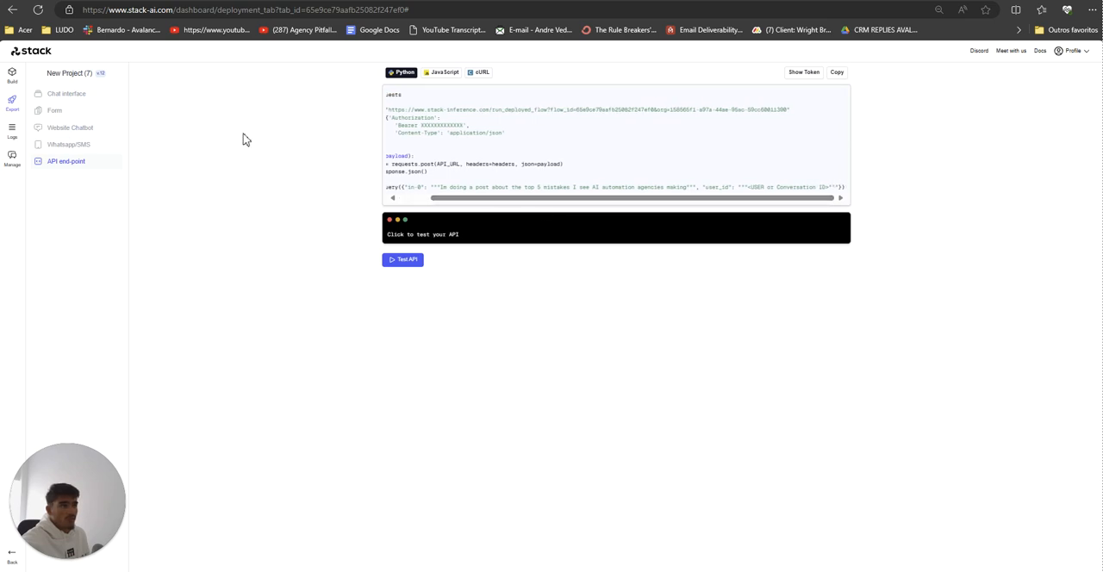
Step: Search for "bubble io" in a private browser window and open the Bubble website
{"action": "key", "text": "ctrl+shift+n"}
{"action": "type", "text": "bubble"}
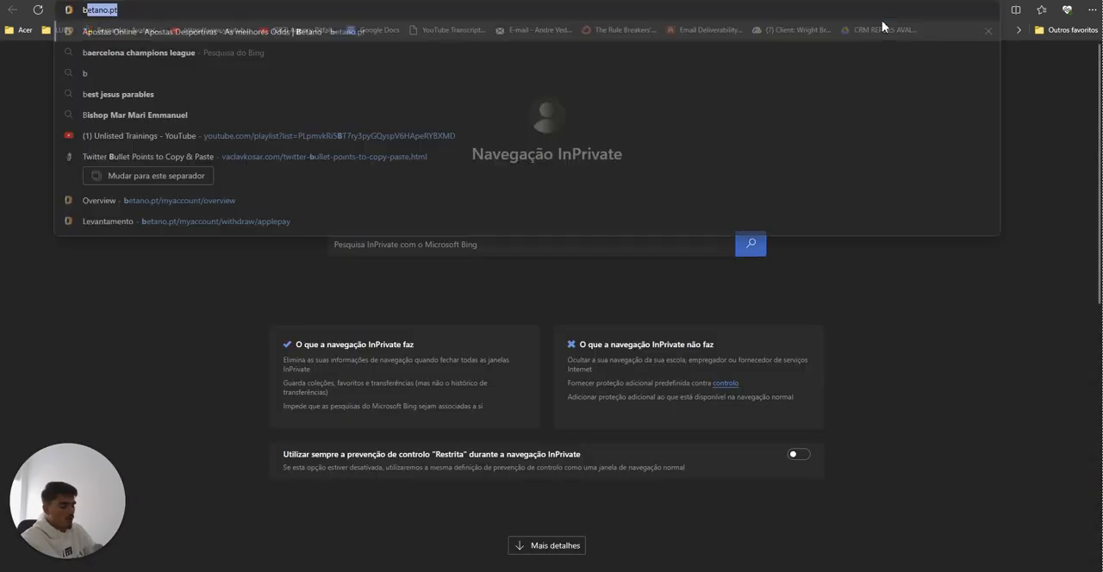
{"action": "type", "text": " io"}
{"action": "key", "text": "Return"}
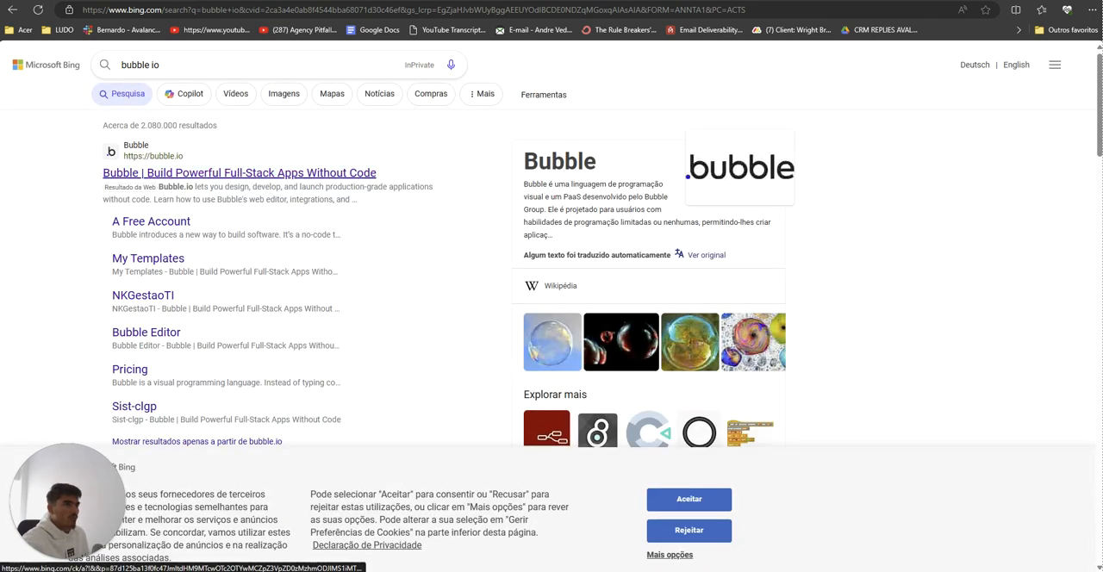
{"action": "left_click", "coordinate": [240, 173]}
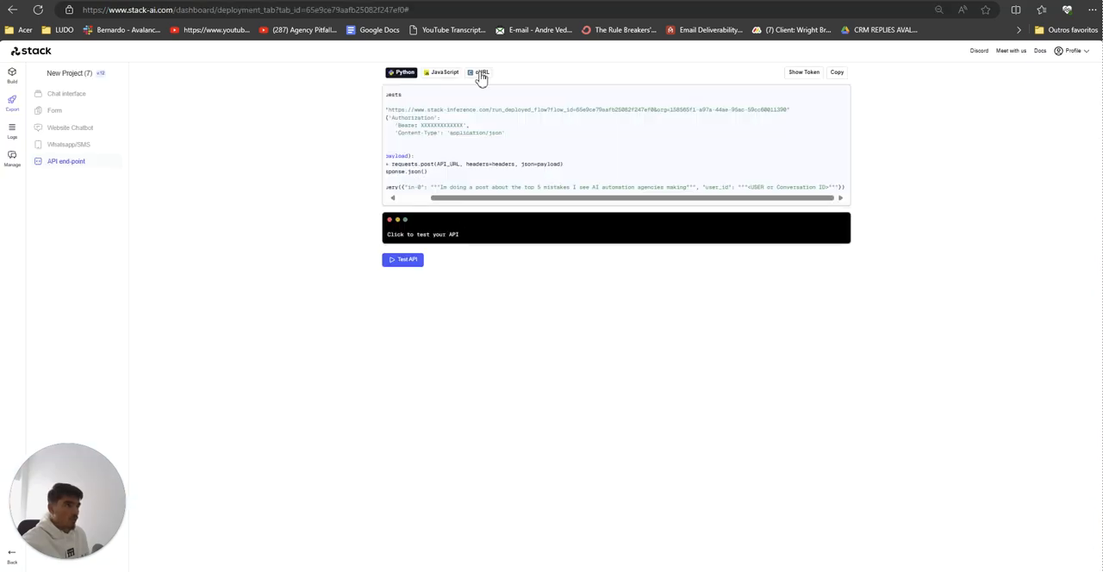
Step: Examine the API end-point's cURL request in Stack AI and open the Whatsapp/SMS export options
{"action": "left_click", "coordinate": [481, 74]}
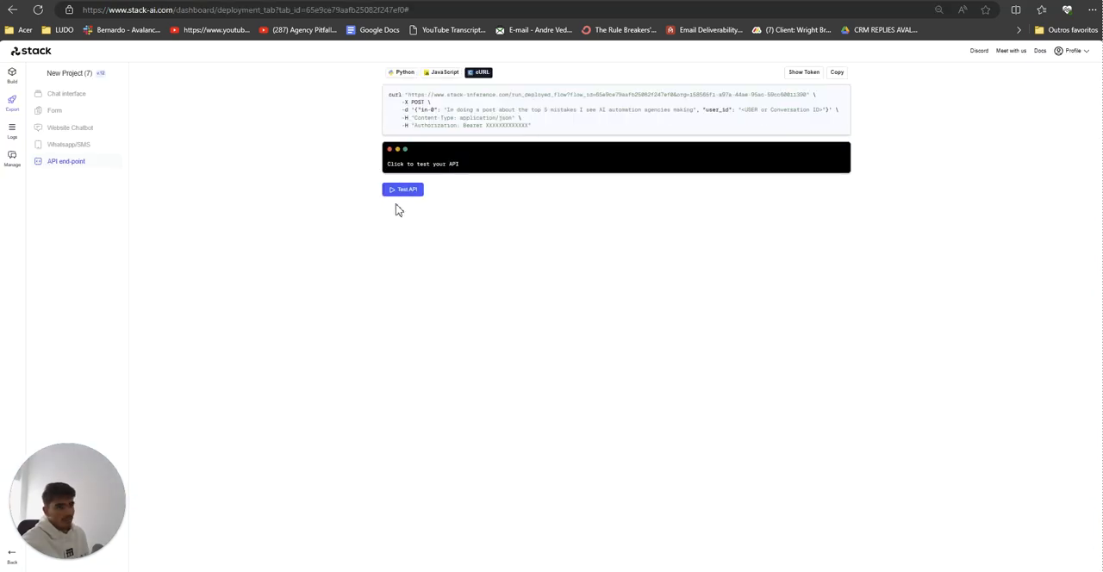
{"action": "left_click_drag", "start_coordinate": [484, 208], "coordinate": [603, 259]}
{"action": "left_click", "coordinate": [345, 91]}
{"action": "left_click", "coordinate": [476, 185]}
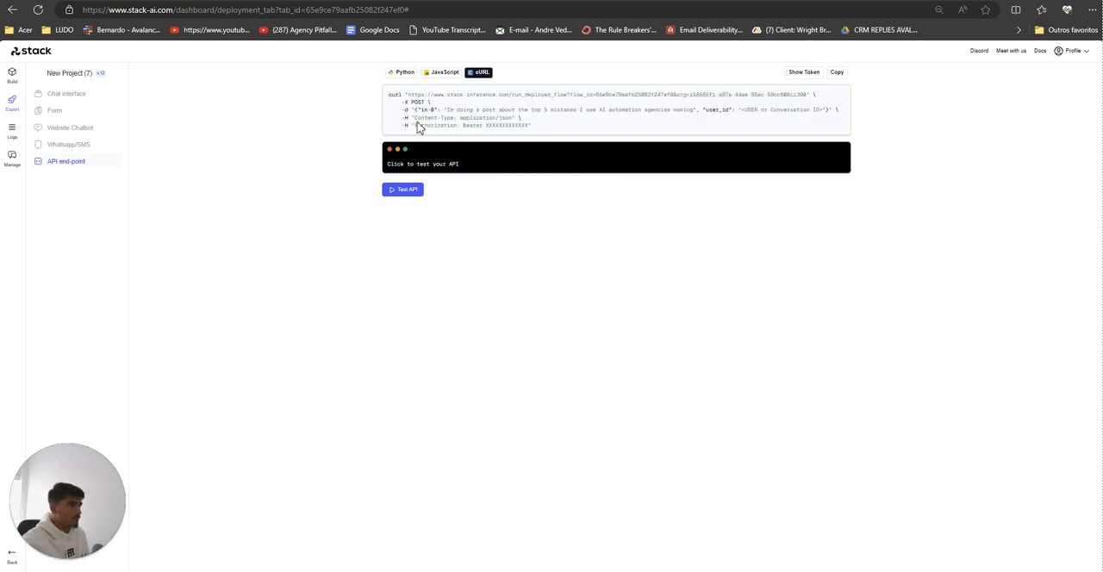
{"action": "left_click", "coordinate": [68, 144]}
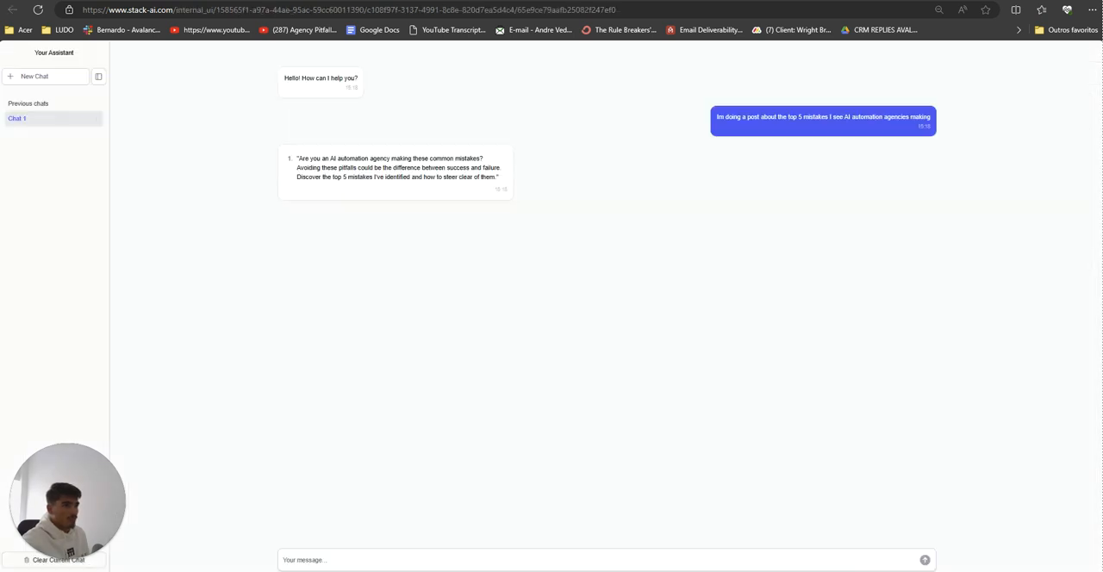
Step: Read the hook generated in the shared chat interface and return to the export settings
{"action": "left_click", "coordinate": [445, 183]}
{"action": "left_click_drag", "start_coordinate": [300, 159], "coordinate": [350, 165]}
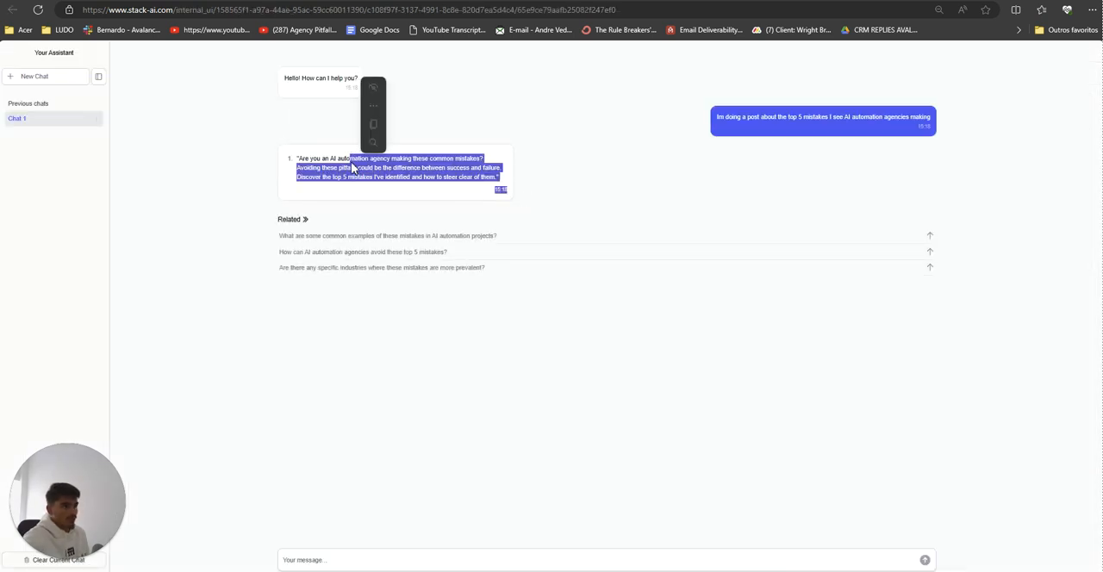
{"action": "left_click_drag", "start_coordinate": [497, 181], "coordinate": [311, 173]}
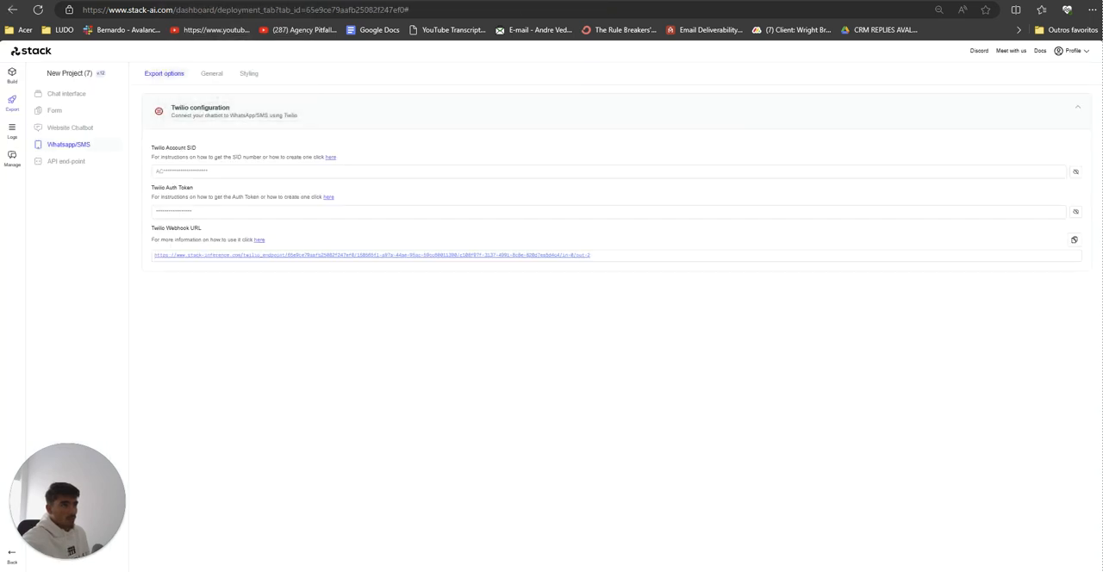
Step: Check the form's selected outputs, open the shared form, and submit the pasted post topic through in-0
{"action": "left_click", "coordinate": [107, 112]}
{"action": "left_click", "coordinate": [212, 74]}
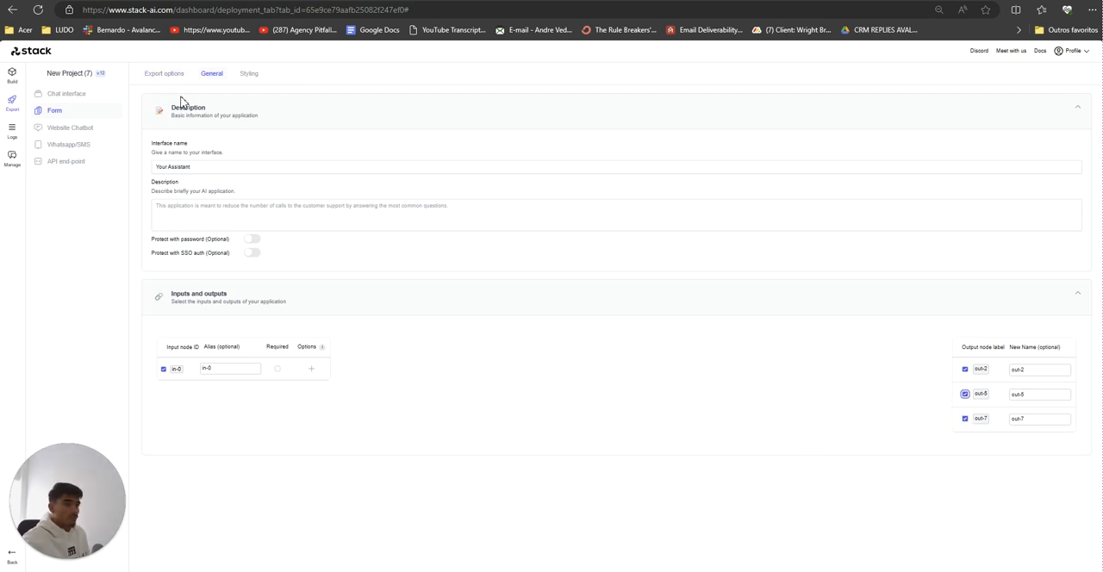
{"action": "left_click", "coordinate": [163, 75]}
{"action": "left_click", "coordinate": [1034, 163]}
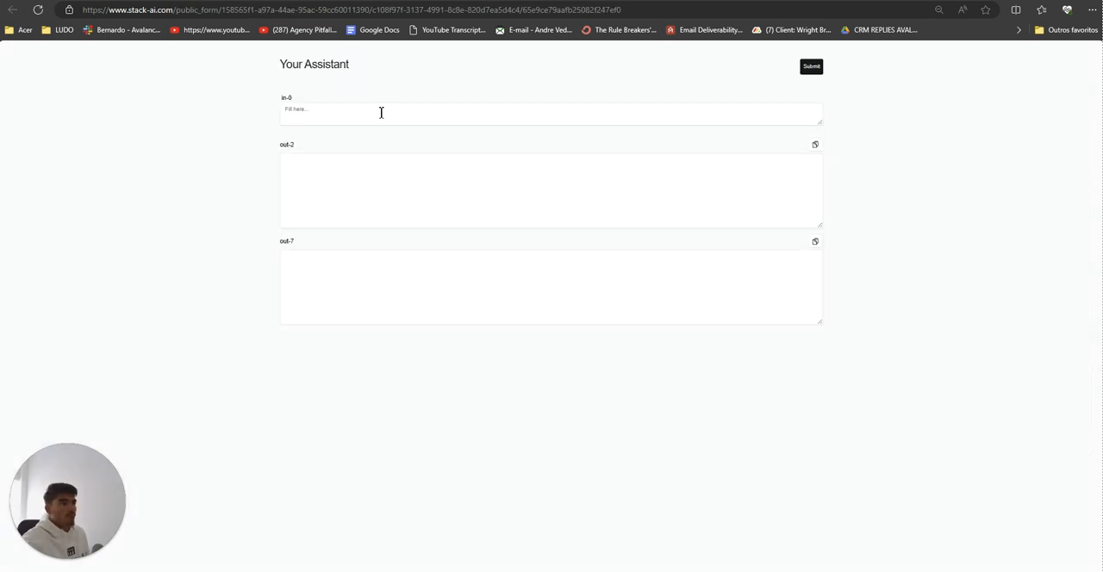
{"action": "left_click", "coordinate": [381, 111]}
{"action": "type", "text": "Im doing a post about the top 5 mistakes I see AI automation agencies making"}
{"action": "left_click", "coordinate": [804, 67]}
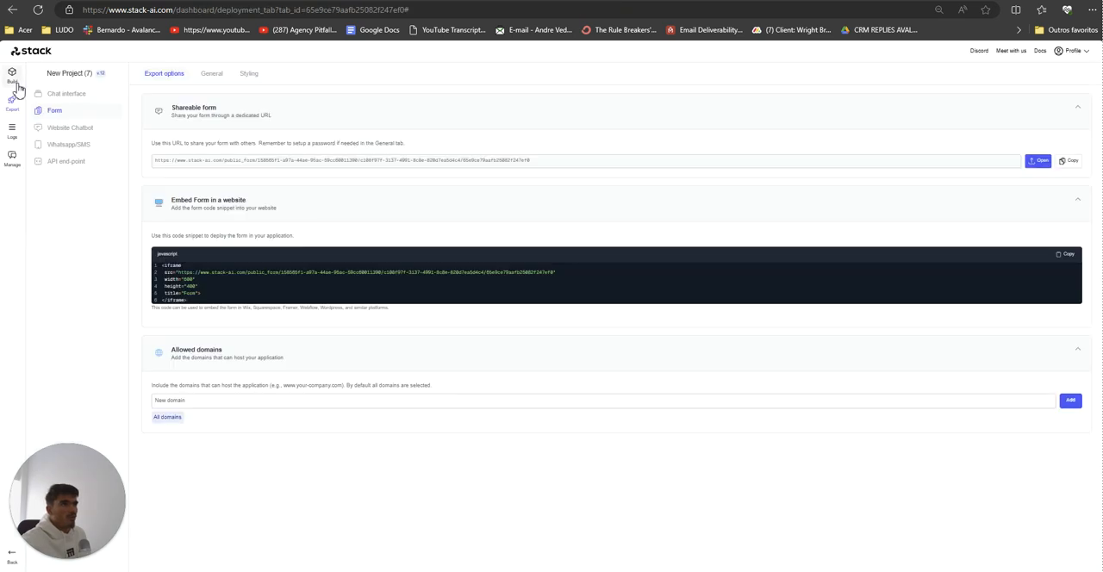
Step: Return to the workflow builder and publish the project again
{"action": "left_click", "coordinate": [12, 75]}
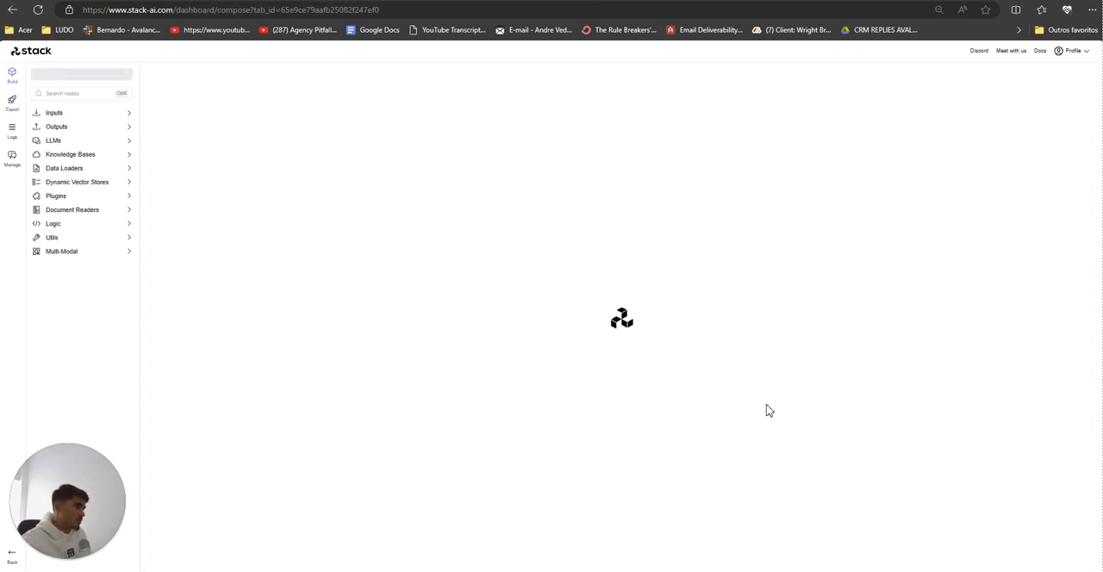
{"action": "left_click", "coordinate": [1075, 77]}
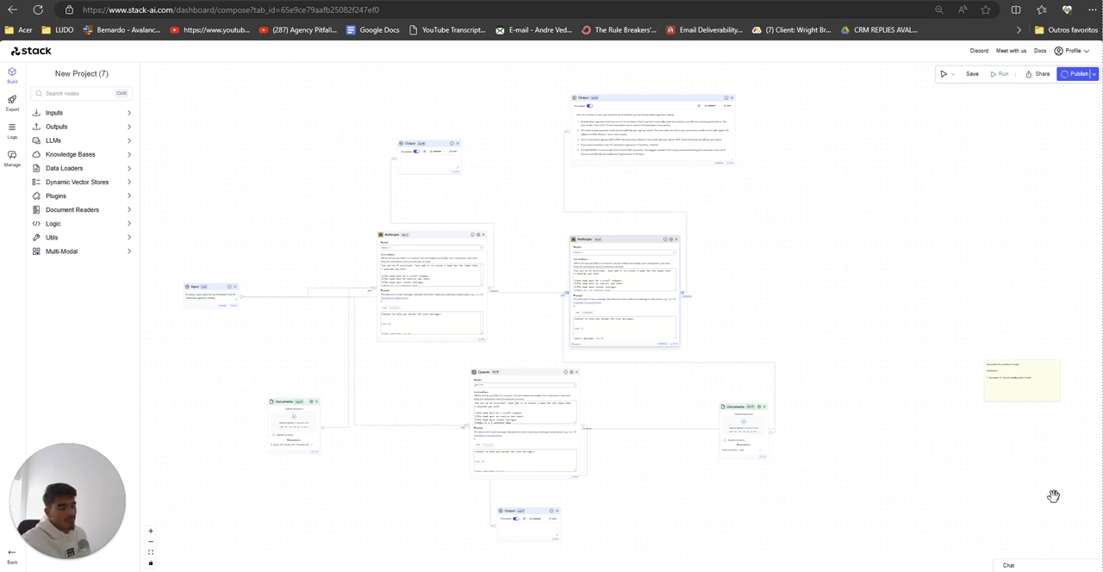
Step: Switch to Paint and undo the pen strokes drawn over the handwritten ICP chain photo
{"action": "key", "text": "alt+Tab"}
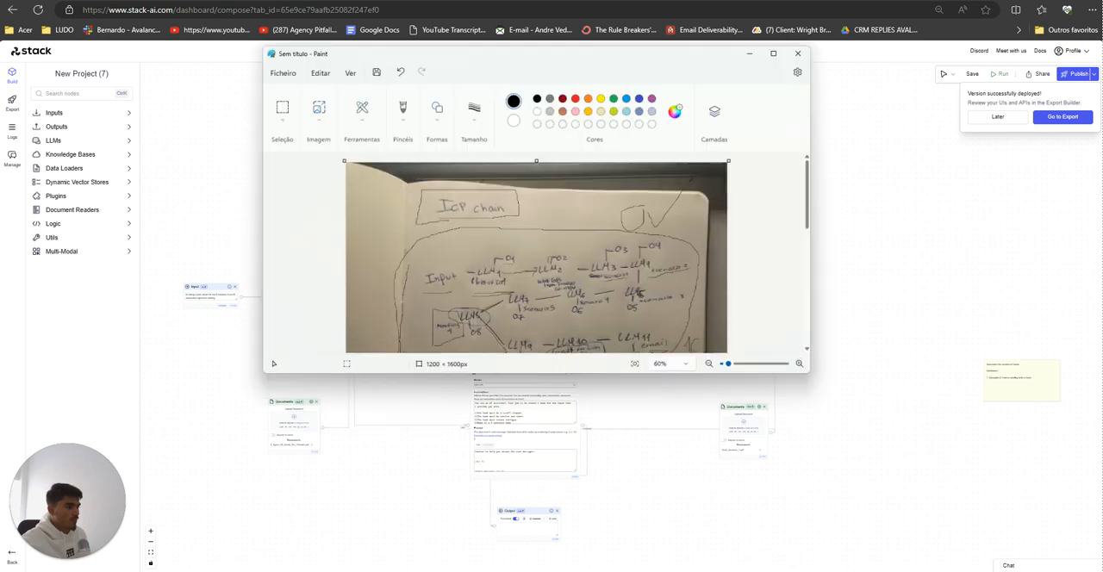
{"action": "scroll", "coordinate": [655, 277], "scroll_direction": "down", "scroll_amount": 7}
{"action": "scroll", "coordinate": [652, 286], "scroll_direction": "down", "scroll_amount": 1}
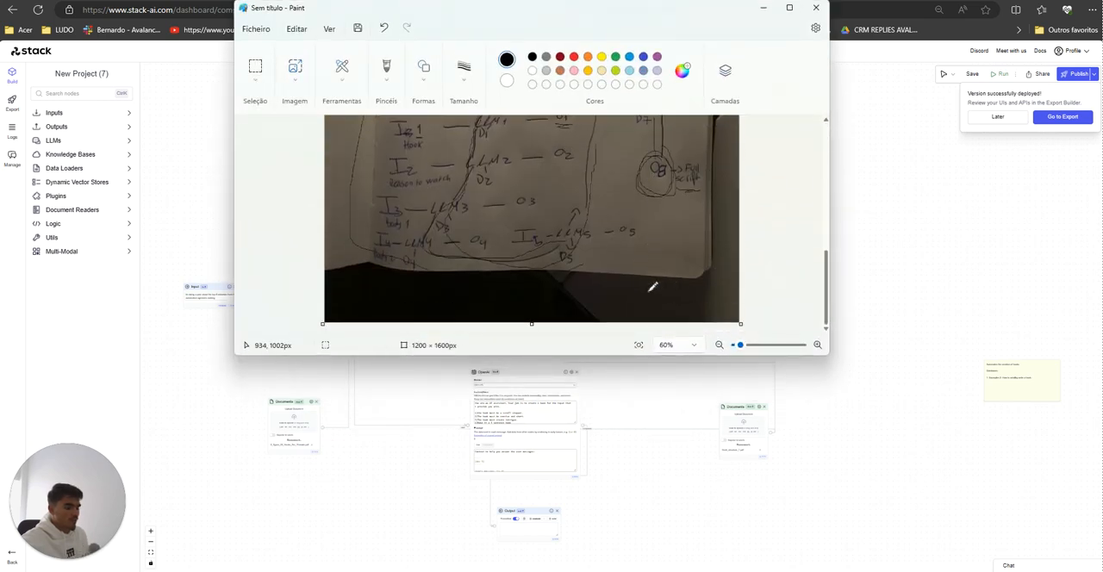
{"action": "key", "text": "ctrl+z"}
{"action": "key", "text": "ctrl+z"}
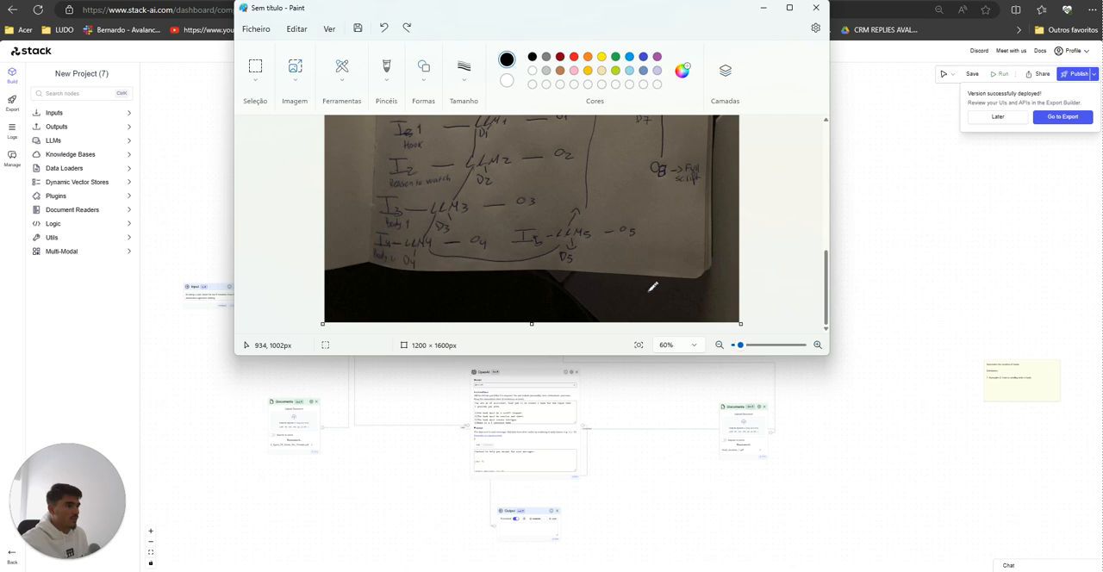
Step: Start a new blank image in Paint without saving the annotated photo, and maximize the window
{"action": "left_click", "coordinate": [258, 31]}
{"action": "left_click", "coordinate": [277, 48]}
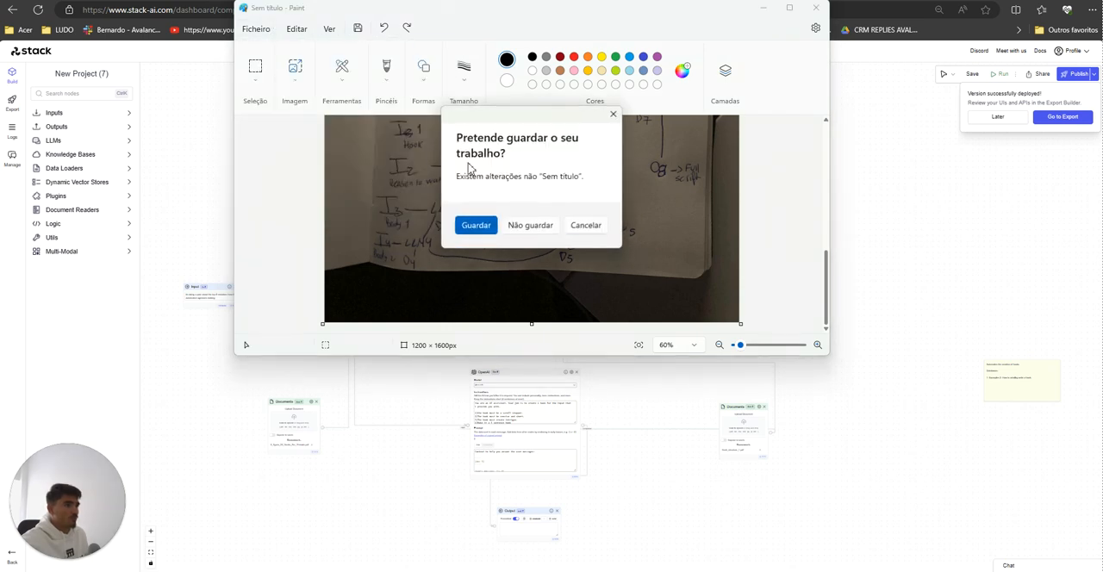
{"action": "left_click", "coordinate": [521, 226]}
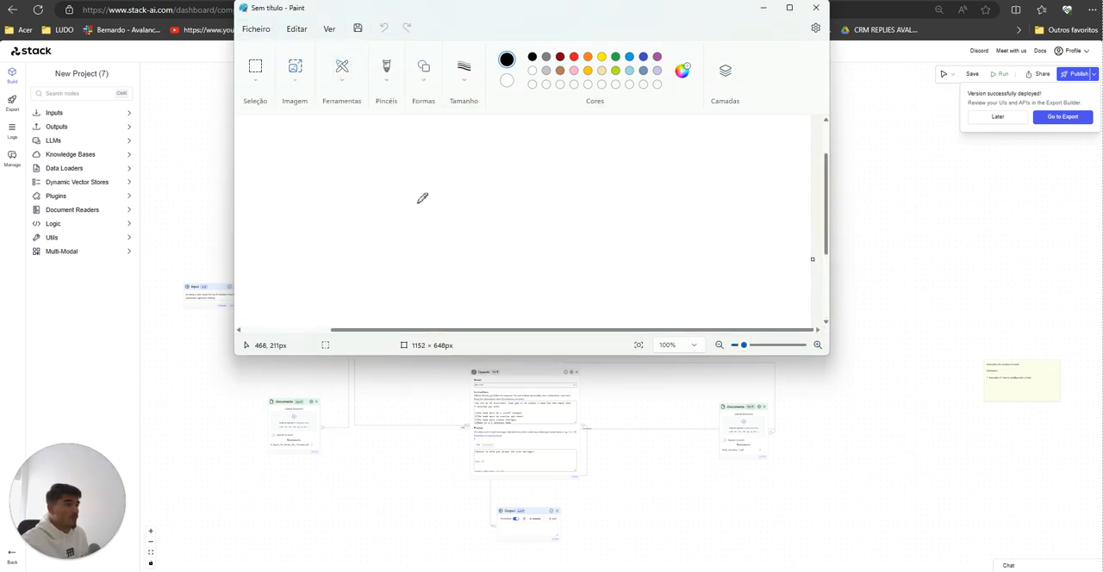
{"action": "left_click", "coordinate": [788, 8]}
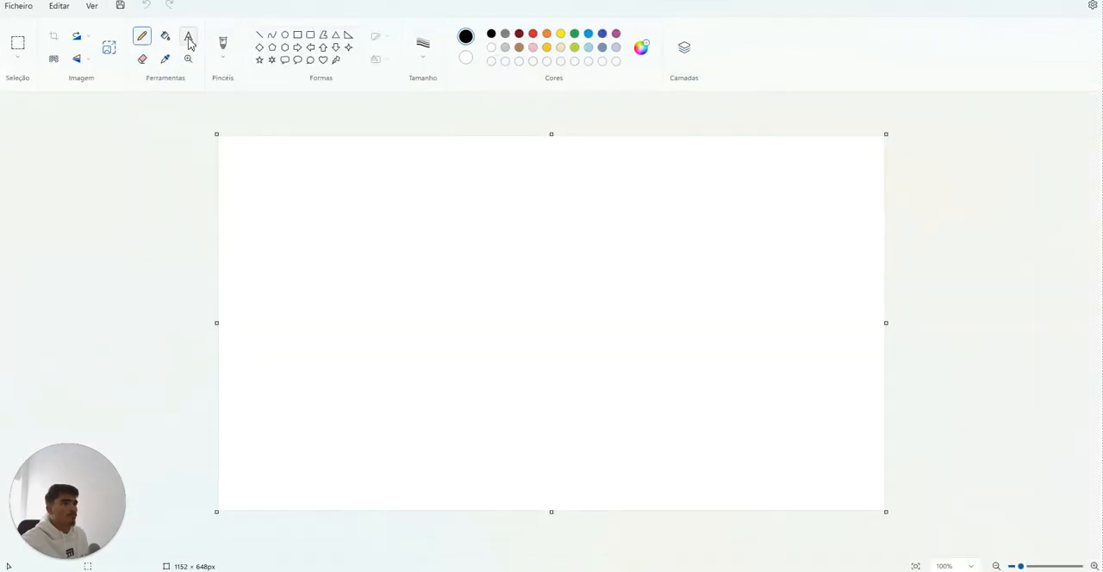
Step: Add a text box of about 686 × 414 px to the canvas reading "Test 1 variable at a time."
{"action": "left_click", "coordinate": [188, 37]}
{"action": "left_click_drag", "start_coordinate": [328, 206], "coordinate": [726, 443]}
{"action": "type", "text": "Test 1"}
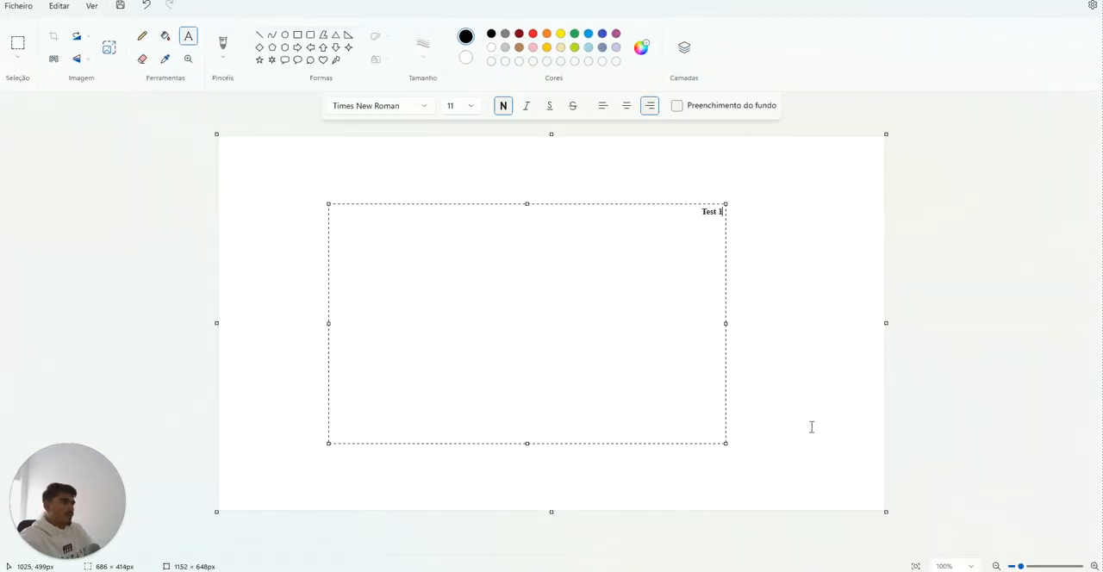
{"action": "type", "text": " variable at a time."}
{"action": "key", "text": "Return"}
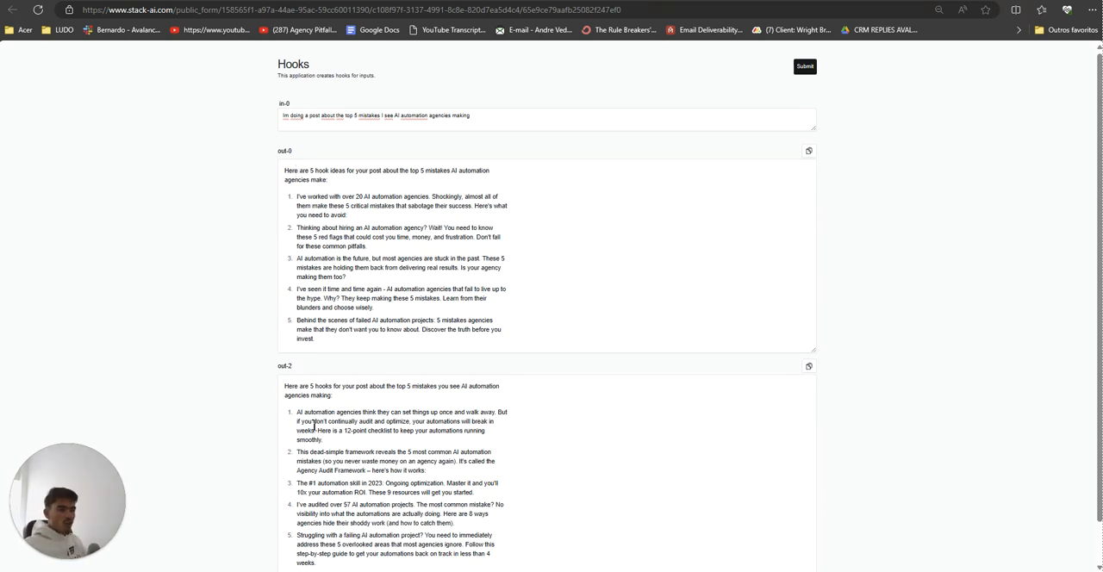
Step: Switch to the Hooks form in the browser and compare the hooks generated in out-0 and out-2
{"action": "scroll", "coordinate": [187, 407], "scroll_direction": "down", "scroll_amount": 1}
{"action": "scroll", "coordinate": [189, 380], "scroll_direction": "up", "scroll_amount": 1}
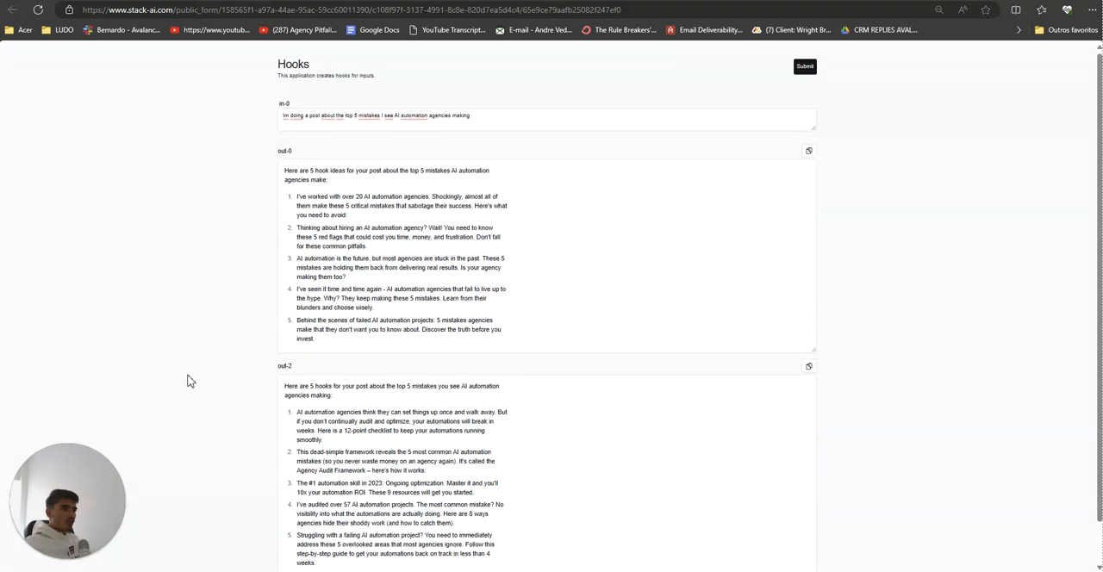
{"action": "left_click_drag", "start_coordinate": [266, 116], "coordinate": [445, 406]}
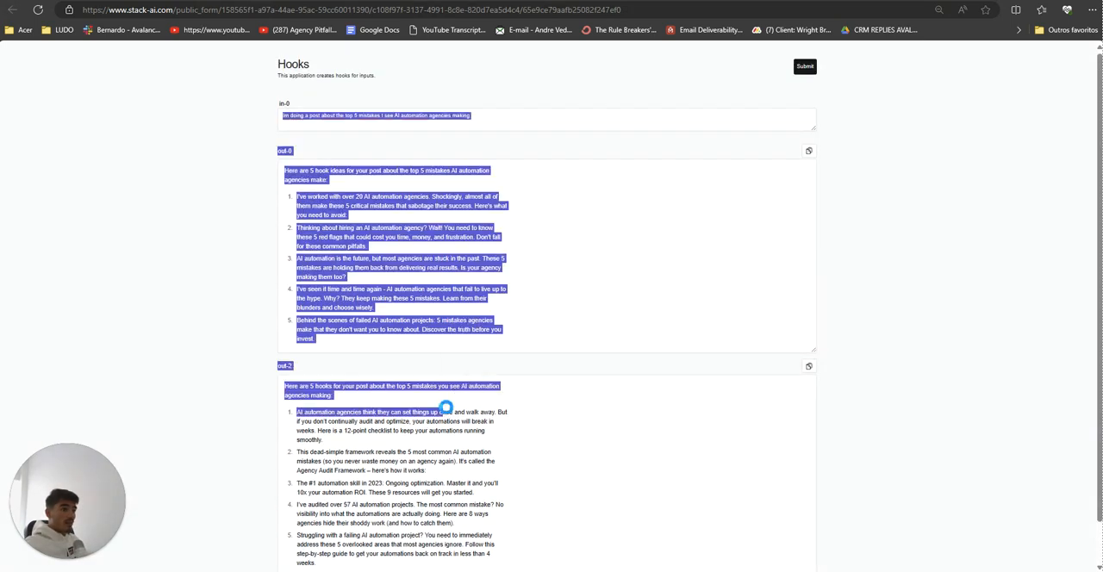
{"action": "left_click", "coordinate": [445, 407]}
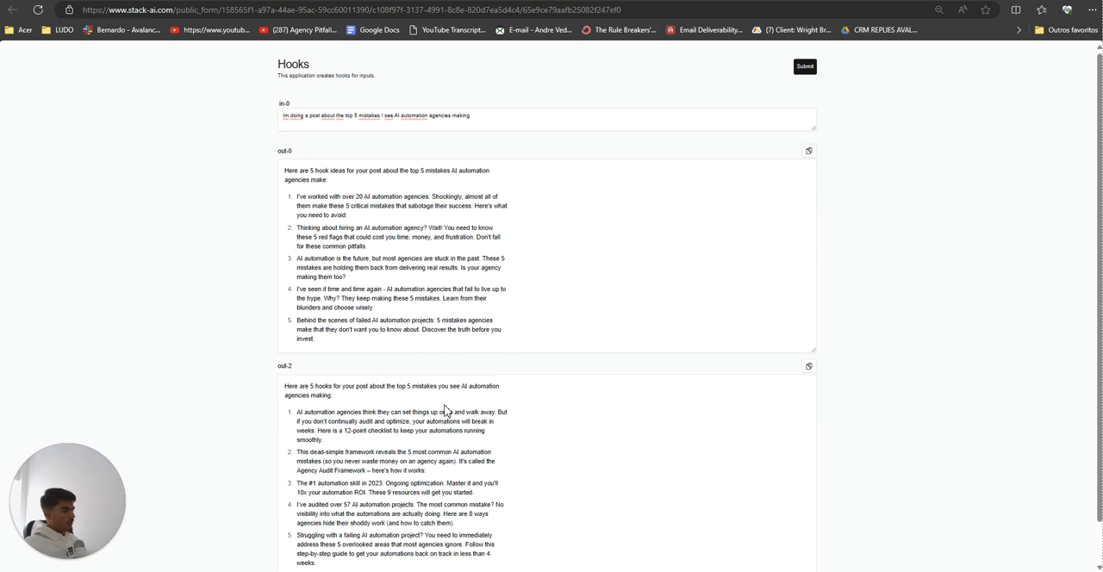
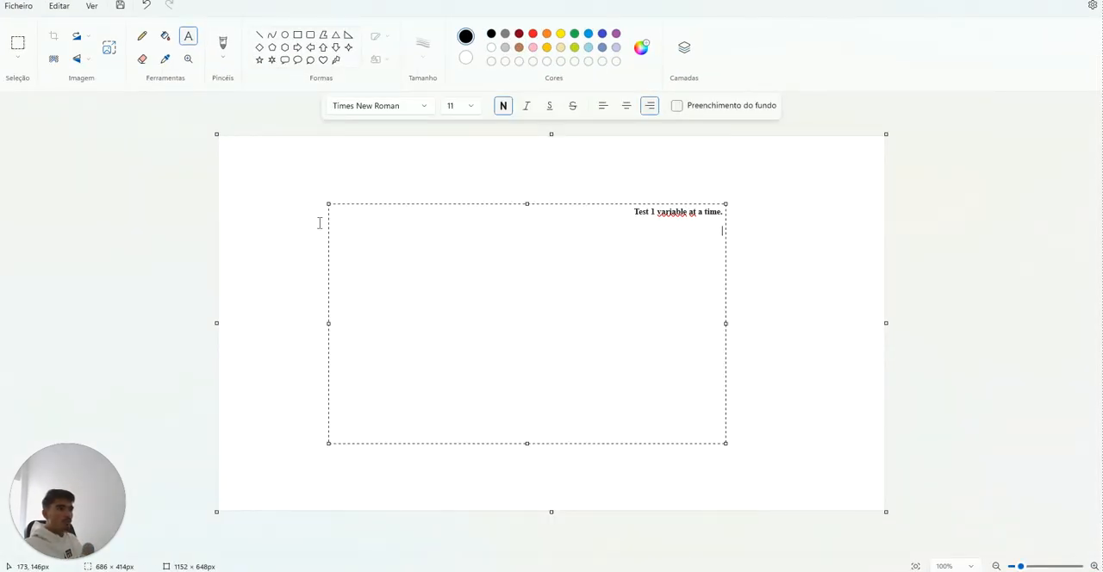
Step: Discard the existing text and start a new blank canvas
{"action": "left_click", "coordinate": [319, 221]}
{"action": "left_click", "coordinate": [866, 237]}
{"action": "left_click", "coordinate": [528, 184]}
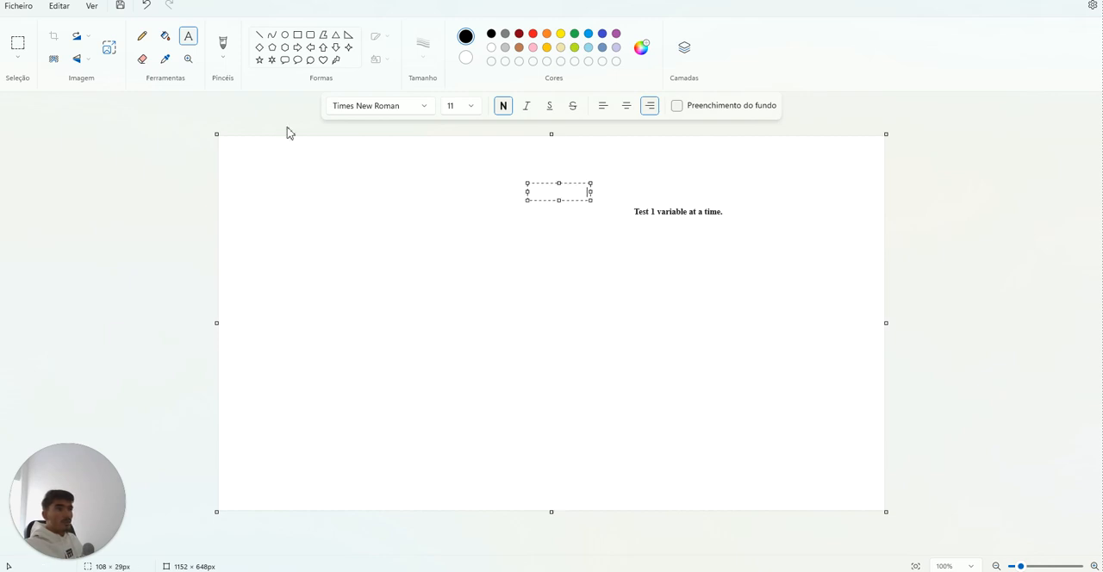
{"action": "left_click", "coordinate": [148, 9]}
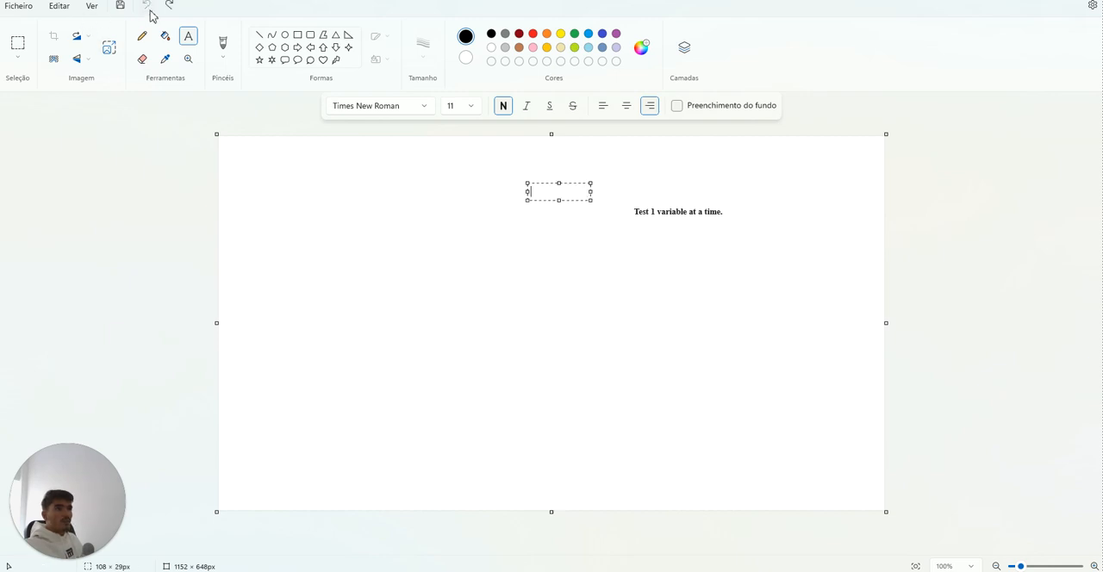
{"action": "left_click", "coordinate": [18, 6]}
{"action": "left_click", "coordinate": [34, 25]}
{"action": "left_click", "coordinate": [550, 325]}
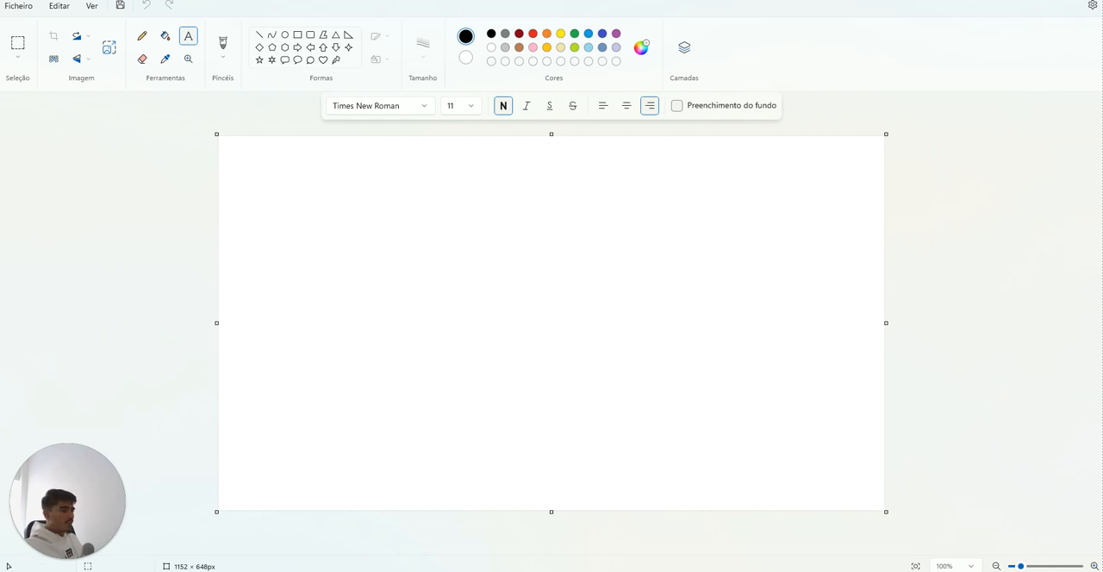
{"action": "mouse_move", "coordinate": [731, 571]}
{"action": "left_click", "coordinate": [738, 552]}
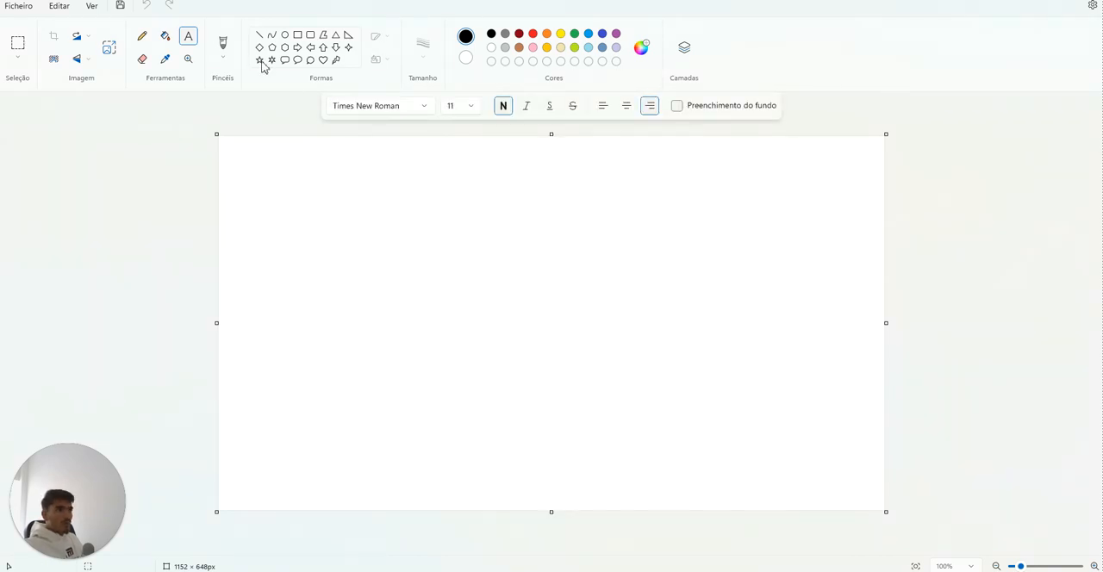
Step: Draw a black pencil stick figure with head, body, arms and legs near the canvas's upper-left corner
{"action": "left_click", "coordinate": [142, 36]}
{"action": "mouse_move", "coordinate": [324, 177]}
{"action": "left_mouse_down"}
{"action": "mouse_move", "coordinate": [318, 164]}
{"action": "mouse_move", "coordinate": [338, 197]}
{"action": "left_mouse_up"}
{"action": "mouse_move", "coordinate": [326, 205]}
{"action": "left_mouse_down"}
{"action": "mouse_move", "coordinate": [323, 240]}
{"action": "mouse_move", "coordinate": [346, 246]}
{"action": "mouse_move", "coordinate": [291, 274]}
{"action": "mouse_move", "coordinate": [337, 283]}
{"action": "left_mouse_up"}
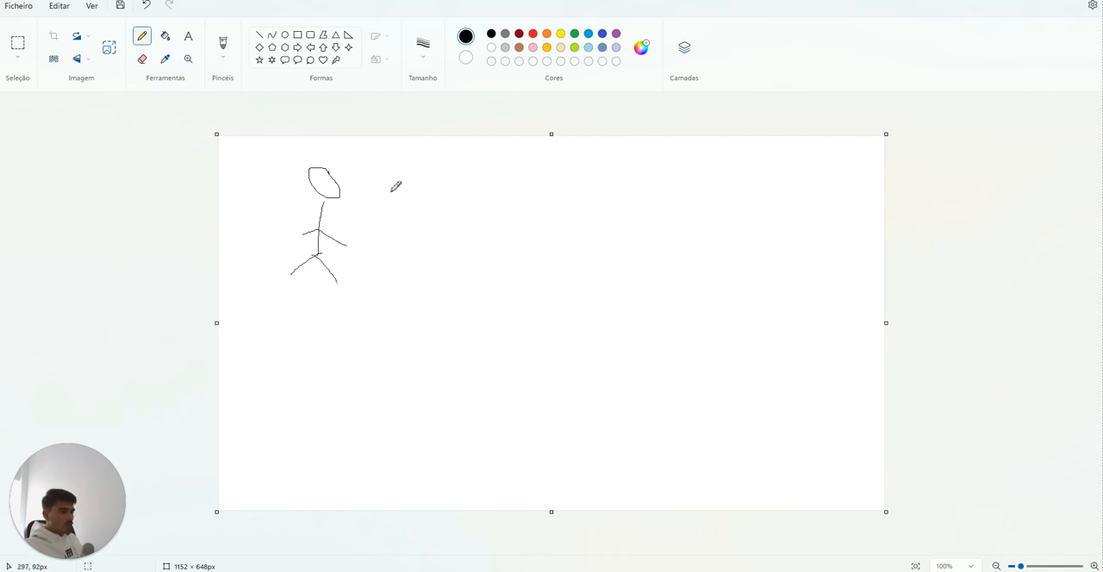
Step: Handwrite R1, R2 and R3 in a column beside the stick figure
{"action": "mouse_move", "coordinate": [461, 172]}
{"action": "left_mouse_down"}
{"action": "mouse_move", "coordinate": [463, 196]}
{"action": "mouse_move", "coordinate": [493, 201]}
{"action": "left_mouse_up"}
{"action": "mouse_move", "coordinate": [510, 191]}
{"action": "left_mouse_down"}
{"action": "mouse_move", "coordinate": [516, 173]}
{"action": "mouse_move", "coordinate": [519, 215]}
{"action": "left_mouse_up"}
{"action": "left_click_drag", "start_coordinate": [455, 237], "coordinate": [482, 261]}
{"action": "left_click_drag", "start_coordinate": [512, 230], "coordinate": [543, 277]}
{"action": "mouse_move", "coordinate": [443, 359]}
{"action": "left_mouse_down"}
{"action": "mouse_move", "coordinate": [443, 313]}
{"action": "mouse_move", "coordinate": [496, 347]}
{"action": "left_mouse_up"}
{"action": "mouse_move", "coordinate": [491, 304]}
{"action": "left_mouse_down"}
{"action": "mouse_move", "coordinate": [497, 330]}
{"action": "mouse_move", "coordinate": [479, 354]}
{"action": "left_mouse_up"}
Step: Handwrite S1, S2 and S3 in a second column opposite the R labels, and underline R3
{"action": "mouse_move", "coordinate": [724, 167]}
{"action": "left_mouse_down"}
{"action": "mouse_move", "coordinate": [722, 188]}
{"action": "mouse_move", "coordinate": [696, 210]}
{"action": "left_mouse_up"}
{"action": "left_click_drag", "start_coordinate": [747, 181], "coordinate": [753, 212]}
{"action": "left_click_drag", "start_coordinate": [697, 242], "coordinate": [674, 278]}
{"action": "left_click_drag", "start_coordinate": [736, 256], "coordinate": [752, 277]}
{"action": "left_click_drag", "start_coordinate": [699, 302], "coordinate": [654, 341]}
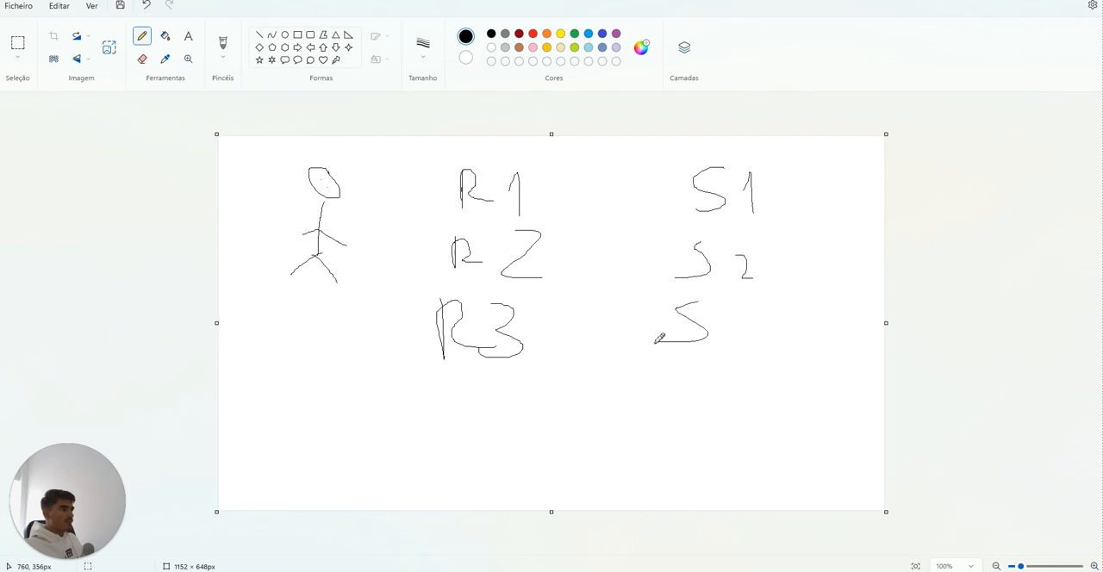
{"action": "left_click_drag", "start_coordinate": [746, 305], "coordinate": [718, 342]}
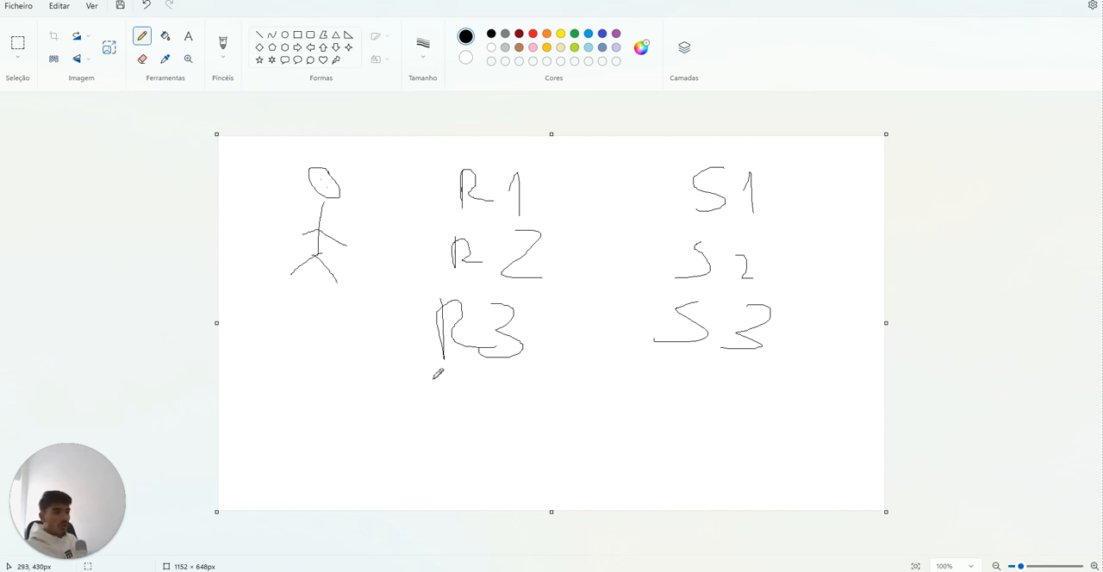
{"action": "left_click_drag", "start_coordinate": [436, 372], "coordinate": [529, 354]}
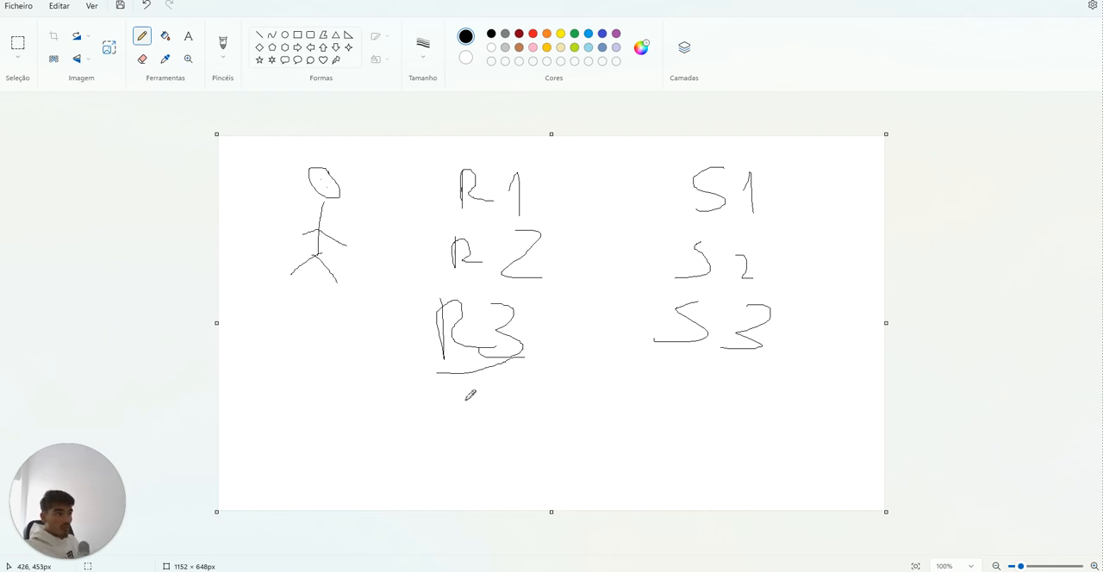
Step: Handwrite the S1 combinations R1→S1, R2-S1 and R3-S1 along the canvas bottom, separated by slashes, underlining R1 and the second S1
{"action": "mouse_move", "coordinate": [234, 419]}
{"action": "left_mouse_down"}
{"action": "mouse_move", "coordinate": [253, 449]}
{"action": "mouse_move", "coordinate": [328, 449]}
{"action": "left_mouse_up"}
{"action": "mouse_move", "coordinate": [377, 418]}
{"action": "left_mouse_down"}
{"action": "mouse_move", "coordinate": [363, 460]}
{"action": "mouse_move", "coordinate": [391, 458]}
{"action": "mouse_move", "coordinate": [404, 442]}
{"action": "mouse_move", "coordinate": [408, 458]}
{"action": "mouse_move", "coordinate": [472, 464]}
{"action": "left_mouse_up"}
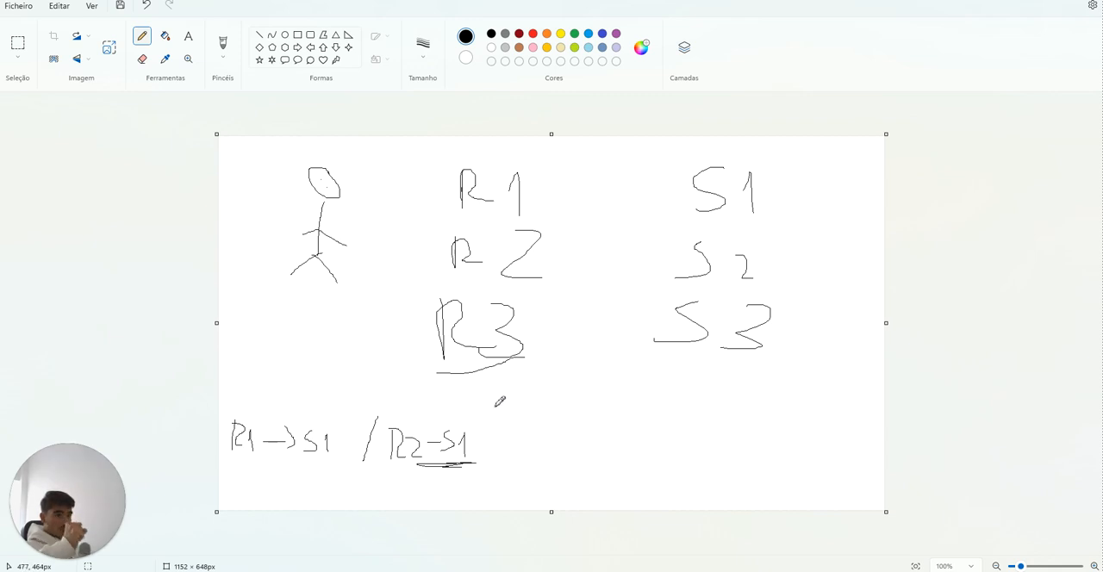
{"action": "left_click_drag", "start_coordinate": [238, 463], "coordinate": [262, 461]}
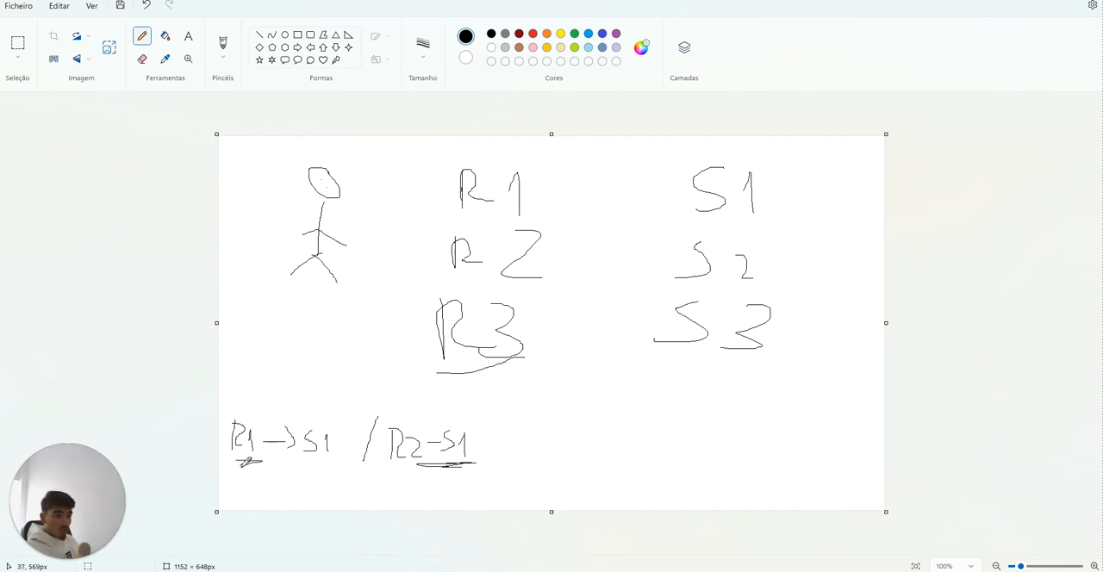
{"action": "left_click_drag", "start_coordinate": [498, 418], "coordinate": [481, 470]}
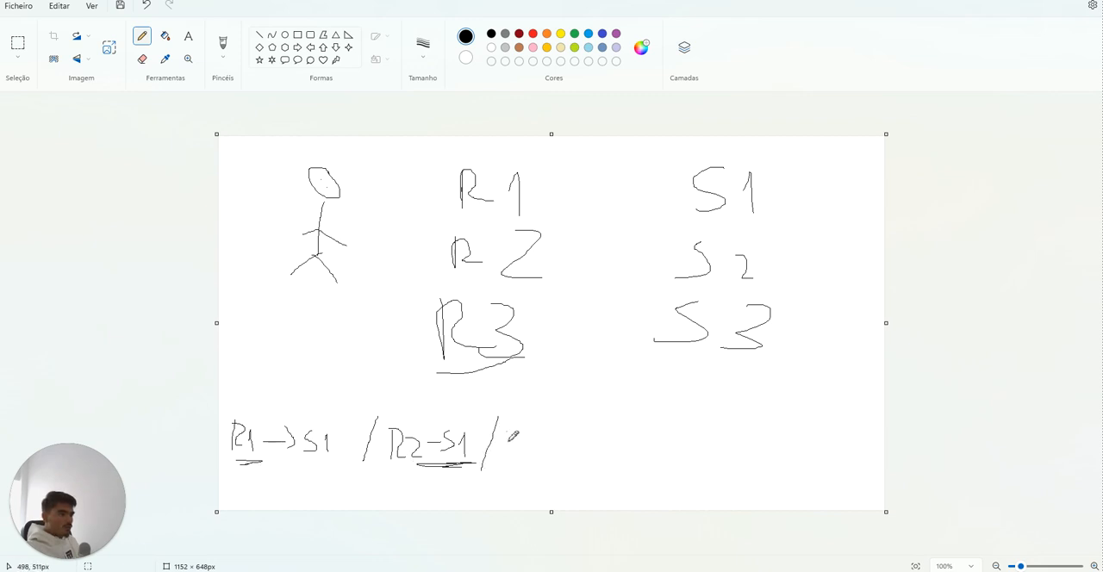
{"action": "mouse_move", "coordinate": [519, 433]}
{"action": "left_mouse_down"}
{"action": "mouse_move", "coordinate": [526, 448]}
{"action": "mouse_move", "coordinate": [558, 445]}
{"action": "left_mouse_up"}
{"action": "mouse_move", "coordinate": [574, 435]}
{"action": "left_mouse_down"}
{"action": "mouse_move", "coordinate": [564, 455]}
{"action": "mouse_move", "coordinate": [583, 459]}
{"action": "left_mouse_up"}
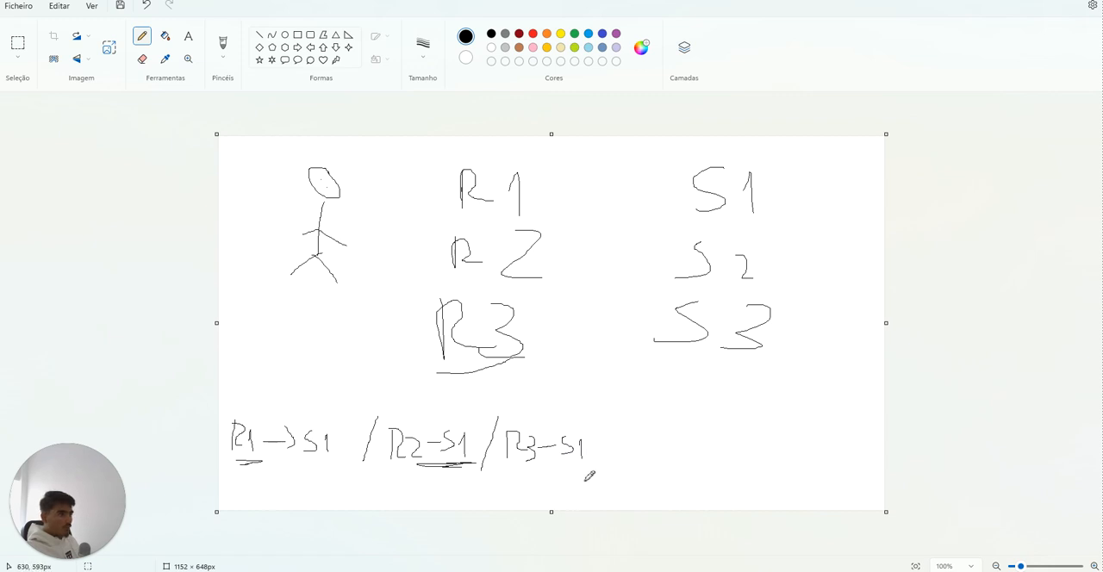
Step: Continue the row with the S2 combinations R1-S2, R2-S2 and R3-S2, separated by vertical strokes
{"action": "left_click_drag", "start_coordinate": [602, 393], "coordinate": [576, 483]}
{"action": "mouse_move", "coordinate": [607, 428]}
{"action": "left_mouse_down"}
{"action": "mouse_move", "coordinate": [608, 448]}
{"action": "mouse_move", "coordinate": [619, 431]}
{"action": "mouse_move", "coordinate": [630, 446]}
{"action": "mouse_move", "coordinate": [683, 450]}
{"action": "mouse_move", "coordinate": [689, 465]}
{"action": "left_mouse_up"}
{"action": "left_click", "coordinate": [678, 438]}
{"action": "mouse_move", "coordinate": [698, 429]}
{"action": "left_mouse_down"}
{"action": "mouse_move", "coordinate": [698, 446]}
{"action": "mouse_move", "coordinate": [754, 450]}
{"action": "left_mouse_up"}
{"action": "mouse_move", "coordinate": [772, 415]}
{"action": "left_mouse_down"}
{"action": "mouse_move", "coordinate": [772, 453]}
{"action": "mouse_move", "coordinate": [796, 441]}
{"action": "mouse_move", "coordinate": [854, 455]}
{"action": "mouse_move", "coordinate": [871, 373]}
{"action": "left_mouse_up"}
Step: Draw a horizontal line under the S2 combinations and handwrite R1-S3, R2-S3 and R3-S3 below it
{"action": "left_click_drag", "start_coordinate": [556, 472], "coordinate": [896, 462]}
{"action": "left_click_drag", "start_coordinate": [587, 480], "coordinate": [587, 508]}
{"action": "mouse_move", "coordinate": [587, 480]}
{"action": "left_mouse_down"}
{"action": "mouse_move", "coordinate": [626, 508]}
{"action": "mouse_move", "coordinate": [728, 503]}
{"action": "left_mouse_up"}
{"action": "mouse_move", "coordinate": [732, 497]}
{"action": "left_mouse_down"}
{"action": "mouse_move", "coordinate": [747, 510]}
{"action": "mouse_move", "coordinate": [770, 494]}
{"action": "mouse_move", "coordinate": [819, 493]}
{"action": "mouse_move", "coordinate": [820, 515]}
{"action": "left_mouse_up"}
{"action": "mouse_move", "coordinate": [835, 507]}
{"action": "left_mouse_down"}
{"action": "mouse_move", "coordinate": [834, 485]}
{"action": "mouse_move", "coordinate": [847, 506]}
{"action": "mouse_move", "coordinate": [877, 500]}
{"action": "mouse_move", "coordinate": [872, 509]}
{"action": "left_mouse_up"}
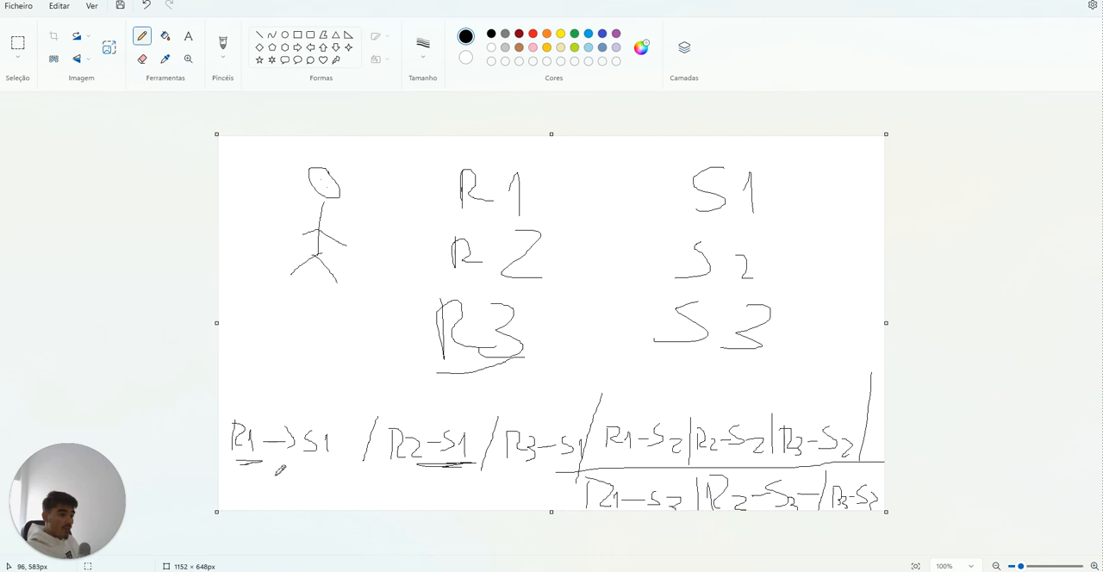
Step: Circle the first S1 in the combinations row in black and the remaining S1 and S2 labels in pink
{"action": "mouse_move", "coordinate": [301, 459]}
{"action": "left_mouse_down"}
{"action": "mouse_move", "coordinate": [339, 419]}
{"action": "mouse_move", "coordinate": [311, 460]}
{"action": "left_mouse_up"}
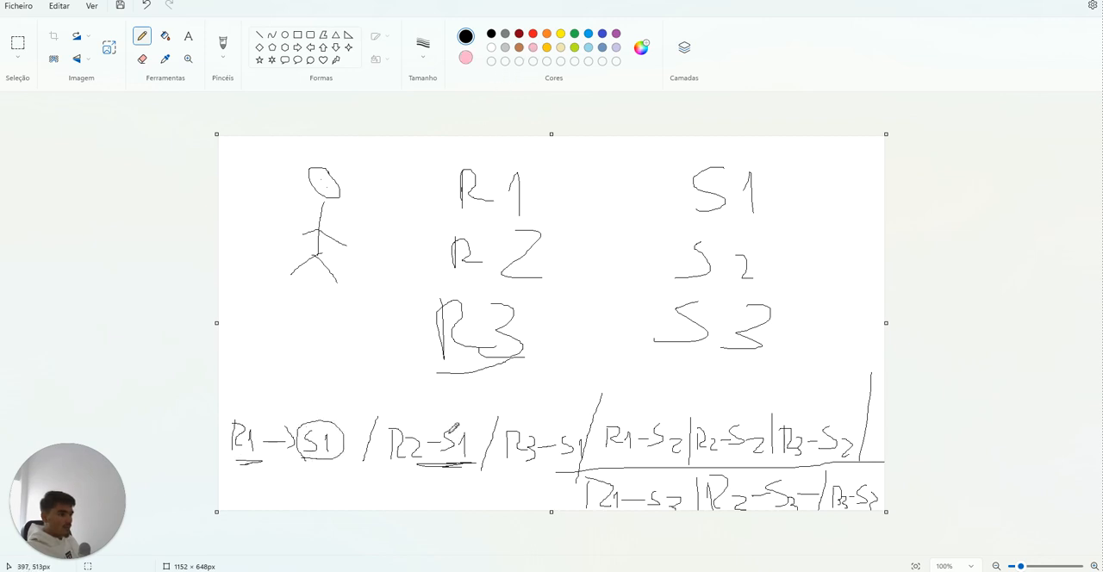
{"action": "left_click", "coordinate": [533, 47]}
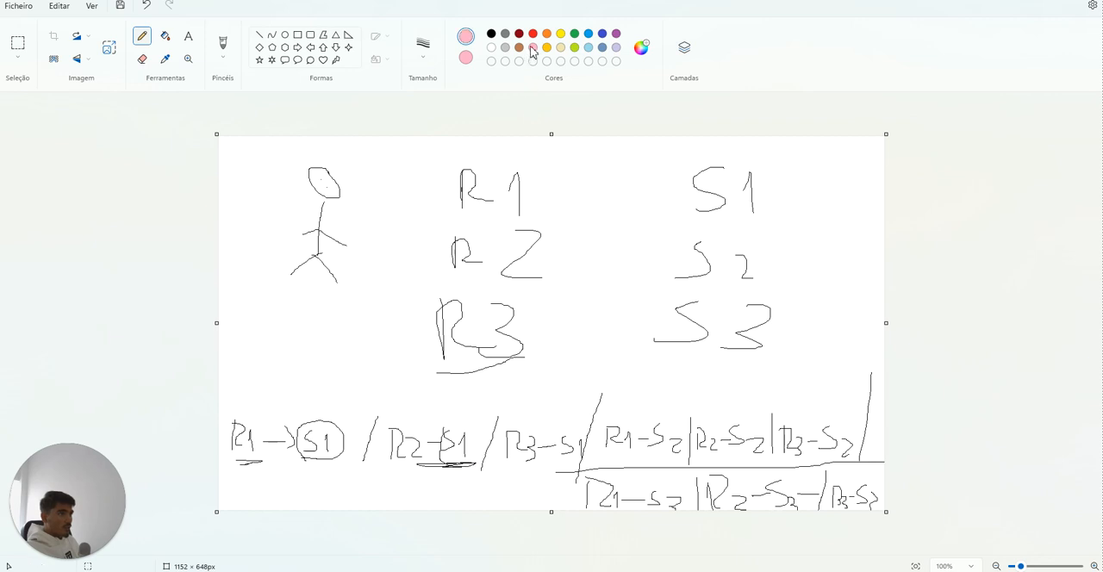
{"action": "mouse_move", "coordinate": [450, 427]}
{"action": "left_mouse_down"}
{"action": "mouse_move", "coordinate": [472, 462]}
{"action": "mouse_move", "coordinate": [447, 426]}
{"action": "left_mouse_up"}
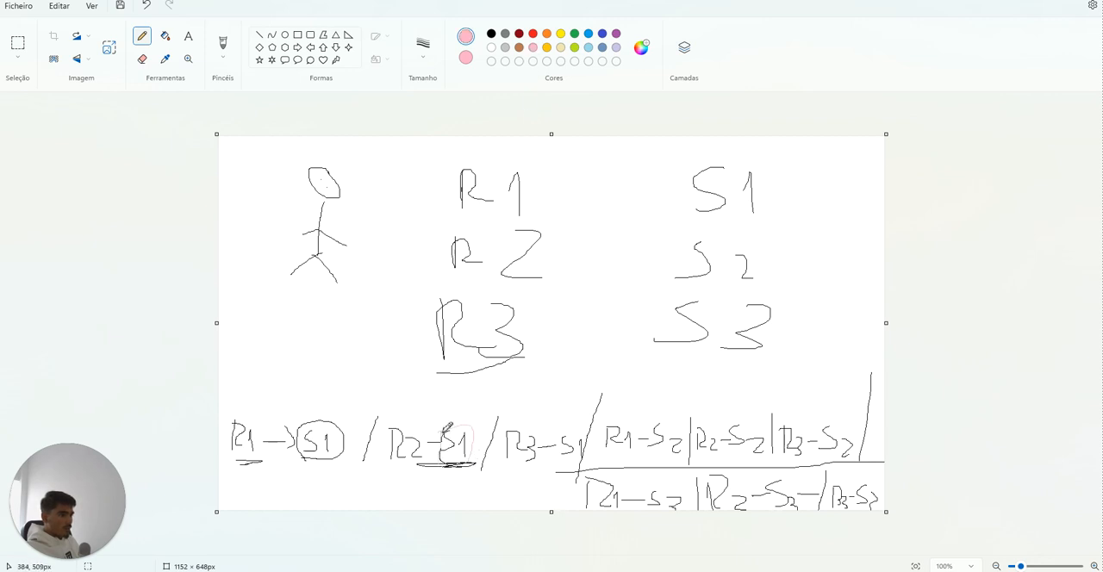
{"action": "mouse_move", "coordinate": [565, 458]}
{"action": "left_mouse_down"}
{"action": "mouse_move", "coordinate": [582, 428]}
{"action": "mouse_move", "coordinate": [565, 461]}
{"action": "left_mouse_up"}
{"action": "mouse_move", "coordinate": [676, 450]}
{"action": "left_mouse_down"}
{"action": "mouse_move", "coordinate": [657, 436]}
{"action": "mouse_move", "coordinate": [683, 459]}
{"action": "mouse_move", "coordinate": [665, 463]}
{"action": "left_mouse_up"}
{"action": "mouse_move", "coordinate": [737, 417]}
{"action": "left_mouse_down"}
{"action": "mouse_move", "coordinate": [761, 457]}
{"action": "mouse_move", "coordinate": [734, 452]}
{"action": "left_mouse_up"}
{"action": "mouse_move", "coordinate": [824, 455]}
{"action": "left_mouse_down"}
{"action": "mouse_move", "coordinate": [825, 428]}
{"action": "mouse_move", "coordinate": [855, 452]}
{"action": "left_mouse_up"}
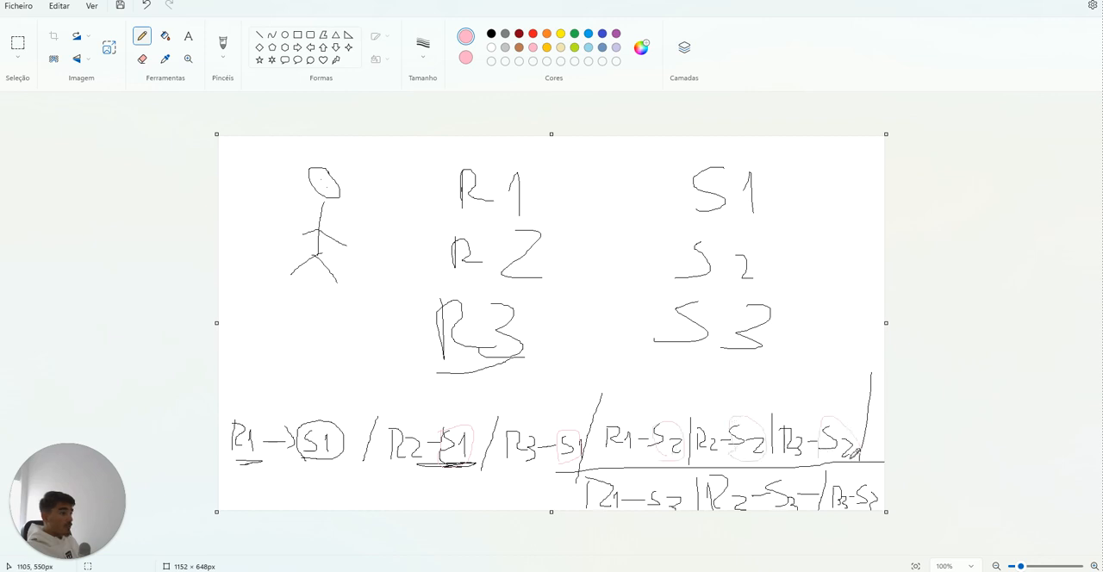
Step: Switch to the Stack AI workflow in the browser and examine its in-0 Input node and the connected nodes
{"action": "mouse_move", "coordinate": [582, 571]}
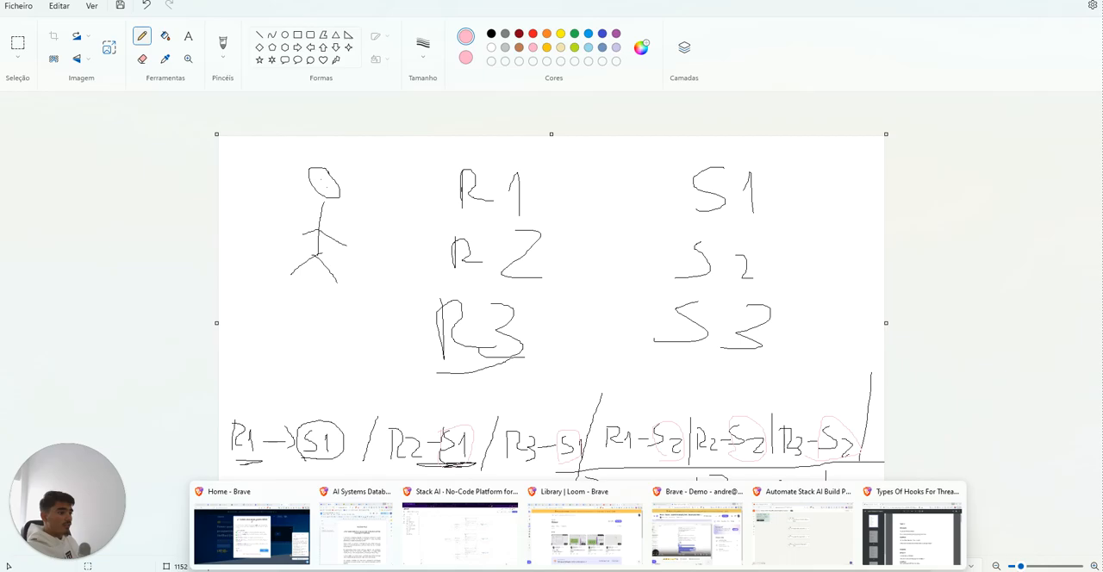
{"action": "left_click", "coordinate": [460, 551]}
{"action": "scroll", "coordinate": [433, 343], "scroll_direction": "up", "scroll_amount": 3}
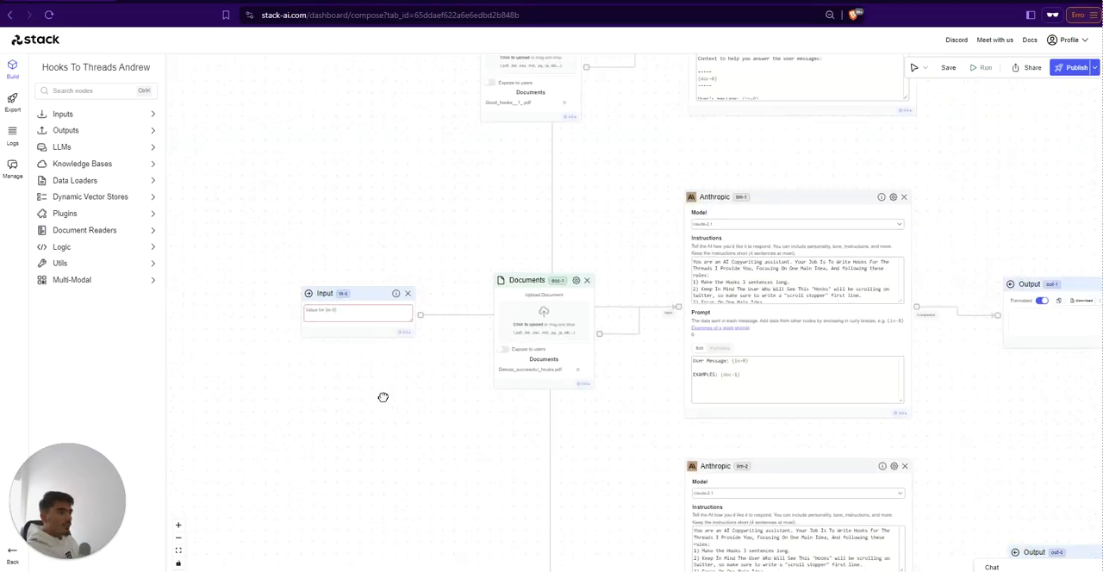
{"action": "scroll", "coordinate": [503, 367], "scroll_direction": "down", "scroll_amount": 5}
{"action": "scroll", "coordinate": [480, 345], "scroll_direction": "up", "scroll_amount": 4}
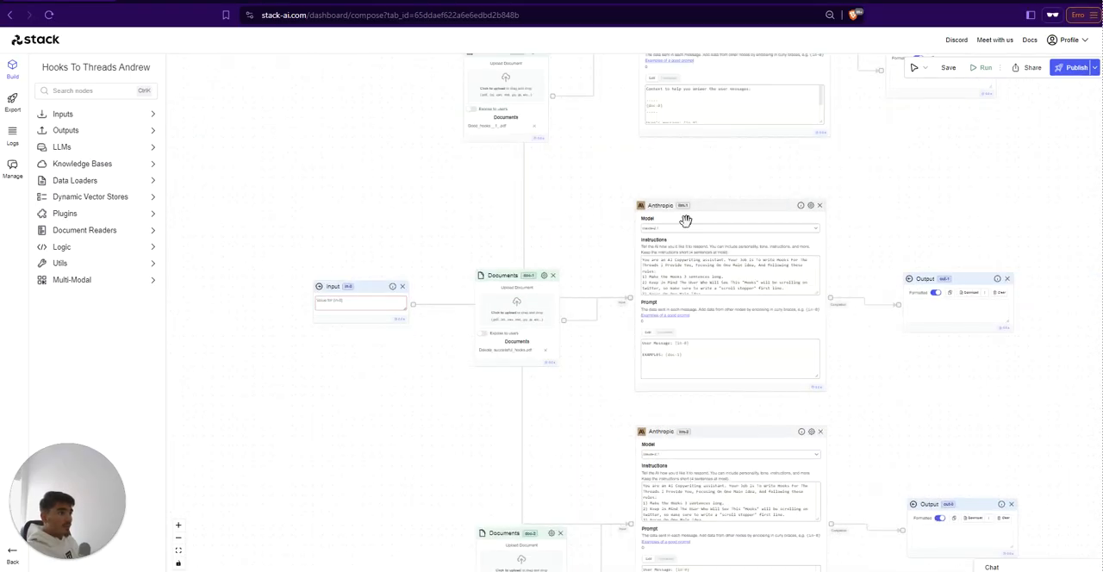
{"action": "scroll", "coordinate": [431, 466], "scroll_direction": "up", "scroll_amount": 5}
{"action": "scroll", "coordinate": [414, 472], "scroll_direction": "down", "scroll_amount": 4}
{"action": "scroll", "coordinate": [379, 444], "scroll_direction": "up", "scroll_amount": 5}
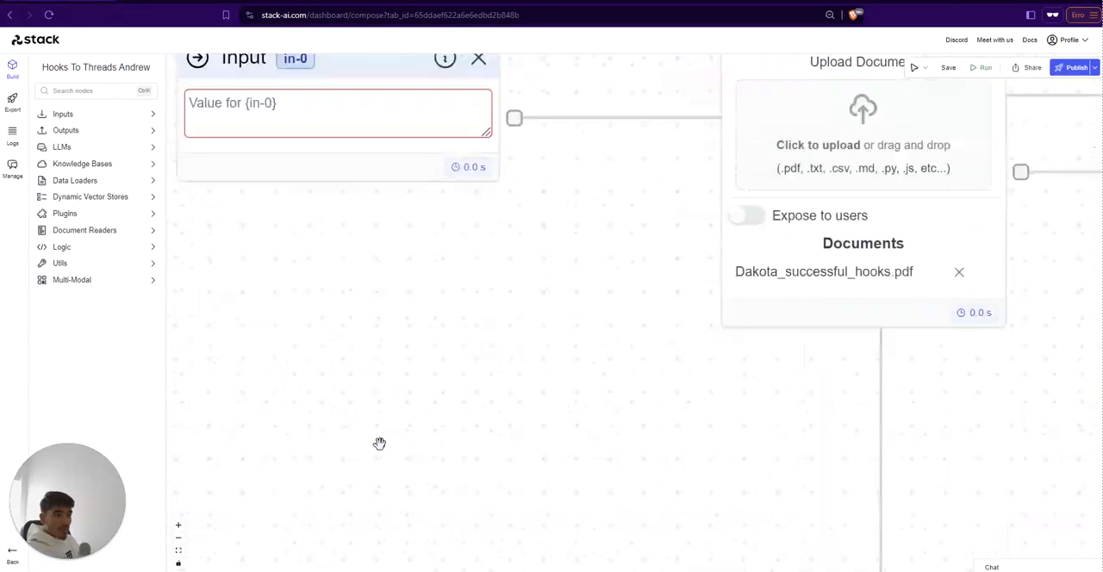
{"action": "scroll", "coordinate": [379, 444], "scroll_direction": "down", "scroll_amount": 3}
{"action": "scroll", "coordinate": [416, 468], "scroll_direction": "up", "scroll_amount": 1}
{"action": "left_click", "coordinate": [369, 279]}
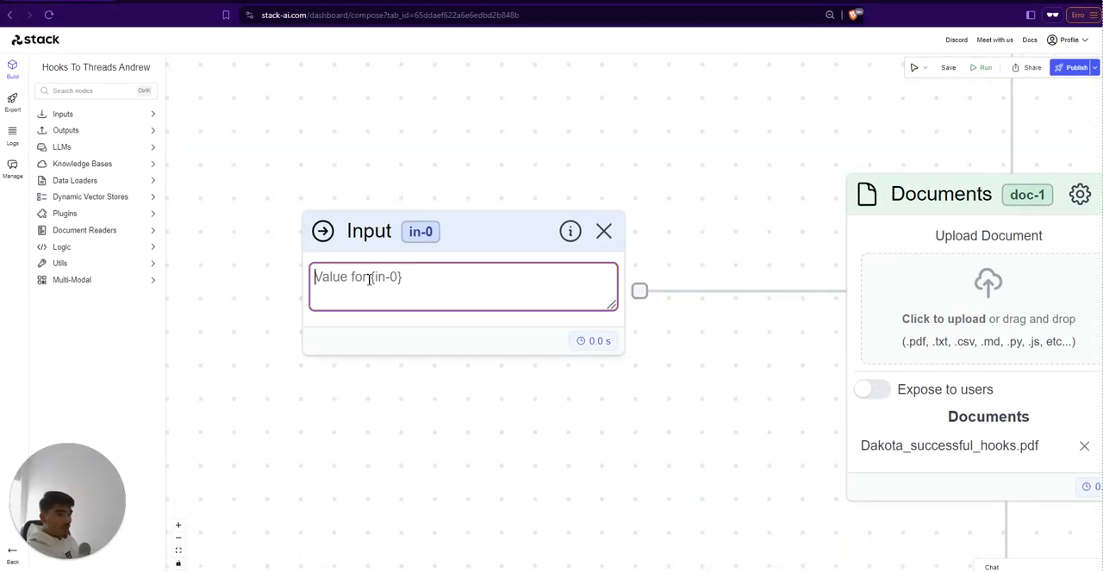
{"action": "scroll", "coordinate": [370, 402], "scroll_direction": "down", "scroll_amount": 4}
{"action": "scroll", "coordinate": [327, 353], "scroll_direction": "right", "scroll_amount": 1}
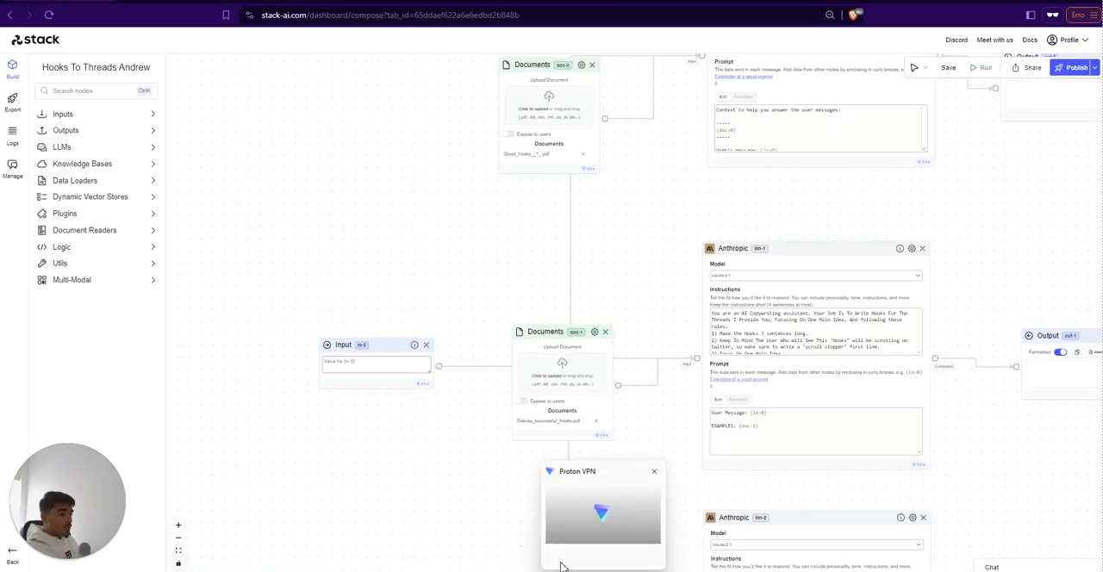
Step: View the exported assistant forms and highlight the existing test prompt in the Hooks form's in-0 field
{"action": "scroll", "coordinate": [411, 468], "scroll_direction": "down", "scroll_amount": 4}
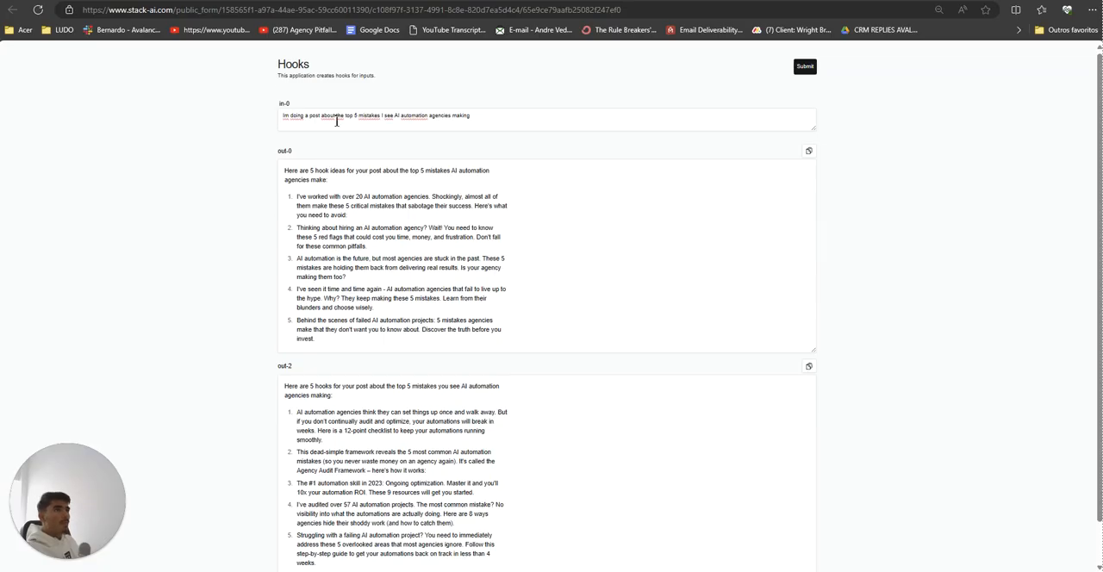
{"action": "triple_click", "coordinate": [344, 121]}
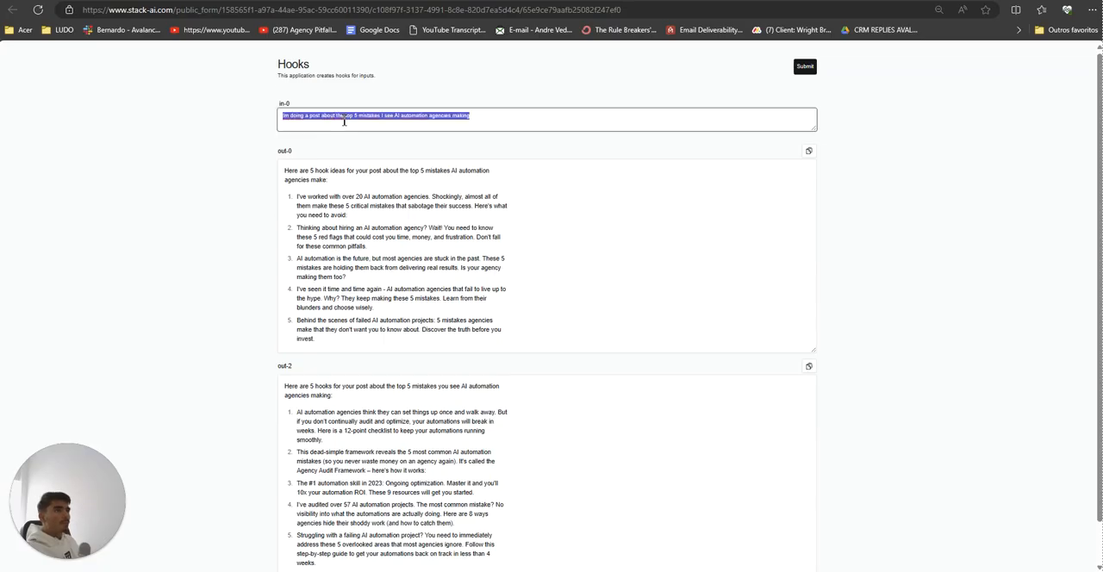
{"action": "left_click", "coordinate": [505, 115]}
{"action": "left_click_drag", "start_coordinate": [505, 116], "coordinate": [410, 119]}
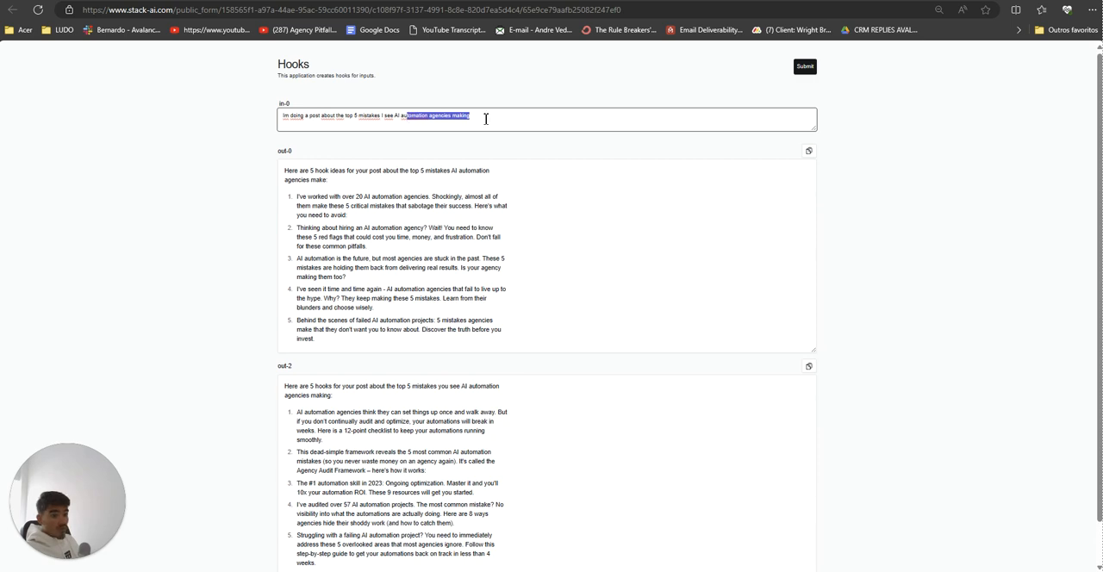
{"action": "left_click_drag", "start_coordinate": [477, 116], "coordinate": [281, 129]}
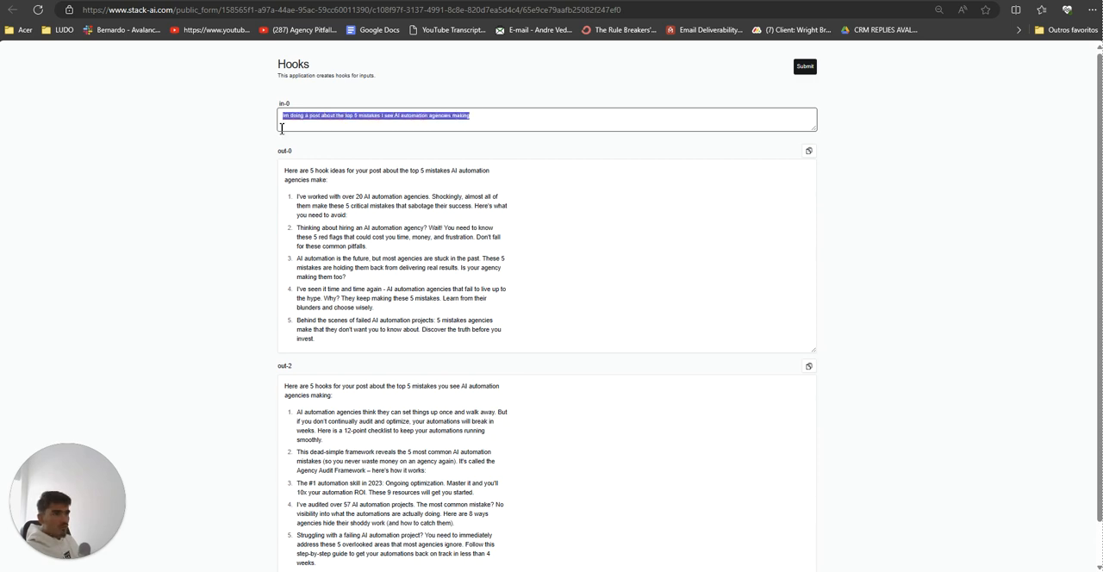
{"action": "left_click", "coordinate": [286, 122]}
Step: Switch to Notepad and write "Im doing a post about the top 5 tools to automate your biz" in a new tab
{"action": "left_click", "coordinate": [708, 570]}
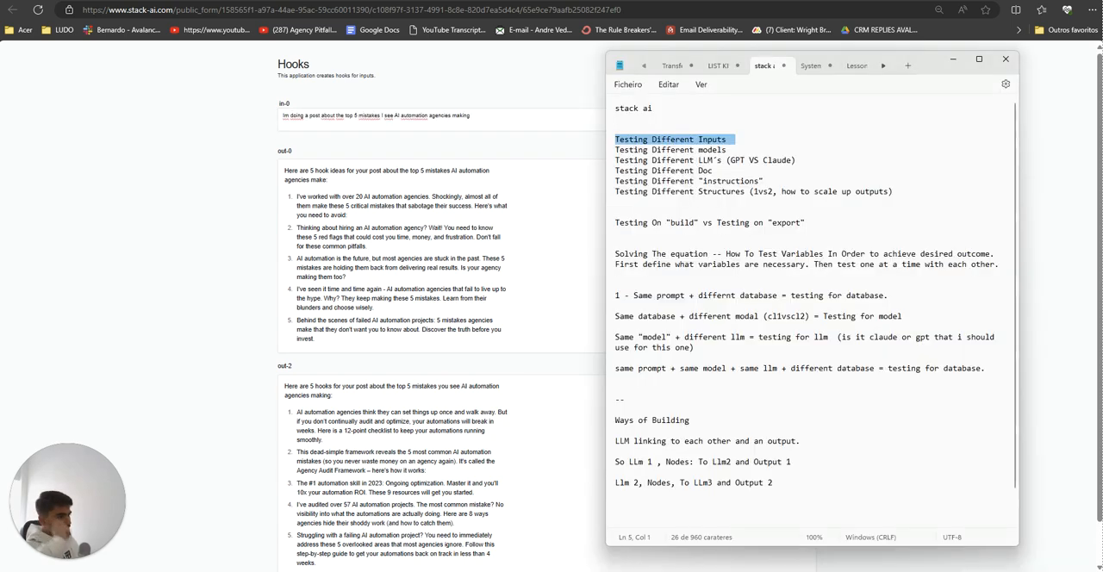
{"action": "left_click", "coordinate": [908, 66]}
{"action": "type", "text": "I"}
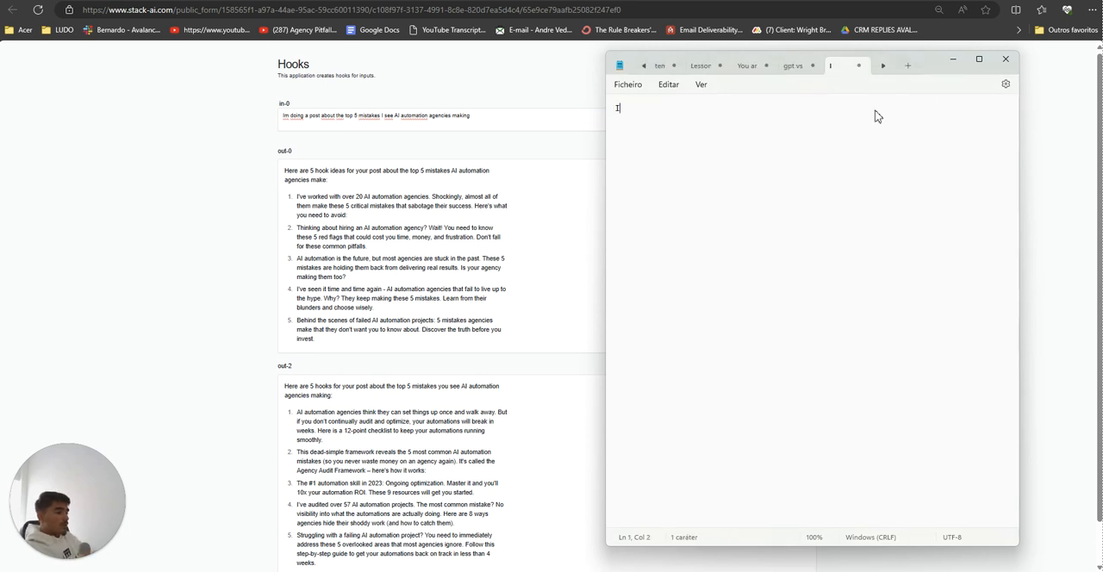
{"action": "type", "text": "m doing a post about "}
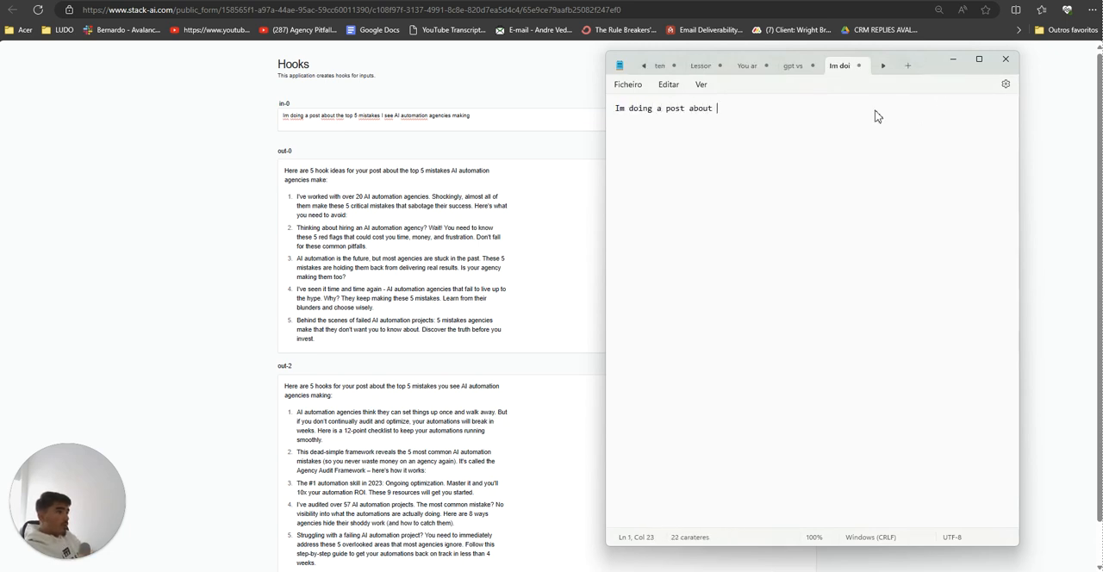
{"action": "type", "text": "the top 5"}
{"action": "type", "text": "tools to automate"}
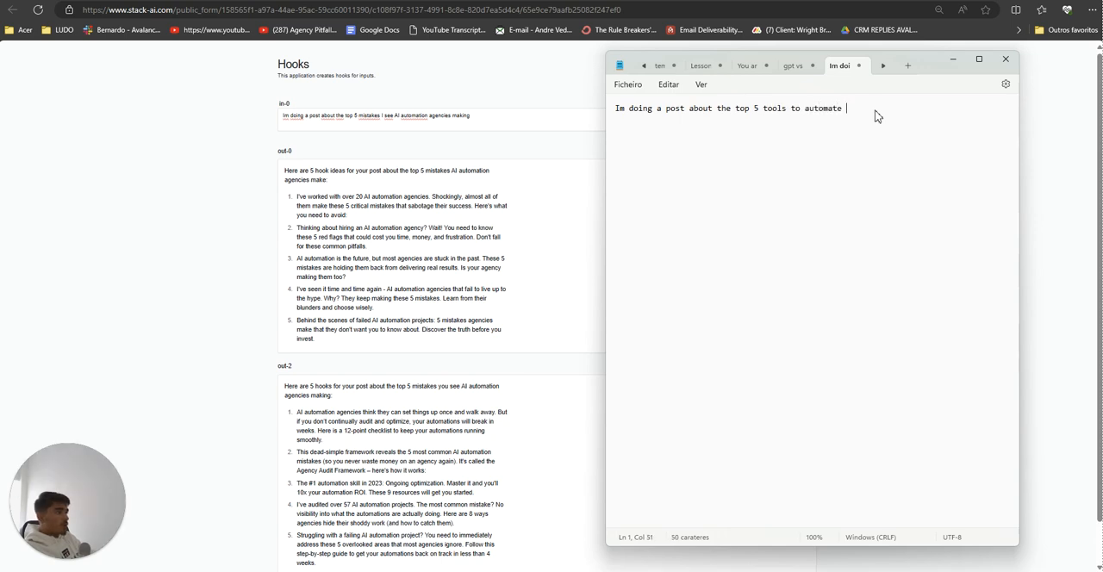
{"action": "type", "text": "biz"}
Step: Add a second test prompt below the first, reading "im doing a post on why you need to create content for your biz"
{"action": "key", "text": "Return"}
{"action": "key", "text": "Return"}
{"action": "key", "text": "Return"}
{"action": "key", "text": "Return"}
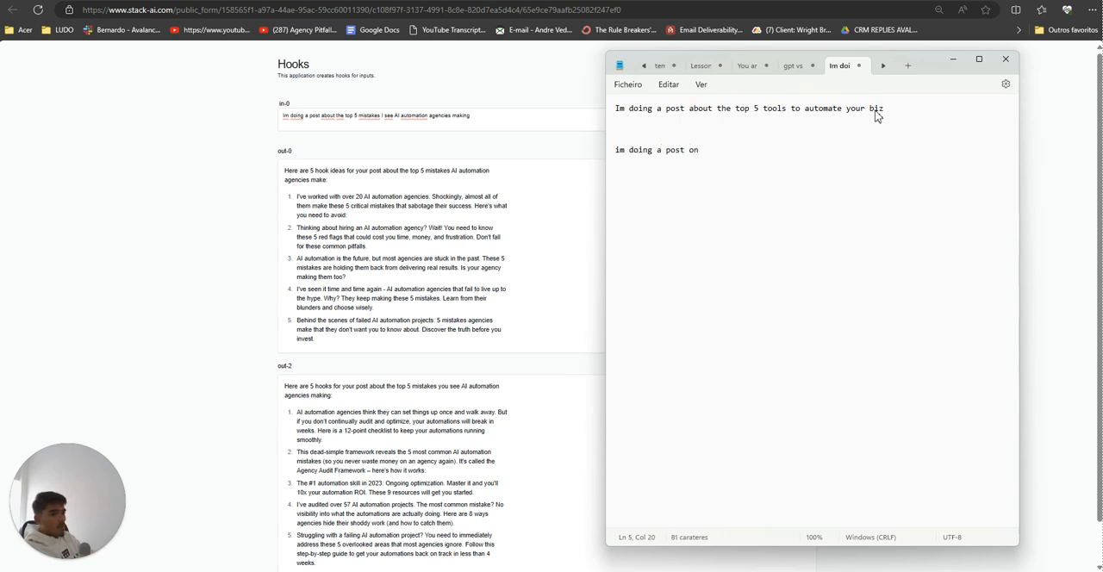
{"action": "type", "text": "im doing a post on why you need to"}
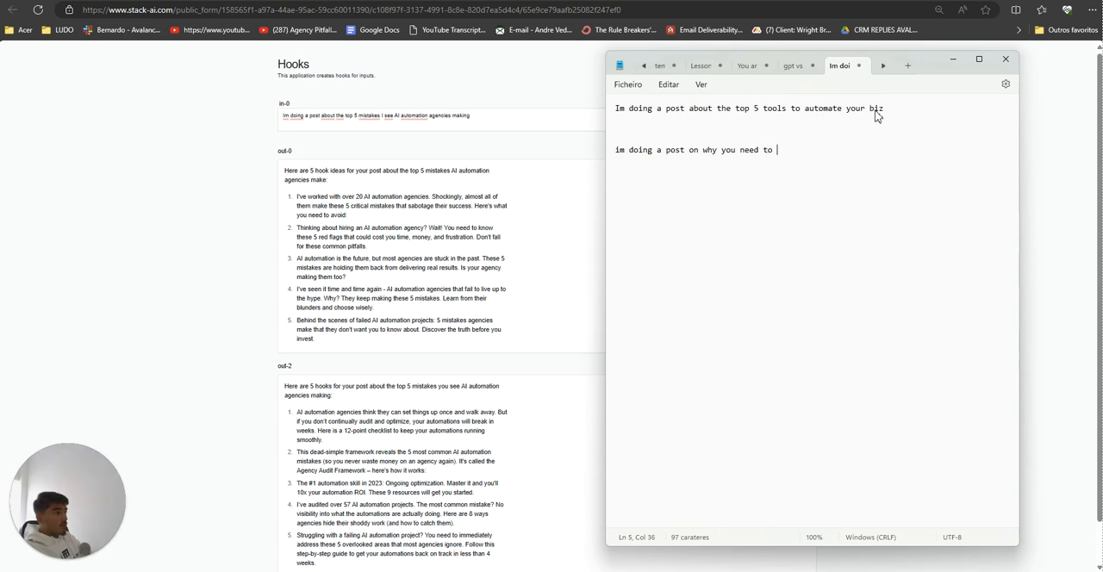
{"action": "type", "text": " create "}
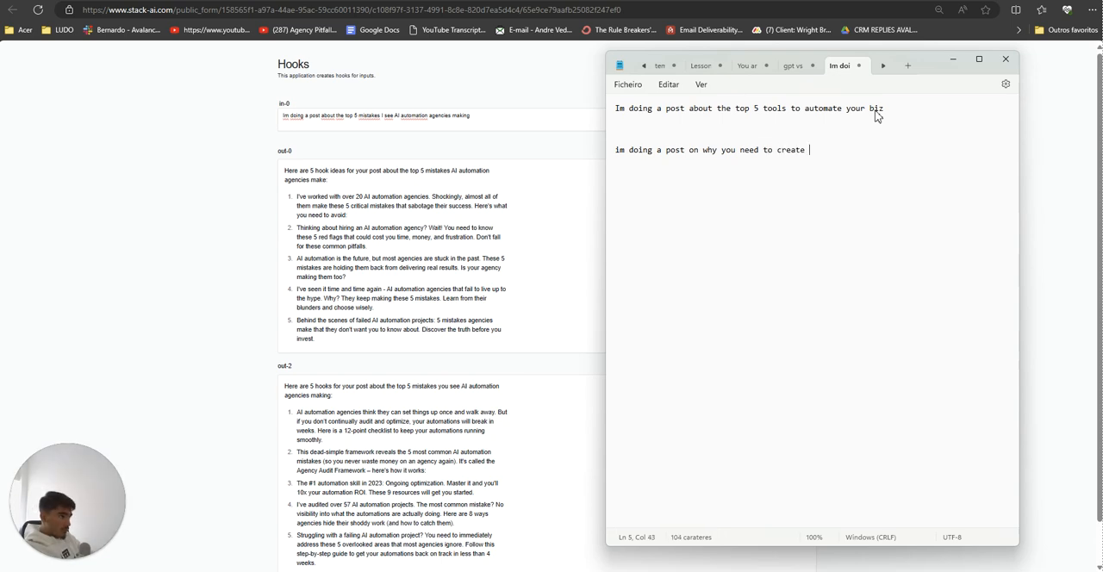
{"action": "type", "text": "content for your biz   "}
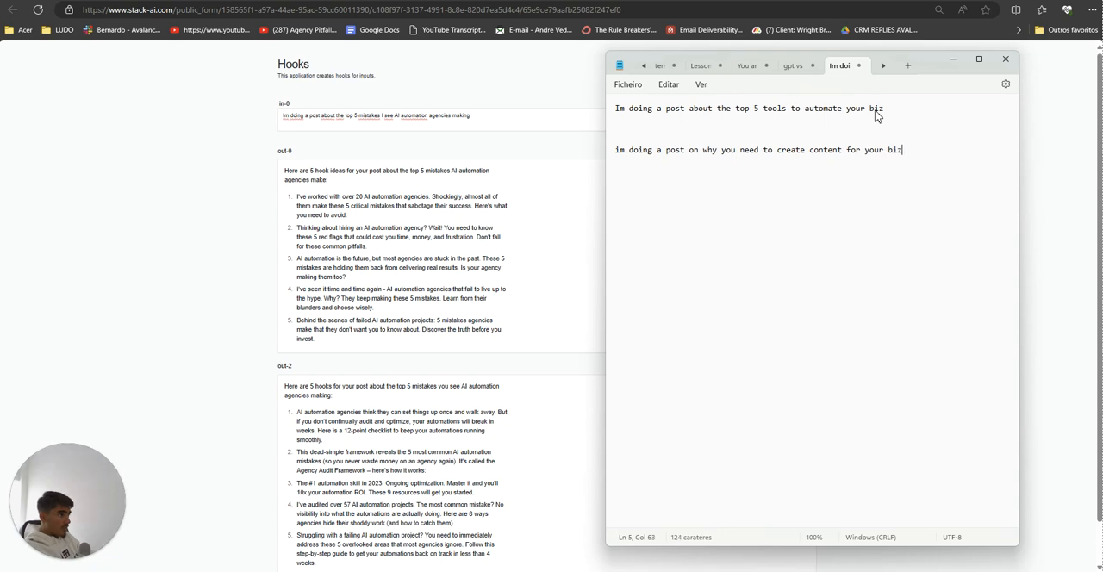
{"action": "type", "text": "im doing a post on why you nee"}
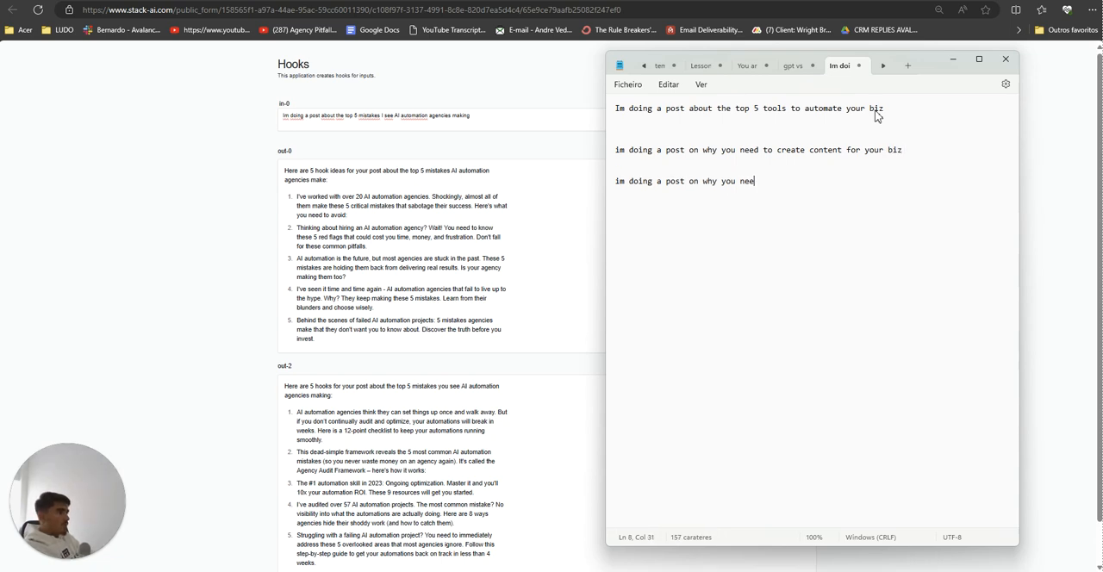
{"action": "type", "text": "d to implement AI"}
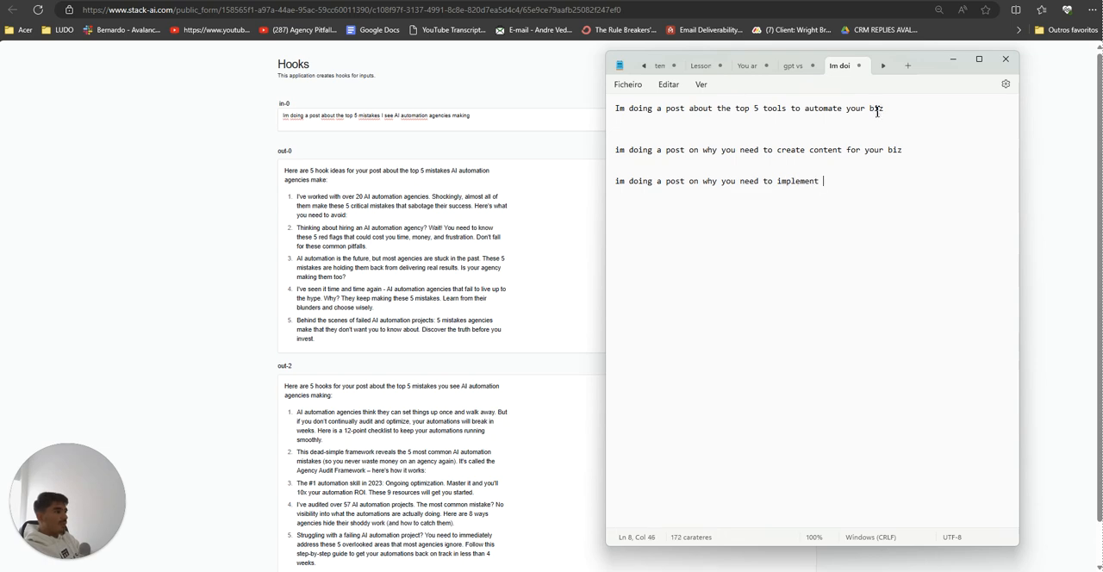
Step: Add a third test prompt reading "im doing a post on why you need to implement AI" and copy it
{"action": "left_click", "coordinate": [801, 181]}
{"action": "triple_click", "coordinate": [801, 181]}
{"action": "key", "text": "ctrl+c"}
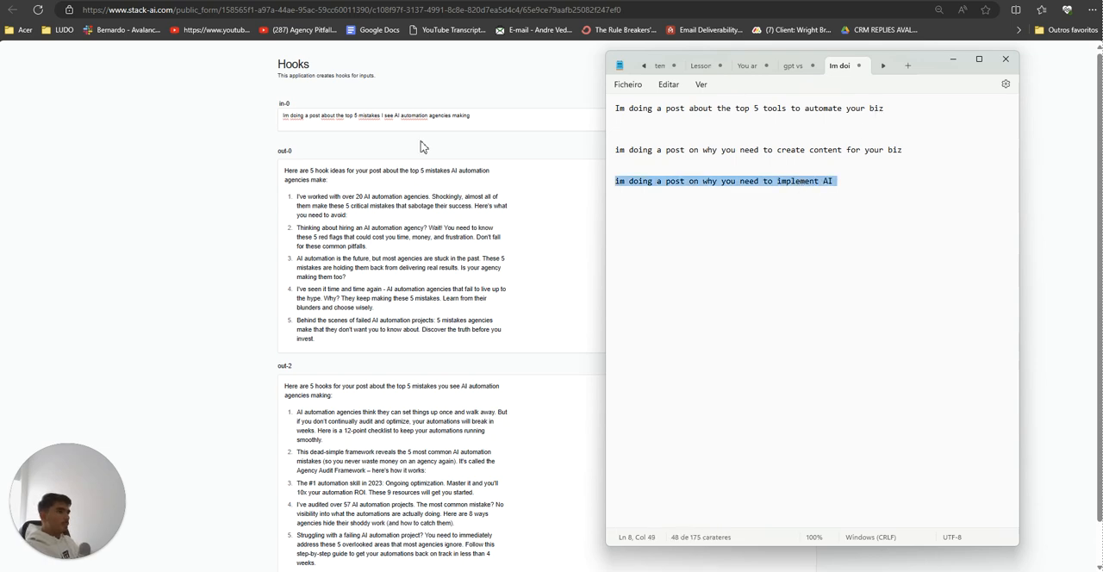
Step: Try to run the copied prompt about implementing AI through the Hooks form's in-0 field
{"action": "triple_click", "coordinate": [419, 117]}
{"action": "key", "text": "ctrl+v"}
{"action": "left_click", "coordinate": [804, 67]}
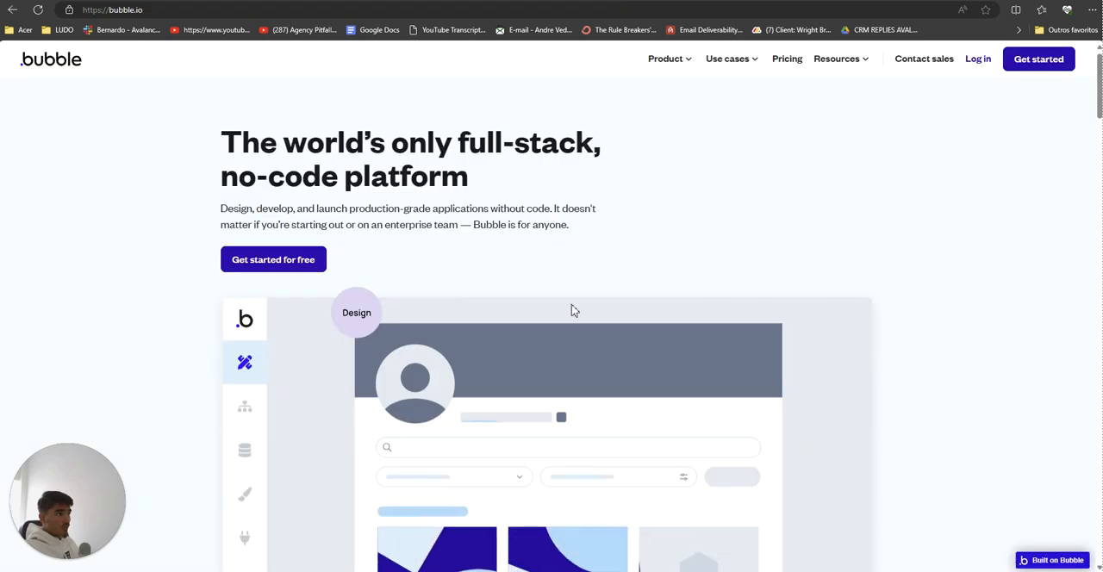
{"action": "scroll", "coordinate": [573, 310], "scroll_direction": "down", "scroll_amount": 8}
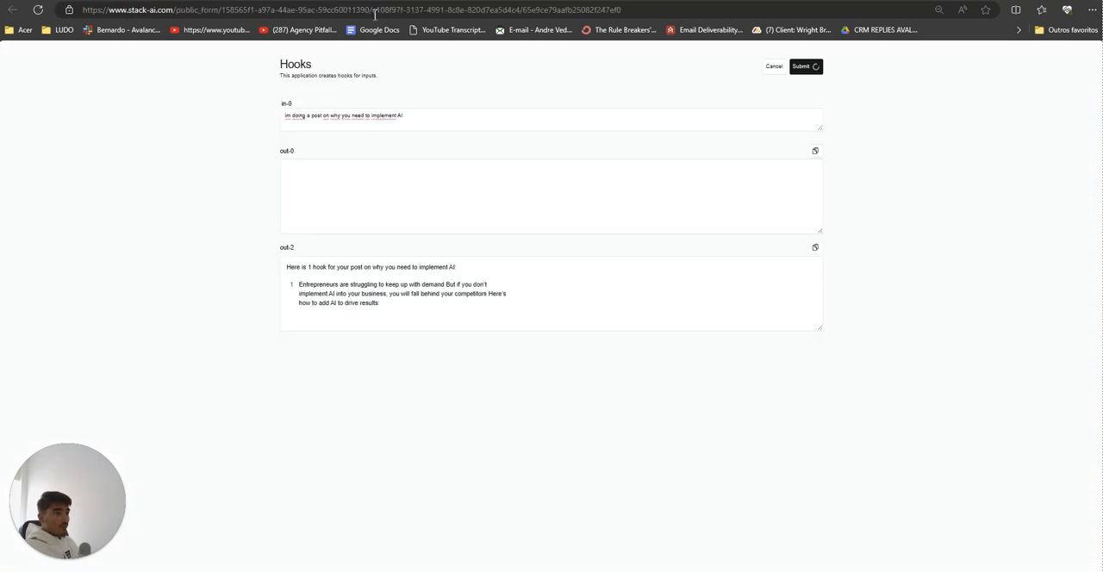
{"action": "left_click", "coordinate": [818, 73]}
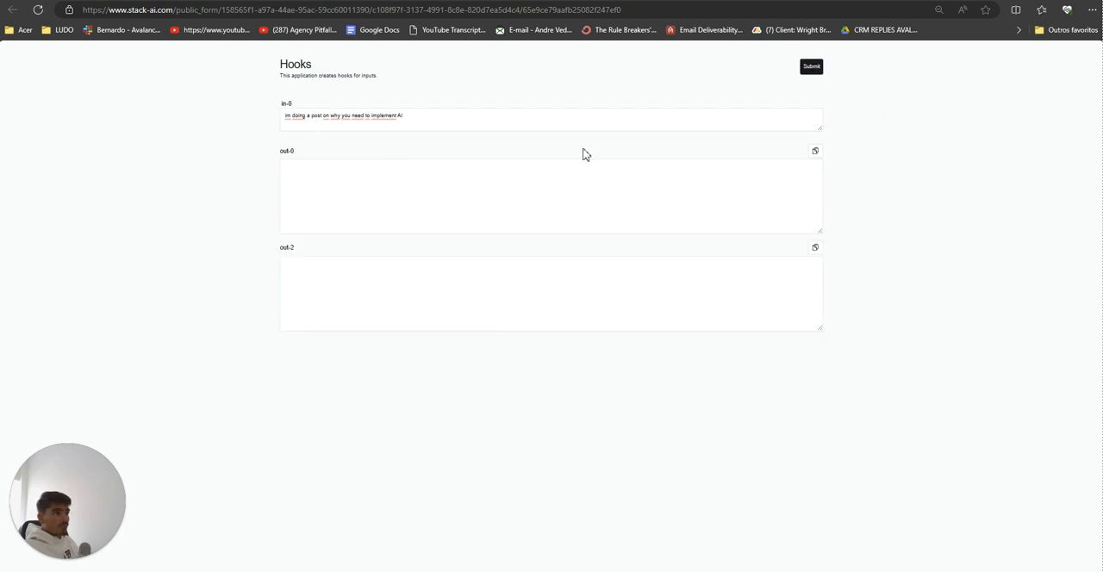
{"action": "left_click", "coordinate": [818, 65]}
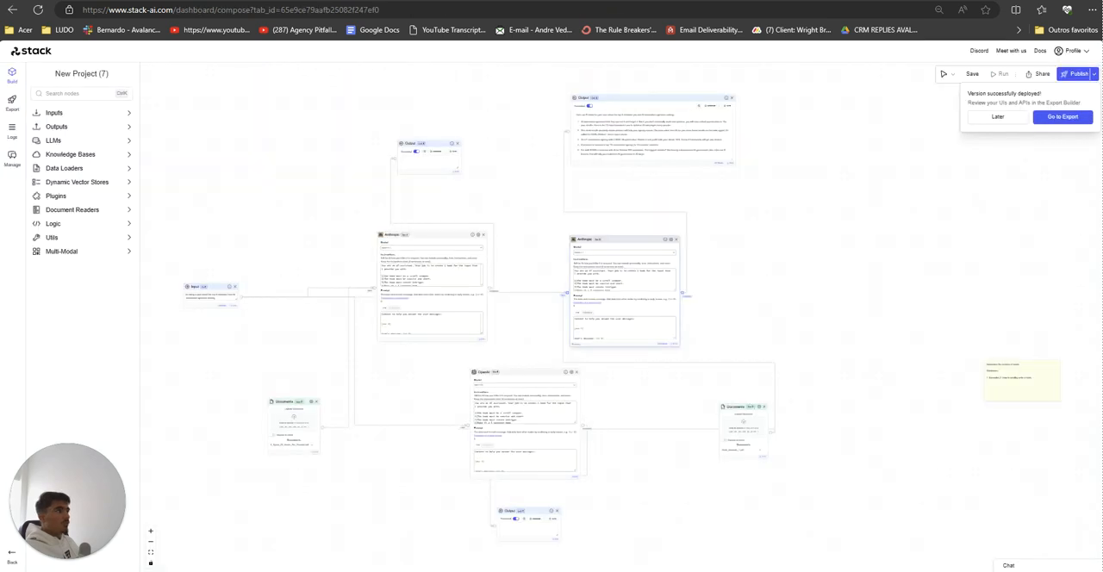
Step: Open the deployed project's Form export settings and include out-5 and out-7 among the form's outputs
{"action": "left_click", "coordinate": [1063, 121]}
{"action": "left_click", "coordinate": [78, 116]}
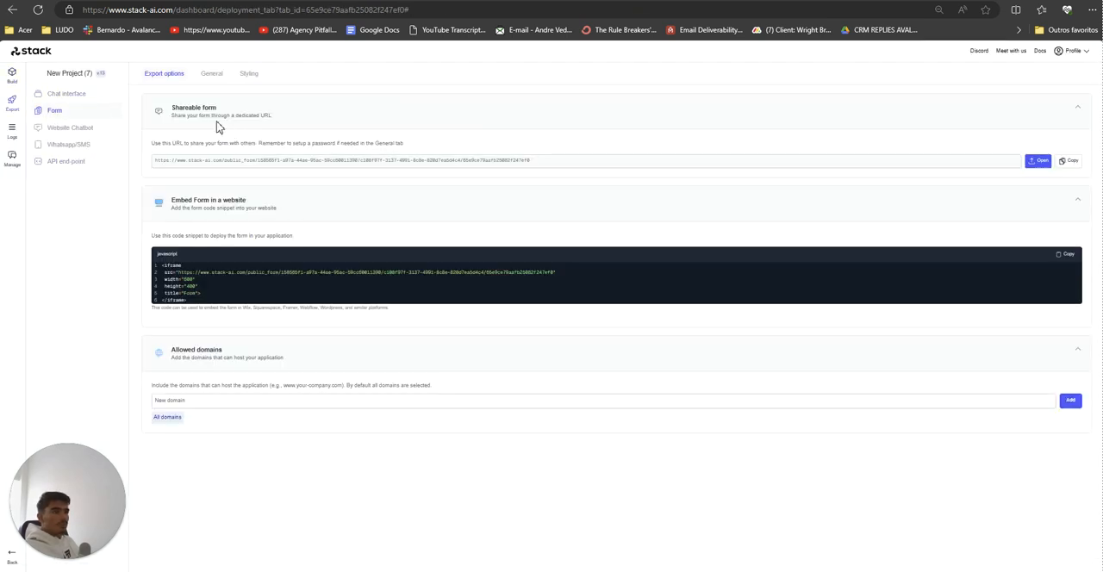
{"action": "left_click", "coordinate": [210, 77]}
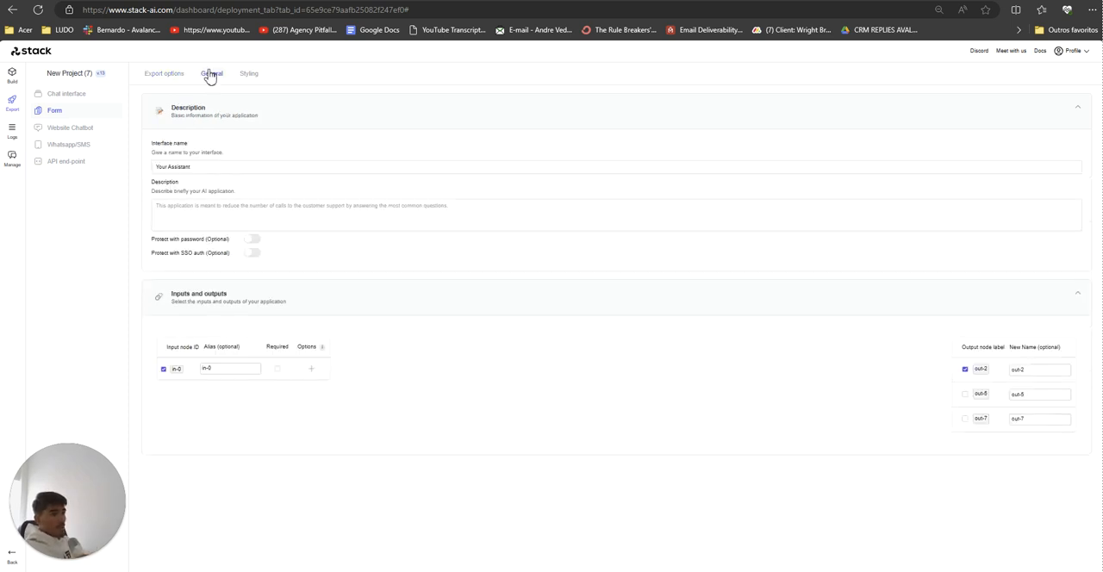
{"action": "left_click", "coordinate": [965, 394]}
{"action": "left_click", "coordinate": [966, 419]}
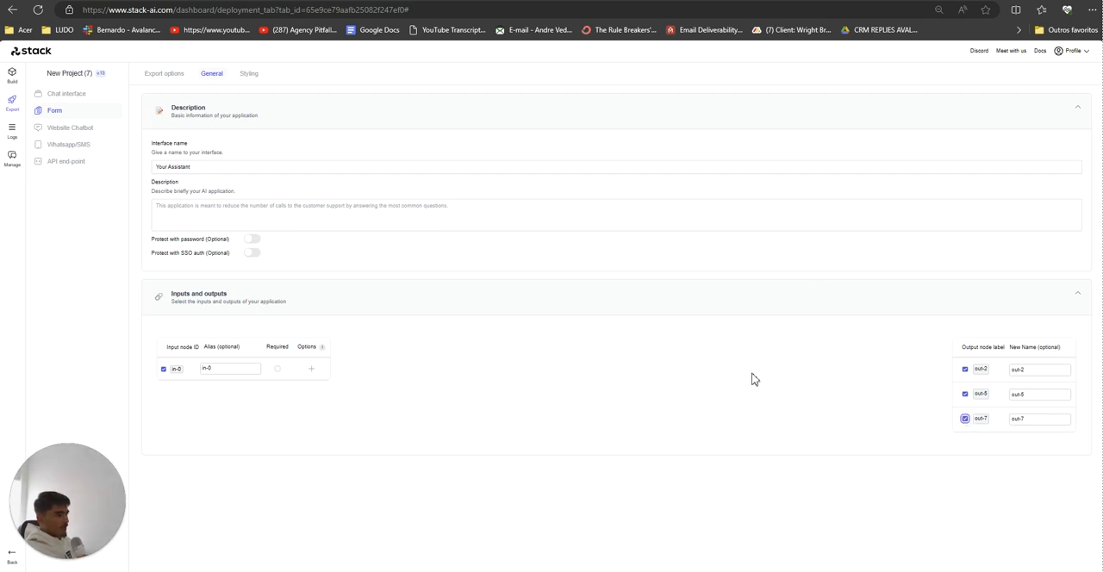
Step: Open the shareable form and paste the prompt "im doing a post on why you need to implement AI" into in-0
{"action": "left_click", "coordinate": [166, 75]}
{"action": "left_click", "coordinate": [1039, 164]}
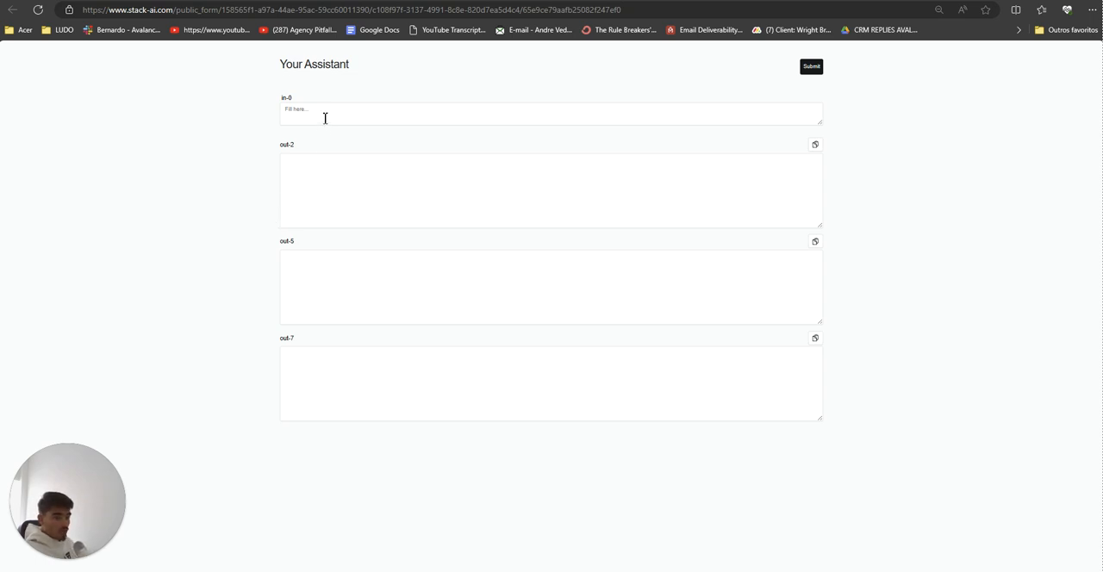
{"action": "right_click", "coordinate": [322, 115]}
{"action": "left_click", "coordinate": [354, 226]}
Step: Return to the project's workflow canvas and view the nodes behind the form's outputs
{"action": "left_click", "coordinate": [155, 0]}
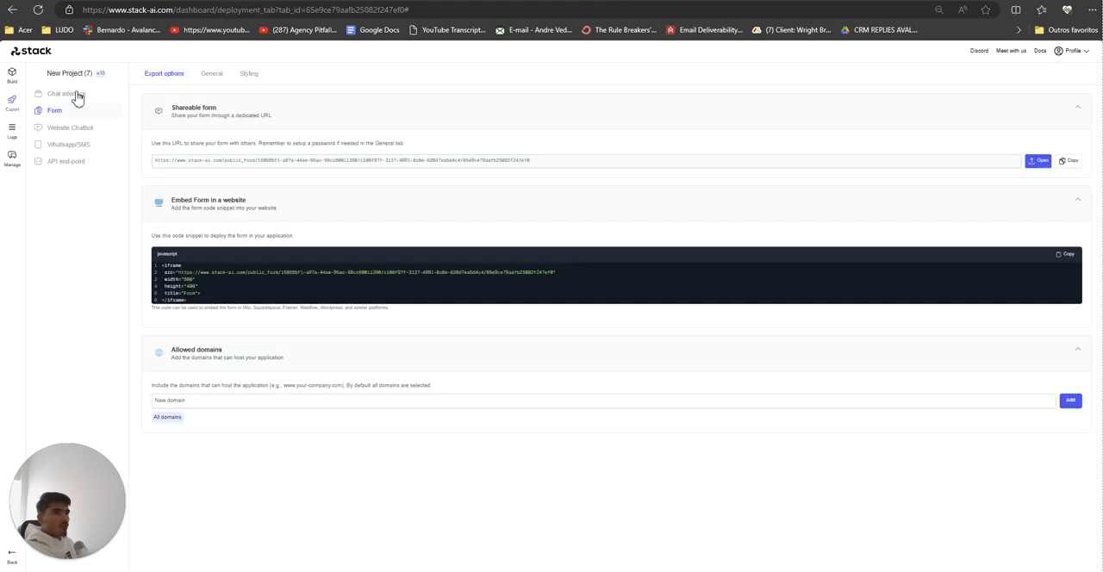
{"action": "left_click", "coordinate": [12, 76]}
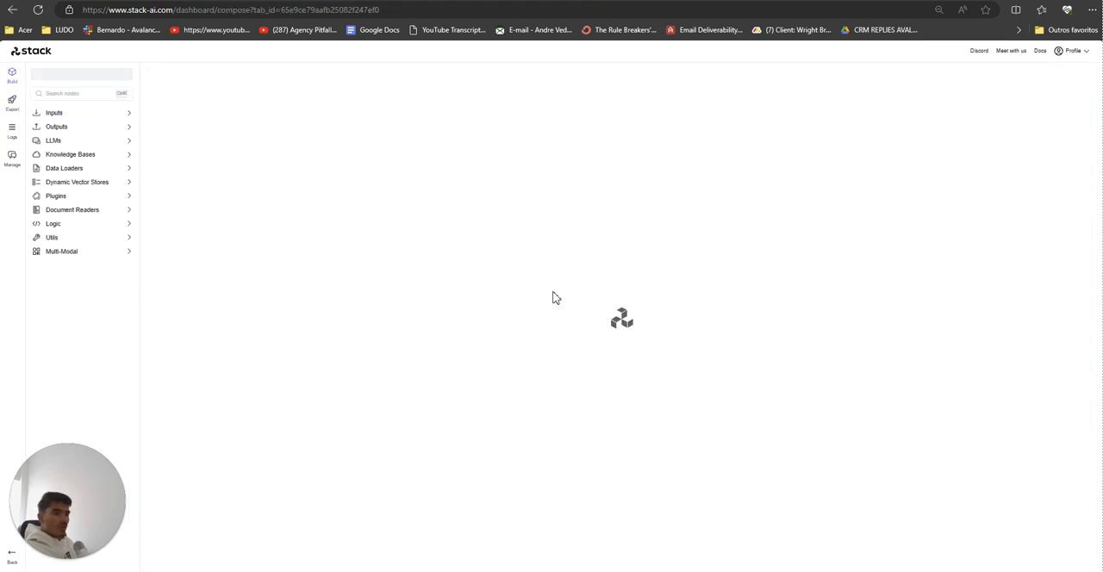
{"action": "left_click_drag", "start_coordinate": [691, 406], "coordinate": [716, 406]}
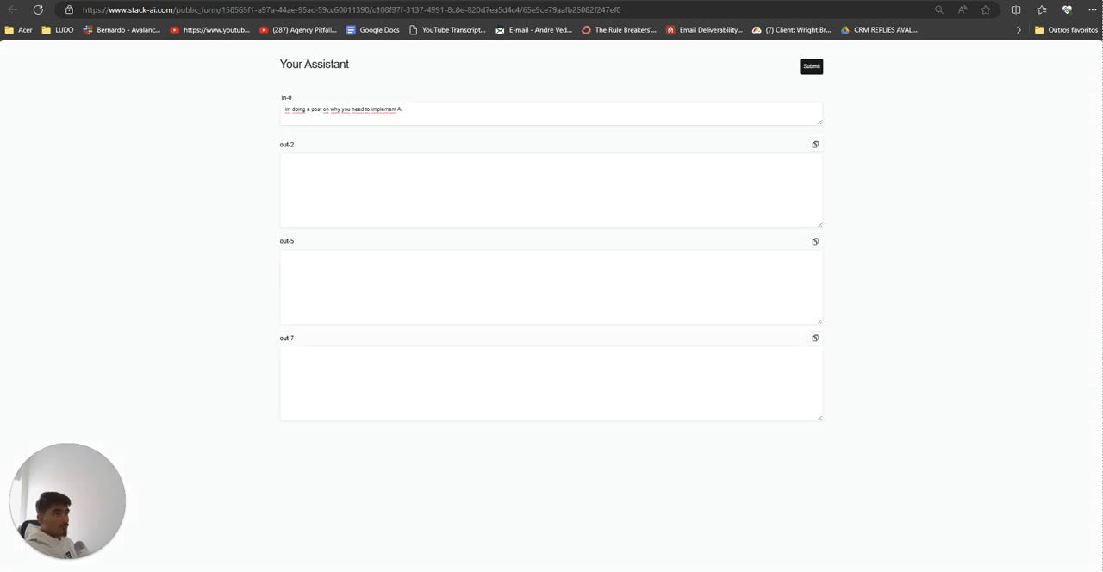
Step: Highlight the in-0 prompt and the out-2, out-5 and out-7 outputs on the form, and submit it
{"action": "left_click_drag", "start_coordinate": [268, 78], "coordinate": [591, 335]}
{"action": "left_click", "coordinate": [695, 426]}
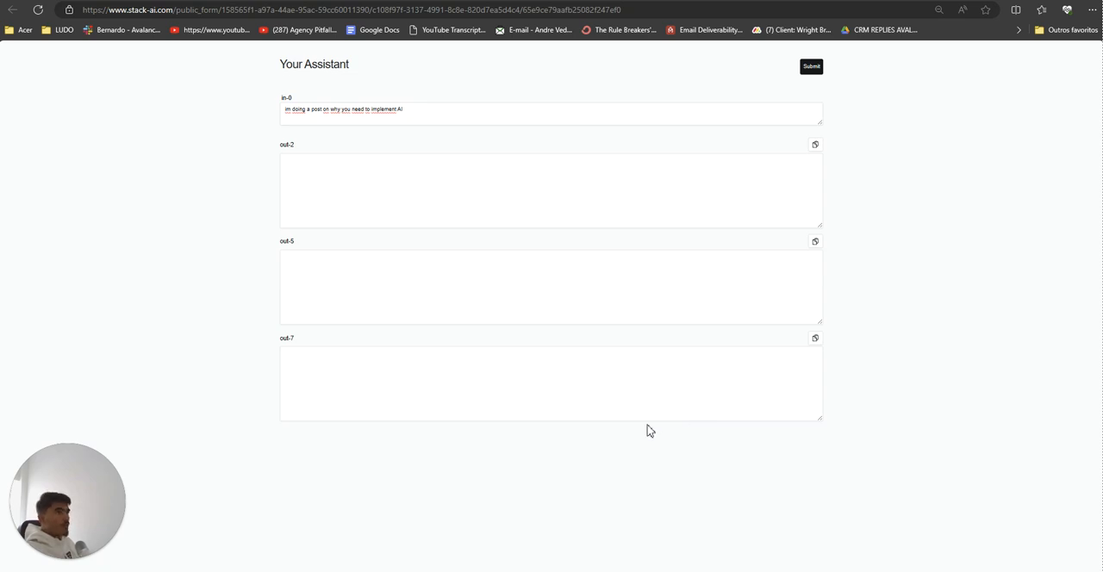
{"action": "left_click_drag", "start_coordinate": [292, 111], "coordinate": [368, 109]}
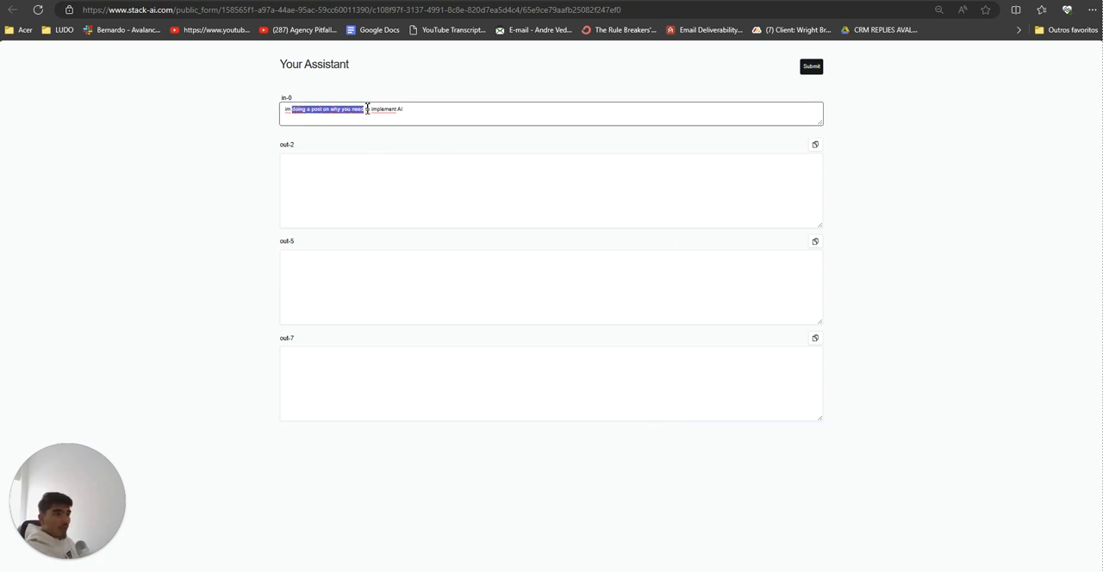
{"action": "left_click", "coordinate": [368, 109]}
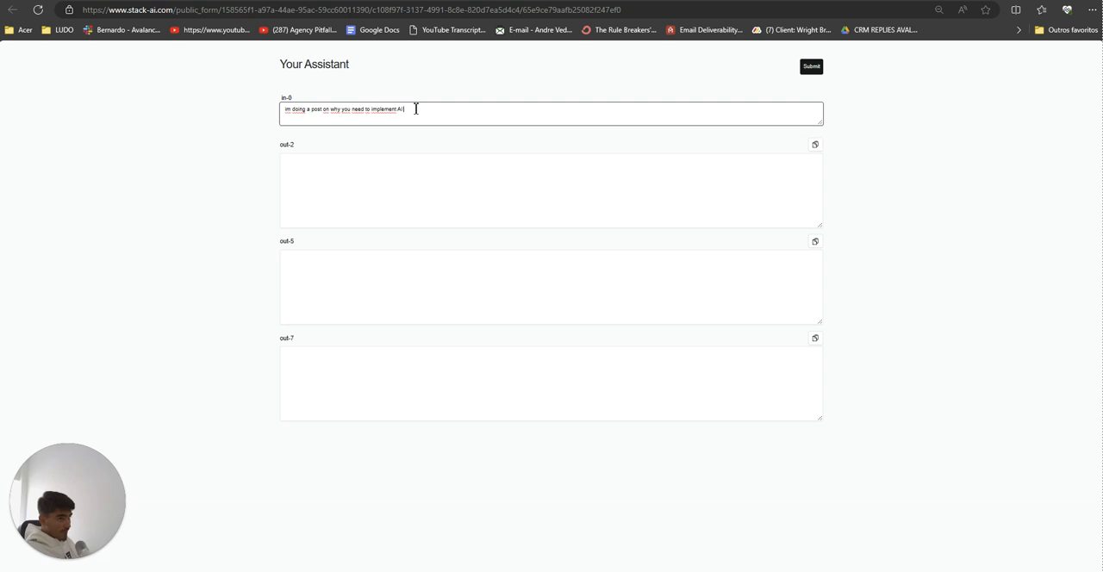
{"action": "left_click_drag", "start_coordinate": [282, 146], "coordinate": [593, 405]}
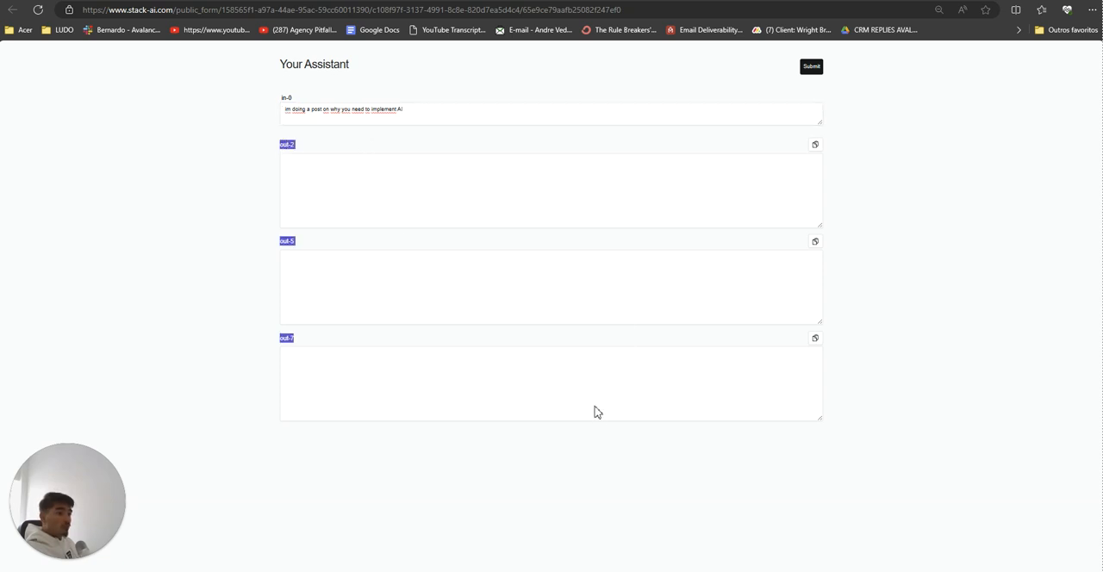
{"action": "left_click", "coordinate": [595, 407]}
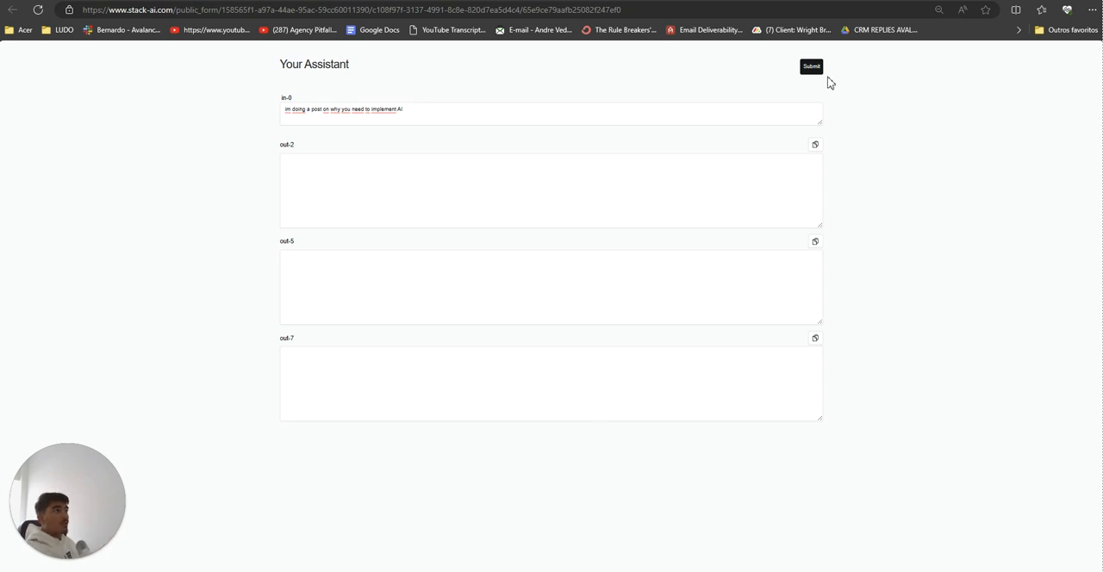
{"action": "left_click", "coordinate": [813, 68]}
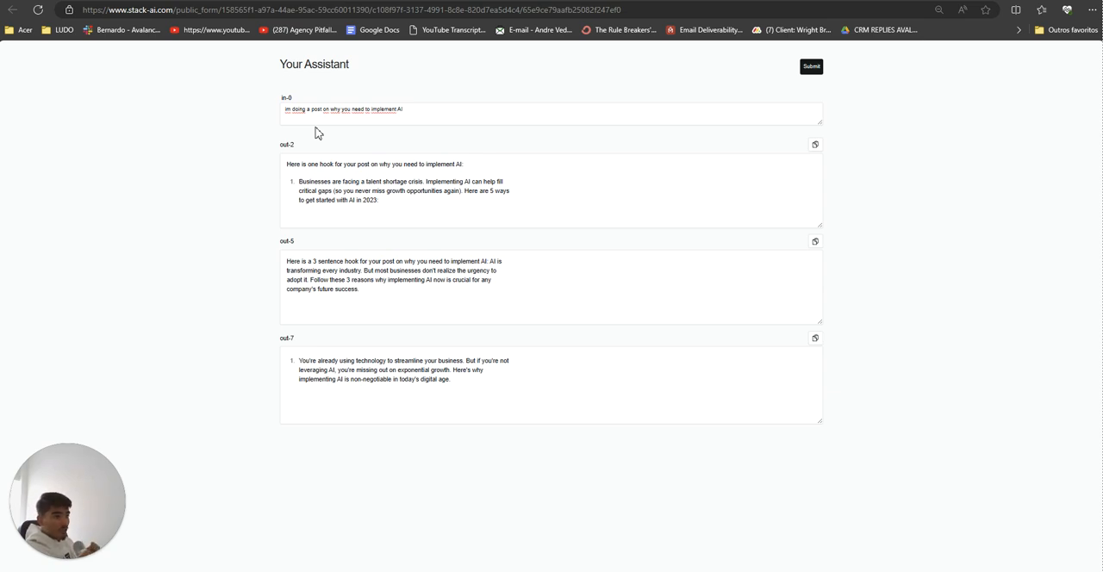
Step: Replace the in-0 text with Notepad's prompt "im doing a post on why you need to create content for your biz" and submit the form
{"action": "left_click", "coordinate": [183, 1]}
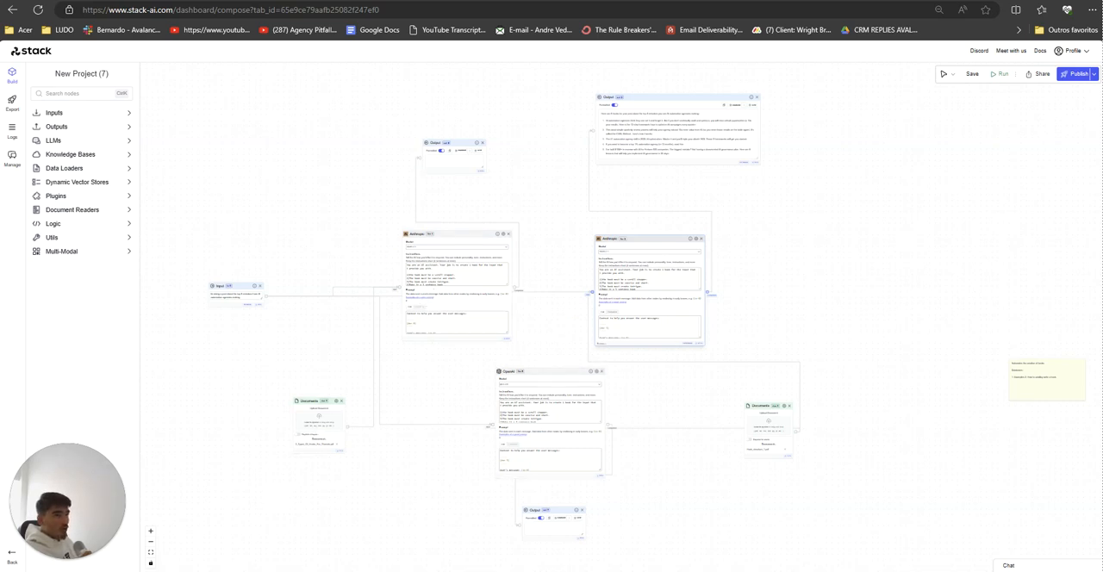
{"action": "left_click", "coordinate": [228, 1]}
{"action": "left_click", "coordinate": [831, 571]}
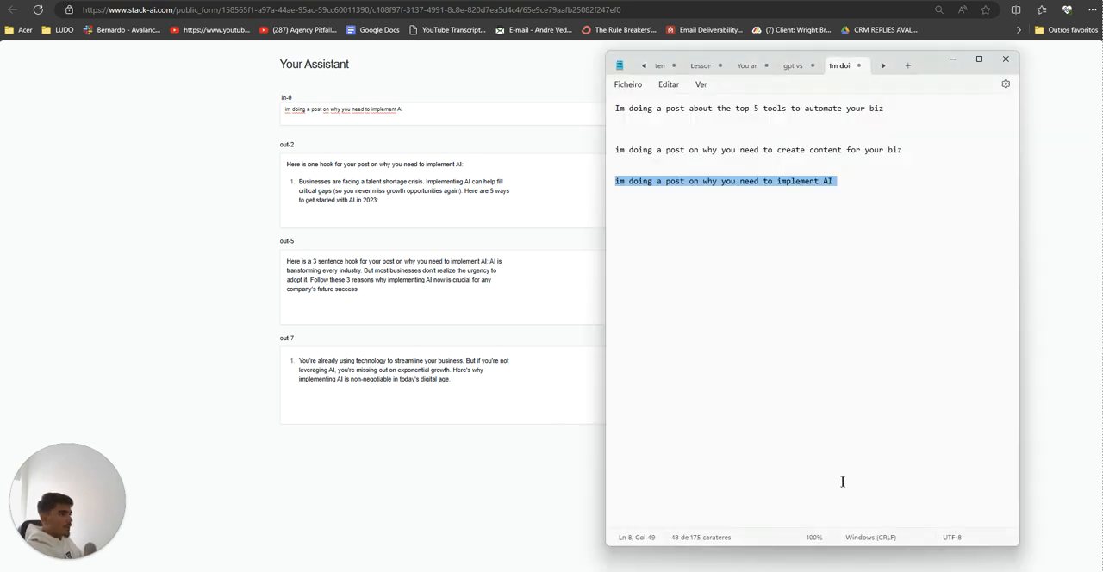
{"action": "triple_click", "coordinate": [887, 150]}
{"action": "key", "text": "ctrl+c"}
{"action": "left_click", "coordinate": [401, 108]}
{"action": "key", "text": "ctrl+a"}
{"action": "key", "text": "ctrl+v"}
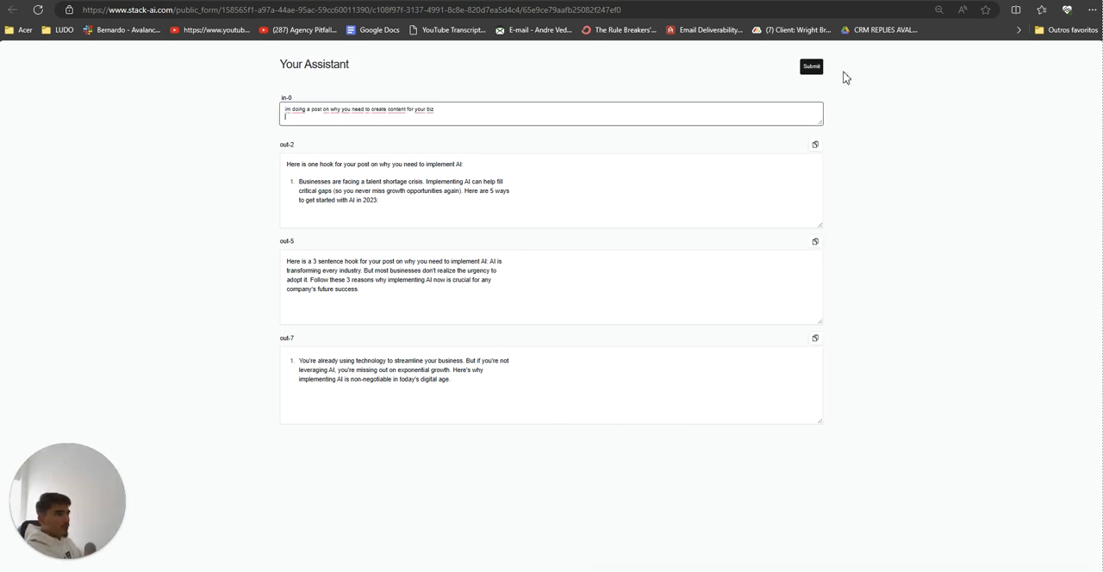
{"action": "left_click", "coordinate": [806, 67]}
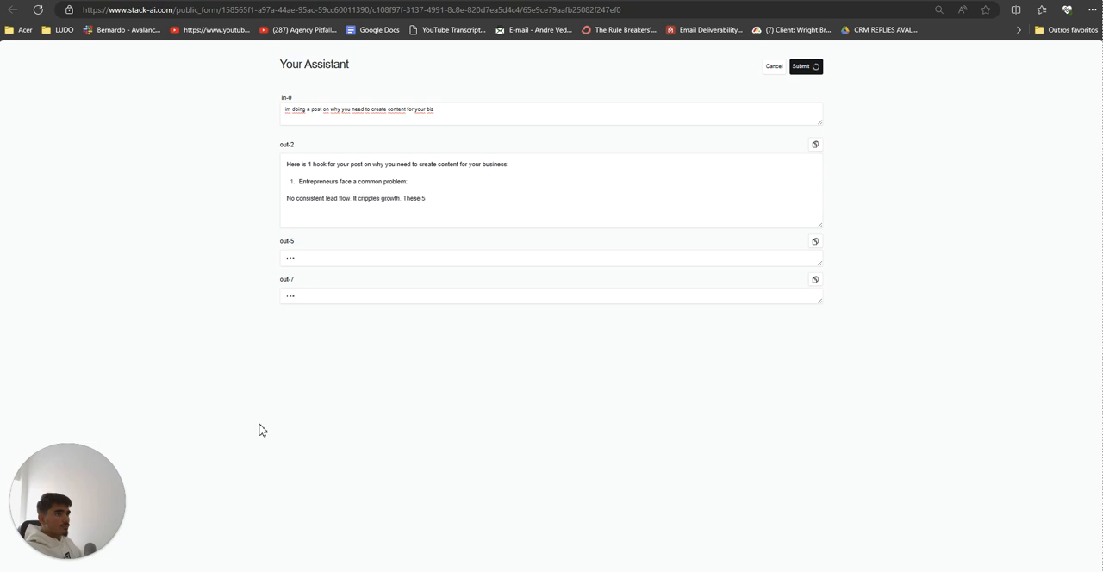
Step: Replace the in-0 text with Notepad's prompt "Im doing a post about the top 5 tools to automate your biz" and submit the form
{"action": "key", "text": "alt+Tab"}
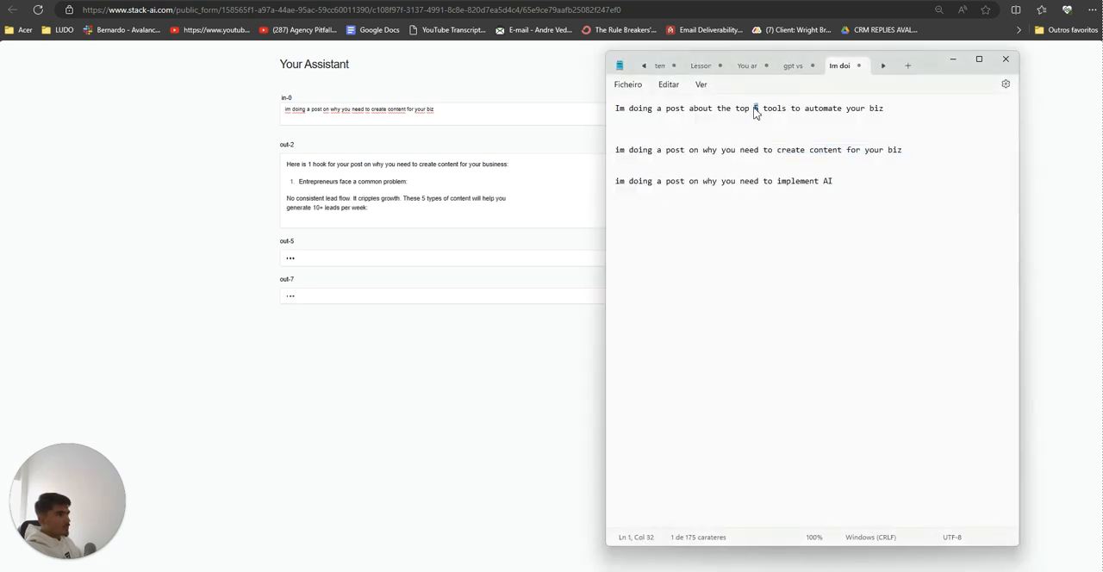
{"action": "triple_click", "coordinate": [755, 112]}
{"action": "key", "text": "ctrl+c"}
{"action": "key", "text": "alt+Tab"}
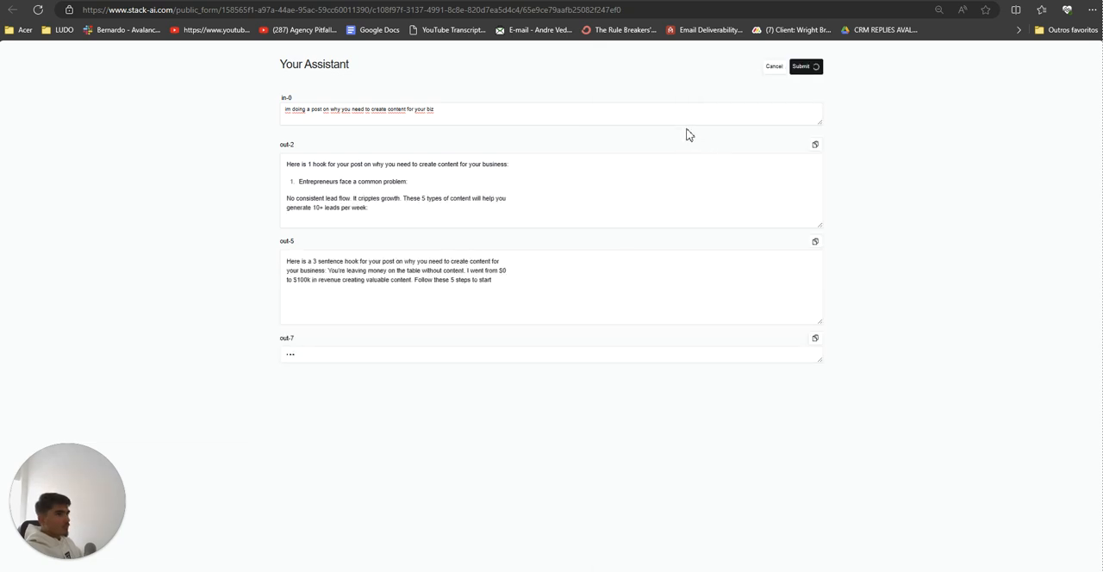
{"action": "left_click", "coordinate": [687, 109]}
{"action": "key", "text": "ctrl+a"}
{"action": "key", "text": "ctrl+v"}
{"action": "left_click", "coordinate": [791, 68]}
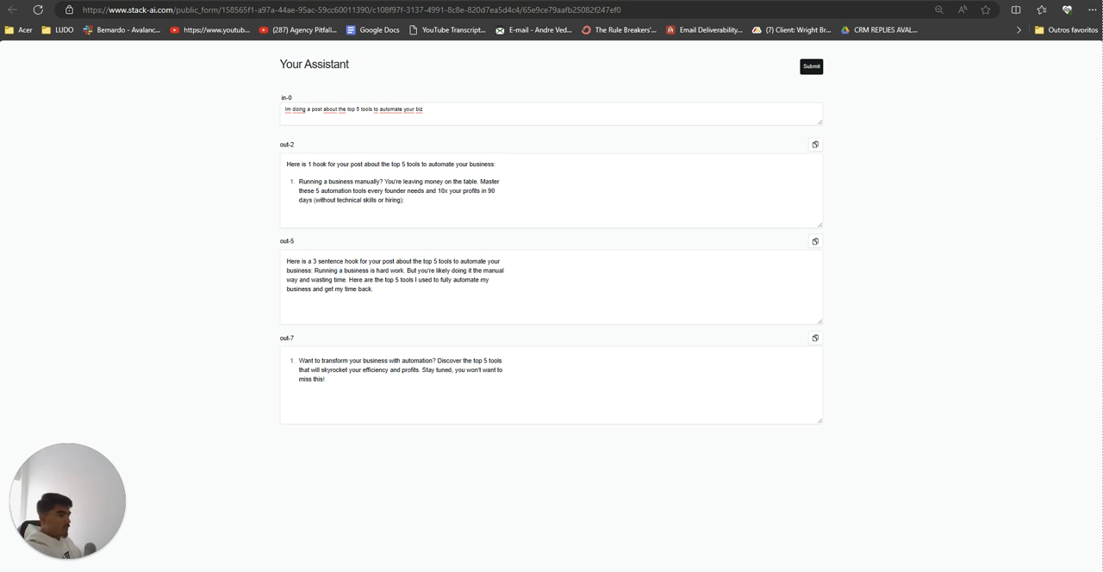
Step: Switch to Notepad and add a "---" separator line below the three test prompts
{"action": "mouse_move", "coordinate": [654, 571]}
{"action": "left_click", "coordinate": [654, 526]}
{"action": "left_click", "coordinate": [886, 340]}
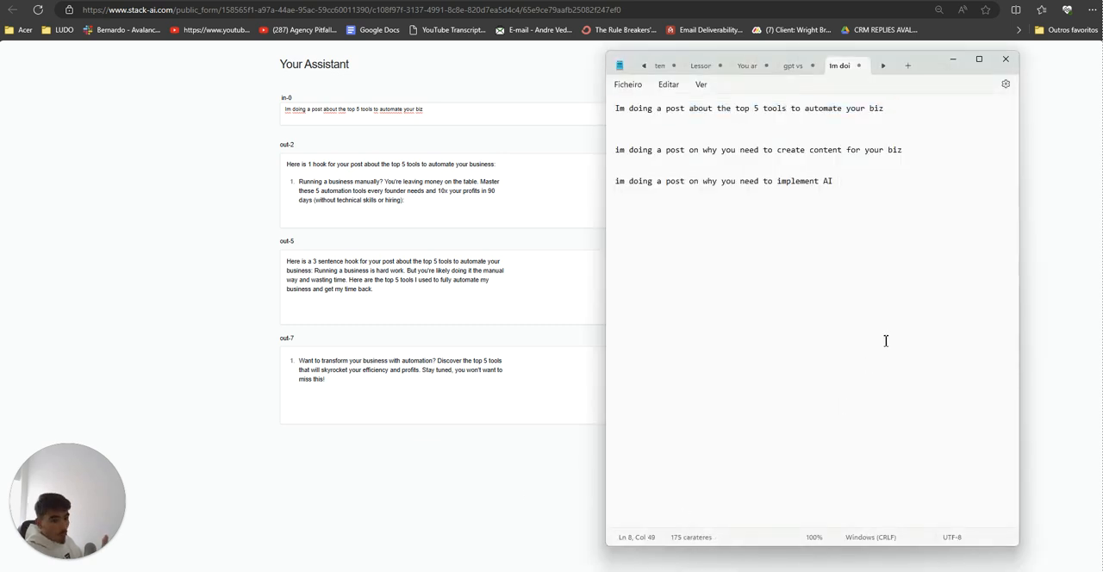
{"action": "key", "text": "Return"}
{"action": "key", "text": "Return"}
{"action": "key", "text": "Return"}
{"action": "type", "text": "---"}
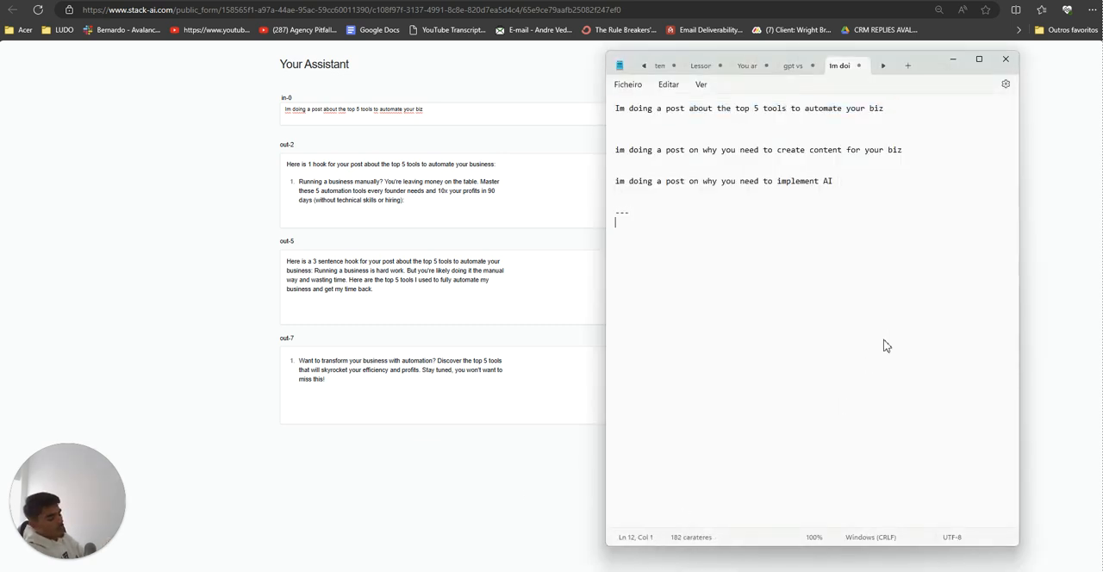
Step: Write "Automate your entire content creation in 1 minute with our tool." below the separator
{"action": "key", "text": "Return"}
{"action": "key", "text": "Return"}
{"action": "key", "text": "Return"}
{"action": "type", "text": "Automate your who"}
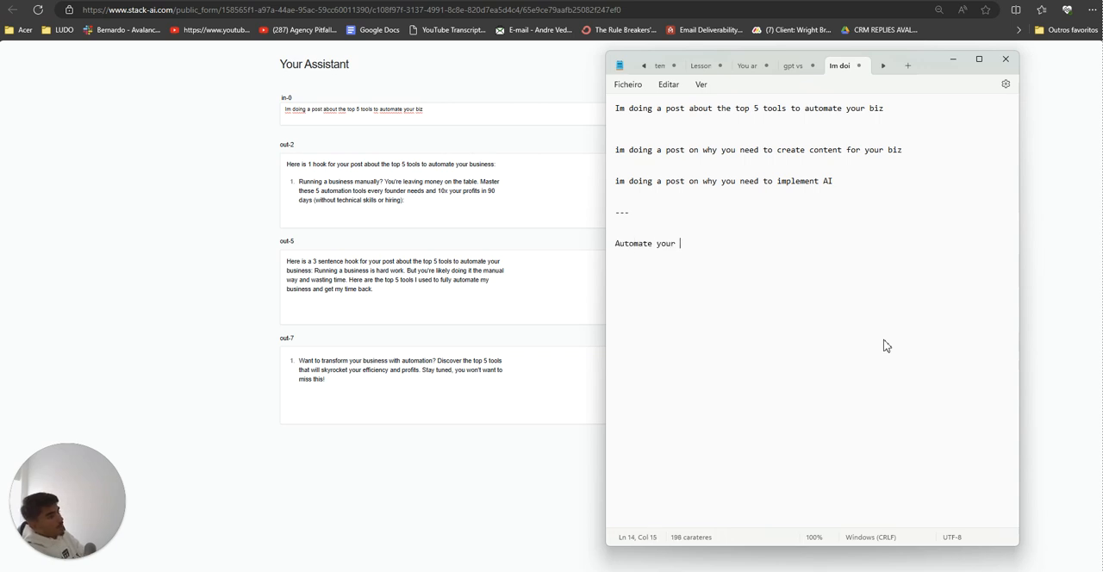
{"action": "key", "text": "BackSpace"}
{"action": "key", "text": "BackSpace"}
{"action": "key", "text": "BackSpace"}
{"action": "type", "text": "entire content"}
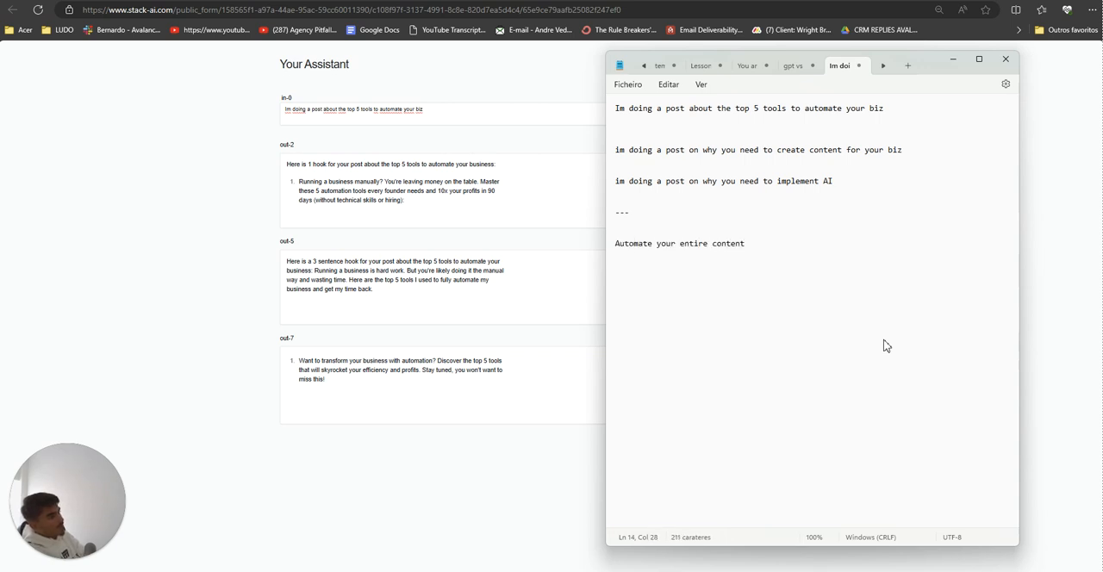
{"action": "type", "text": " creation in 1 minute with our tool."}
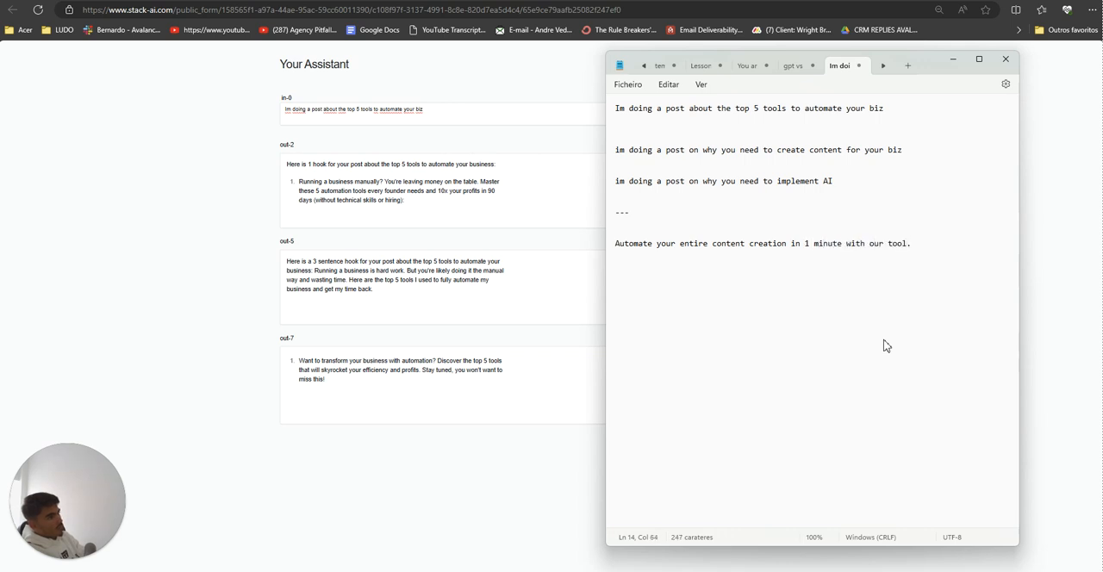
Step: Add the lines "Demo" and "Try for free" beneath the content creation sentence
{"action": "key", "text": "Return"}
{"action": "key", "text": "Return"}
{"action": "type", "text": "DEM"}
{"action": "type", "text": "mo"}
{"action": "key", "text": "BackSpace"}
{"action": "key", "text": "BackSpace"}
{"action": "key", "text": "BackSpace"}
{"action": "key", "text": "BackSpace"}
{"action": "type", "text": "for free"}
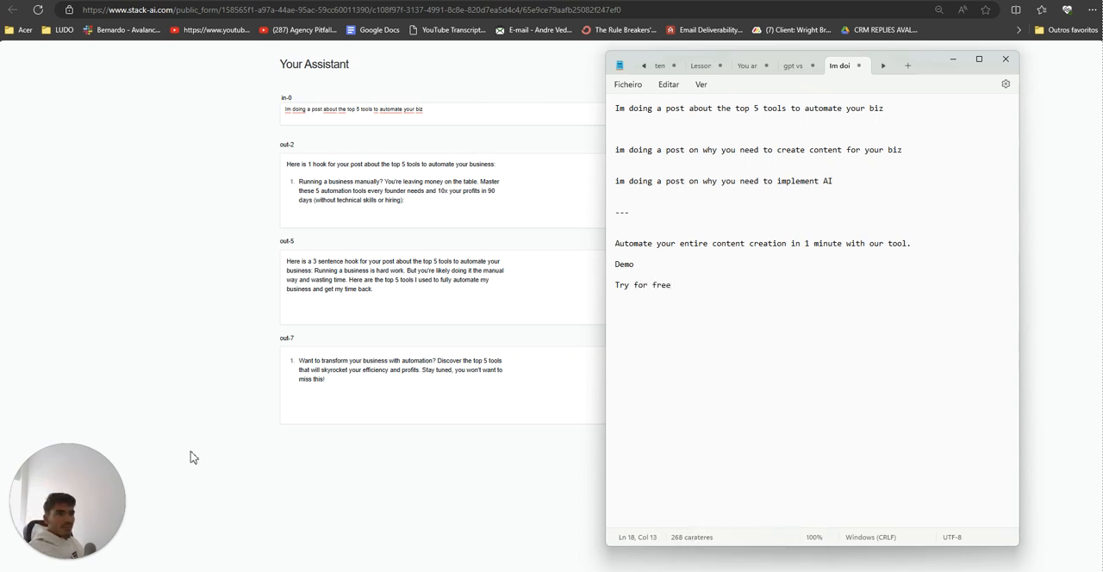
Step: Review the R and S combinations sketch in Paint and return to the assistant form in the browser
{"action": "left_click", "coordinate": [193, 381]}
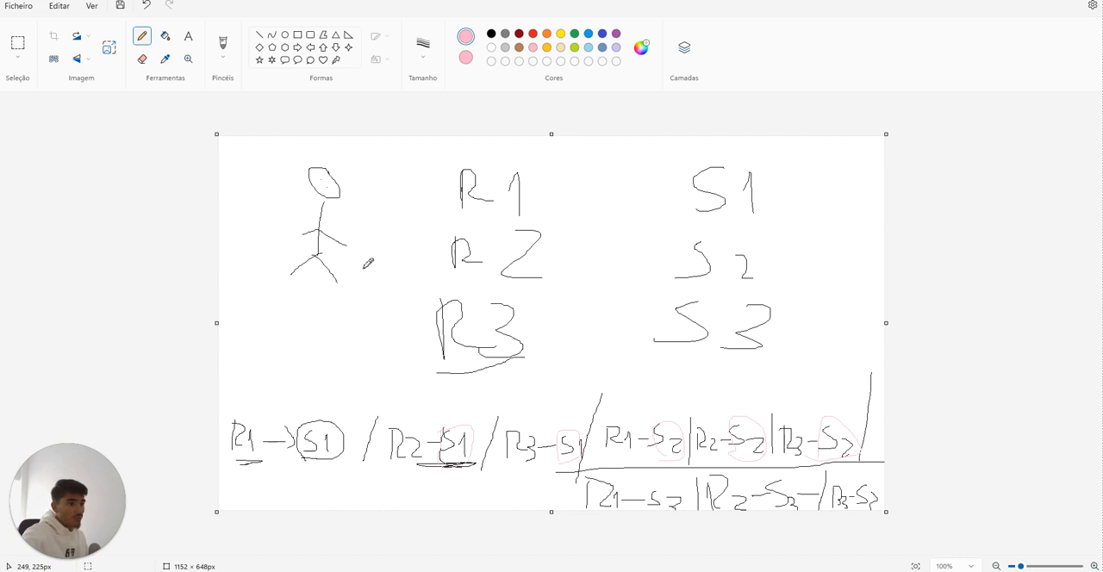
{"action": "mouse_move", "coordinate": [274, 319]}
{"action": "left_mouse_down"}
{"action": "mouse_move", "coordinate": [399, 315]}
{"action": "mouse_move", "coordinate": [288, 323]}
{"action": "left_mouse_up"}
{"action": "left_click_drag", "start_coordinate": [633, 1], "coordinate": [619, 24]}
{"action": "left_click", "coordinate": [299, 272]}
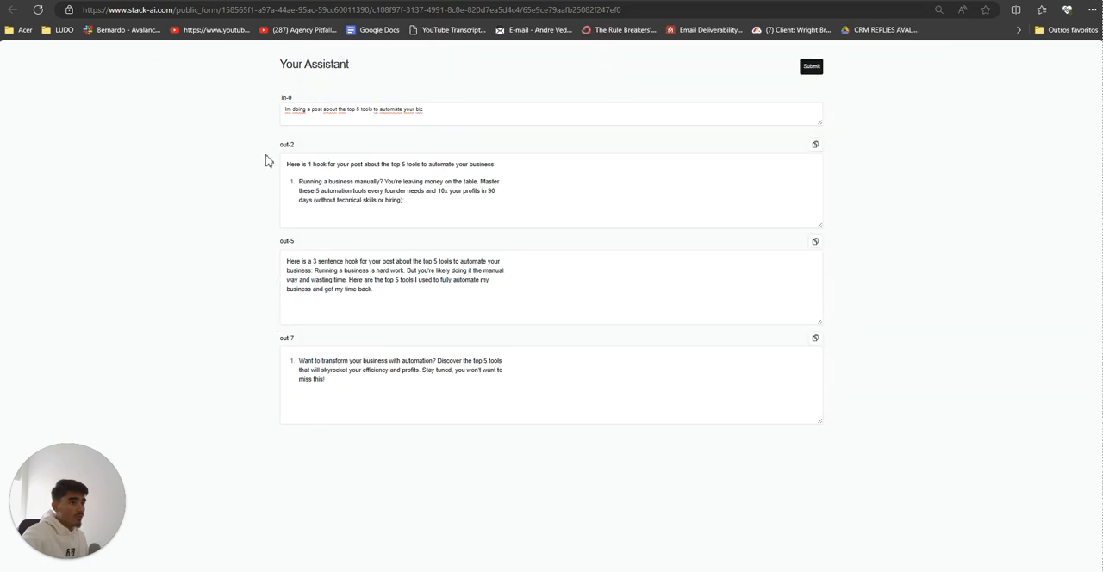
{"action": "left_click_drag", "start_coordinate": [275, 121], "coordinate": [291, 187]}
{"action": "left_click", "coordinate": [291, 191]}
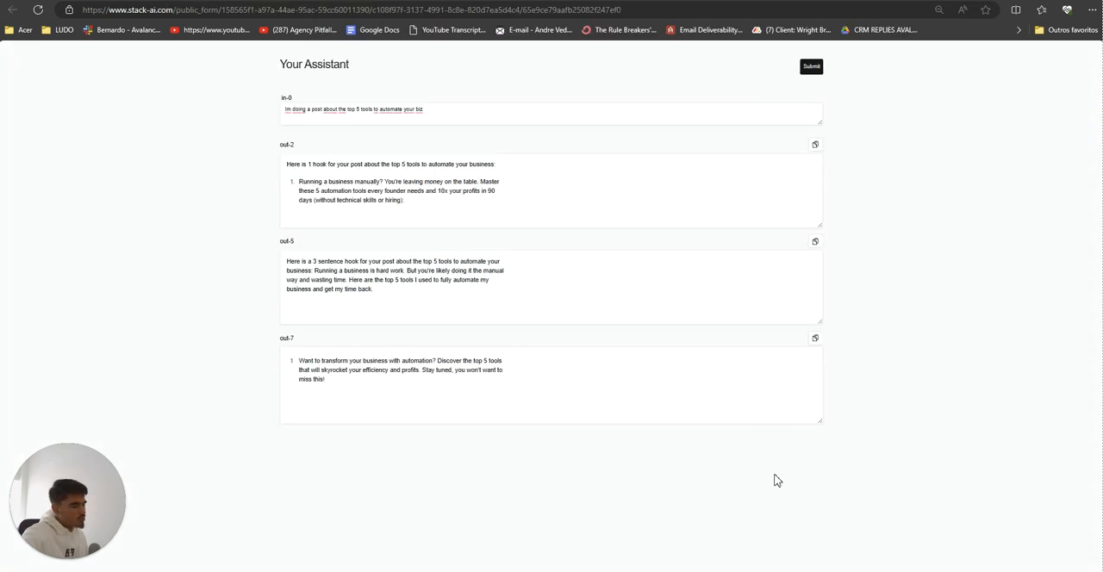
Step: Switch to the Paint sketch, maximize it, and draw a pink boxed "1" below the stick figure, beside the existing pink stroke
{"action": "left_click", "coordinate": [738, 570]}
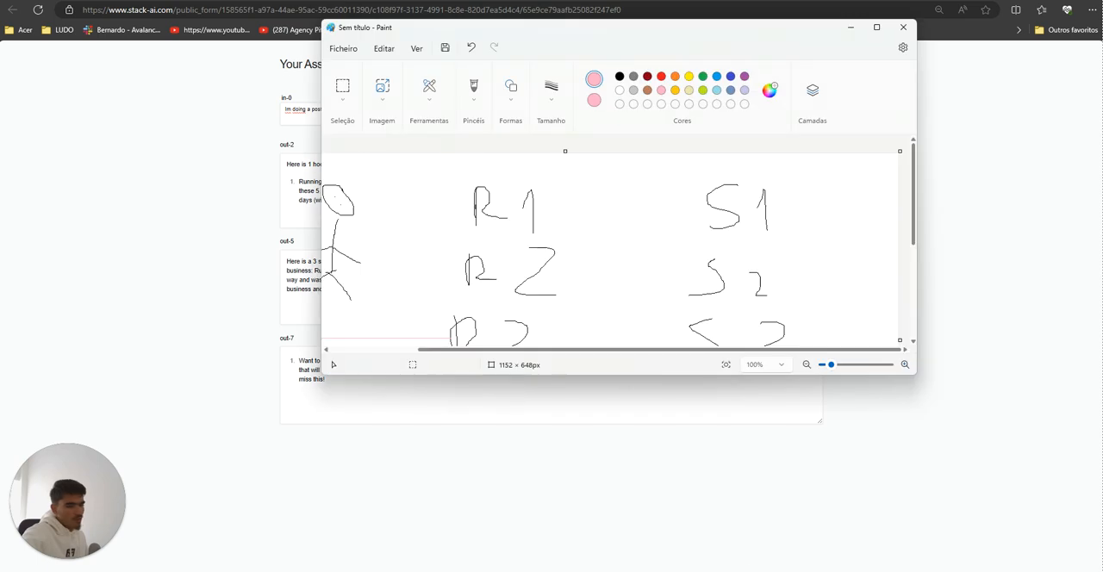
{"action": "left_click", "coordinate": [879, 29]}
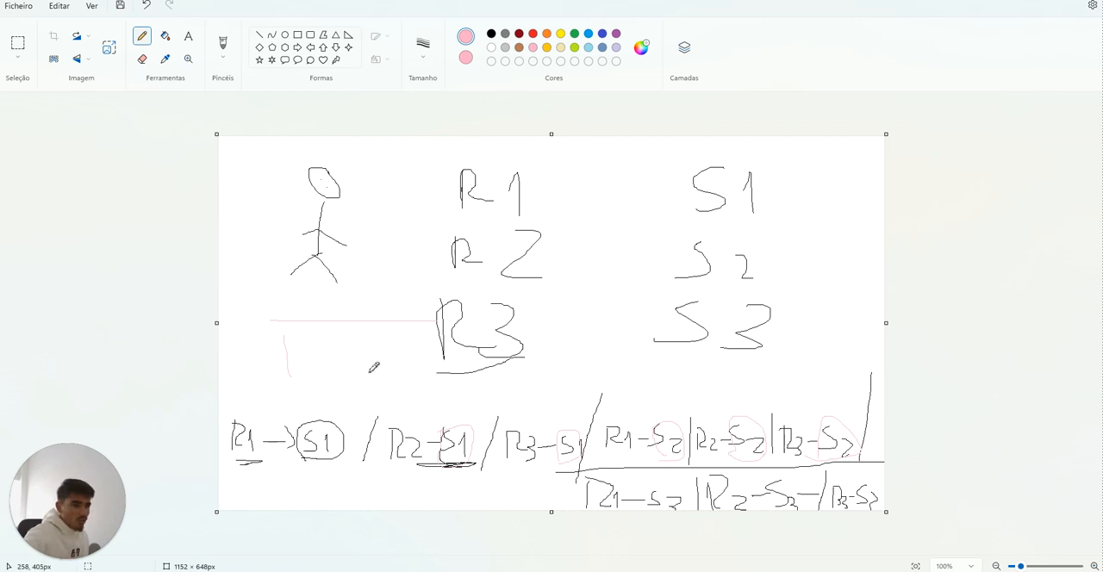
{"action": "left_click_drag", "start_coordinate": [327, 355], "coordinate": [327, 339]}
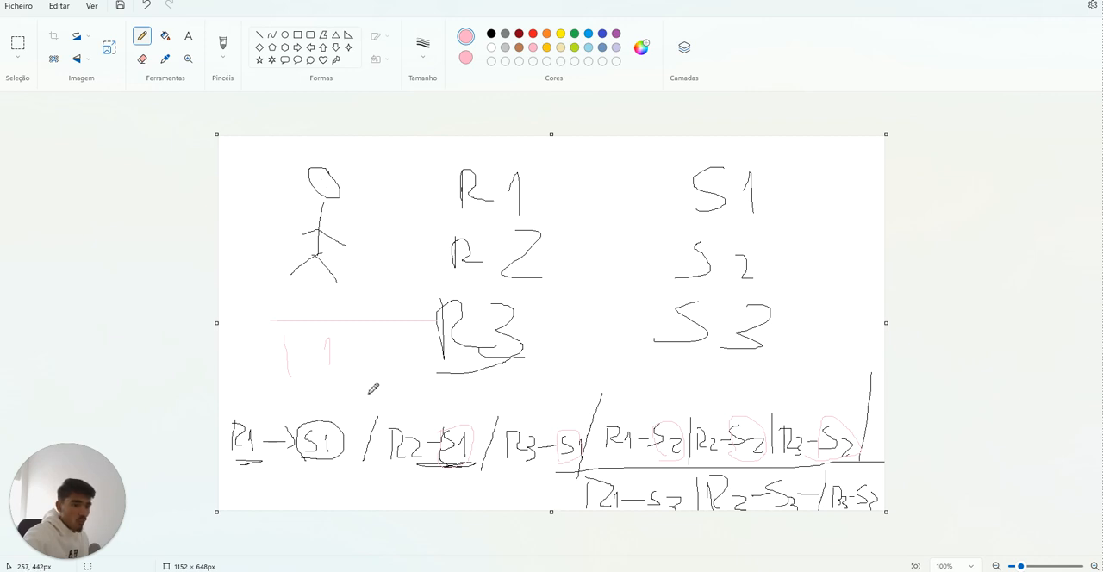
{"action": "left_click_drag", "start_coordinate": [316, 390], "coordinate": [353, 384]}
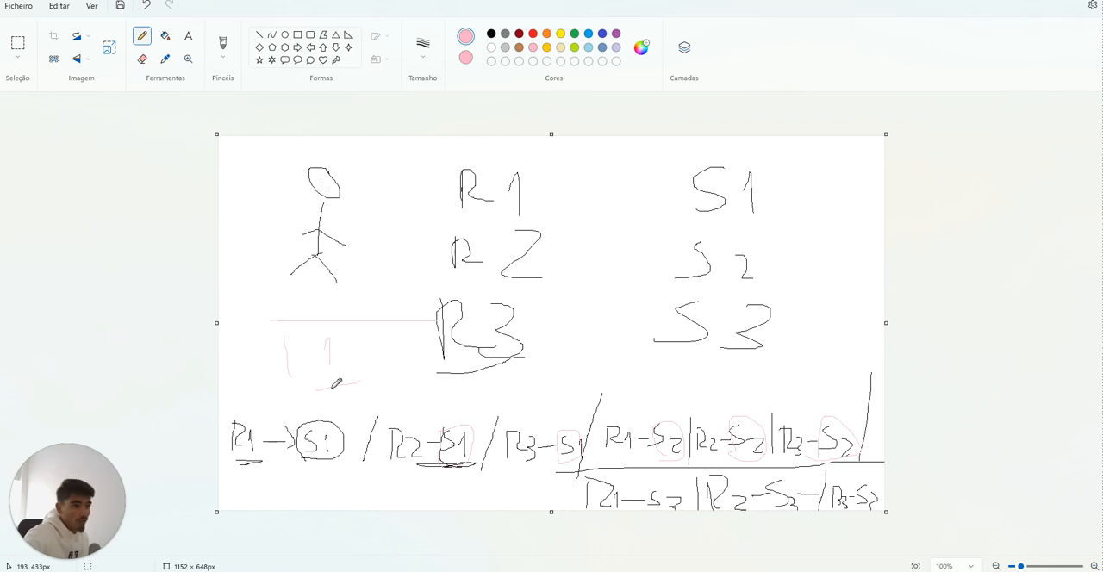
{"action": "mouse_move", "coordinate": [314, 386]}
{"action": "left_mouse_down"}
{"action": "mouse_move", "coordinate": [339, 317]}
{"action": "mouse_move", "coordinate": [368, 383]}
{"action": "mouse_move", "coordinate": [311, 390]}
{"action": "left_mouse_up"}
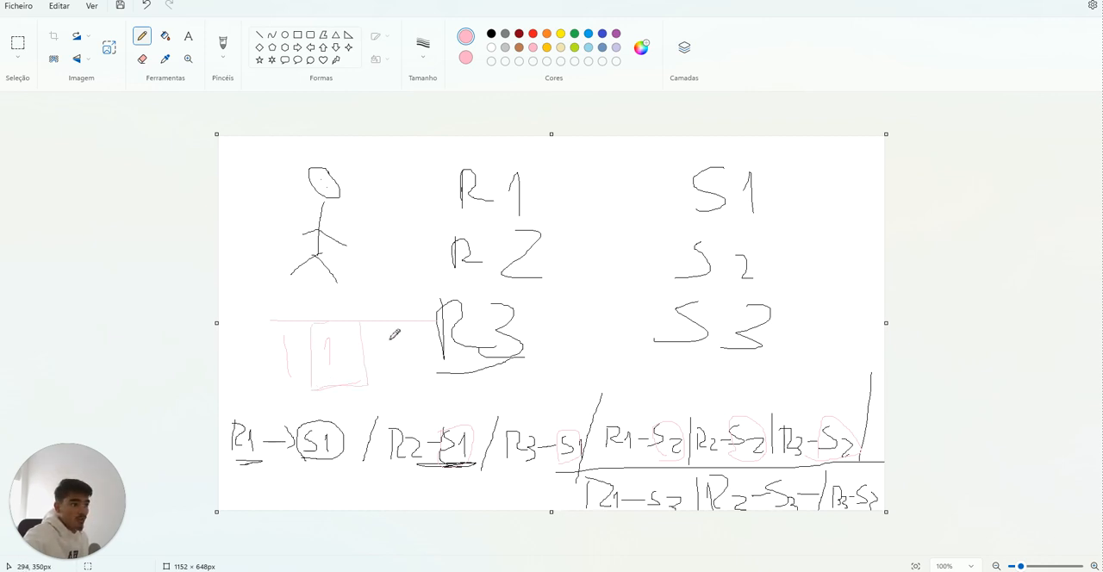
Step: Draw a circled pink "2" beside the boxed "1" and enclose the first pink stroke in a triangle
{"action": "mouse_move", "coordinate": [382, 327]}
{"action": "left_mouse_down"}
{"action": "mouse_move", "coordinate": [381, 337]}
{"action": "mouse_move", "coordinate": [417, 336]}
{"action": "mouse_move", "coordinate": [395, 336]}
{"action": "mouse_move", "coordinate": [403, 369]}
{"action": "left_mouse_up"}
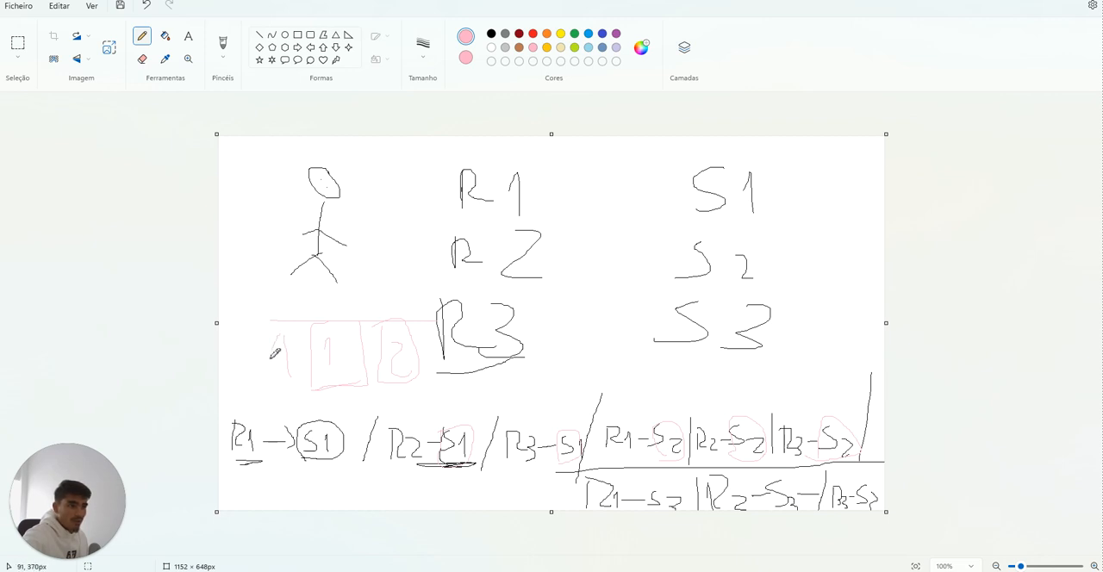
{"action": "mouse_move", "coordinate": [293, 374]}
{"action": "left_mouse_down"}
{"action": "mouse_move", "coordinate": [287, 323]}
{"action": "mouse_move", "coordinate": [265, 379]}
{"action": "left_mouse_up"}
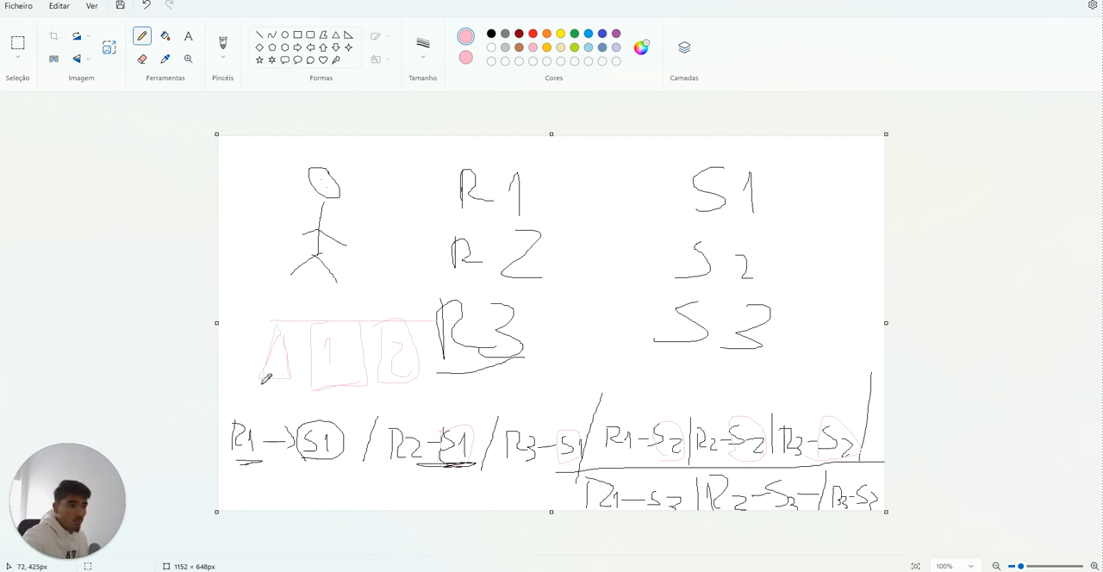